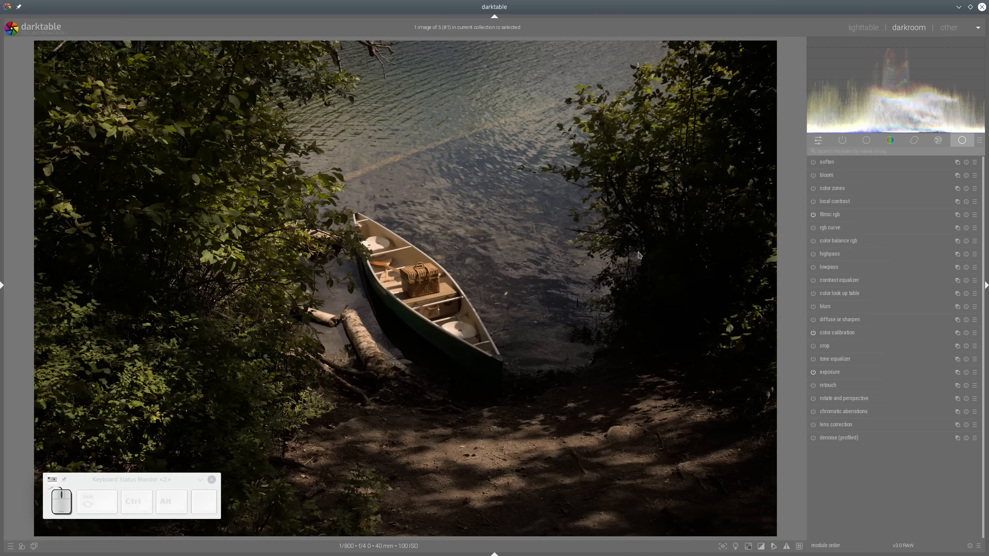
Step: Enable lens correction and profiled denoise, and inspect the canoe up close
click(813, 425)
click(813, 438)
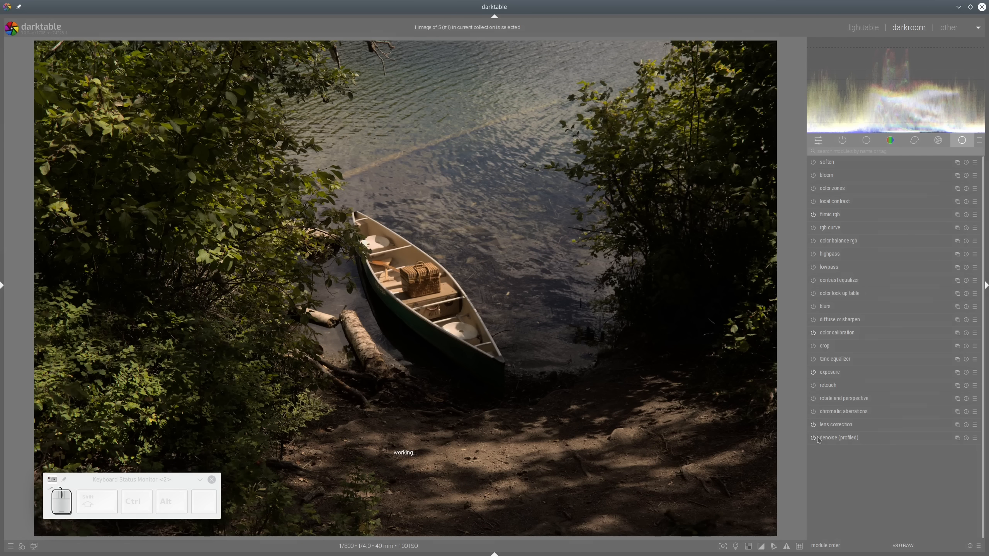
click(844, 442)
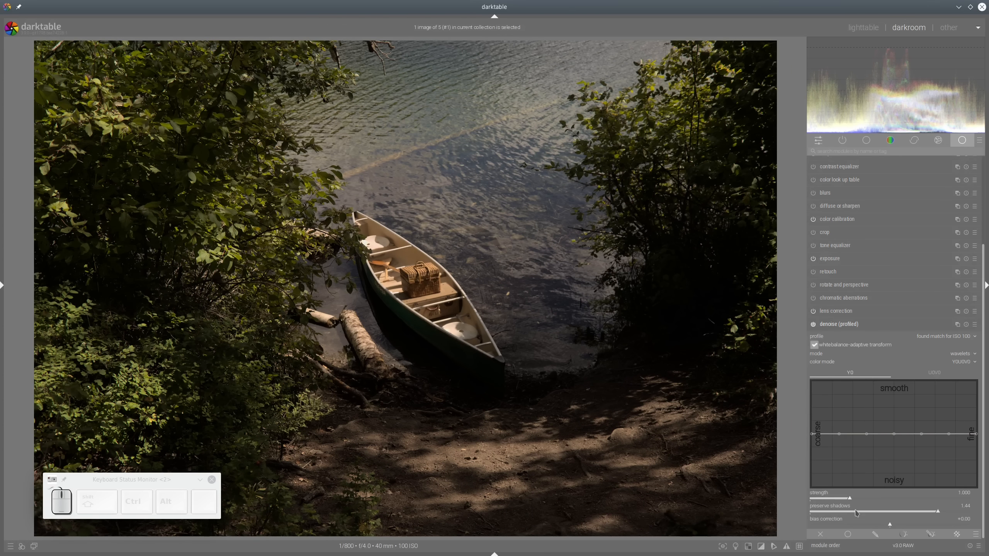
scroll(430, 389, up, 4)
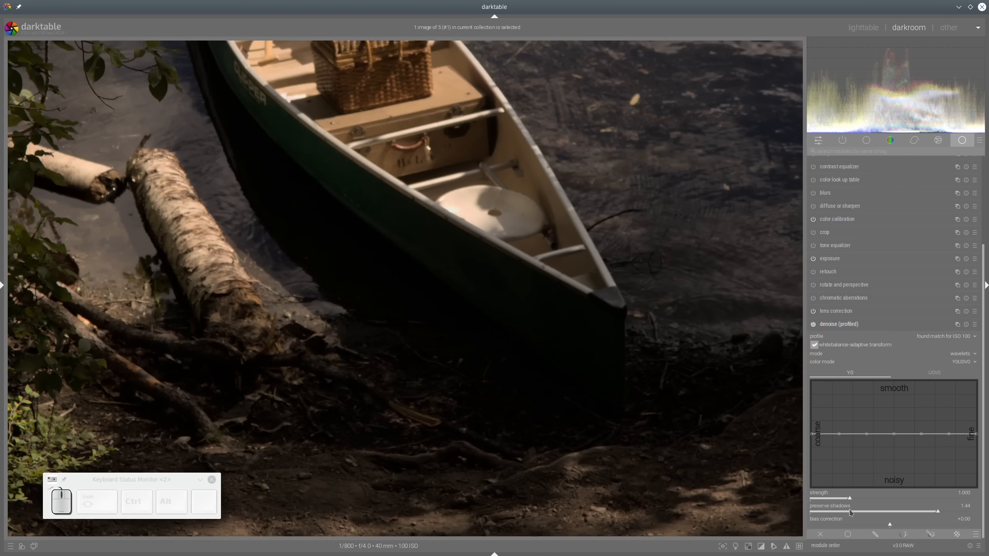
click(826, 327)
scroll(522, 331, down, 3)
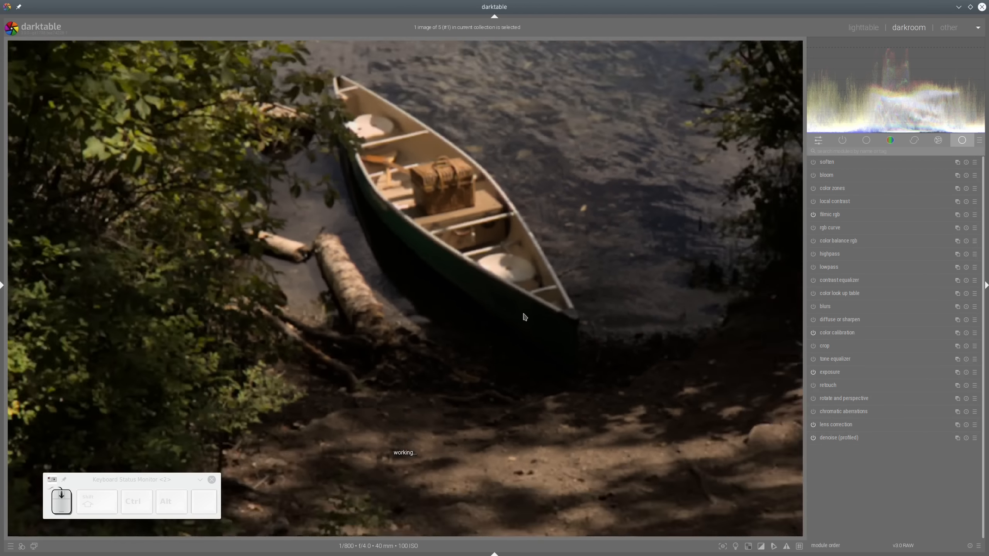
scroll(524, 317, down, 2)
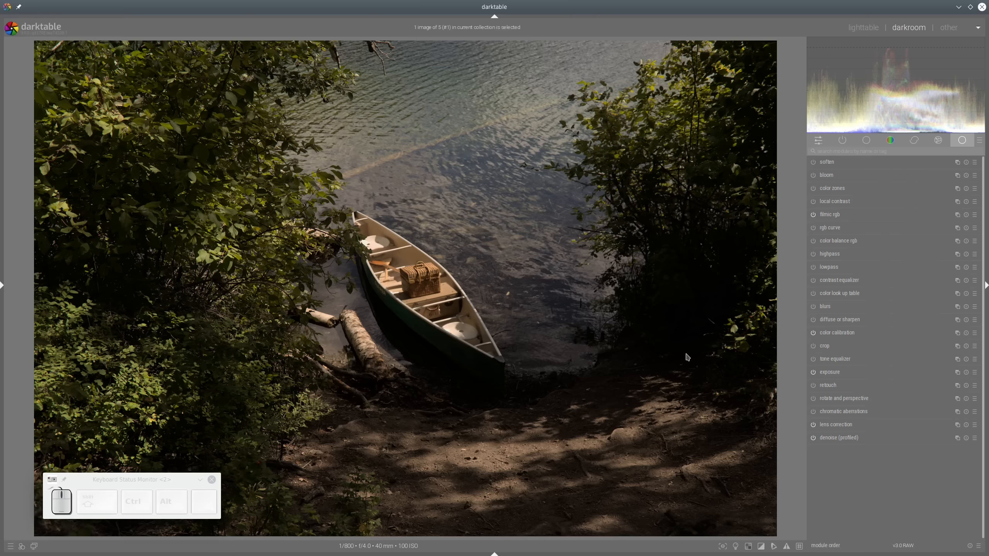
Step: Enable diffuse or sharpen with 1st order speed at about +77% and 2nd order speed at about +34%
click(813, 319)
click(845, 318)
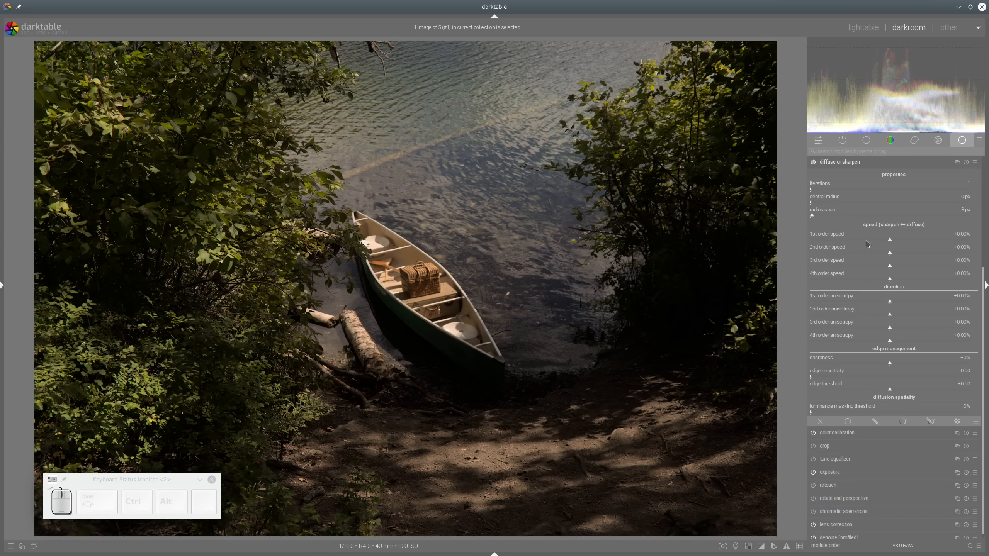
click(951, 241)
click(919, 254)
Step: Set the diffusion's radius span to 134 px and its iterations to 8
click(848, 217)
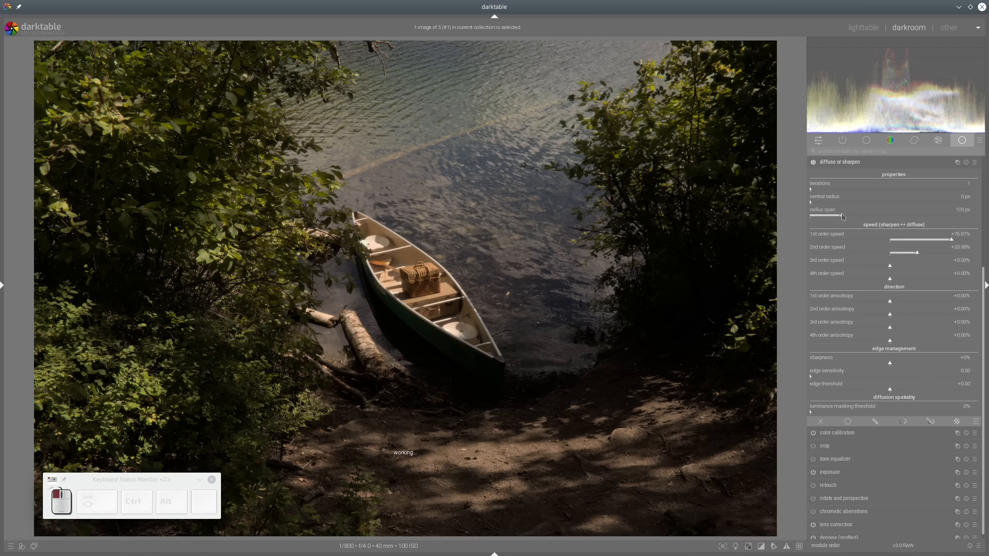
drag(848, 217, 850, 217)
click(819, 191)
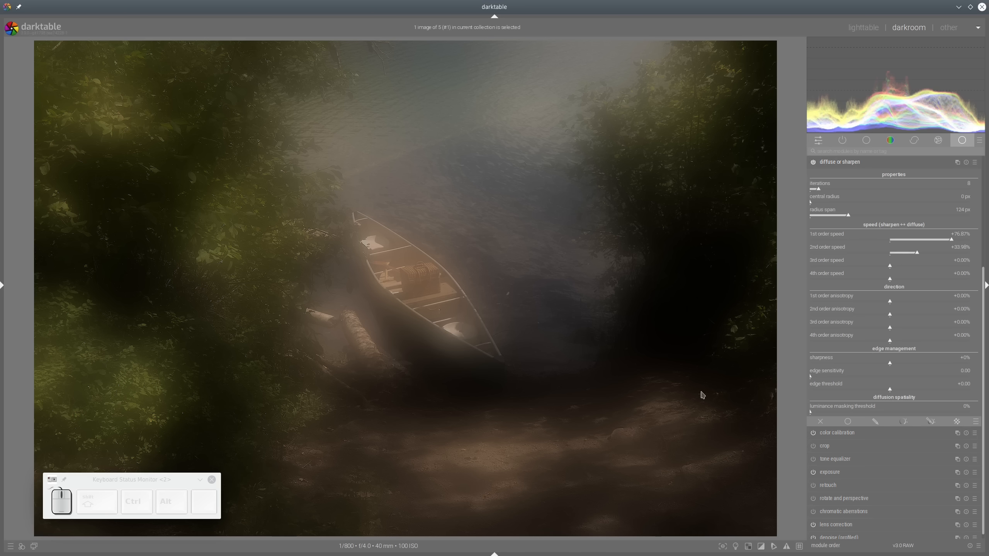
Step: Blend the diffuse or sharpen effect uniformly, trying geometric mean and settling on the harmonic mean blend mode
click(847, 421)
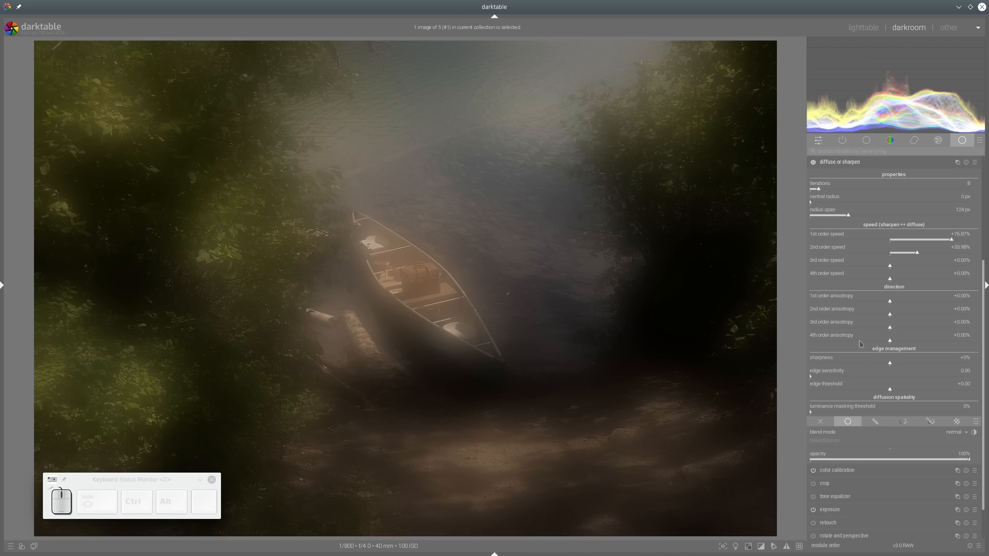
click(953, 433)
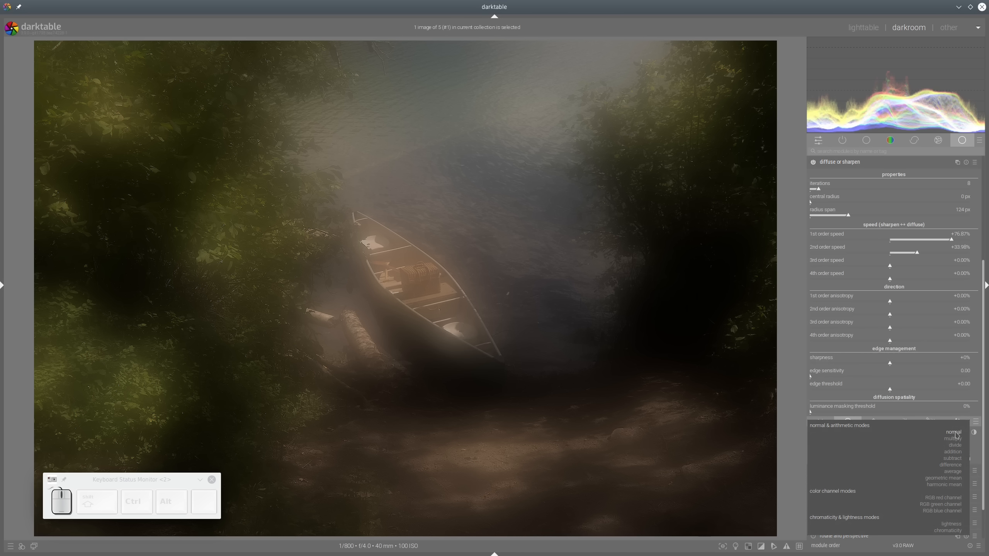
click(952, 478)
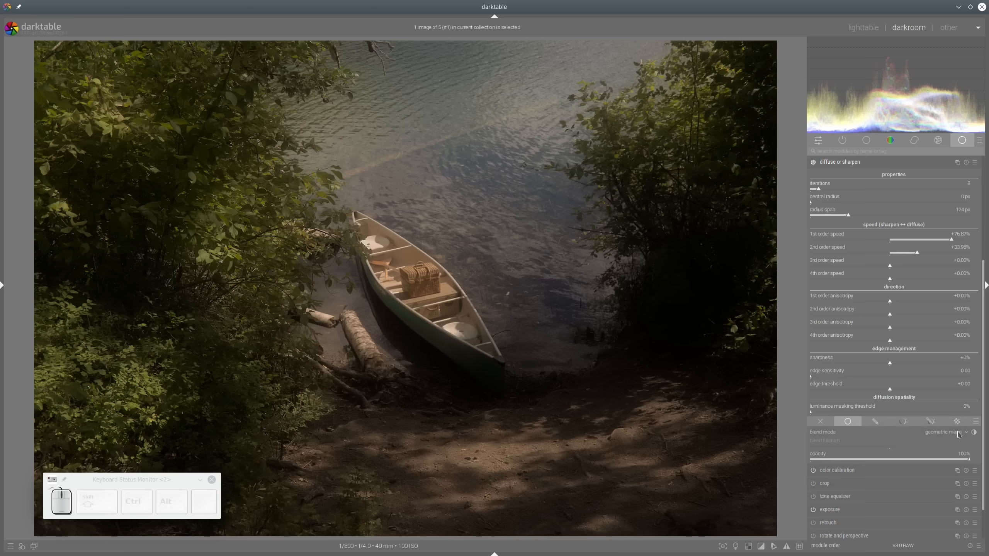
click(959, 436)
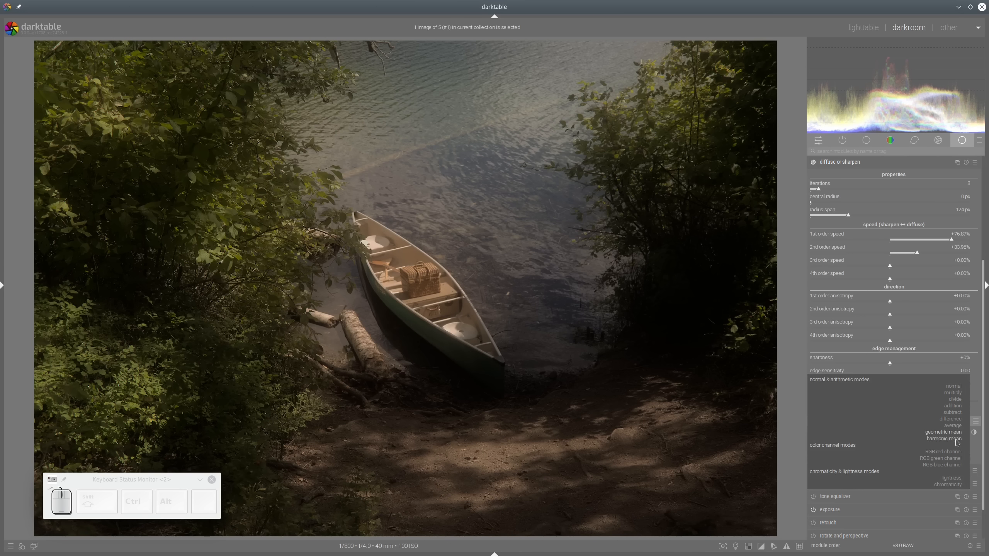
click(957, 442)
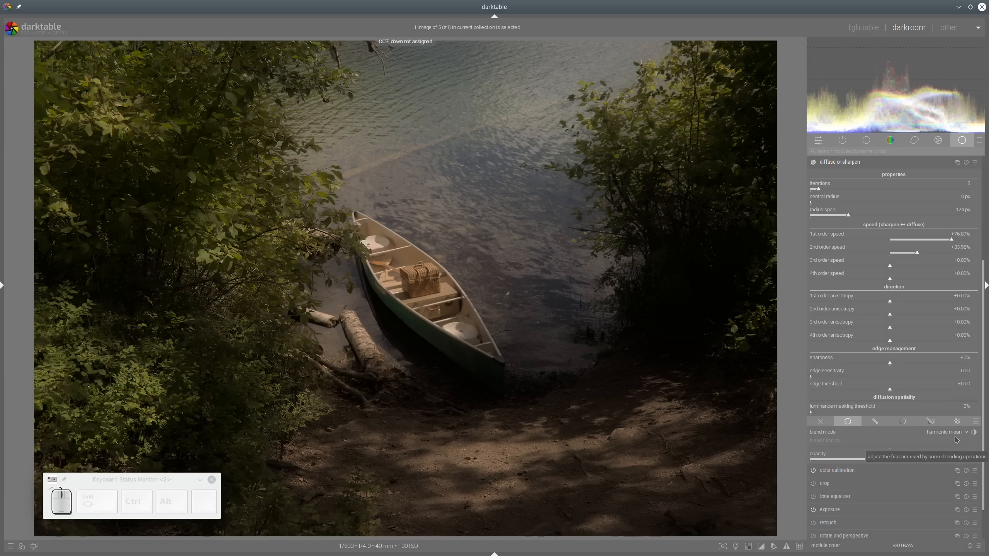
Step: Compare the photo and its histogram with diffuse or sharpen off and on, leaving the module enabled and collapsed
scroll(908, 320, up, 2)
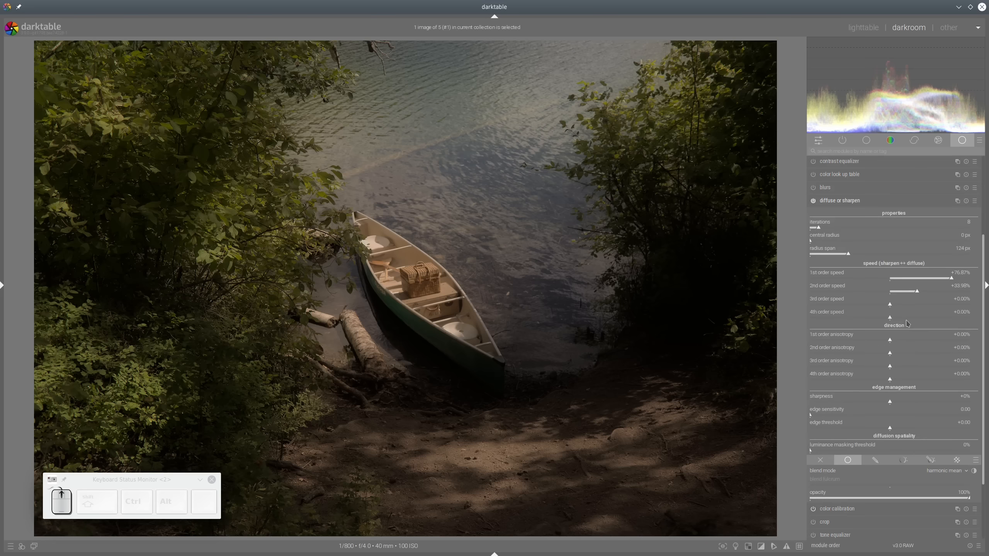
click(813, 201)
click(813, 201)
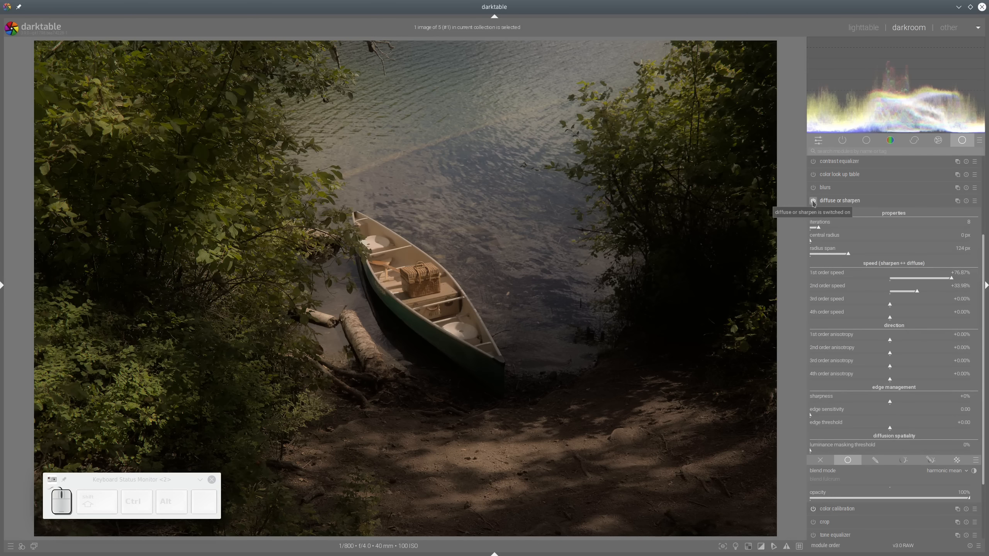
click(813, 201)
click(813, 201)
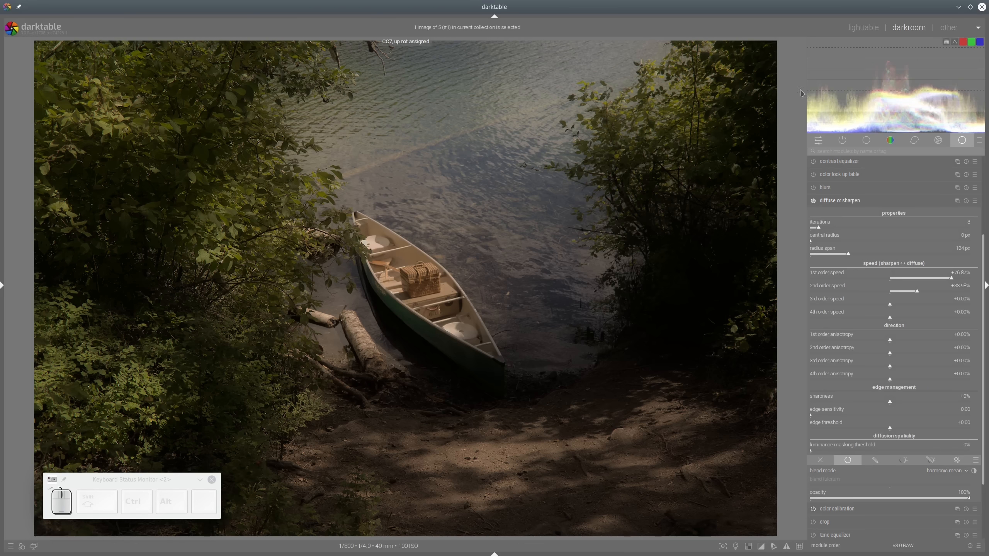
mouse_move(884, 63)
click(813, 201)
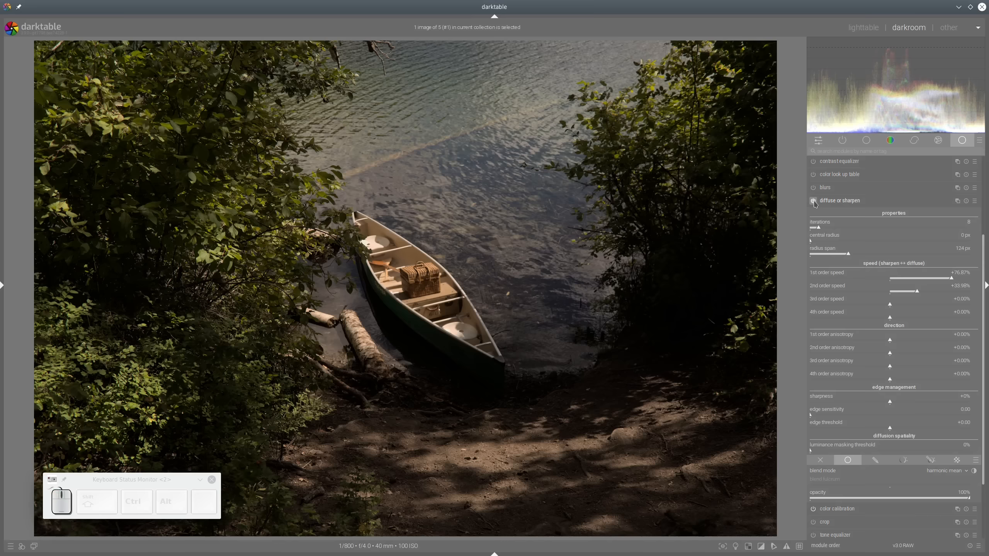
click(814, 202)
click(838, 201)
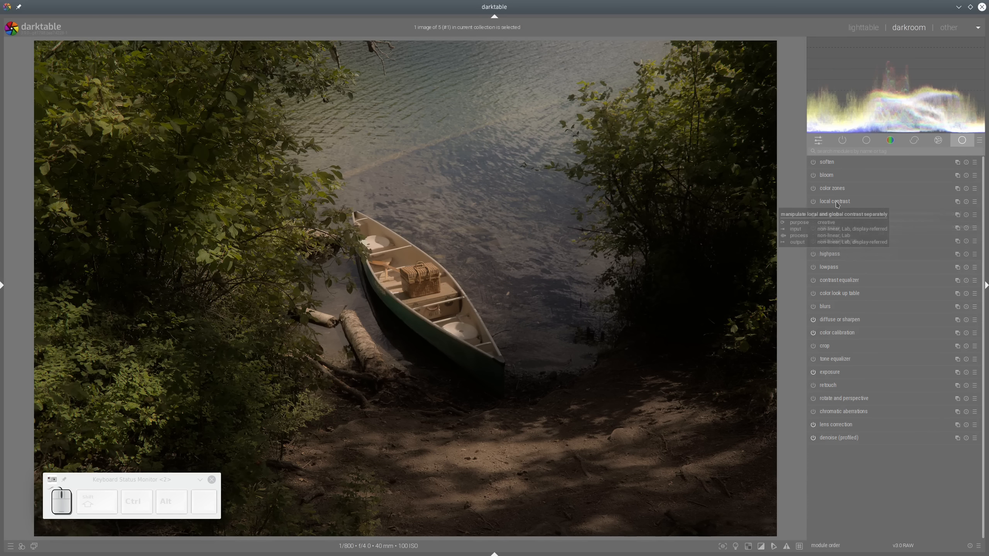
Step: Brighten the photo by setting the exposure to about +1.875 EV
click(834, 375)
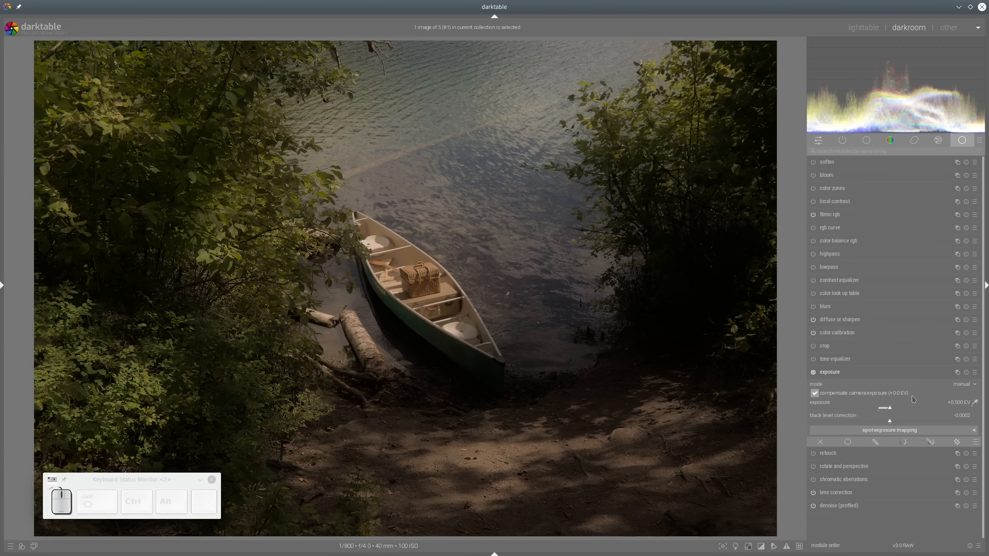
drag(913, 410, 916, 411)
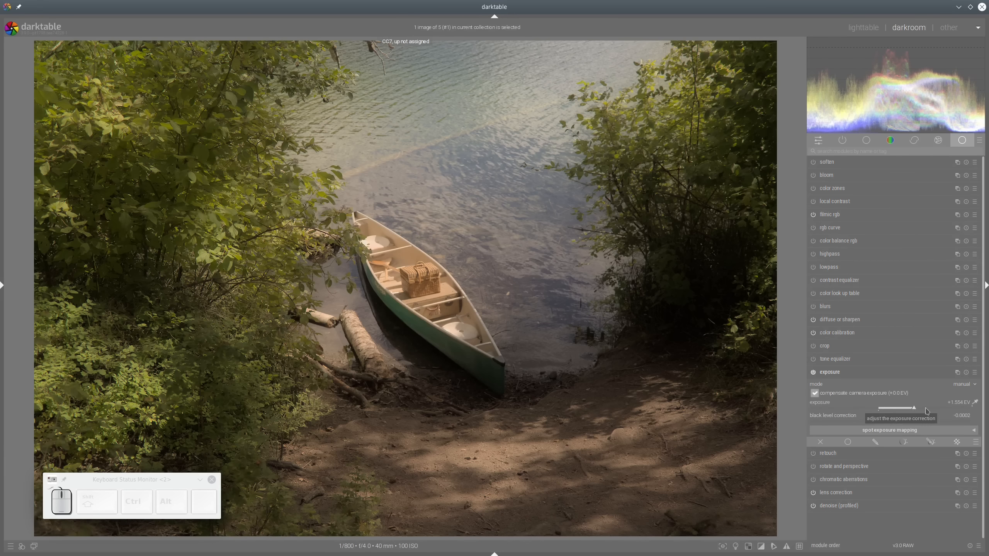
click(923, 410)
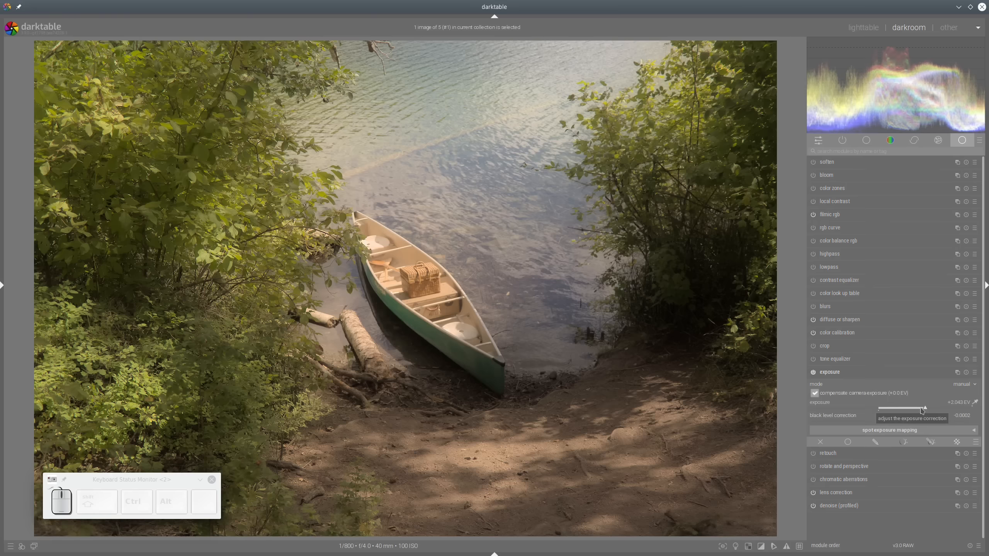
click(922, 410)
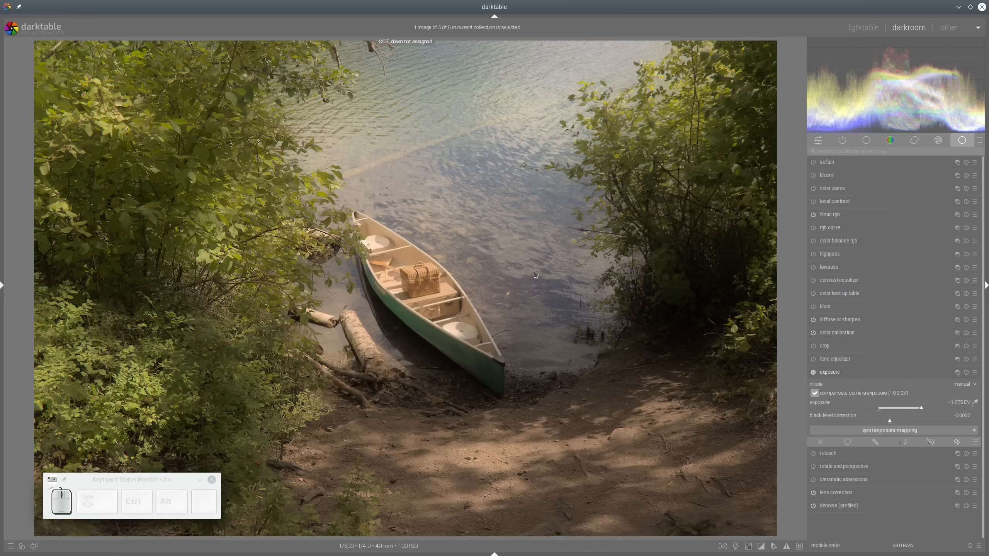
Step: Enable color balance rgb and set perceptual saturation to about +72.5% for shadows, +35% for mid tones and -17.6% for highlights
click(813, 241)
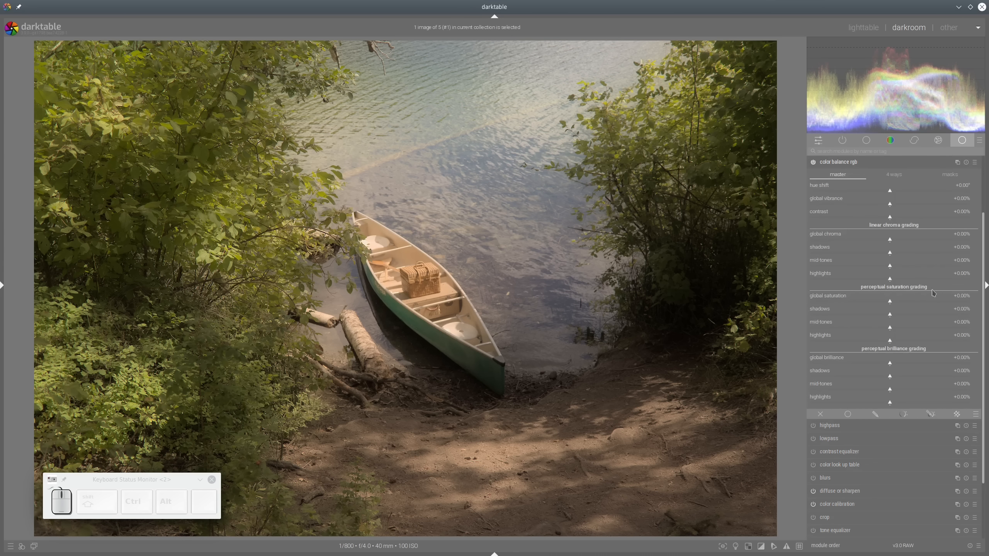
drag(911, 315, 947, 314)
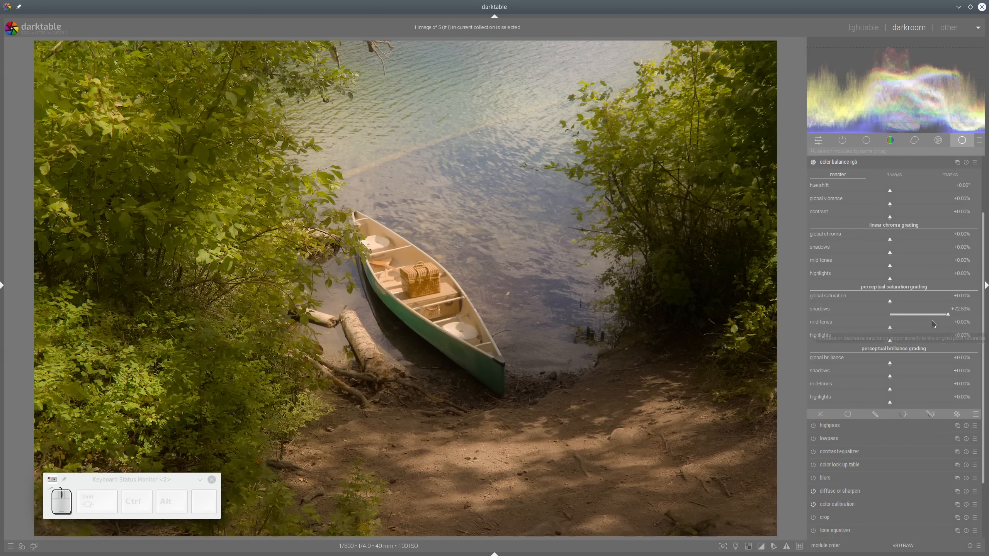
click(918, 328)
click(872, 344)
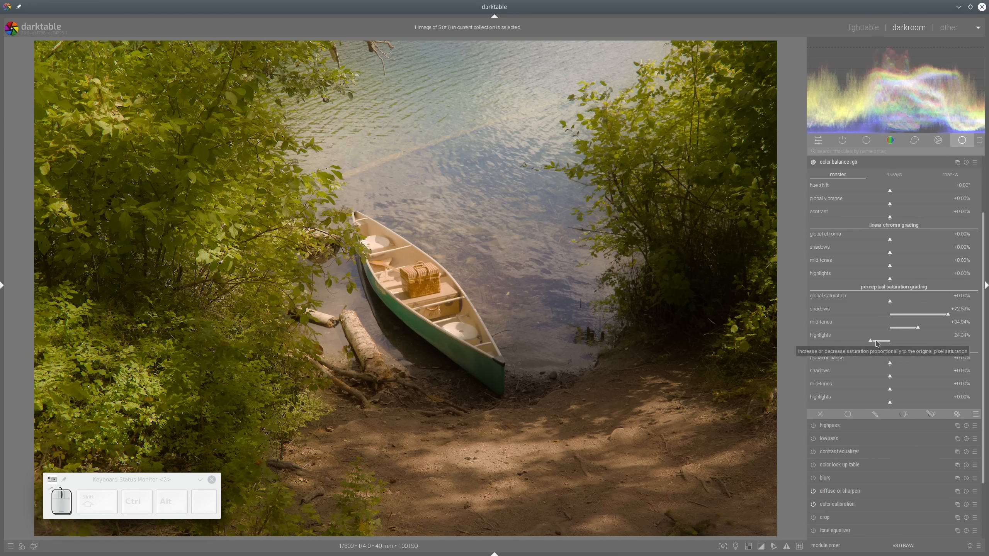
click(876, 343)
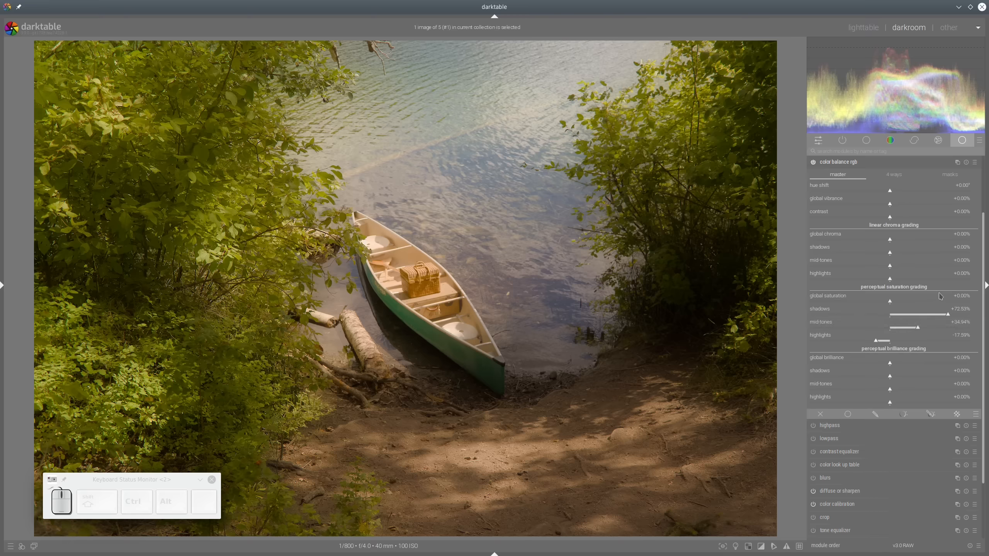
Step: Compare the photo without color balance rgb, and raise perceptual saturation to about +93% for shadows and further for mid tones
click(813, 164)
click(814, 164)
click(966, 316)
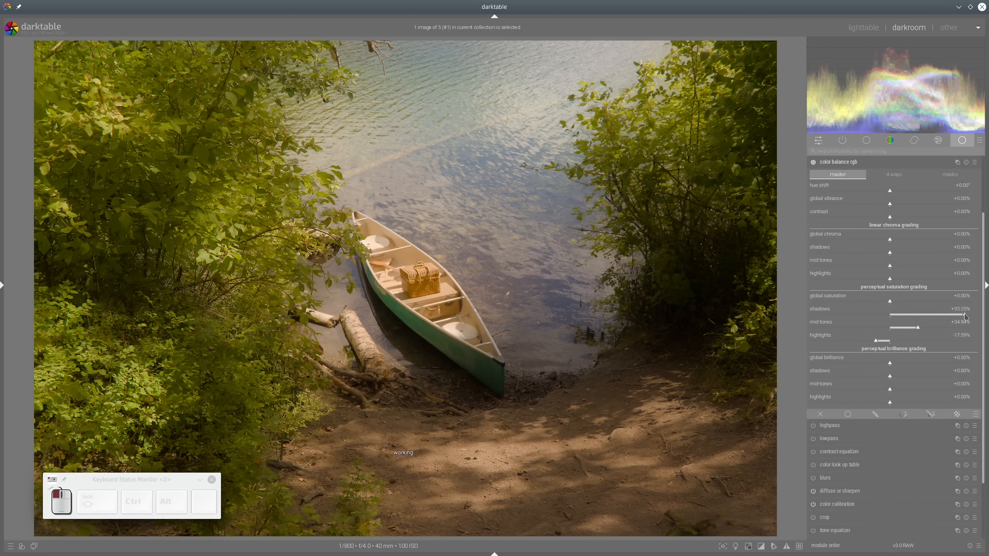
click(935, 328)
click(843, 165)
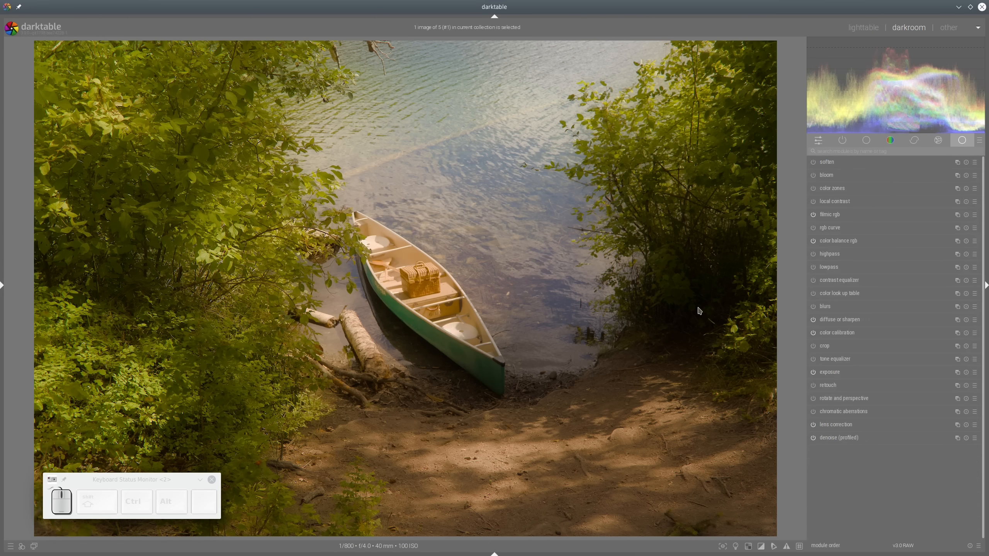
Step: Check the existing color calibration settings and add a new instance of the module
click(838, 335)
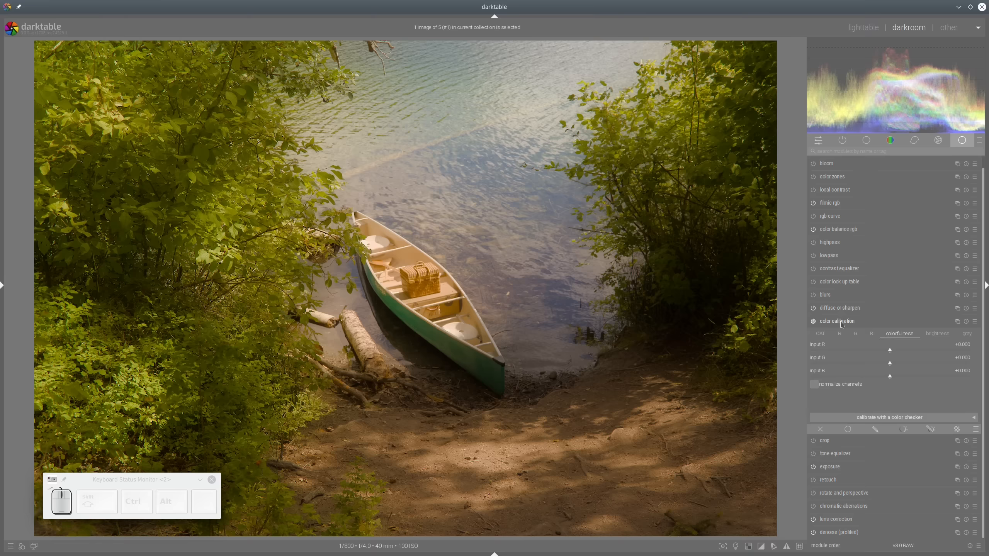
click(843, 324)
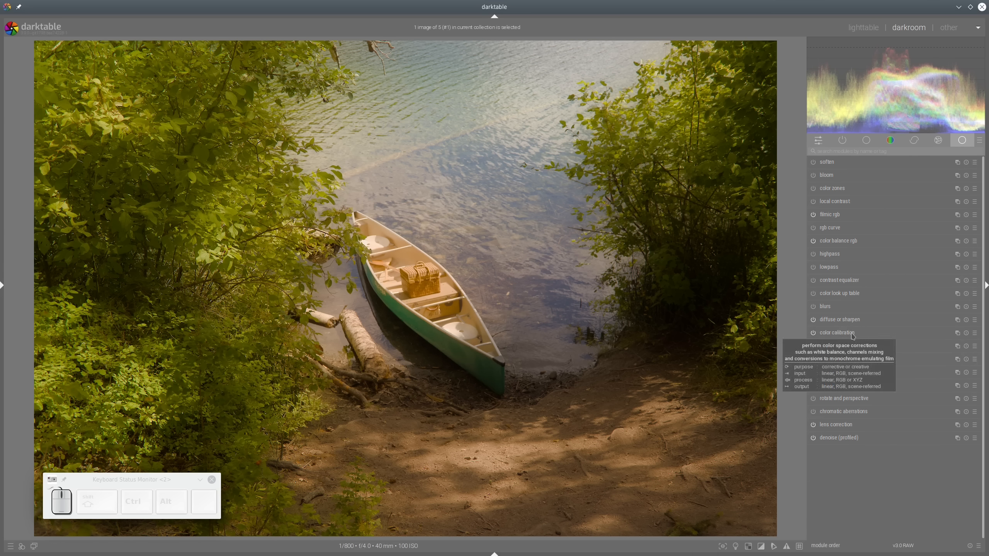
click(957, 333)
click(930, 343)
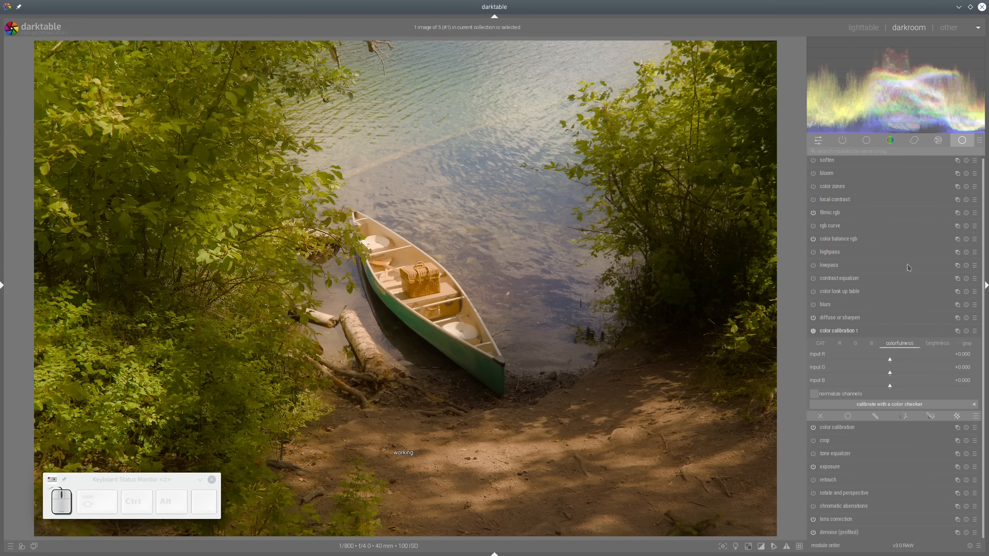
Step: In the new color calibration instance's R channel, set input G to -0.159, input B to -0.149 and input R to +1.171
click(840, 345)
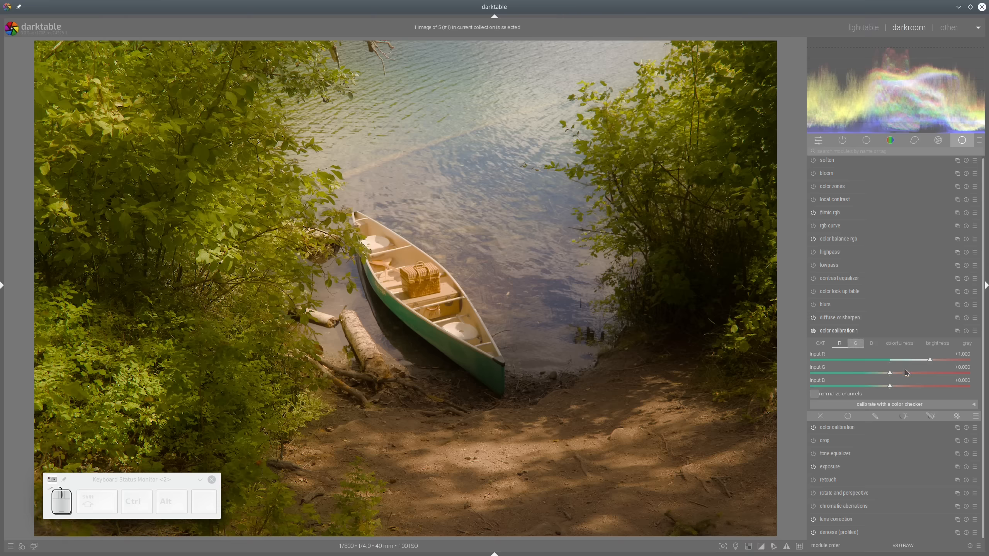
click(885, 374)
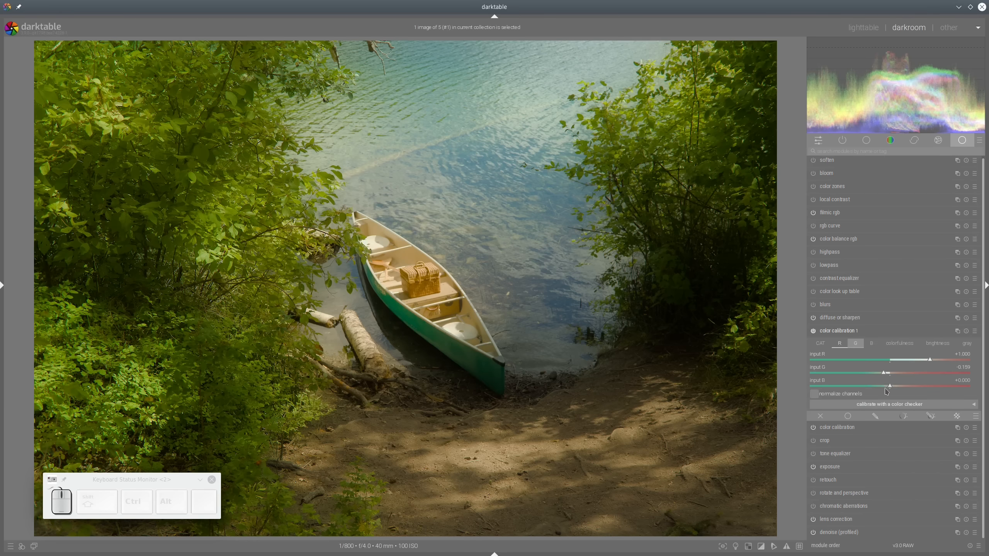
click(885, 387)
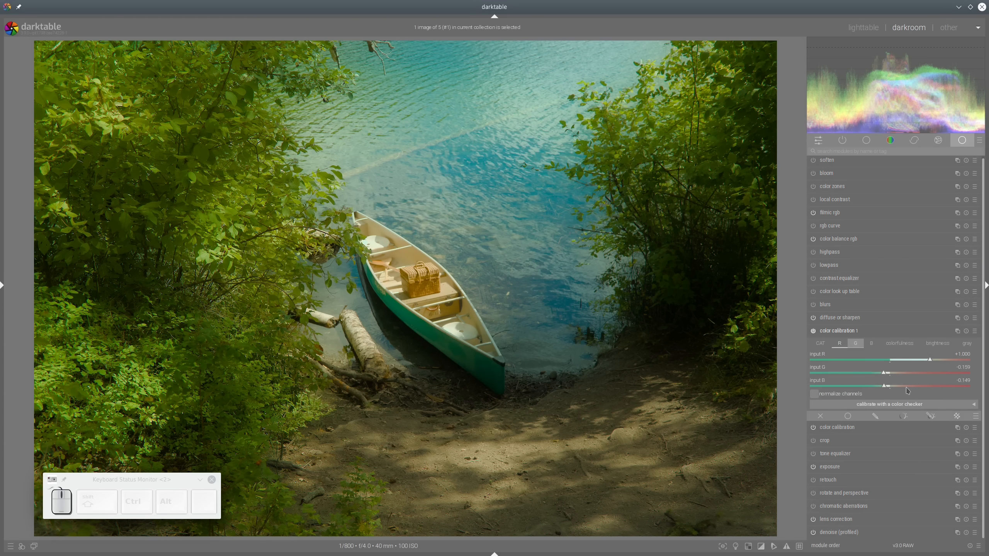
click(938, 361)
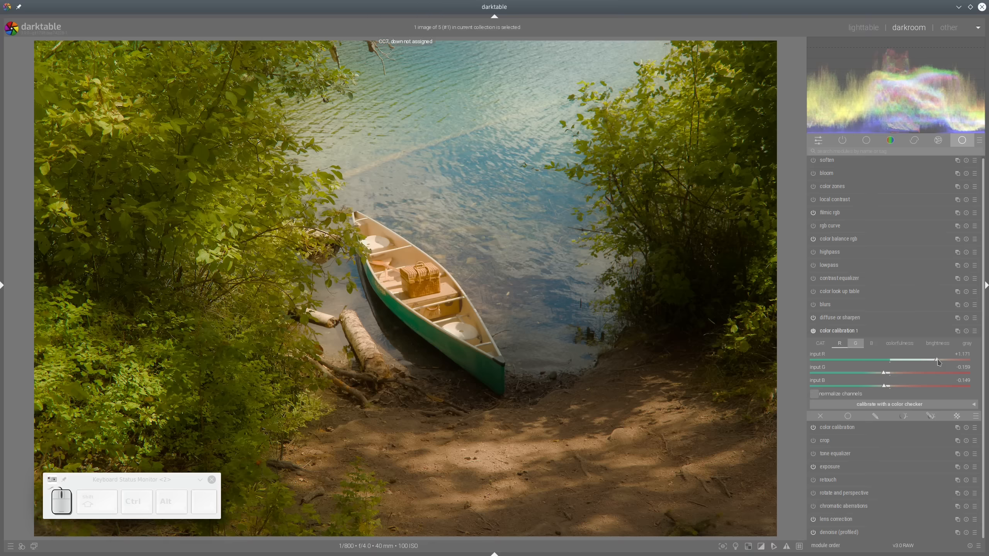
Step: Compare the photo with and without the second color calibration instance
click(814, 331)
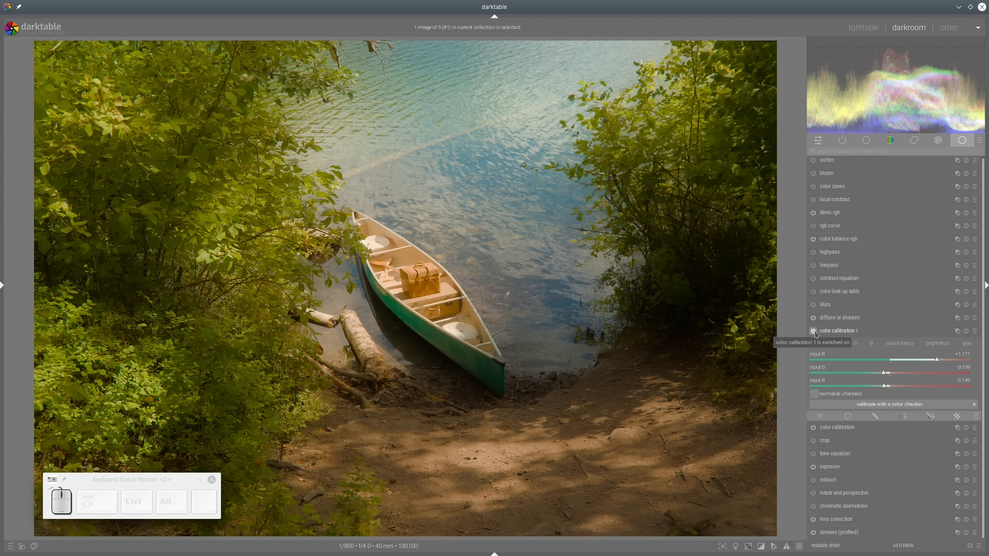
click(814, 331)
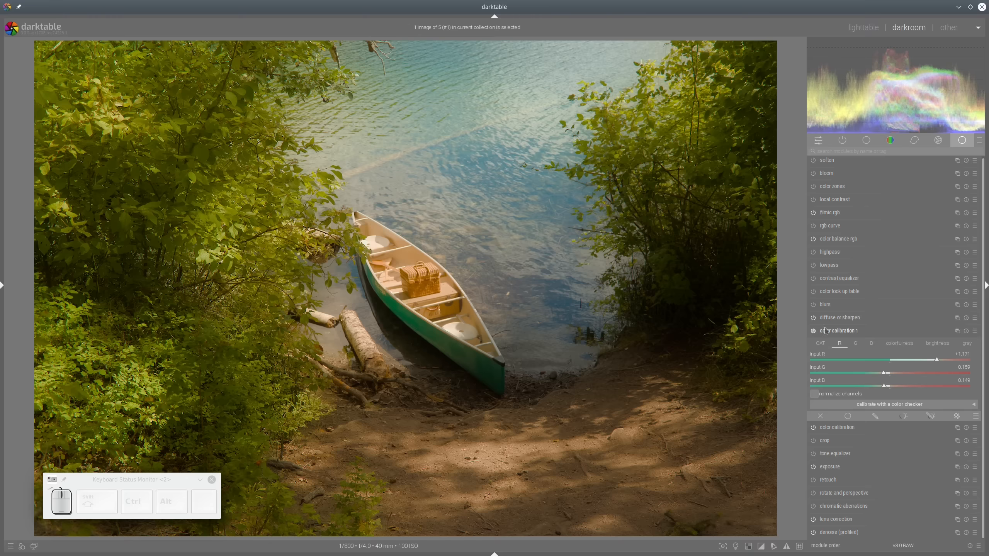
click(813, 332)
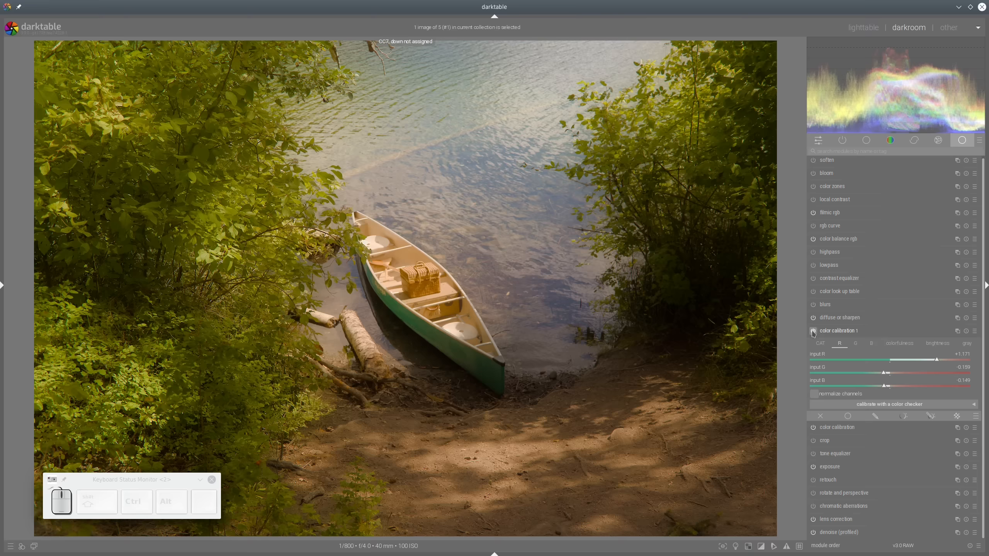
click(813, 331)
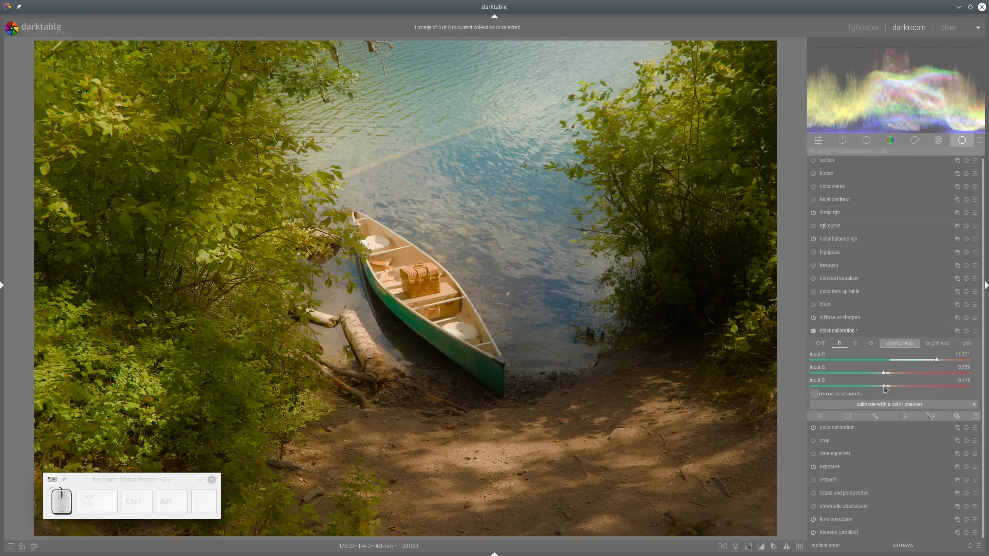
Step: Set input R to +1.210 in the second color calibration instance's R channel, check its effect and collapse the module
click(940, 363)
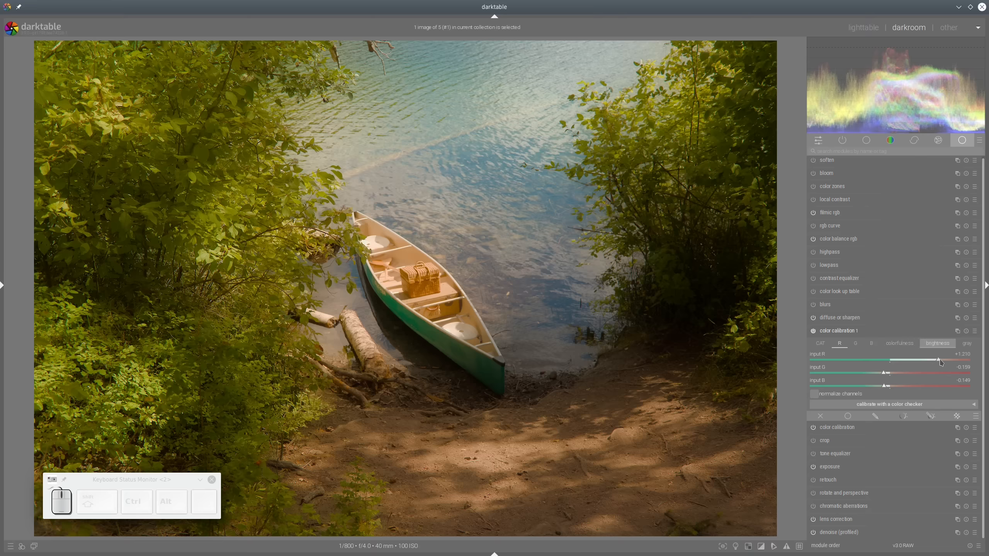
click(814, 331)
click(838, 332)
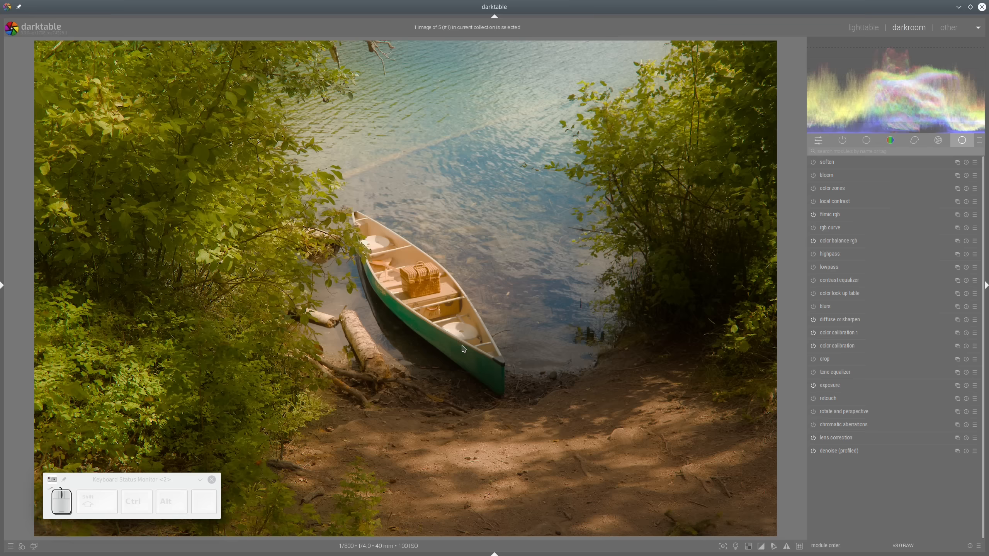
mouse_move(480, 340)
mouse_down()
mouse_move(514, 299)
mouse_move(624, 240)
mouse_move(769, 280)
mouse_move(711, 383)
mouse_move(514, 444)
mouse_move(424, 373)
mouse_move(478, 337)
mouse_up()
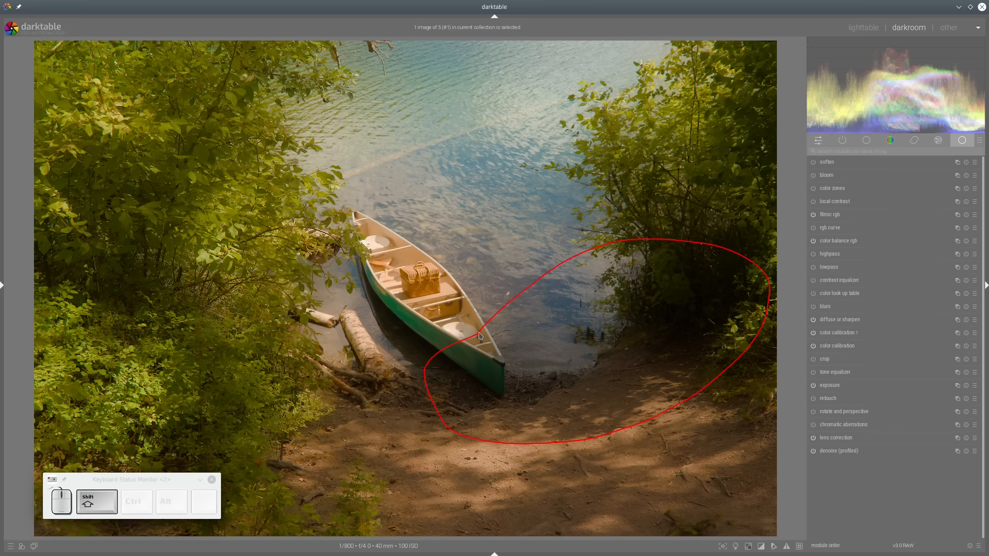
key(shift+super+F11)
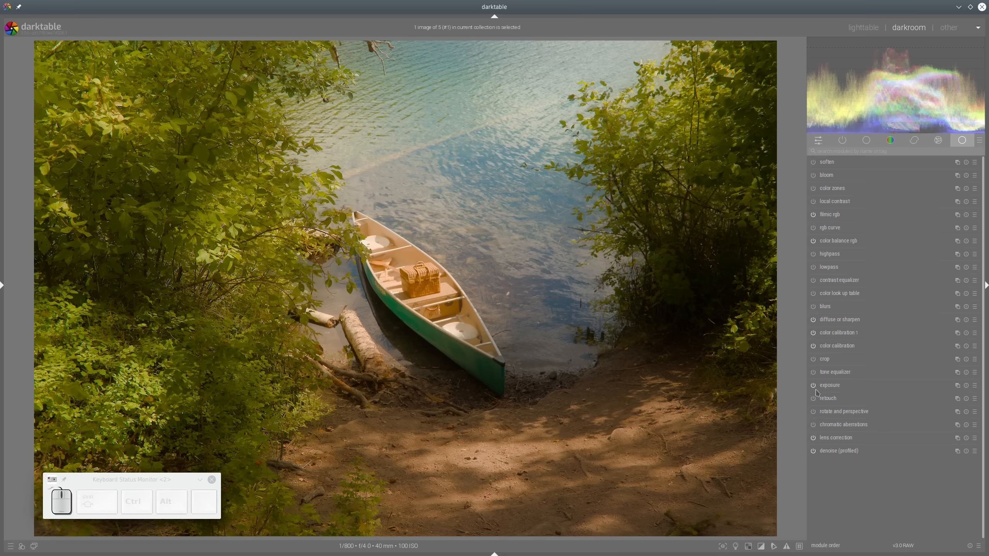
Step: Add a new exposure instance and enable its combined drawn and parametric mask
click(958, 386)
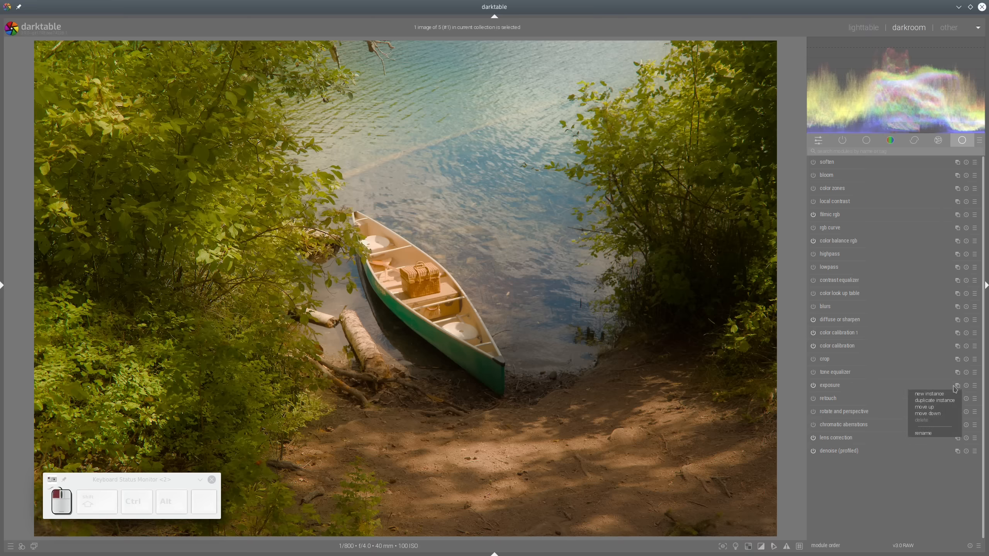
click(934, 390)
click(934, 457)
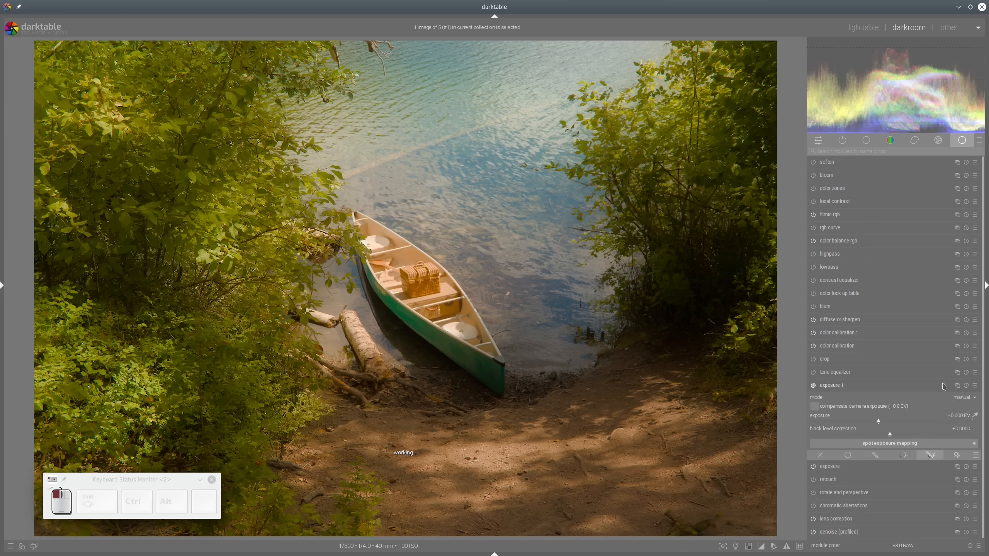
Step: Draw a path mask from the canoe's near tip along the shore and over the dark bush beside the water, and adjust its shape
click(949, 302)
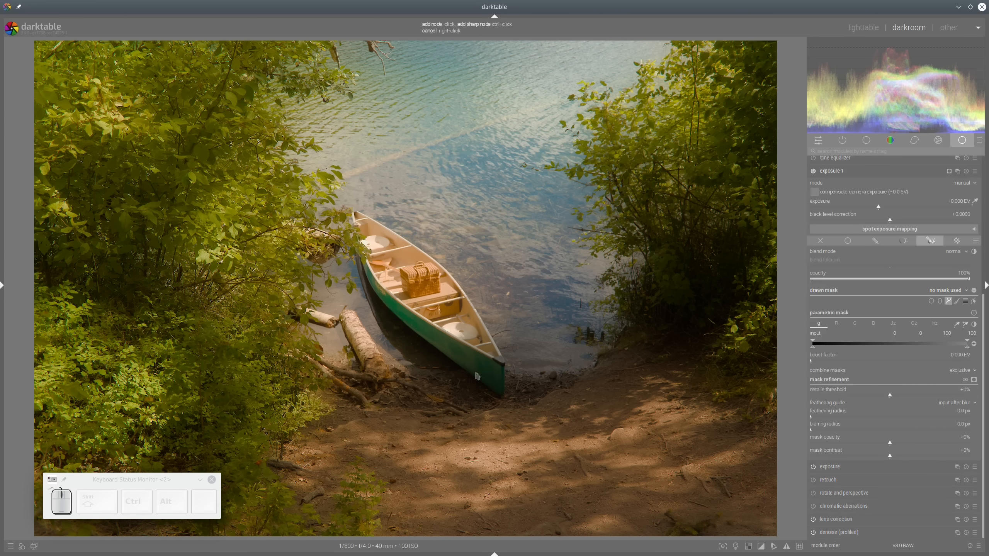
click(476, 377)
click(689, 234)
click(717, 288)
right_click(666, 343)
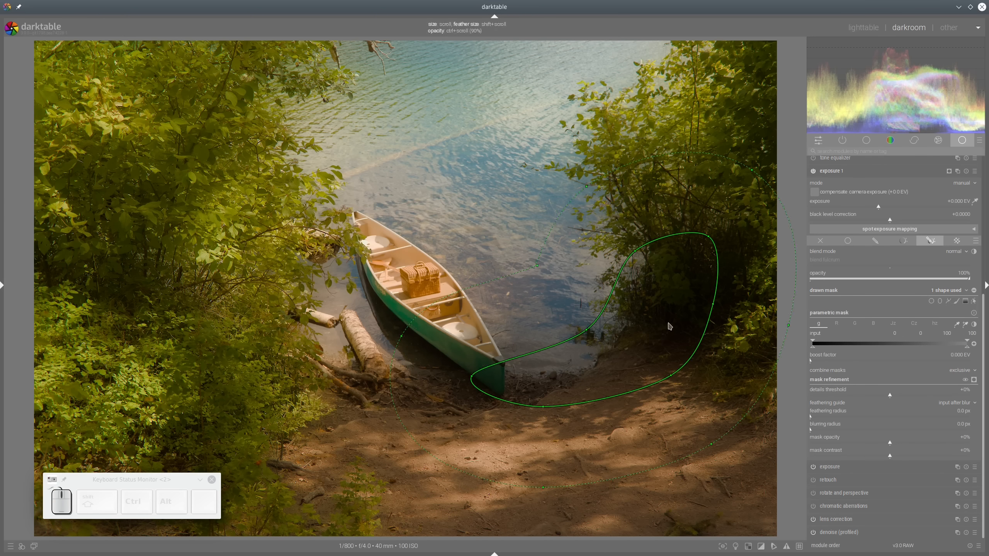
drag(587, 329, 585, 304)
drag(634, 340, 639, 330)
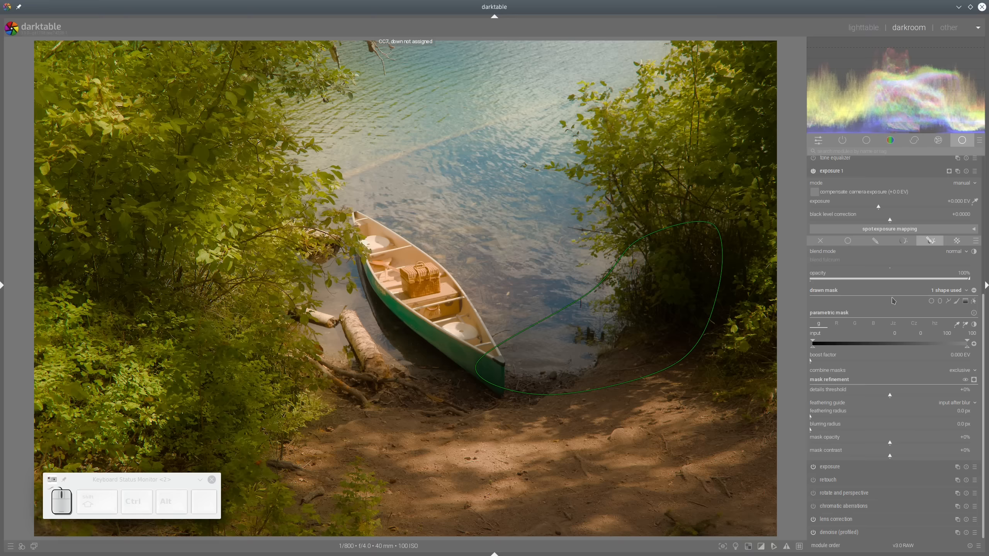
Step: Set the masked instance's exposure to +1.099 EV and its mask feathering radius to about 133 px
click(897, 208)
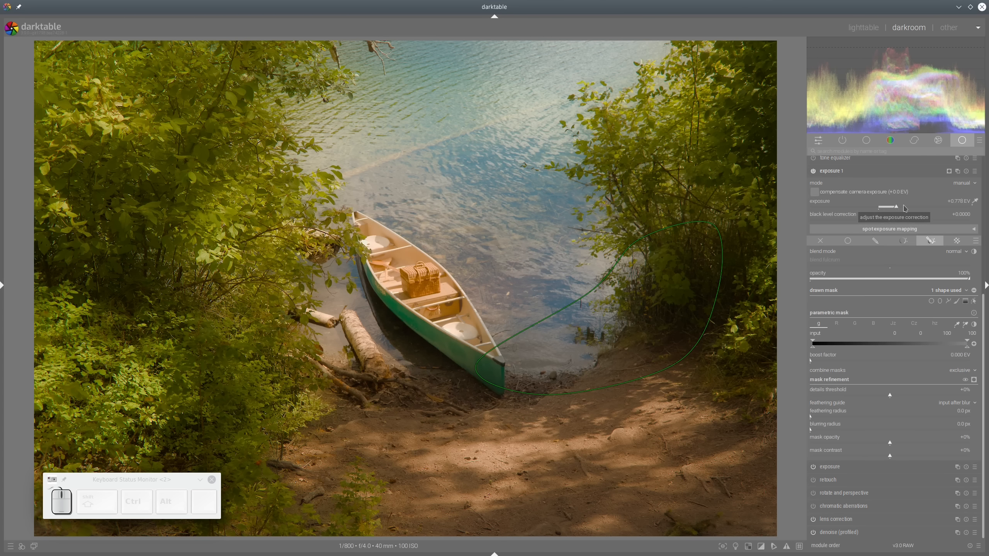
click(904, 208)
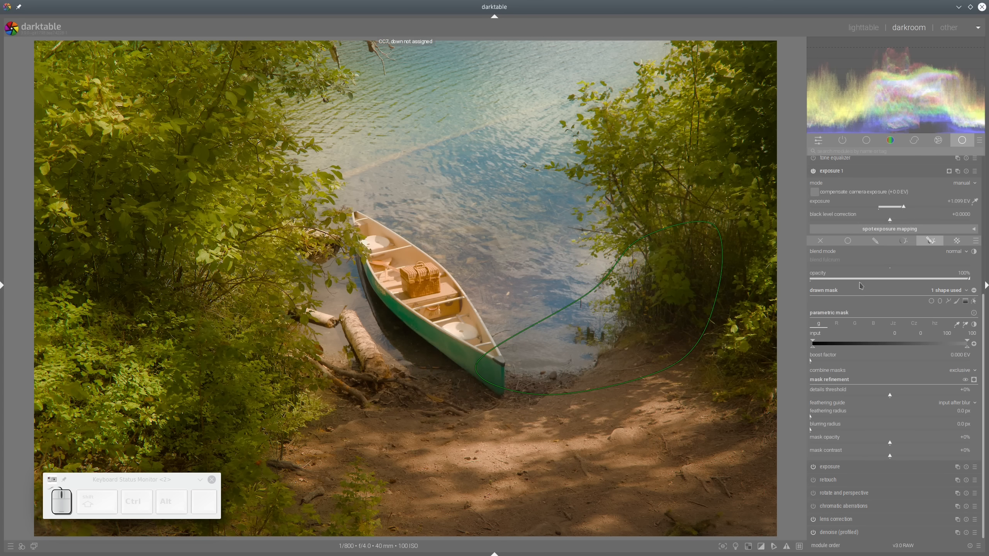
click(868, 419)
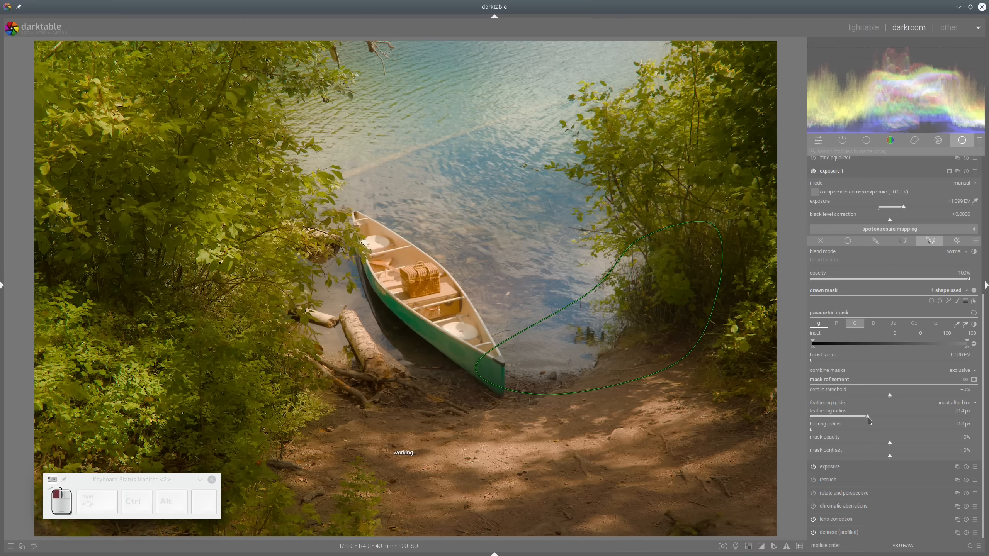
click(896, 418)
Step: Hide the mask outline, compare the photo with and without the masked exposure instance, and collapse the module
scroll(907, 410, up, 4)
click(813, 248)
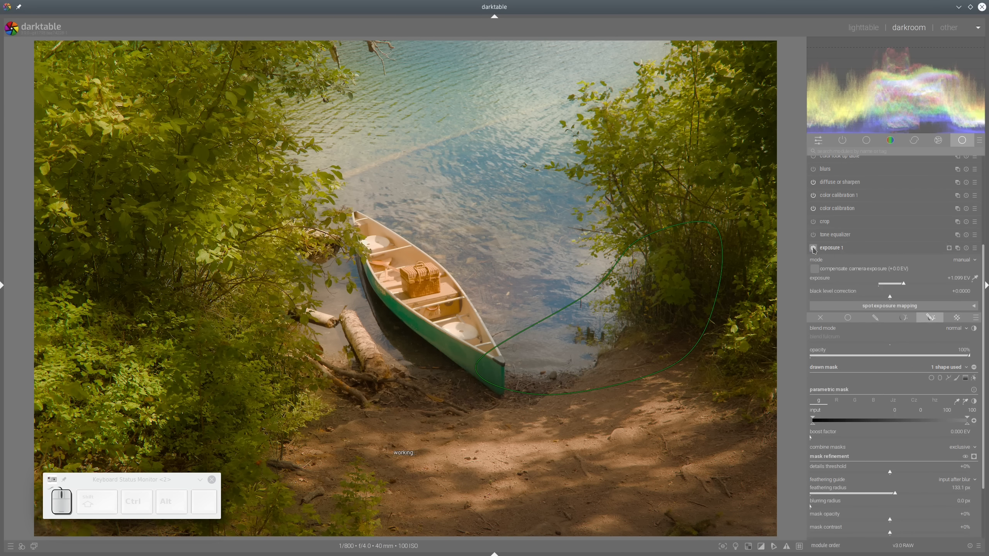
click(814, 248)
scroll(946, 296, down, 4)
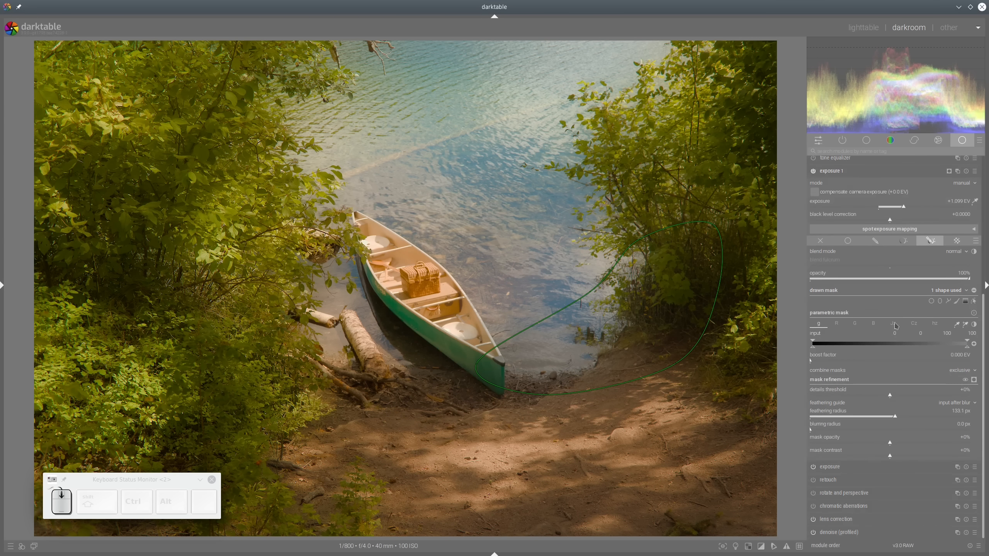
click(974, 303)
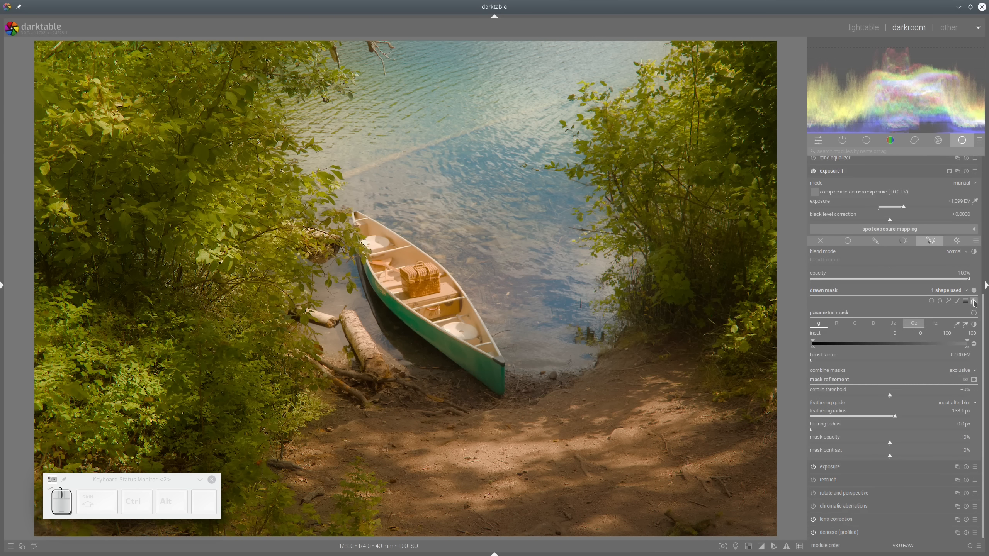
scroll(924, 306, up, 2)
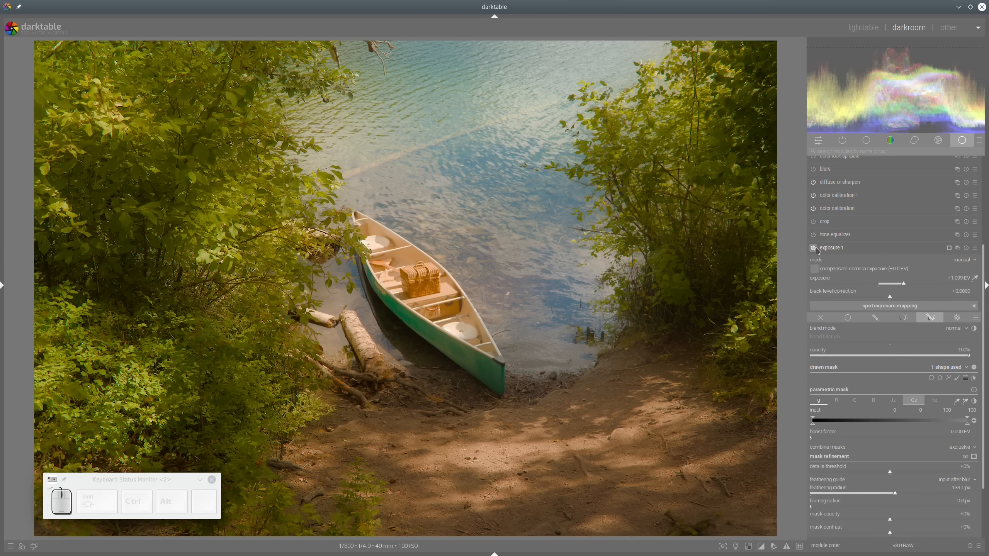
click(814, 249)
click(814, 249)
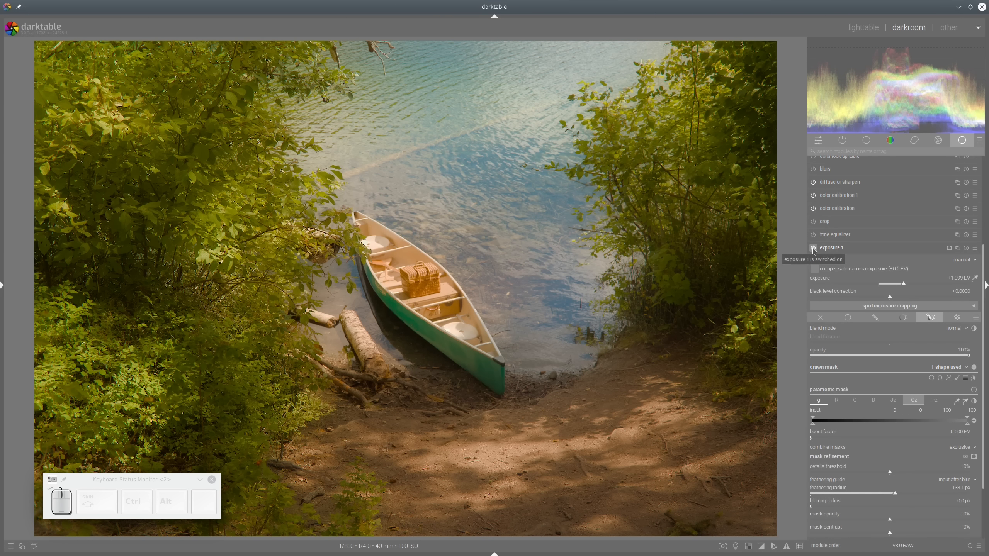
click(813, 248)
click(813, 248)
click(822, 248)
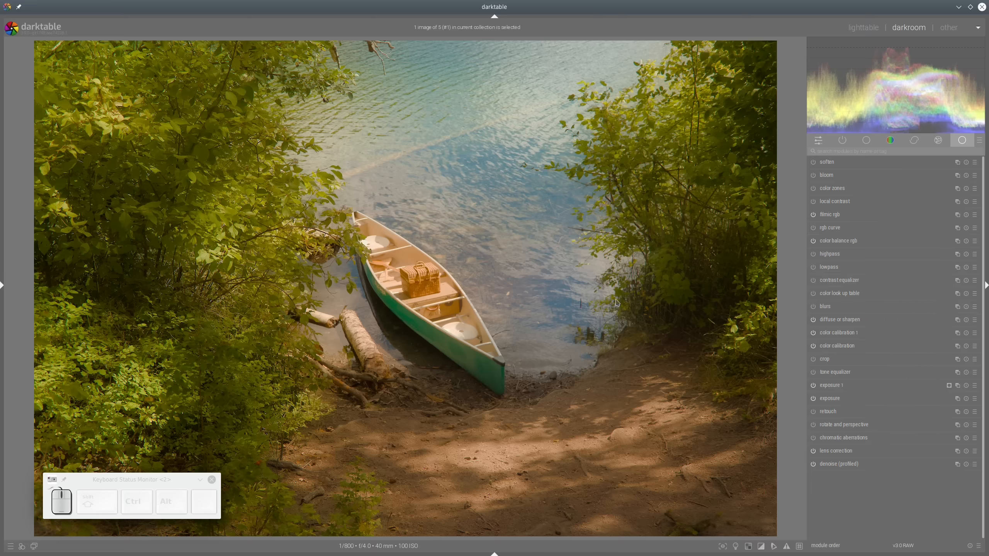
Step: Add a new diffuse or sharpen instance and apply the "add local contrast" preset to it
click(957, 320)
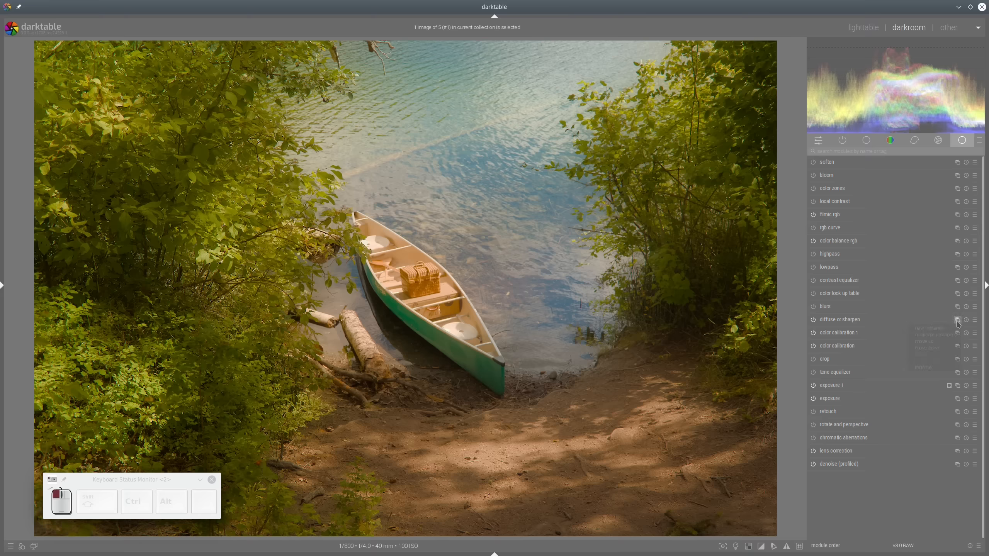
click(931, 330)
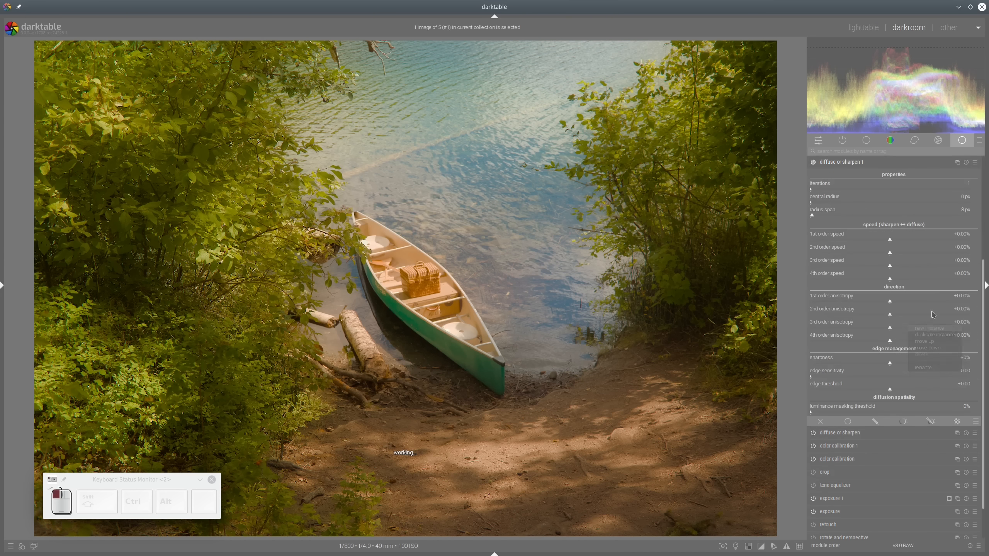
click(979, 166)
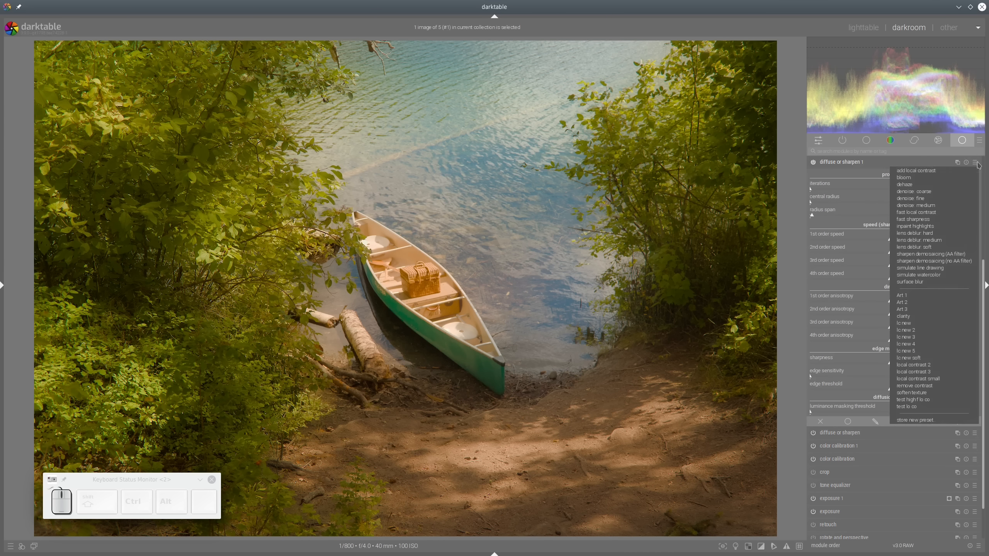
click(918, 171)
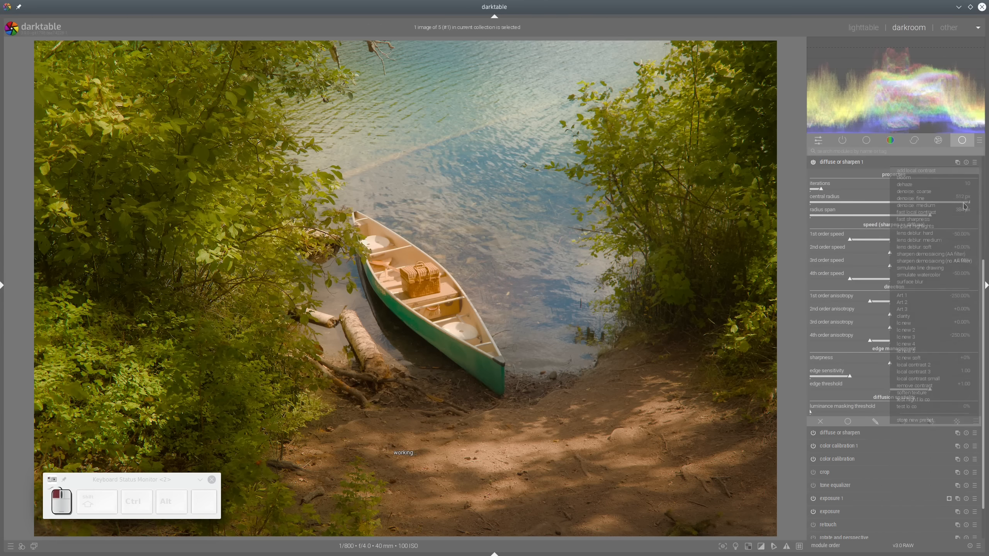
Step: Compare the photo with and without the local contrast instance of diffuse or sharpen, and collapse the module
click(813, 163)
click(813, 162)
click(813, 163)
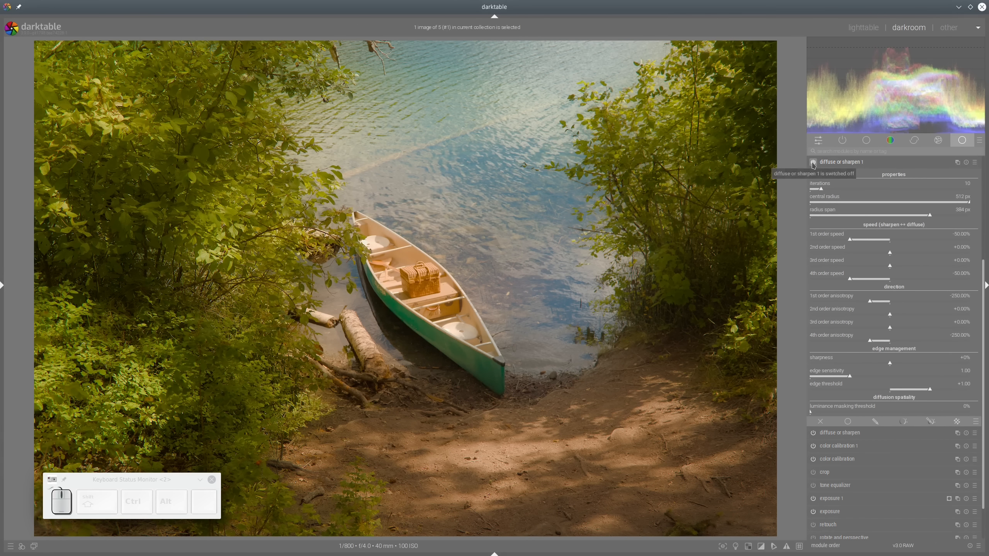
click(814, 163)
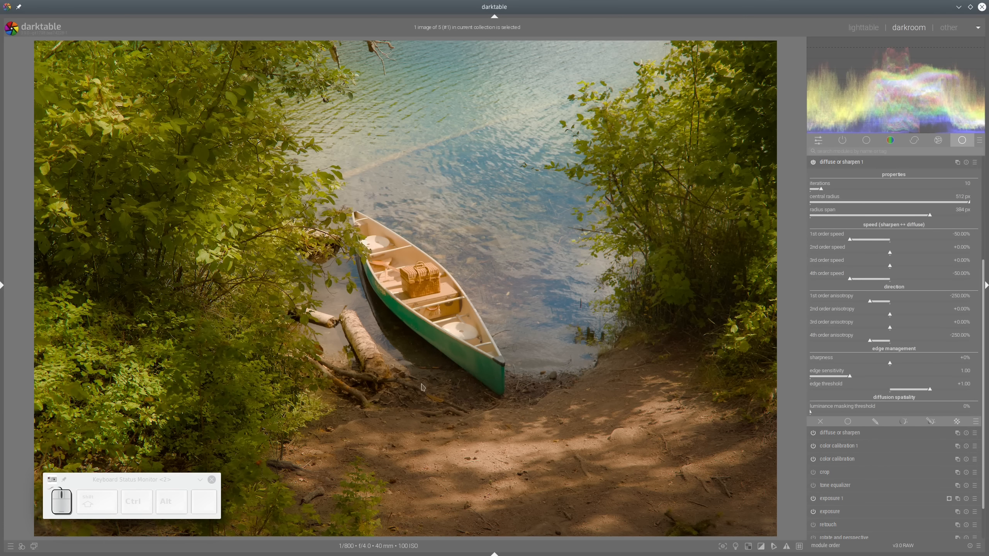
click(838, 163)
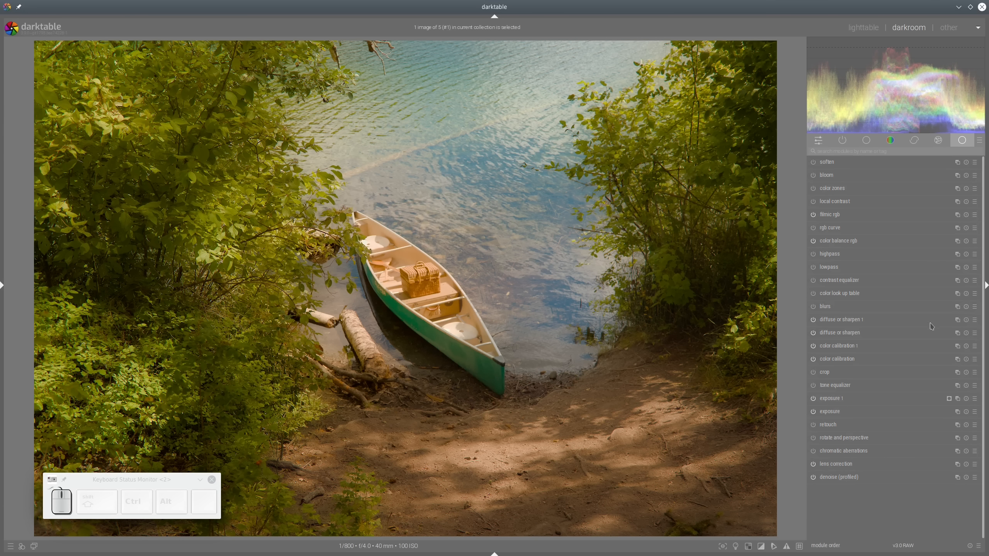
Step: Add a third diffuse or sharpen instance with the "fast sharpness" preset, check its effect and collapse the module
click(956, 320)
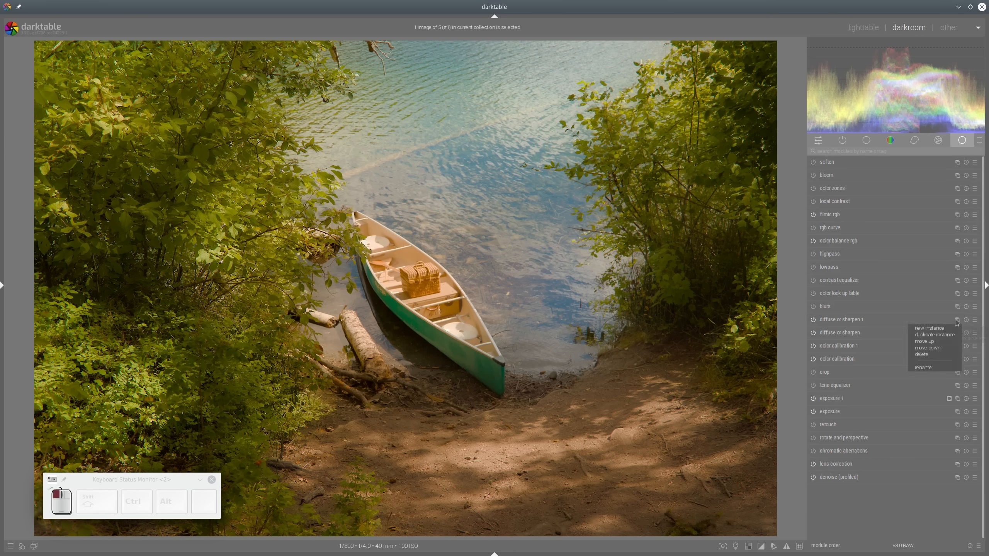
click(929, 330)
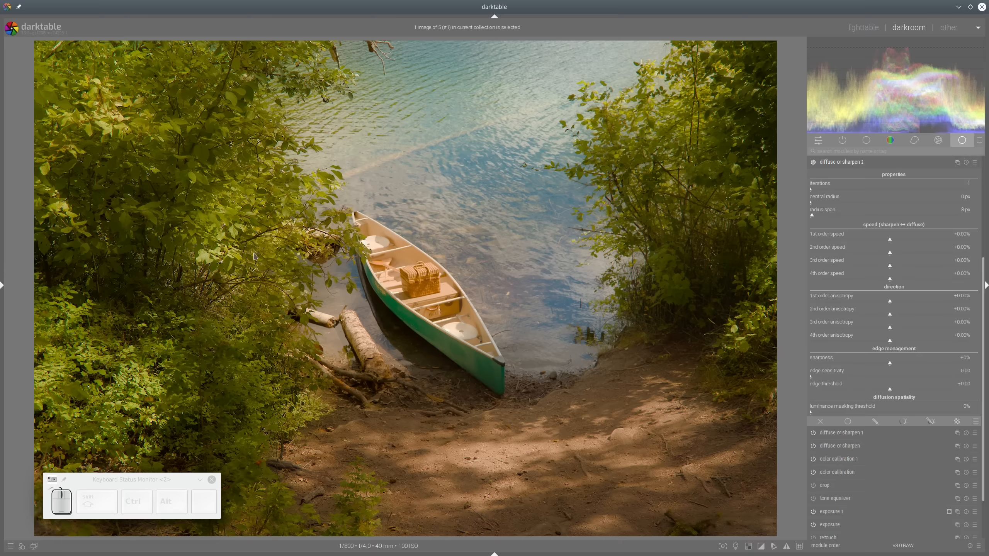
click(975, 163)
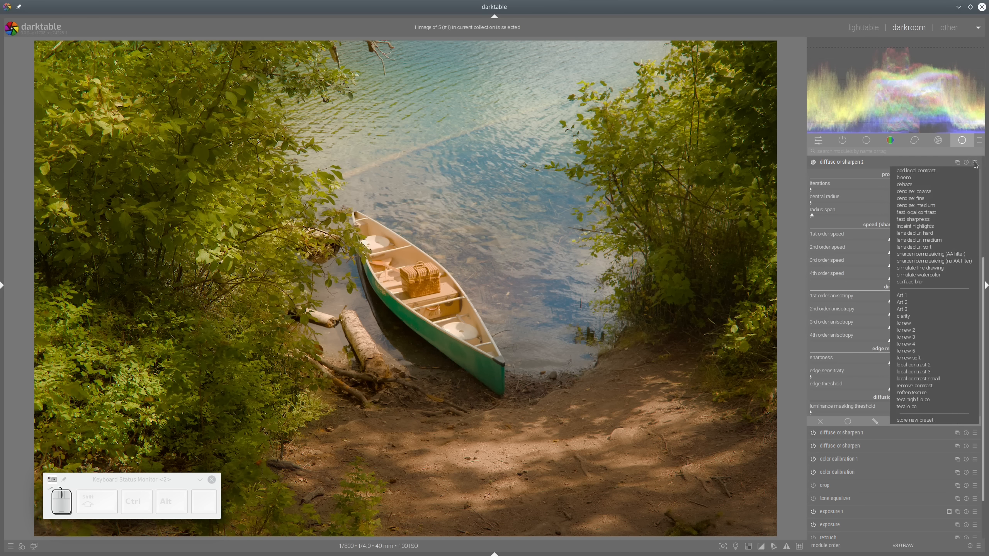
click(907, 220)
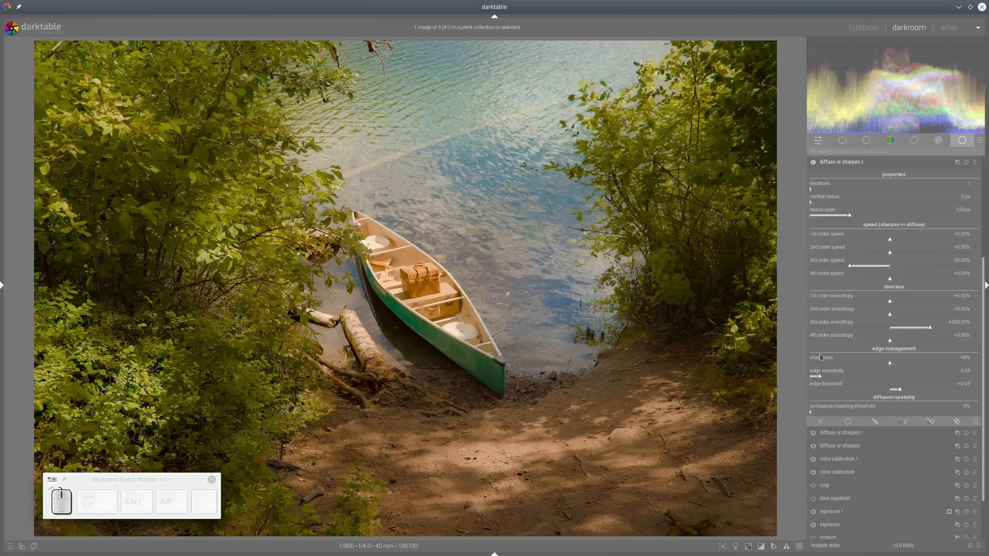
click(813, 163)
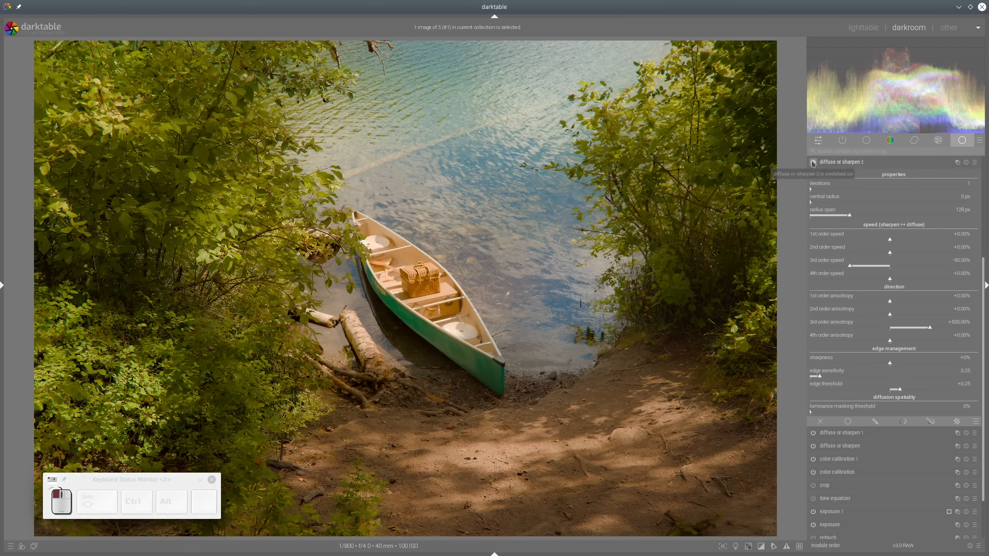
click(843, 166)
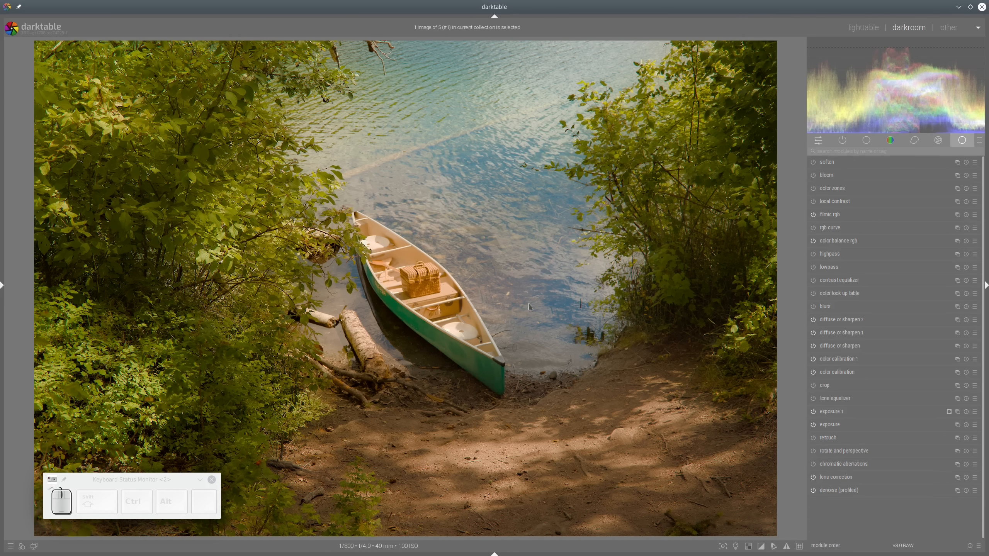
Step: Check the edited photo in color assessment mode with its white border, toggling against the normal view, and return to the normal view
click(736, 546)
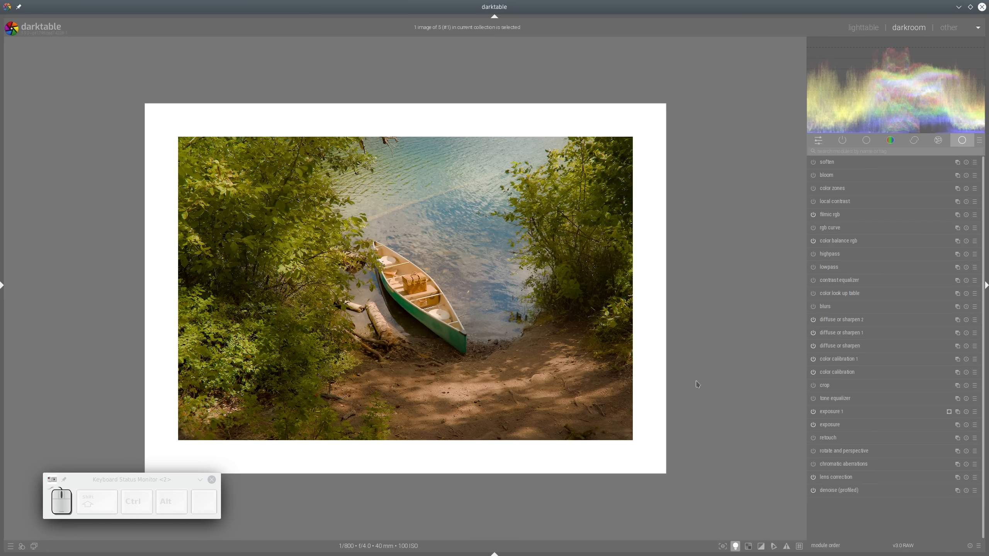
click(737, 549)
click(737, 549)
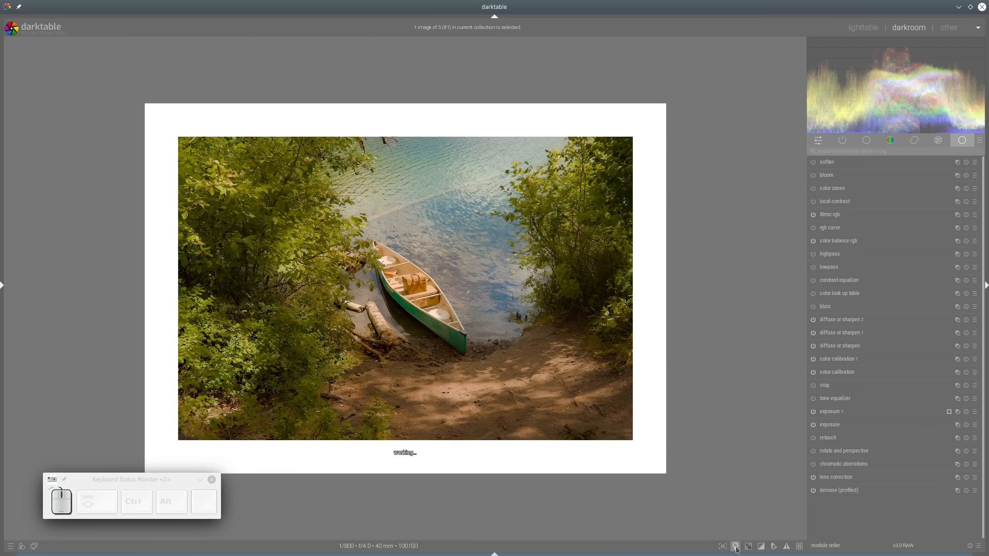
click(738, 549)
click(737, 549)
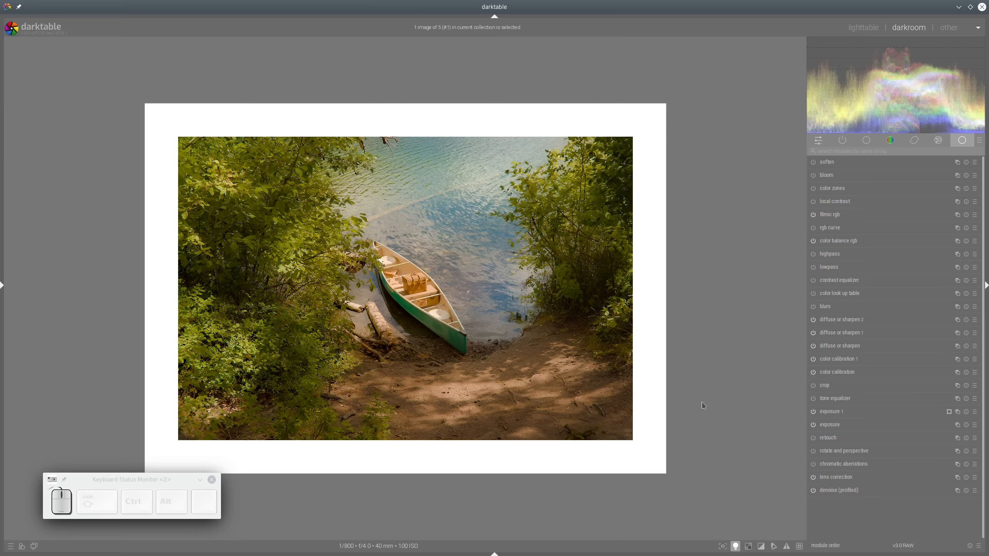
click(735, 547)
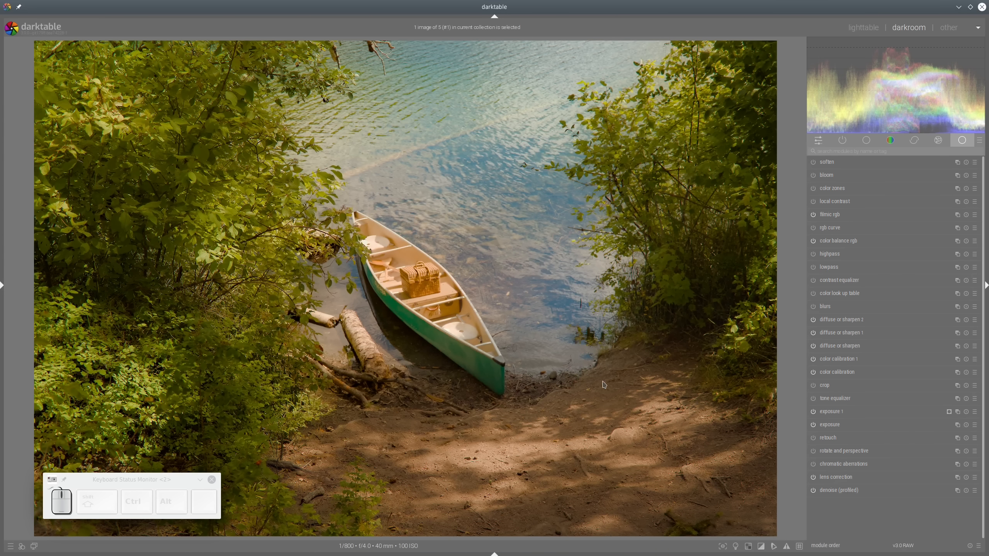
Step: Expand the tone equalizer module and auto-adjust its mask exposure compensation with the magic wand
click(829, 399)
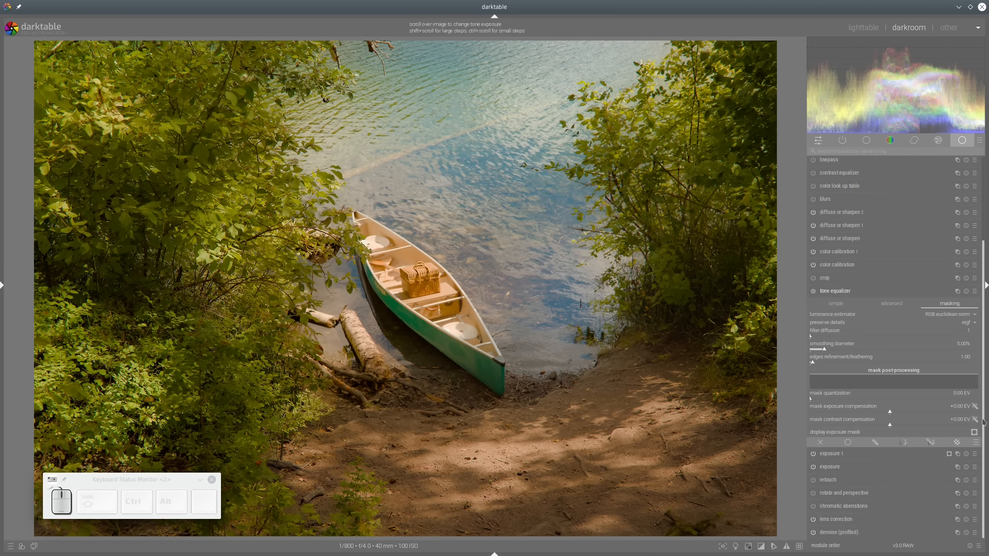
click(975, 407)
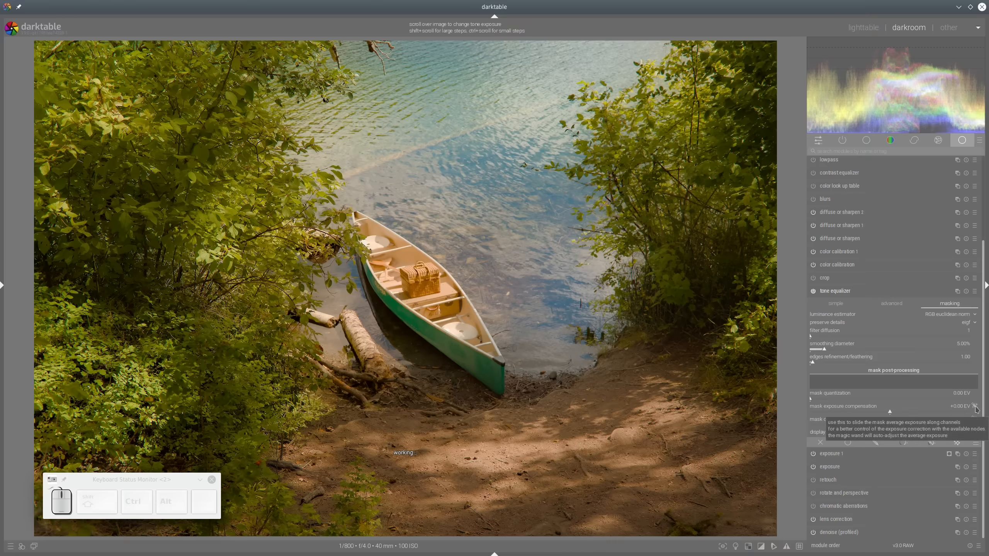
click(975, 407)
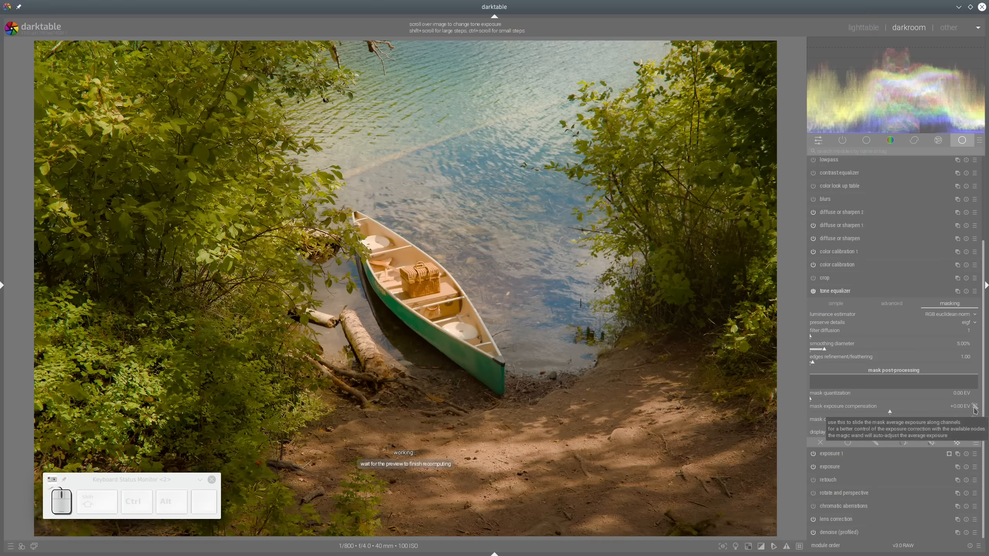
click(976, 407)
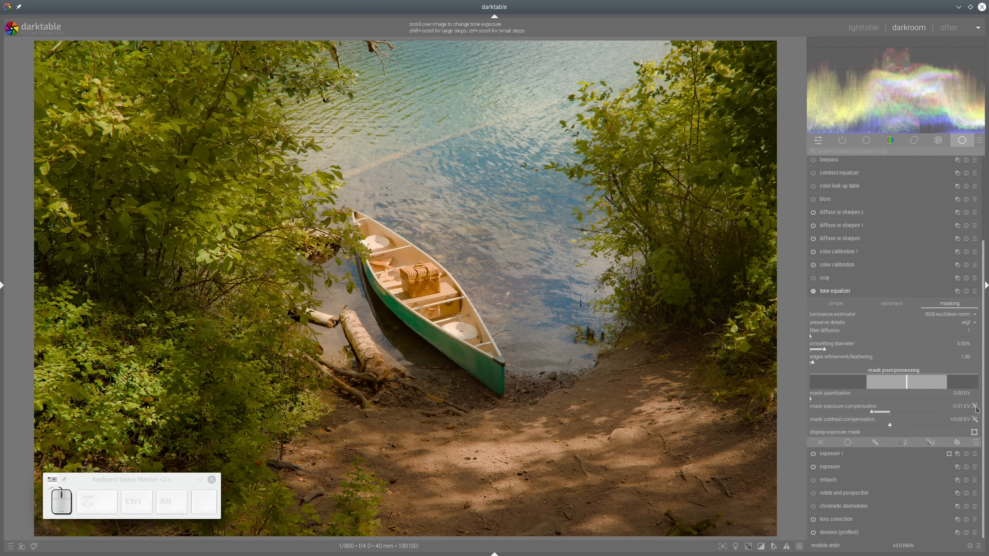
Step: Shape the tone equalizer curve, raising the node at -5 EV to about +0.5 EV and lowering the brightest end to about -0.6 EV
click(900, 307)
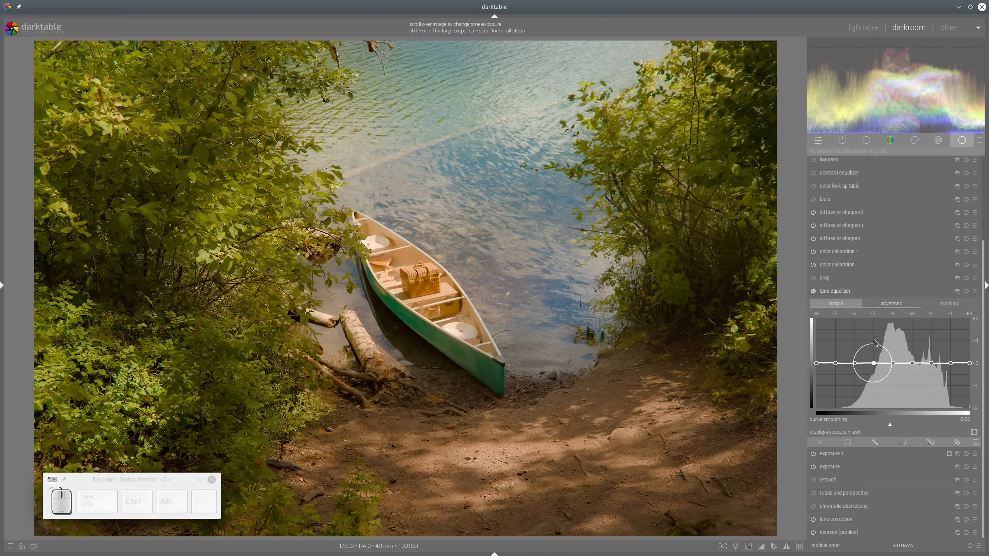
drag(875, 355, 908, 358)
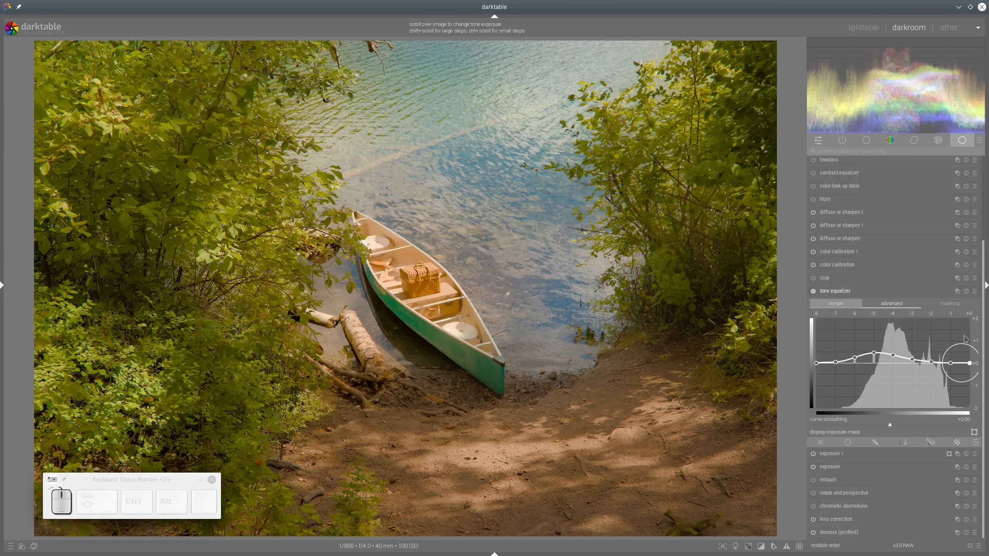
drag(967, 339, 965, 347)
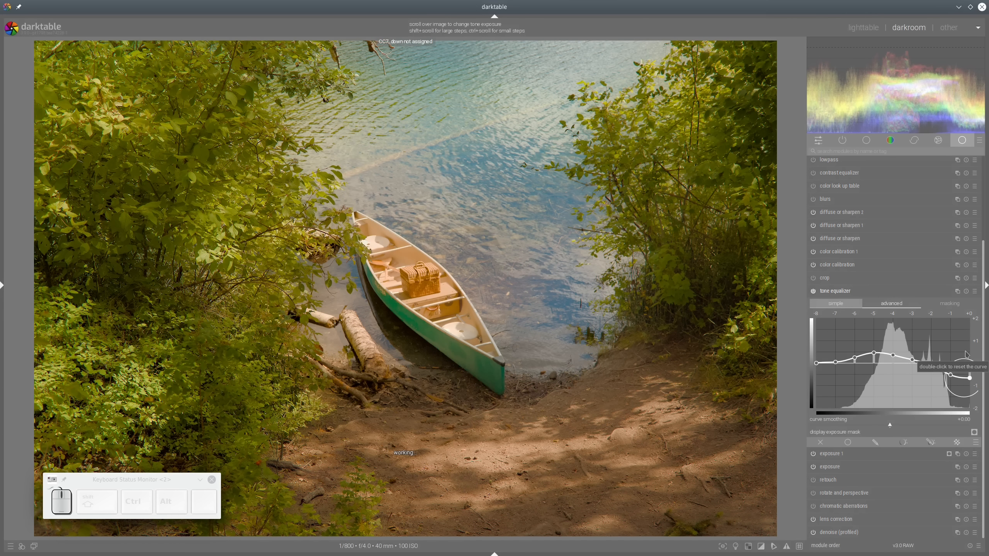
scroll(964, 347, up, 2)
drag(962, 346, 954, 341)
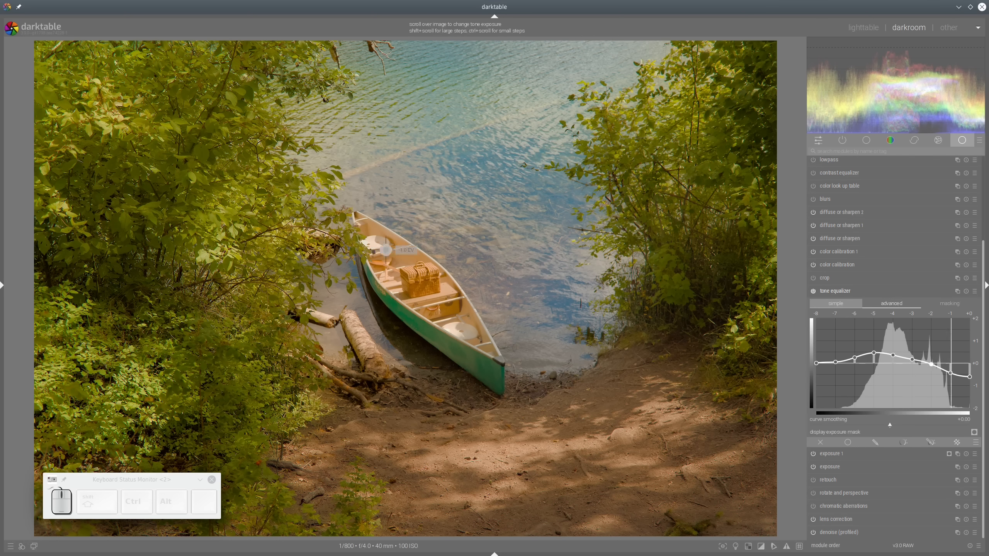
Step: Set the tone equalizer mask's preserve details to guided filter after comparing with eigf, and raise the curve at -5 EV to about +0.6 EV
click(951, 305)
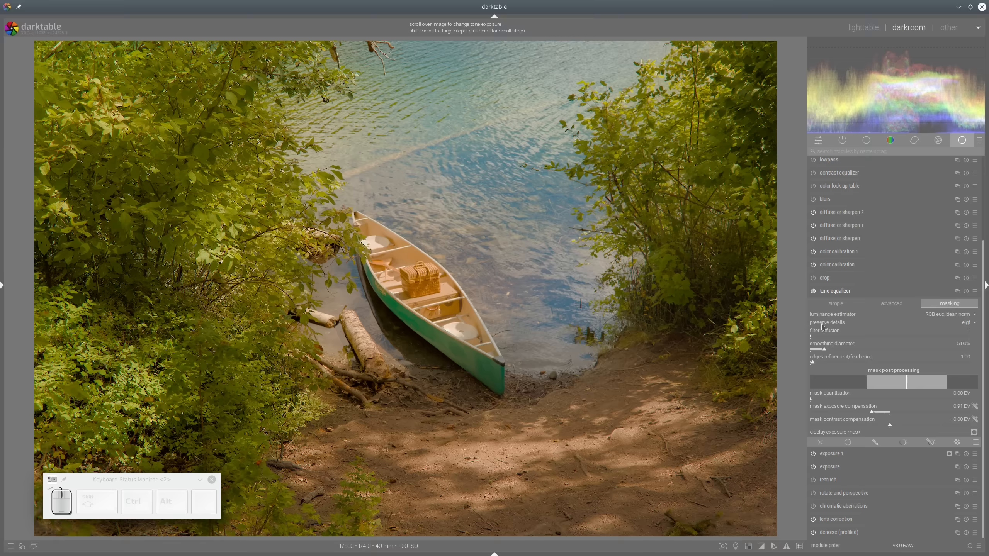
click(970, 326)
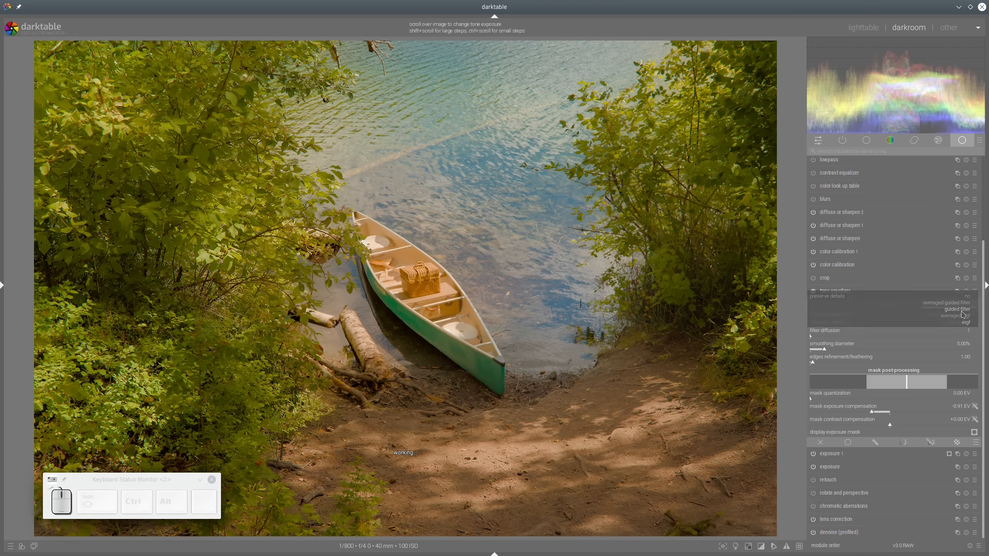
click(965, 311)
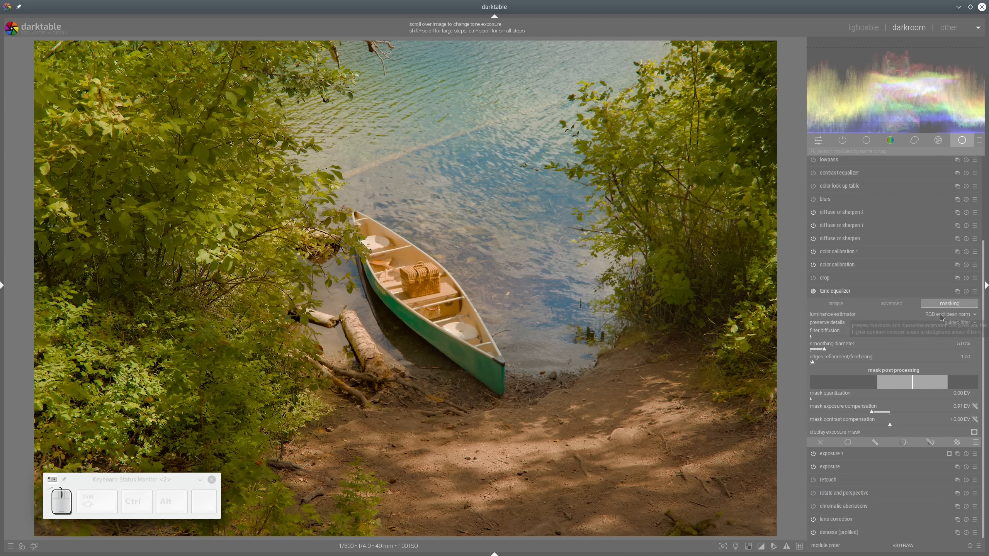
click(964, 327)
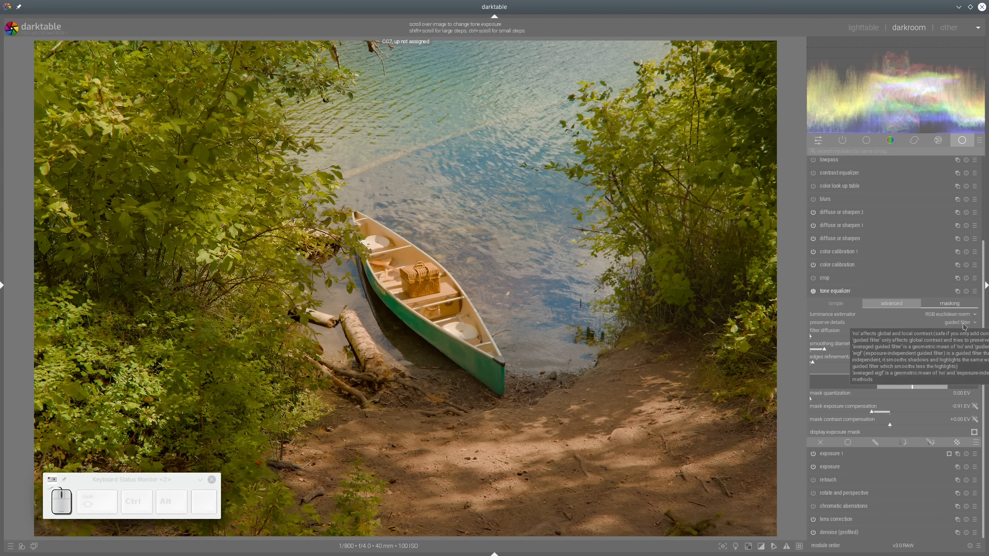
click(966, 338)
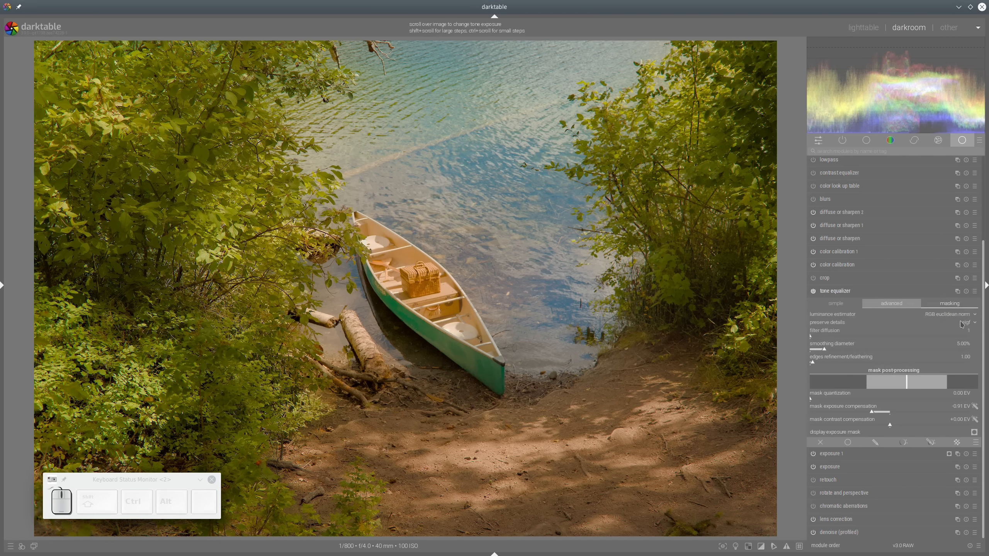
click(968, 324)
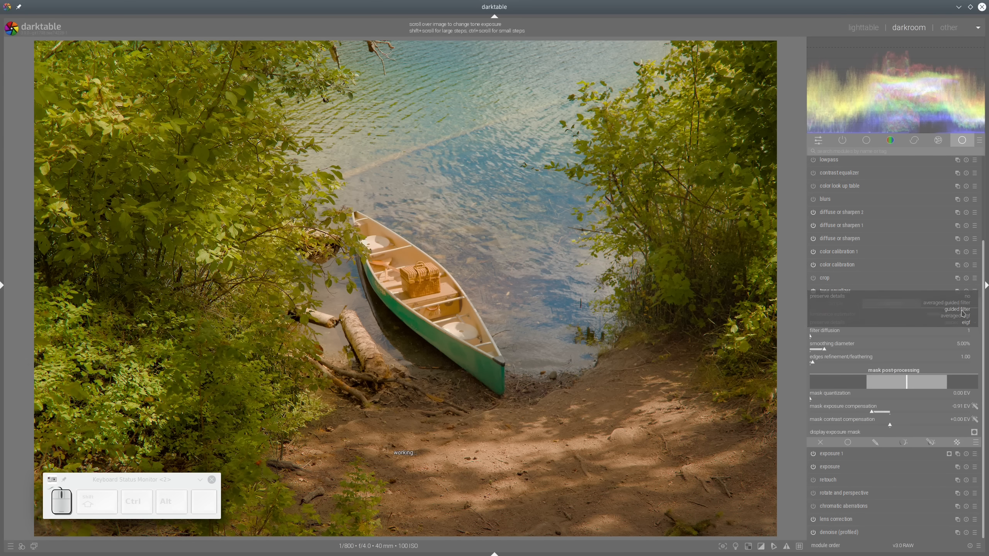
click(963, 314)
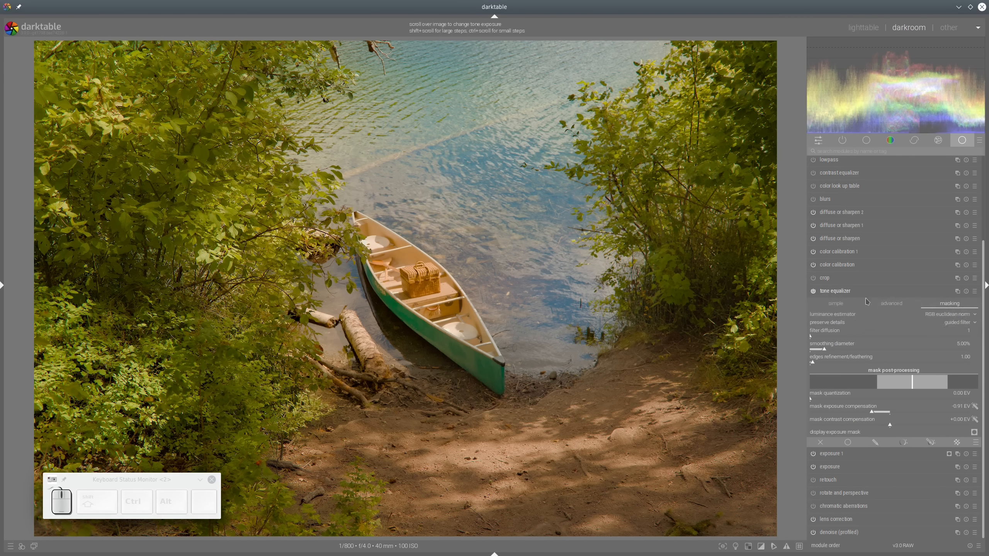
click(892, 304)
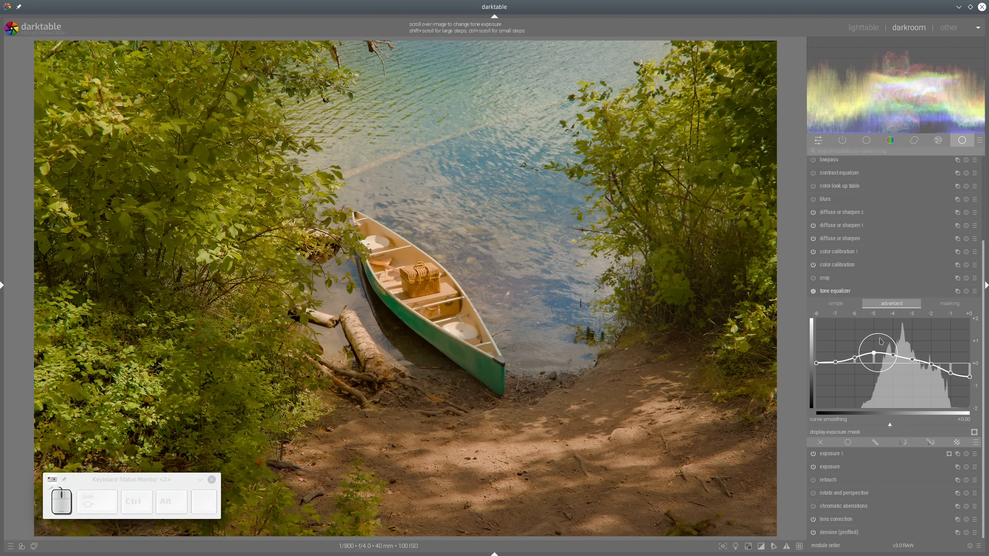
drag(881, 342, 879, 335)
Step: Compare the photo with and without the tone equalizer, collapse the module, and check the result in color assessment mode
click(813, 292)
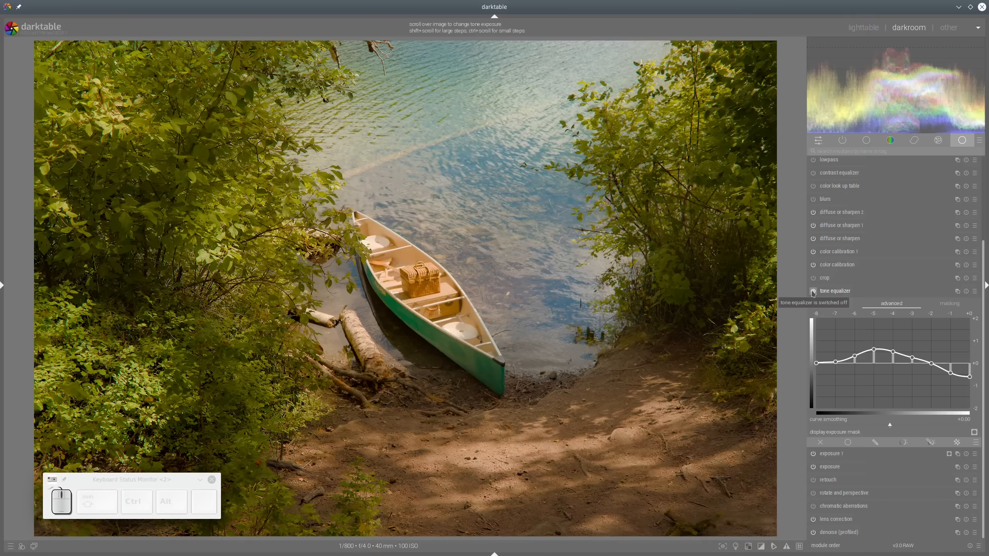
click(813, 292)
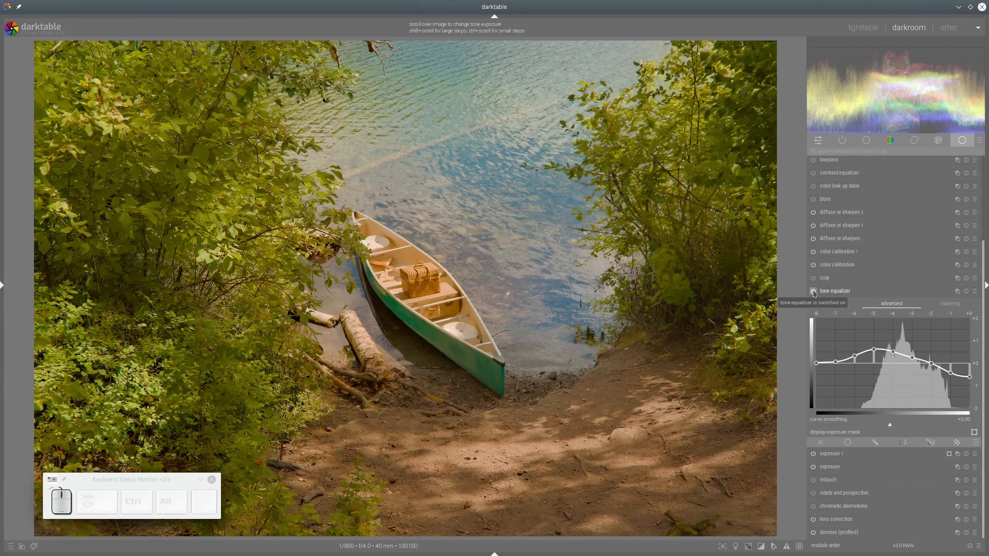
click(814, 292)
click(813, 291)
click(836, 291)
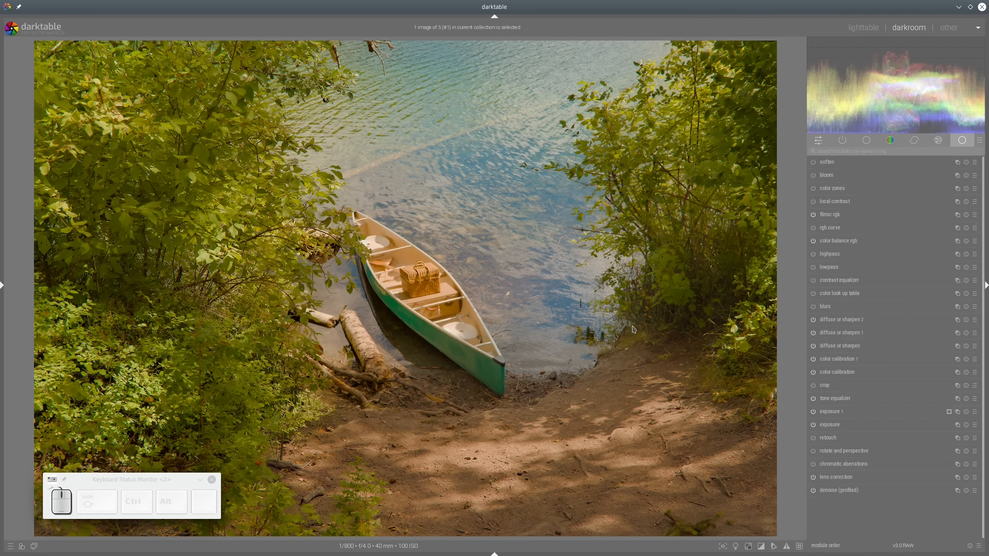
click(736, 547)
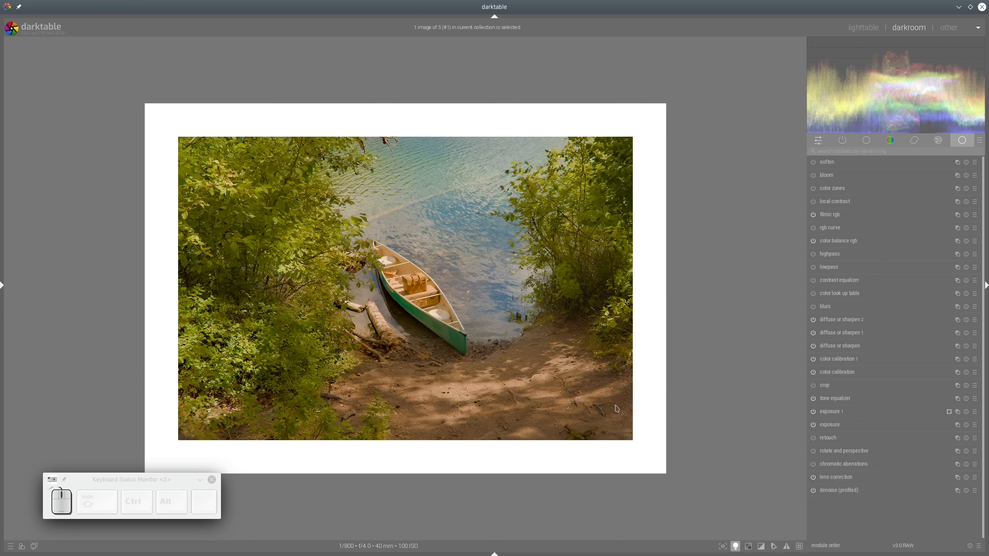
click(736, 547)
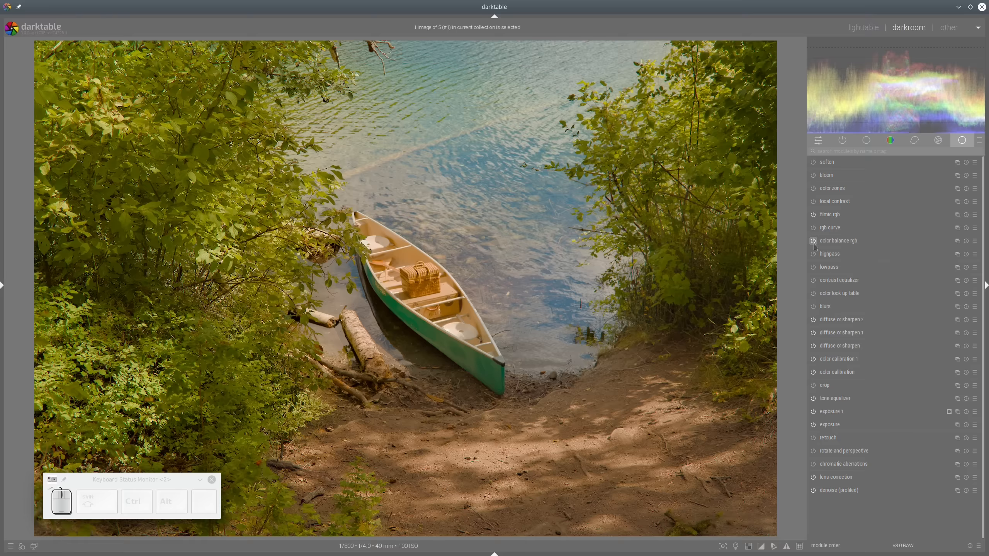
Step: Add a new color balance rgb instance, show its 4 ways controls and enable a combined drawn and parametric mask
click(958, 242)
click(942, 250)
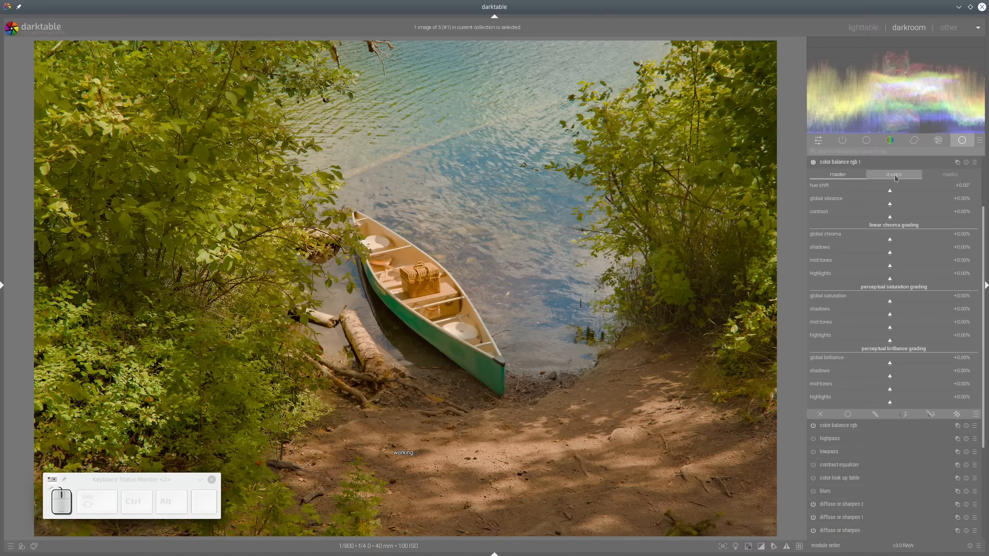
click(897, 178)
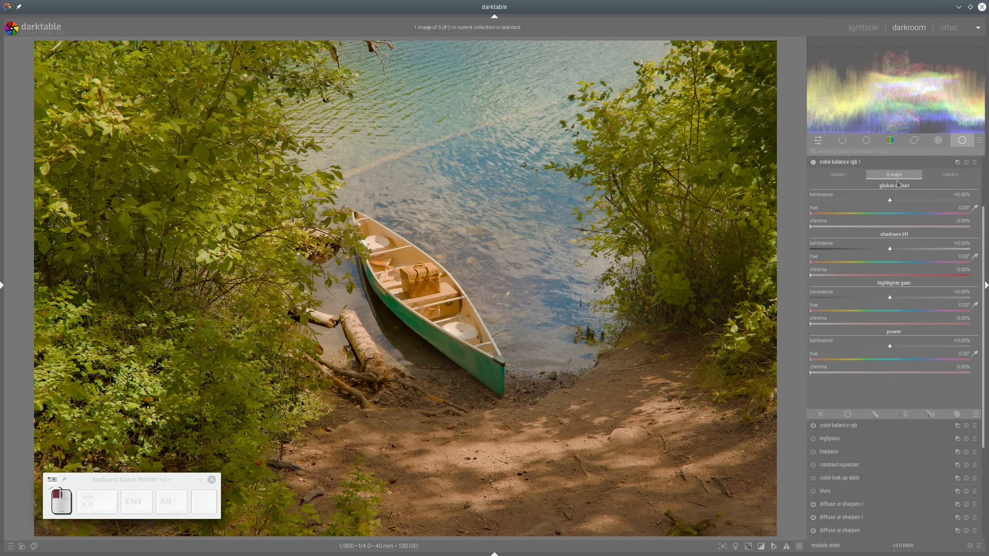
click(931, 415)
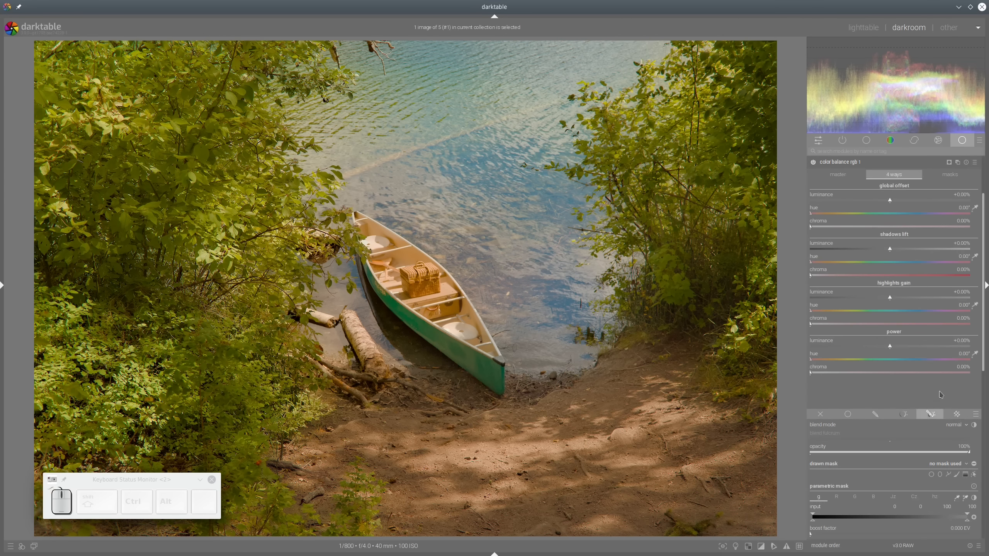
Step: Restrict the parametric mask to the hue range 80, 87, 103, 111 by sampling an area of the foliage left of the canoe
scroll(942, 392, down, 5)
scroll(942, 391, down, 2)
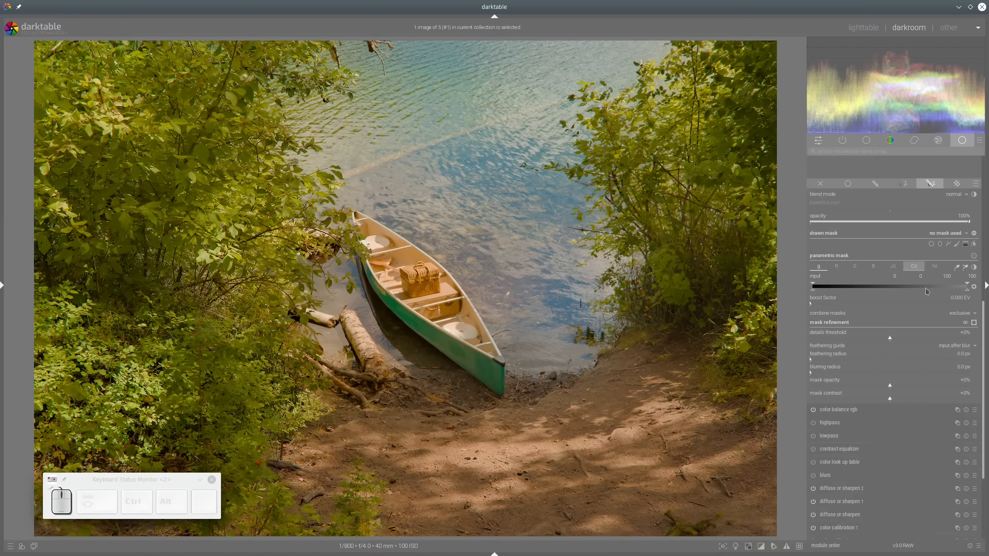
click(937, 269)
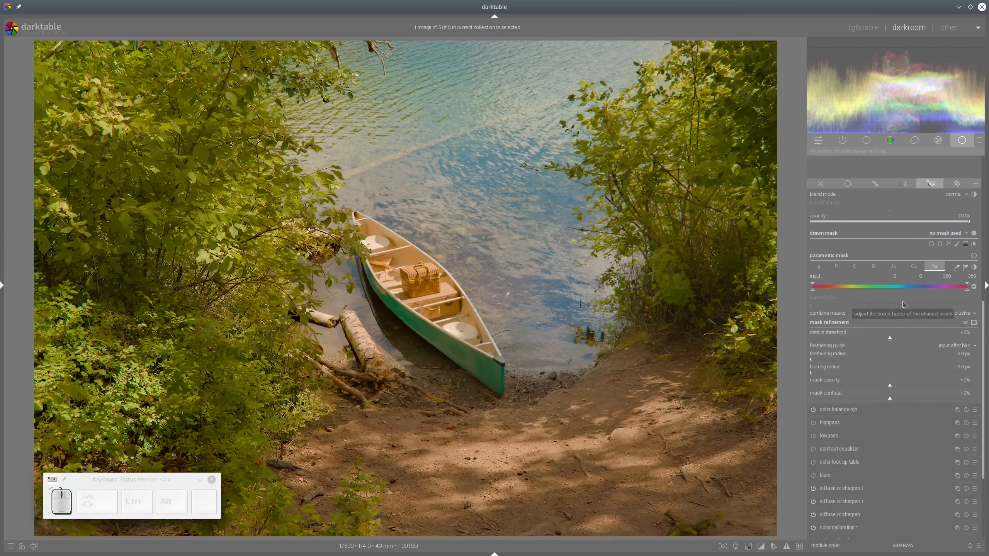
click(965, 269)
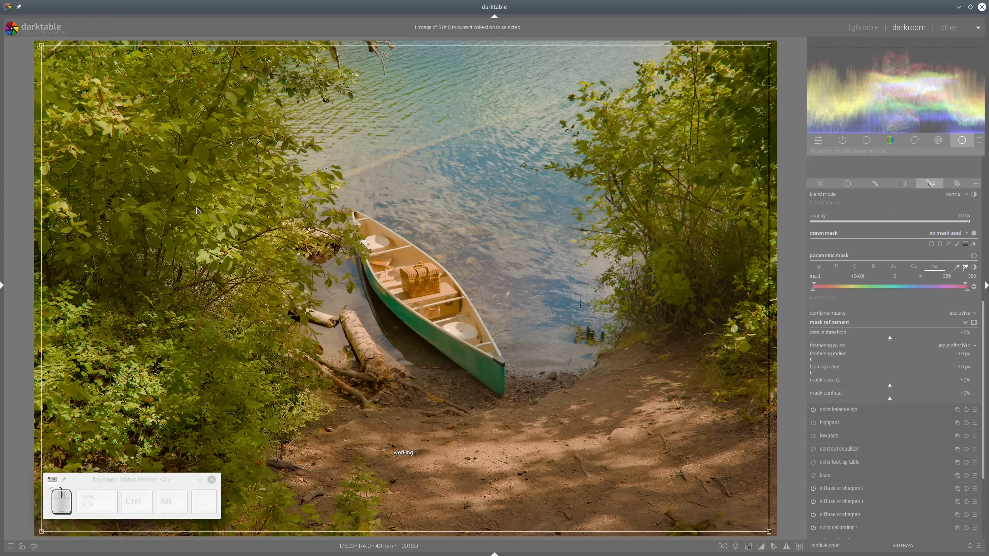
drag(197, 211, 222, 223)
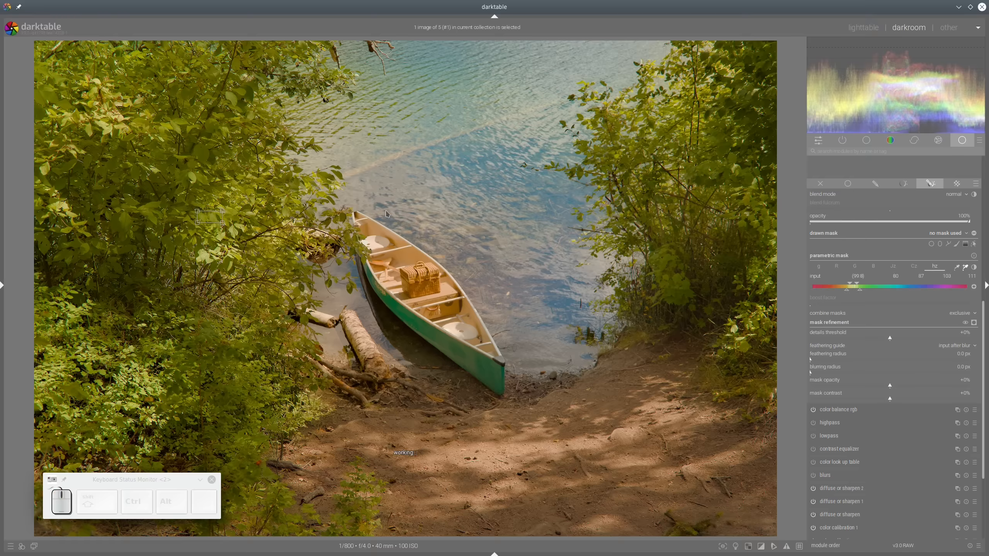
Step: Display the color balance rgb mask over the photo and inspect its coverage up close and in full view
click(974, 324)
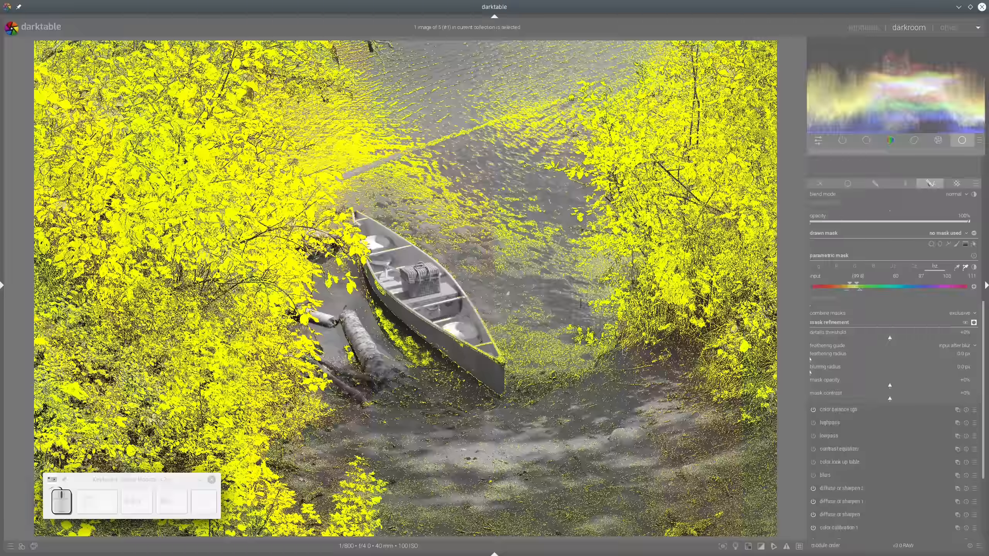
scroll(675, 328, up, 2)
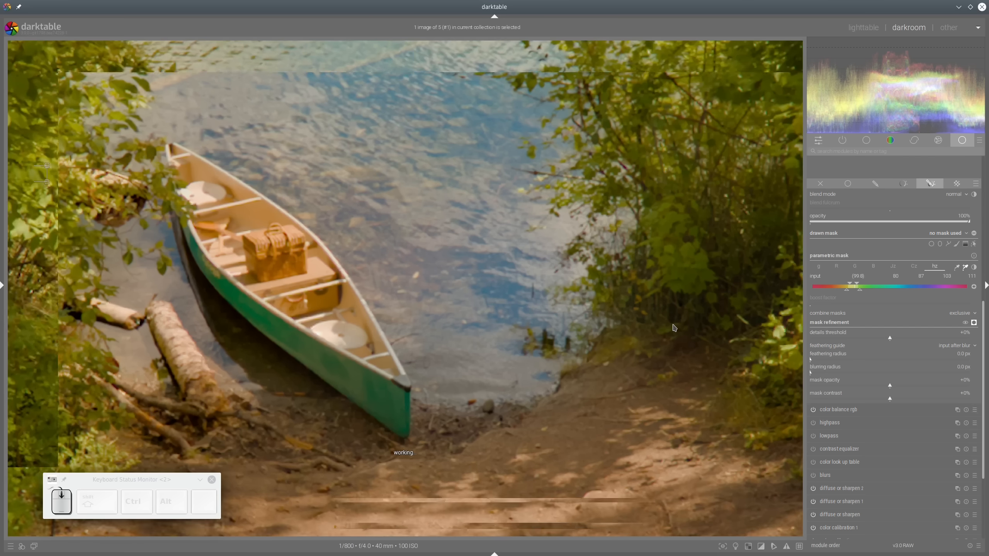
scroll(675, 329, down, 2)
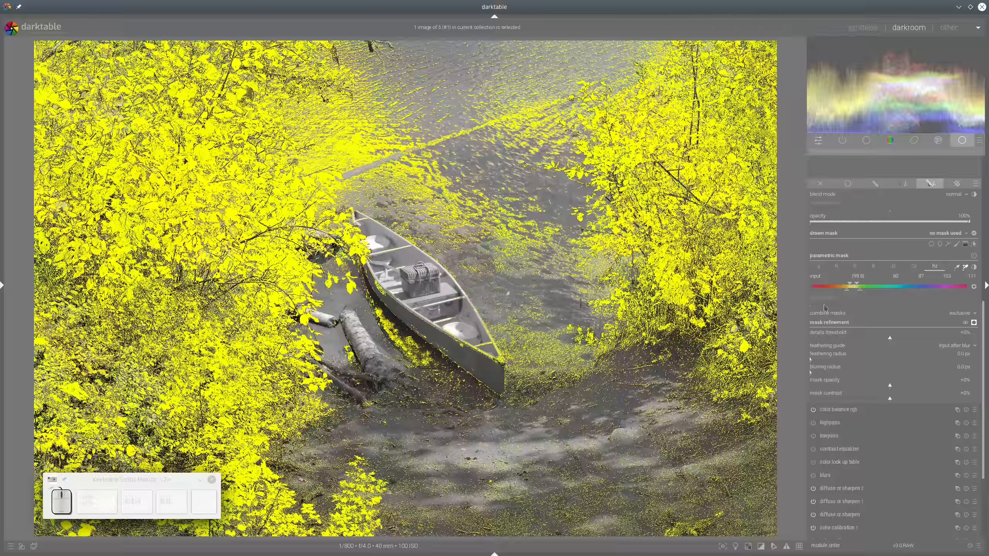
Step: Refine the color balance rgb mask with a feathering radius of 81.9 px and mask contrast of +22%, and hide the mask overlay
click(862, 361)
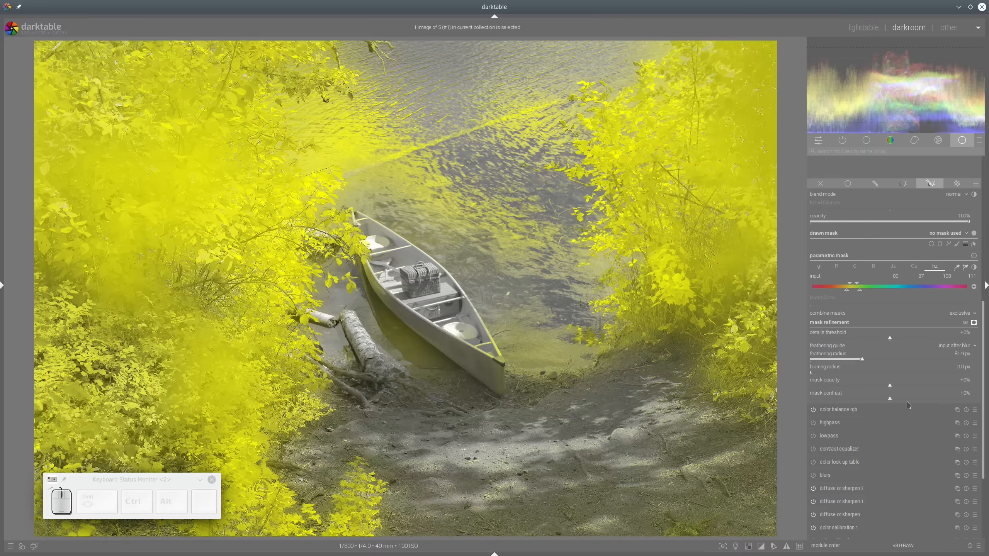
click(908, 403)
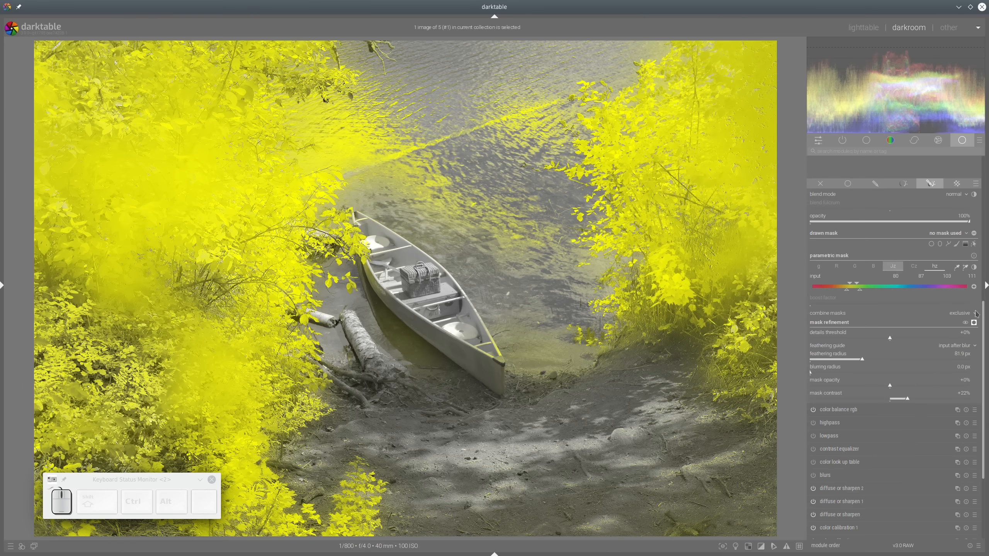
scroll(976, 314, up, 5)
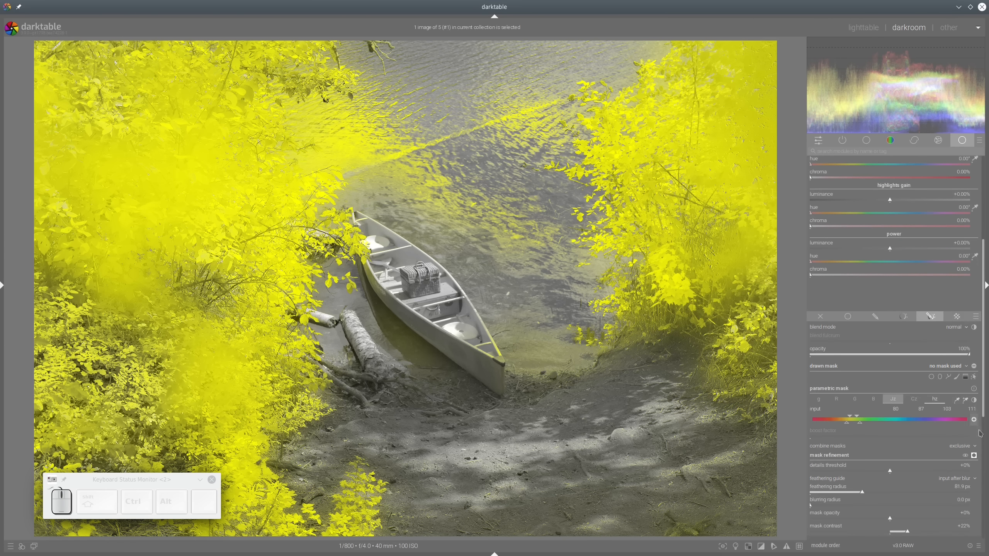
click(975, 456)
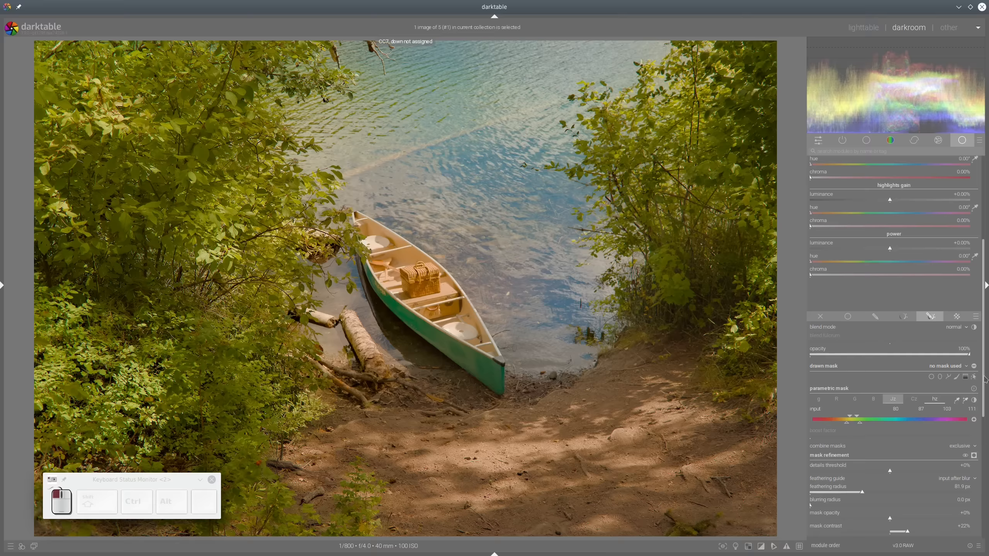
Step: Set the shadows lift hue to 242.02° and chroma to 7.11%, and compare the photo with and without the new color balance rgb instance
drag(985, 329, 986, 312)
scroll(937, 290, up, 4)
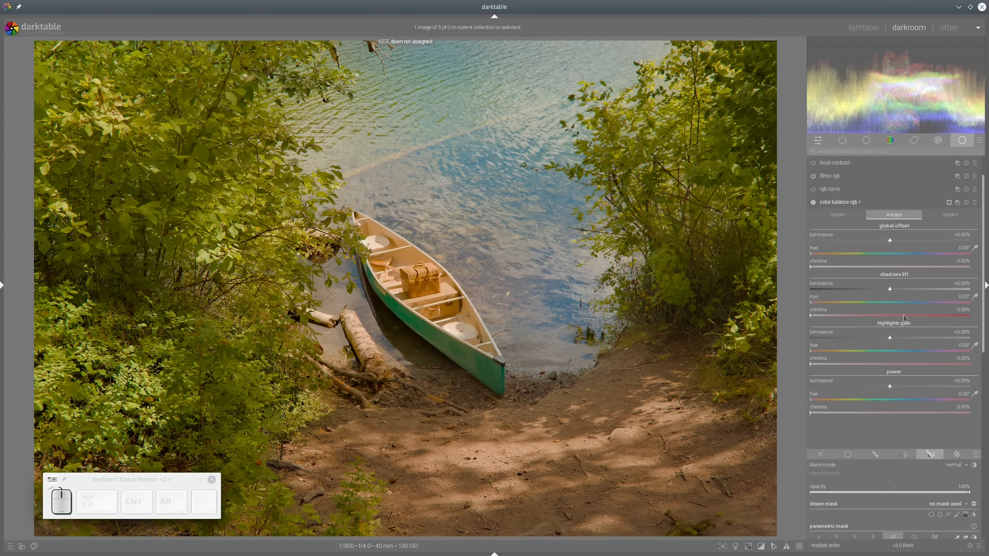
click(918, 303)
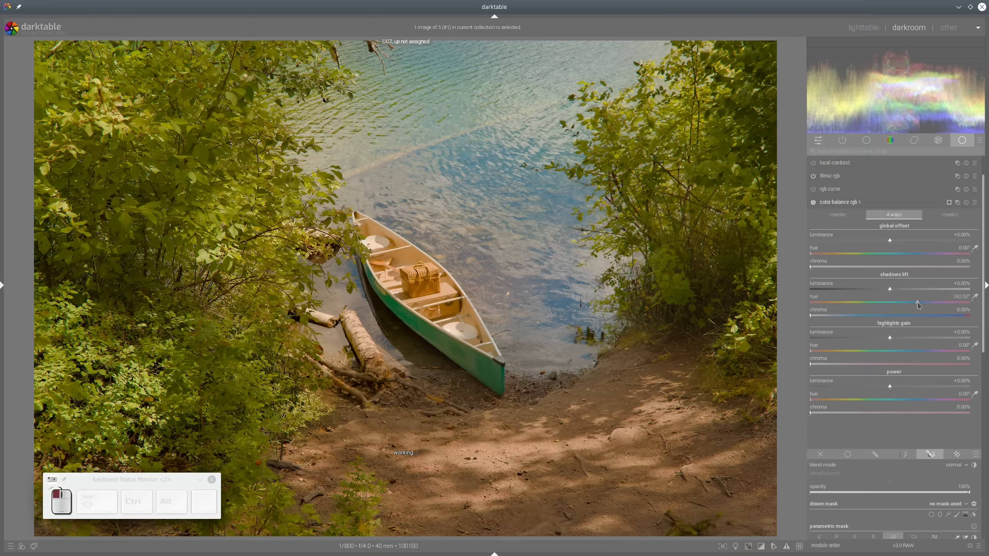
click(830, 316)
click(833, 317)
click(813, 202)
click(813, 203)
click(813, 203)
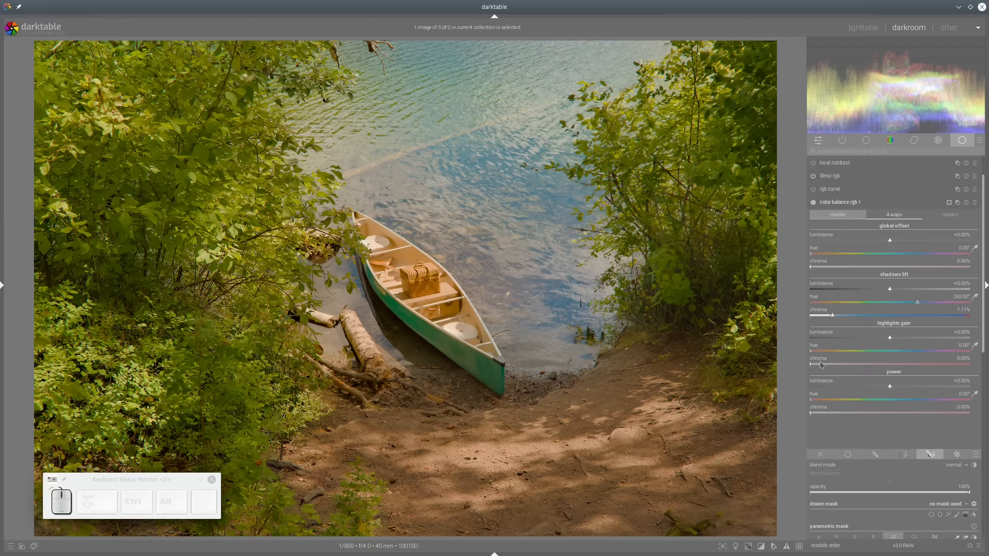
Step: Set the power hue to 156.14° and its chroma to 0.89%
click(883, 403)
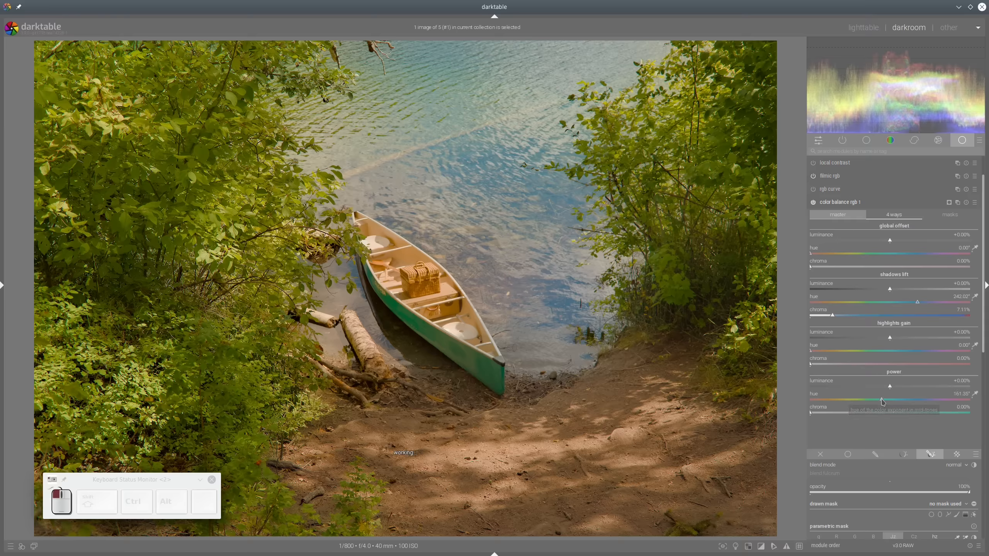
drag(882, 402, 880, 403)
drag(814, 417, 825, 415)
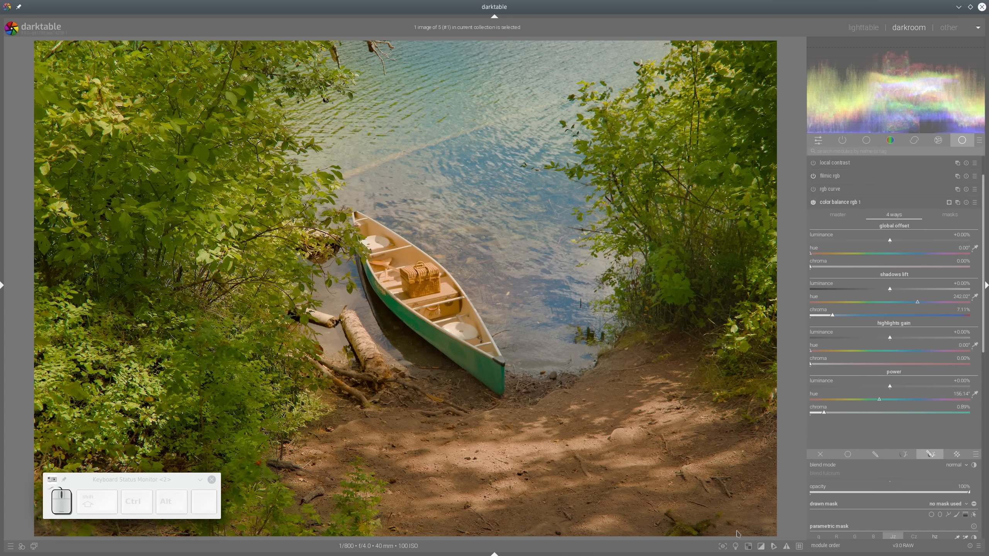
Step: In color assessment mode, set the power chroma to about 0.4% and the shadows lift chroma to 10.84%, and collapse the module
click(736, 547)
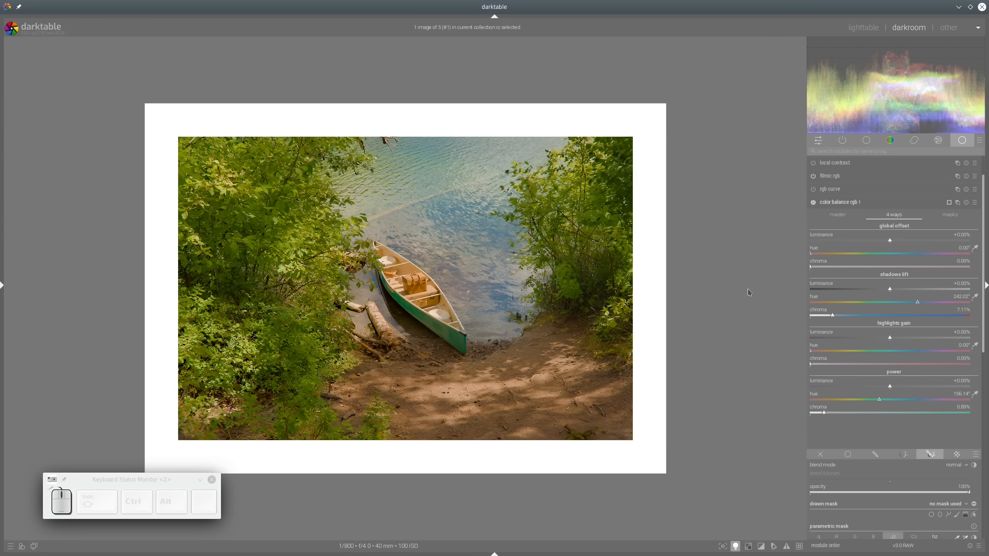
drag(823, 414, 853, 329)
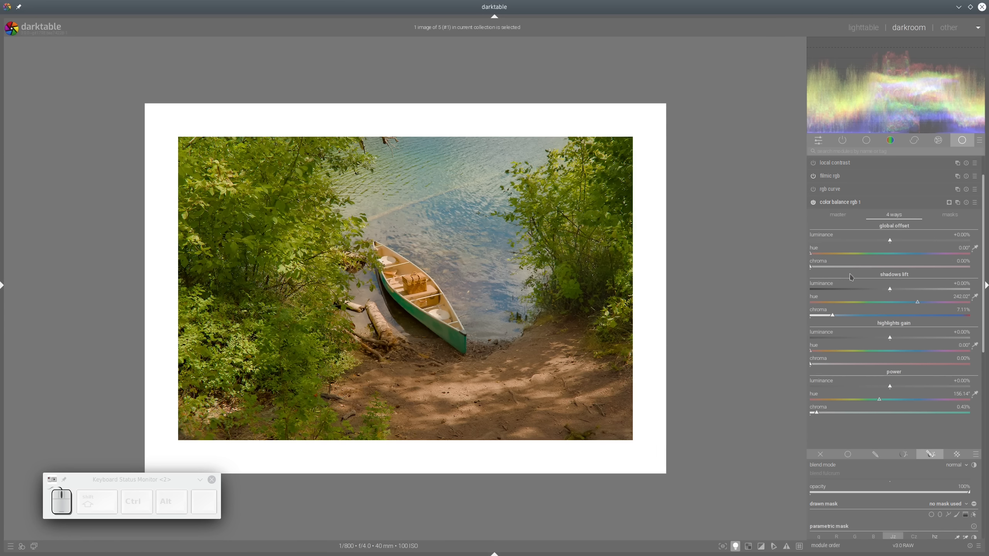
click(844, 321)
click(814, 203)
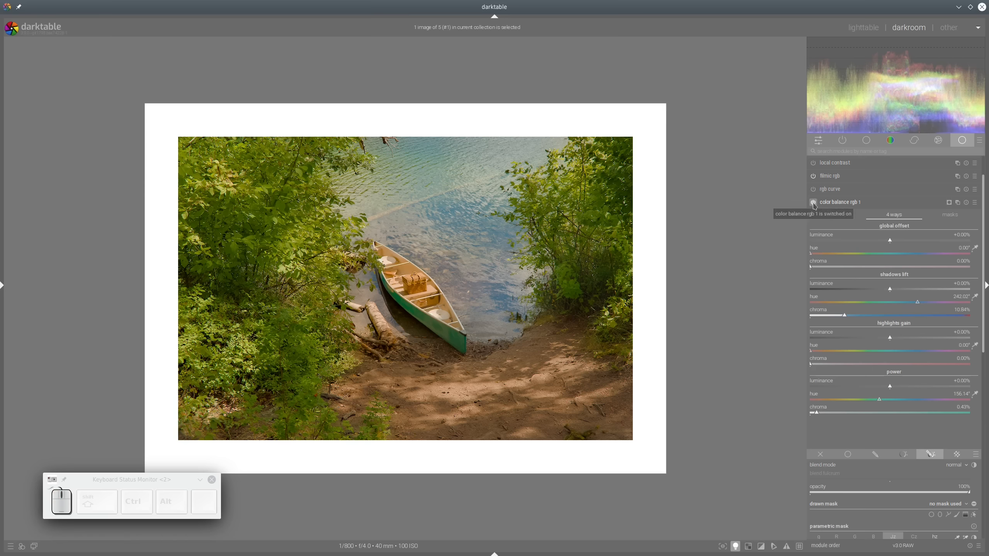
click(854, 207)
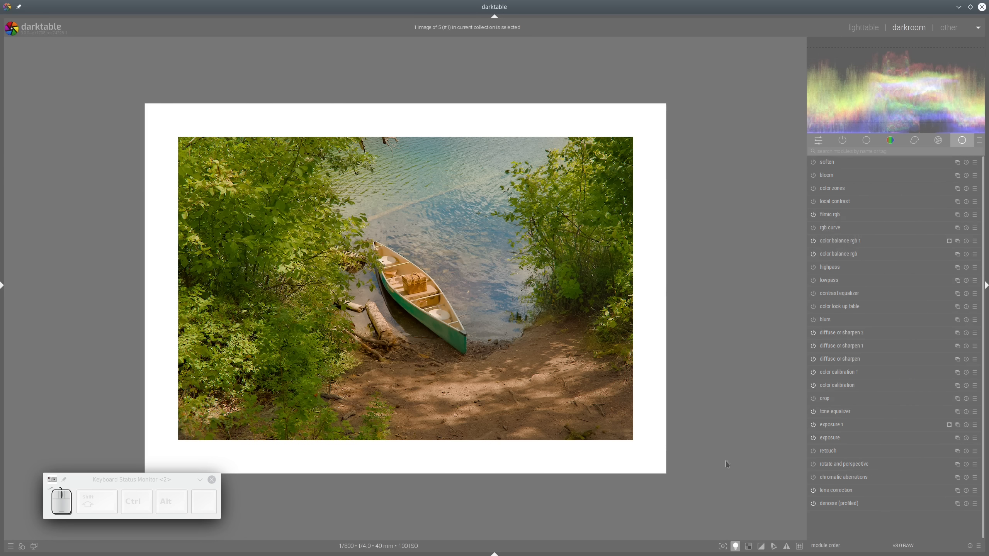
Step: Leave color assessment mode, inspect the canoe up close for clipped highlights, and review highlight reconstruction among the active modules
click(736, 547)
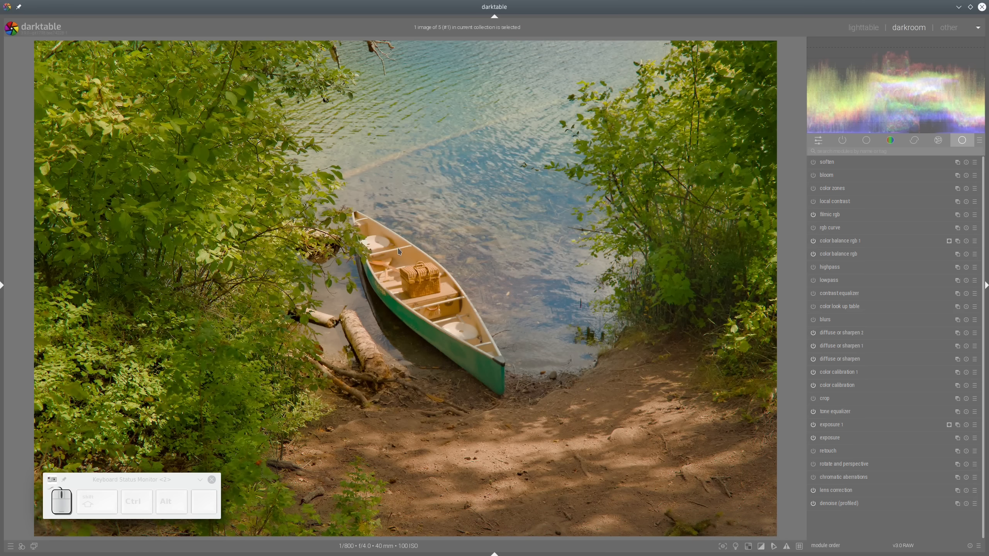
scroll(383, 260, up, 3)
scroll(389, 261, up, 1)
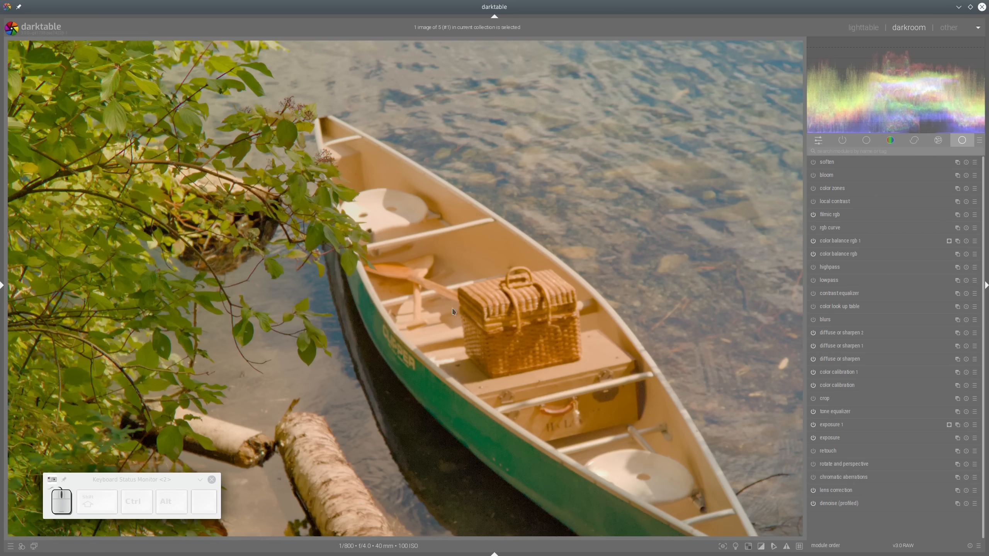
click(749, 547)
click(842, 140)
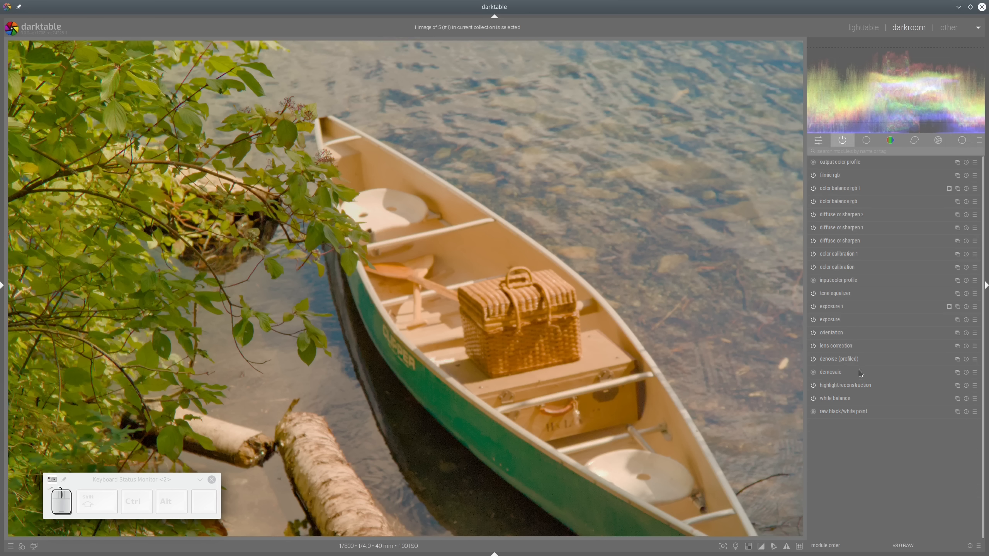
click(846, 386)
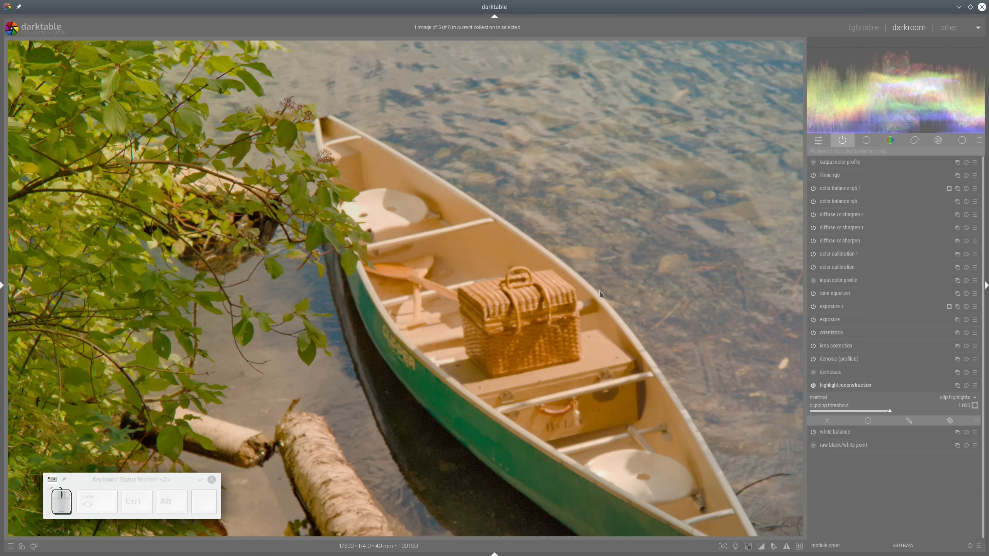
drag(631, 316, 531, 267)
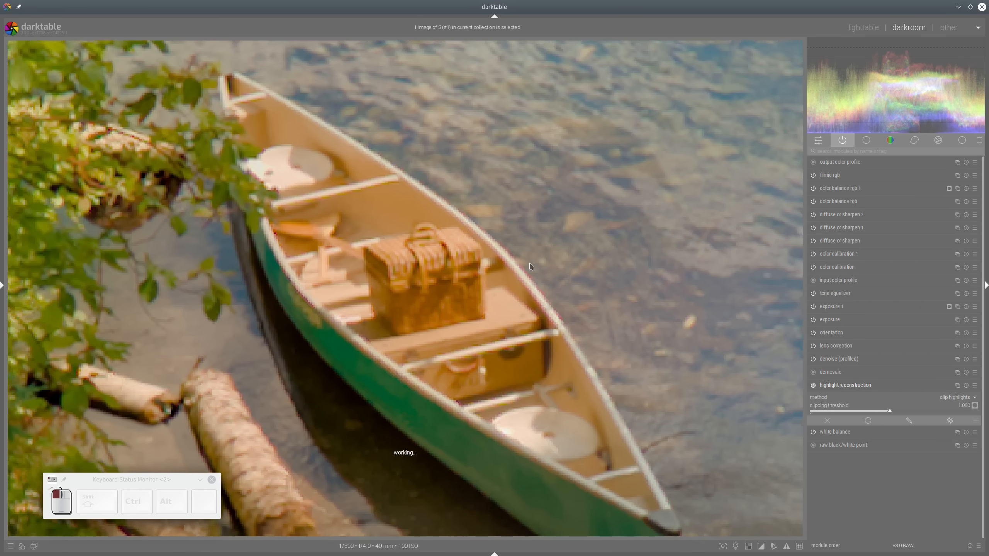
scroll(531, 266, down, 1)
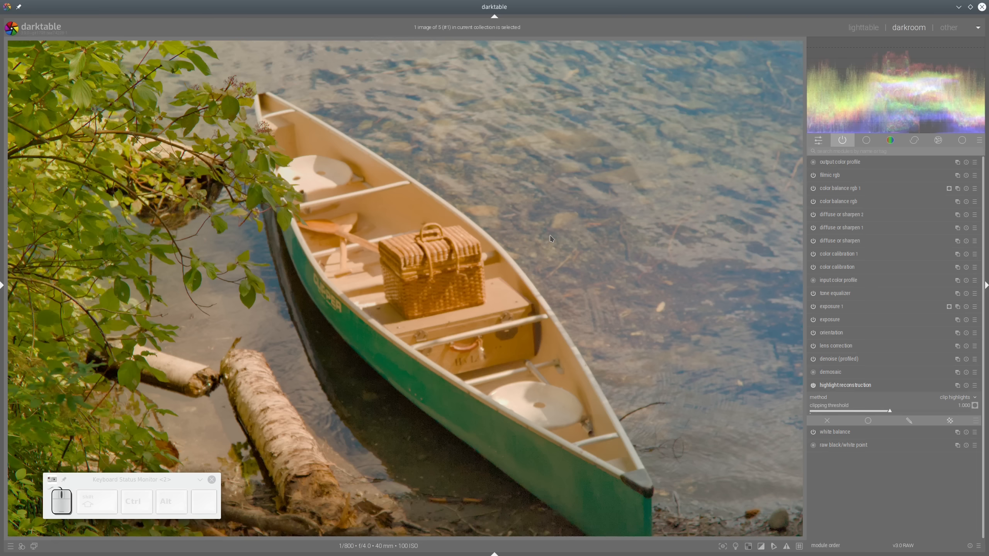
Step: Review filmic rgb's scene and options settings, collapse the module and switch off highlight reconstruction
click(830, 175)
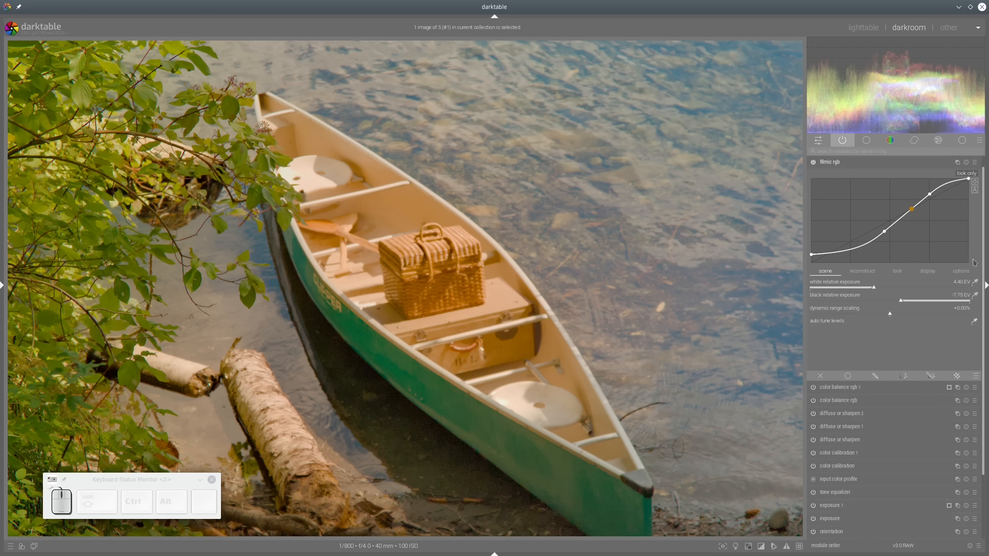
click(961, 270)
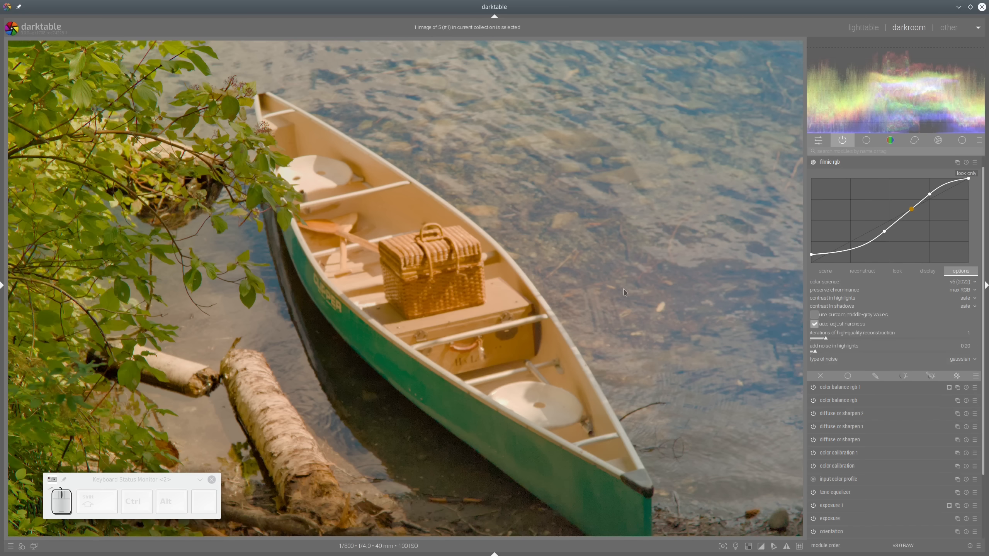
click(835, 163)
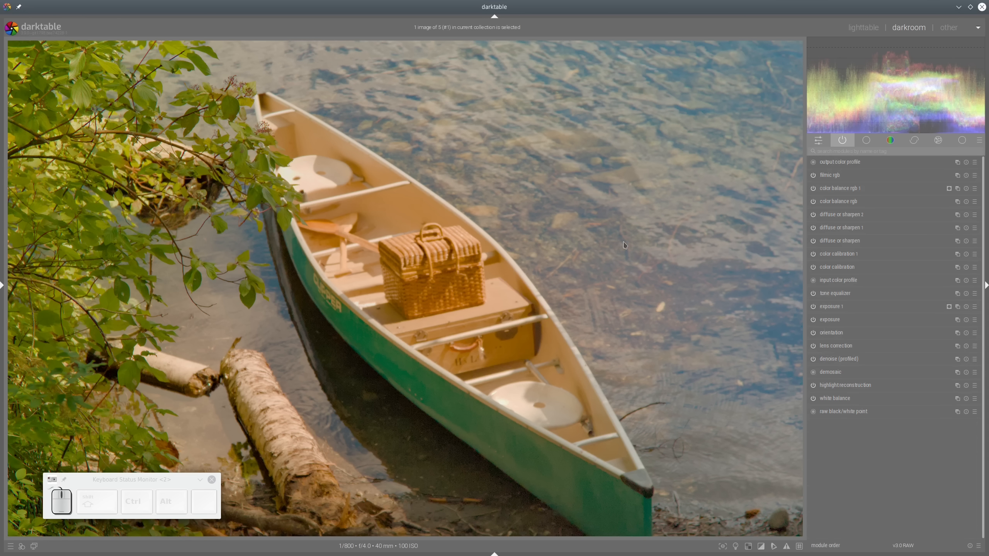
click(813, 385)
Step: Set filmic rgb to preserve chrominance by luminance Y, and review its highlight reconstruction settings
click(827, 175)
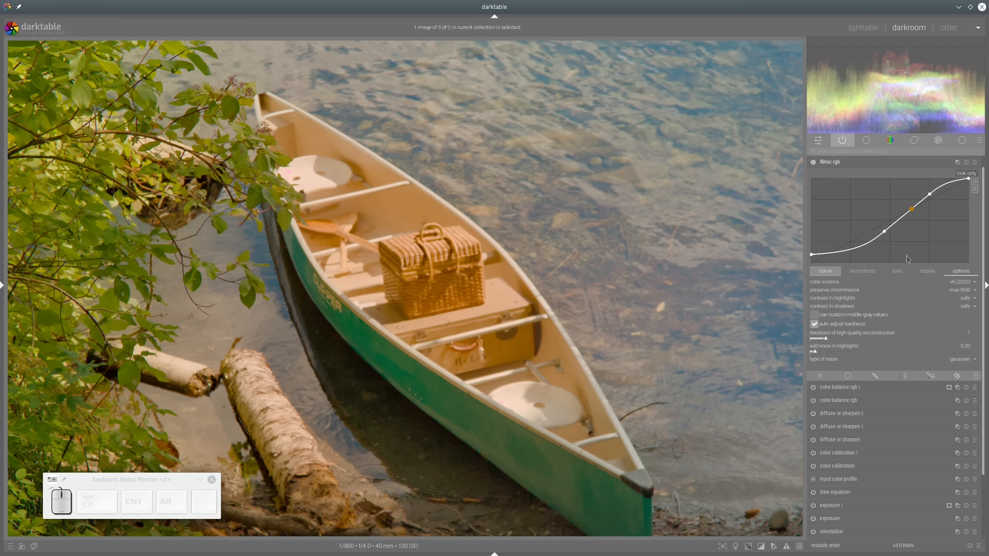
click(965, 292)
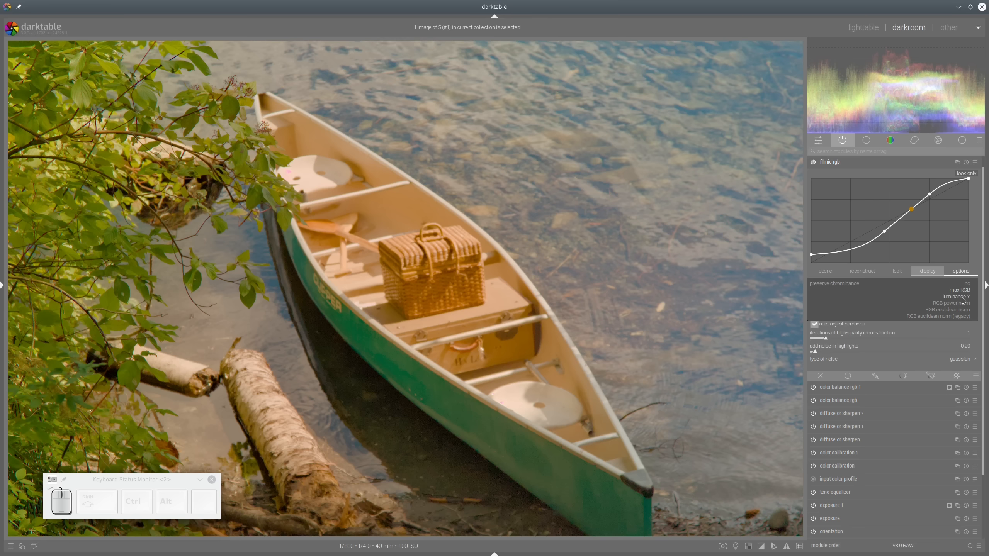
click(962, 298)
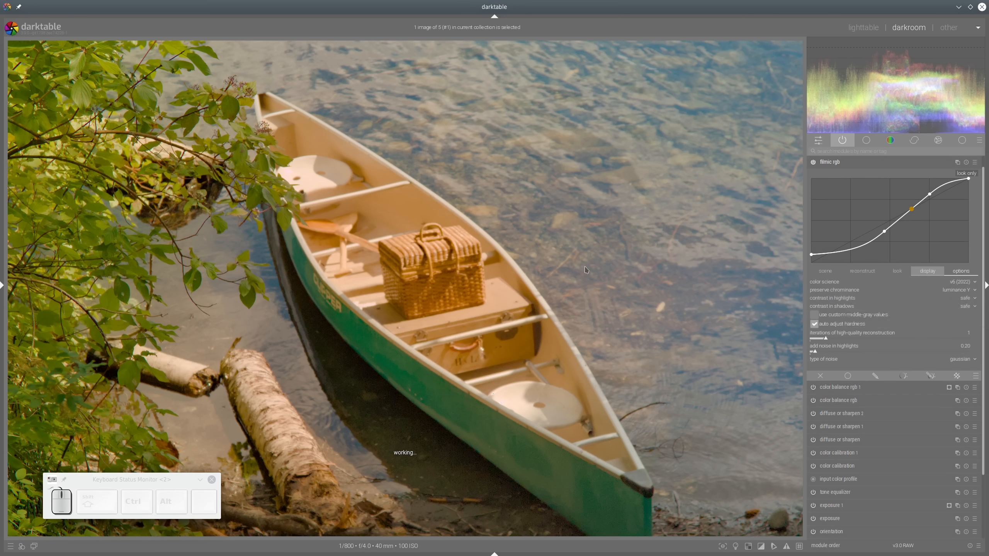
click(863, 273)
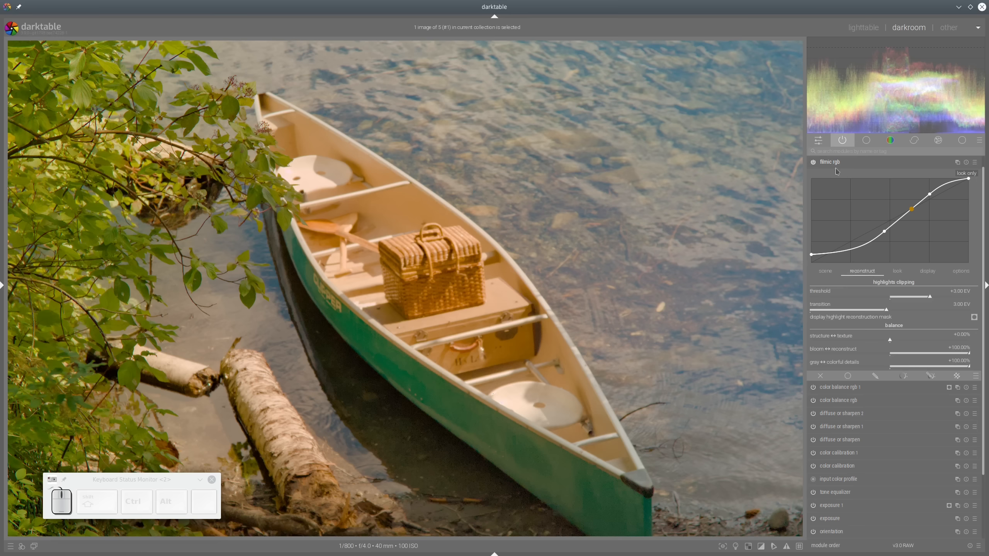
click(852, 162)
Step: Check the whole photo in color assessment mode and return to the normal view
scroll(523, 246, down, 2)
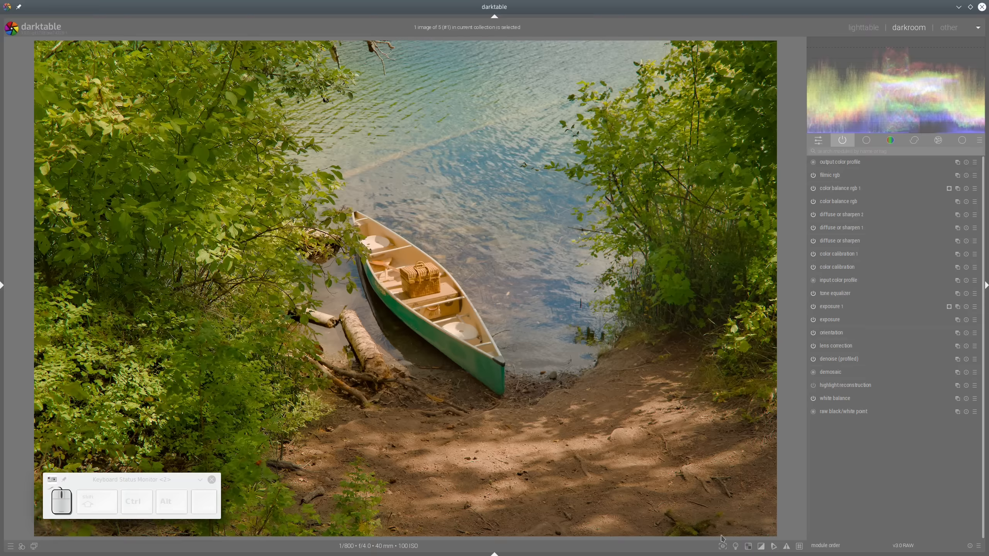
click(735, 546)
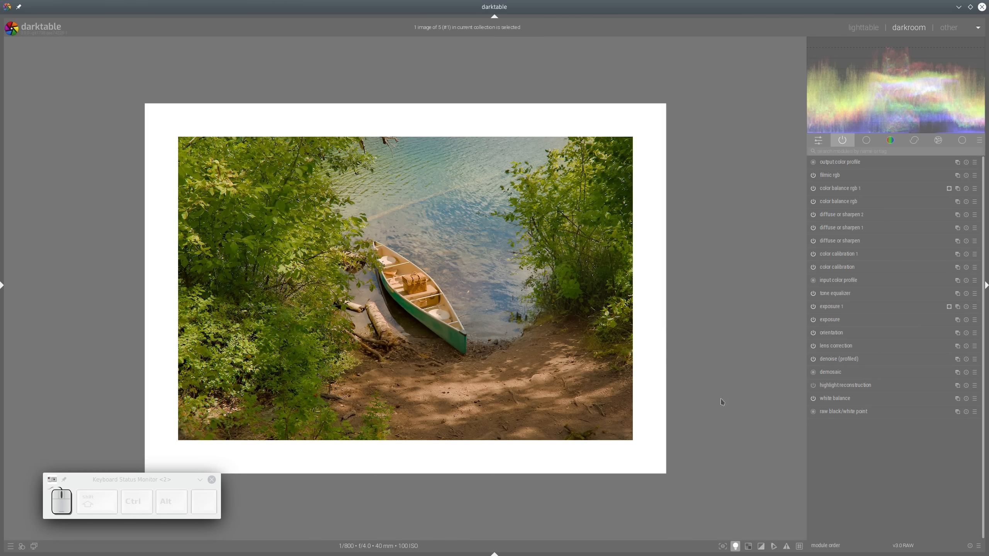
click(736, 546)
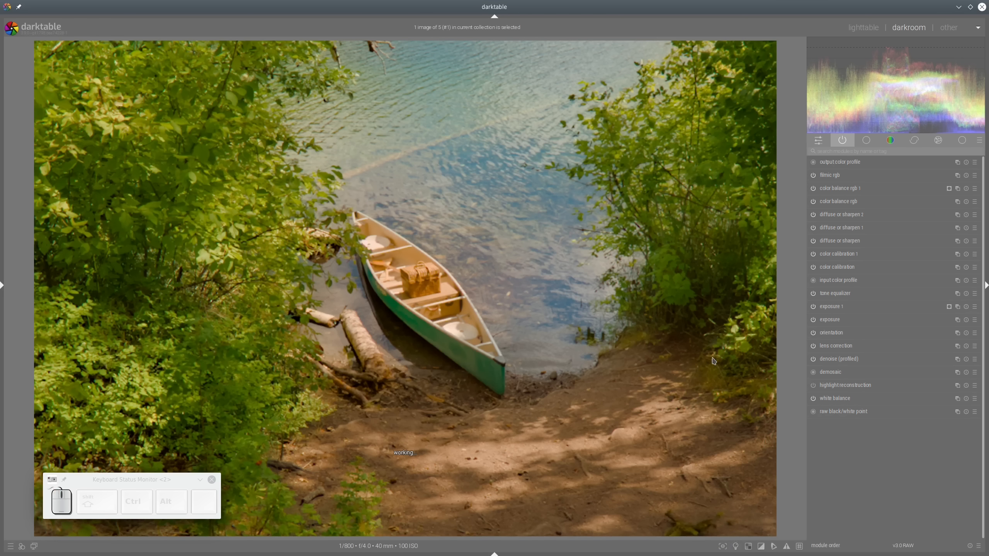
Step: Revert the history to the lens correction entry at step 12 and take a snapshot of it
key(ctrl+shift+l)
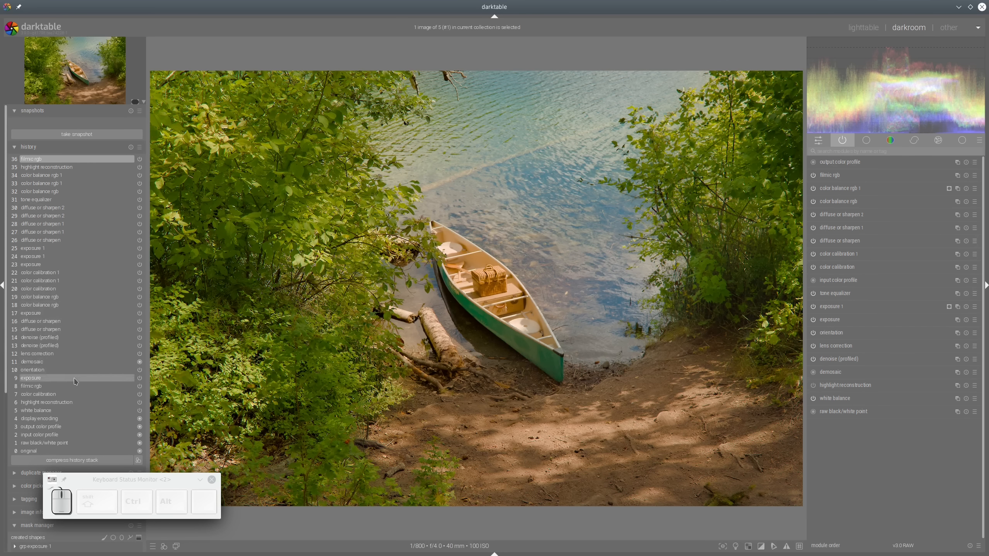
click(52, 395)
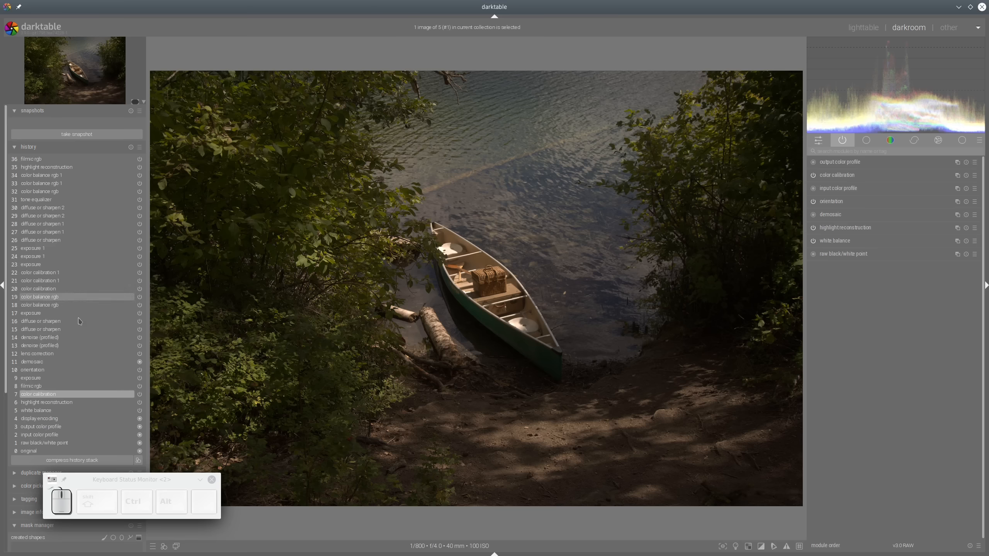
click(74, 354)
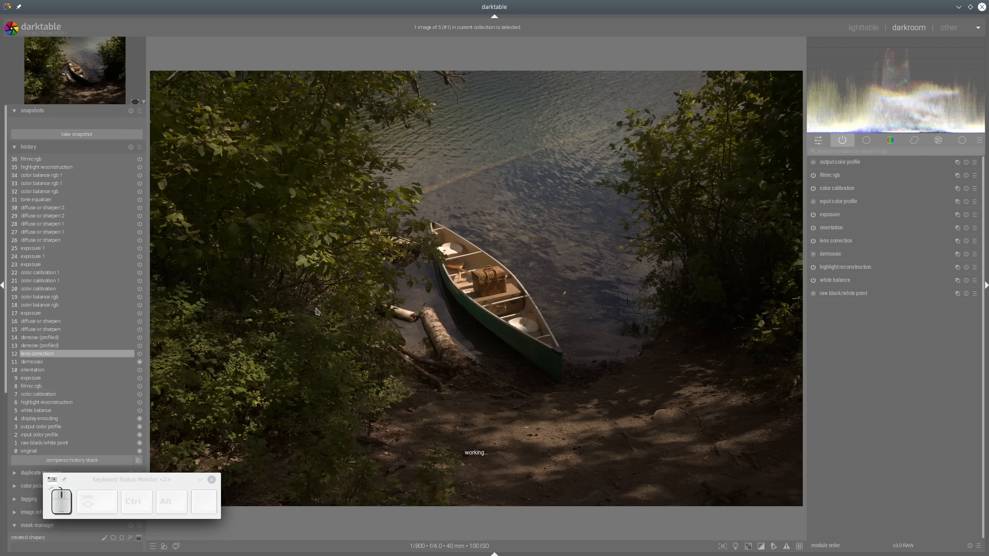
click(77, 137)
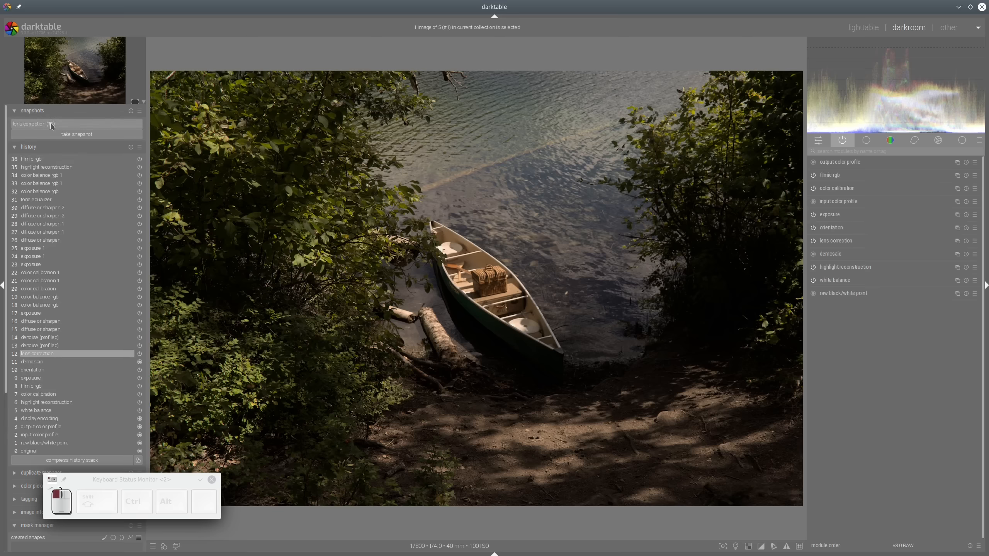
Step: Restore the final filmic rgb history entry and compare the finished photo with the snapshot by moving the split line
click(31, 161)
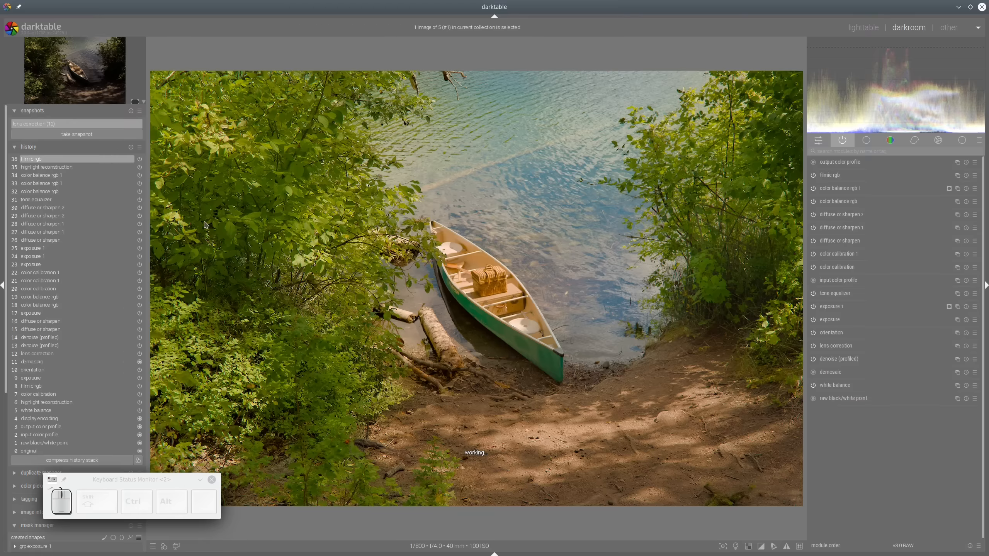
drag(206, 226, 150, 300)
drag(410, 274, 468, 273)
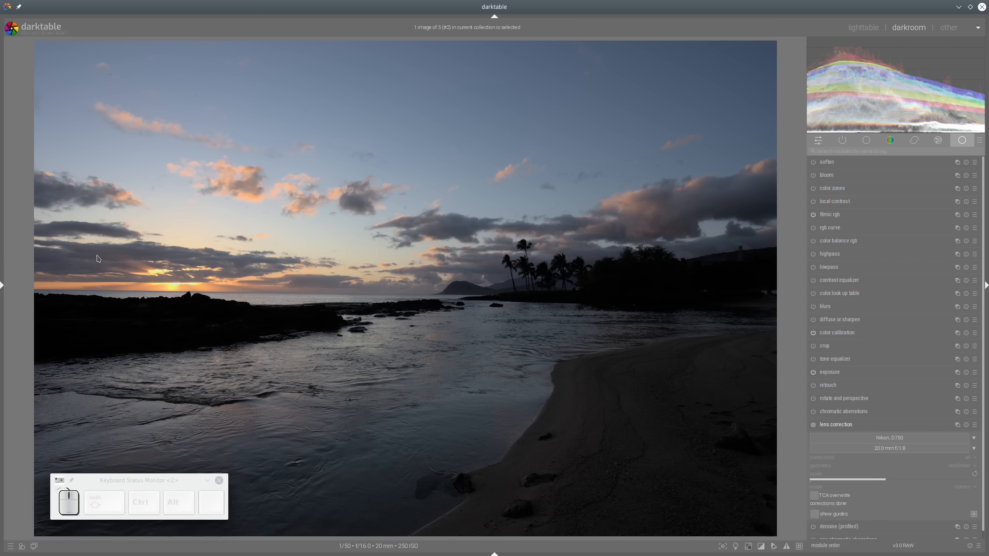
mouse_move(117, 256)
mouse_down()
mouse_move(183, 256)
mouse_move(105, 271)
mouse_move(127, 254)
mouse_up()
key(shift+F9)
Step: Close the lens correction settings and enable profiled denoising with its default wavelets settings
click(836, 426)
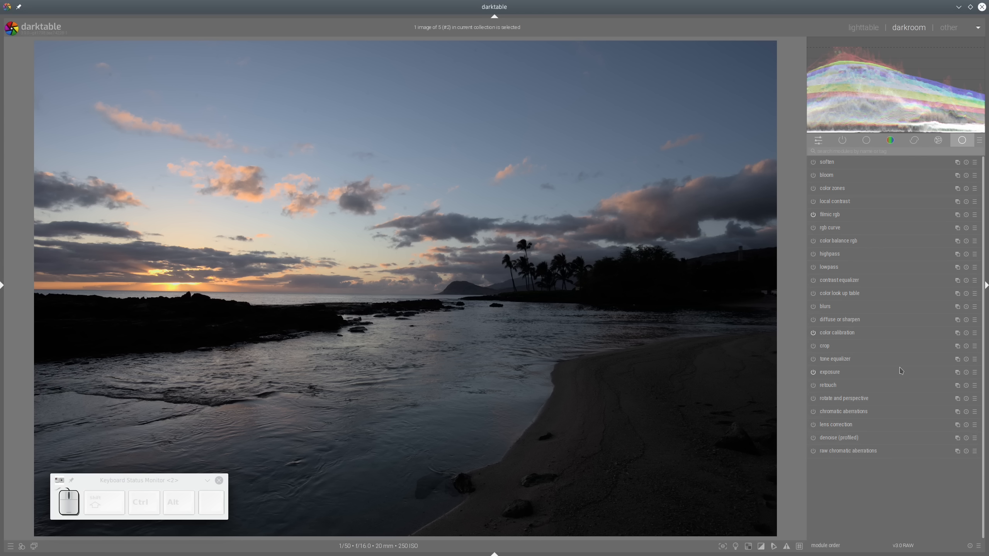
click(813, 438)
click(830, 440)
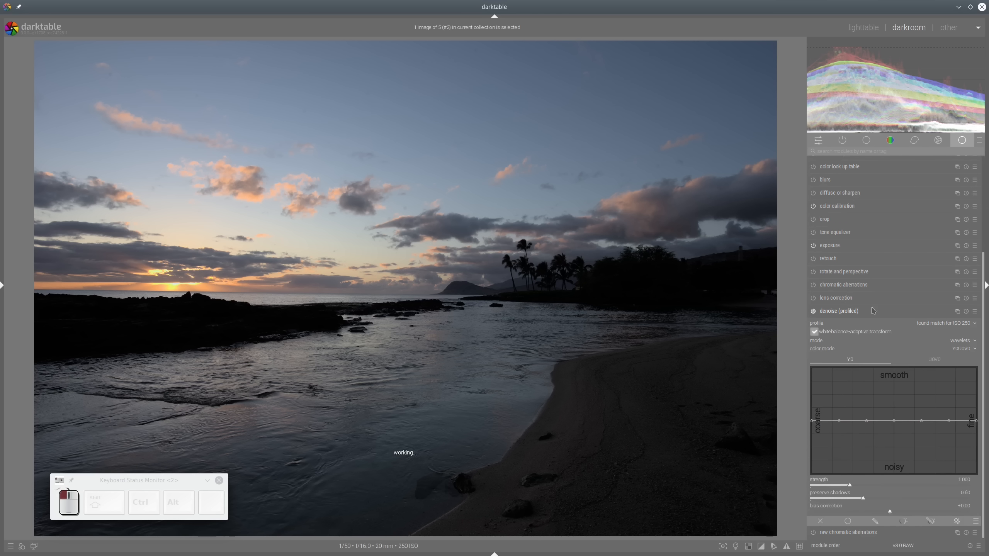
click(857, 311)
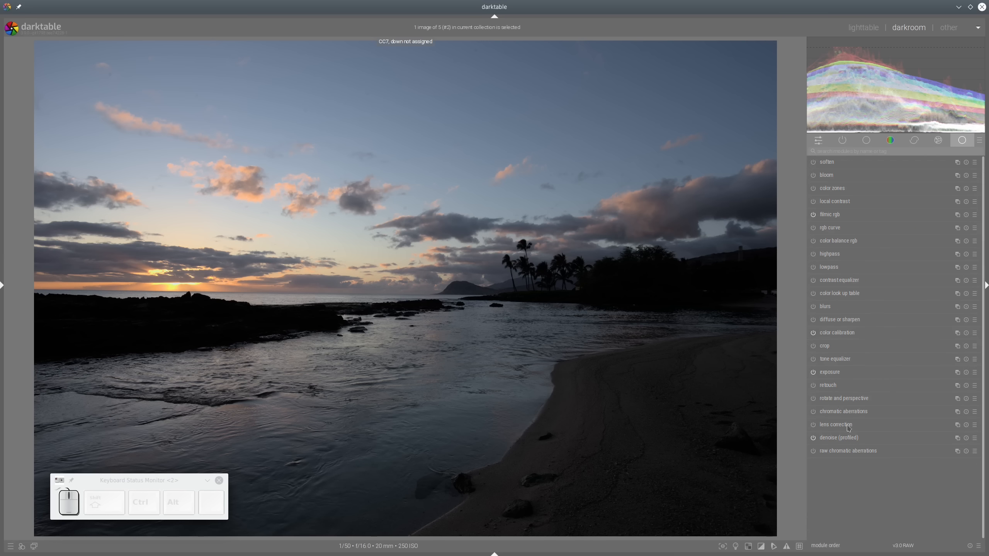
Step: Raise the seascape's exposure to about +1.9 EV and close the exposure settings
click(834, 373)
click(920, 409)
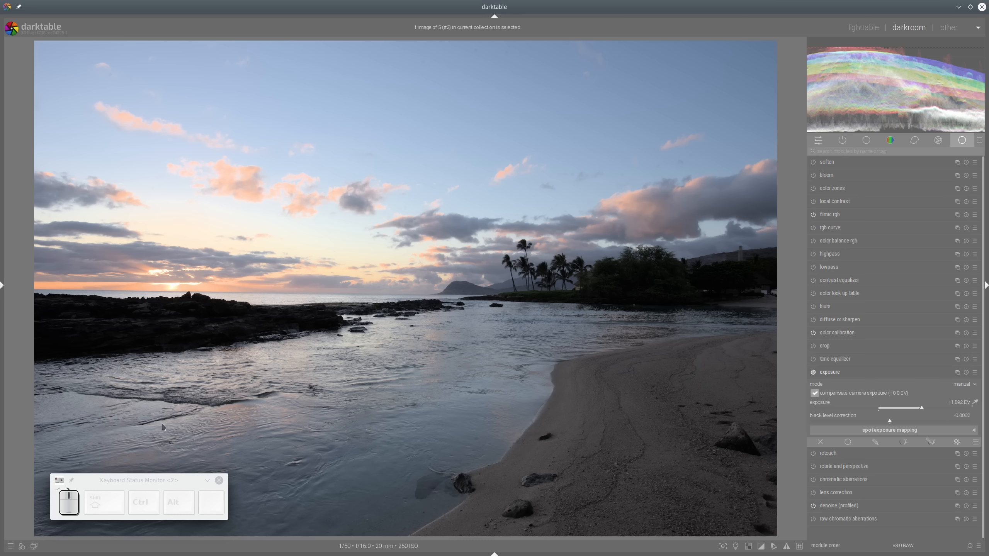
click(841, 373)
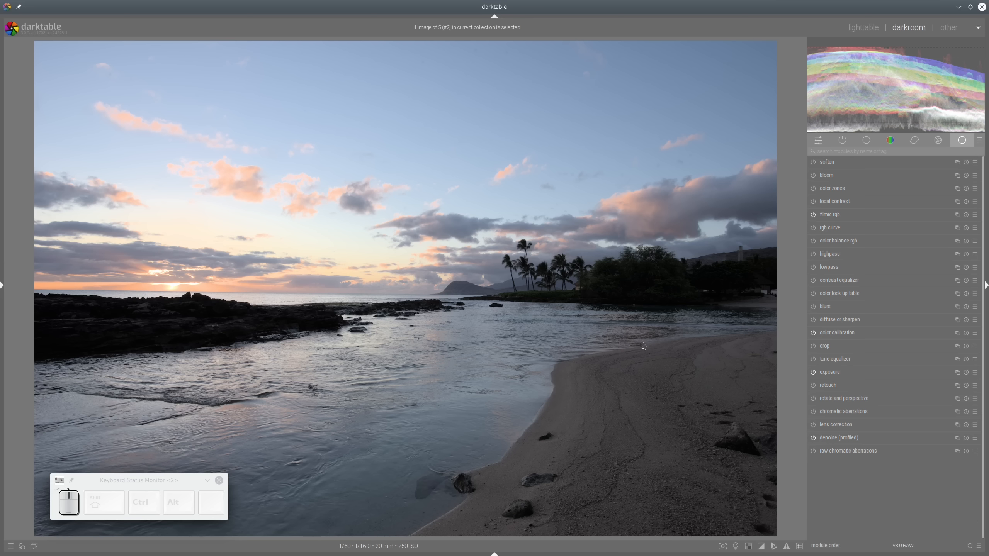
Step: Enable the tone equalizer, check its masking settings and show its advanced tone curve
click(813, 359)
click(834, 360)
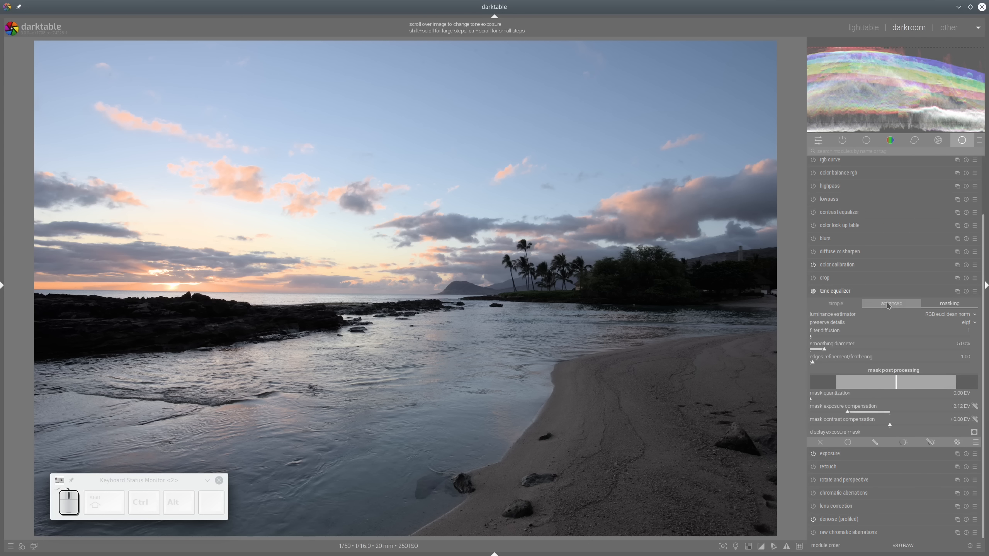
click(892, 304)
click(930, 306)
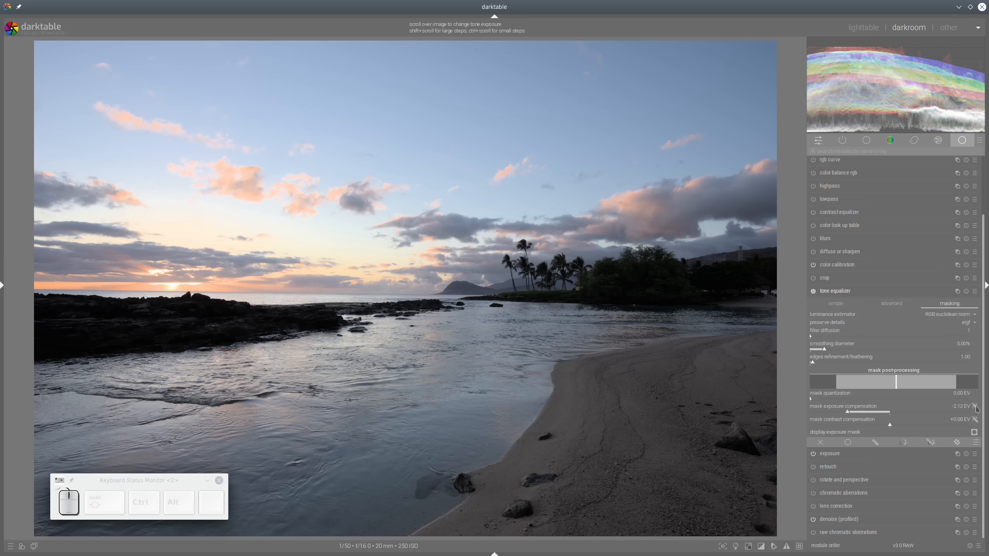
click(892, 304)
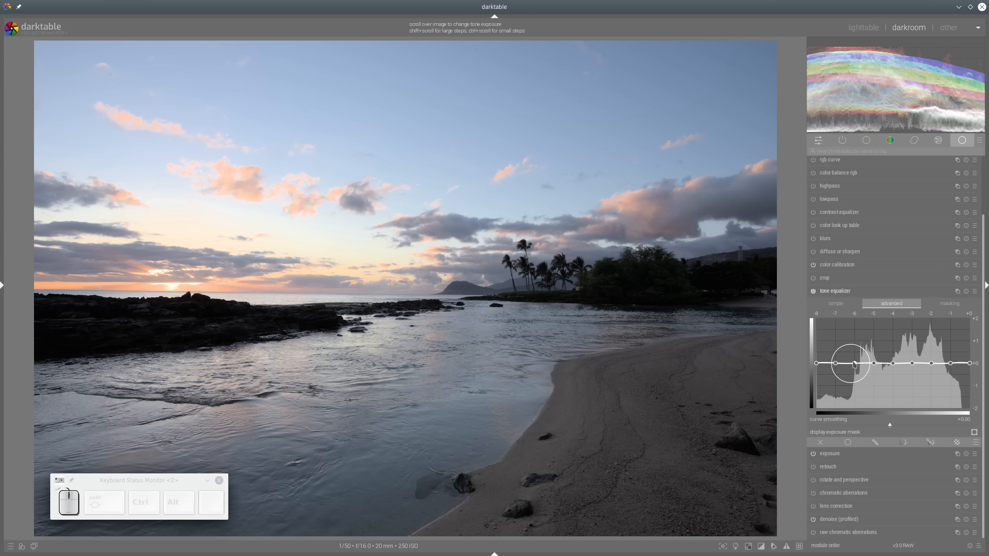
Step: Shape the tone equalizer curve to fall from about +2 EV in the darkest tones to about -2 EV in the brightest
drag(853, 364, 933, 387)
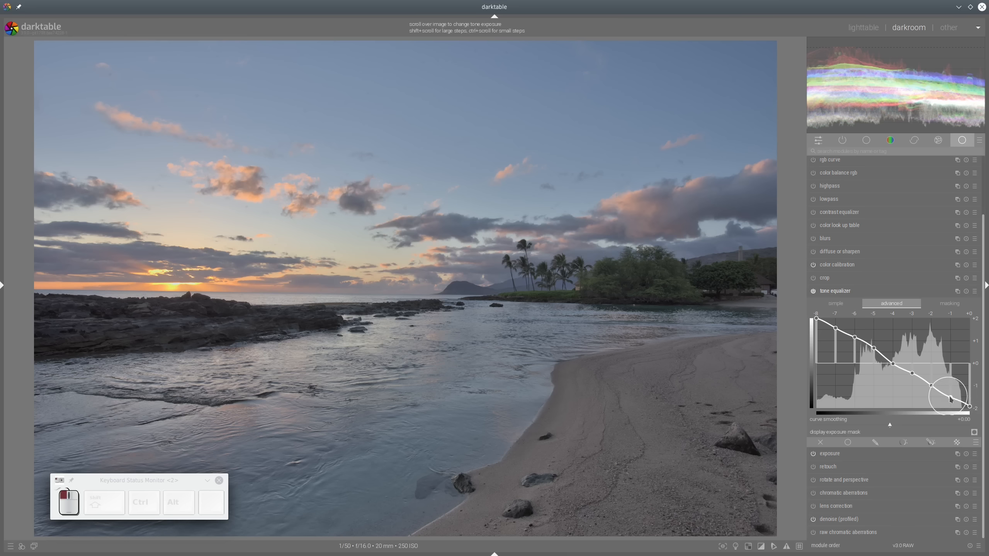
drag(958, 402, 971, 413)
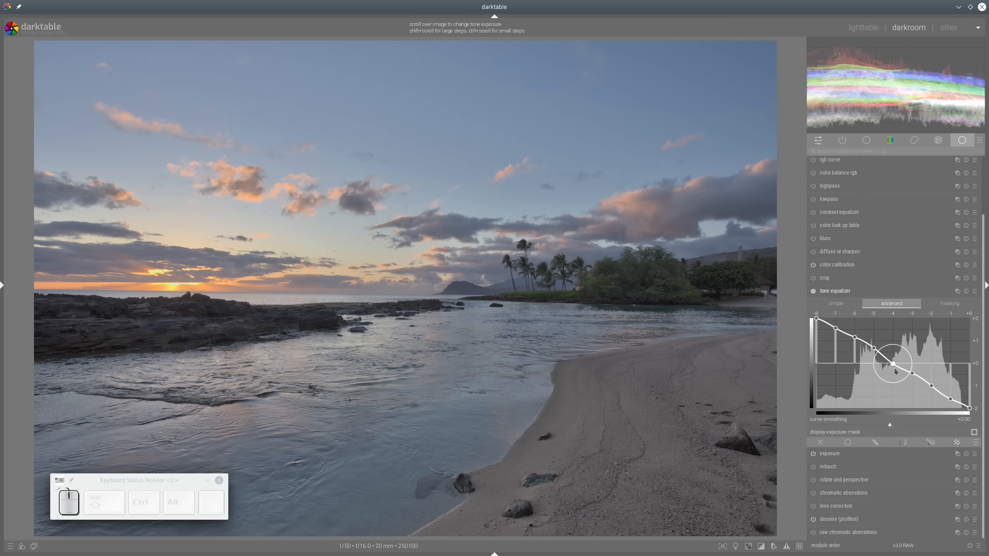
drag(875, 350, 915, 379)
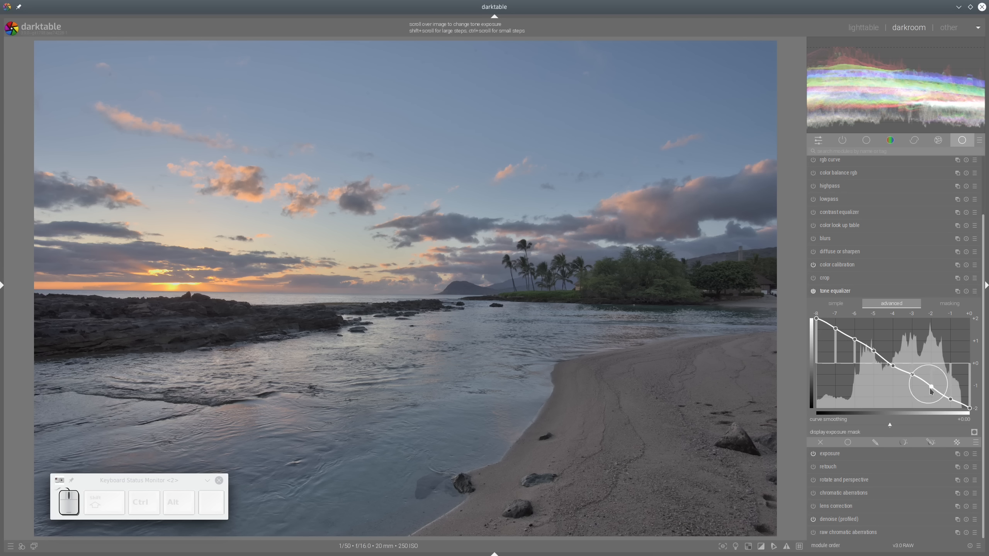
click(951, 396)
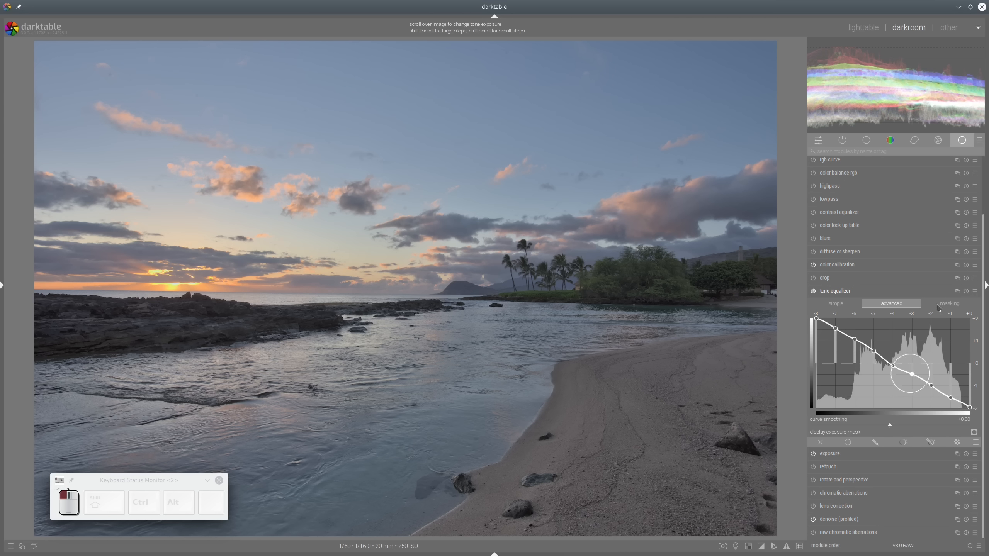
Step: Compare the photo with and without the tone equalizer, leave it enabled and close its settings
click(813, 292)
click(813, 291)
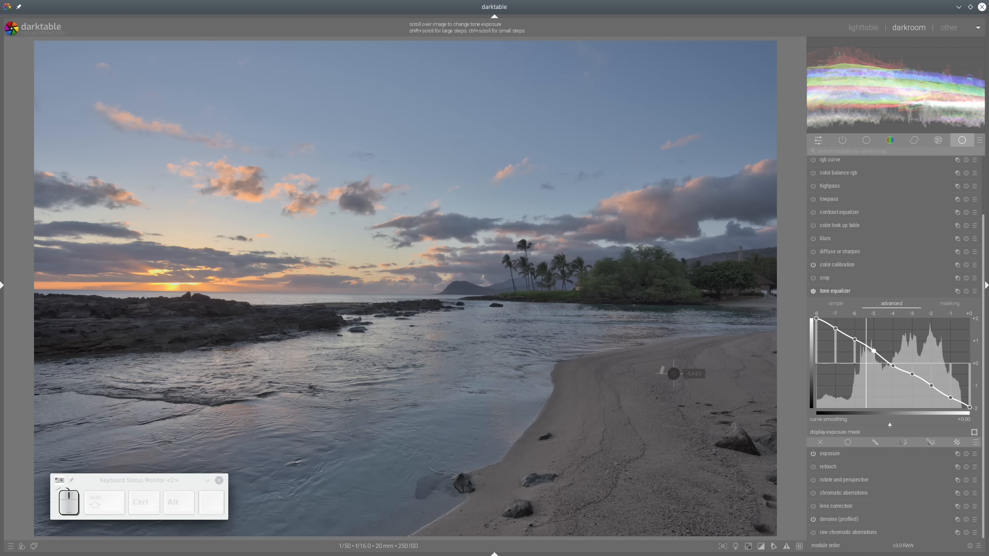
click(813, 291)
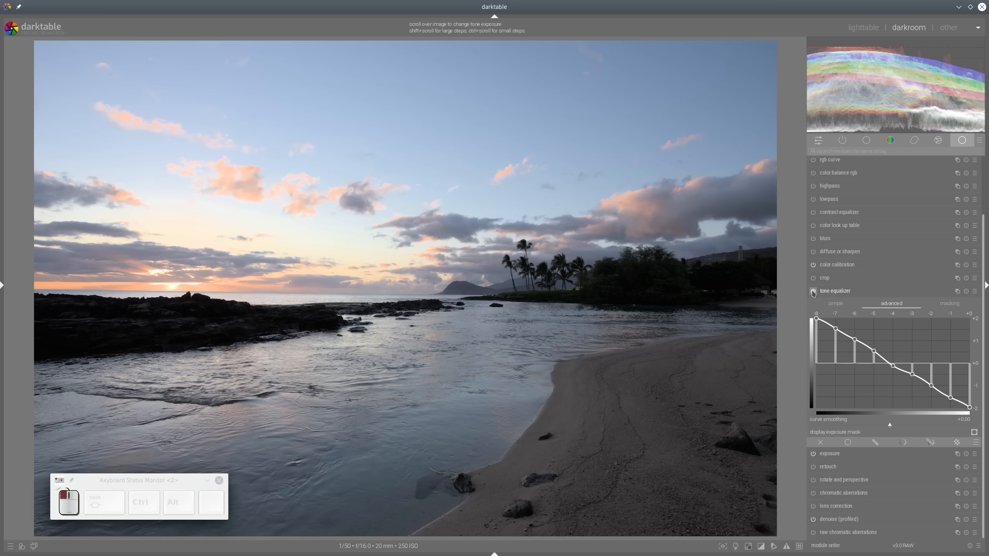
click(813, 291)
click(854, 291)
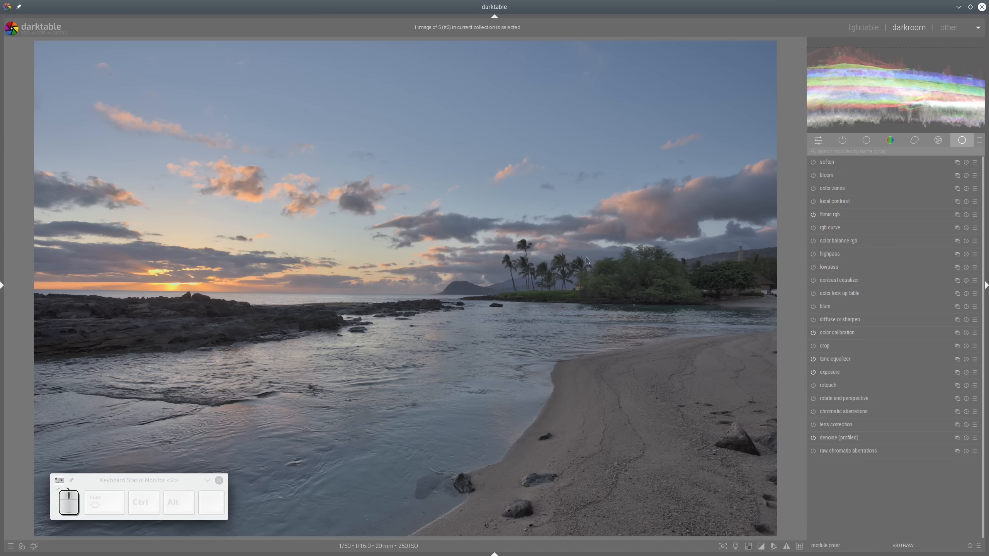
Step: In color balance rgb, set perceptual saturation to +88.43% for shadows, +49.40% for mid tones and -17.11% for highlights
click(841, 240)
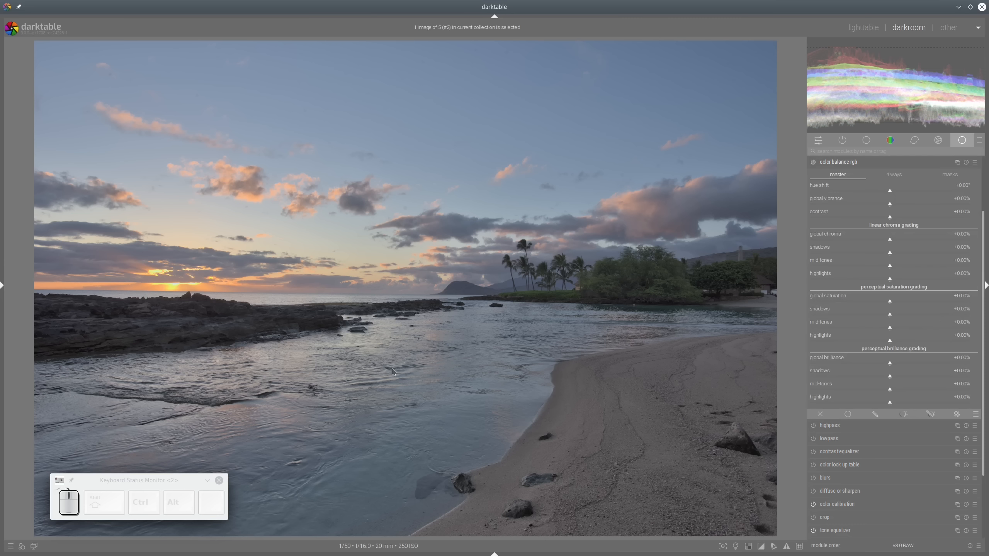
click(942, 319)
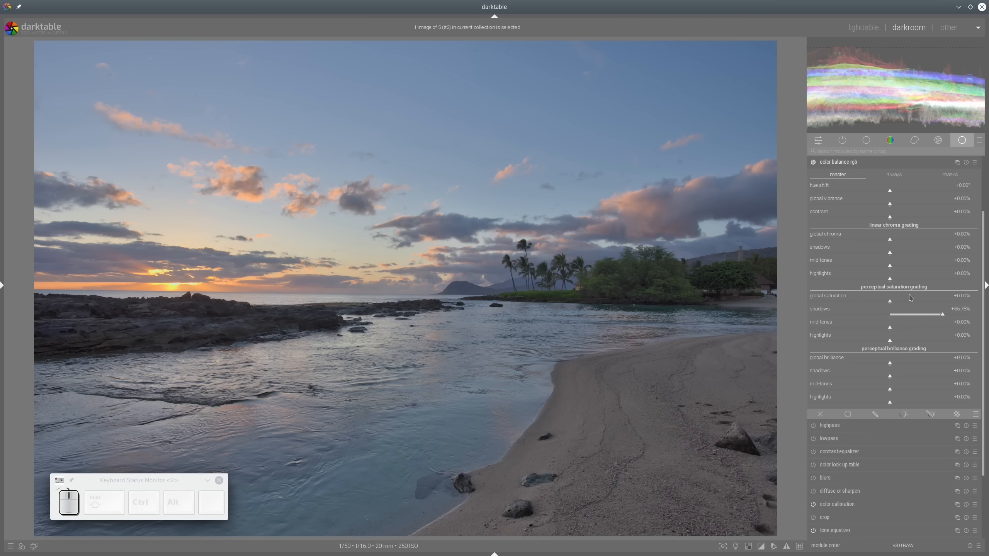
click(960, 315)
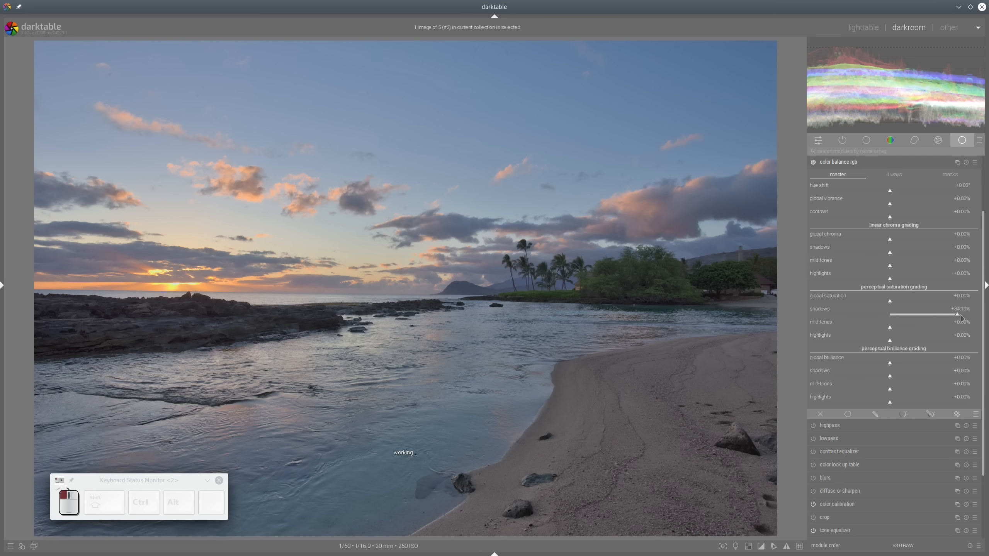
click(931, 330)
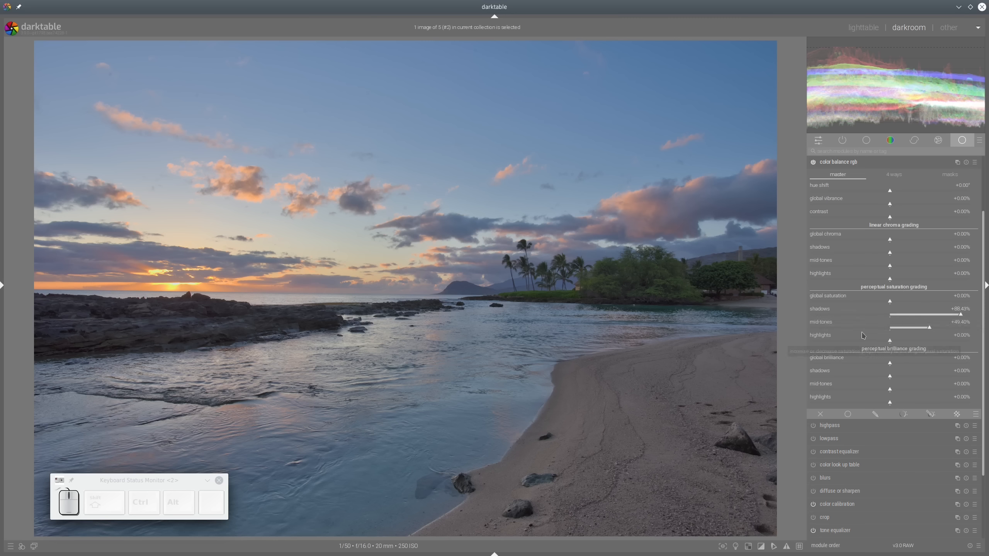
click(878, 344)
Step: Set color balance rgb's global brilliance to -13.25% and its highlights brilliance to +31.08%
click(875, 364)
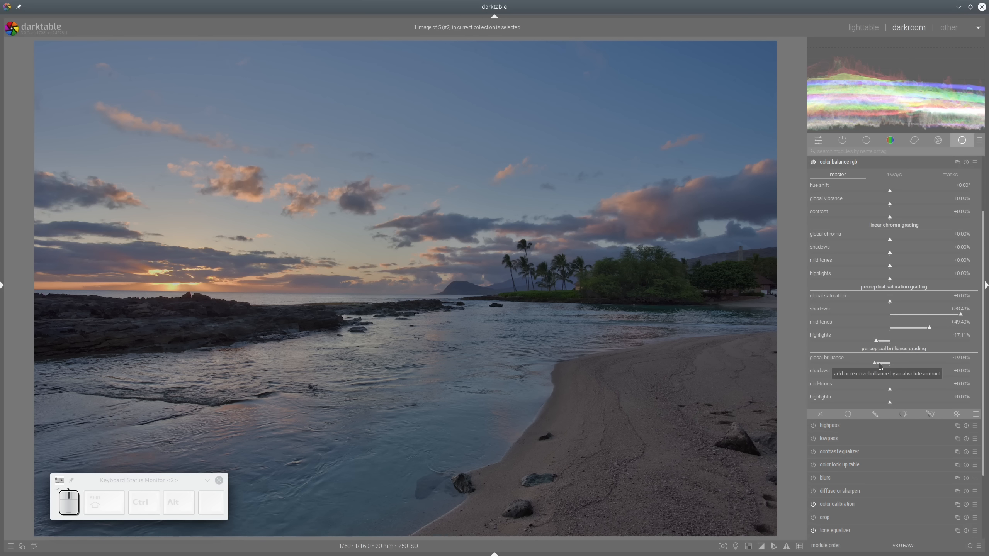
click(879, 364)
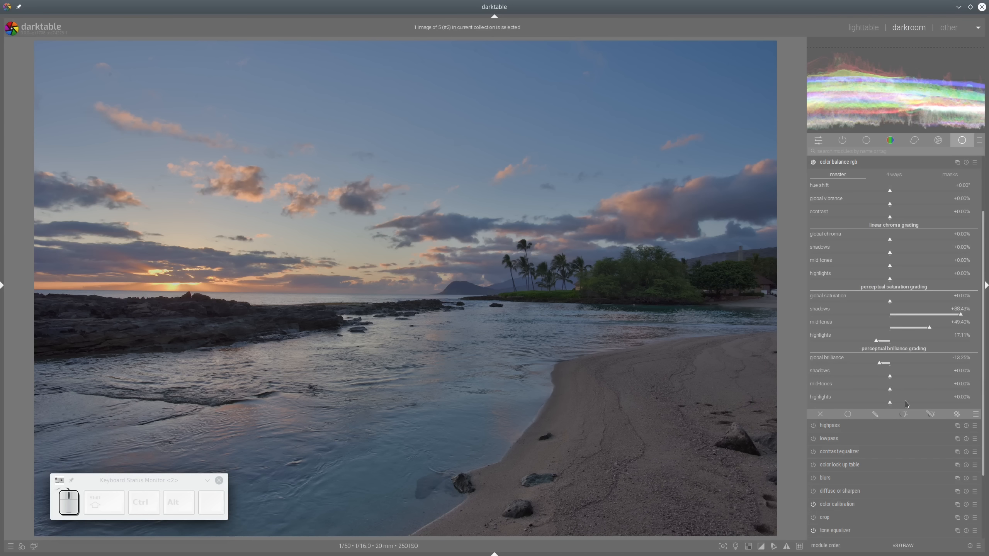
click(915, 404)
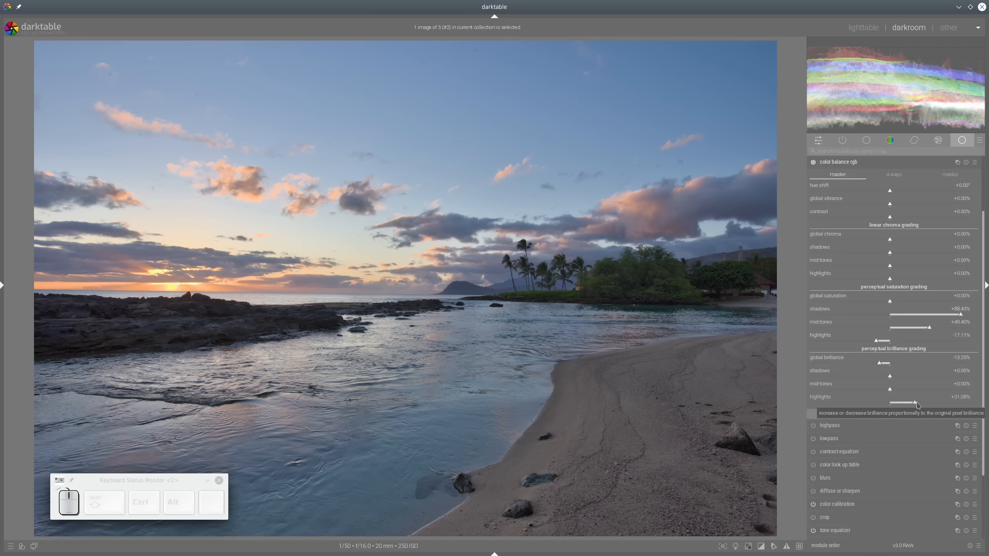
Step: Compare the photo with and without color balance rgb, leave it enabled and close its settings
scroll(896, 370, up, 4)
click(813, 239)
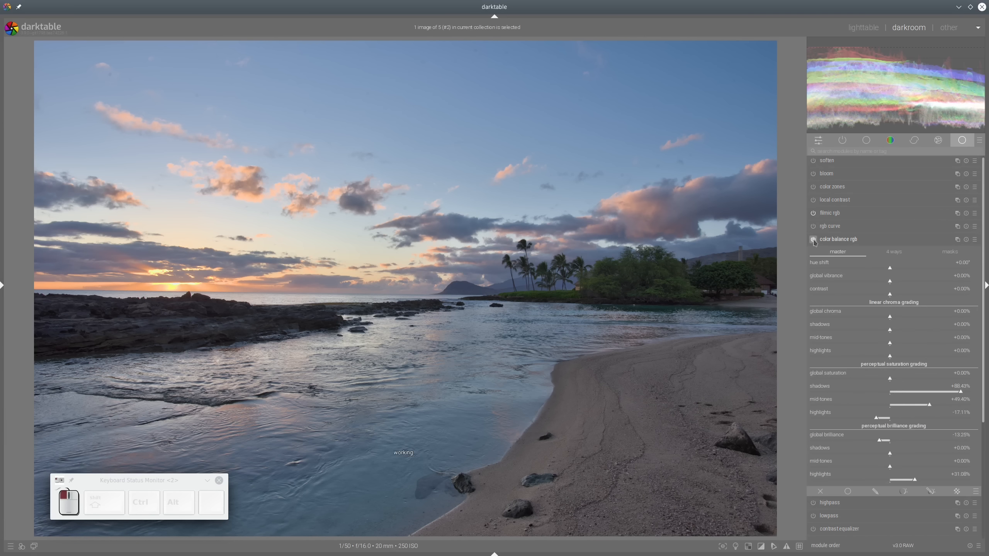
click(814, 239)
click(814, 239)
click(815, 239)
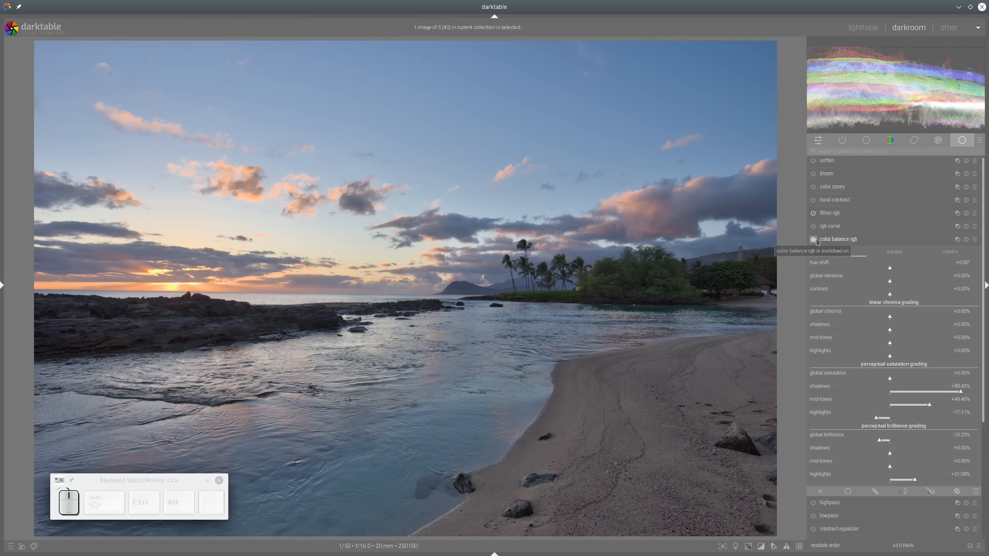
click(837, 240)
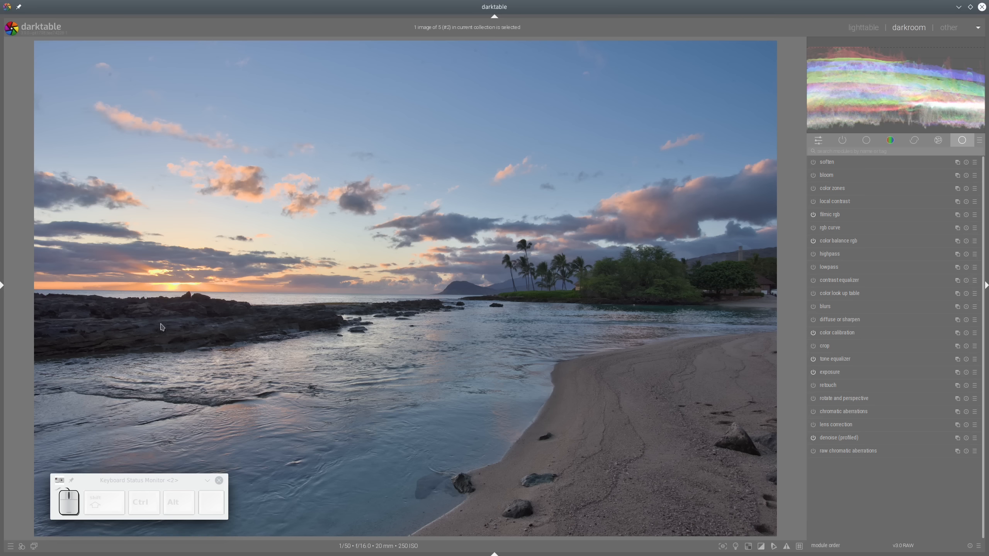
mouse_move(338, 300)
mouse_down()
mouse_move(170, 283)
mouse_move(409, 187)
mouse_move(128, 280)
mouse_move(104, 231)
mouse_up()
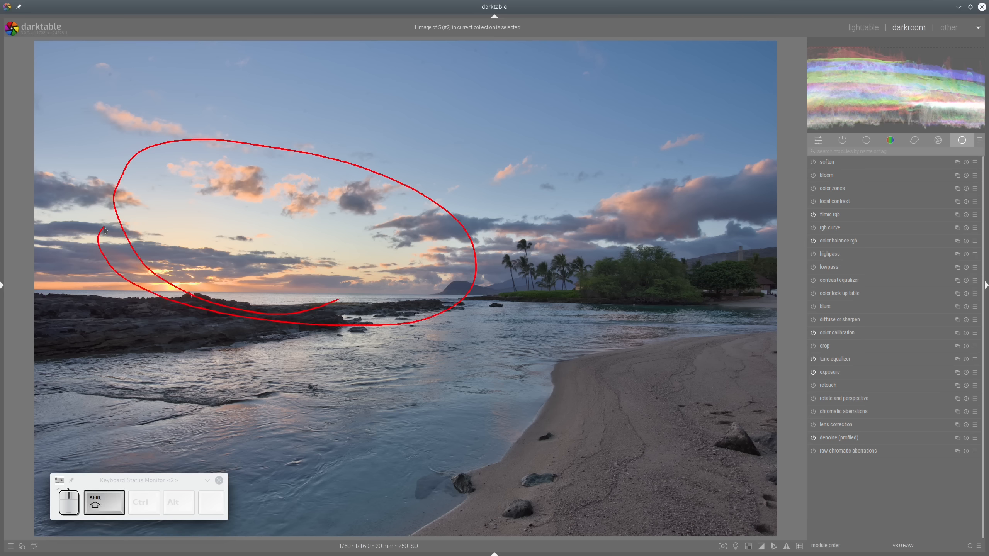
key(shift+F9)
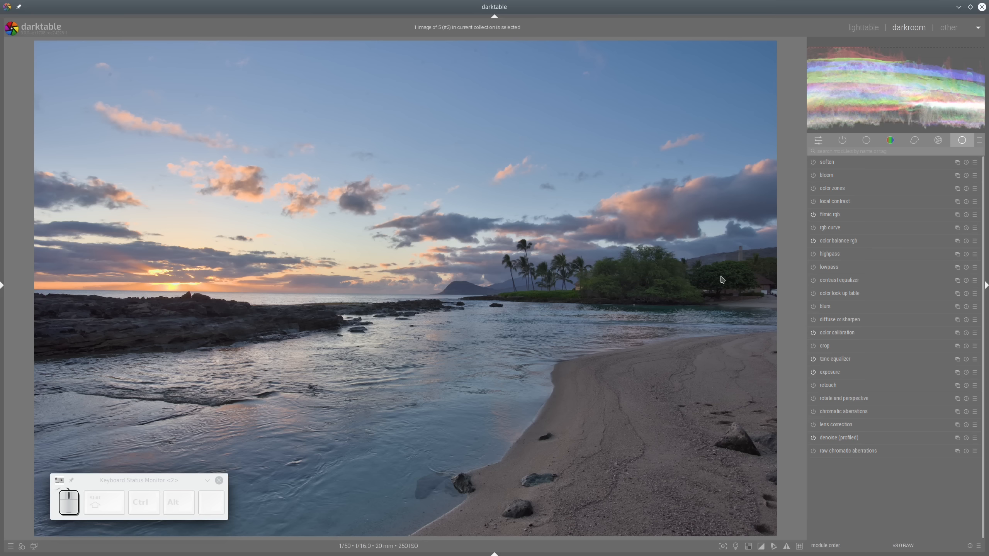
Step: Create a new instance of color calibration and show its brightness settings
click(958, 334)
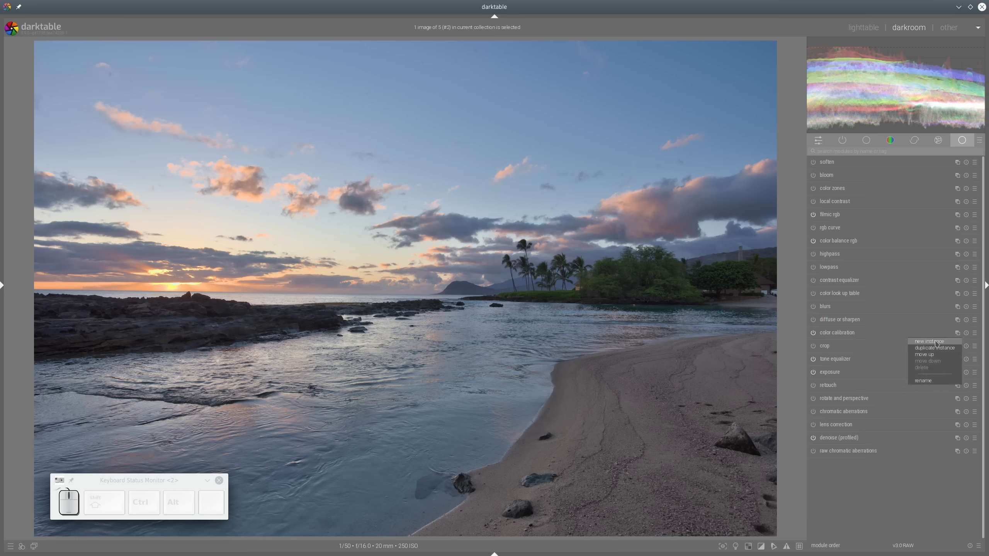
click(937, 342)
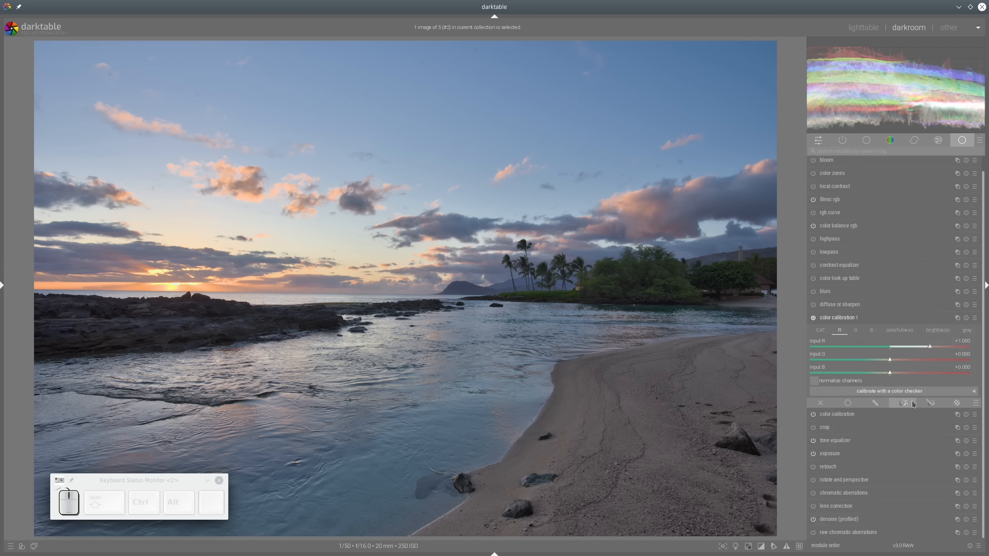
click(938, 330)
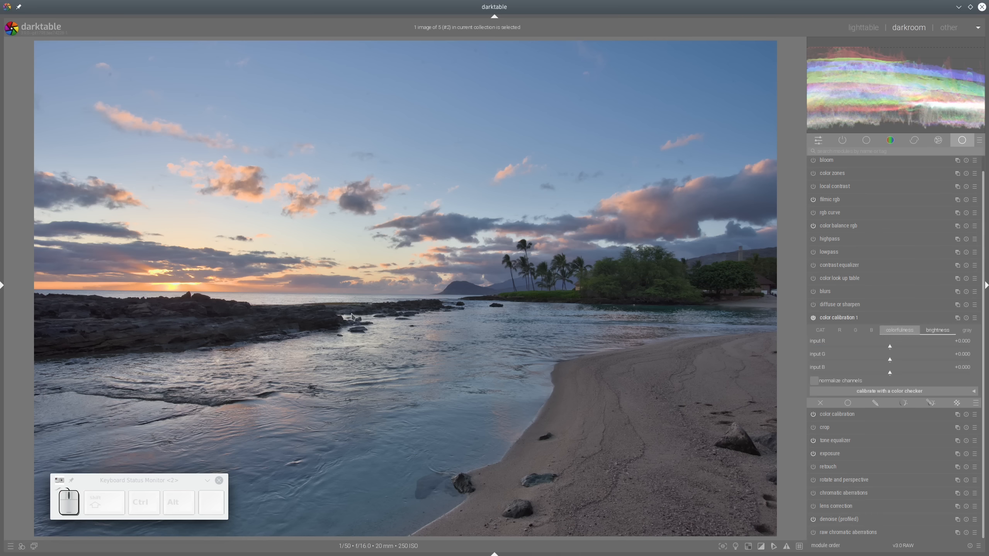
Step: Turn on drawn and parametric masking for the new color calibration instance and place a horizontal gradient mask just below the horizon
click(931, 404)
scroll(961, 344, down, 3)
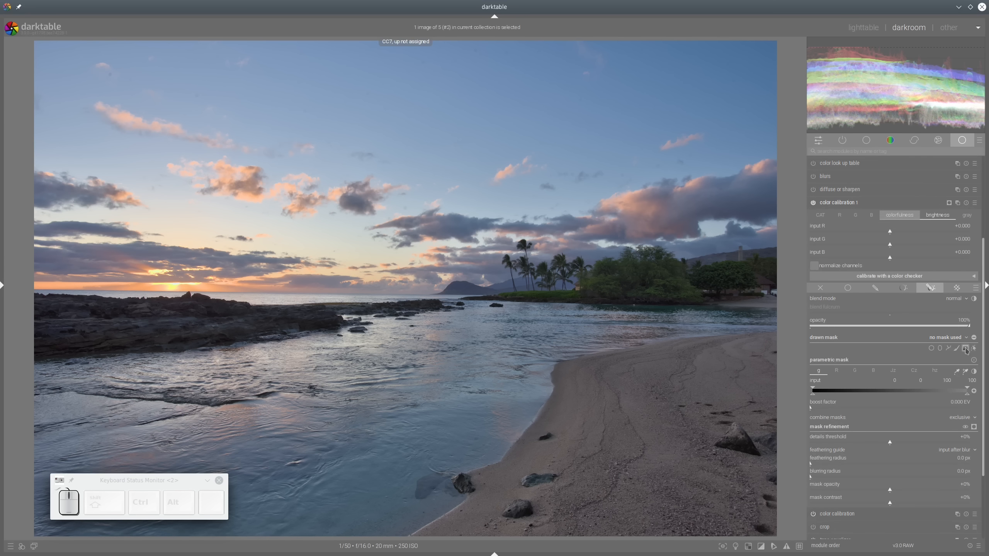
click(966, 349)
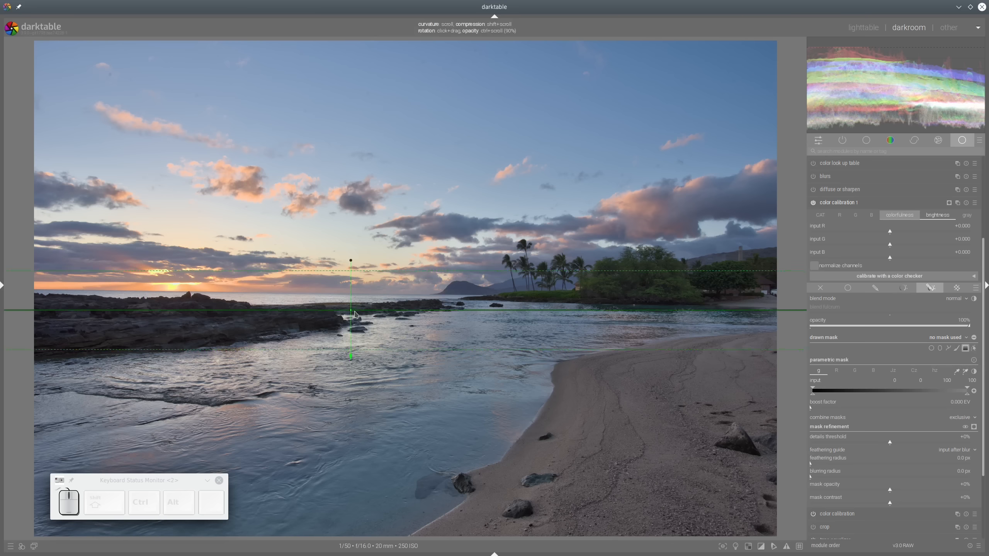
click(356, 312)
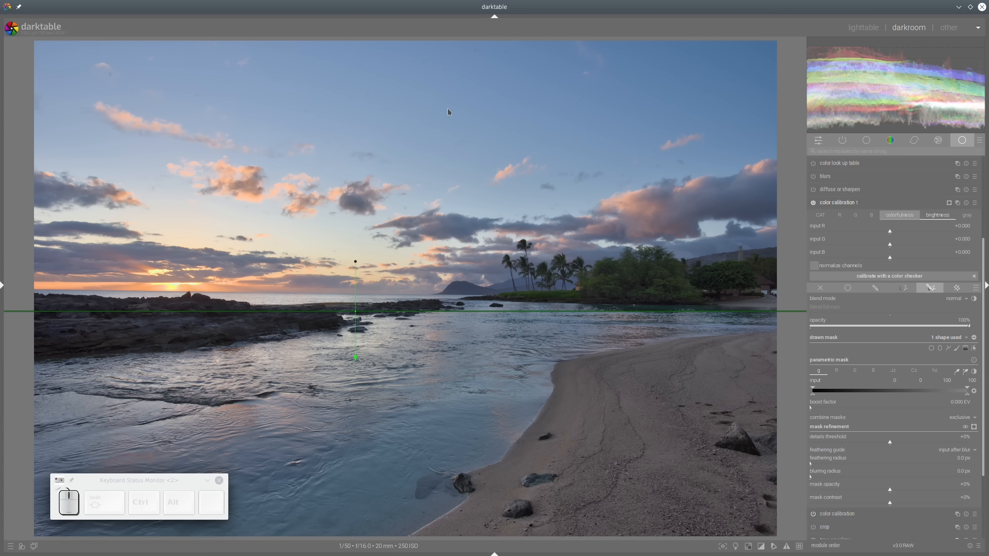
Step: Move the gradient mask slightly lower, reduce its compression to 4.40%, raise its opacity and hide the mask outline
click(357, 315)
drag(356, 315, 354, 315)
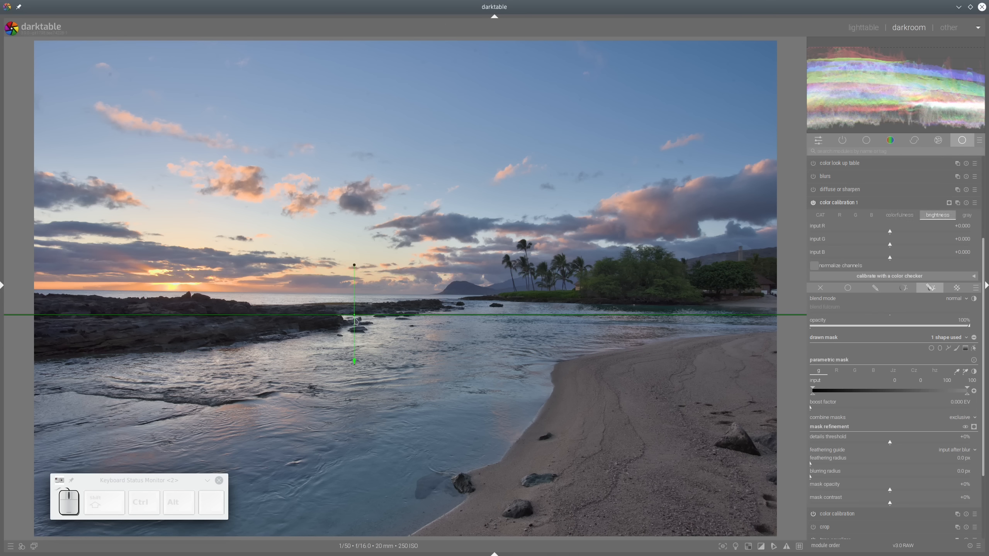
shift+scroll(355, 319, down, 2)
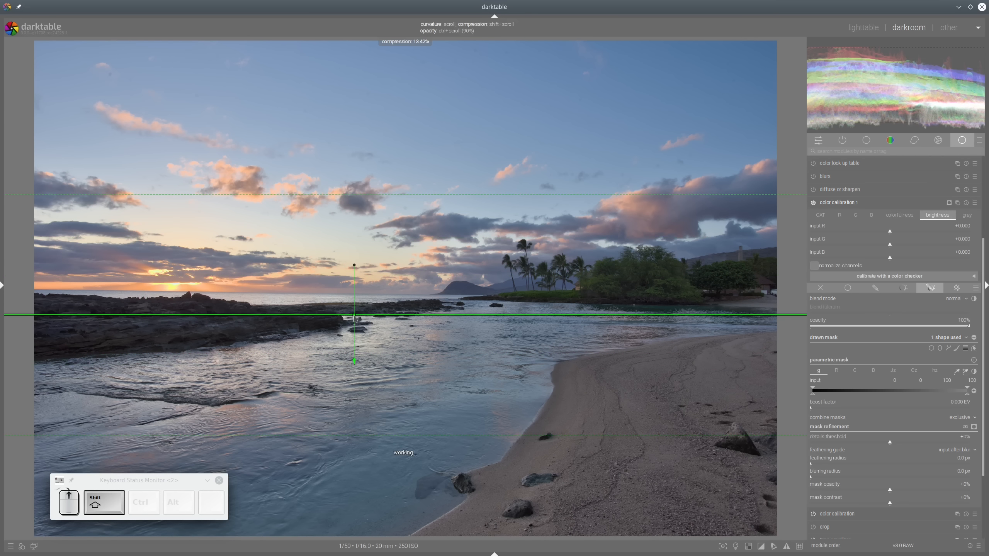
shift+scroll(355, 320, down, 3)
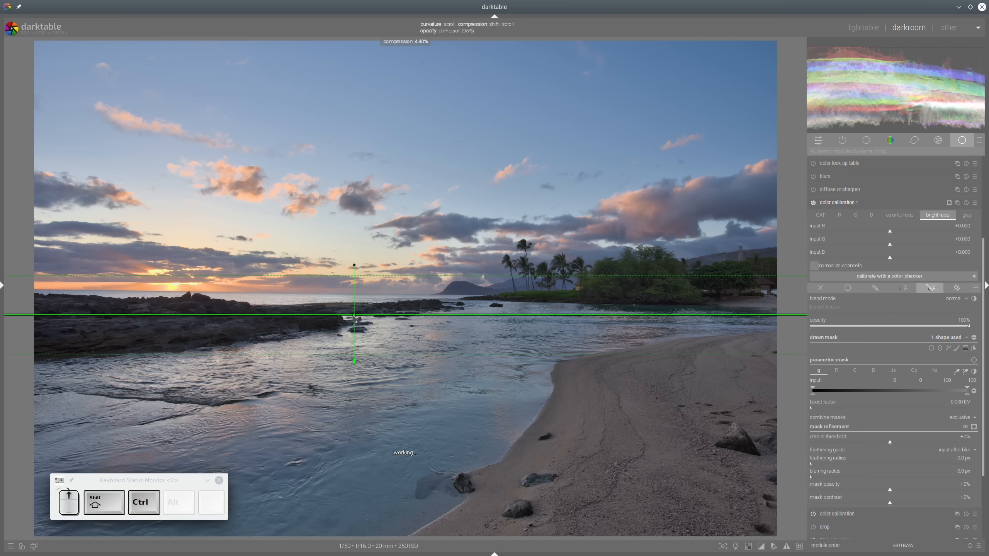
ctrl+scroll(353, 321, up, 2)
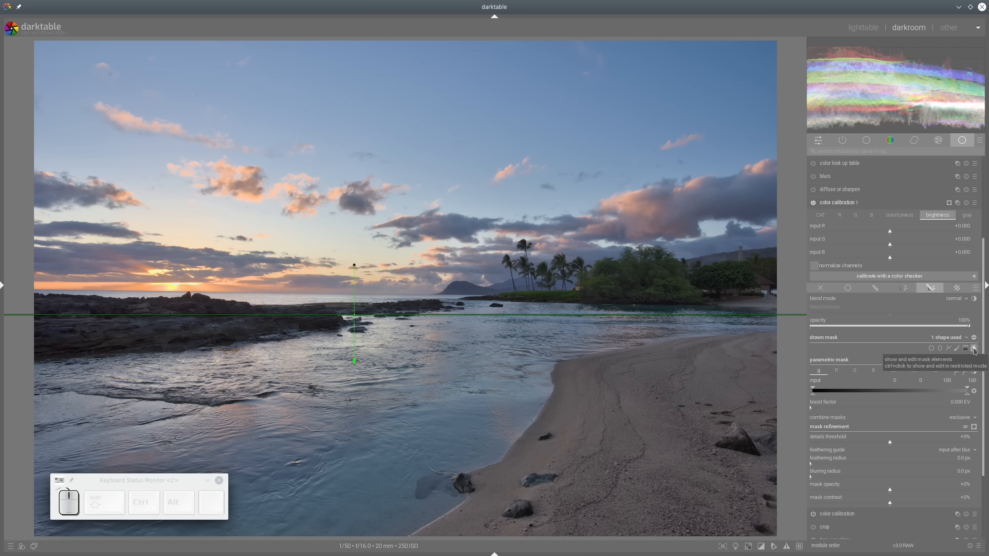
click(975, 349)
click(975, 348)
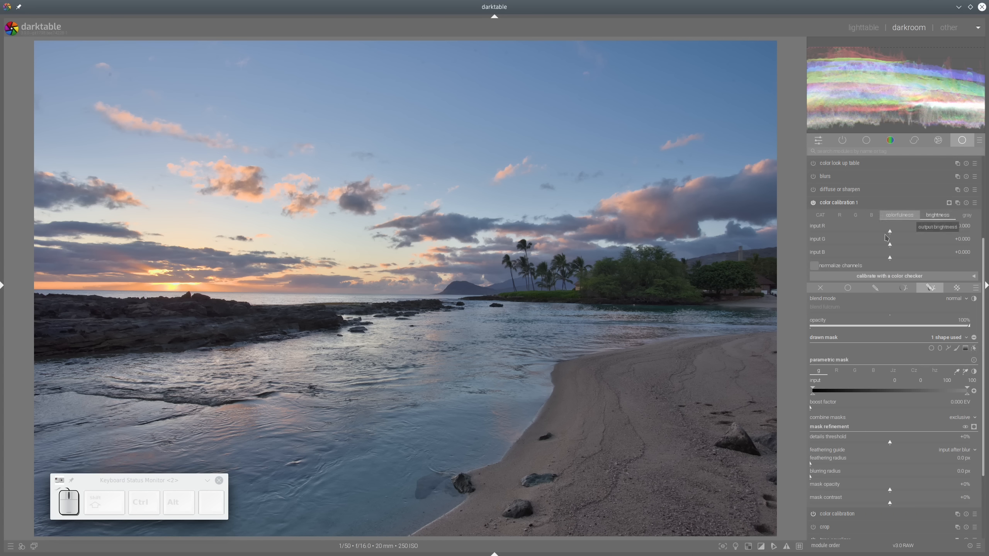
Step: Set color calibration 1's brightness values to -0.643 for input B and +0.277 for input R
click(839, 258)
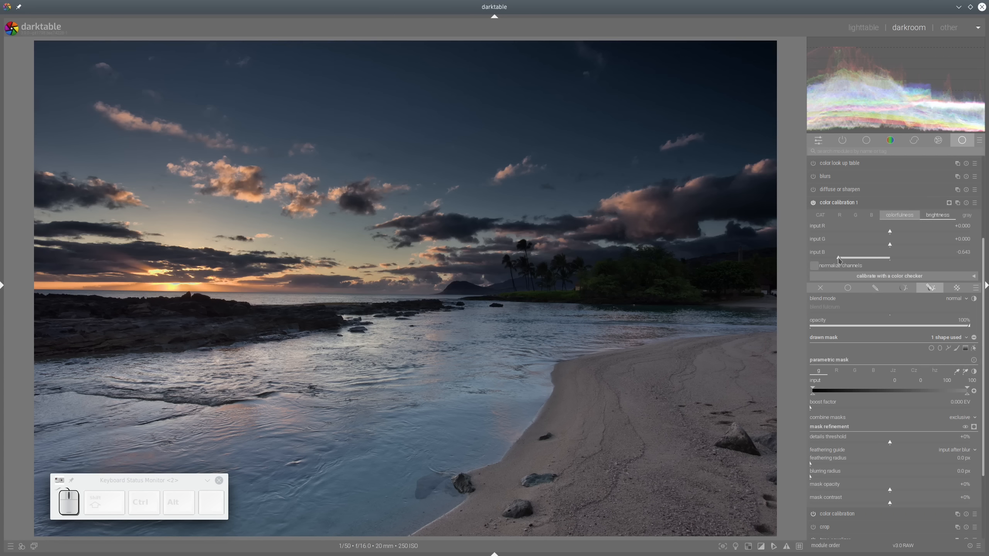
click(834, 260)
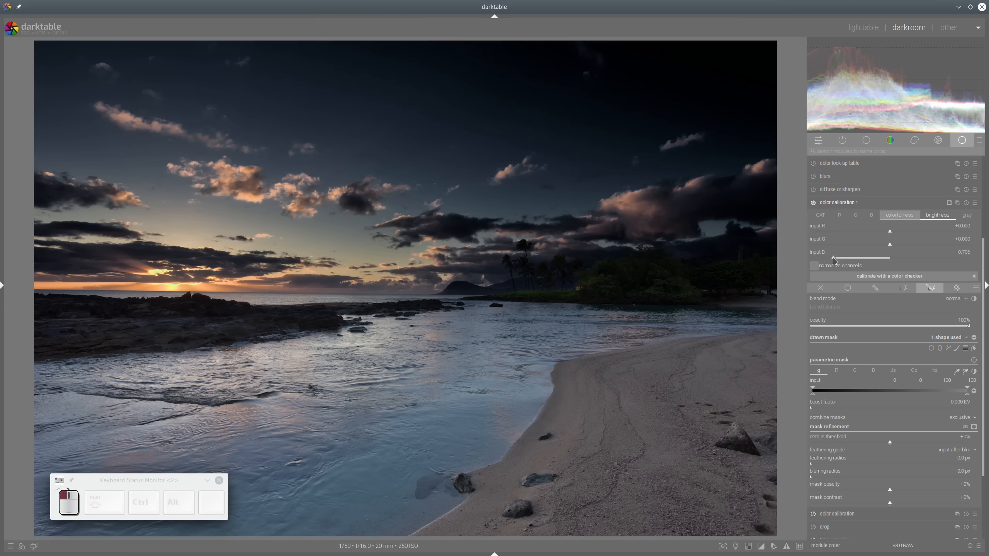
click(839, 259)
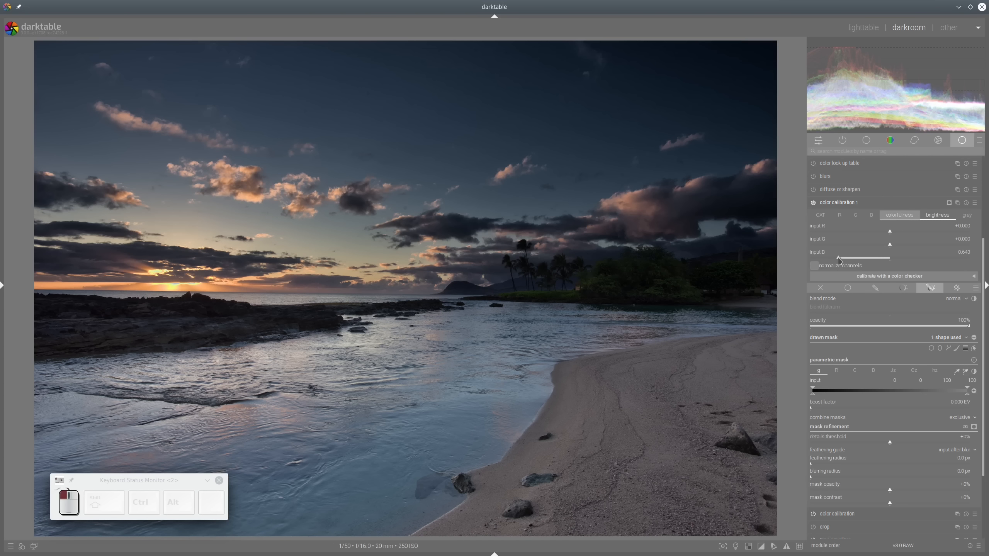
click(913, 233)
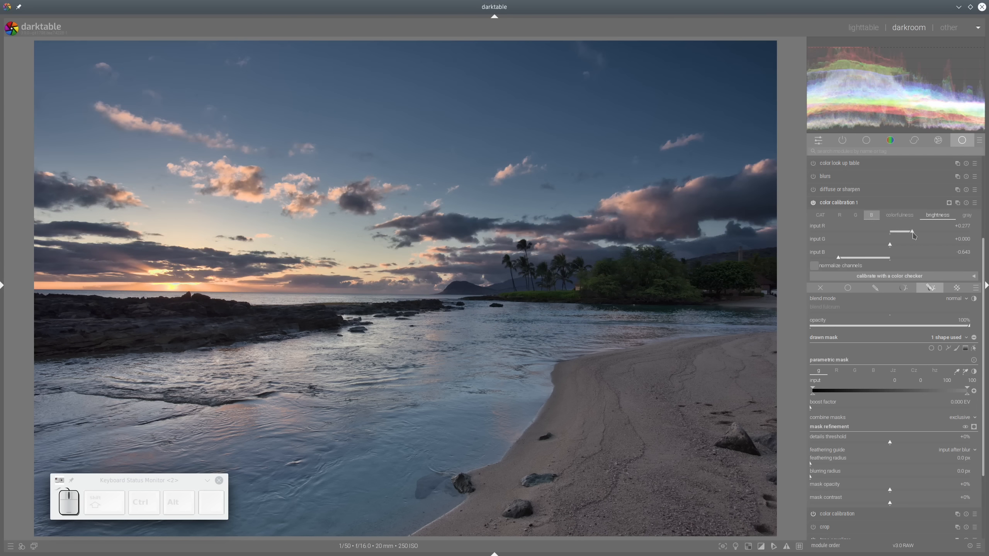
Step: Compare the photo with and without color calibration 1, leave it enabled and close its settings
click(813, 202)
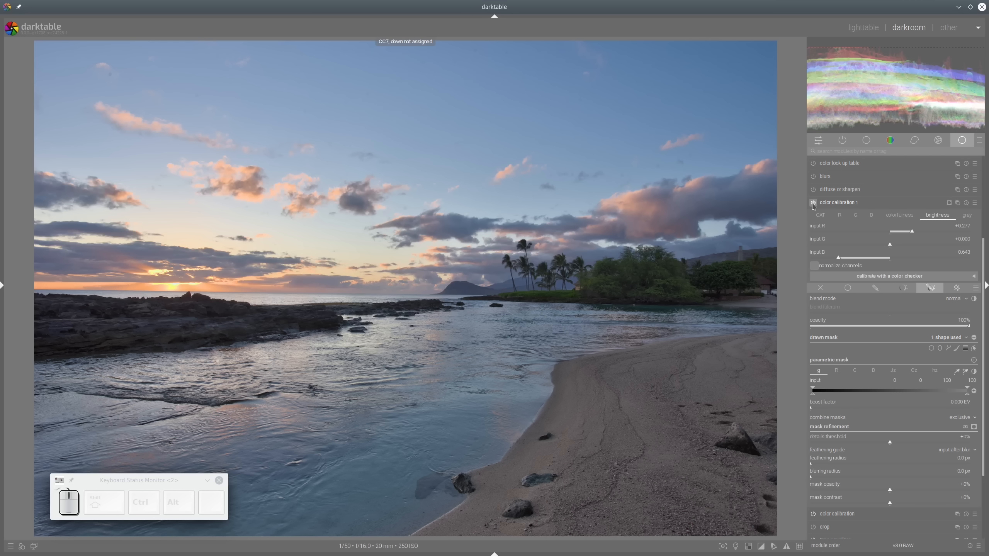
click(813, 202)
click(813, 202)
click(813, 202)
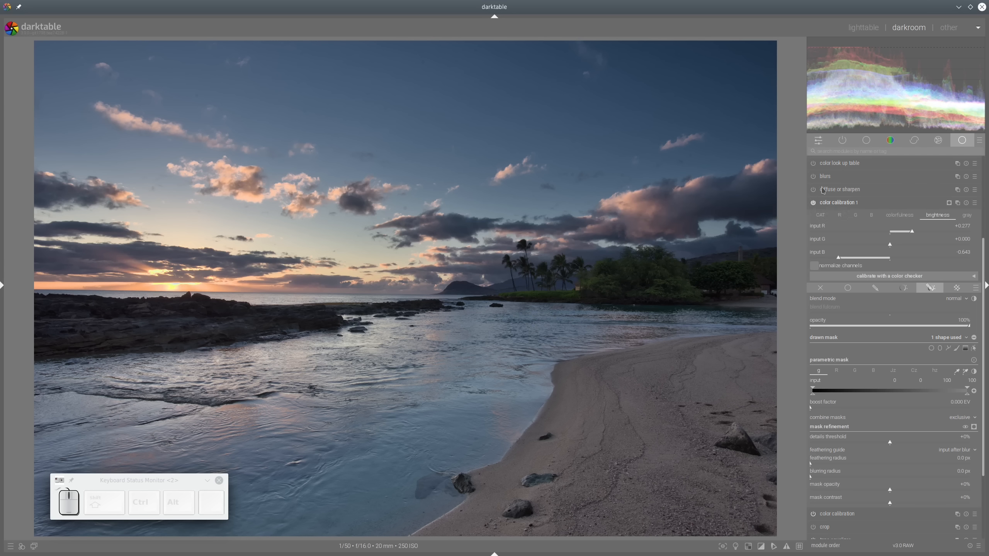
click(813, 202)
click(813, 203)
key(shift)
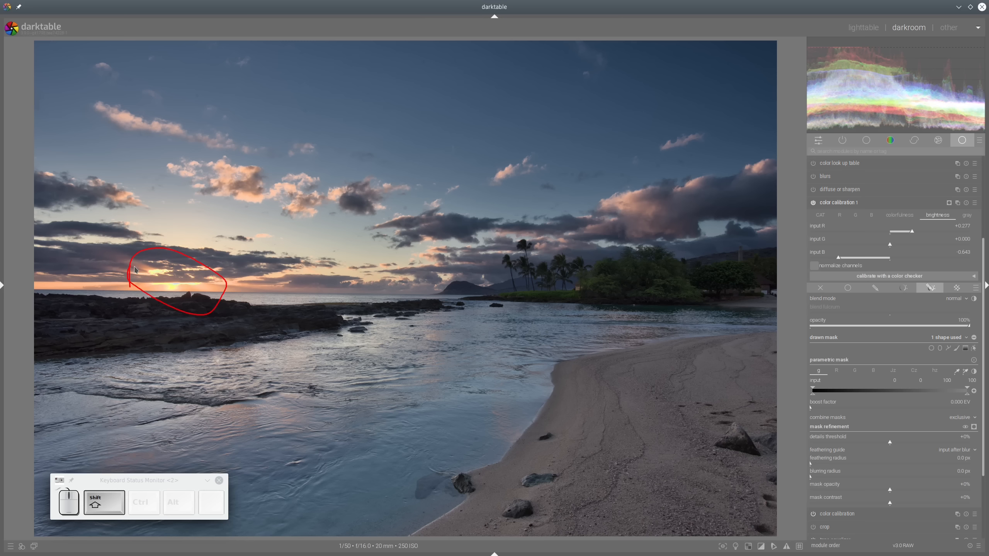
key(shift+super+F11)
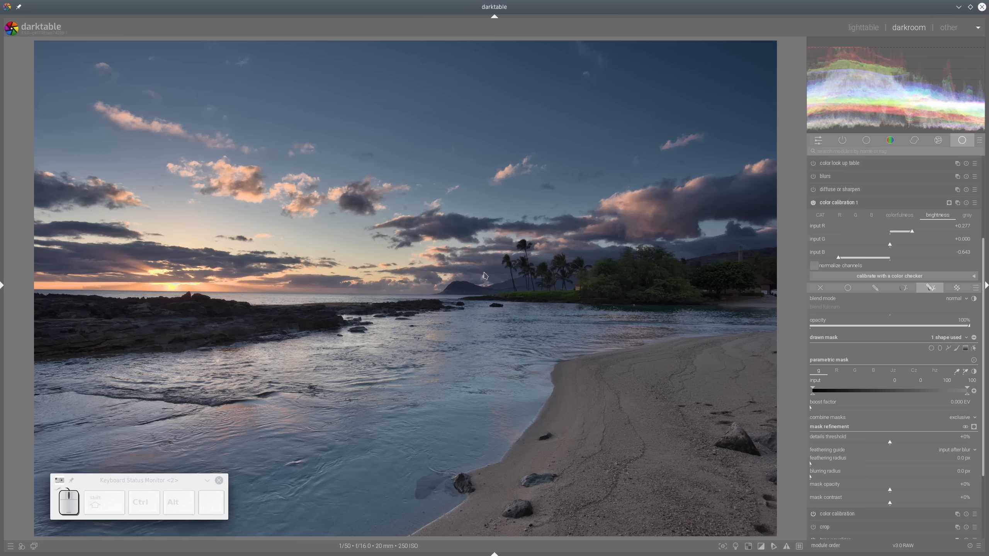
click(841, 204)
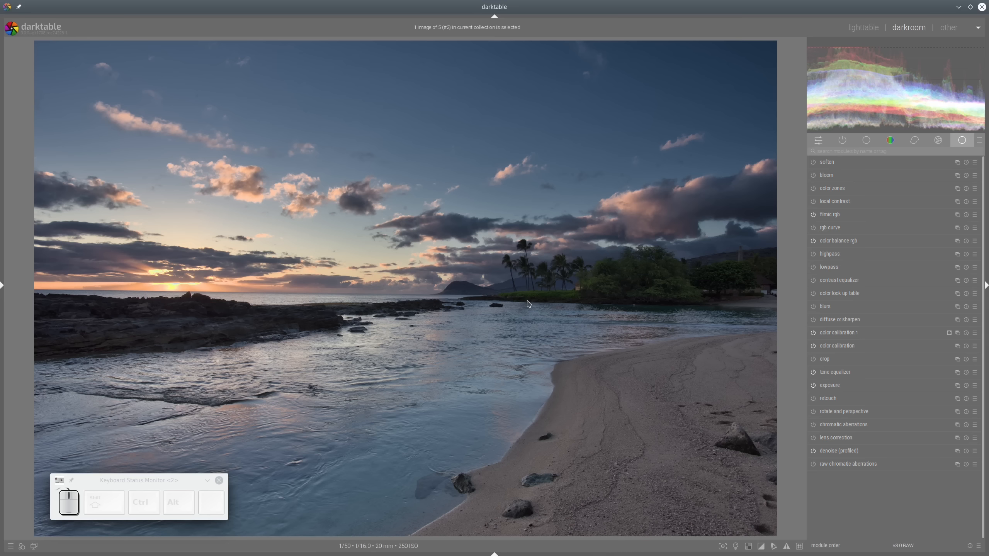
Step: Enable diffuse or sharpen with drawn and parametric masking and place a horizontal gradient mask across the water just below the horizon
click(813, 320)
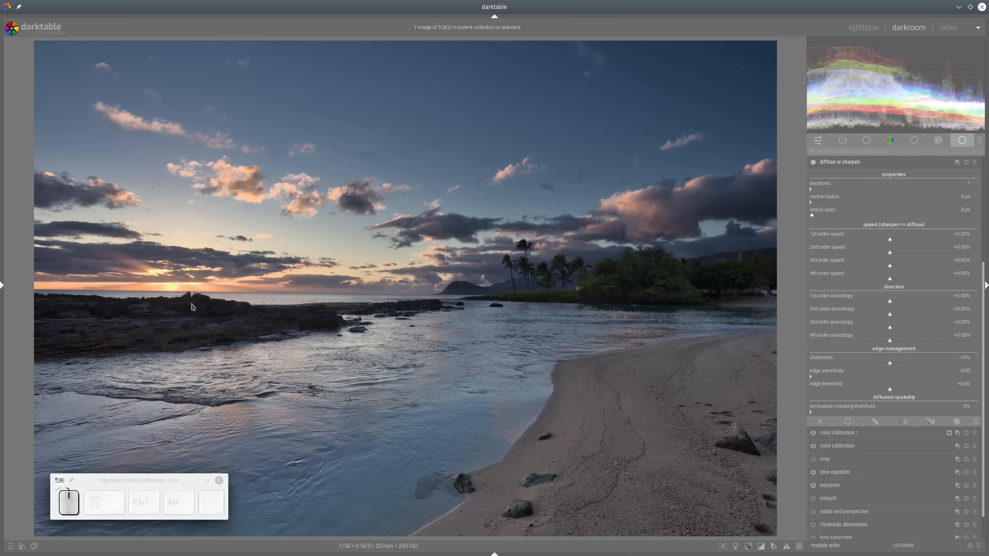
click(931, 421)
scroll(955, 349, down, 5)
click(967, 367)
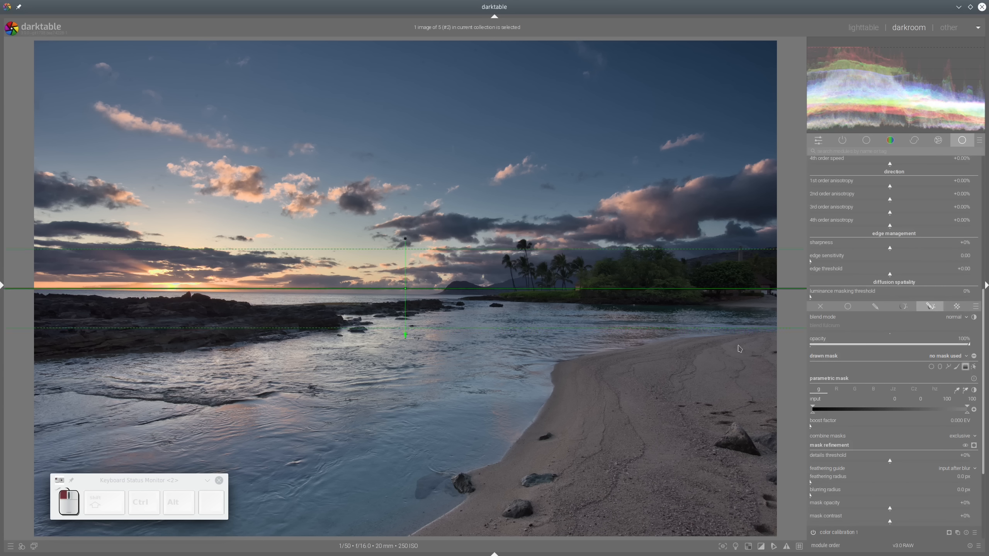
click(370, 331)
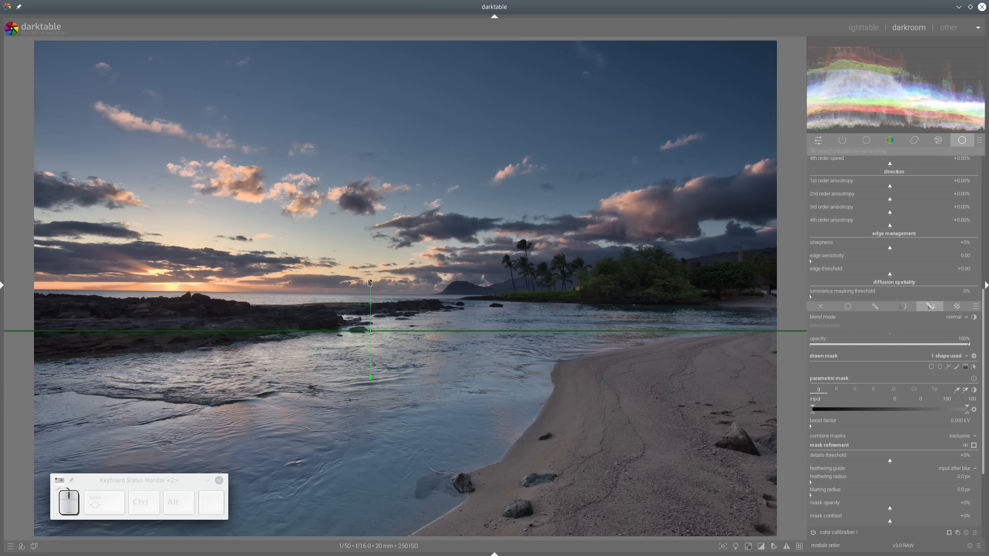
Step: Tilt the gradient to follow the shoreline, reposition it over the water's edge, set its compression to 5.50% and hide its outline
drag(370, 281, 364, 285)
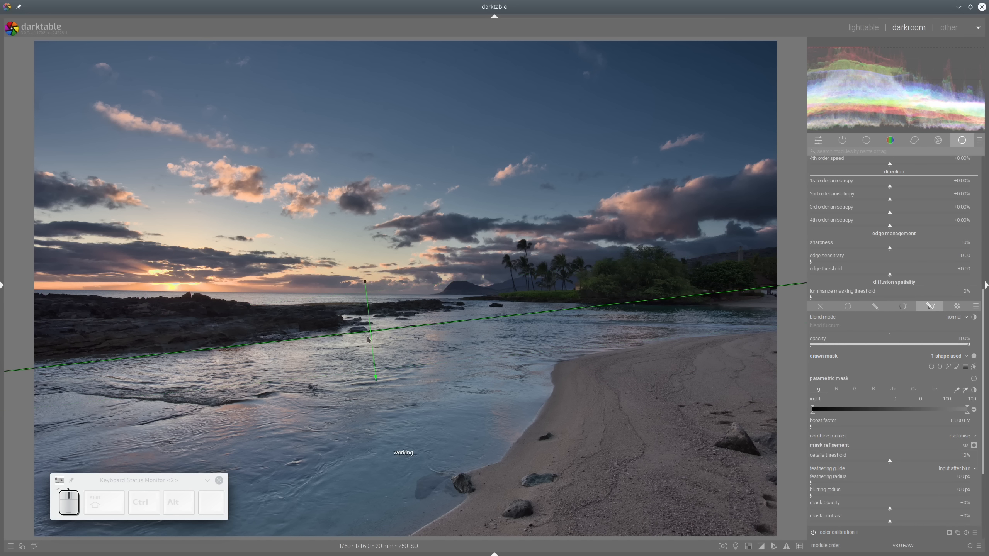
drag(370, 332, 376, 324)
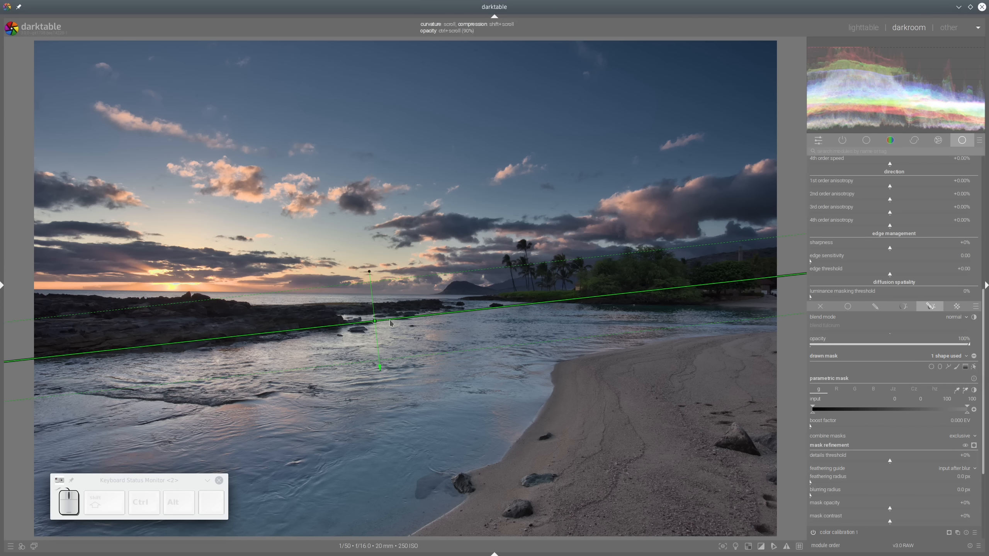
scroll(376, 325, up, 2)
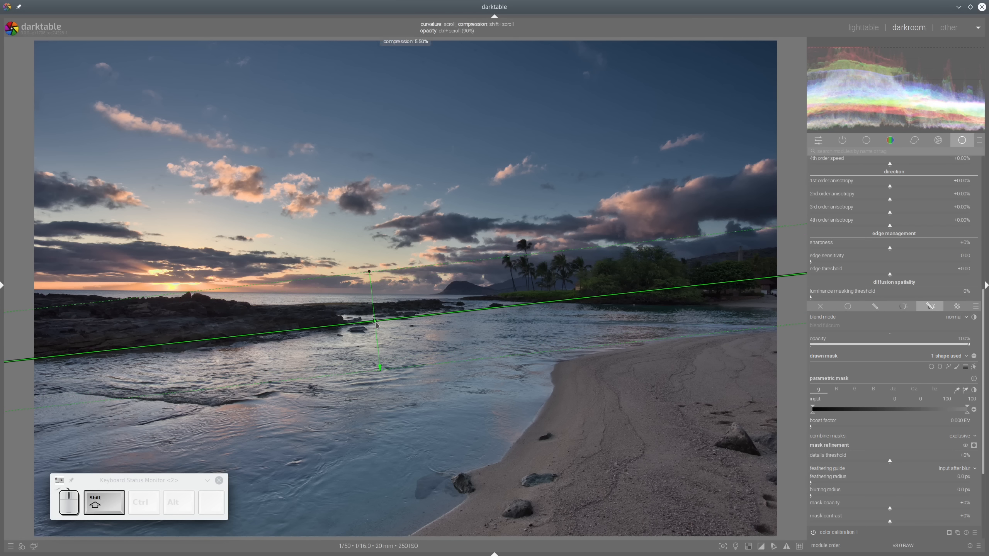
drag(376, 325, 378, 330)
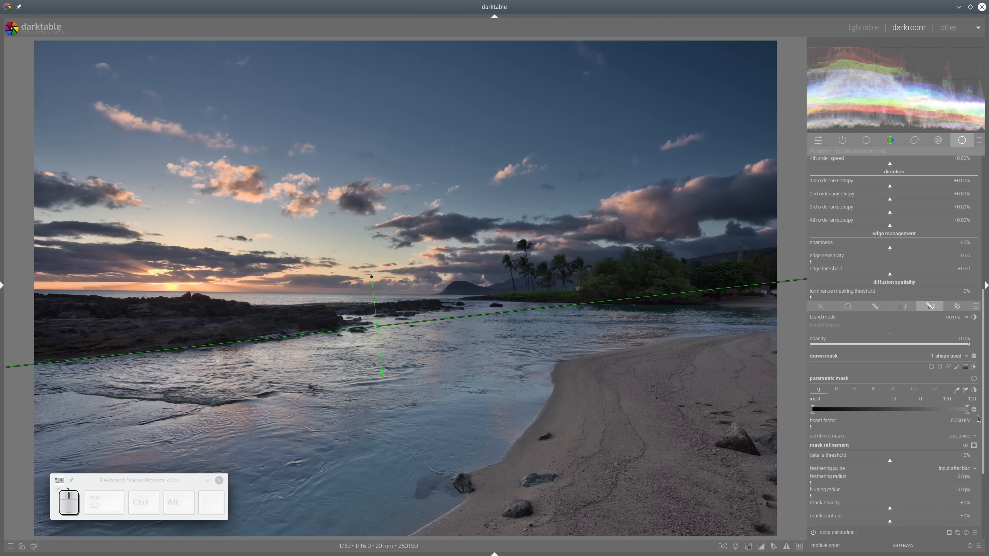
click(975, 369)
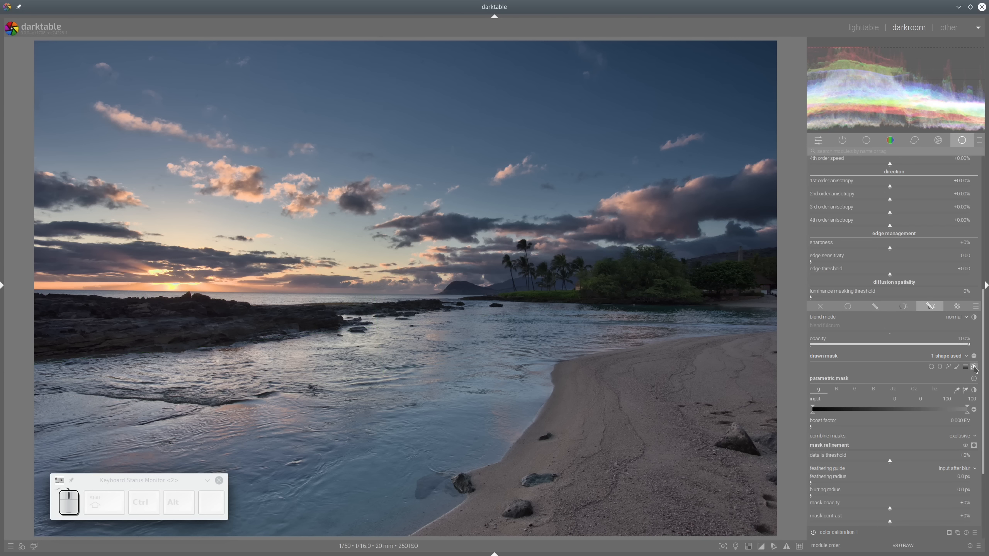
Step: Set diffuse or sharpen's 1st order speed to +70.60%, 2nd order speed to +38.01% and radius span to 155 px
scroll(980, 314, up, 5)
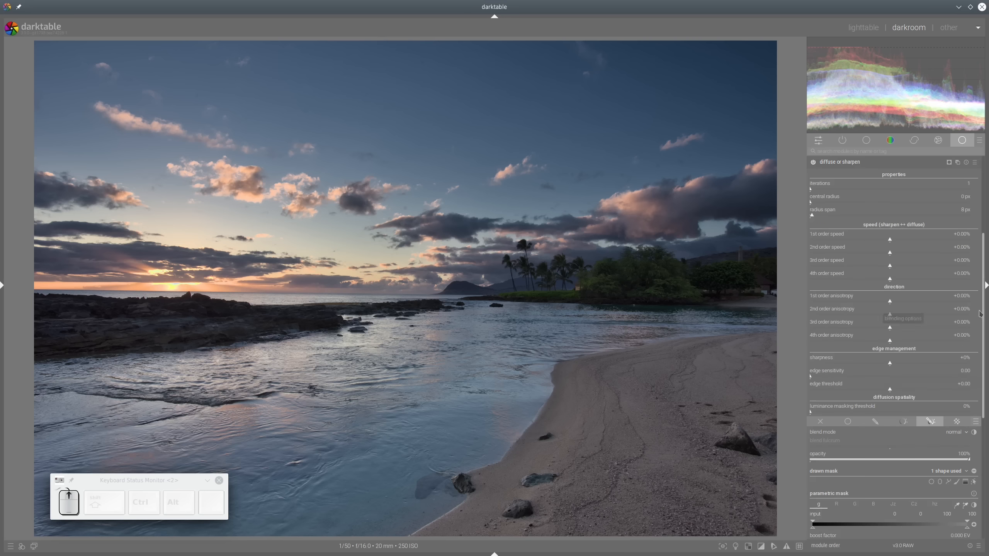
click(946, 239)
click(920, 252)
click(848, 218)
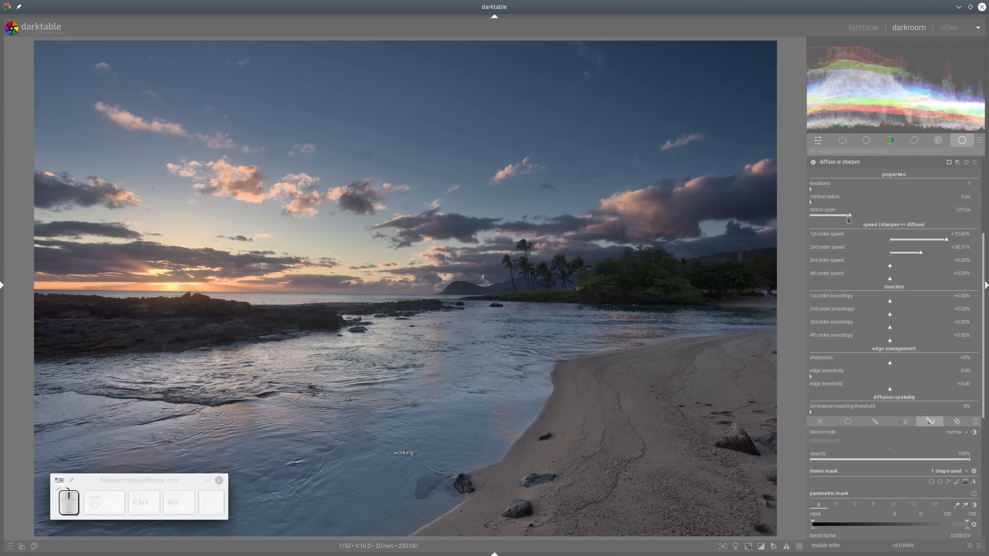
click(857, 219)
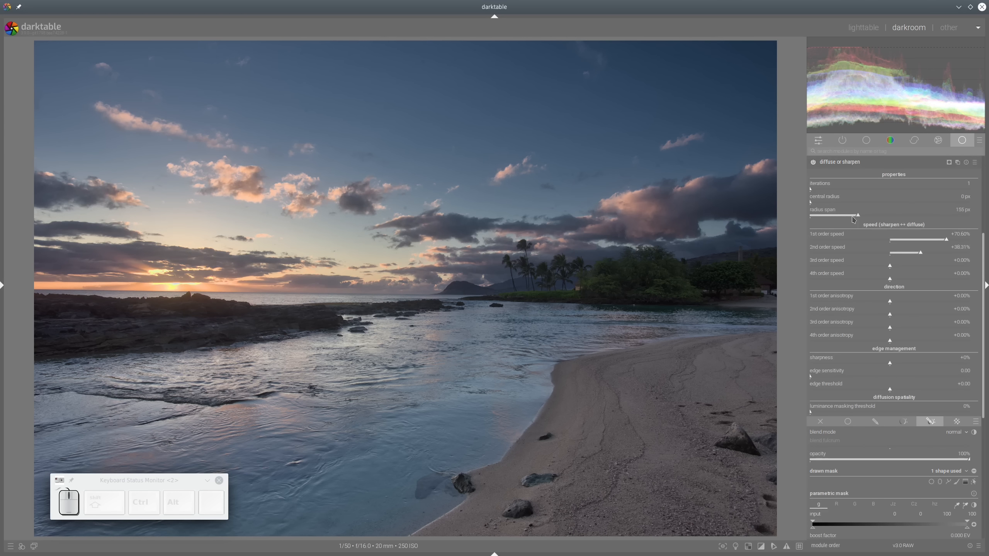
Step: Set diffuse or sharpen's iterations to 3 and its central radius to 51 px
click(815, 191)
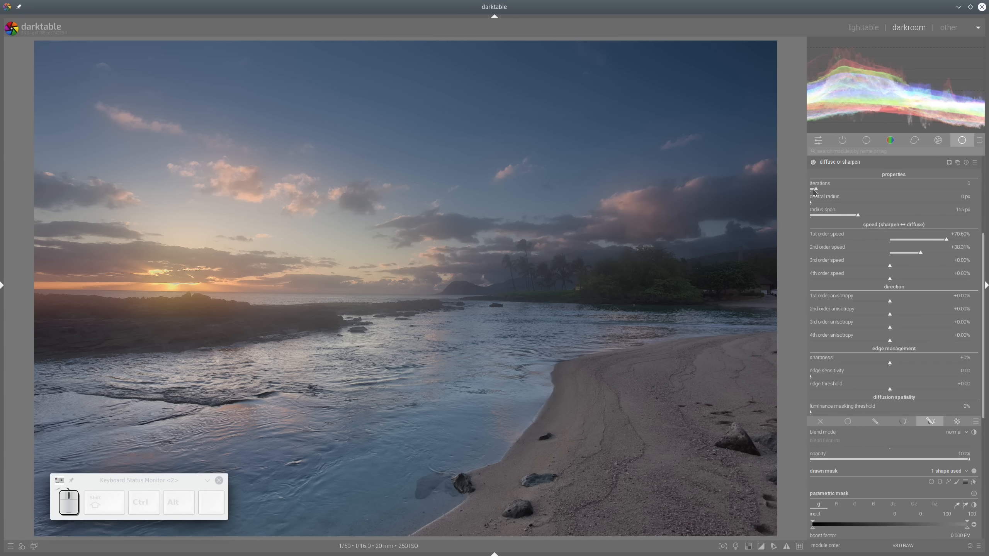
click(814, 191)
click(814, 190)
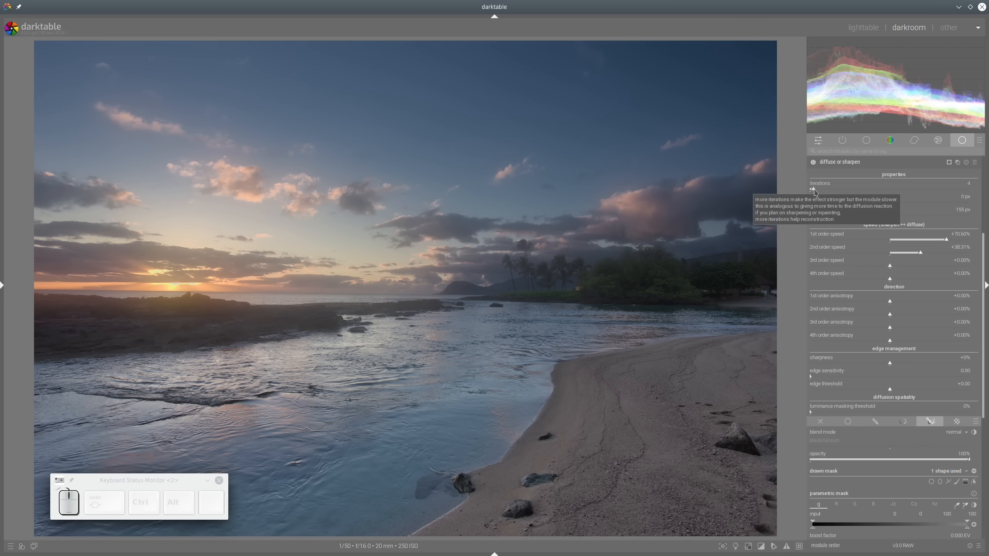
click(814, 190)
click(814, 191)
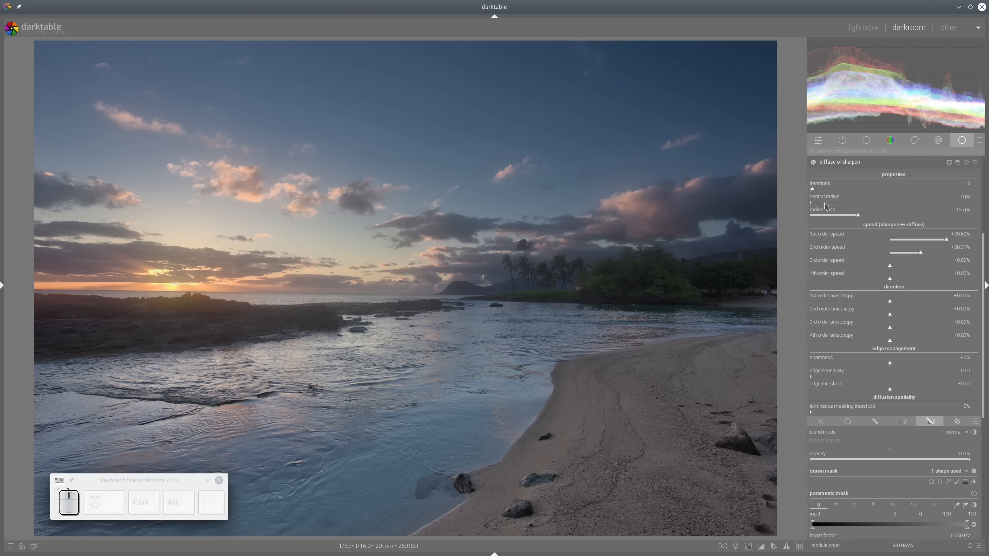
click(827, 204)
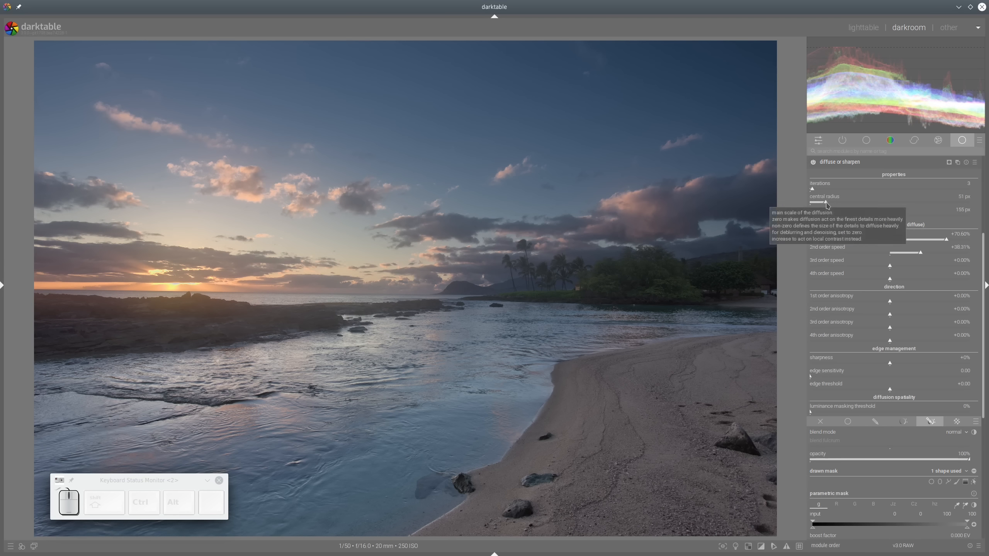
Step: Compare the photo with and without diffuse or sharpen and leave it enabled
click(813, 162)
click(813, 162)
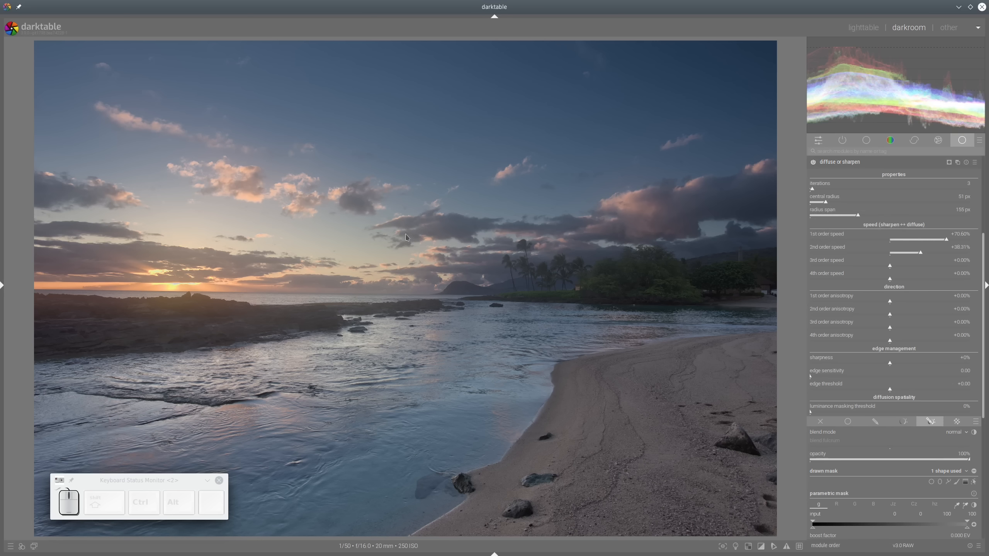
click(813, 163)
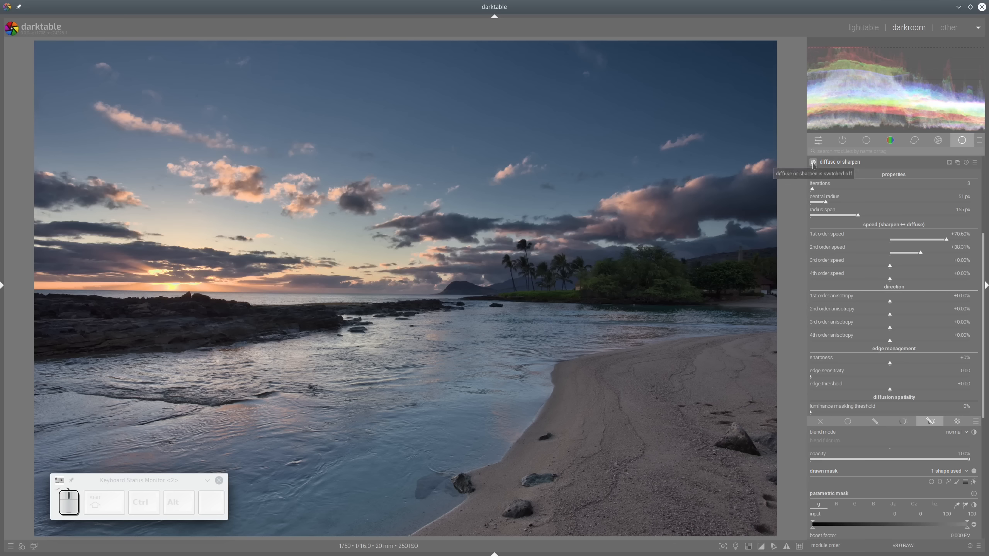
click(814, 163)
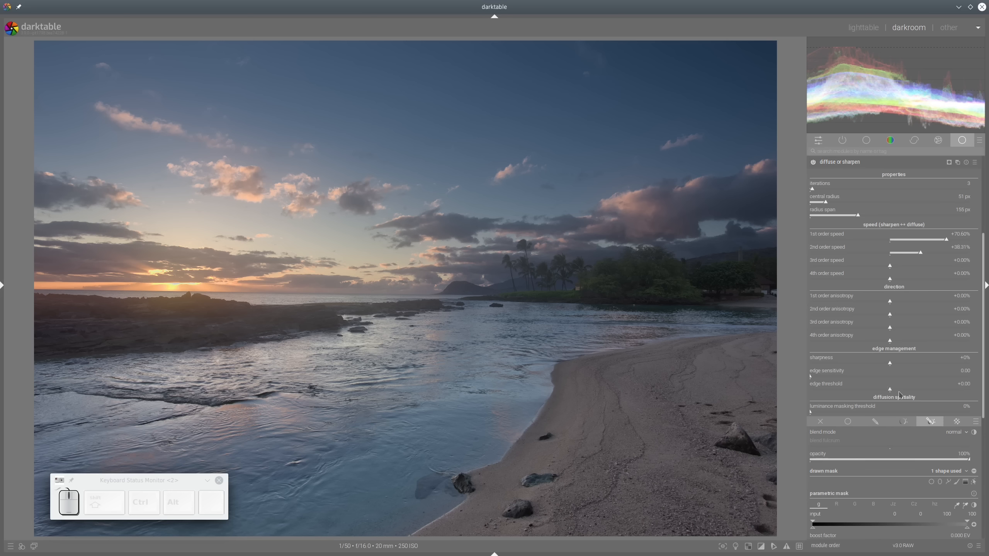
Step: Set diffuse or sharpen's edge threshold to +0.25, leave the module enabled and close its settings
scroll(900, 392, up, 2)
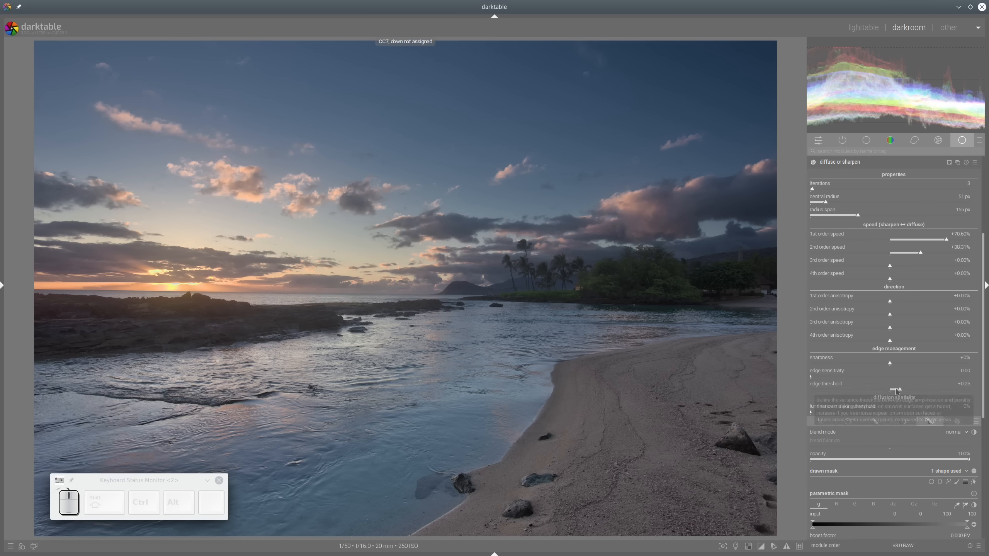
scroll(900, 391, up, 1)
click(813, 163)
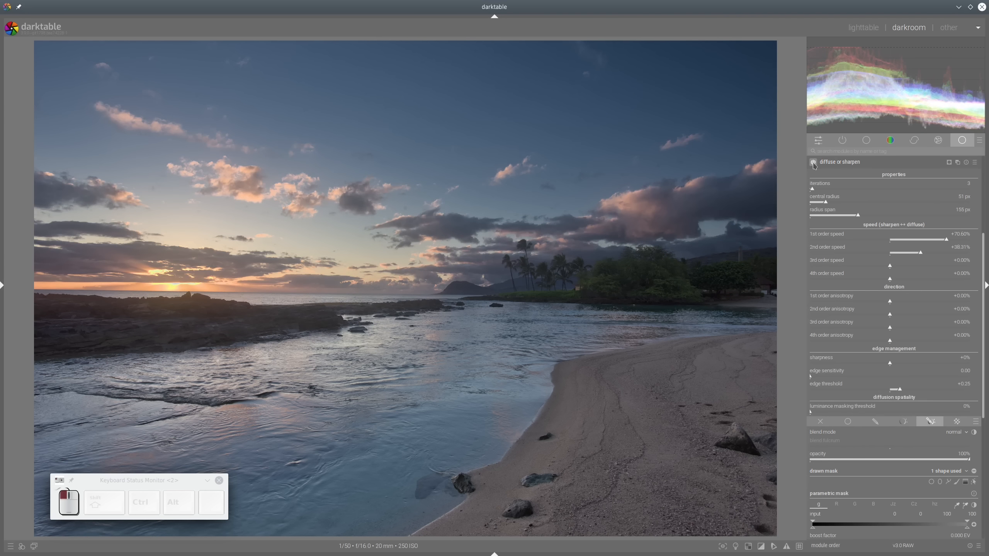
click(813, 166)
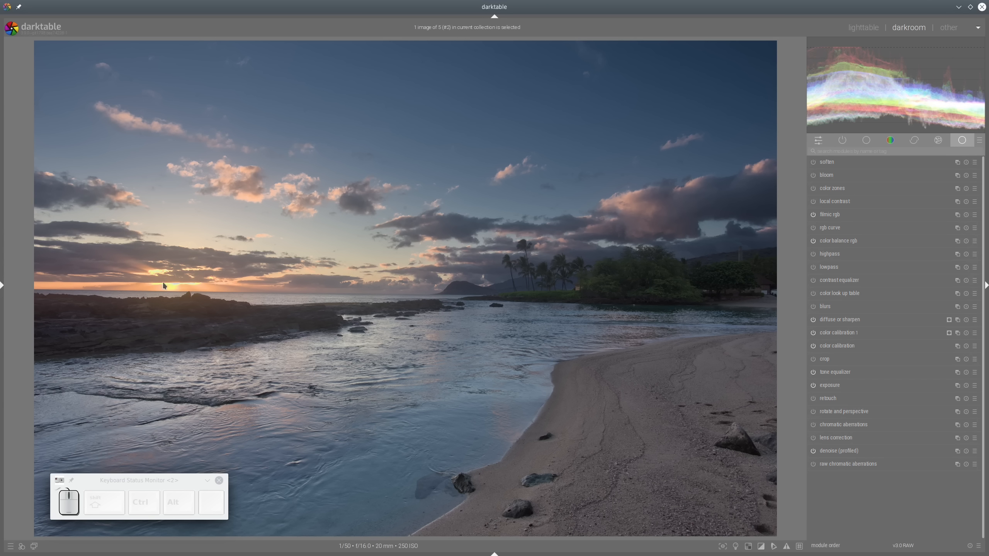
Step: Add a second diffuse or sharpen instance, apply its "add local contrast" preset and close its settings
click(813, 320)
click(958, 320)
click(935, 324)
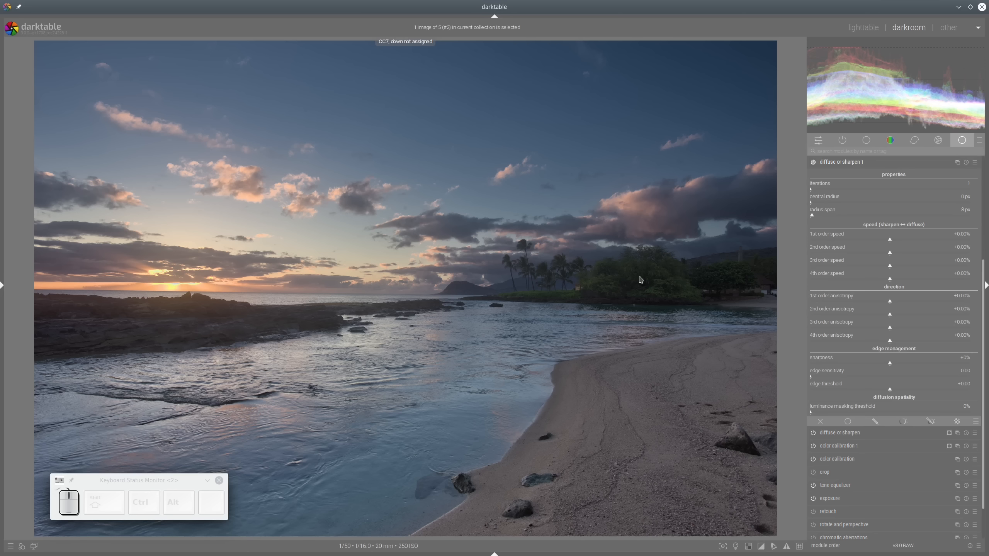
click(976, 164)
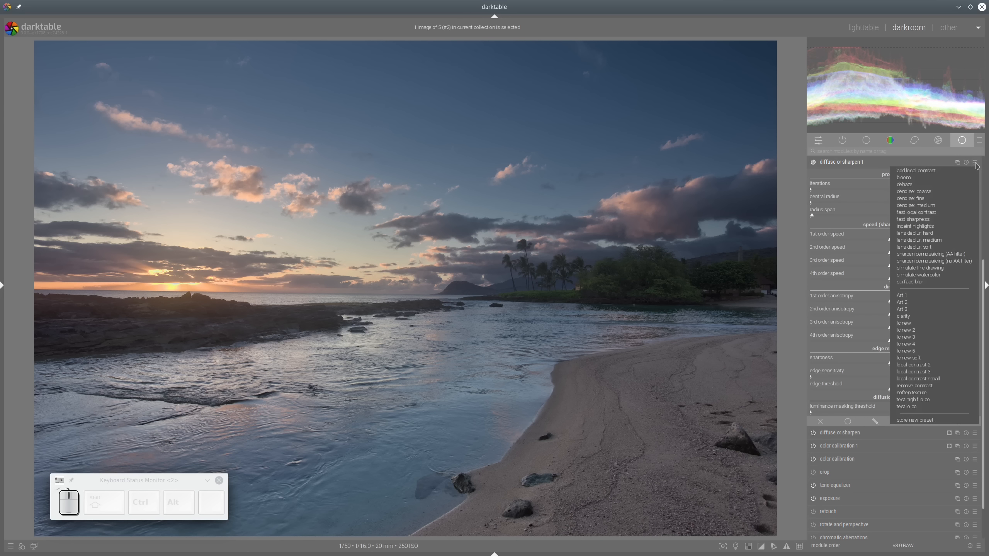
click(937, 172)
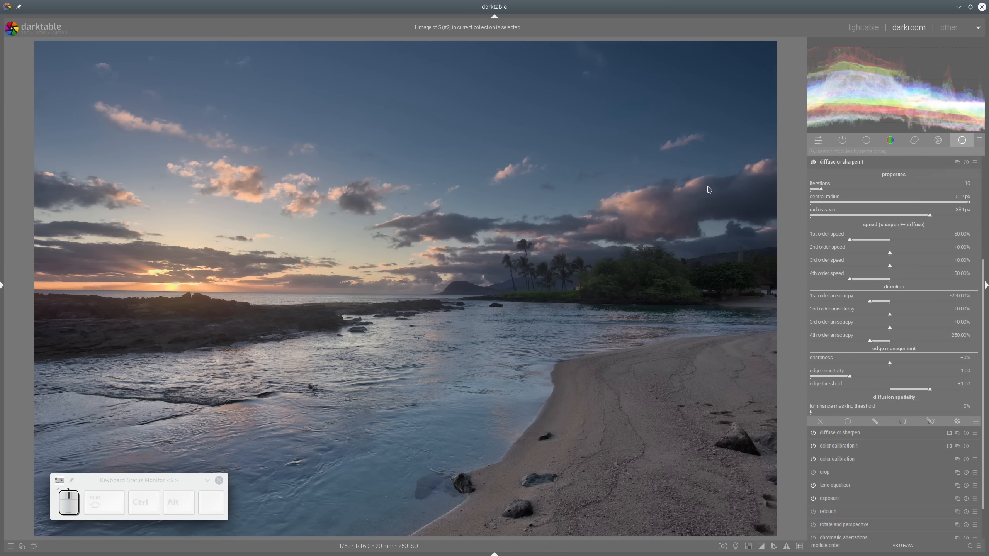
click(861, 163)
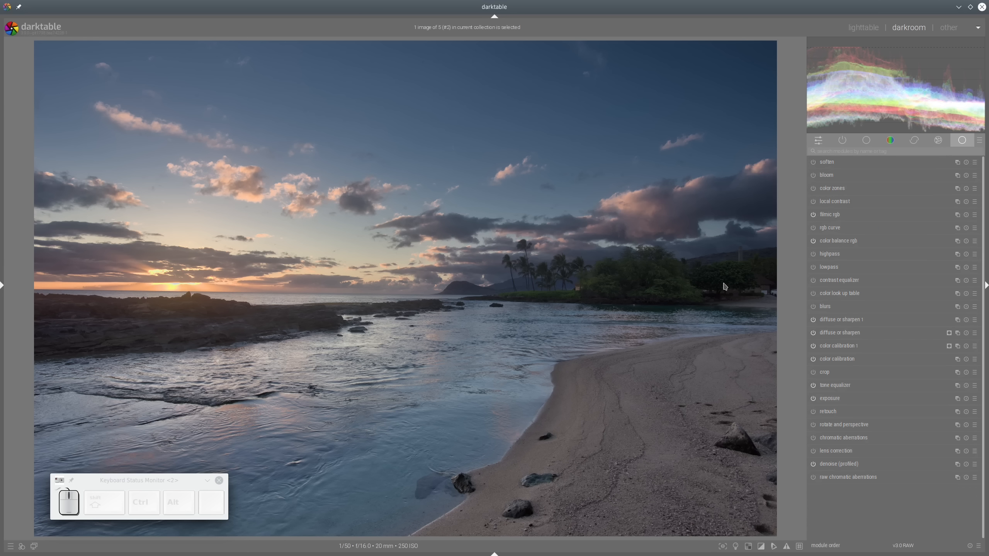
Step: Add a third diffuse or sharpen instance, apply its "fast sharpness" preset and close its settings
click(958, 322)
click(931, 331)
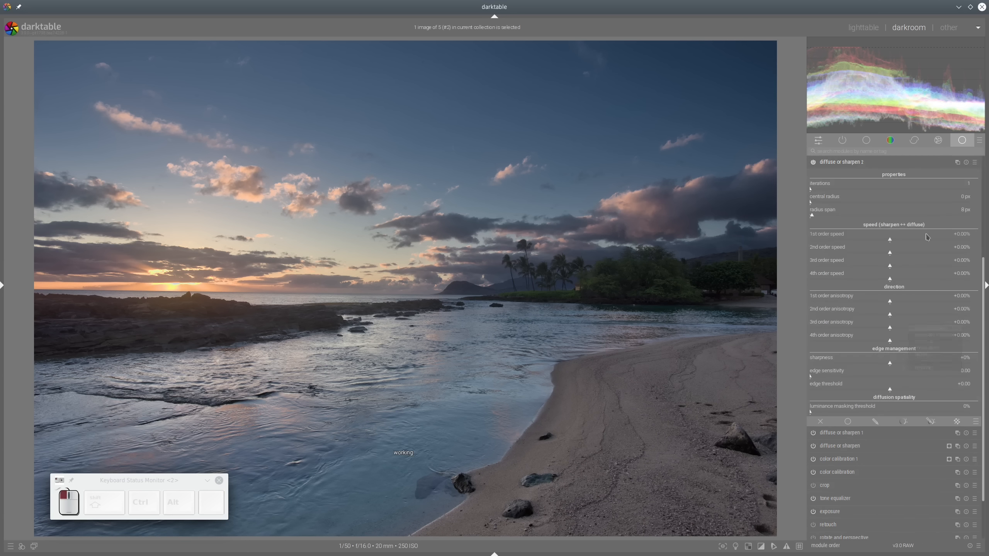
click(976, 165)
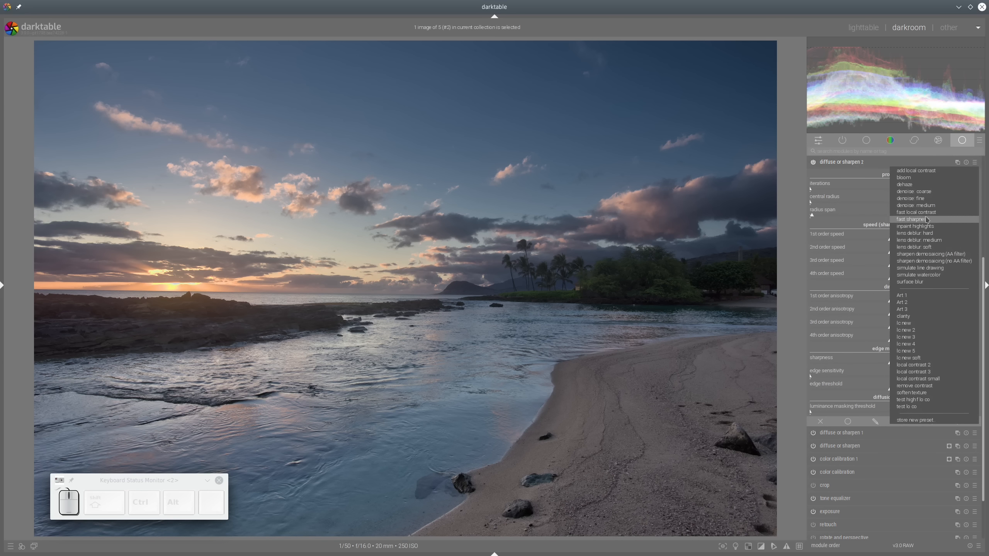
click(912, 220)
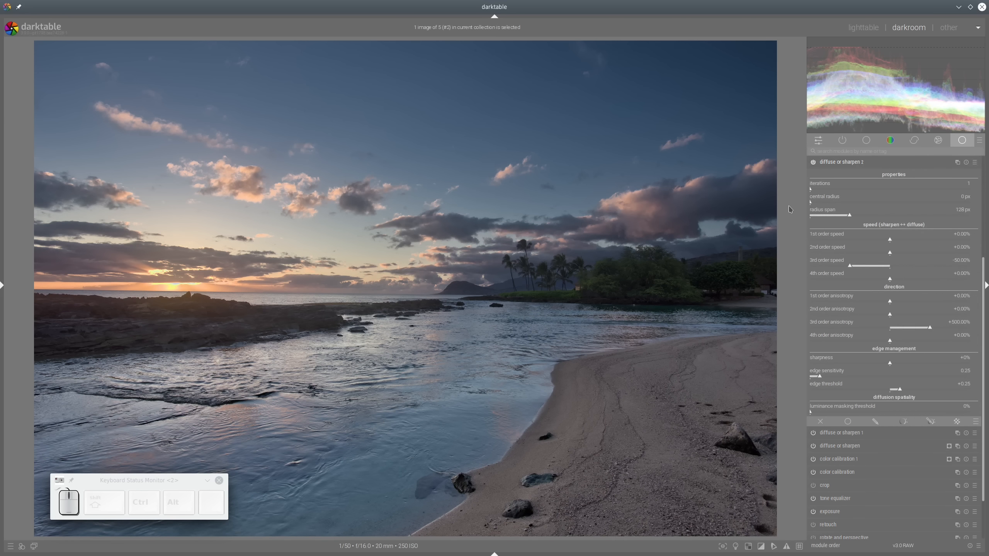
click(848, 164)
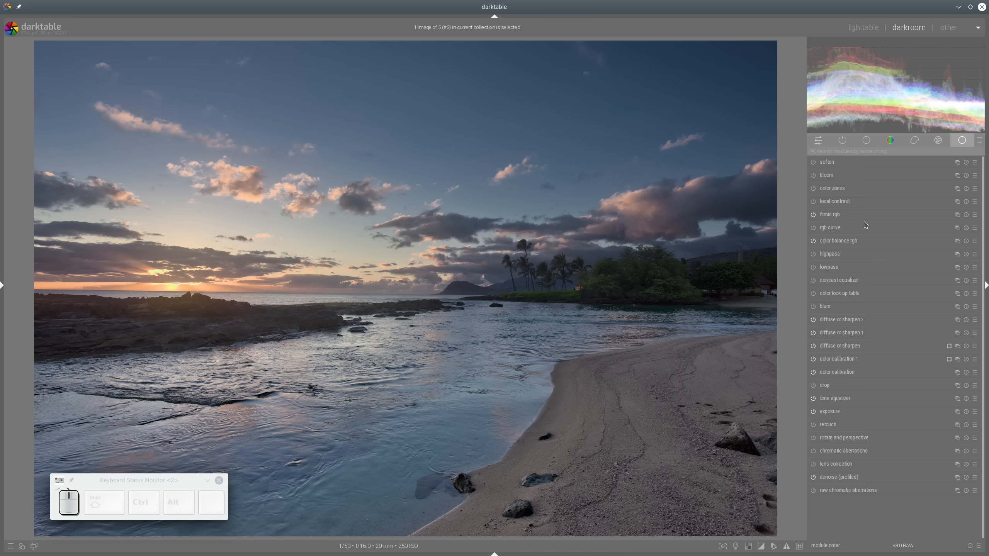
Step: In color balance rgb's perceptual brilliance grading, set global brilliance to -19.52% and highlights to +46.51%, and close the module
click(840, 241)
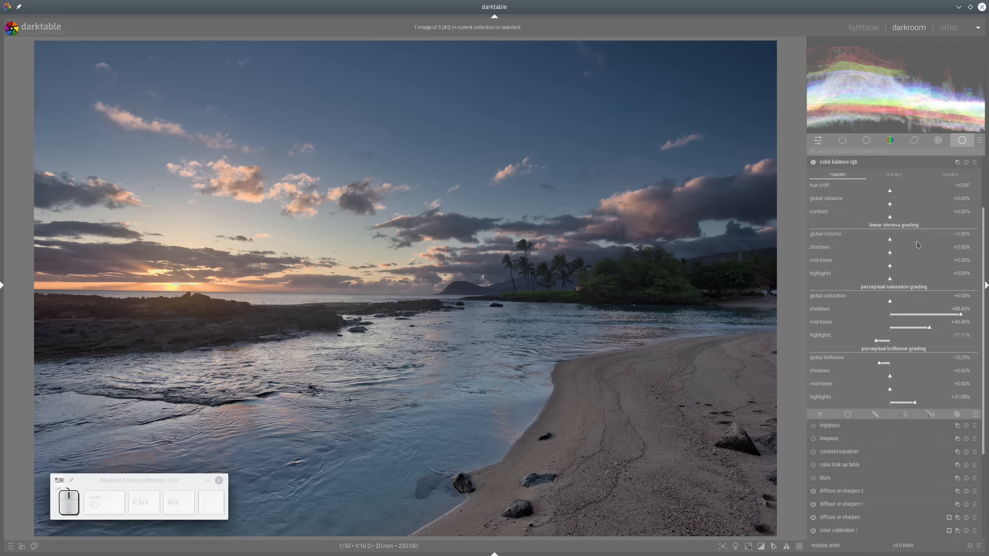
click(870, 367)
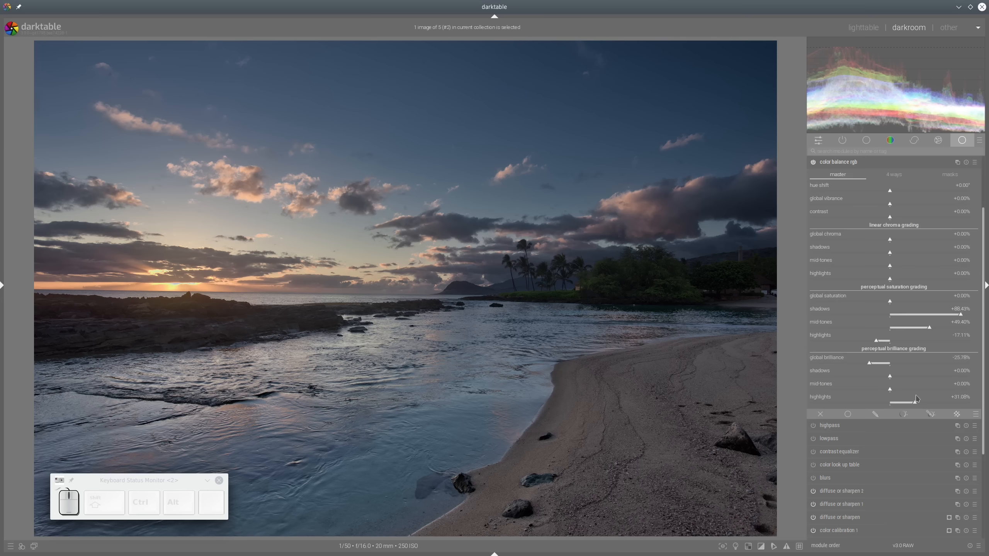
click(929, 406)
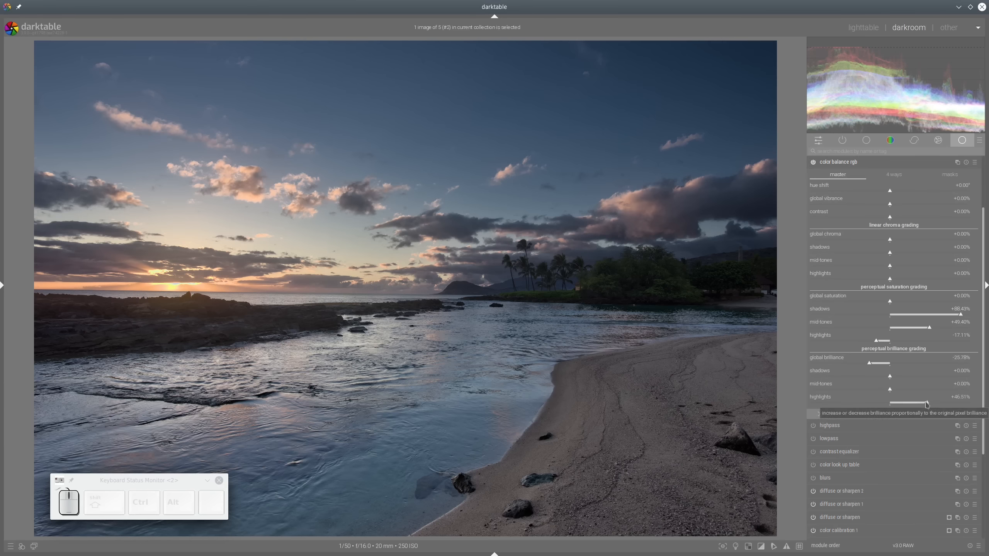
click(875, 366)
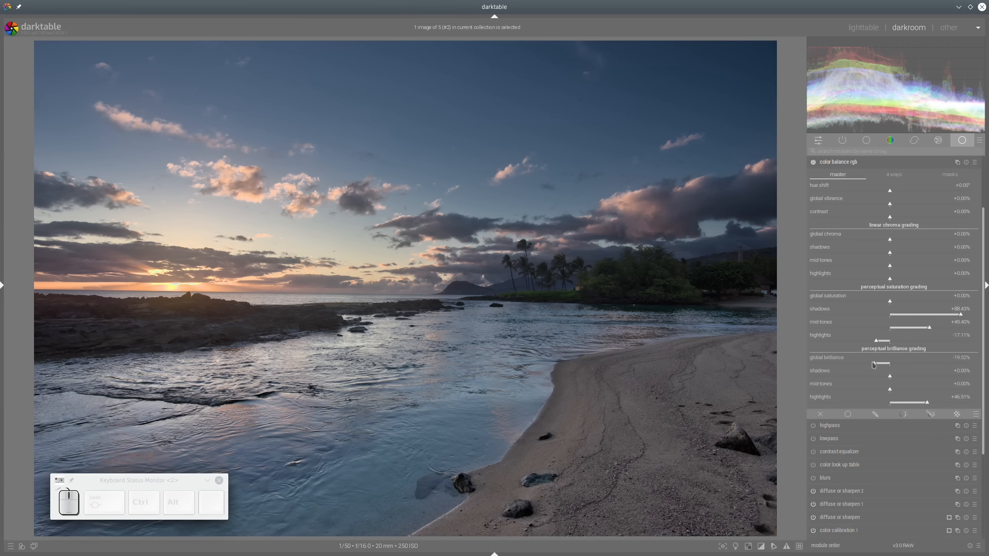
scroll(911, 352, up, 3)
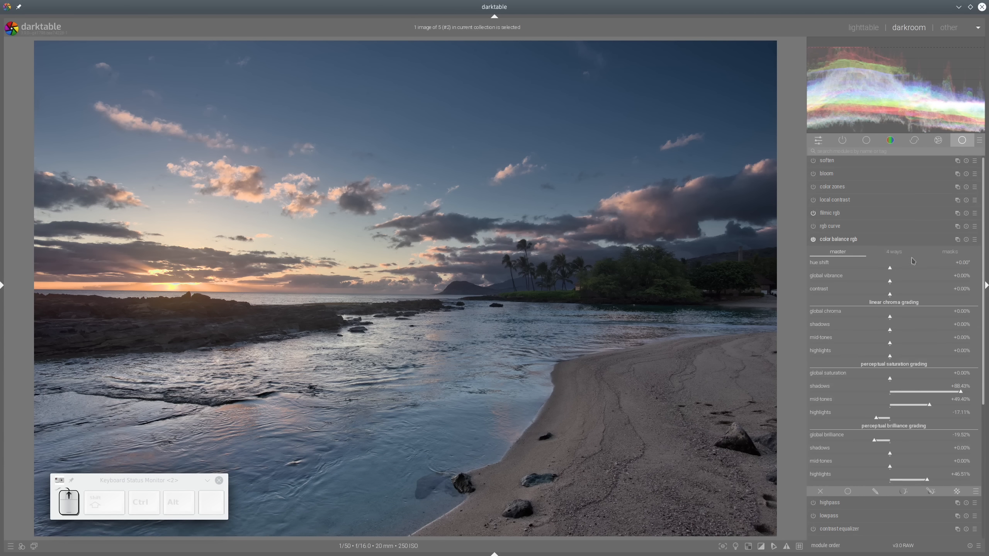
click(851, 242)
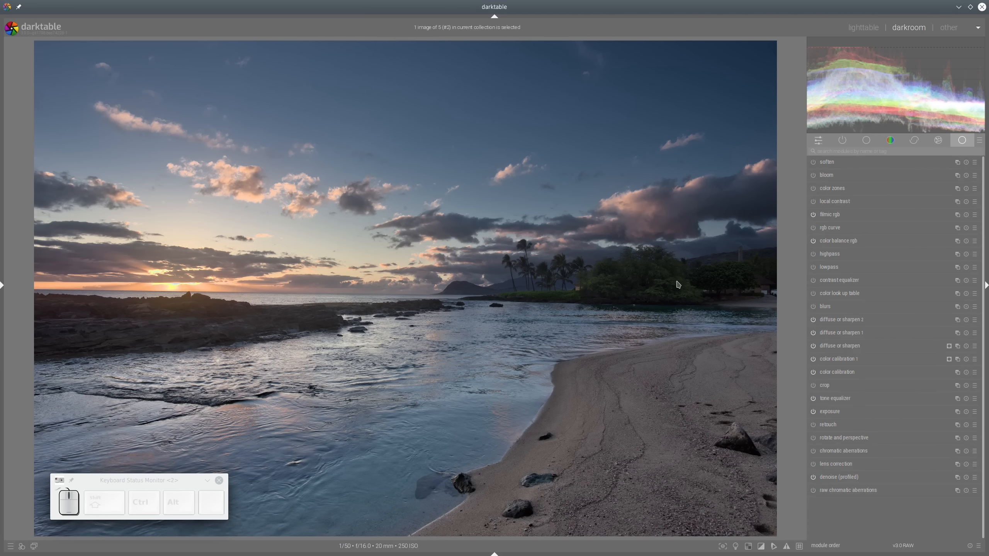
Step: In color balance rgb's linear chroma grading, set shadows to +51.81%, mid tones to +21.45% and highlights to -14.22%
click(853, 241)
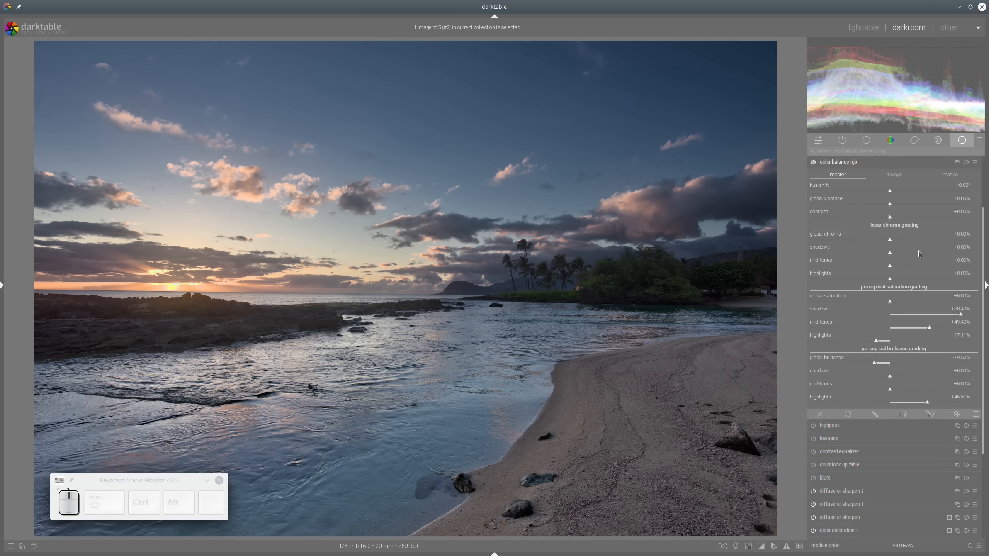
click(926, 252)
click(901, 265)
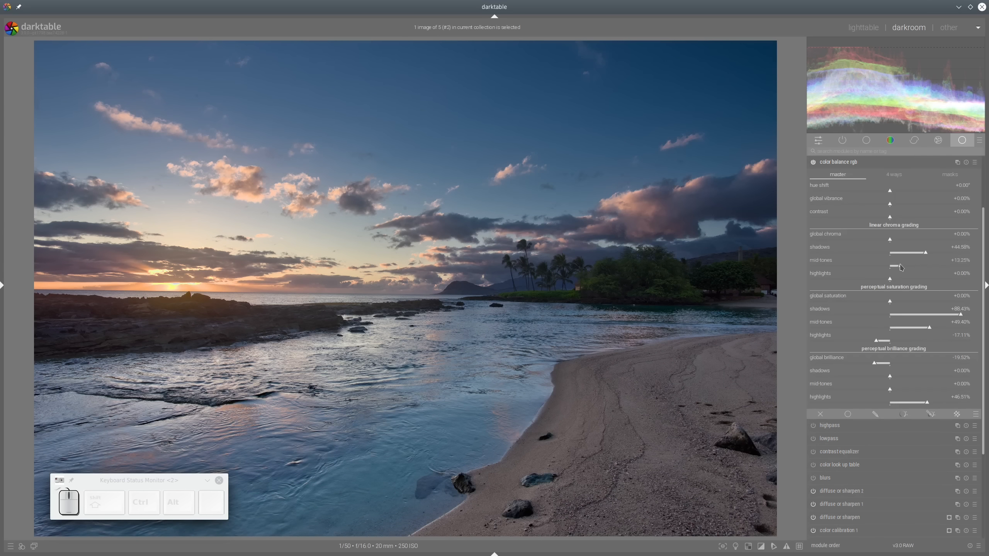
click(932, 252)
click(907, 266)
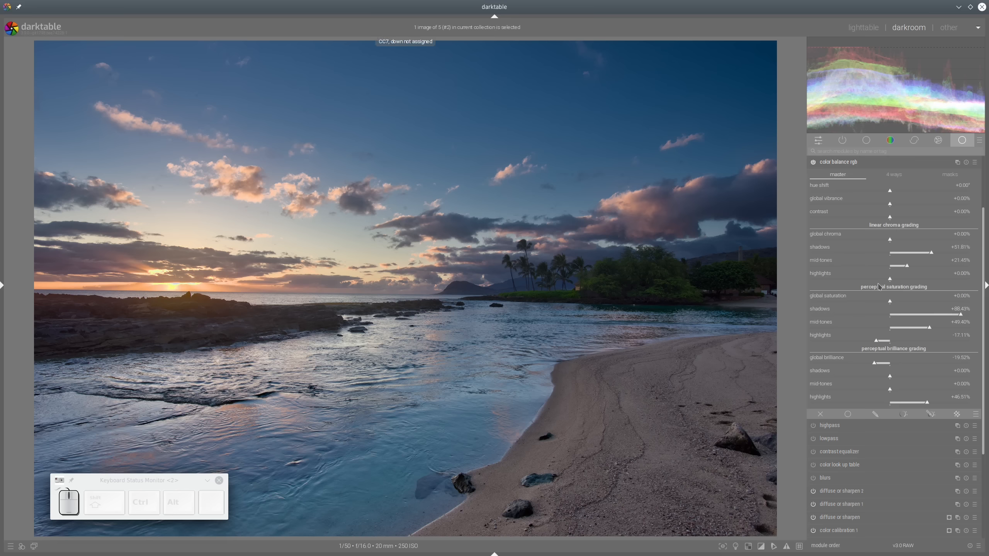
scroll(883, 282, down, 3)
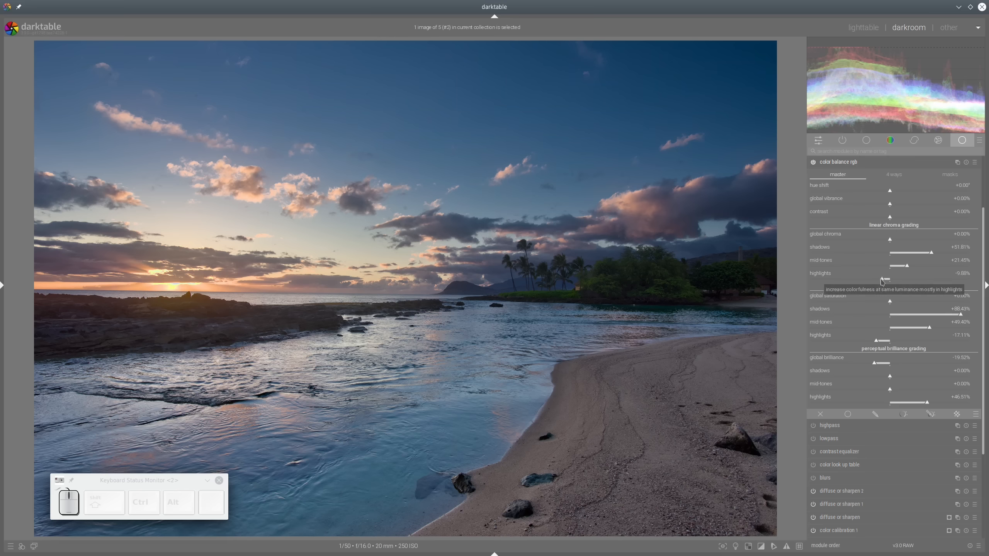
scroll(882, 282, down, 1)
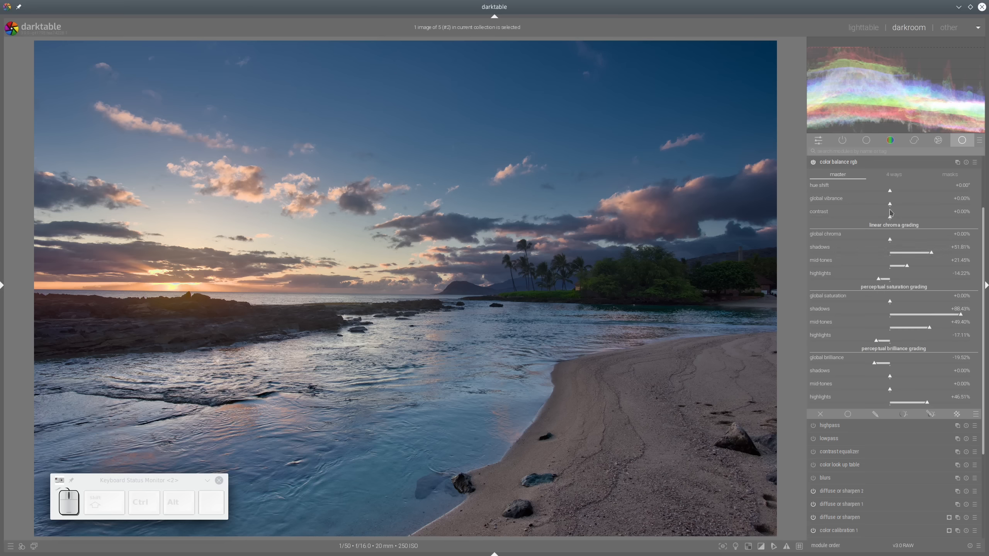
Step: Set color balance rgb's global vibrance to +27.59% and close its settings
click(919, 205)
click(927, 205)
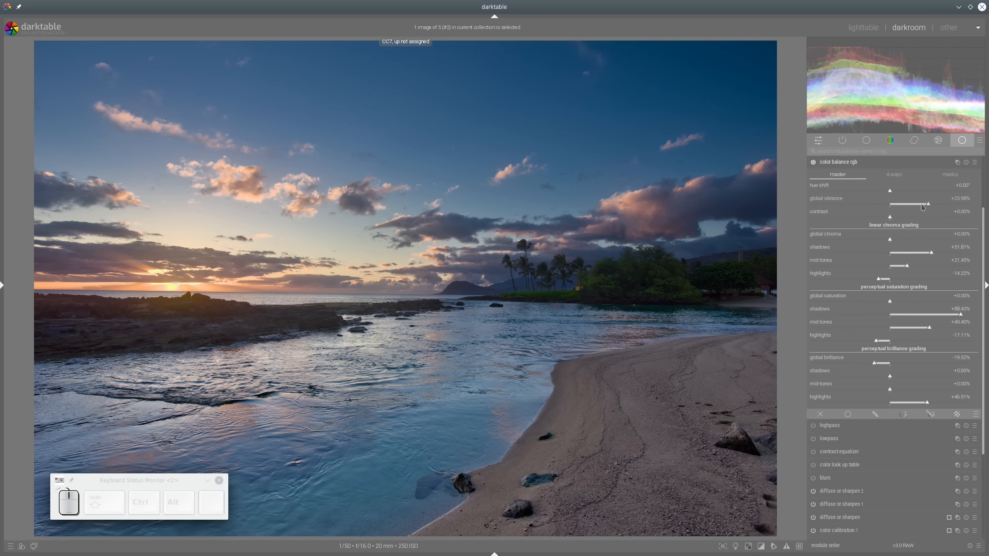
click(933, 205)
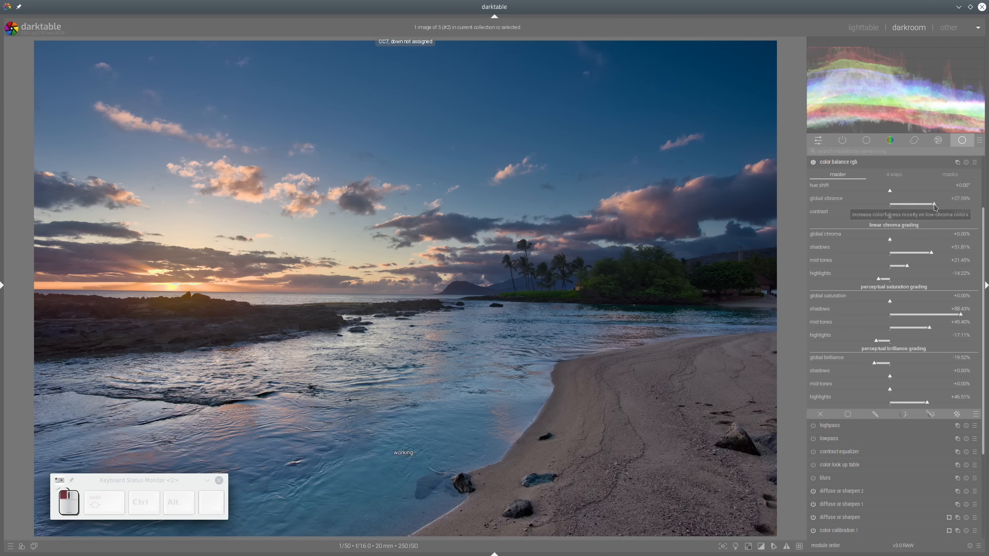
click(879, 165)
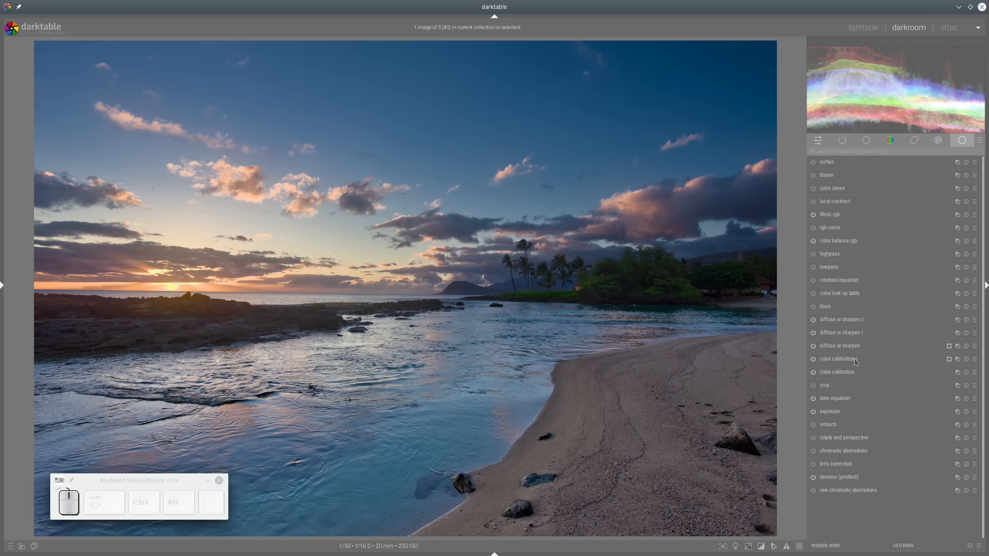
Step: In the masked color calibration 1, set colorfulness input B to about -0.431, raise input R slightly and close the module
click(847, 361)
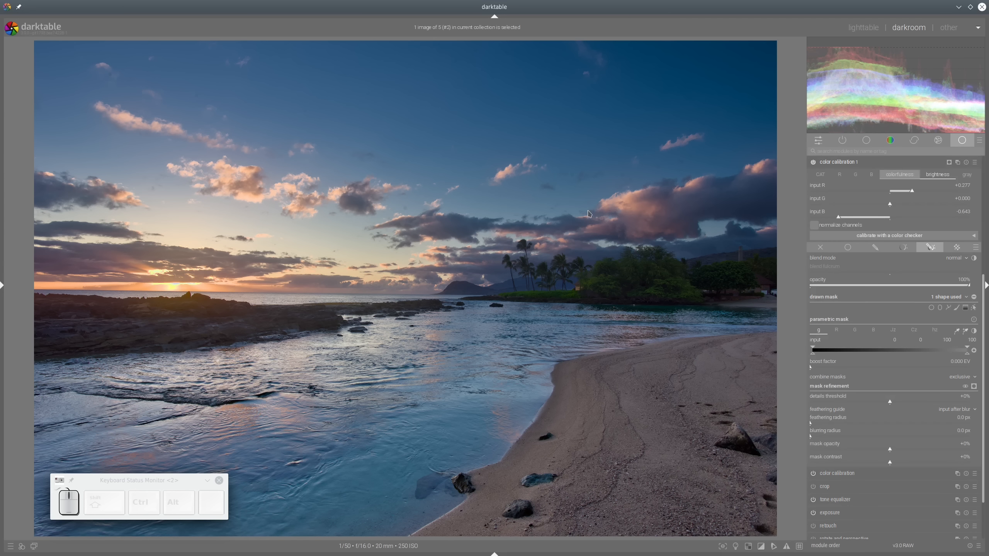
click(933, 175)
click(912, 179)
click(843, 220)
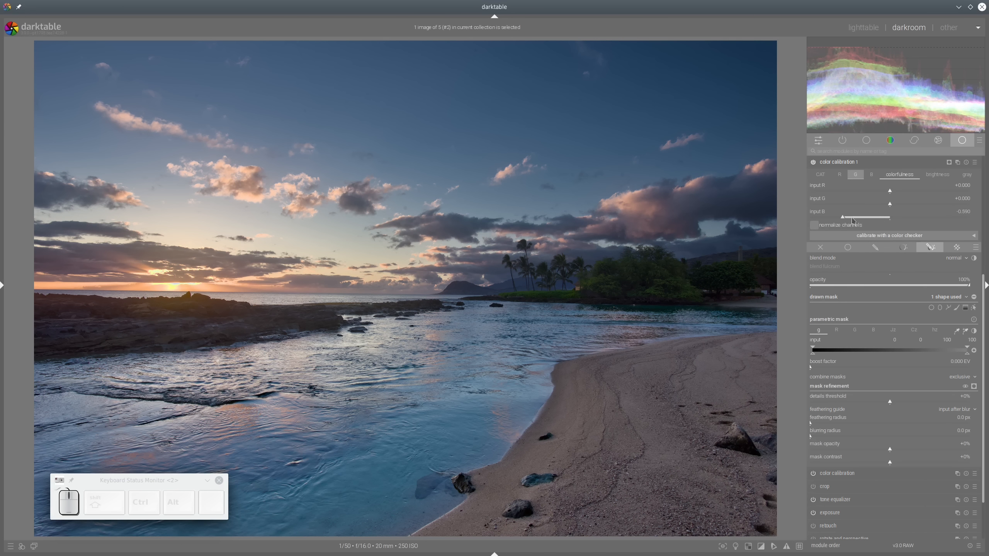
click(854, 220)
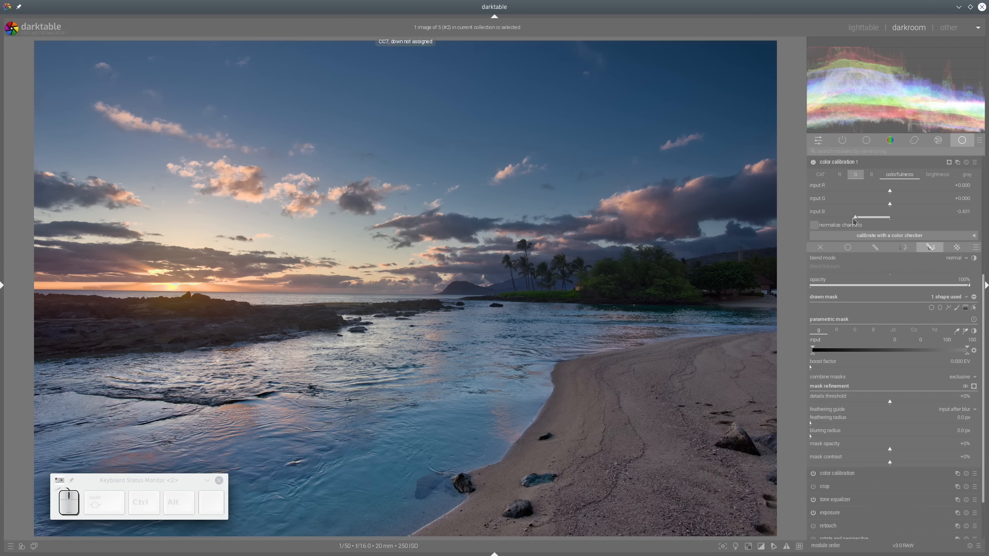
scroll(883, 207, down, 9)
scroll(874, 206, down, 1)
click(903, 192)
click(856, 163)
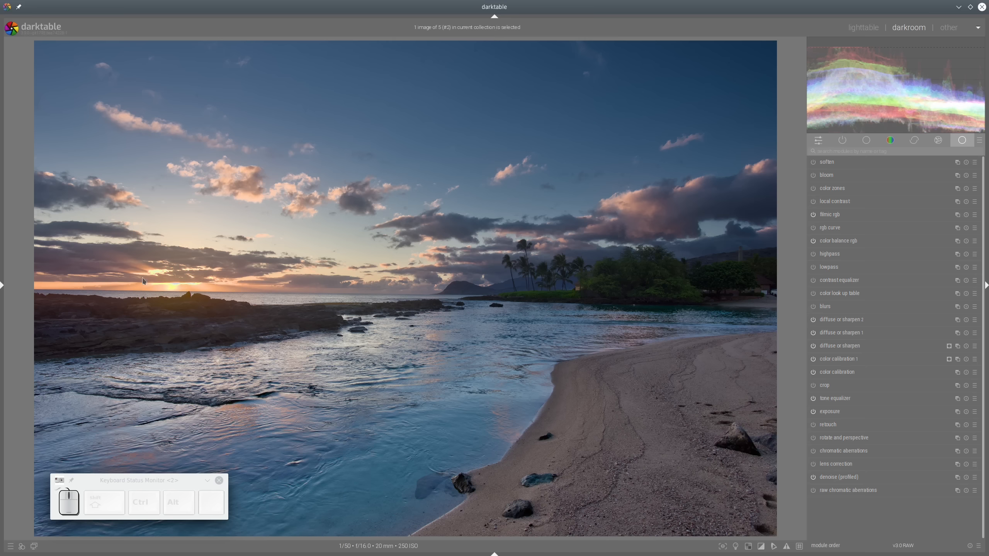
Step: Set highlight reconstruction for the sun area to reconstruct in LCh with a clipping threshold of about 1.16
scroll(137, 263, up, 5)
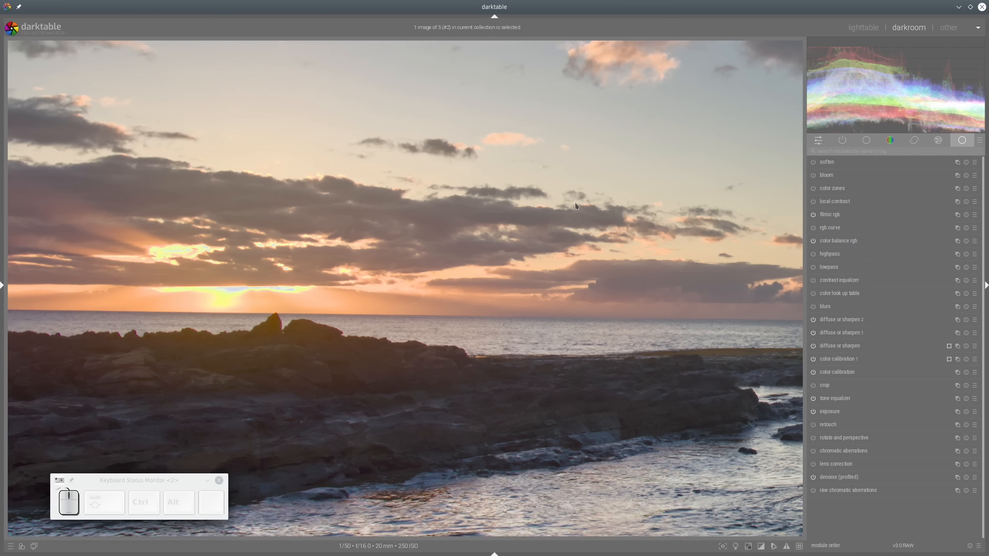
click(843, 141)
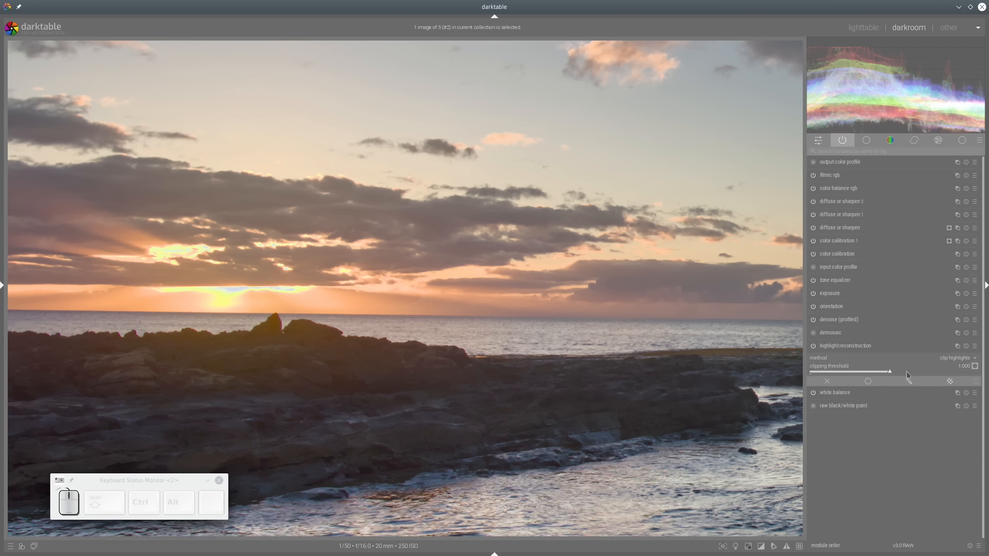
click(907, 372)
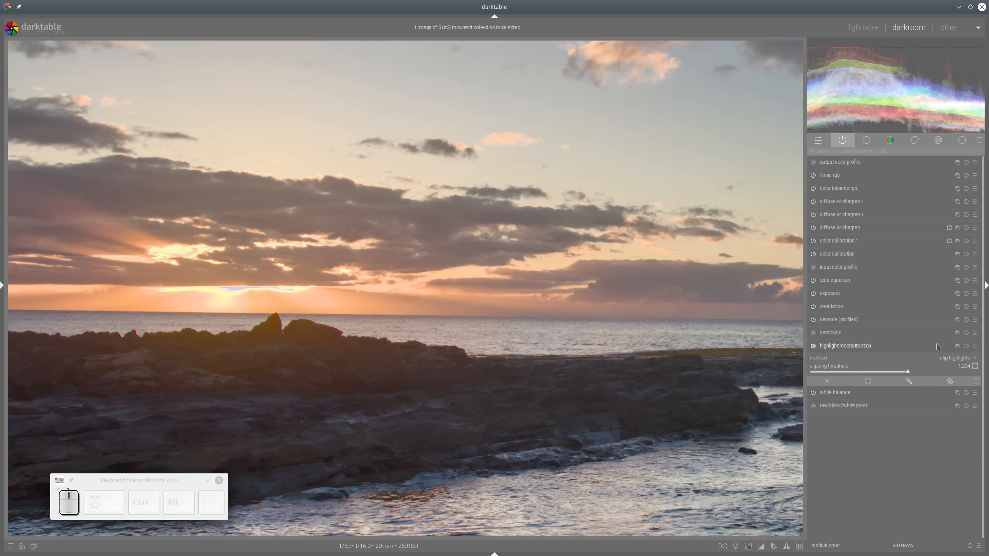
click(953, 359)
click(953, 365)
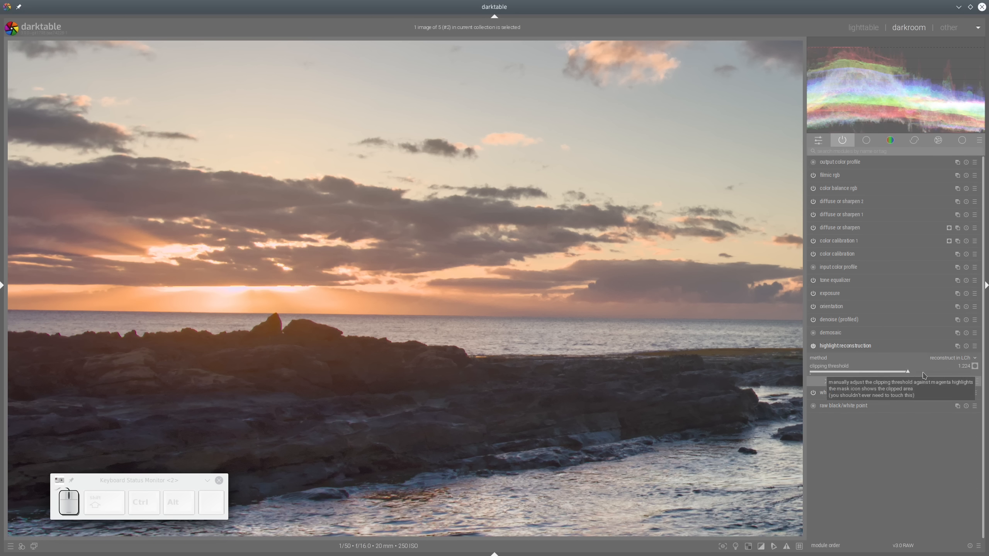
drag(918, 376, 903, 373)
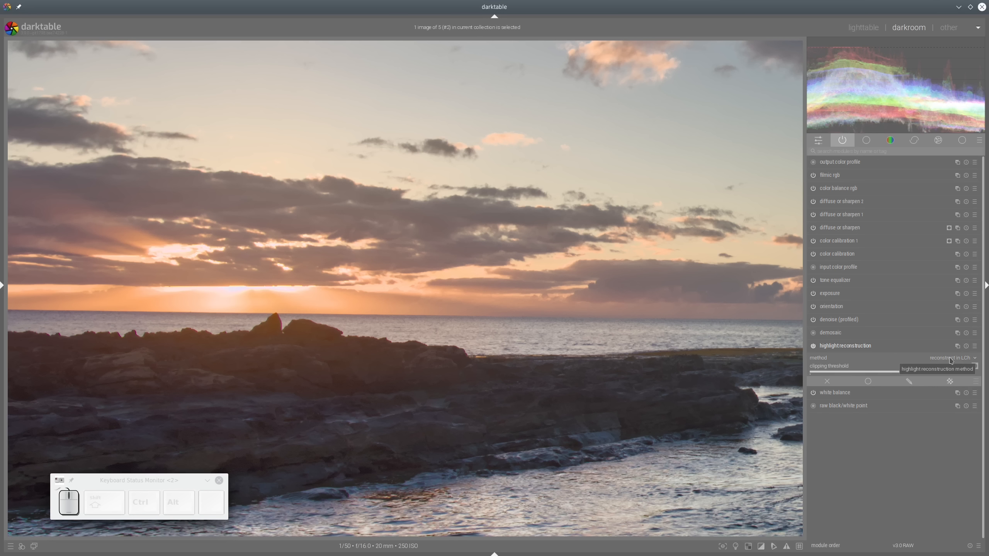
click(814, 346)
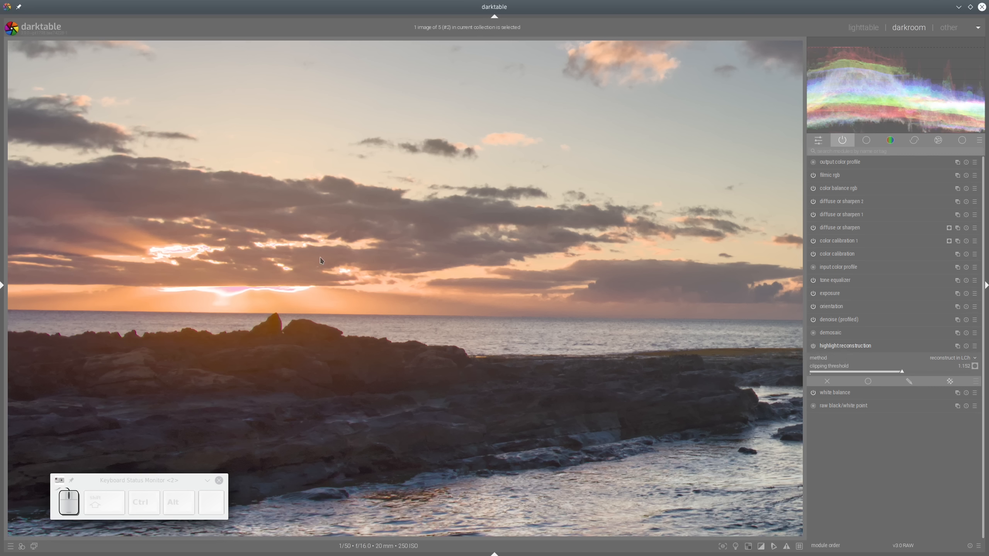
Step: Set filmic rgb's preserve chrominance option to luminance Y
click(837, 176)
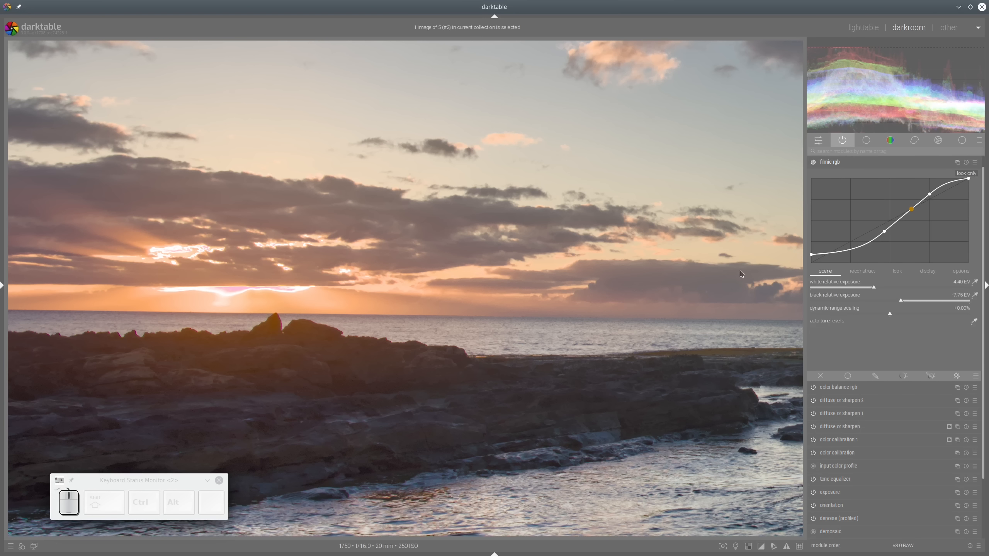
click(962, 273)
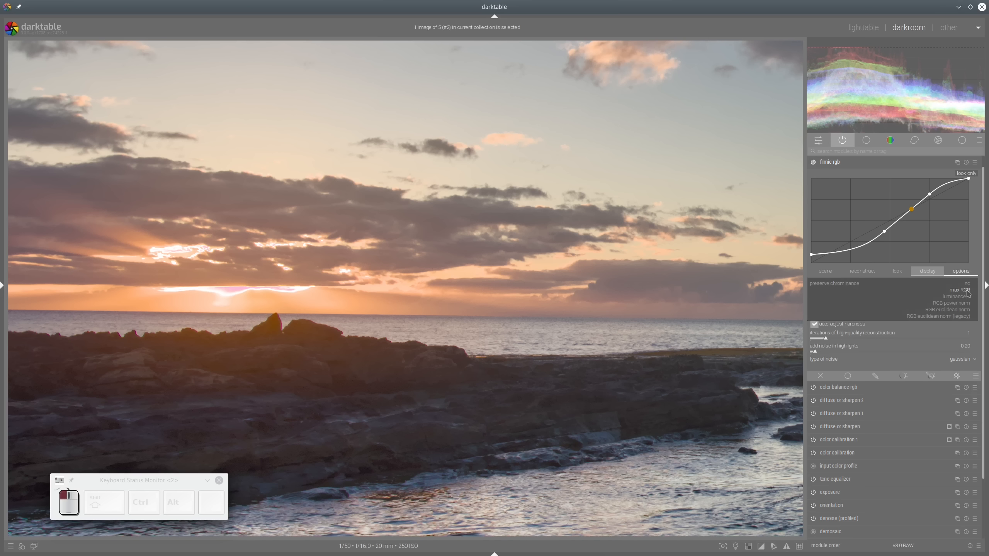
click(968, 292)
click(965, 297)
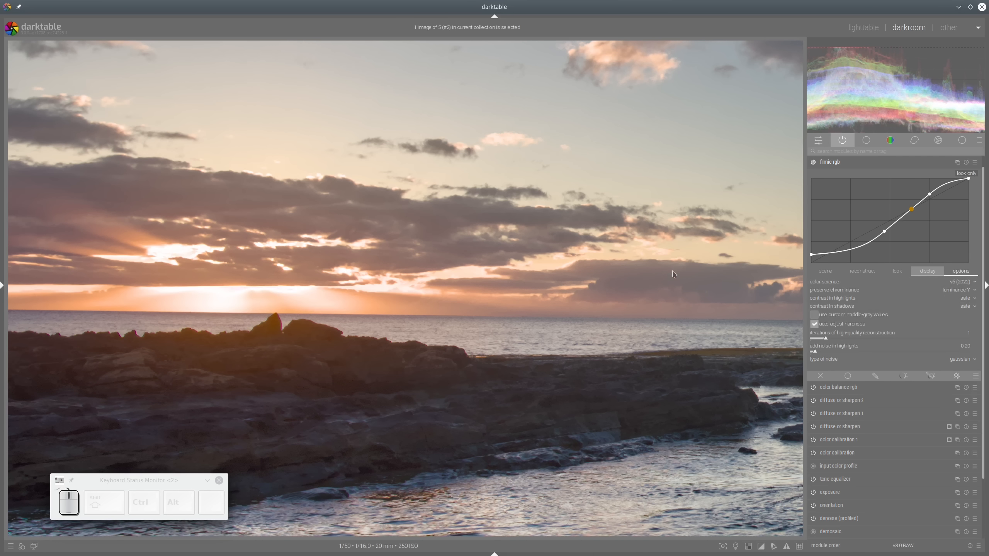
Step: Set filmic rgb's highlight reconstruction to a -1.49 EV threshold, 3.48 EV transition and about +86% structure/texture
key(space)
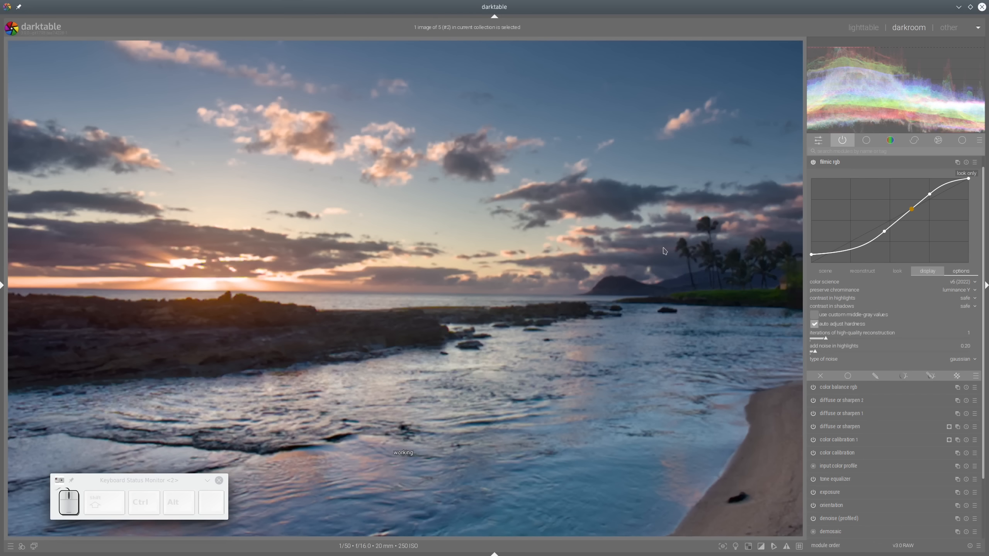
scroll(223, 276, up, 1)
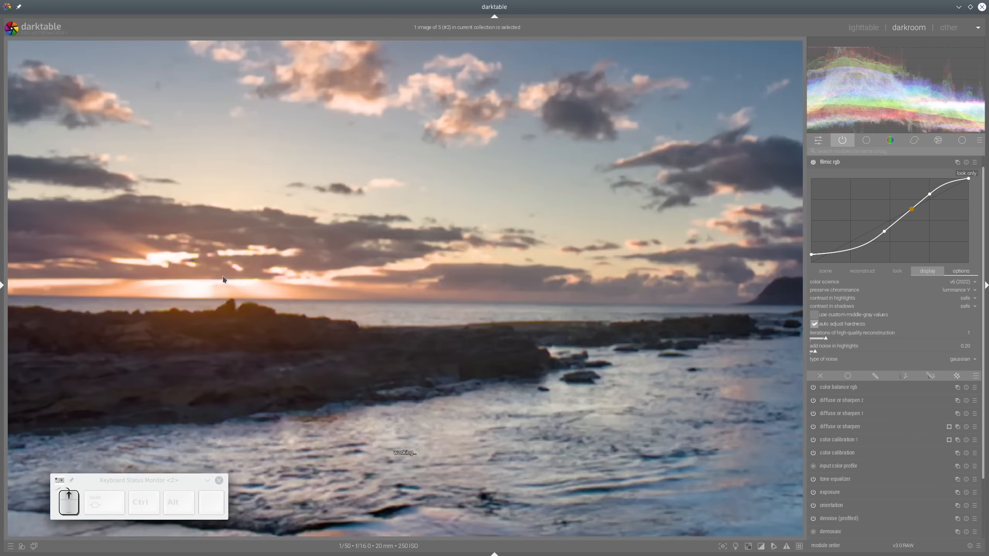
scroll(225, 281, up, 1)
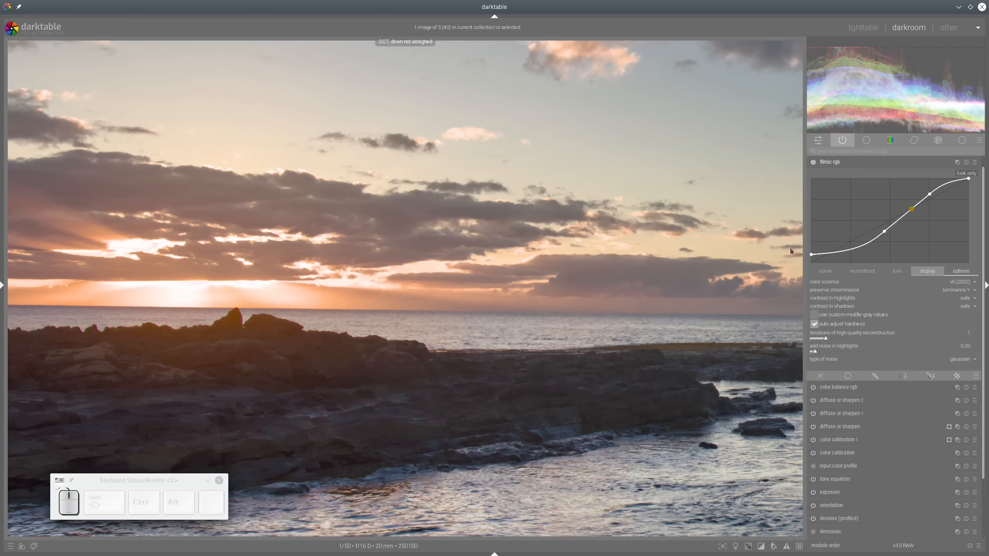
click(861, 274)
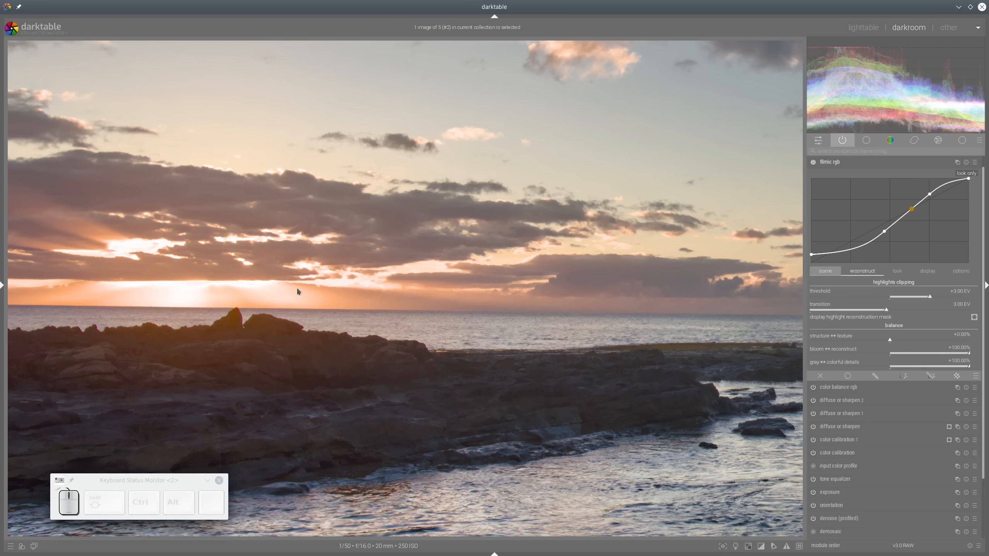
click(882, 314)
mouse_move(882, 314)
mouse_down()
mouse_move(869, 314)
mouse_move(900, 314)
mouse_move(879, 300)
mouse_up()
click(975, 317)
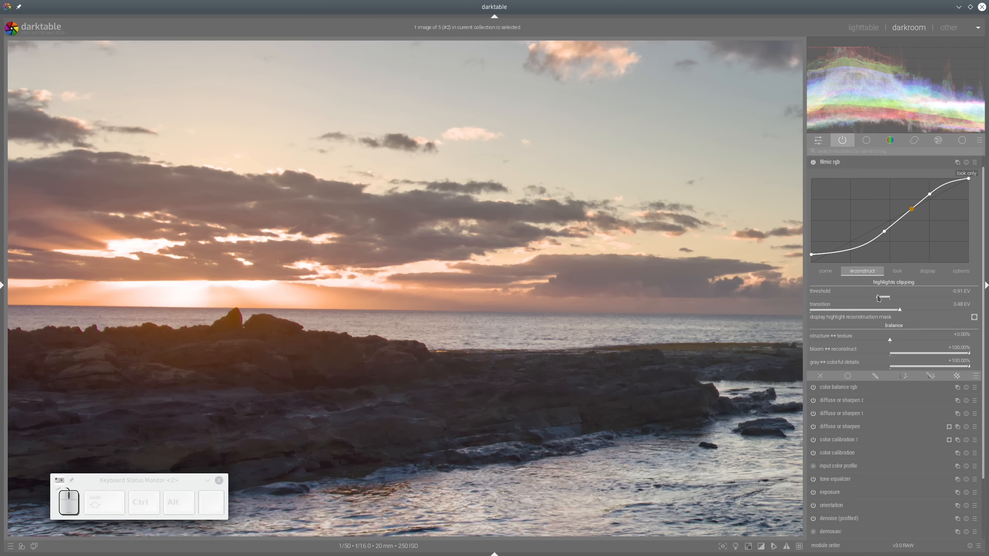
drag(879, 299, 872, 299)
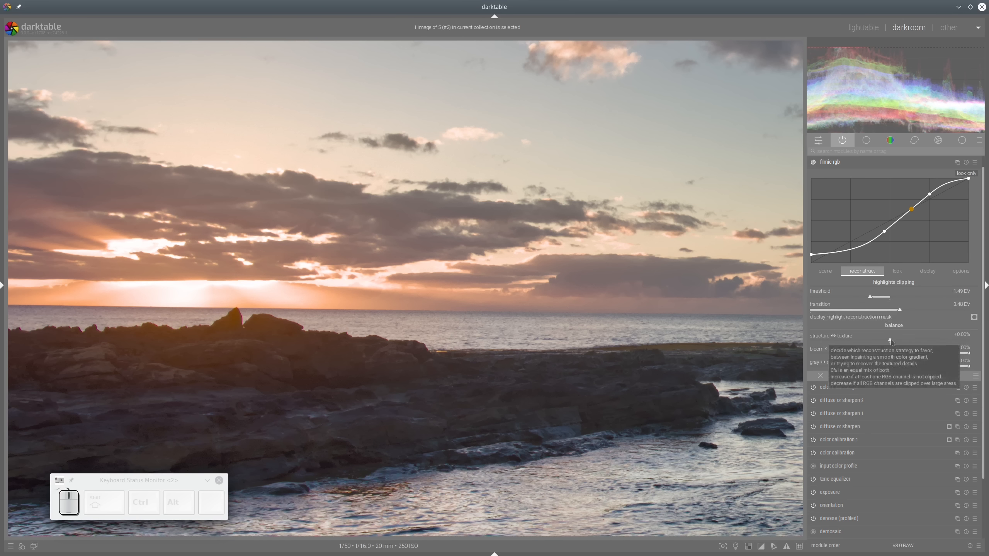
drag(892, 341, 959, 344)
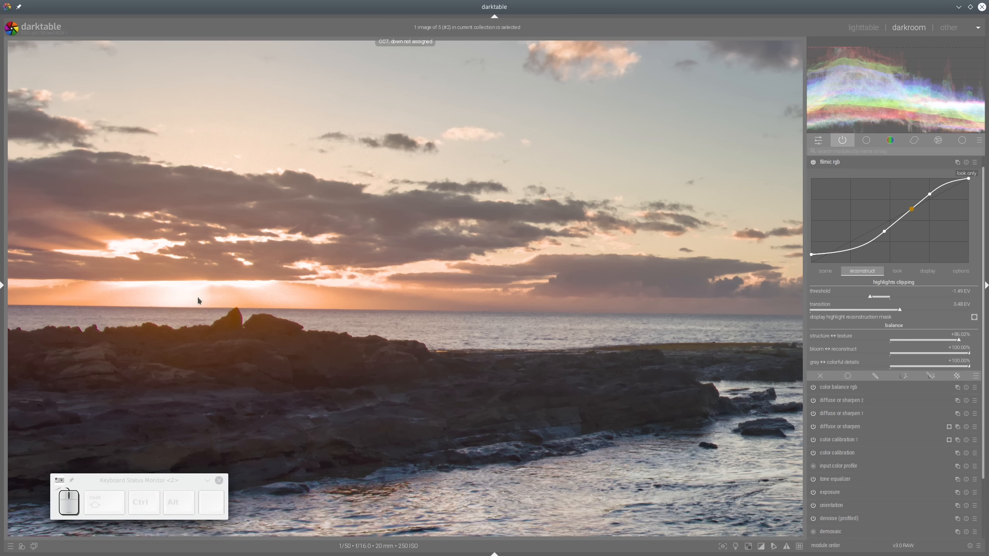
Step: Set filmic rgb's added noise in highlights to 0 and its high-quality reconstruction iterations to 2, and close the module
click(963, 272)
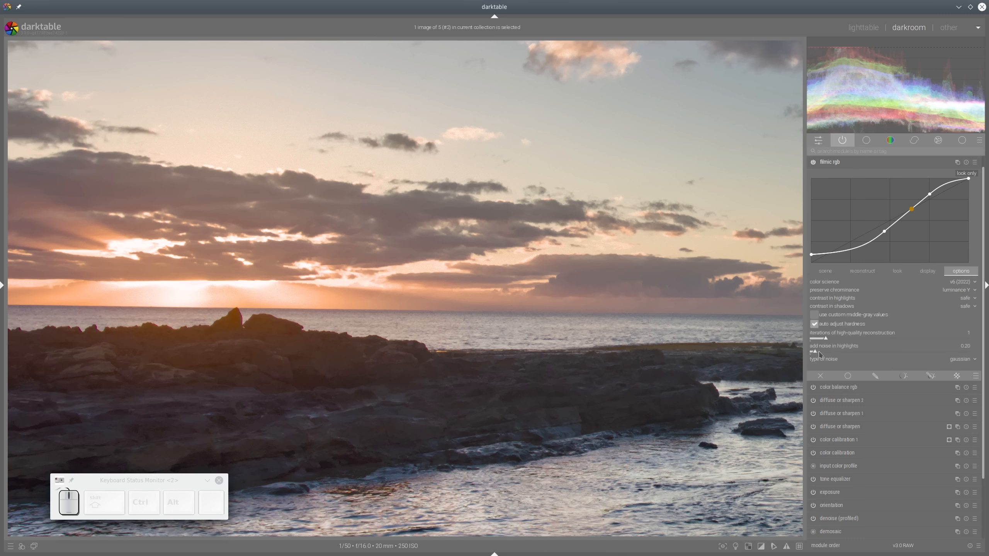
drag(815, 355, 746, 342)
drag(826, 342, 855, 341)
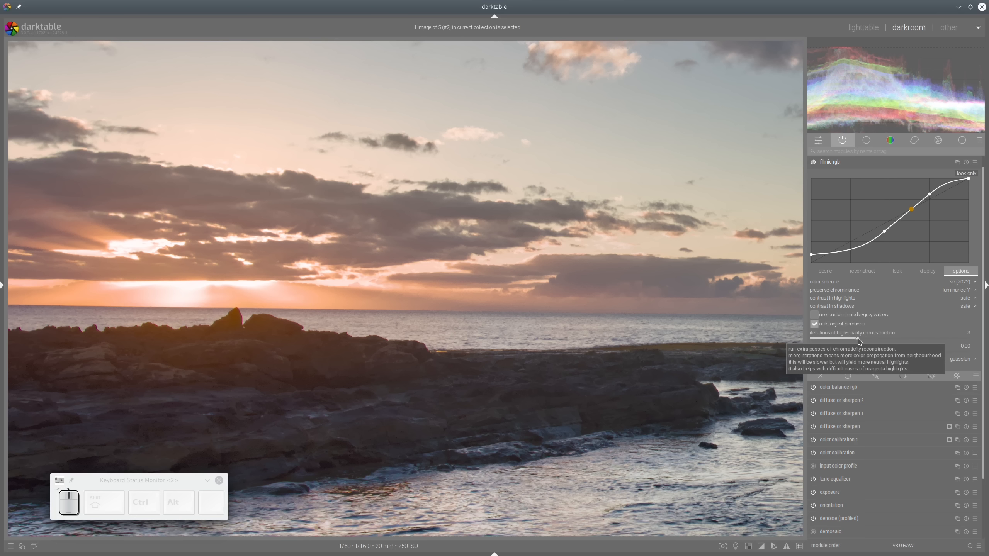
mouse_move(858, 340)
mouse_down()
mouse_move(934, 344)
mouse_move(841, 345)
mouse_up()
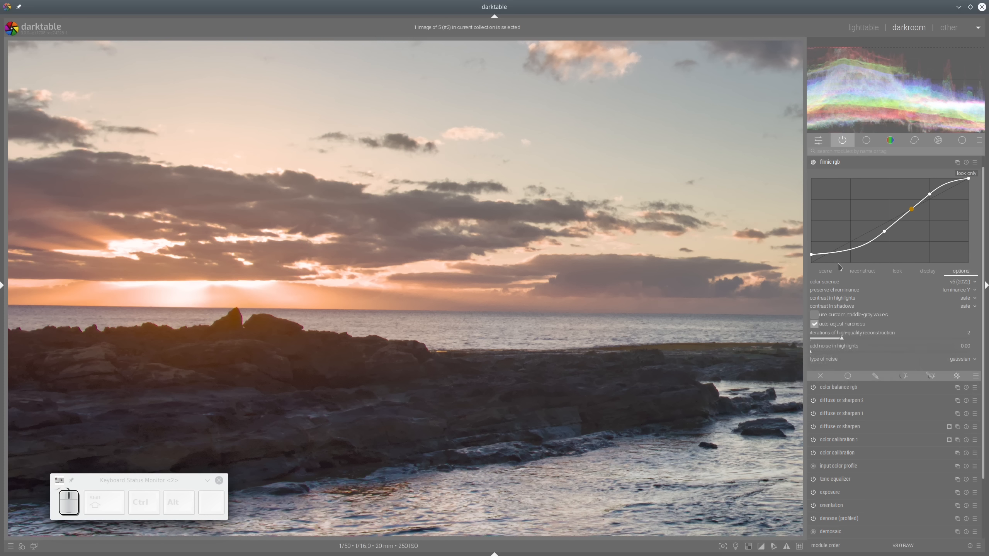
scroll(421, 272, down, 1)
scroll(427, 266, down, 4)
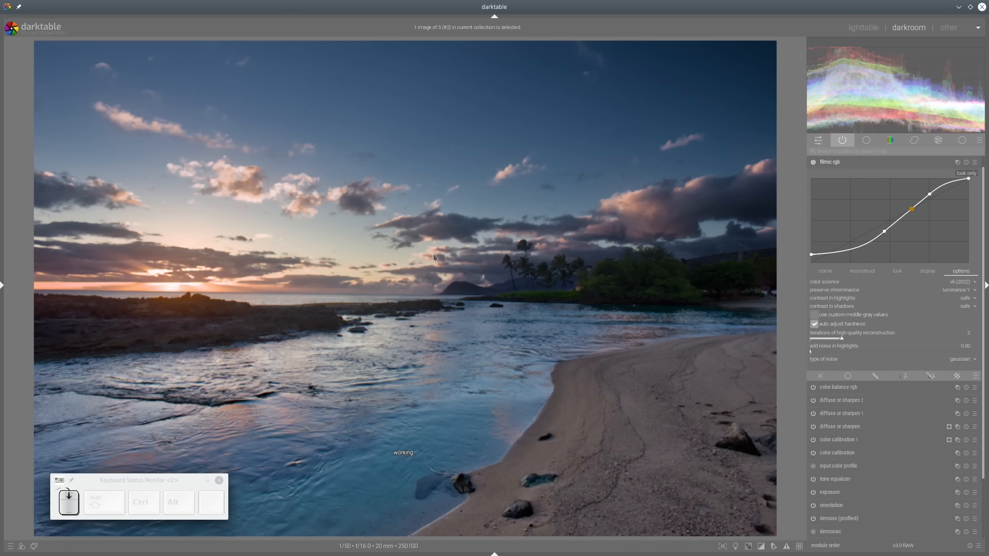
click(813, 166)
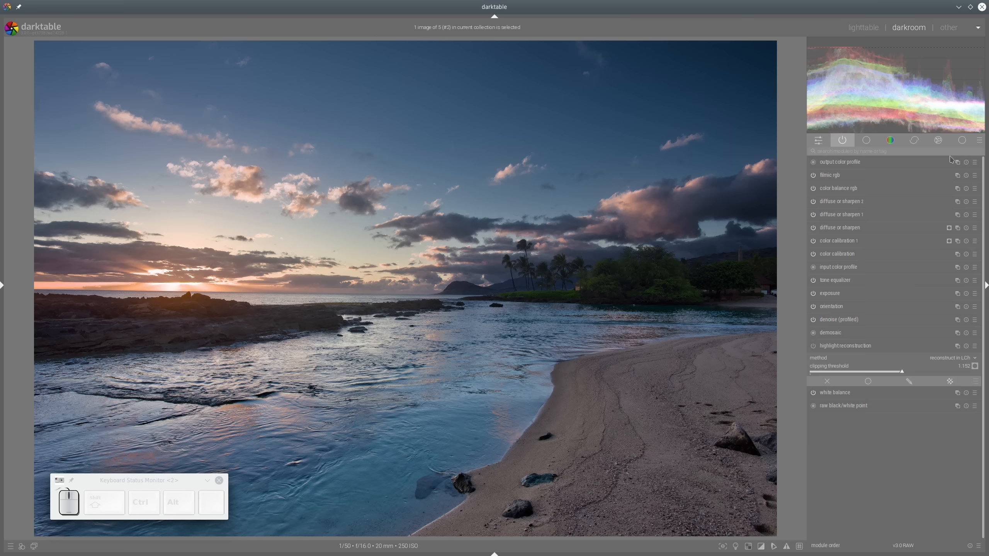
Step: Lower the overall exposure module to about +1.3 EV and close its settings
click(962, 141)
click(825, 410)
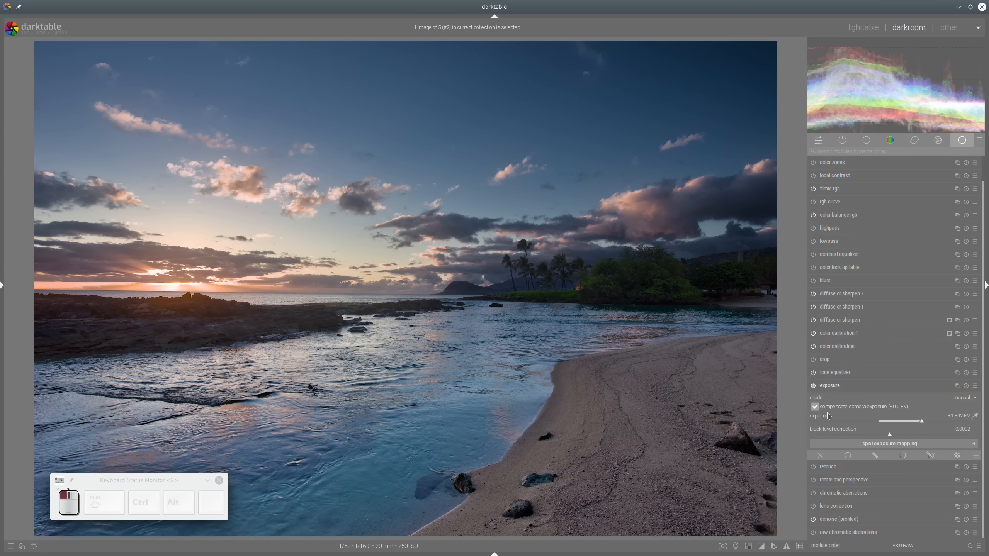
click(913, 423)
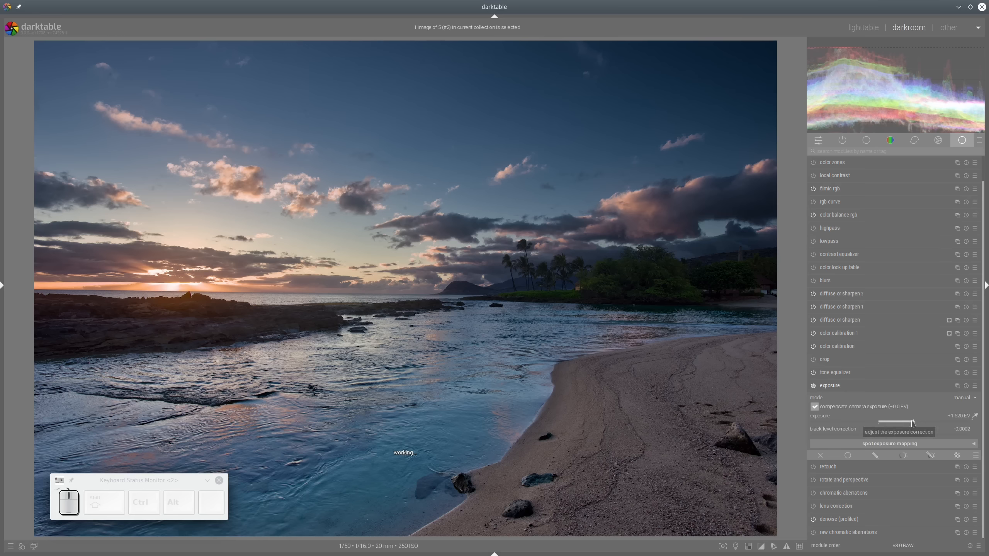
scroll(916, 423, down, 3)
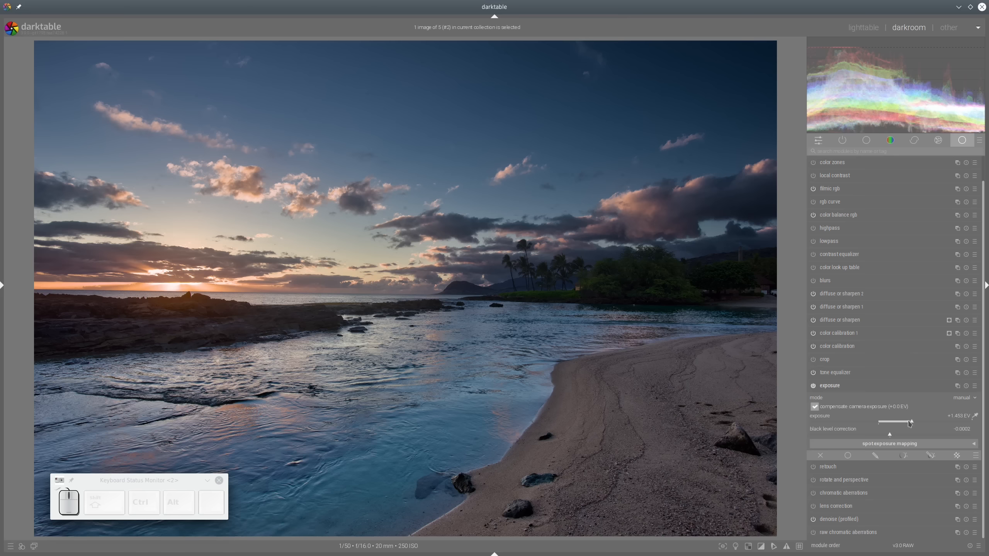
click(909, 424)
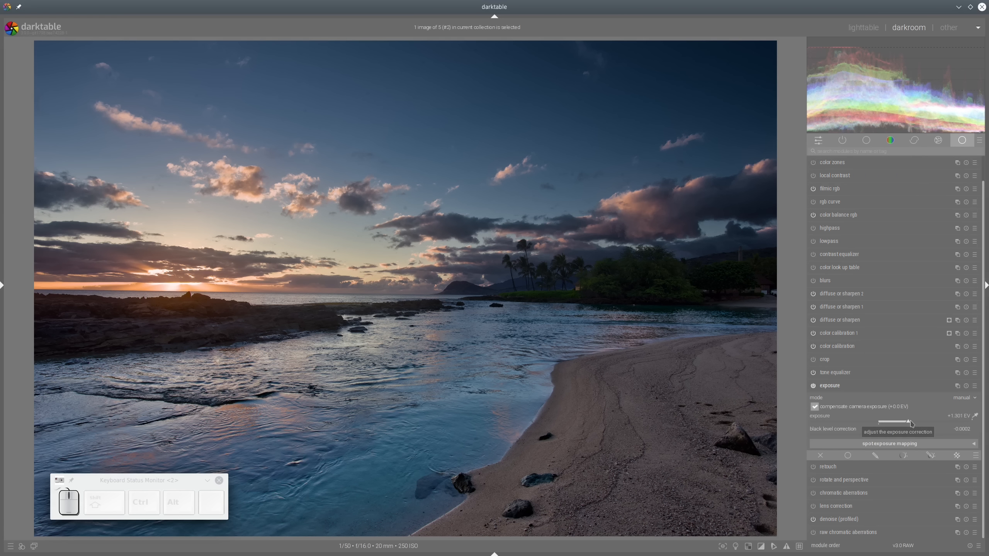
click(853, 387)
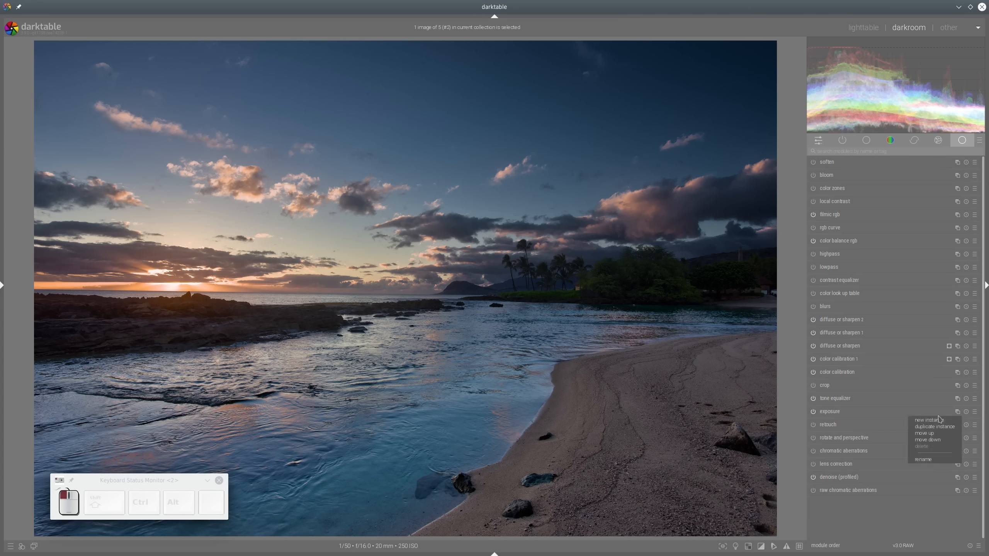
Step: Create a new instance of the exposure module and enable a drawn and parametric mask on it
click(958, 412)
click(929, 420)
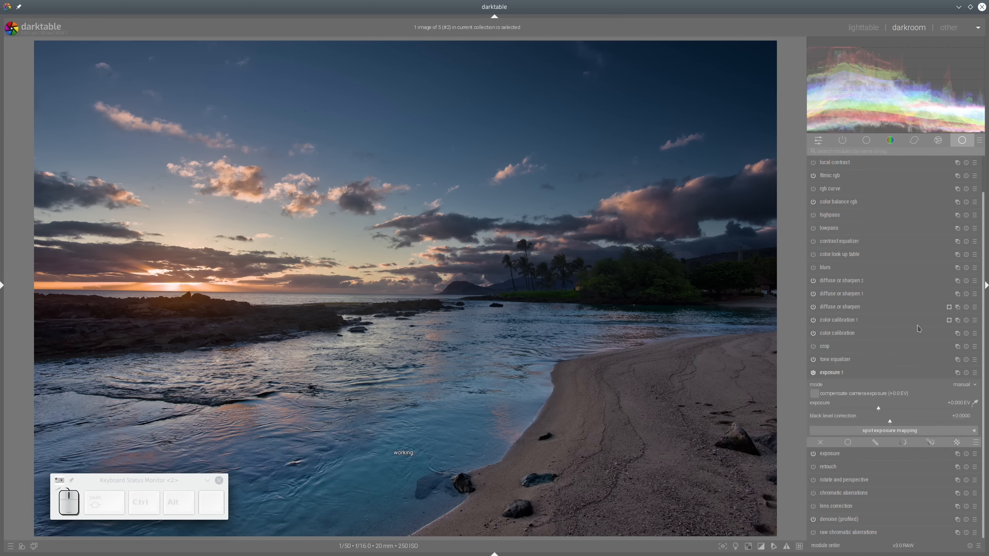
click(930, 443)
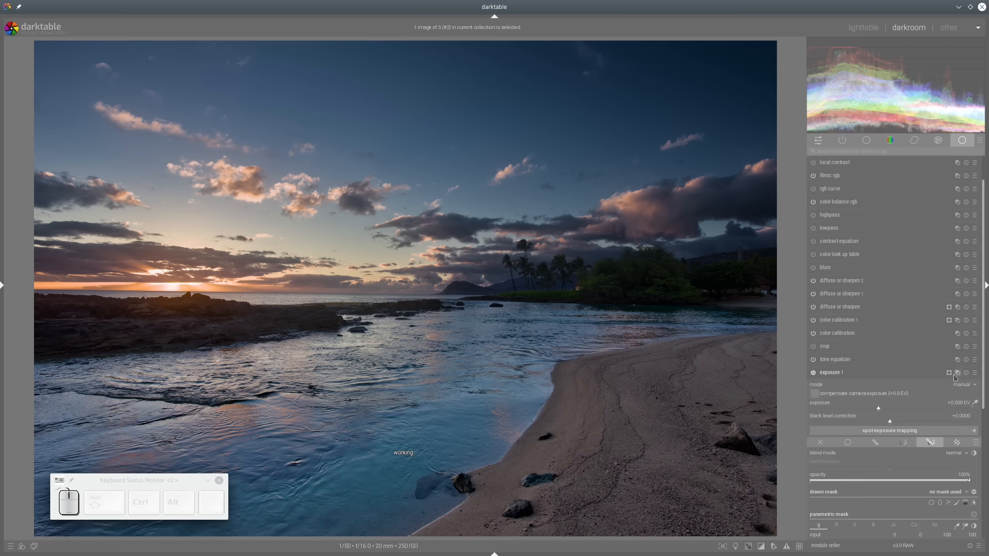
Step: Draw a four-node path mask around the trees on the far shore, shrink it, and reposition it to follow the tree line
click(949, 387)
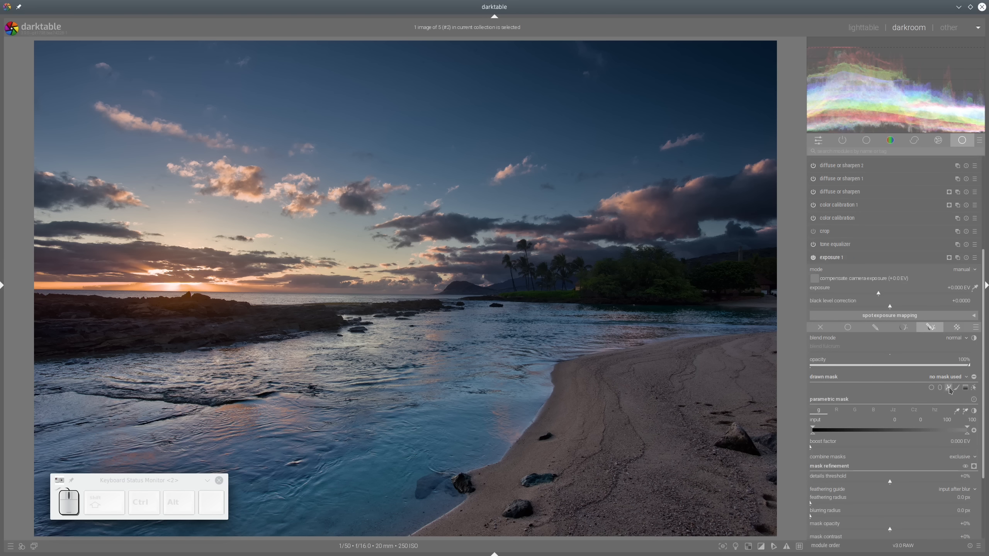
click(505, 277)
click(732, 214)
click(783, 258)
click(584, 291)
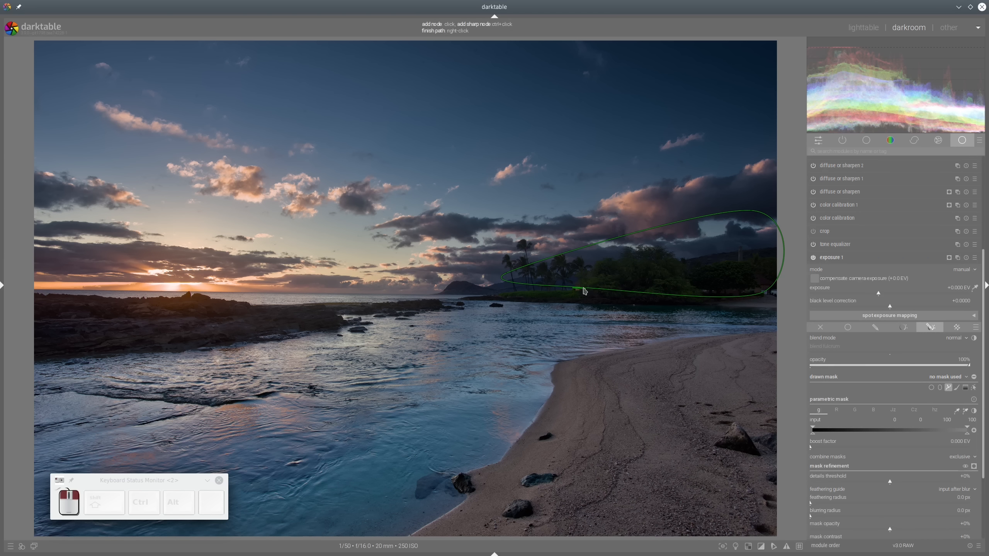
right_click(584, 291)
shift+scroll(667, 261, down, 2)
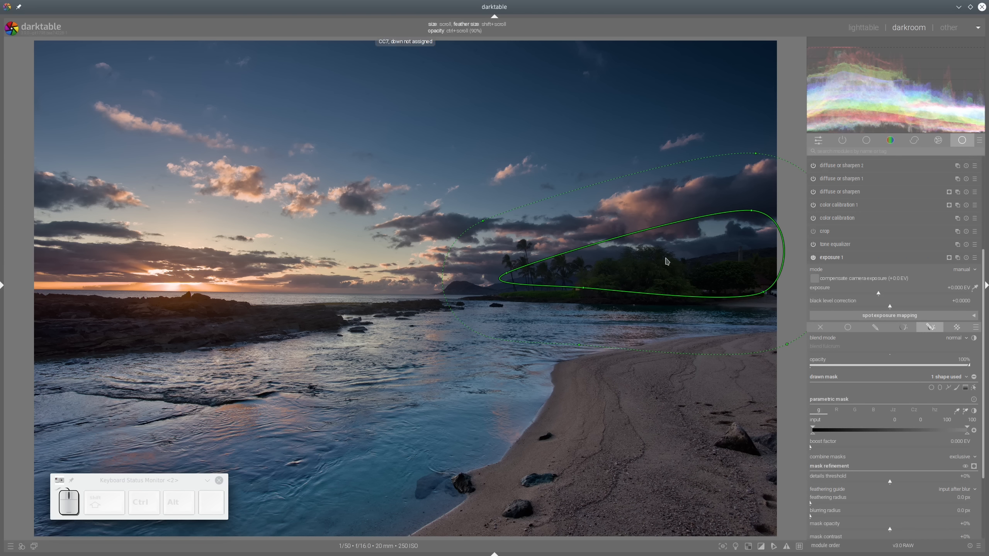
scroll(669, 261, down, 5)
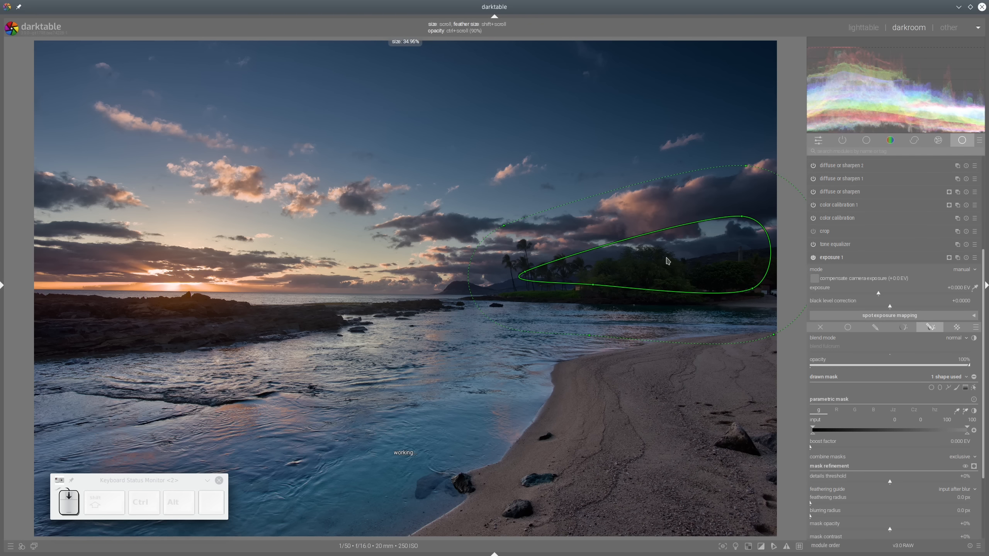
drag(673, 265, 677, 273)
drag(554, 283, 520, 287)
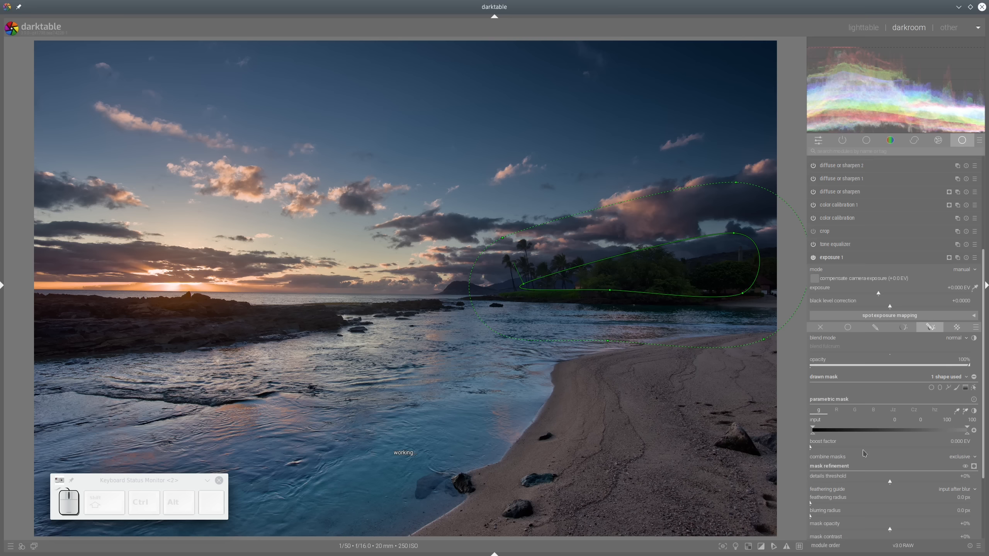
Step: Set the masked exposure instance to +1.333 EV and its feathering radius to about 152 px, and hide the mask outline
scroll(856, 443, down, 5)
click(875, 407)
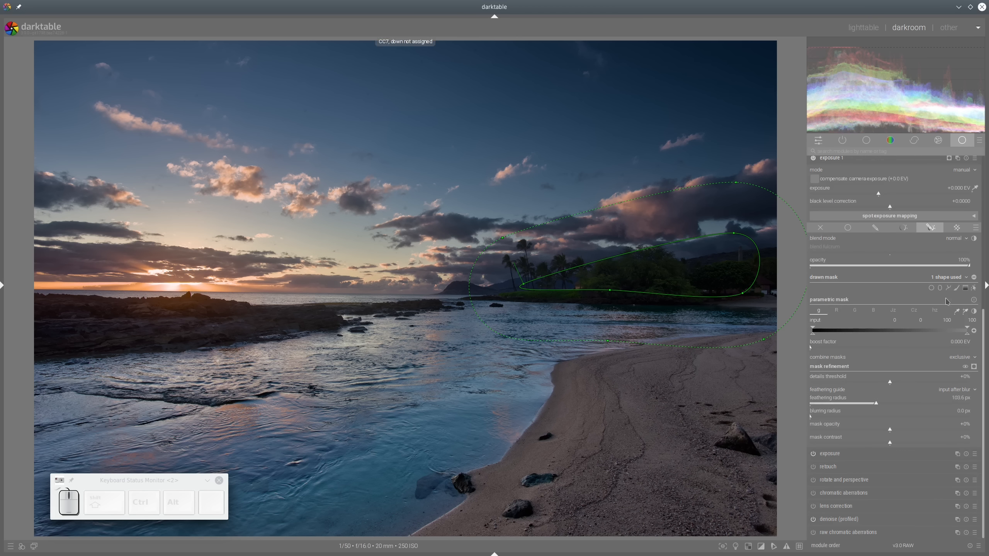
click(901, 193)
click(909, 194)
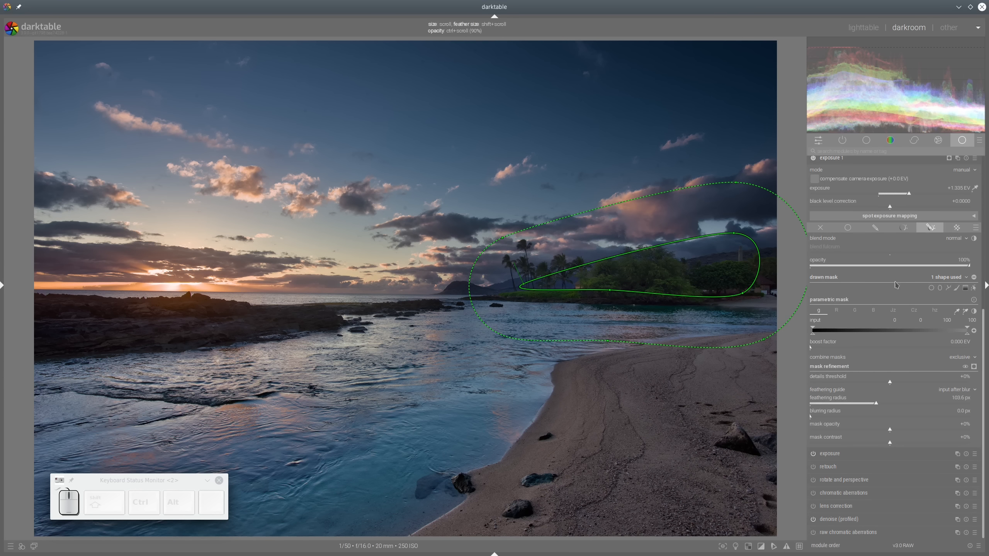
click(906, 404)
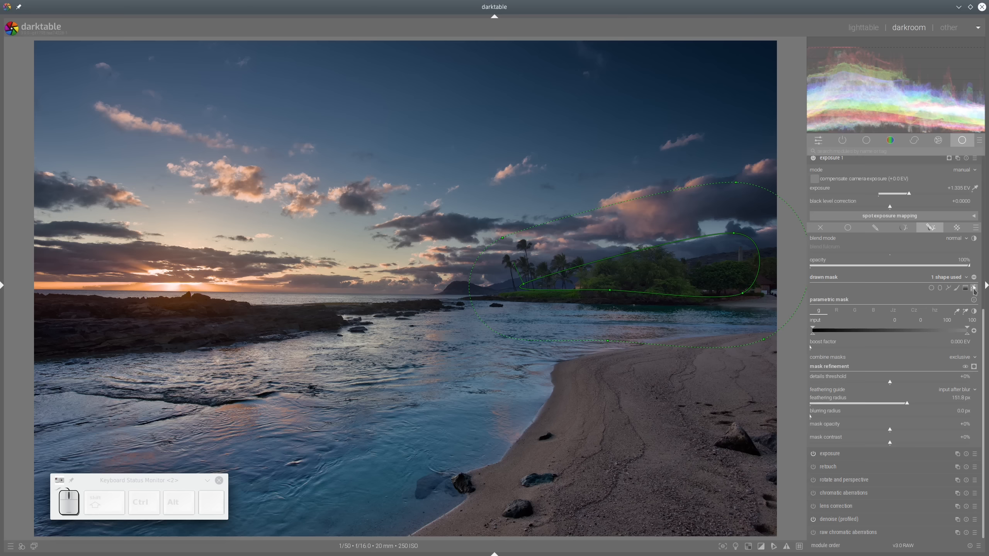
click(974, 289)
click(974, 289)
scroll(938, 278, up, 5)
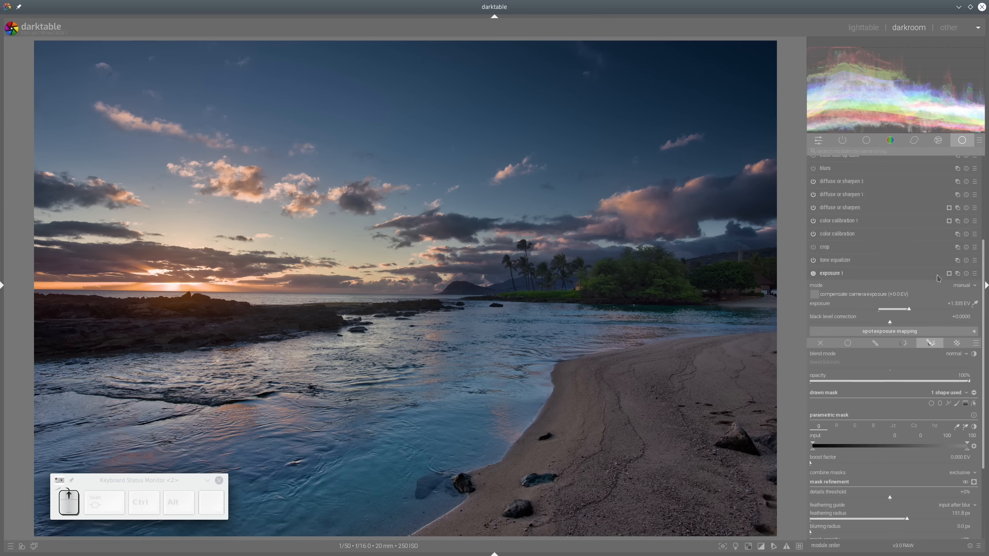
Step: Compare the seascape with and without the second exposure instance, and collapse that module
click(813, 274)
click(813, 273)
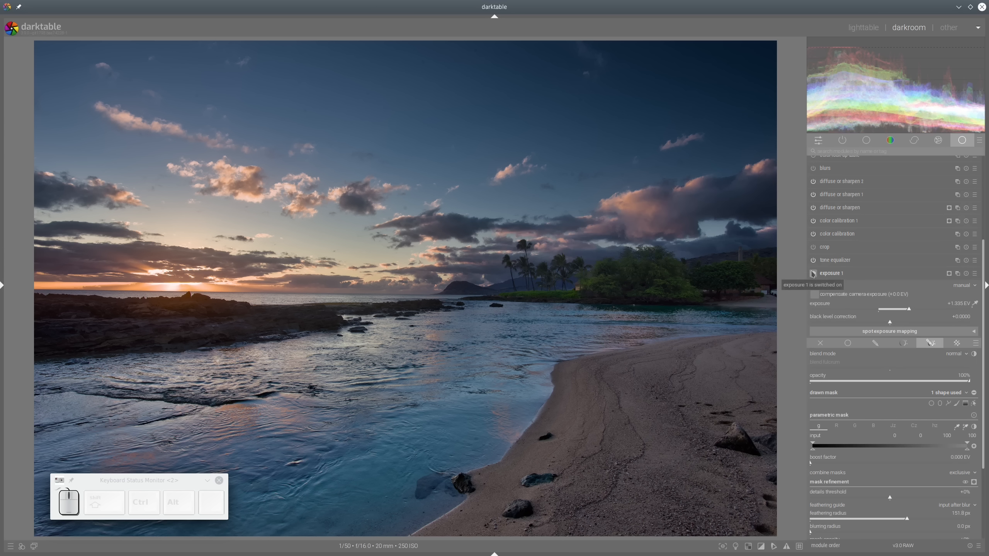
click(856, 272)
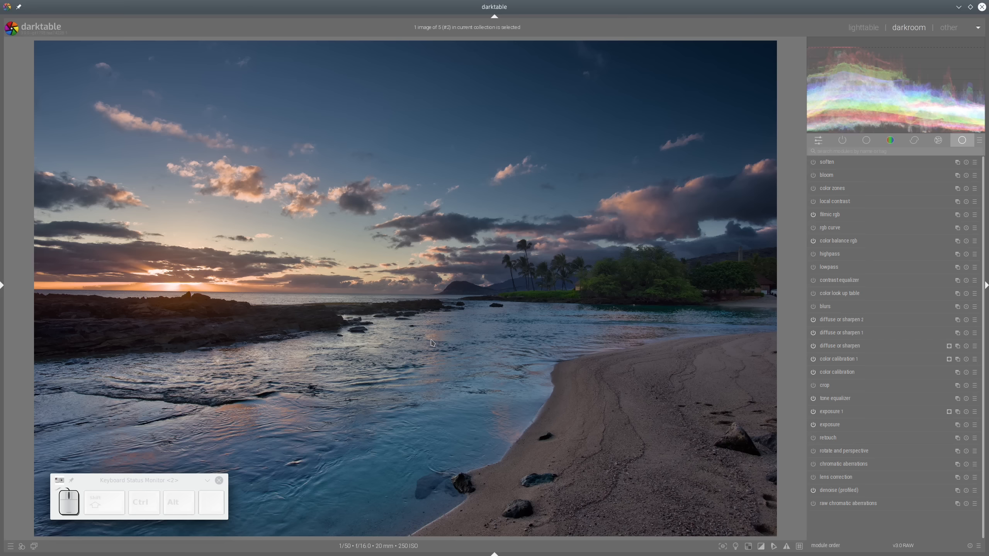
Step: Show the edit history, take a snapshot at history step 7 (color calibration), and restore the latest state, step 37 (exposure 1)
key(ctrl+shift+l)
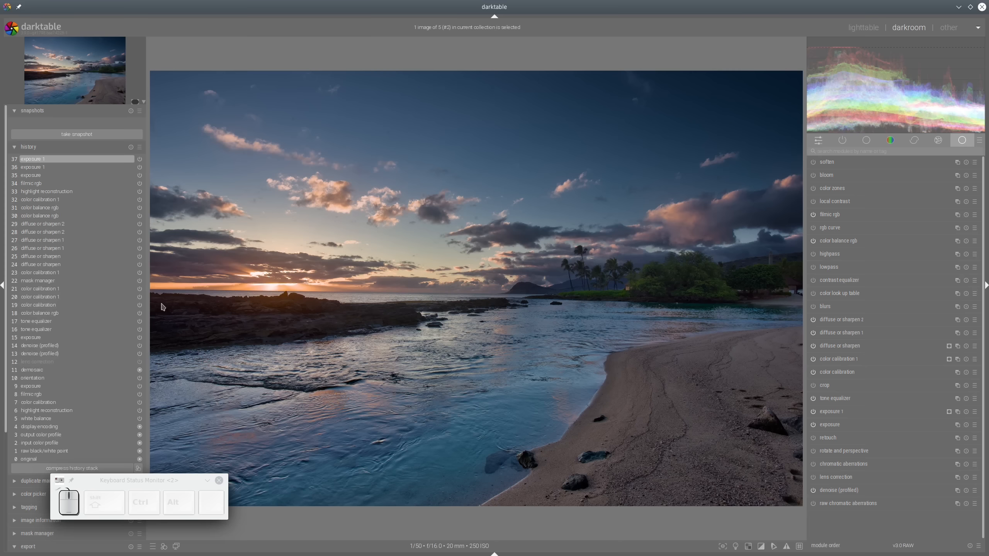
click(42, 405)
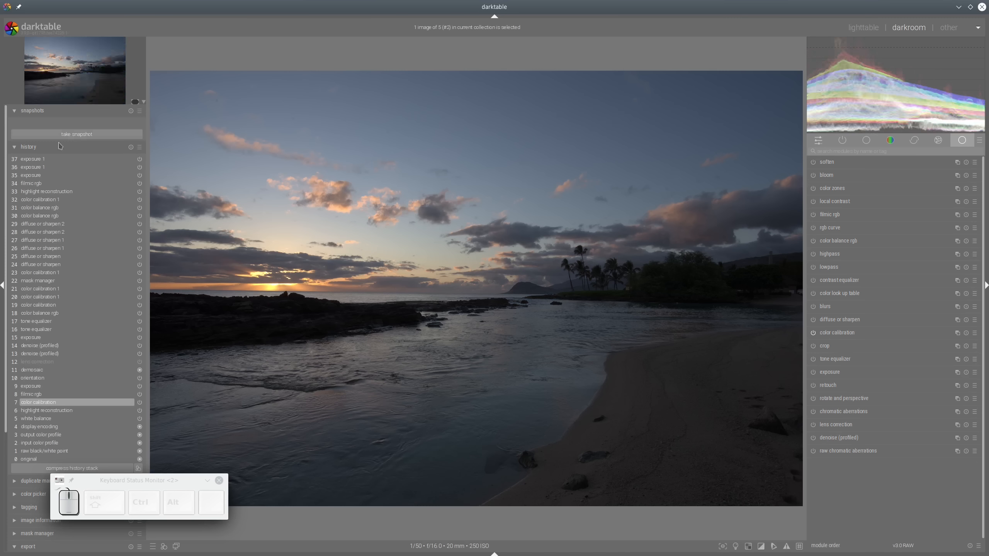
click(49, 133)
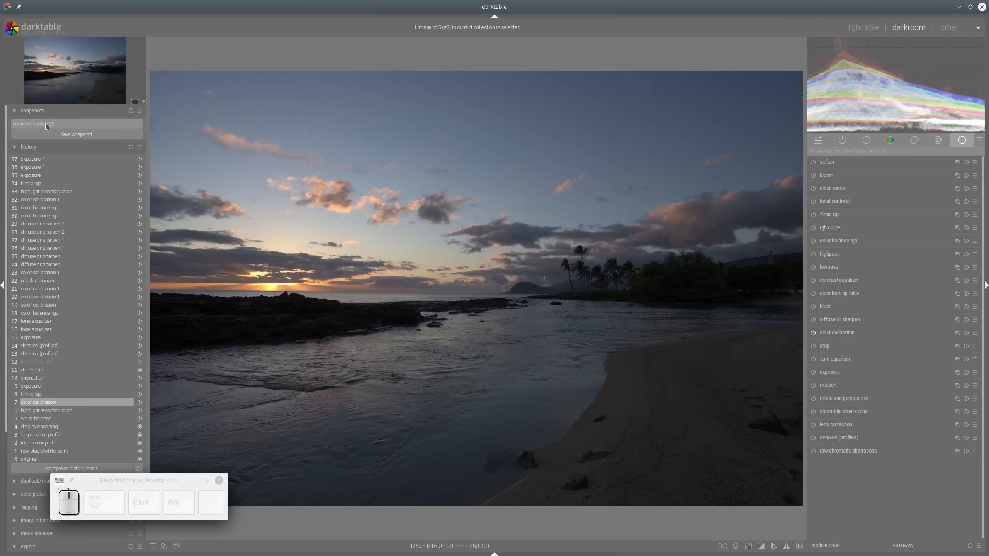
click(33, 158)
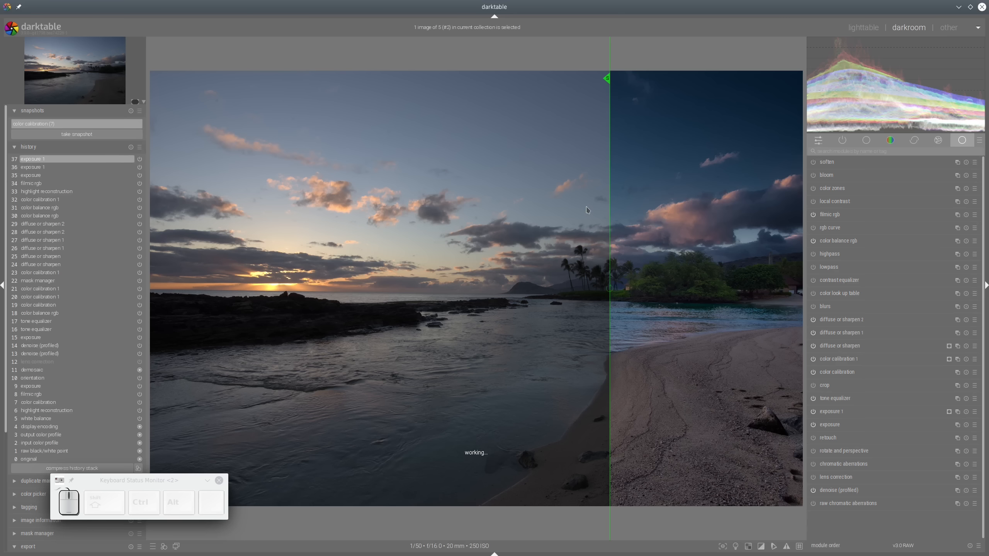
Step: Sweep the snapshot divider back and forth across the seascape to compare the early state with the finished edit
drag(610, 209, 254, 283)
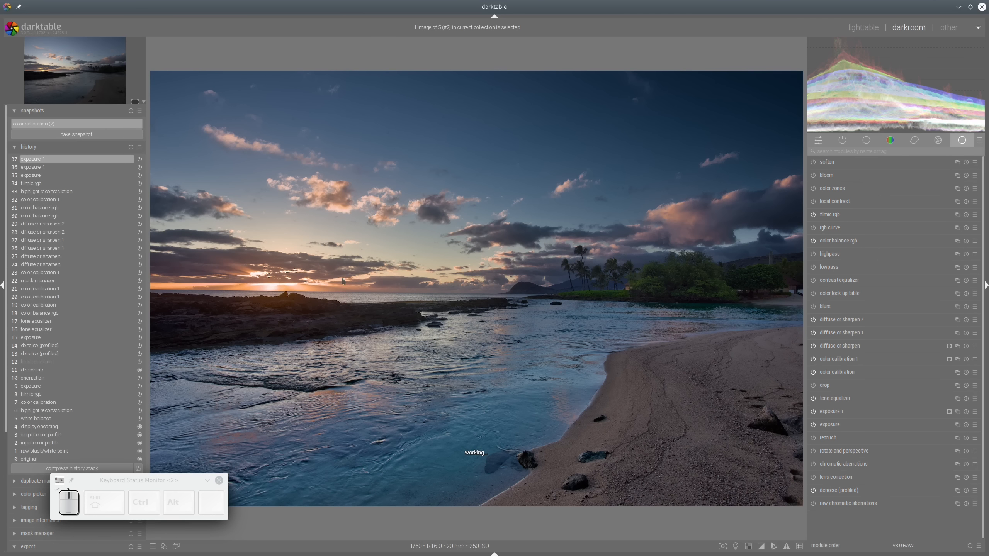
drag(155, 269, 461, 275)
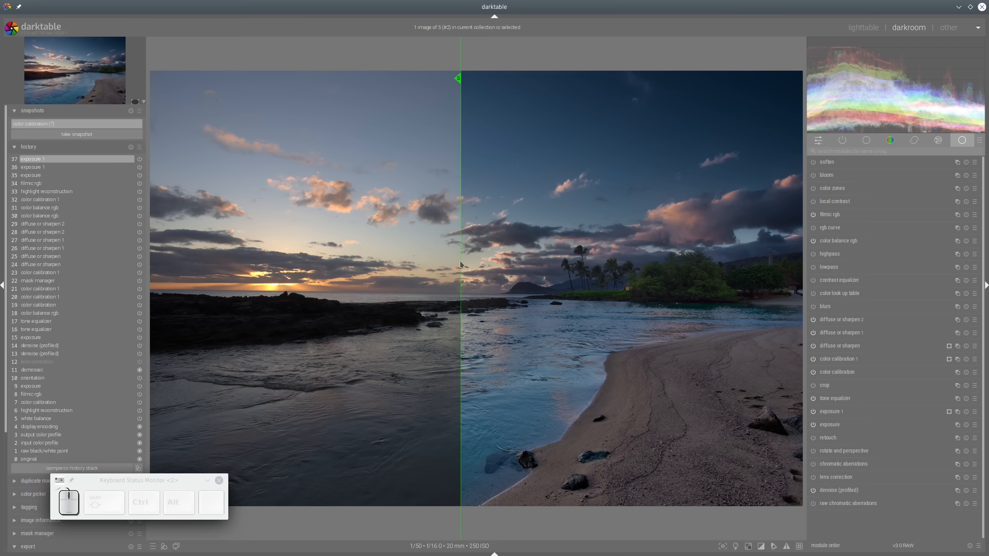
drag(460, 261, 181, 264)
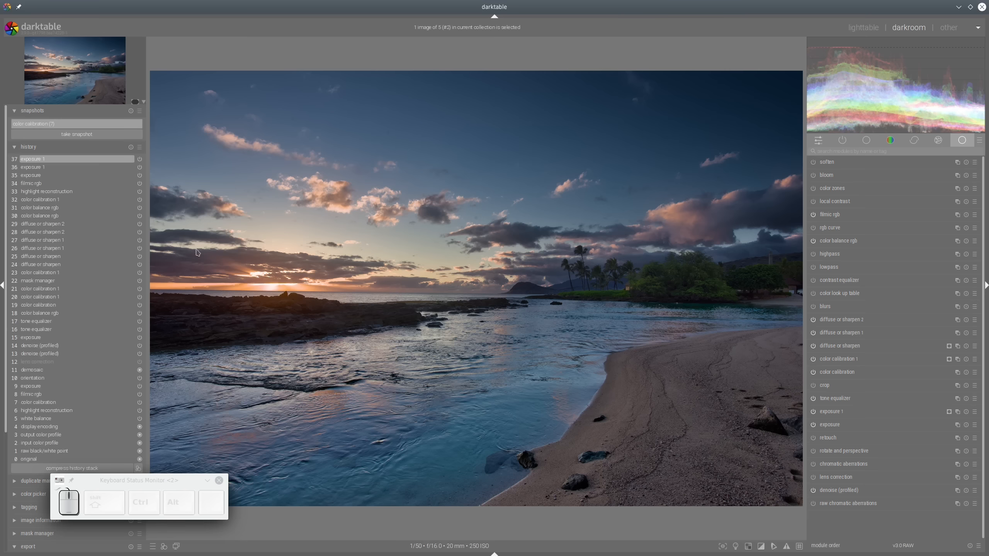
click(363, 258)
drag(362, 258, 114, 290)
drag(404, 300, 436, 304)
drag(155, 257, 152, 311)
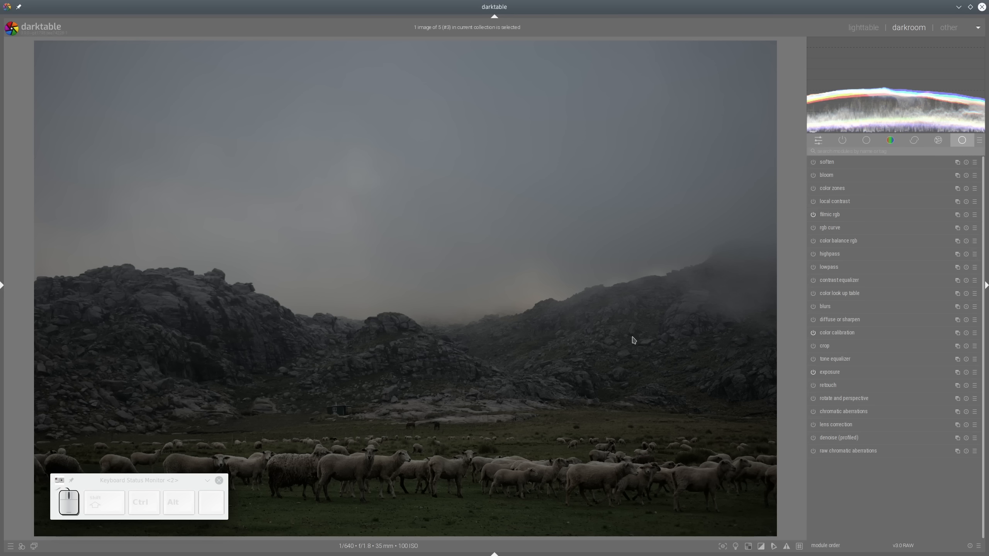
Step: Set the global exposure of the sheep photo to about +1.2 EV
click(841, 375)
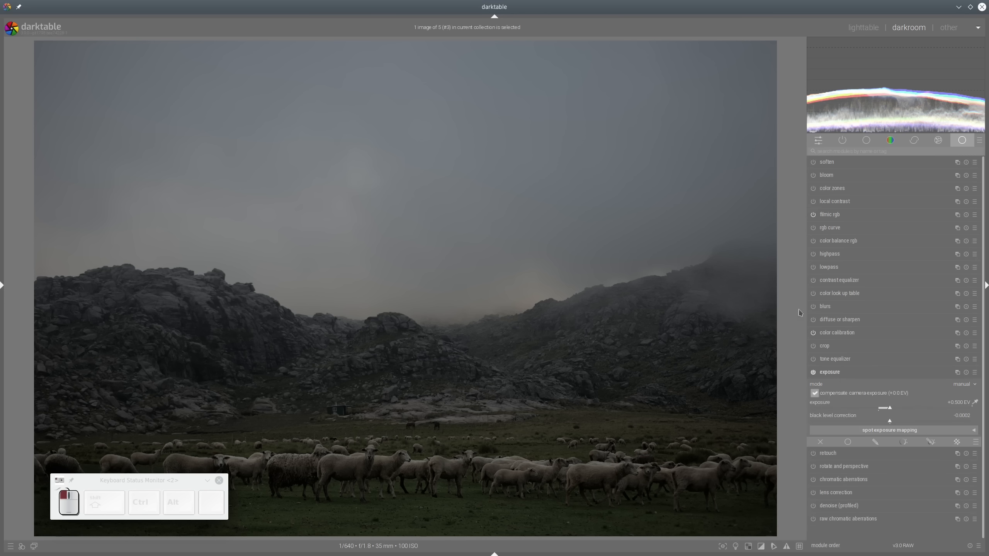
click(918, 410)
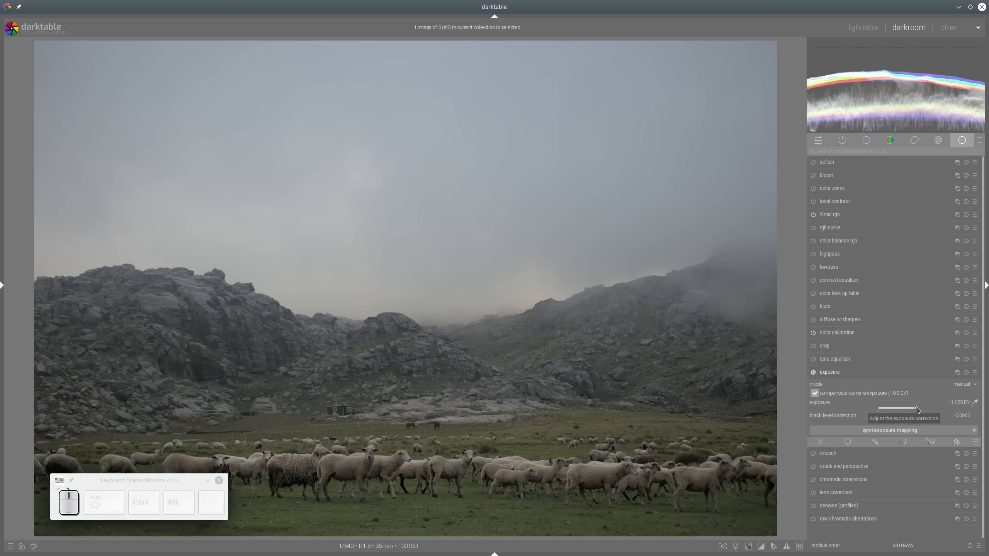
click(904, 410)
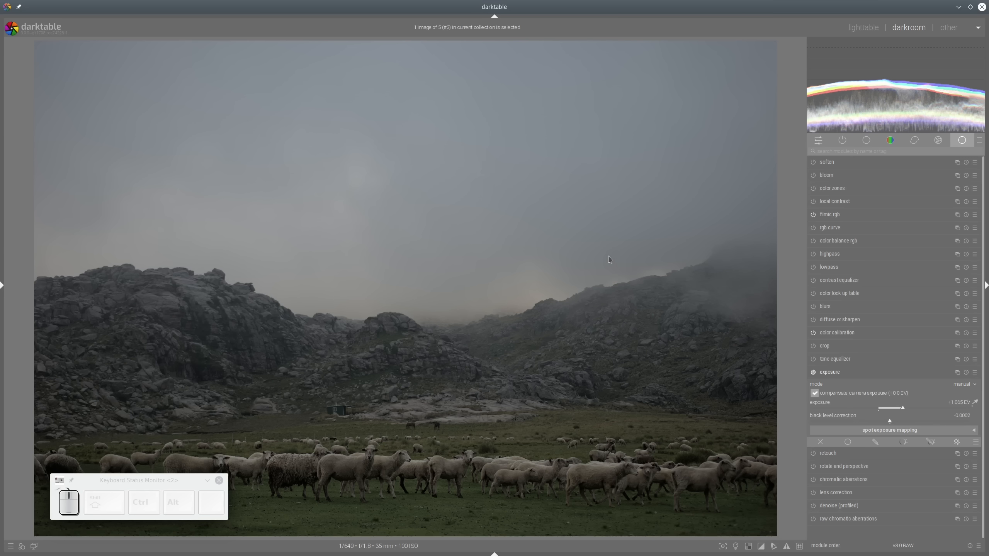
click(910, 409)
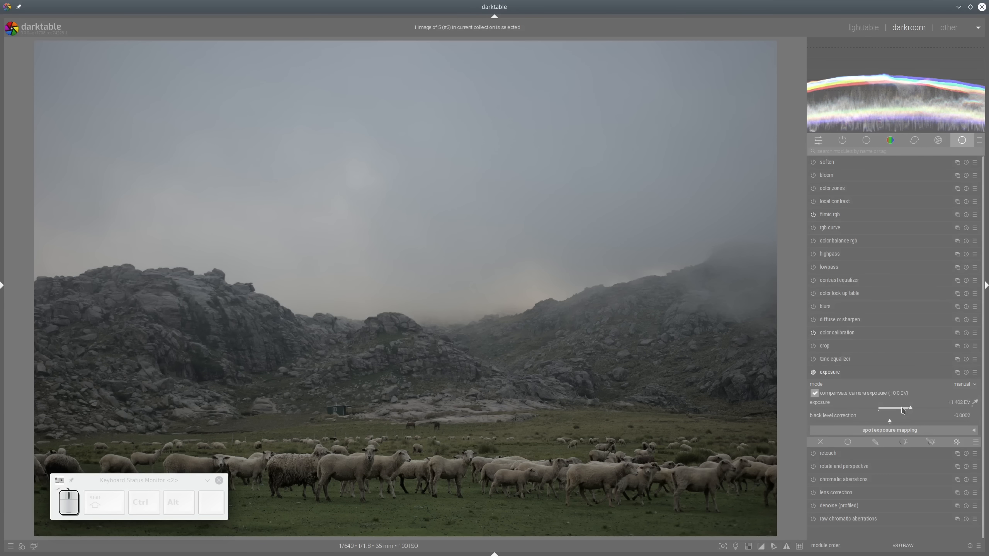
click(902, 409)
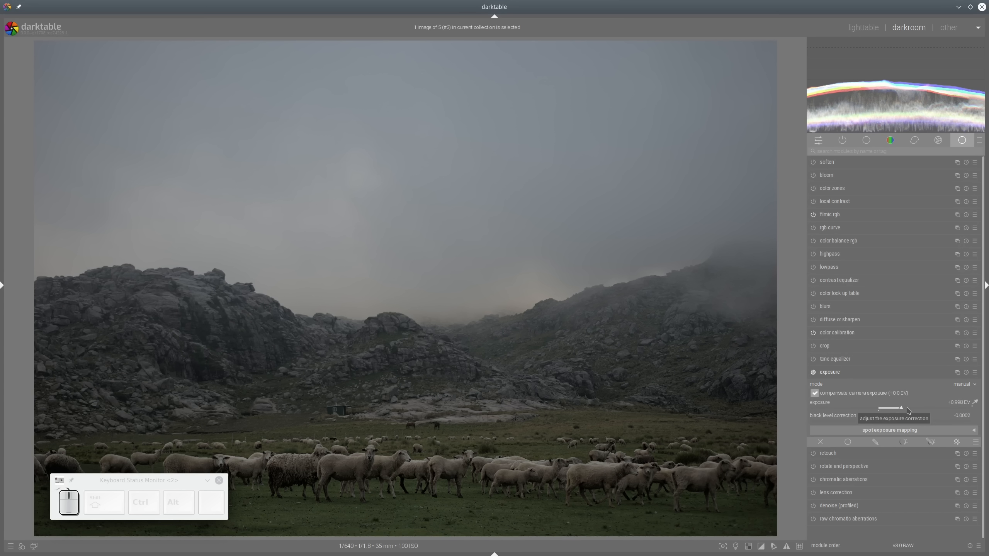
click(906, 409)
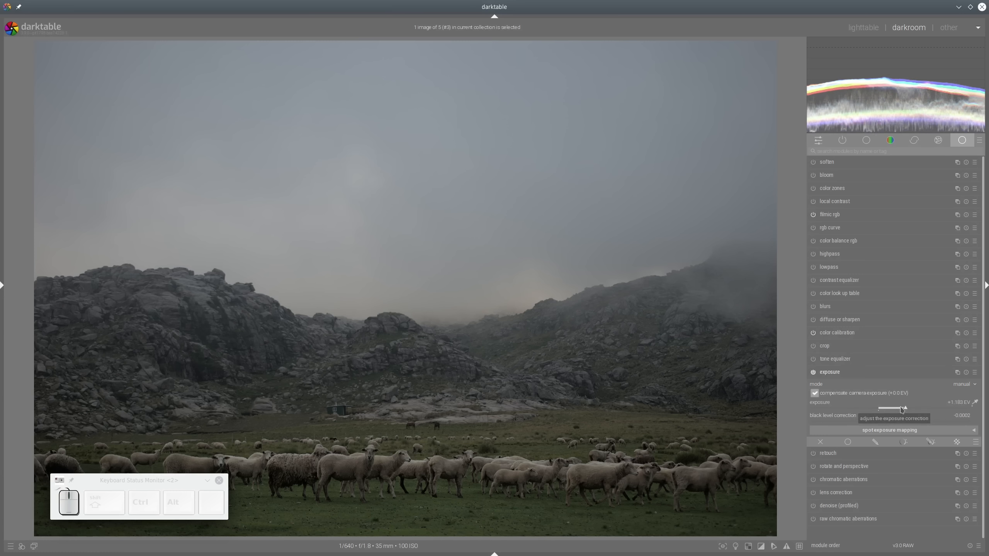
Step: Create a new instance of the exposure module and enable its drawn and parametric mask
click(853, 376)
click(957, 373)
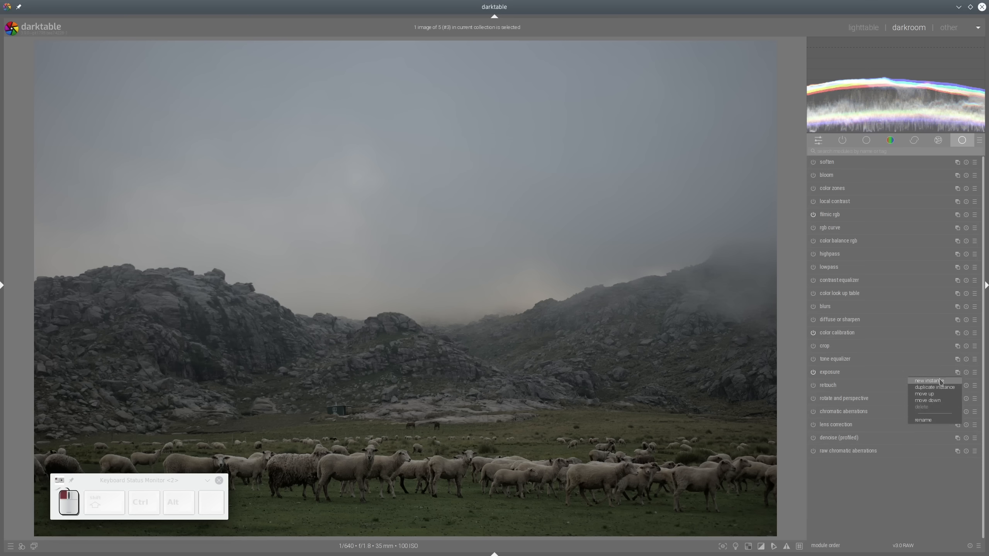
click(939, 378)
click(931, 442)
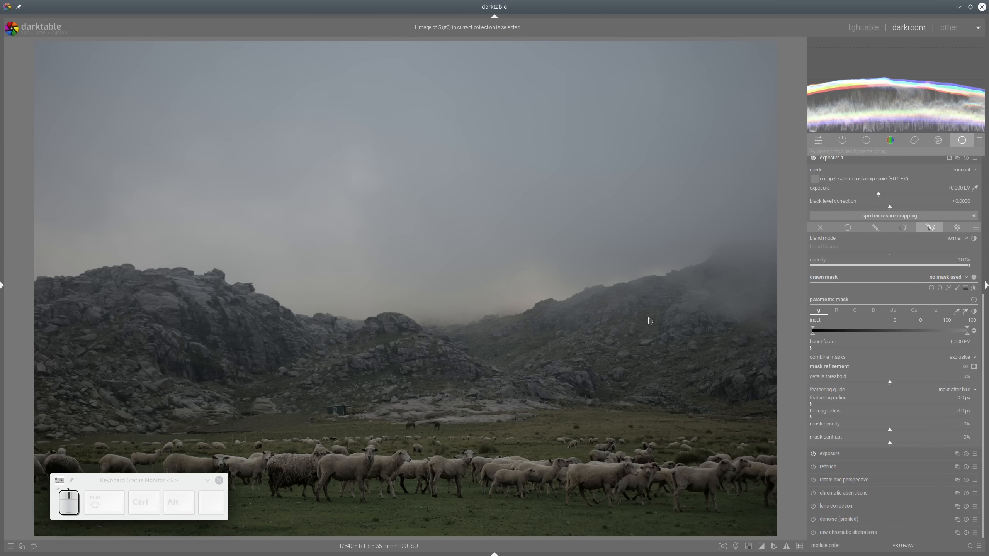
Step: Draw a closed path mask around the foreground, following the ridgeline just below the hilltops and enclosing the meadow and sheep
click(949, 288)
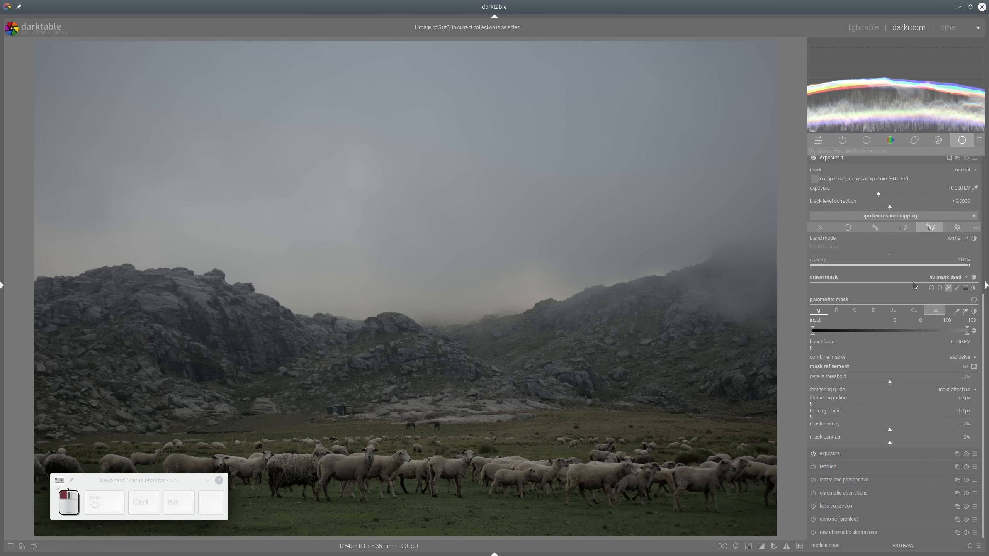
click(25, 310)
click(317, 342)
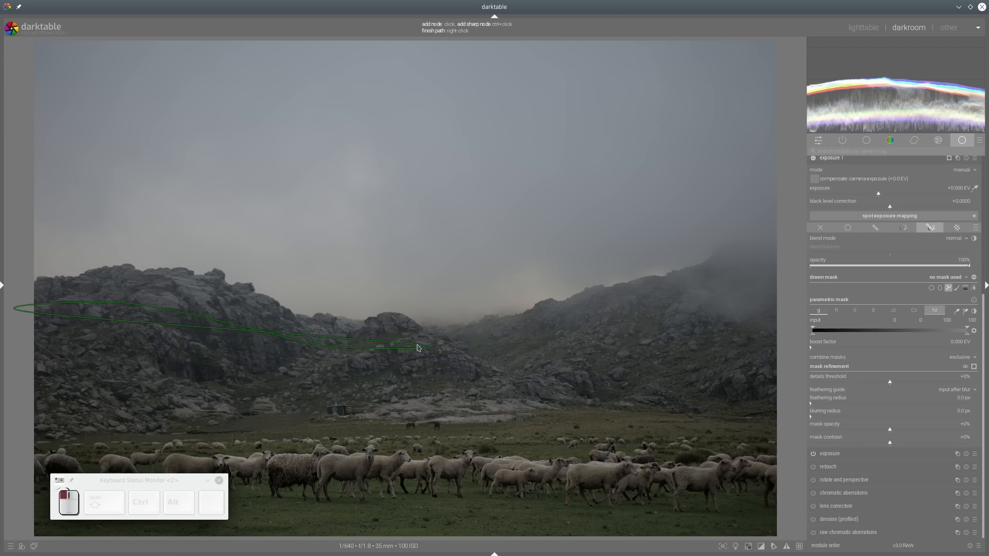
click(730, 271)
click(781, 344)
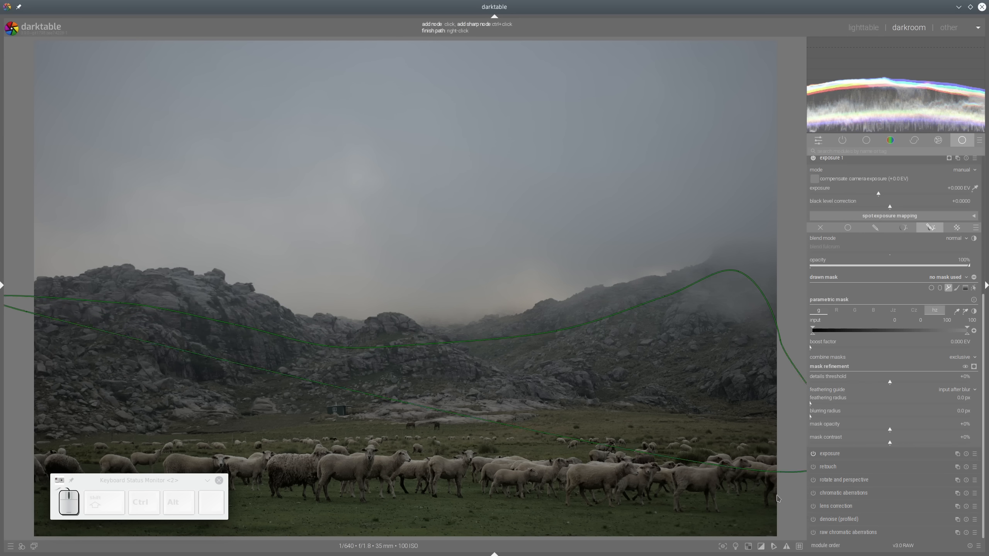
click(30, 519)
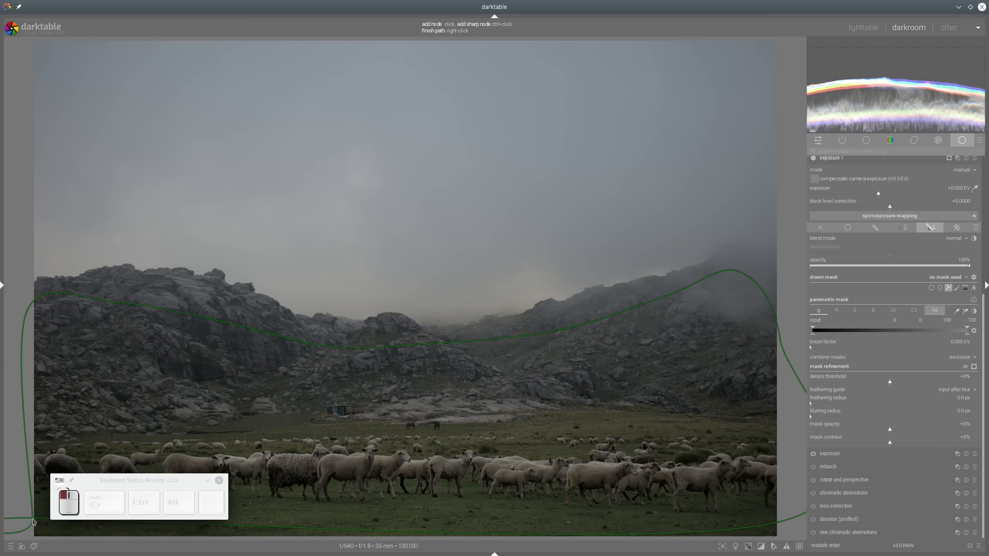
right_click(31, 519)
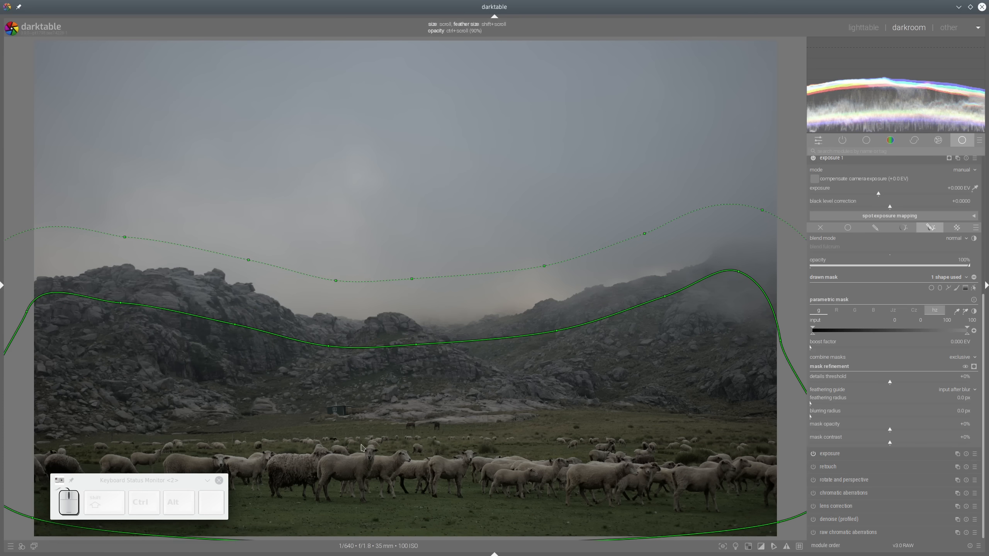
Step: Display the mask overlay and adjust the path nodes along the ridgeline and side edges to follow the hills more closely
click(666, 298)
drag(669, 300, 669, 301)
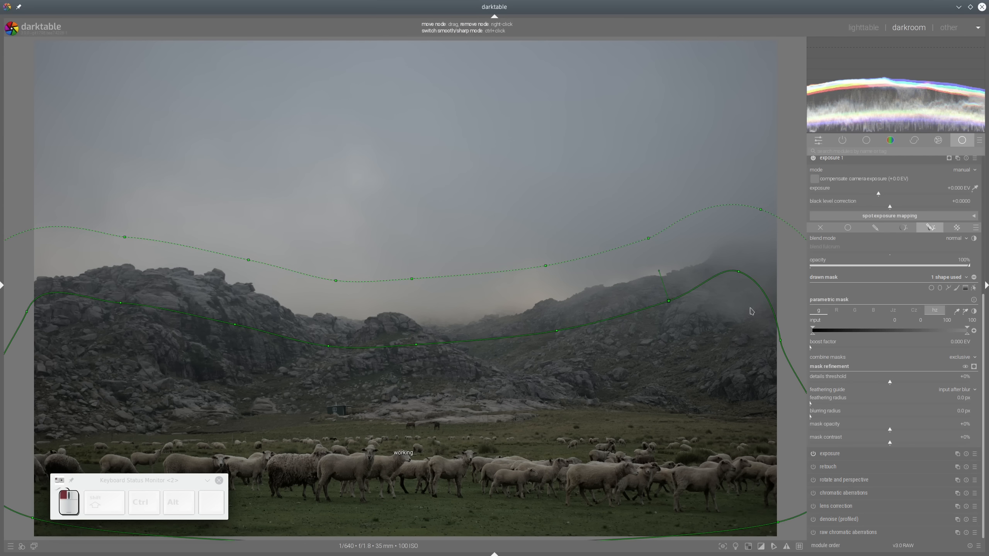
click(974, 367)
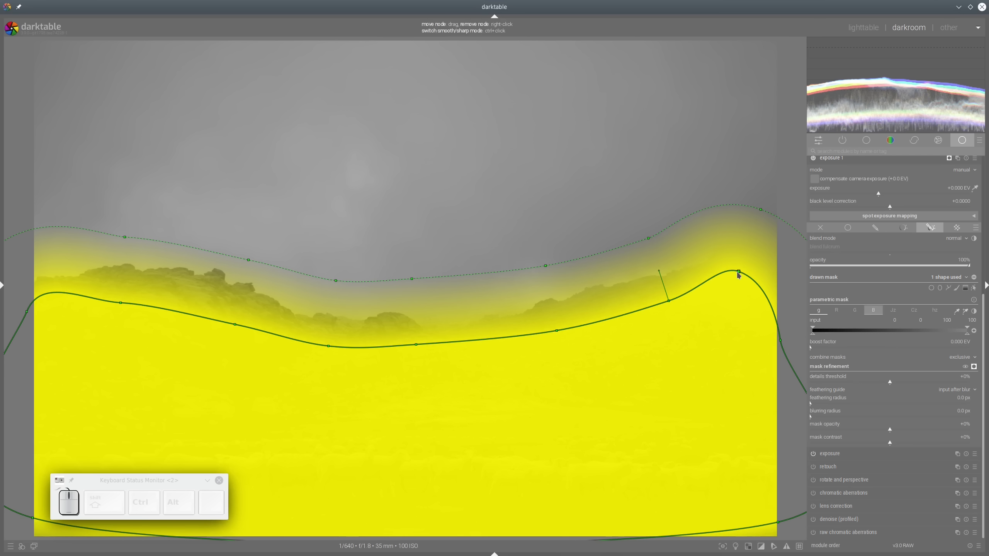
drag(739, 274, 763, 285)
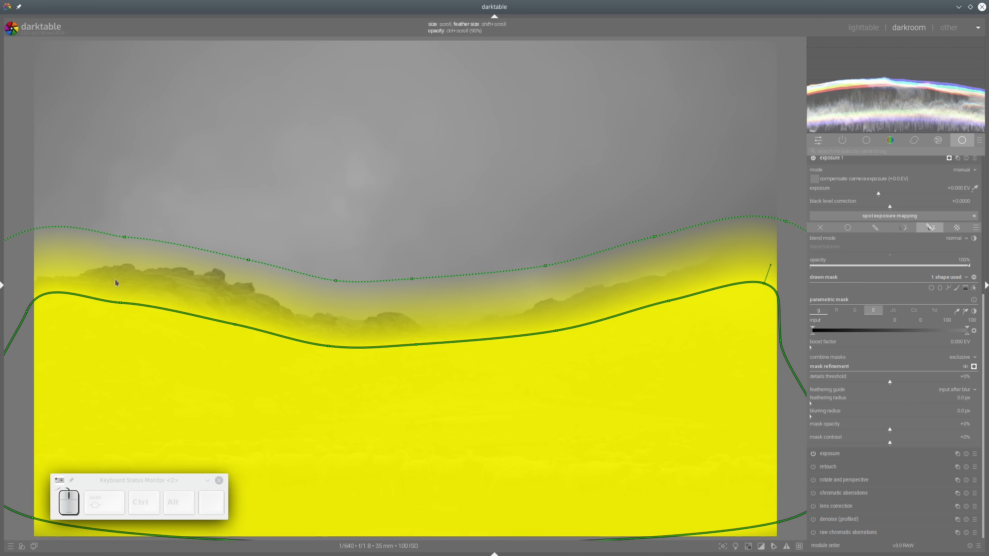
drag(27, 315, 14, 323)
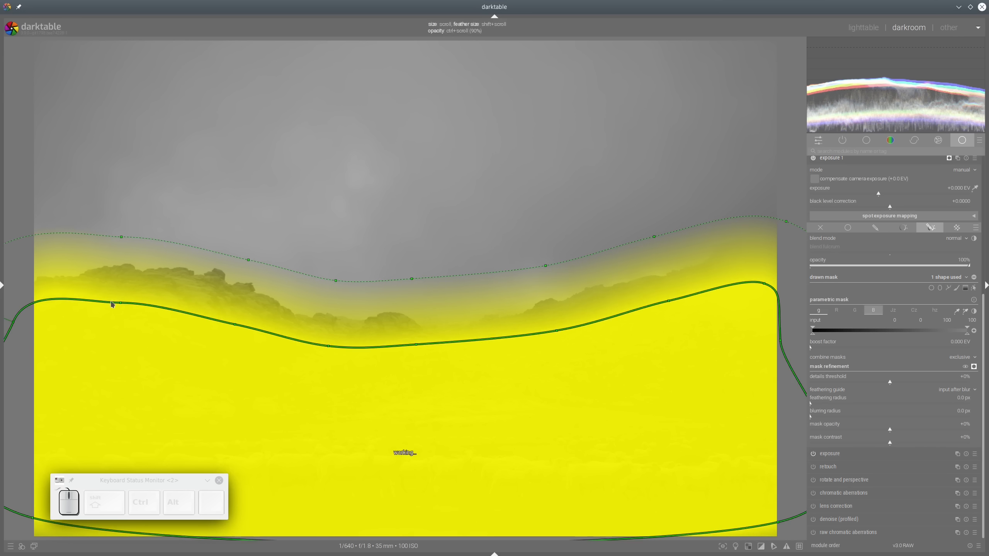
click(120, 303)
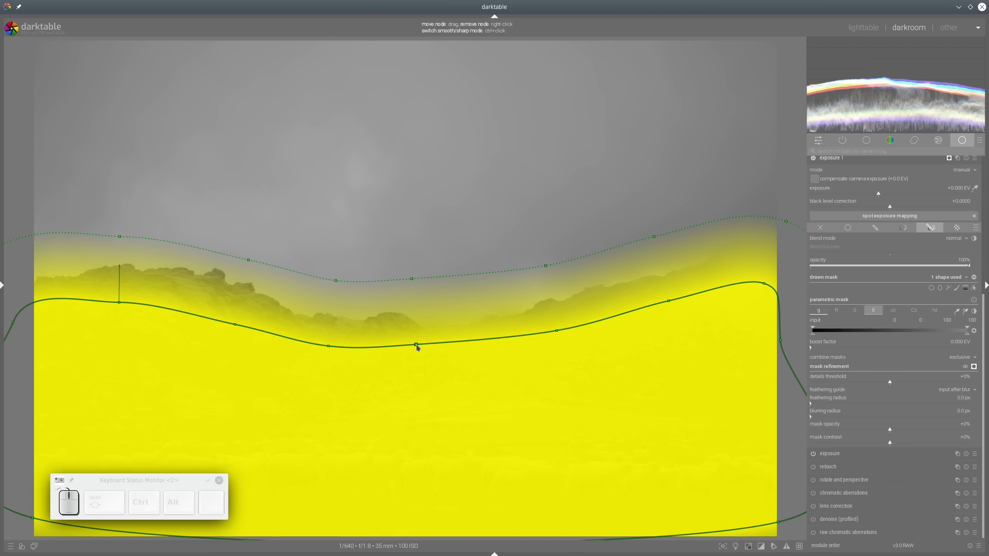
drag(416, 345, 440, 352)
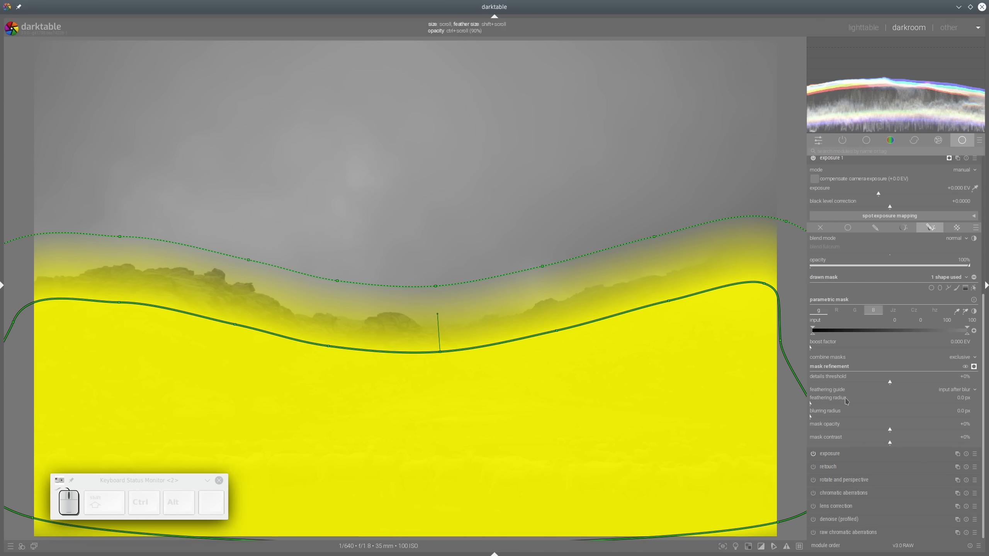
Step: Refine the foreground mask with a feathering radius of about 184 px and a mask contrast of +32%
click(882, 404)
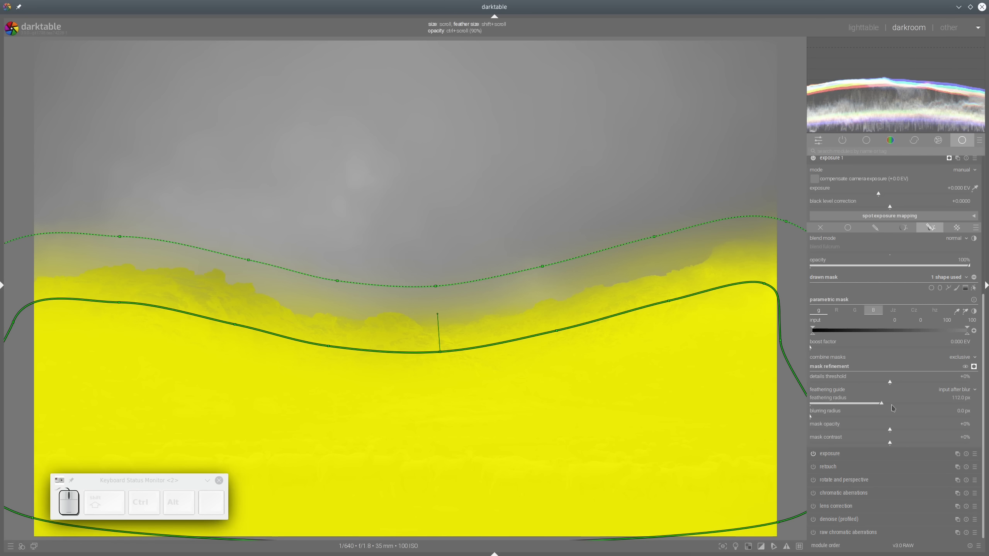
click(914, 404)
click(928, 405)
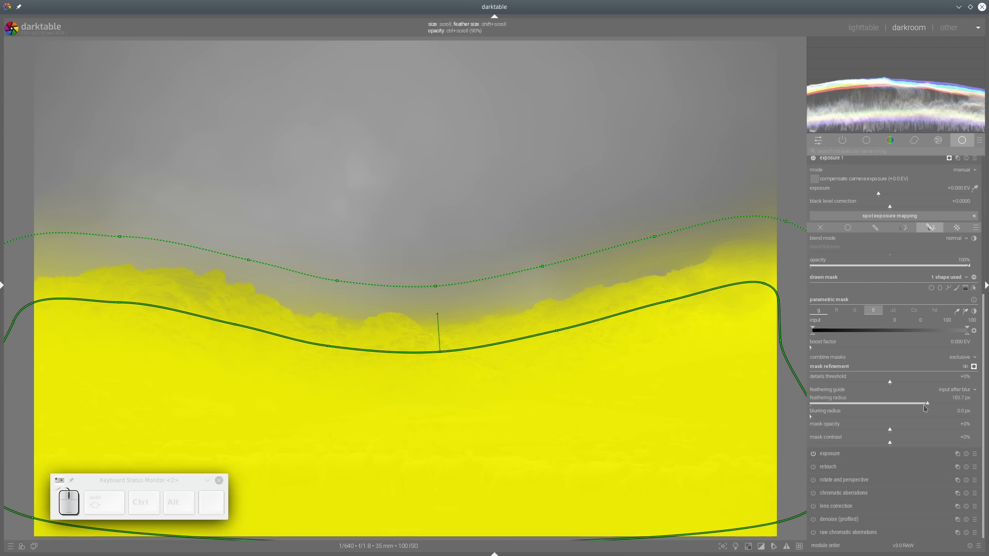
click(916, 444)
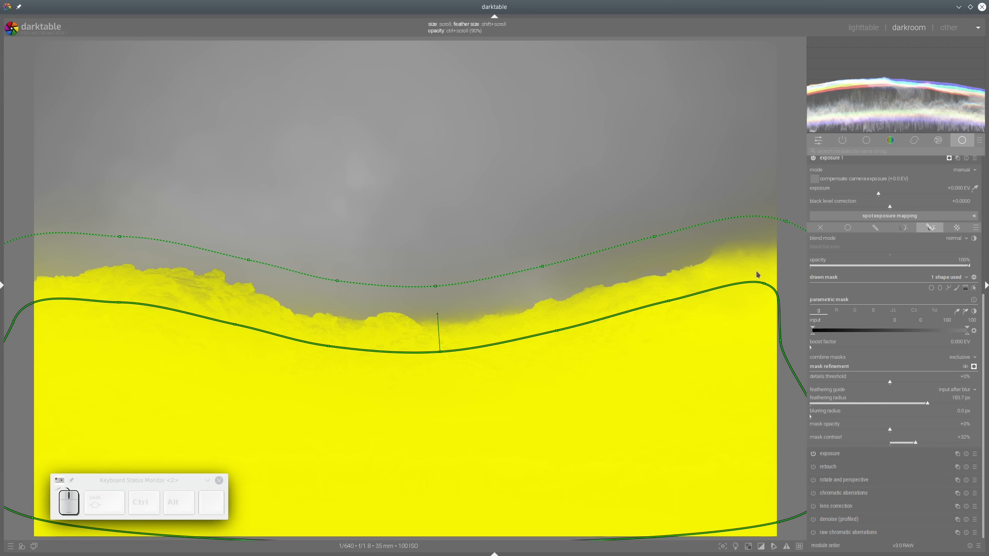
Step: Raise the path node at the far right of the ridge slightly, and hide the mask overlay and shape outlines
drag(764, 283, 762, 276)
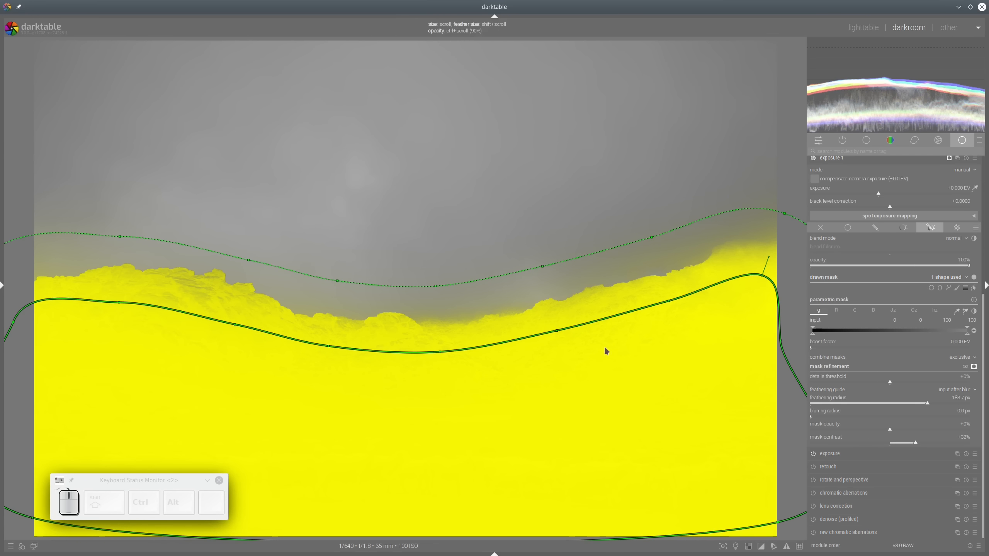
click(975, 367)
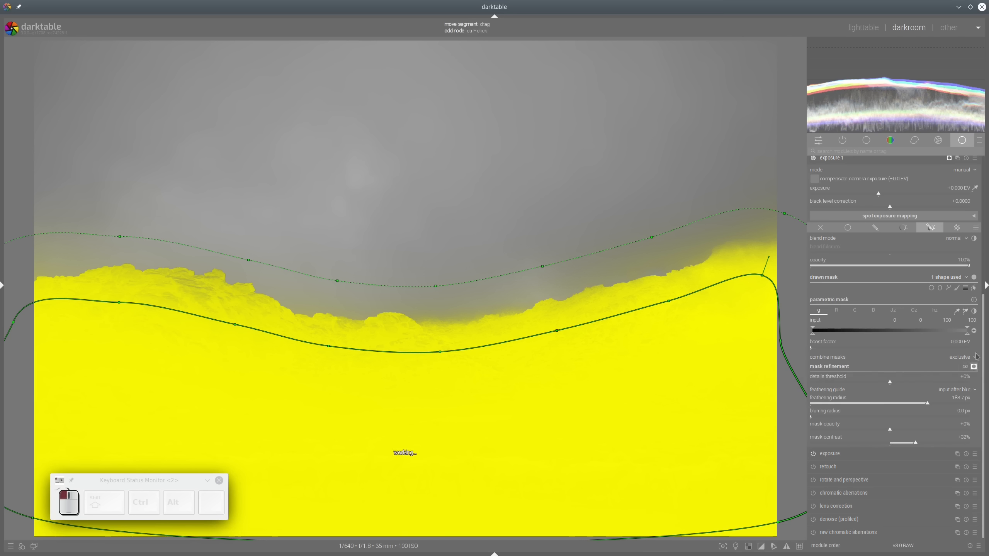
click(974, 288)
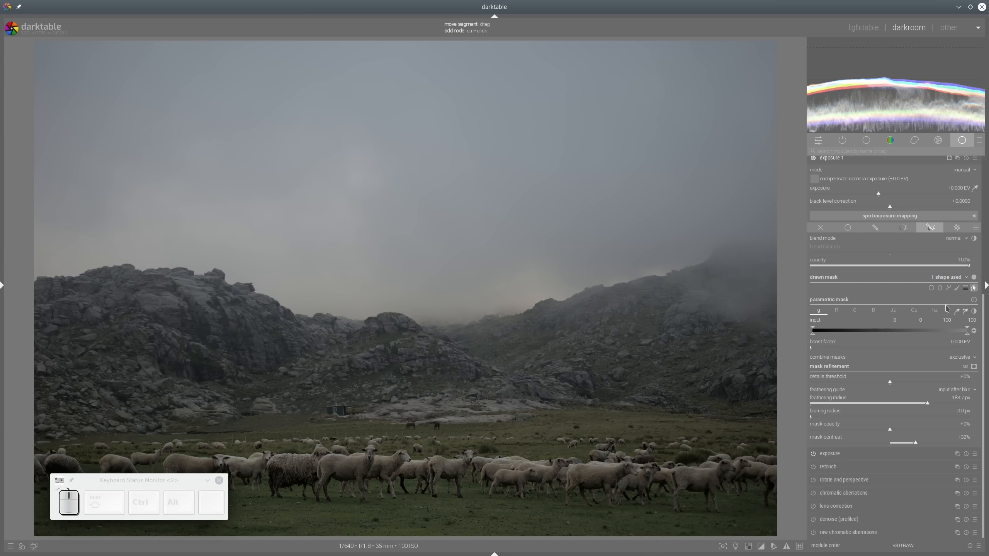
Step: Set the exposure of the masked second exposure instance to about +1.06 EV to brighten the foreground
scroll(947, 309, up, 3)
click(914, 310)
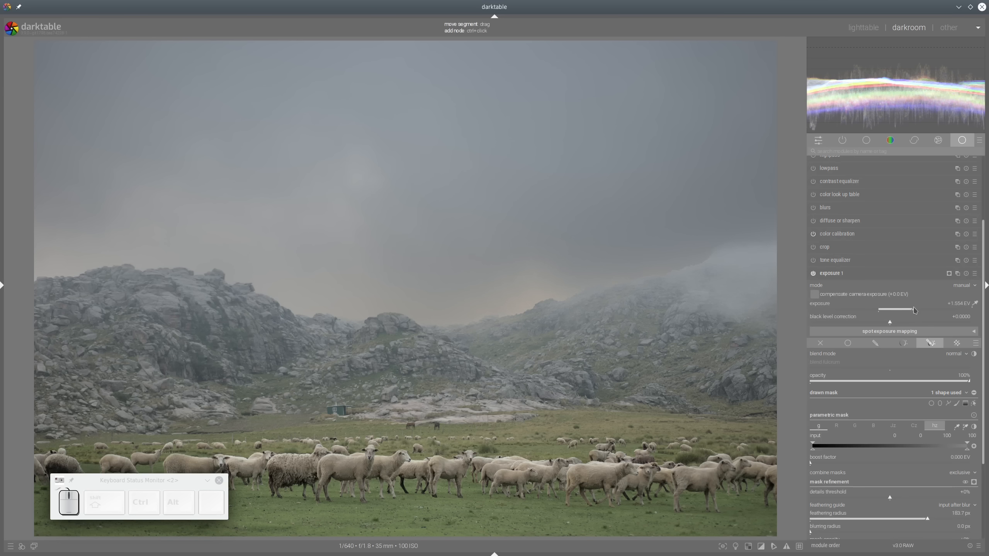
click(904, 310)
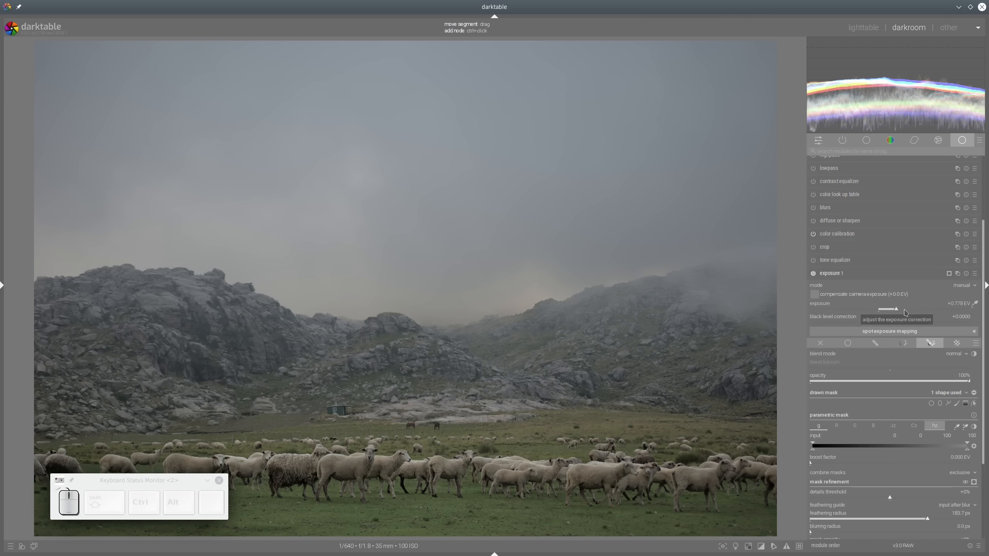
click(905, 310)
drag(904, 310, 909, 310)
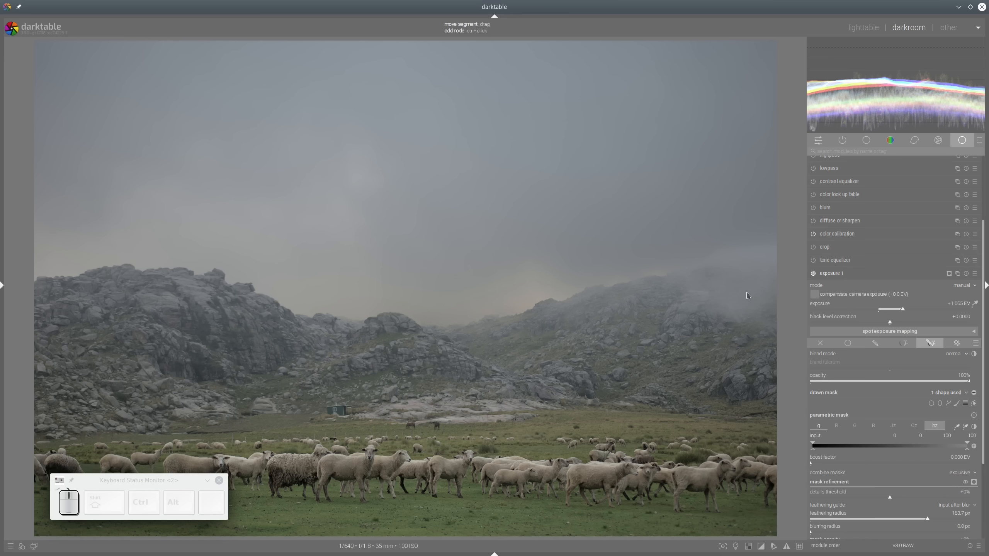
Step: Reshape the foreground path's far-right end, moving its nodes down and outward so the misty slope falls less within the mask
click(975, 404)
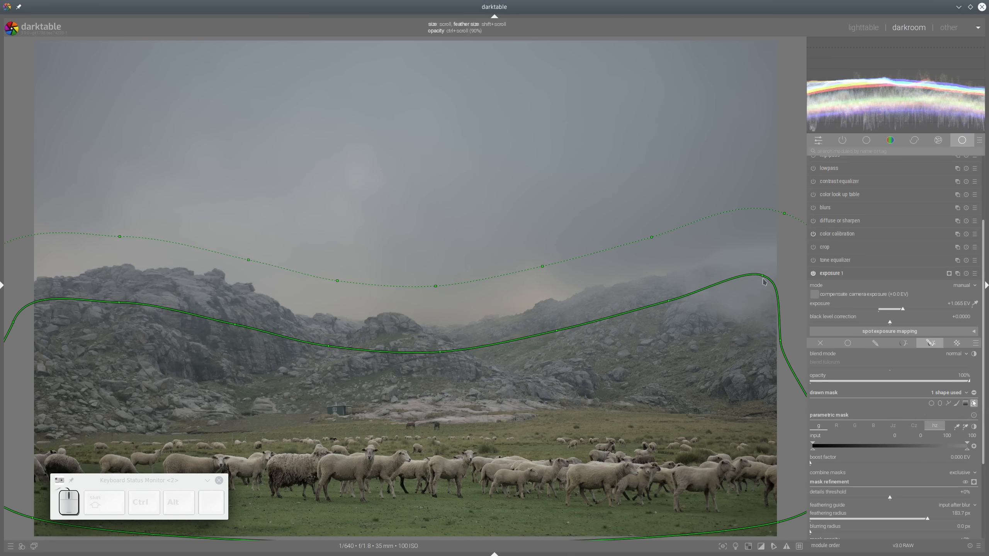
drag(764, 281, 721, 331)
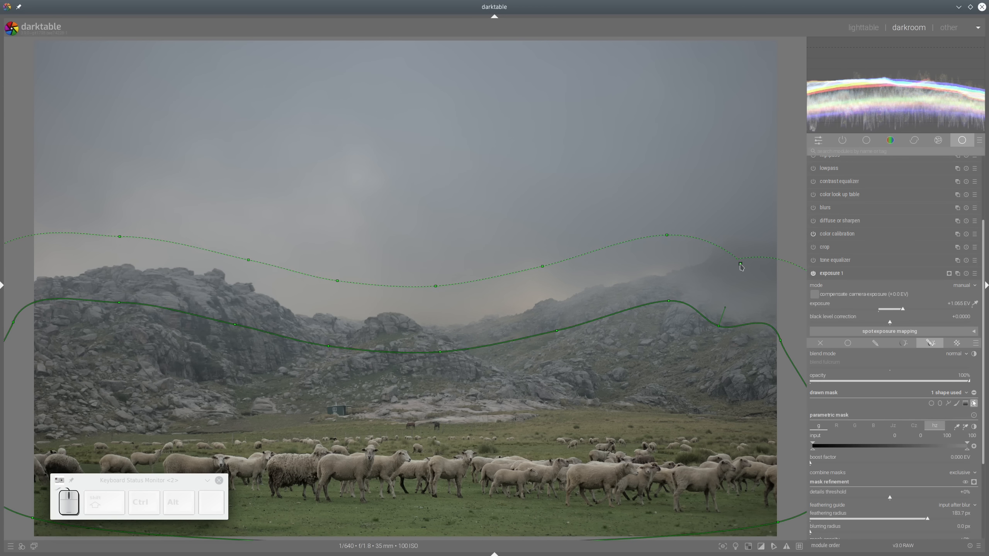
drag(740, 269, 809, 377)
drag(759, 319, 760, 335)
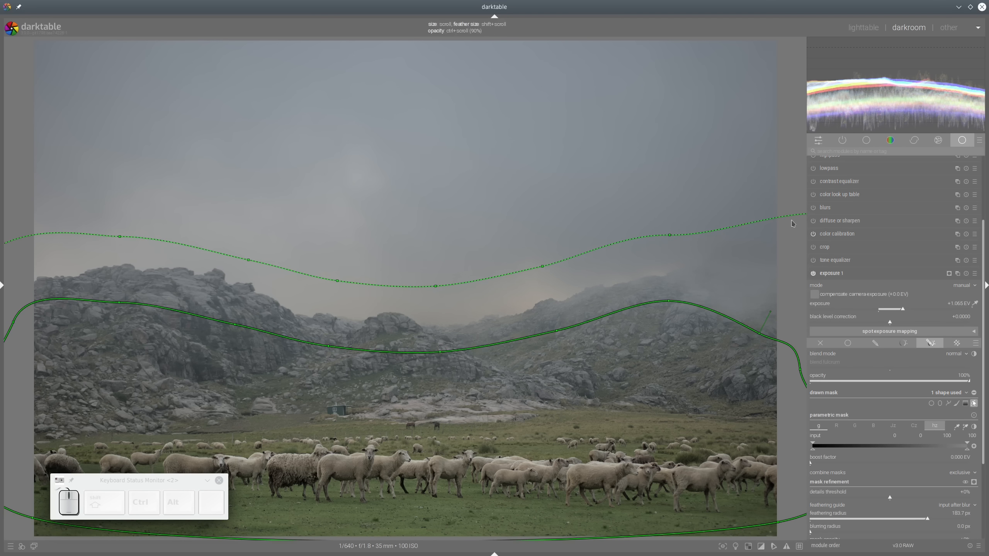
drag(715, 312, 763, 328)
Step: Lower the foreground mask's contrast slightly, and compare the image with the masked exposure instance off and on
scroll(915, 415, down, 3)
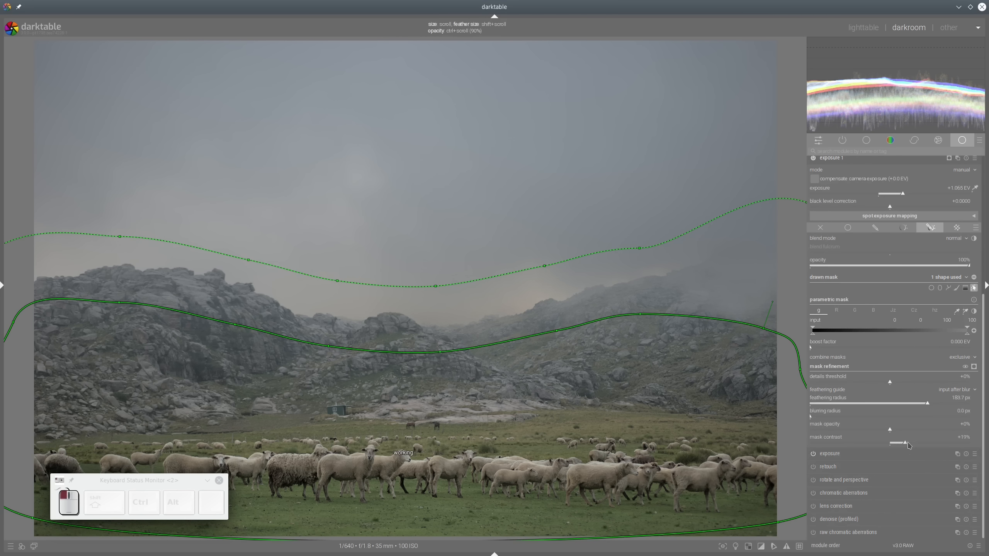
click(911, 444)
scroll(896, 331, up, 5)
click(859, 372)
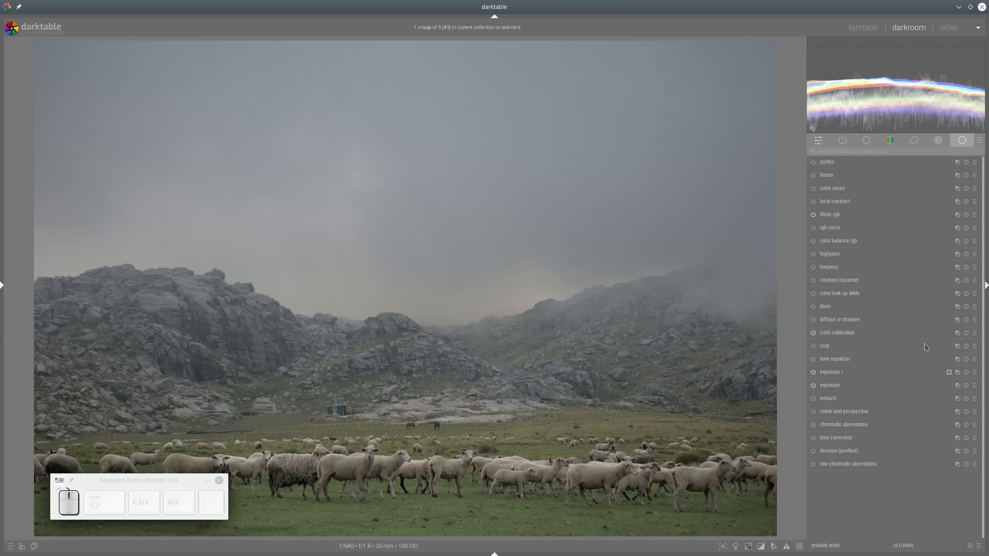
click(813, 373)
click(814, 373)
Step: In color balance rgb, set saturation to about +85% for shadows and +50% for mid-tones, and global vibrance to about +18%
click(837, 241)
drag(935, 318, 921, 329)
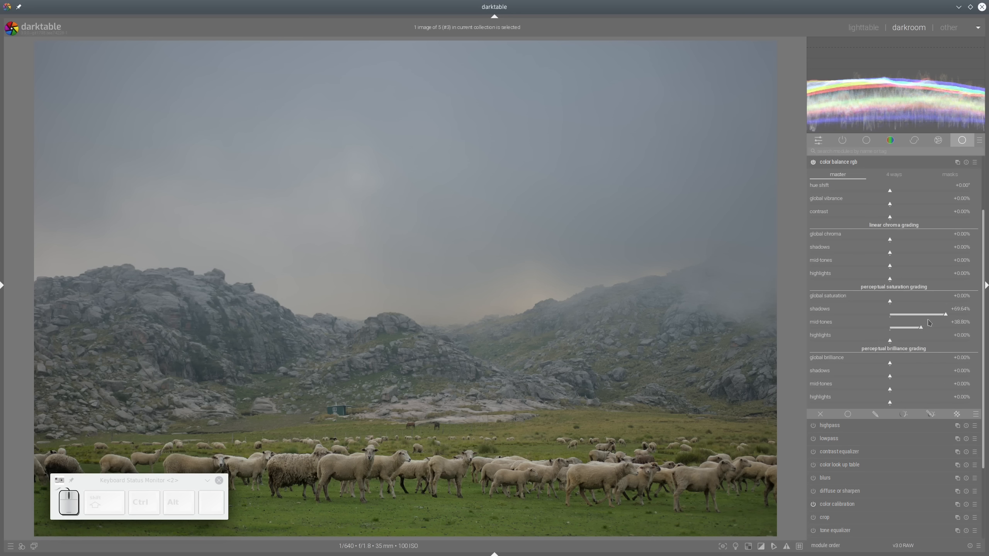
click(958, 315)
click(930, 328)
click(919, 204)
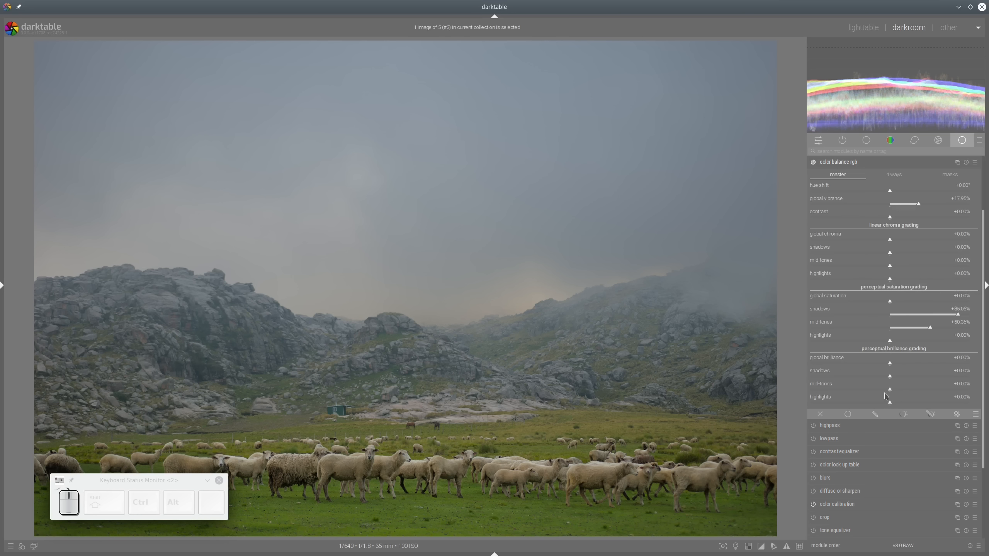
Step: Set color balance rgb brilliance to about +41% for highlights and -20% for shadows, and compare the image with the module off and on
drag(914, 407, 919, 406)
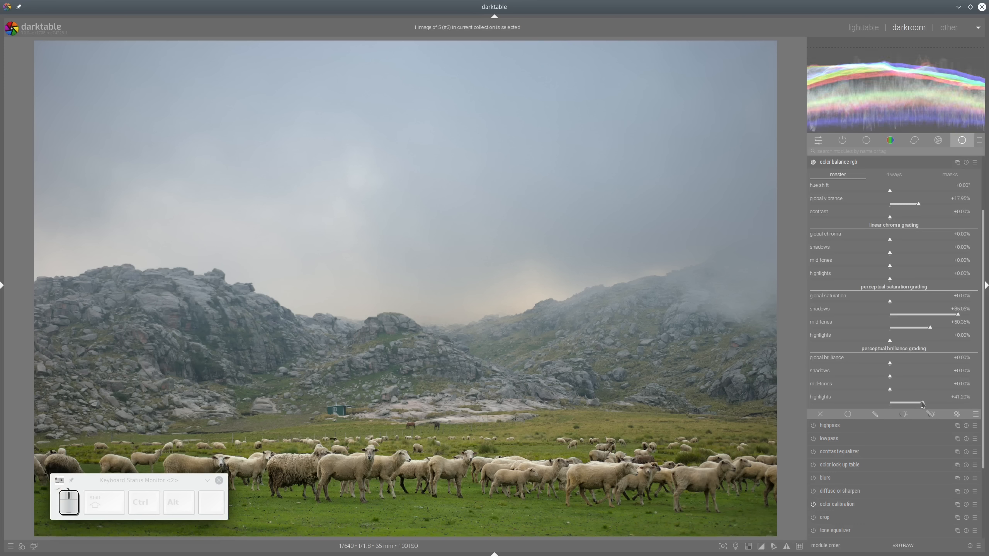
click(878, 377)
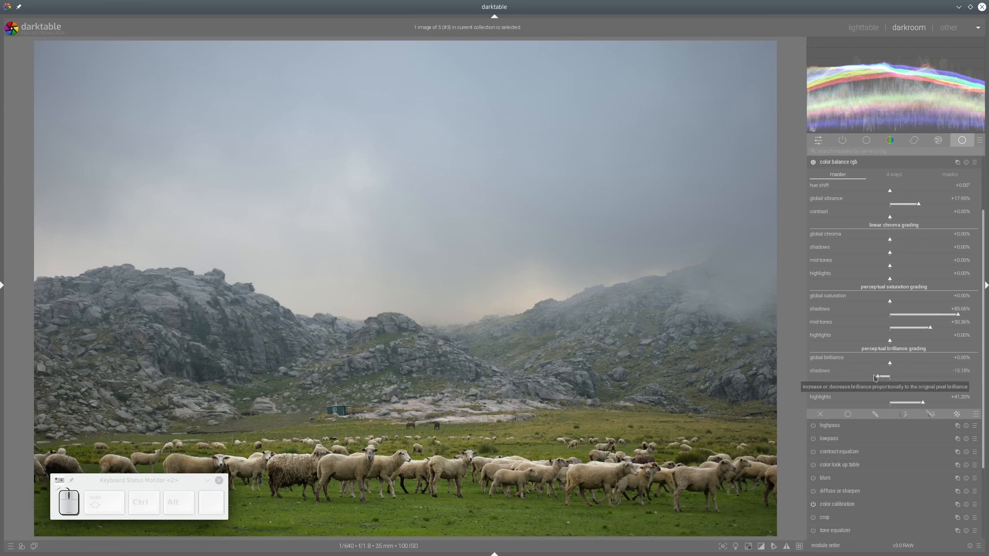
scroll(877, 380, down, 2)
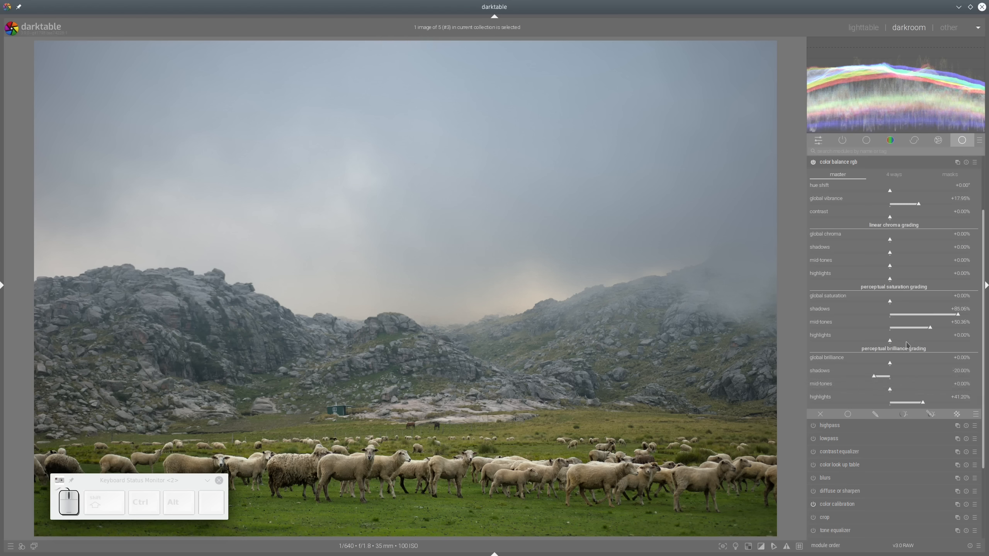
click(813, 162)
click(813, 162)
click(813, 163)
click(813, 163)
click(855, 164)
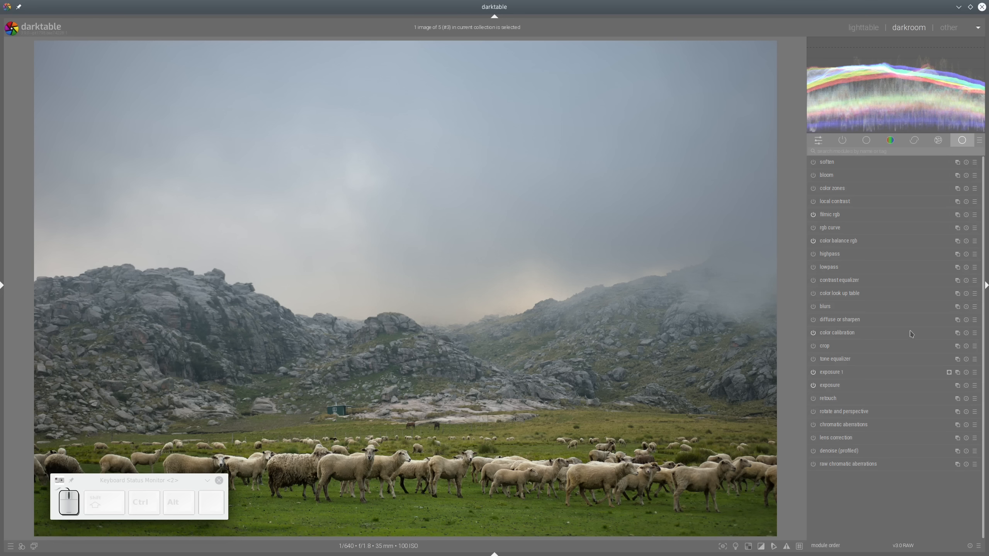
Step: Add a new instance of color calibration and show its brightness settings
click(957, 333)
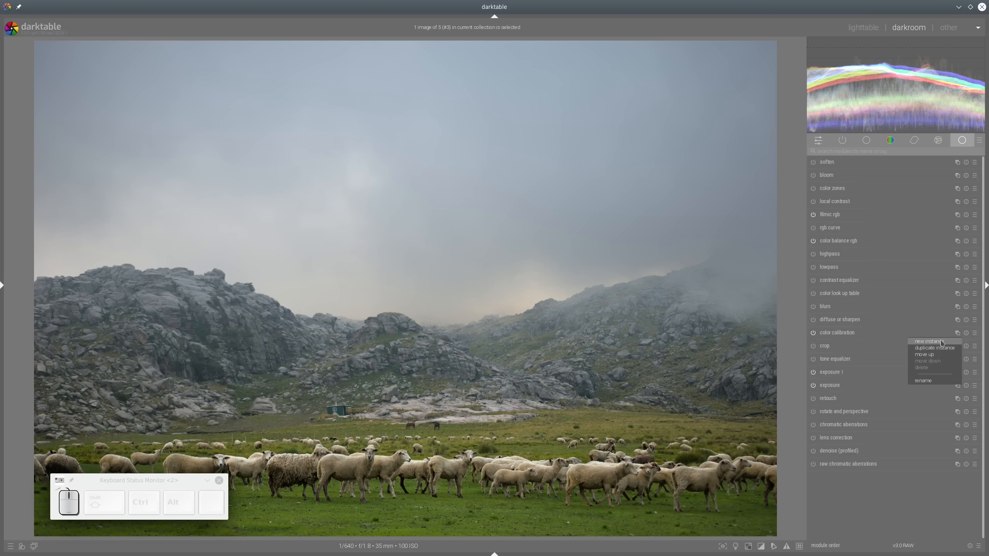
click(942, 342)
click(937, 318)
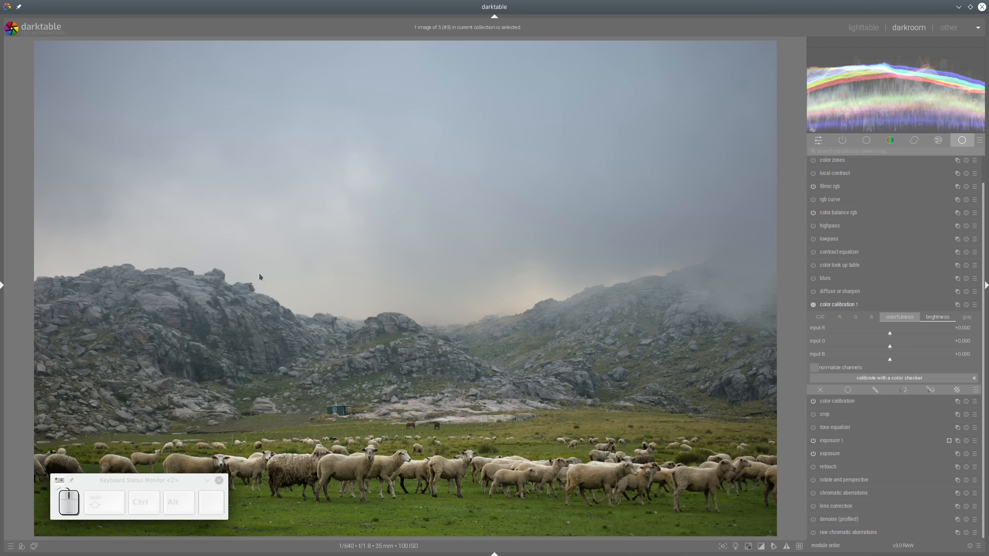
click(937, 318)
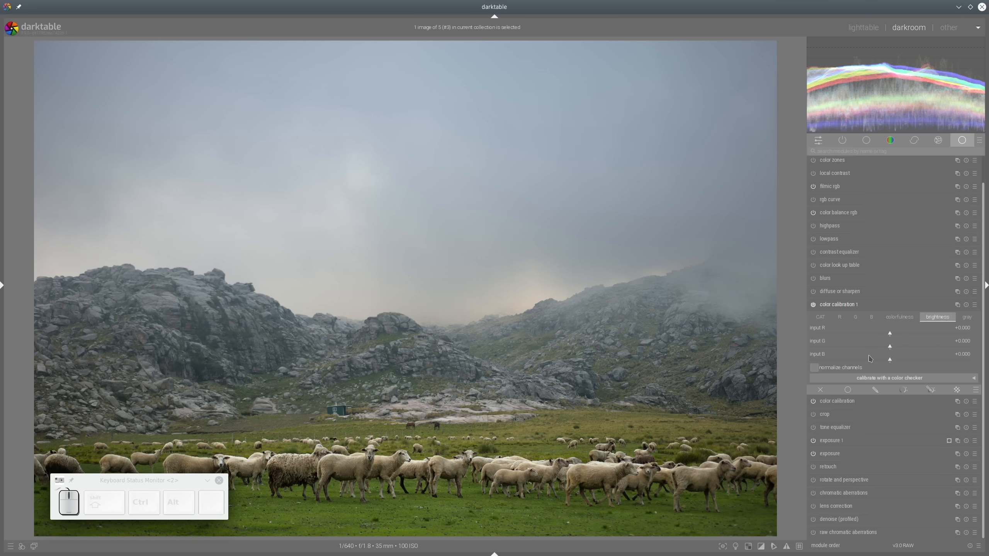
Step: In the second color calibration instance, set brightness input B to about -0.5 and input R to about +0.39
click(850, 361)
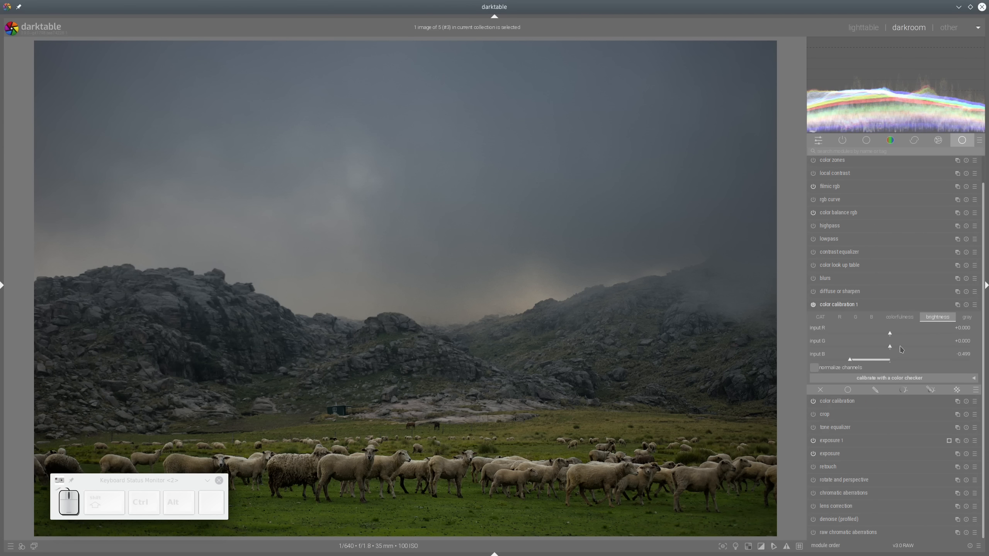
click(919, 335)
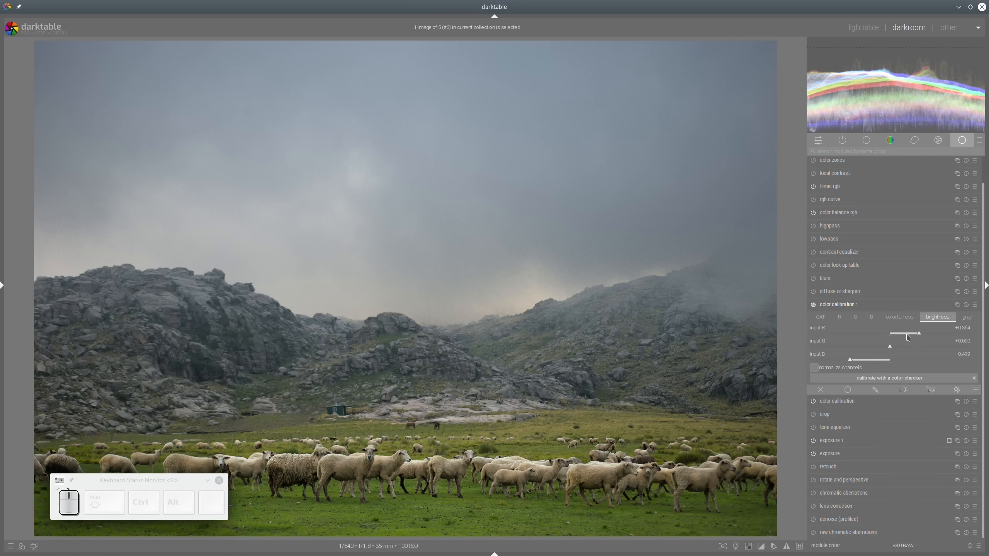
click(927, 334)
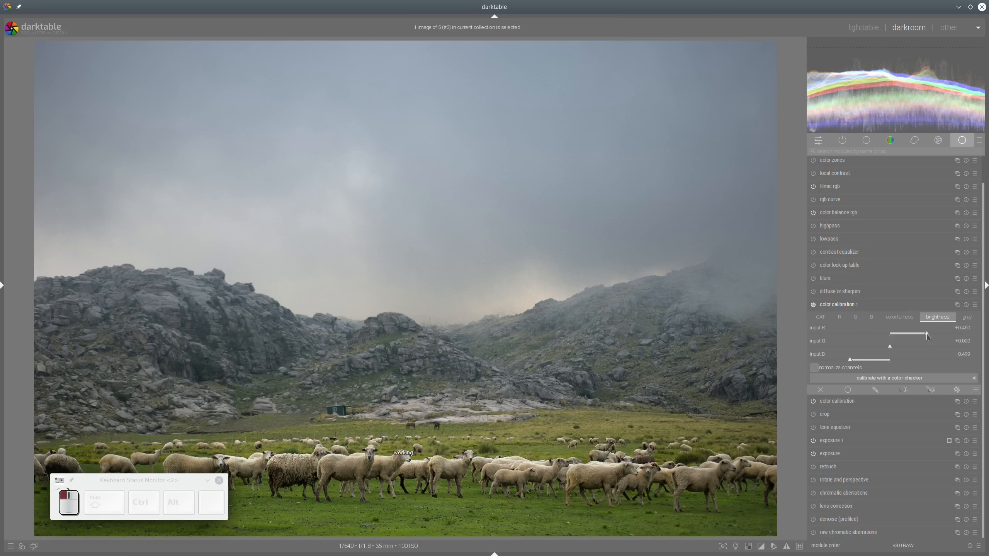
click(922, 334)
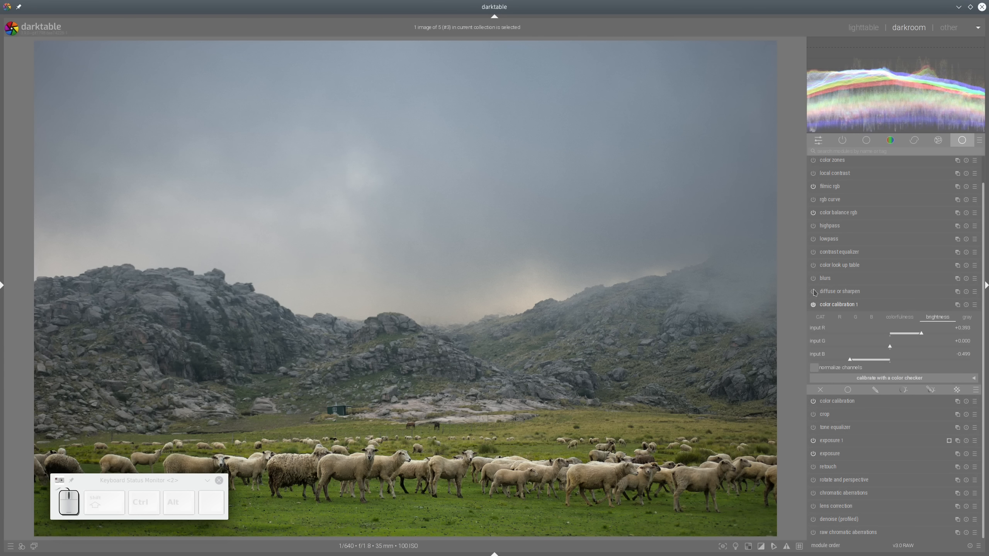
click(813, 305)
Step: Enable denoise (profiled) with its default settings and check the noise up close around the hilltops and sky
scroll(547, 280, up, 3)
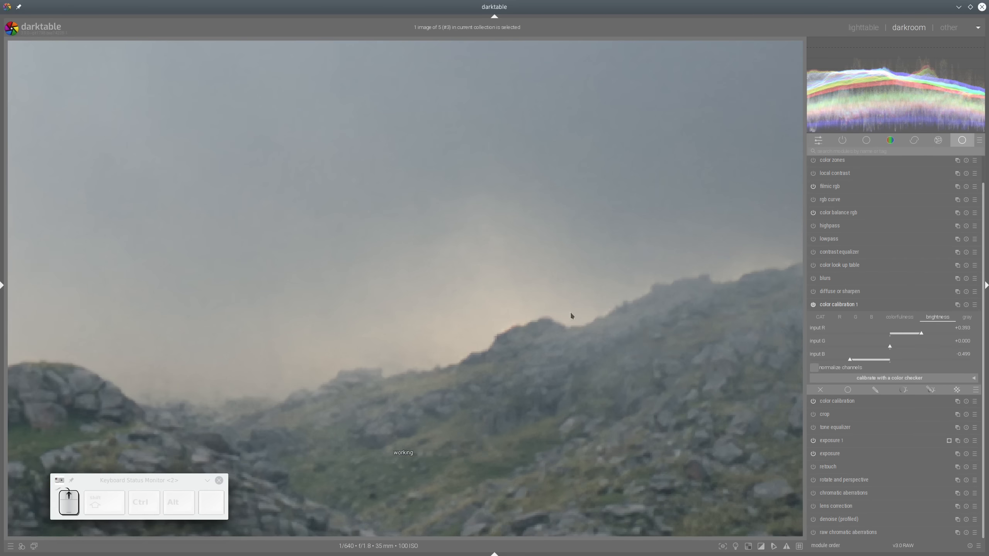
click(845, 306)
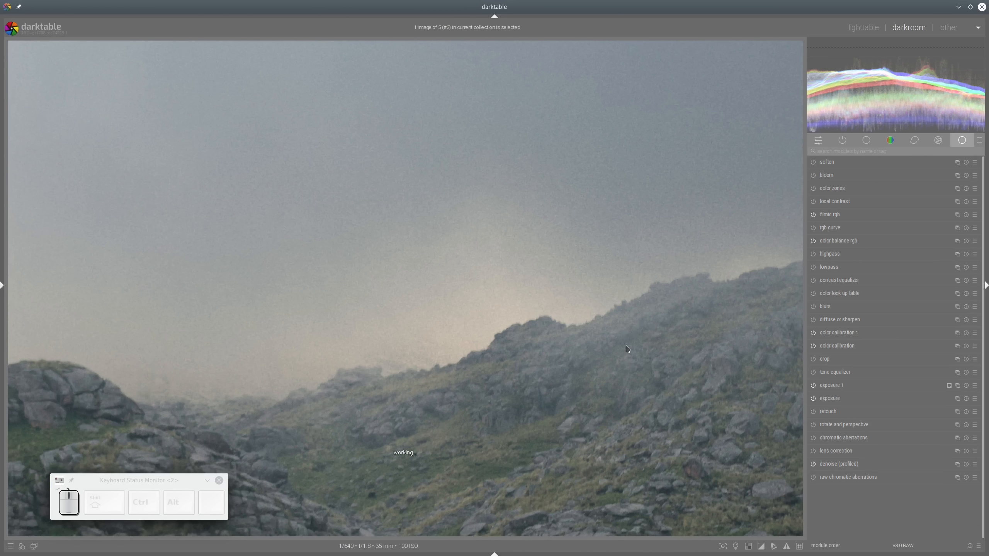
click(826, 463)
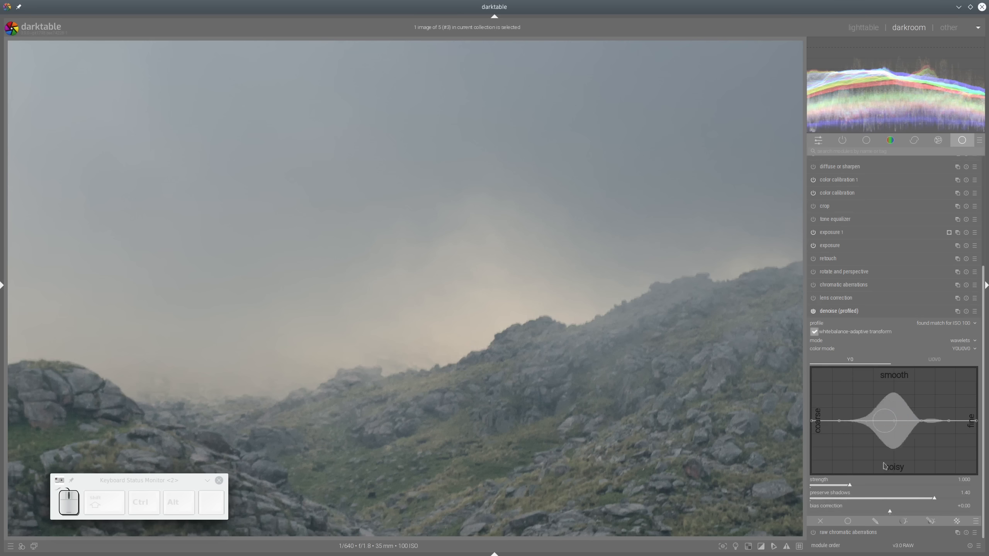
click(852, 314)
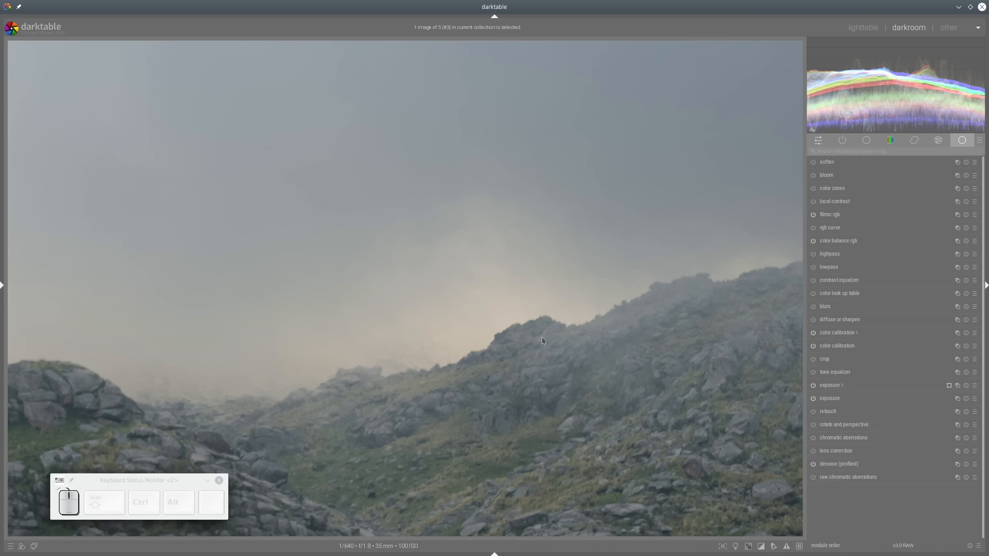
scroll(546, 337, down, 3)
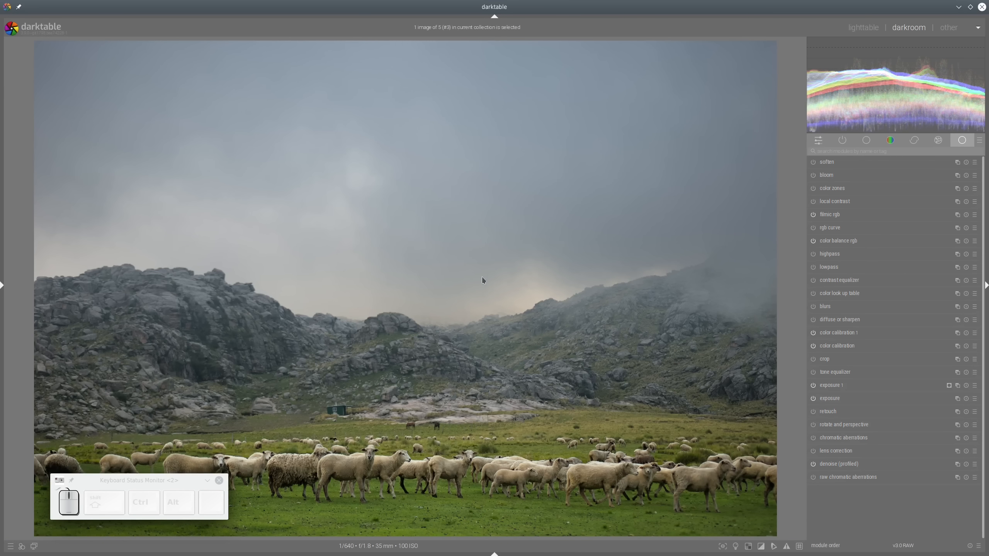
Step: Compare the image with and without the second color calibration instance
click(813, 333)
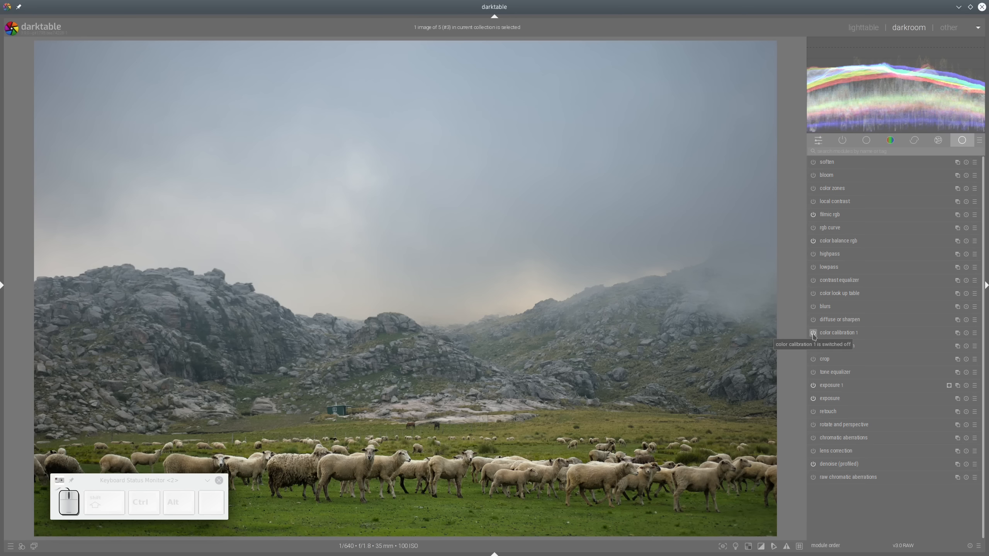
click(813, 333)
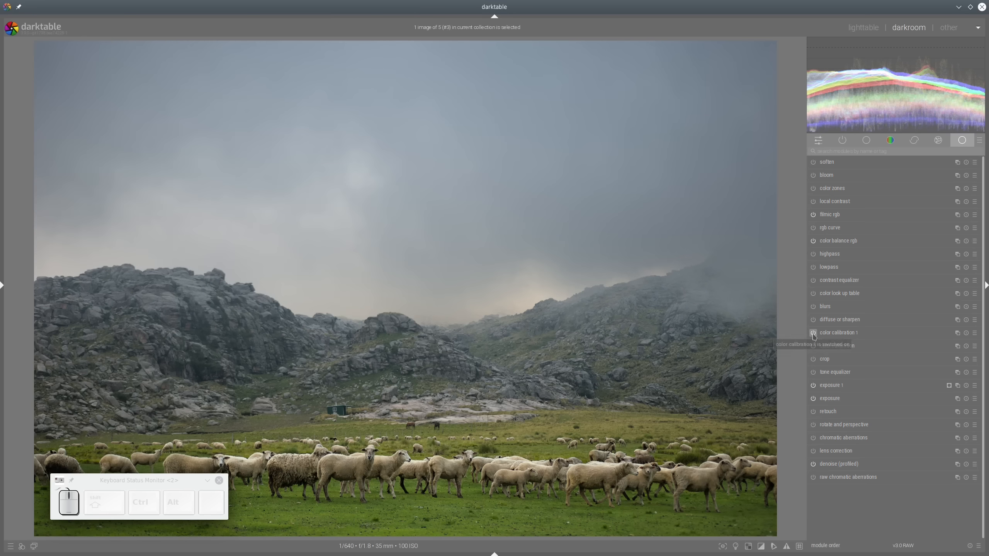
click(813, 333)
click(813, 333)
click(842, 336)
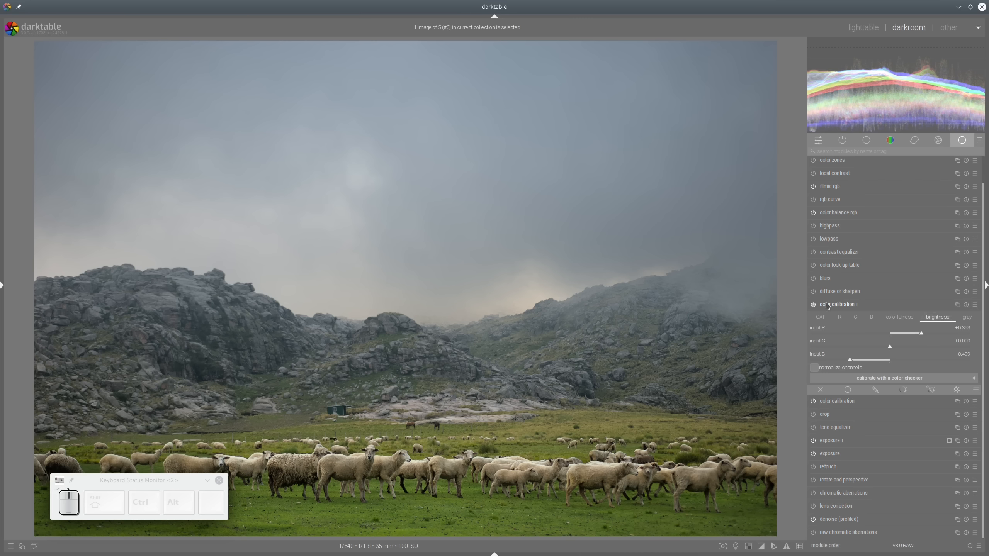
click(813, 305)
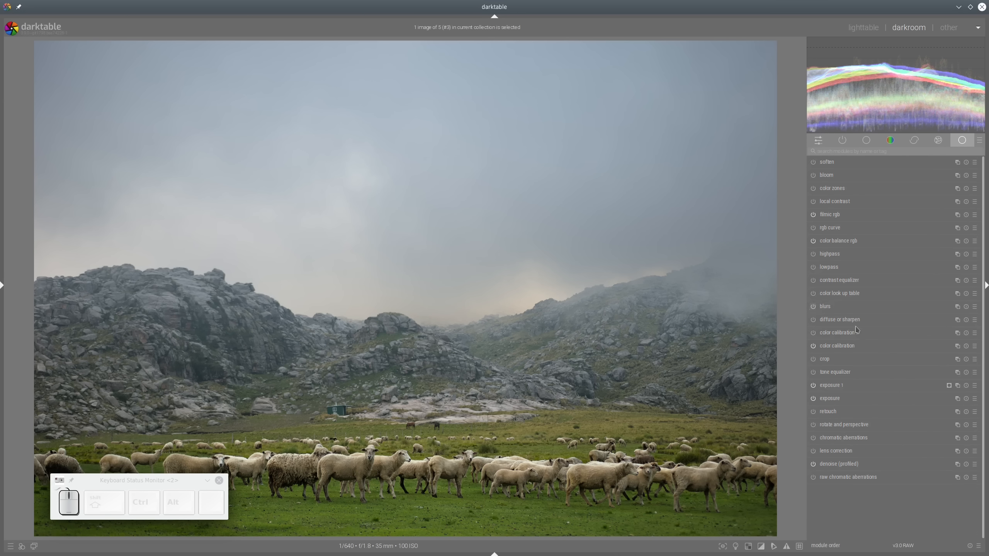
Step: Turn the second color calibration instance back on, and enable diffuse or sharpen with its settings shown
click(813, 320)
click(813, 333)
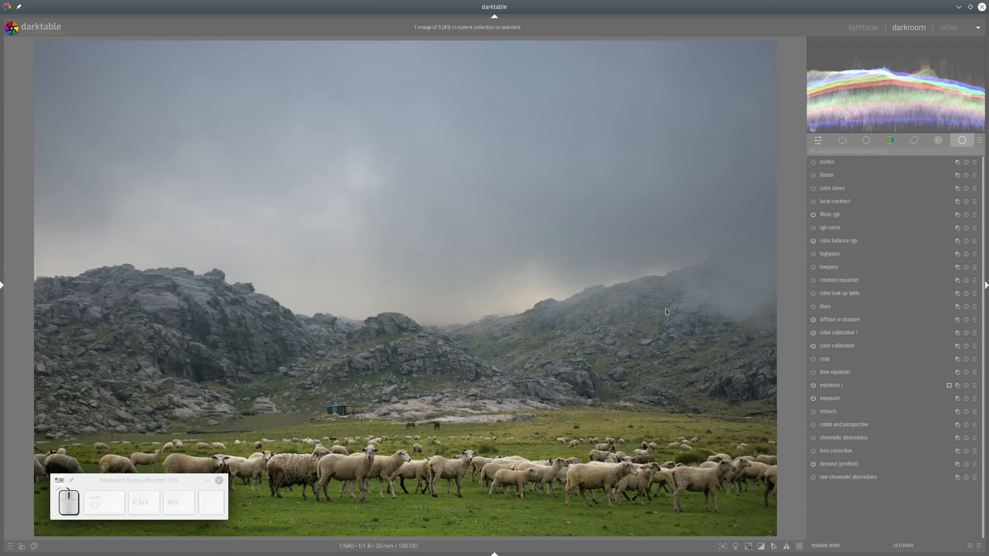
click(833, 319)
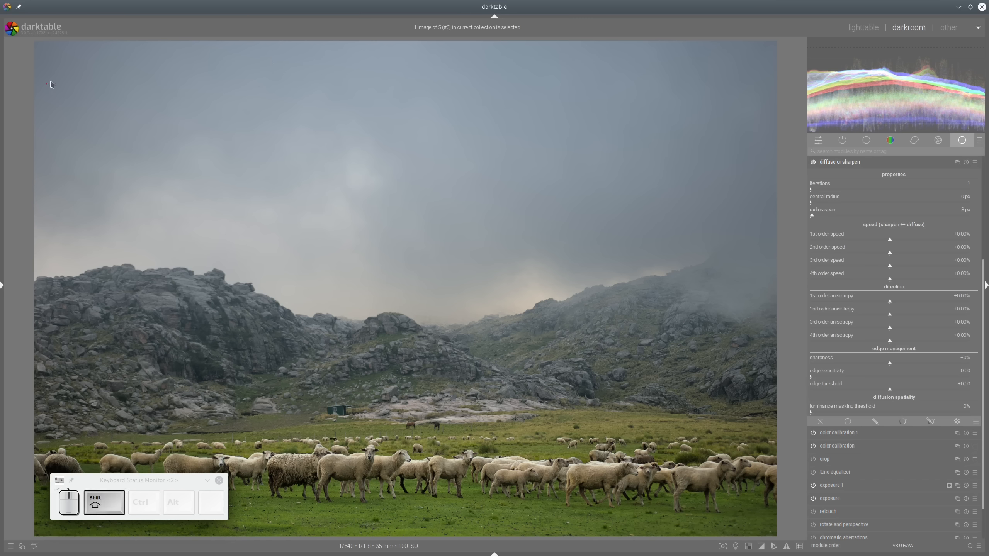
mouse_move(47, 83)
mouse_down()
mouse_move(348, 54)
mouse_move(639, 88)
mouse_move(725, 196)
mouse_move(669, 292)
mouse_move(406, 313)
mouse_move(133, 237)
mouse_move(42, 123)
mouse_move(63, 73)
mouse_up()
key(Escape)
Step: Give diffuse or sharpen a drawn and parametric mask with a horizontal gradient across the mid-height of the hills, and widen its transition
click(931, 422)
click(966, 367)
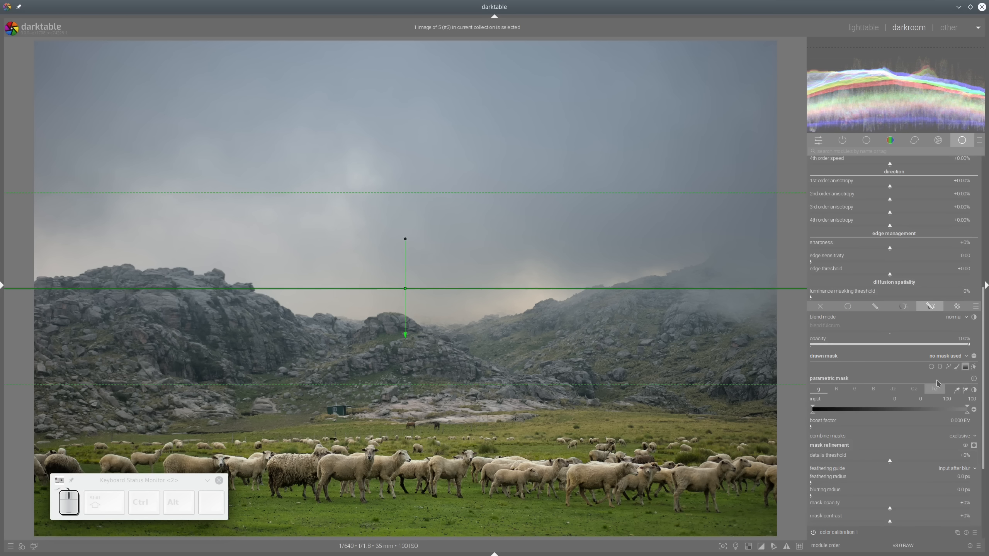
click(414, 360)
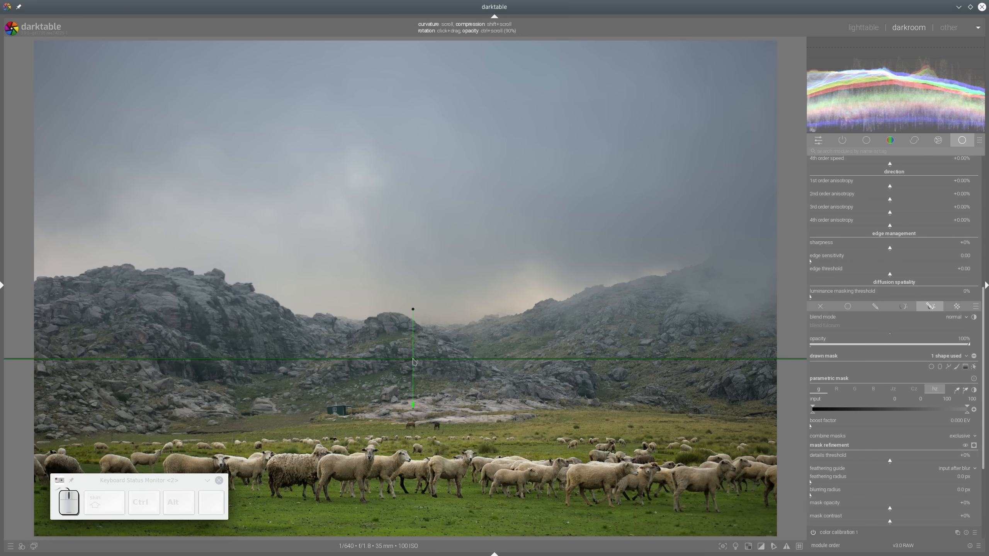
shift+scroll(413, 361, up, 3)
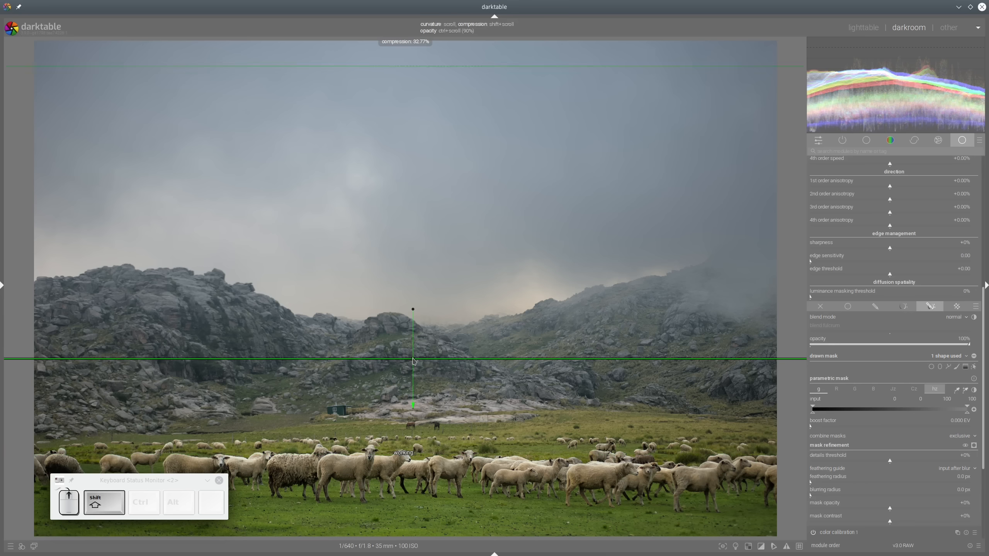
Step: Bend the diffuse or sharpen gradient mask to a curvature of 11%, readjust its transition width across the hills, and check the mask
shift+scroll(413, 361, down, 2)
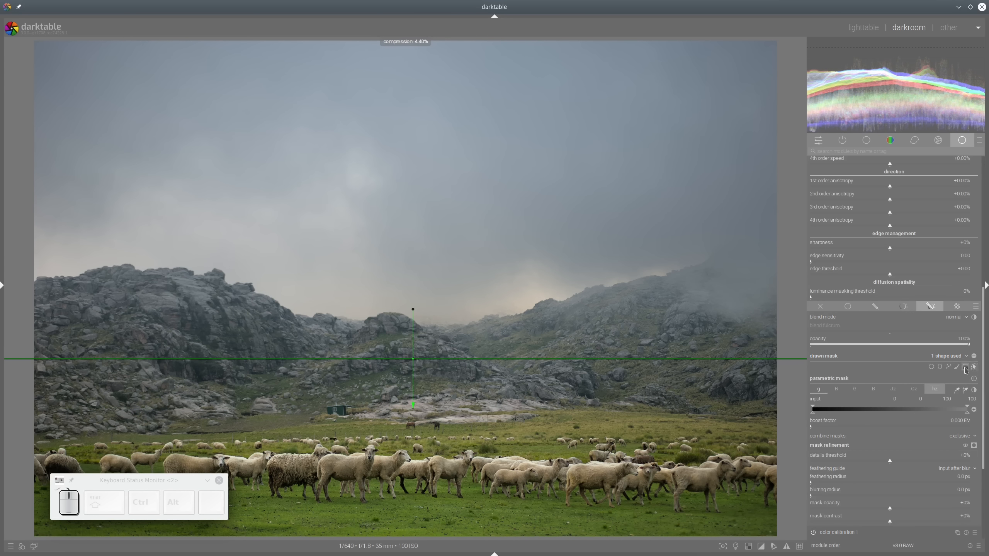
shift+click(413, 360)
shift+scroll(413, 363, up, 1)
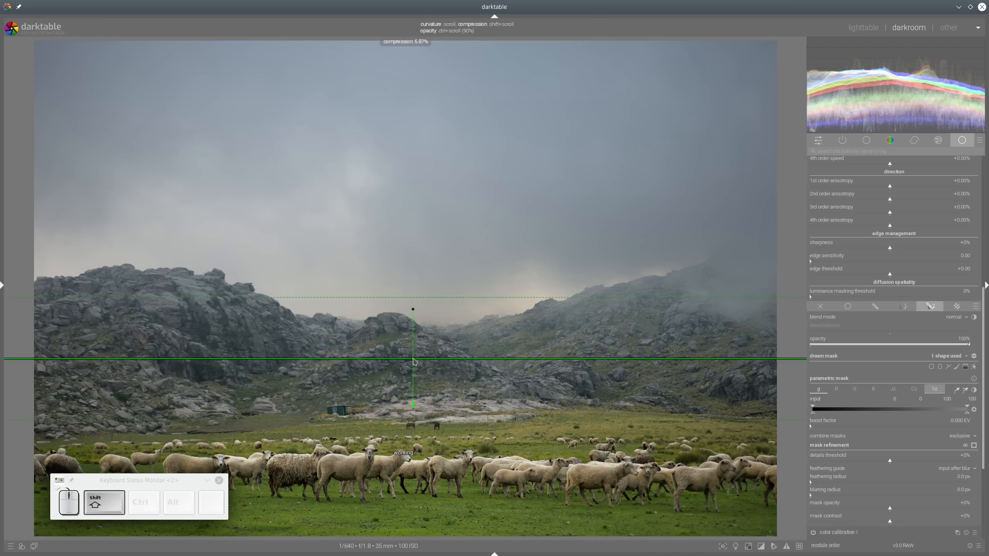
scroll(415, 362, up, 5)
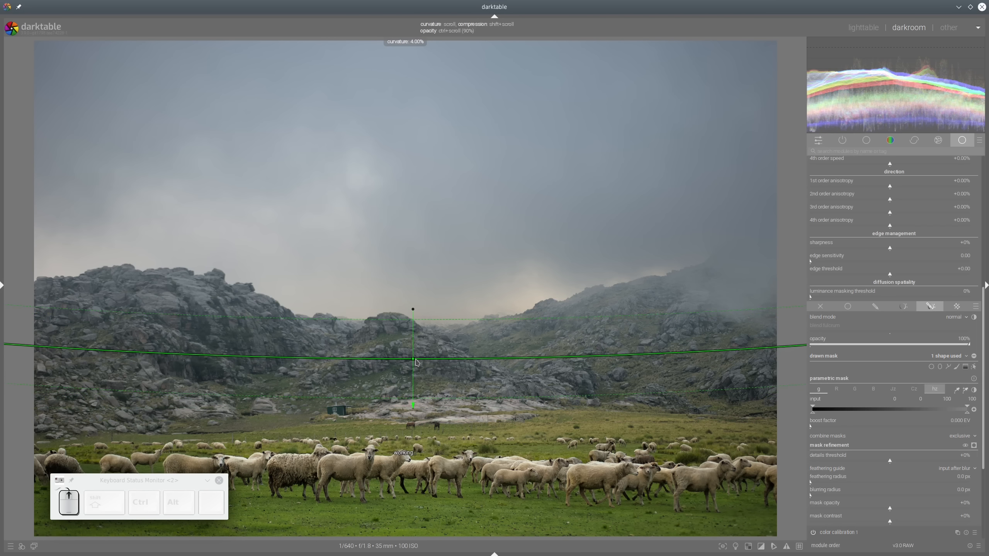
scroll(416, 362, up, 4)
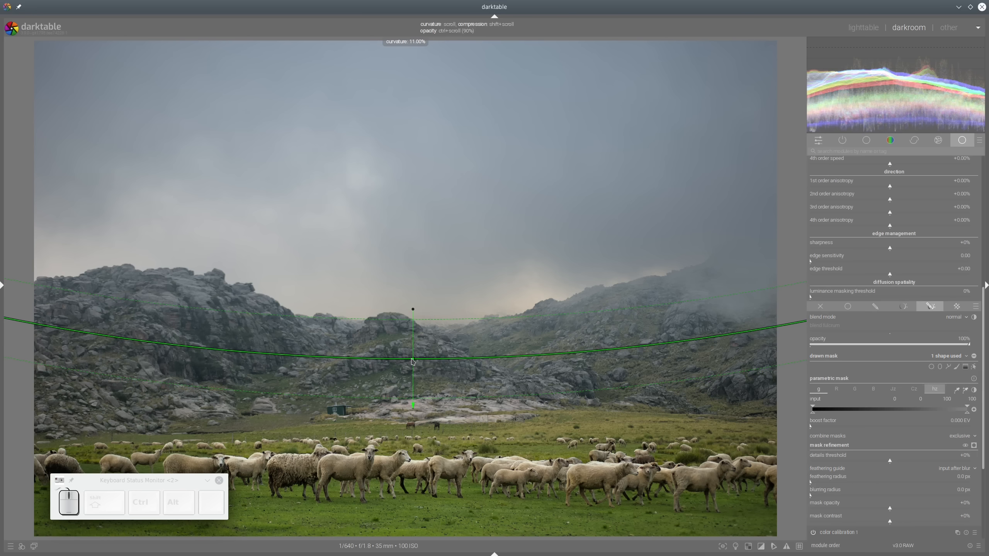
shift+scroll(415, 362, up, 1)
drag(414, 362, 415, 360)
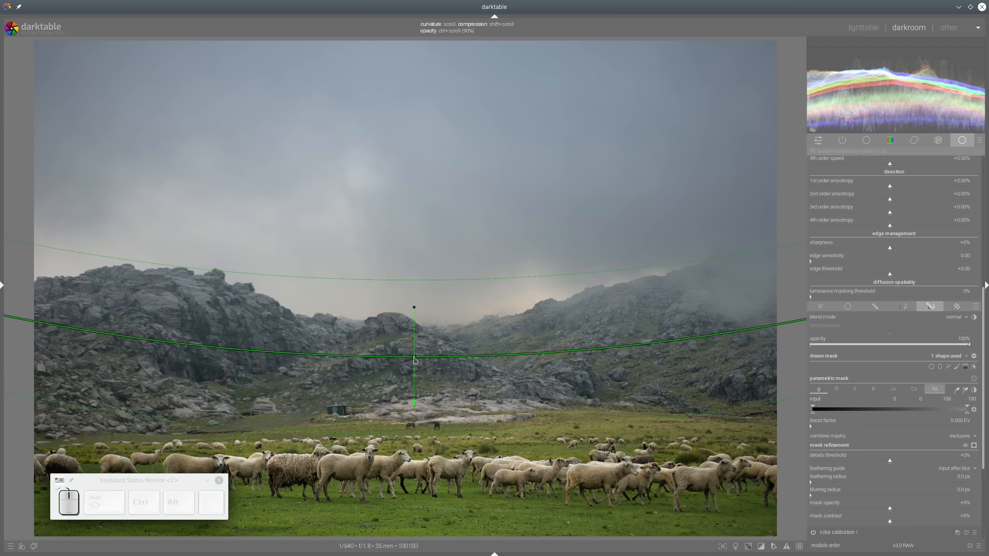
ctrl+scroll(415, 360, up, 2)
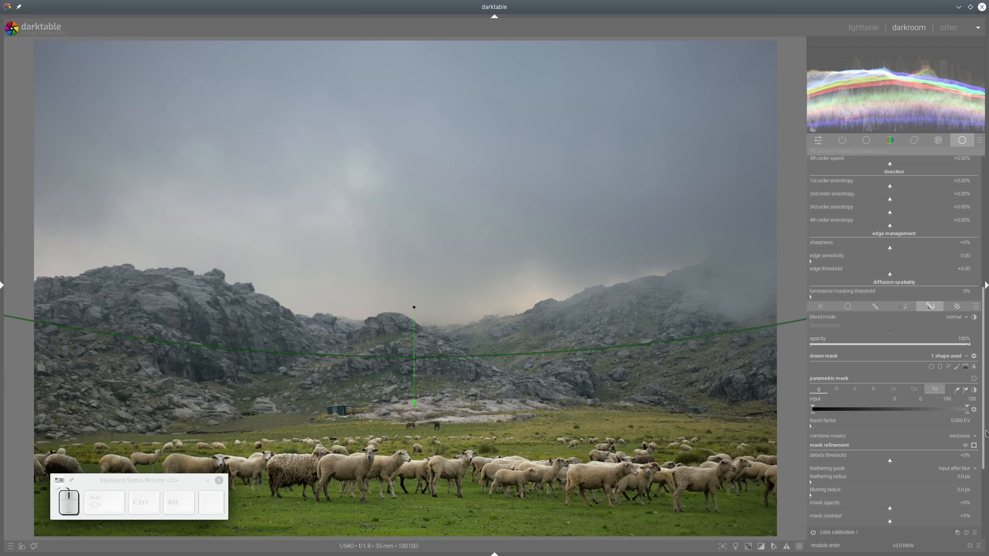
click(974, 445)
click(974, 445)
Step: Set diffuse or sharpen to 1st order speed -43.61%, 3rd order speed -15.66%, radius span 512 px and 5 iterations
scroll(950, 321, up, 7)
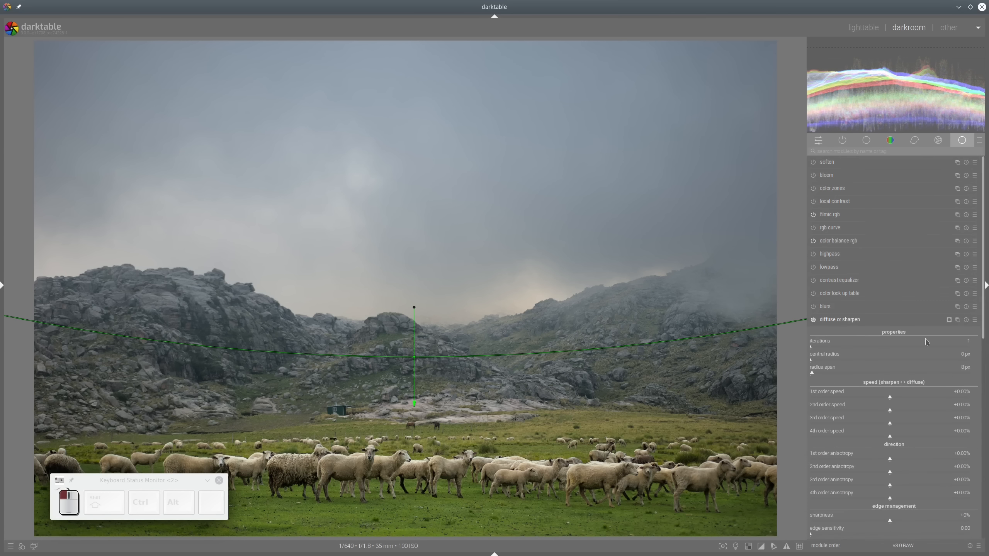
scroll(911, 383, down, 4)
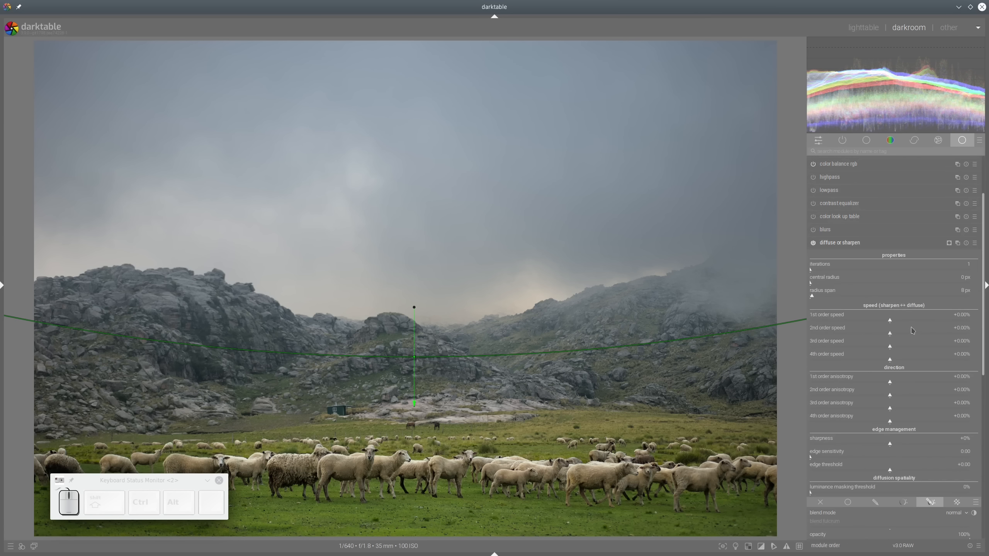
click(865, 322)
click(855, 321)
click(877, 346)
drag(875, 297, 978, 304)
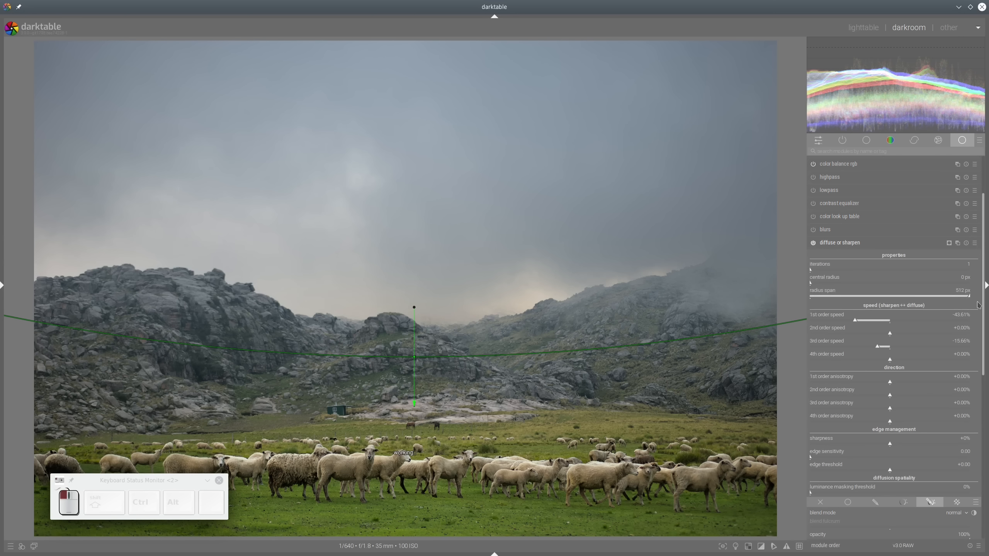
click(813, 273)
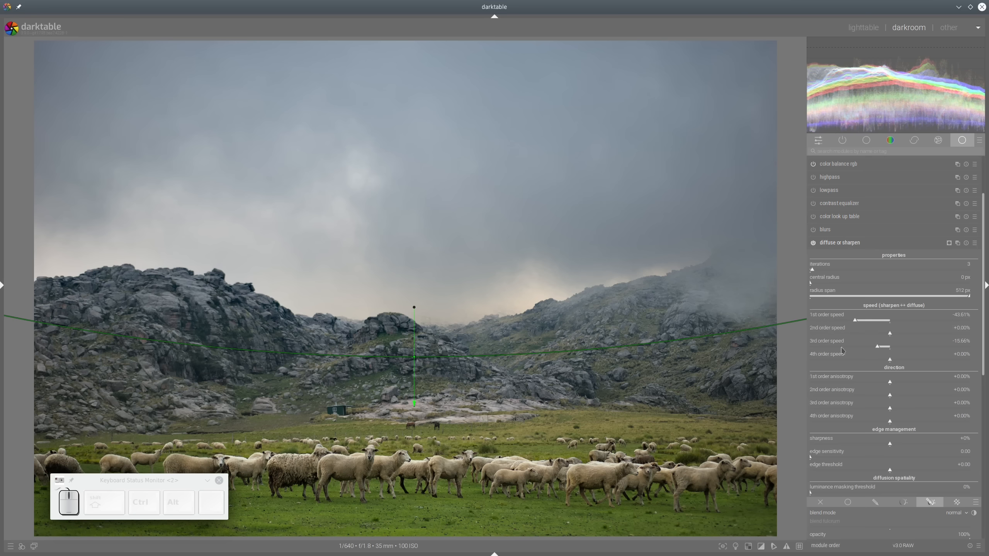
scroll(813, 271, up, 2)
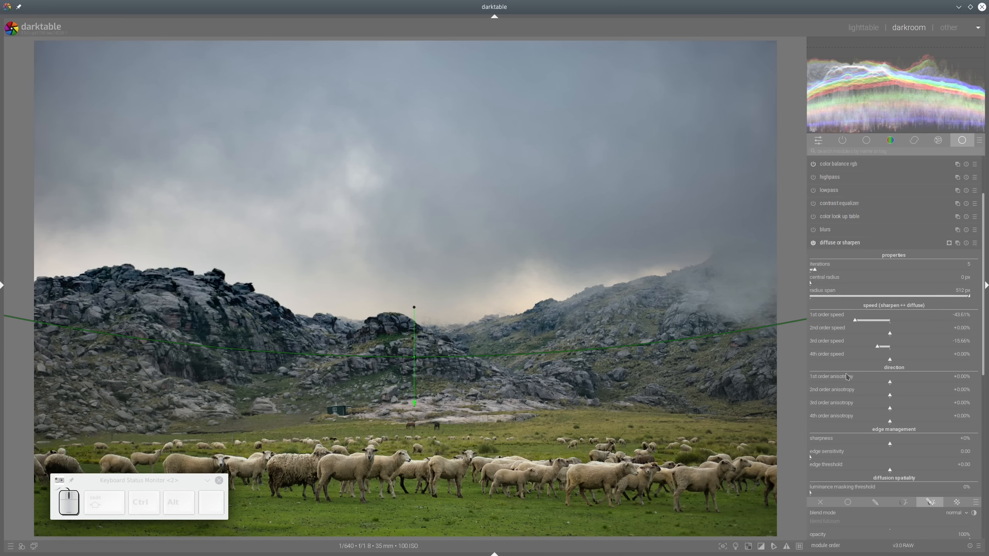
Step: Set the edge sensitivity of diffuse or sharpen to 0.21 and its edge threshold to +0.29
scroll(851, 392, down, 2)
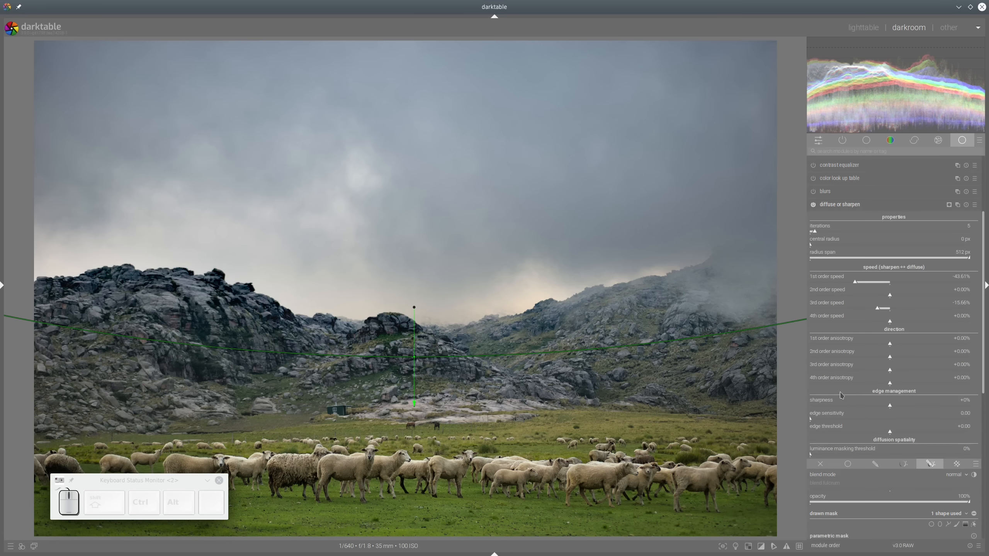
drag(814, 421, 818, 421)
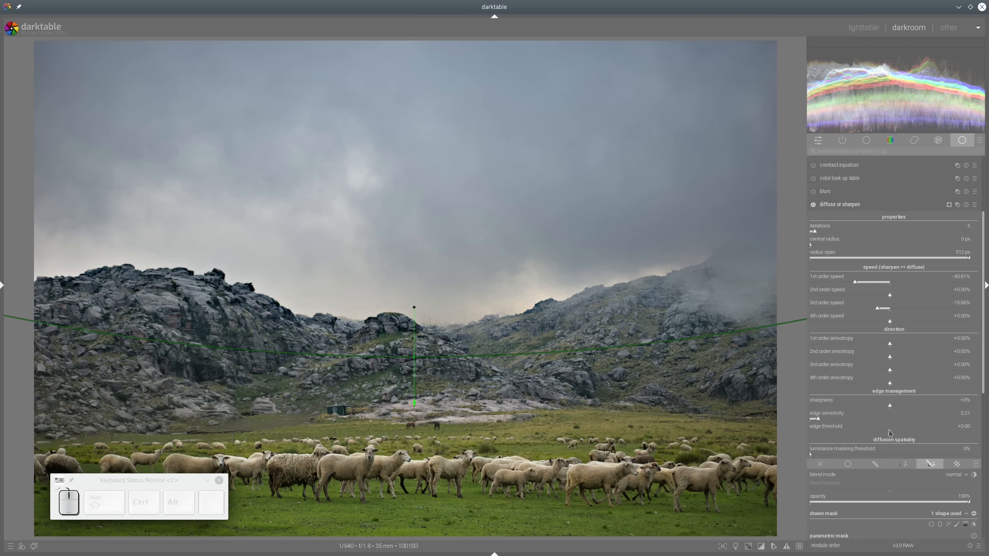
drag(889, 433, 903, 435)
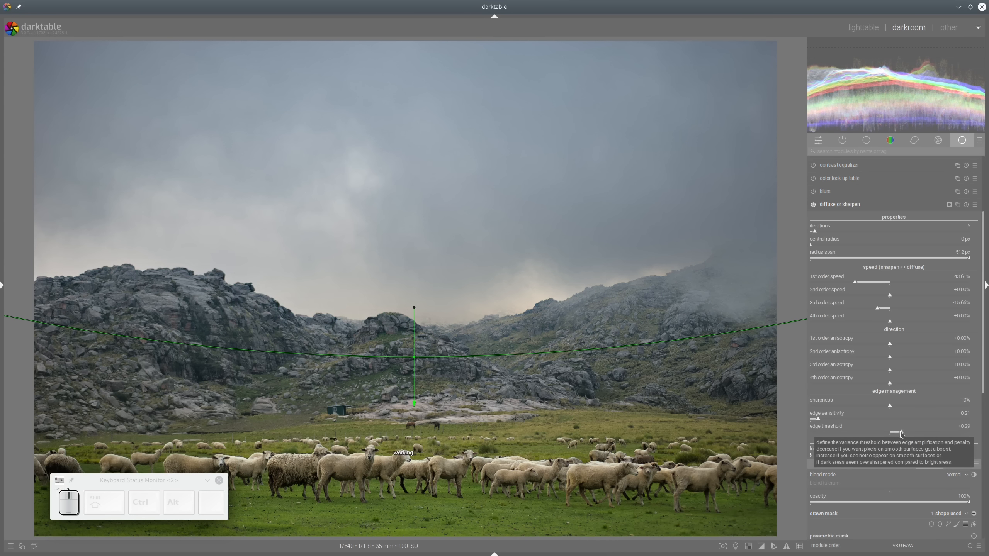
Step: Hide the gradient mask outline and compare the image with and without diffuse or sharpen
scroll(871, 385, up, 3)
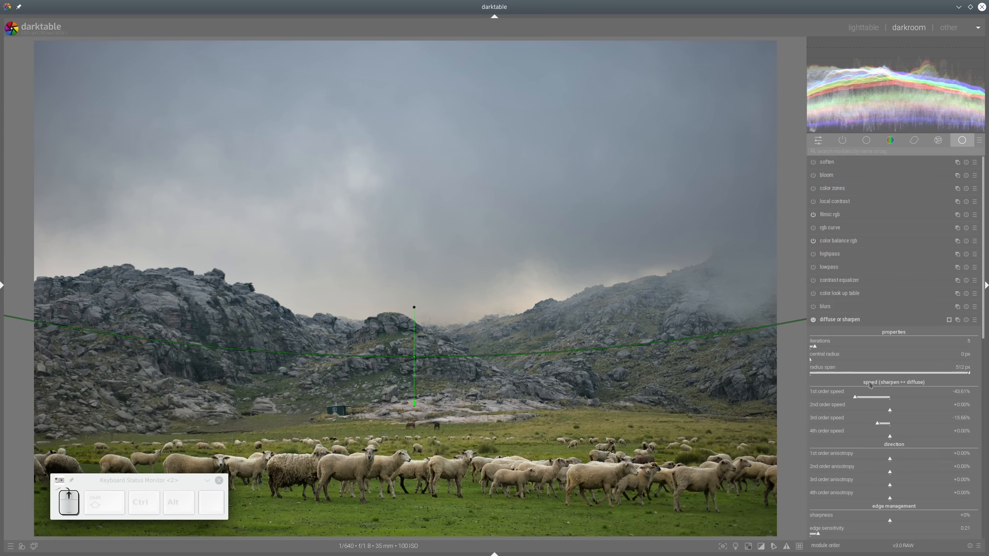
click(813, 320)
click(813, 320)
scroll(976, 417, down, 3)
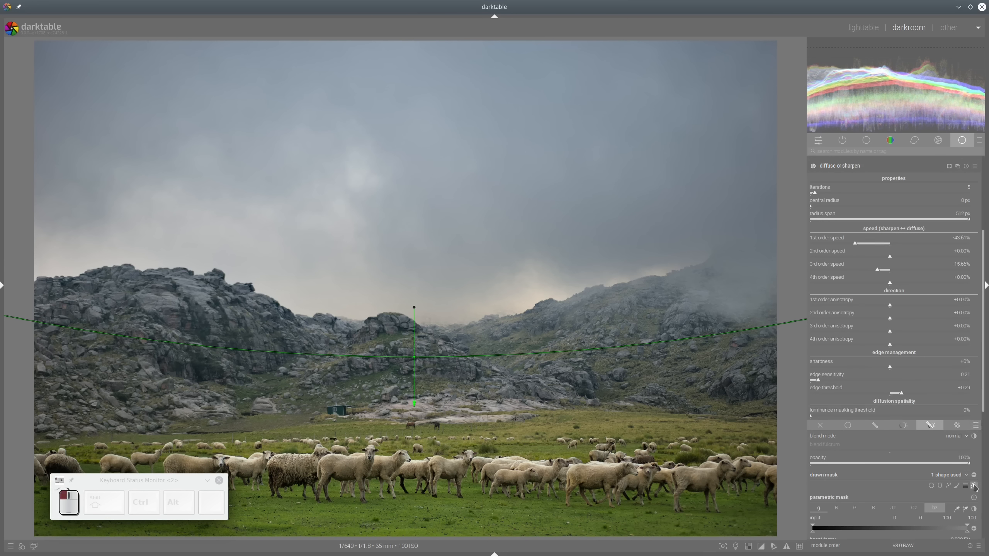
click(975, 486)
scroll(966, 448, up, 3)
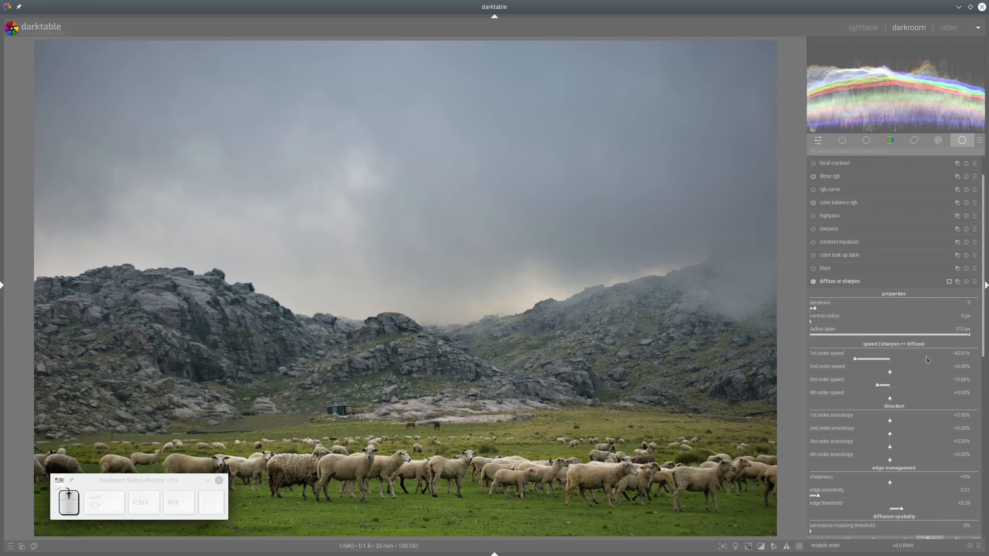
click(814, 281)
click(813, 281)
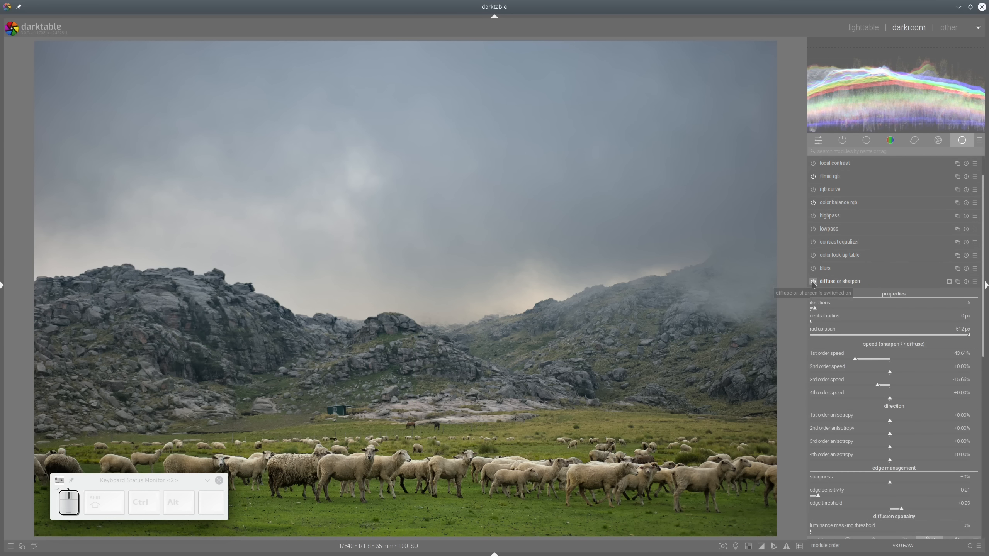
click(813, 282)
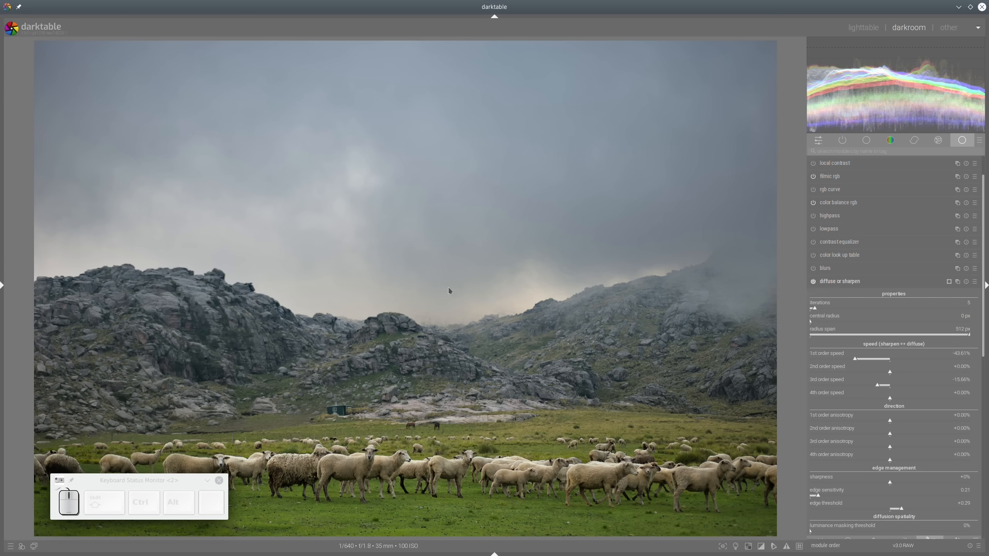
click(814, 282)
Step: Add a new instance of diffuse or sharpen and apply the add local contrast preset to it
click(847, 281)
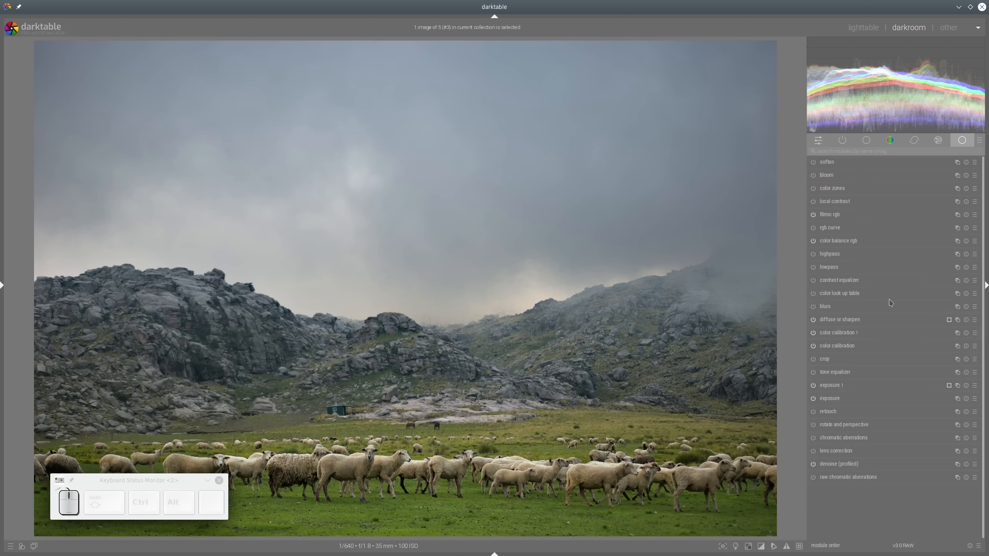
click(958, 319)
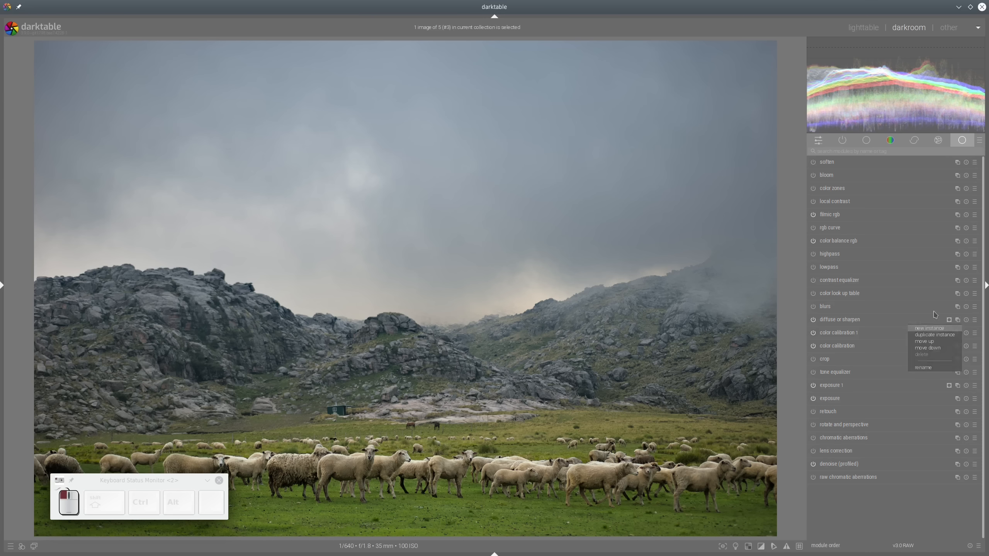
click(935, 327)
click(975, 163)
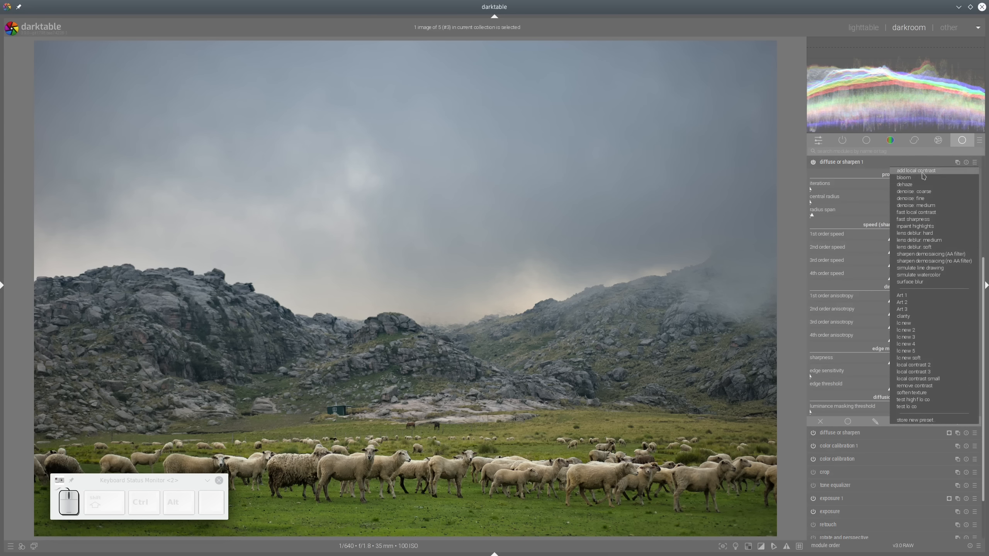
click(969, 215)
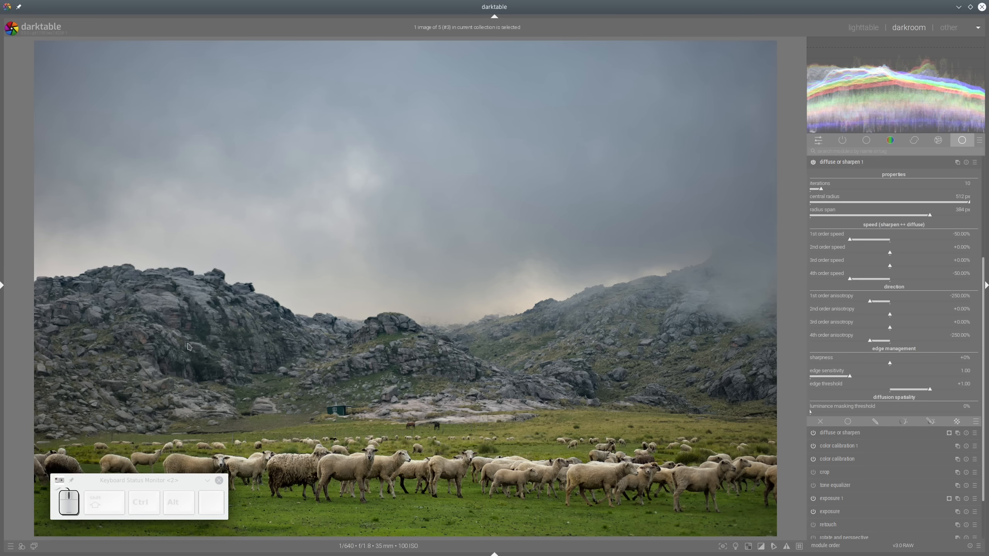
Step: Collapse the new diffuse or sharpen instance and view the photo briefly in color assessment mode
click(851, 163)
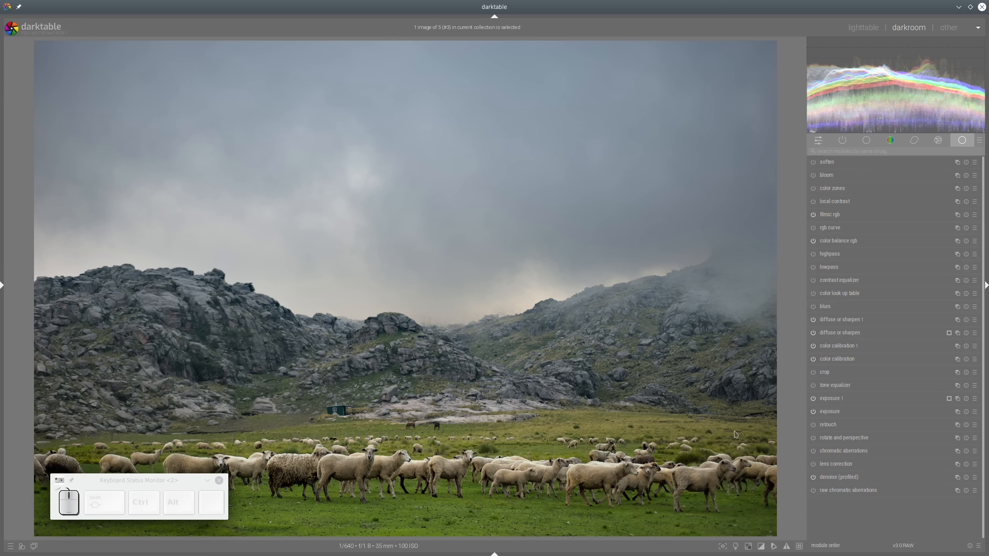
click(735, 546)
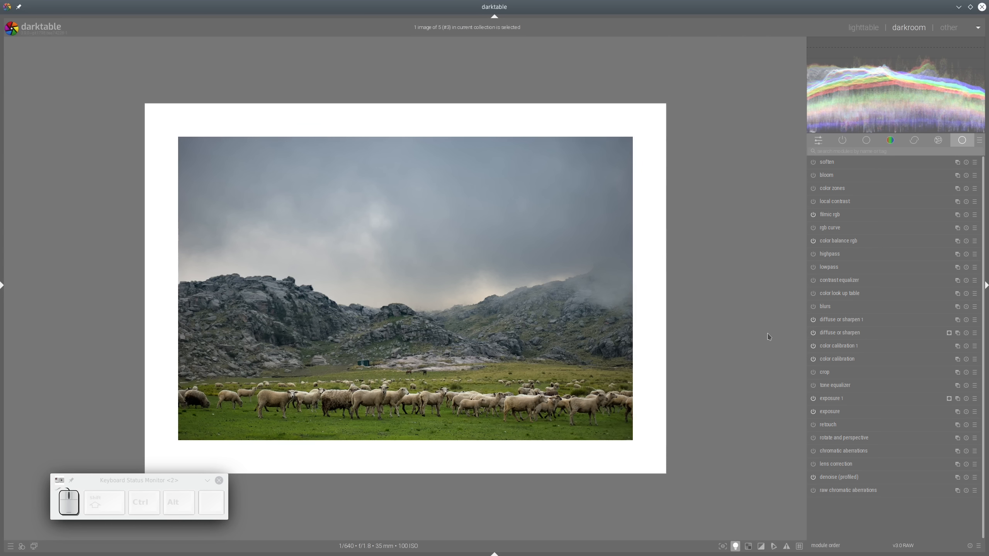
click(736, 547)
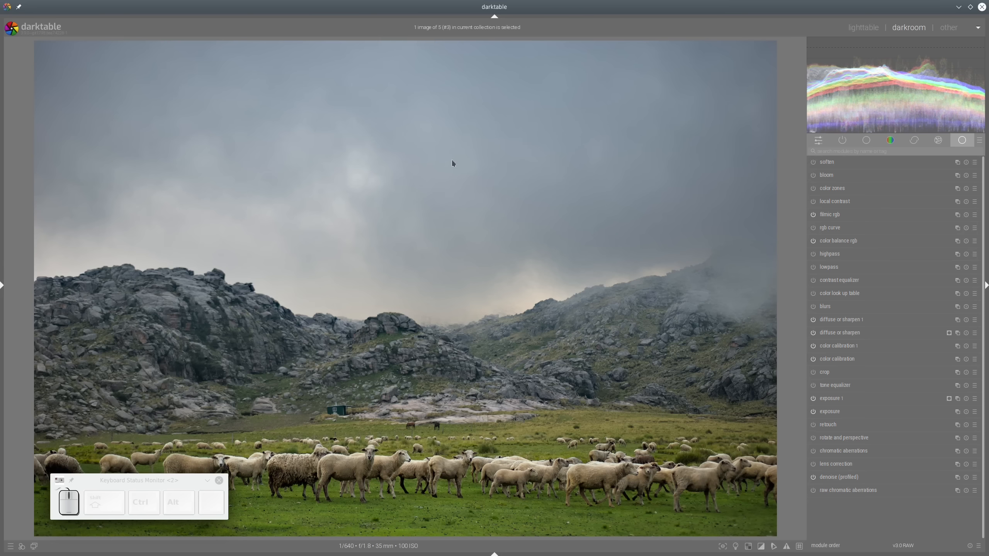
Step: In the second color calibration instance's red channel, set input B to about -0.10, input G to about -0.08 and input R to +1.113
click(840, 347)
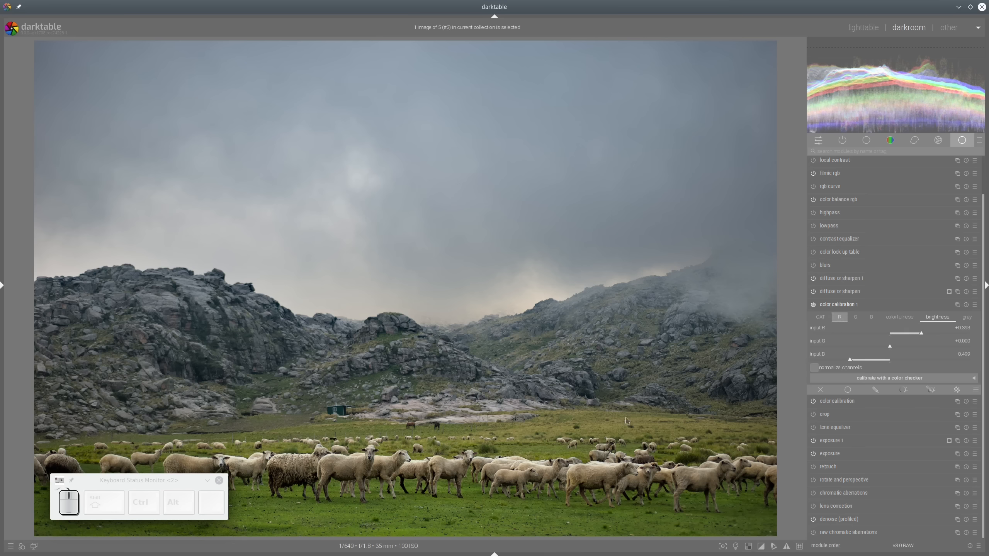
click(840, 317)
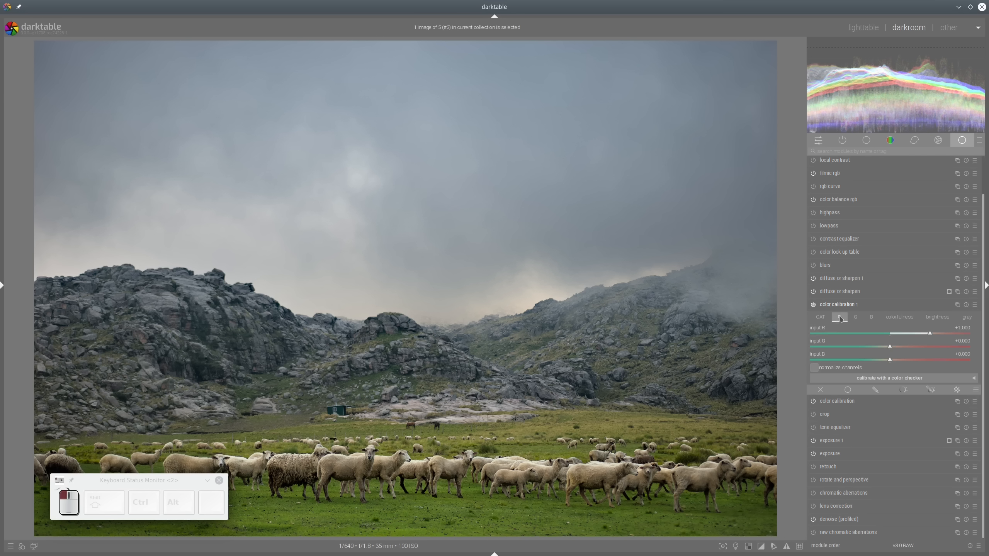
click(887, 364)
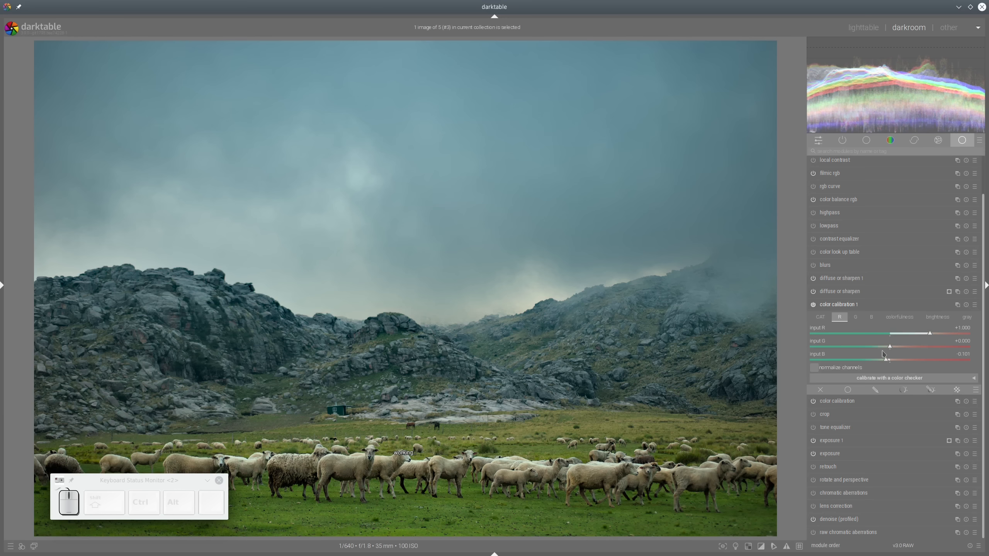
click(888, 347)
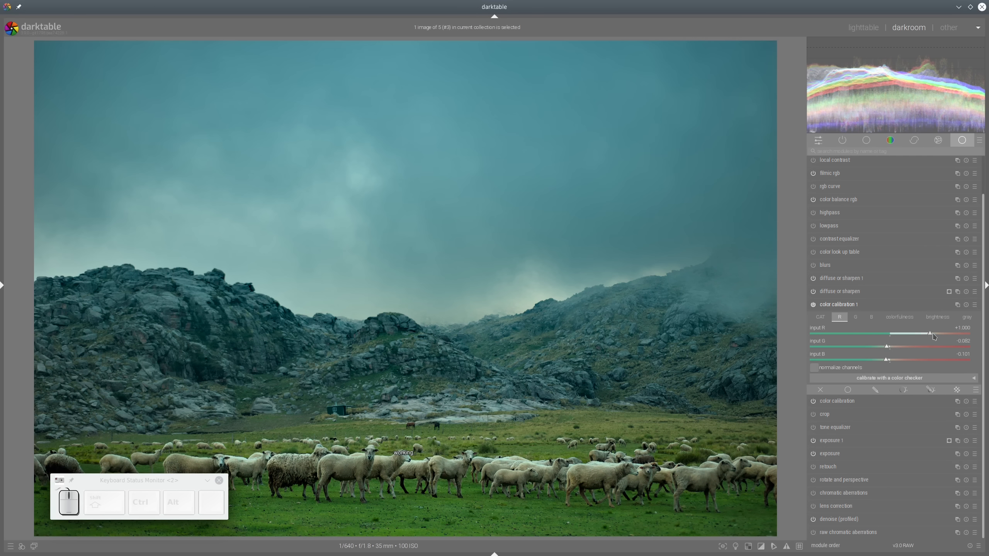
click(935, 337)
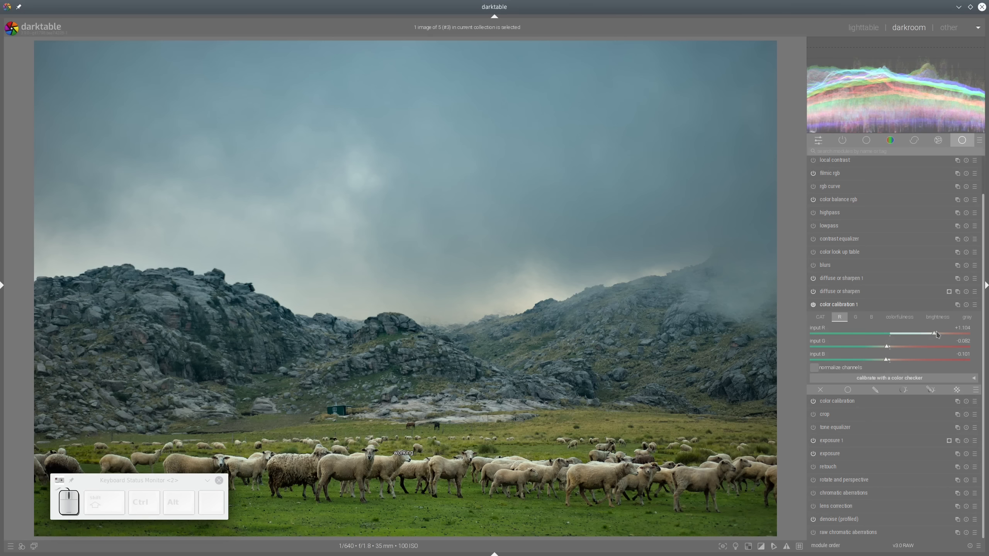
click(938, 336)
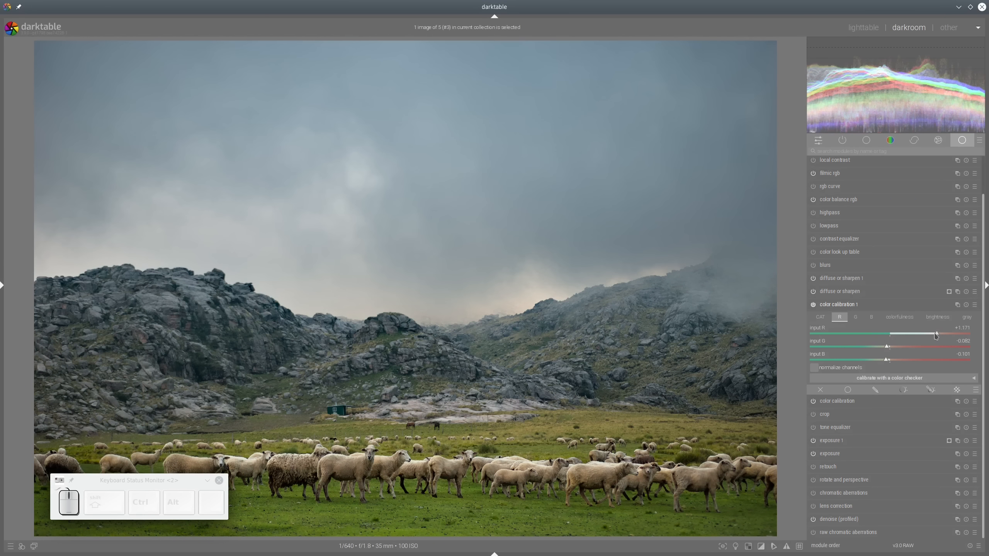
click(934, 336)
Step: Compare the image with and without the second color calibration instance, and raise the red channel's input R to about +1.16
click(814, 305)
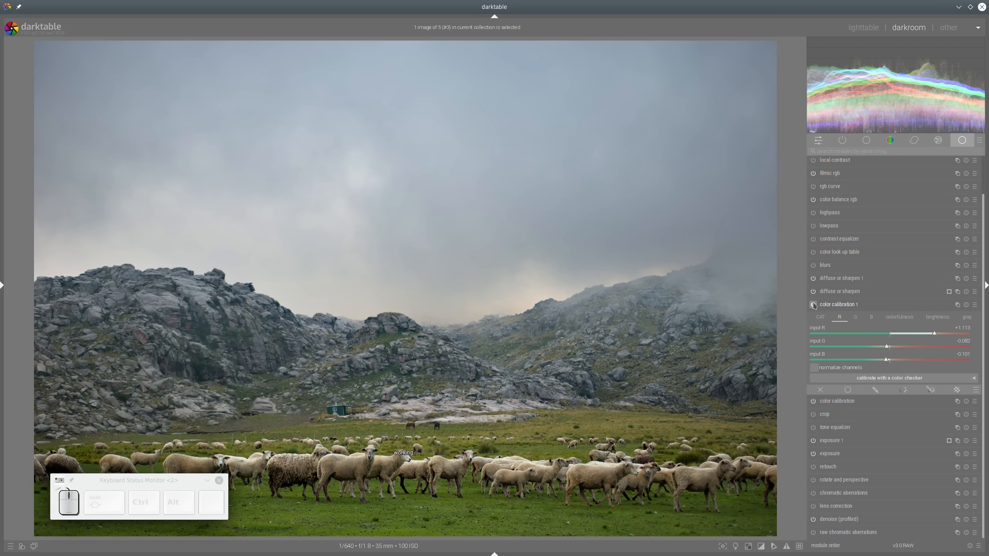
click(813, 305)
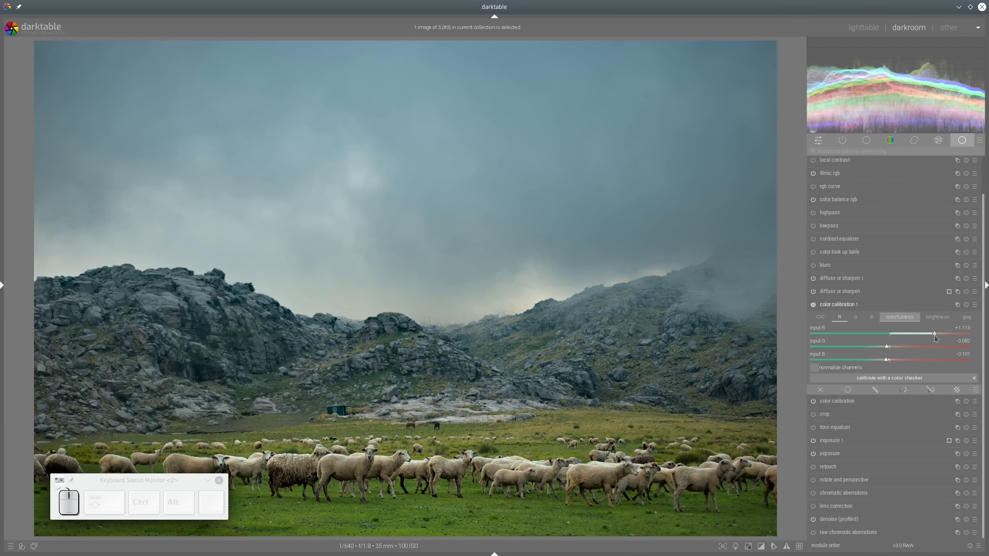
click(936, 335)
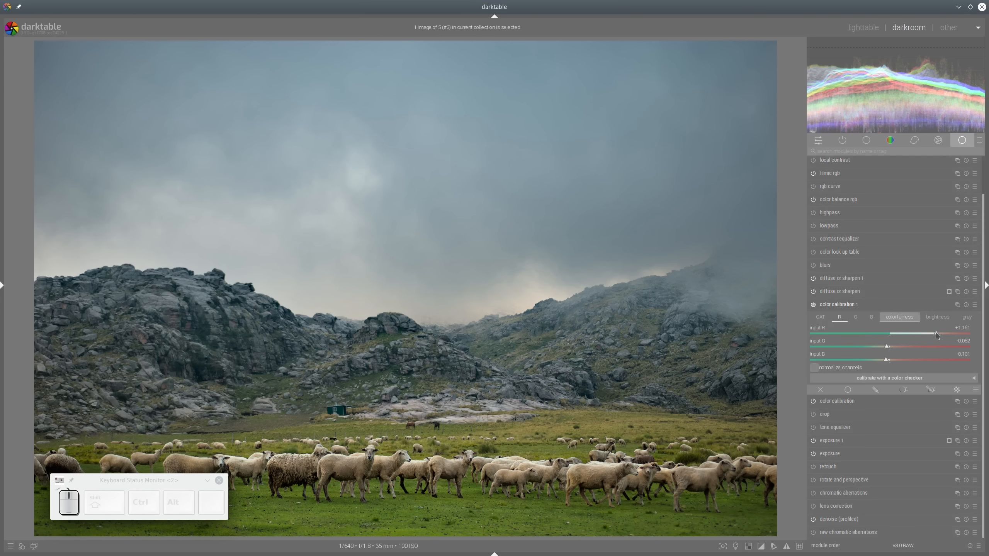
Step: In the second color calibration instance's blue channel, set input R to about -0.09 and input B to about +1.05
drag(937, 336, 936, 336)
click(814, 305)
click(871, 317)
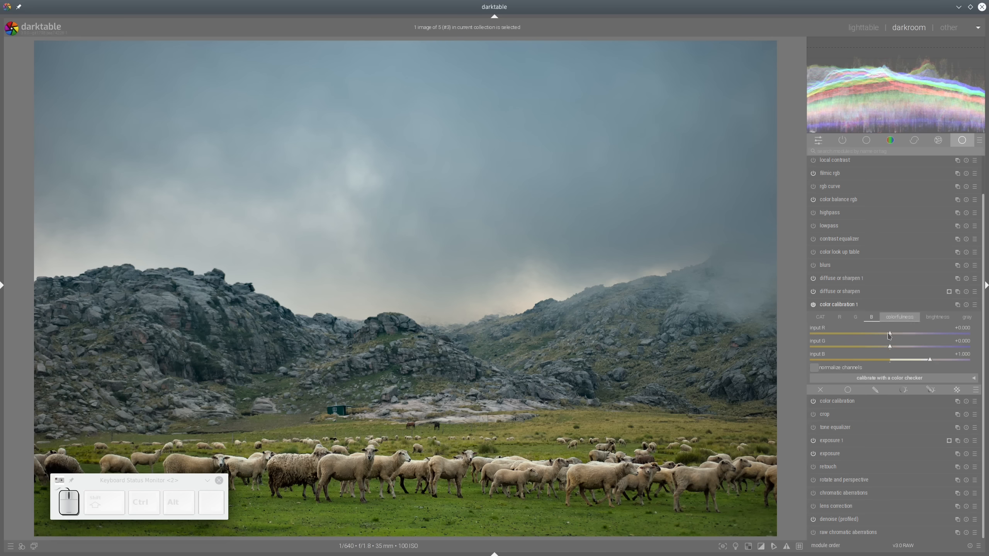
click(889, 334)
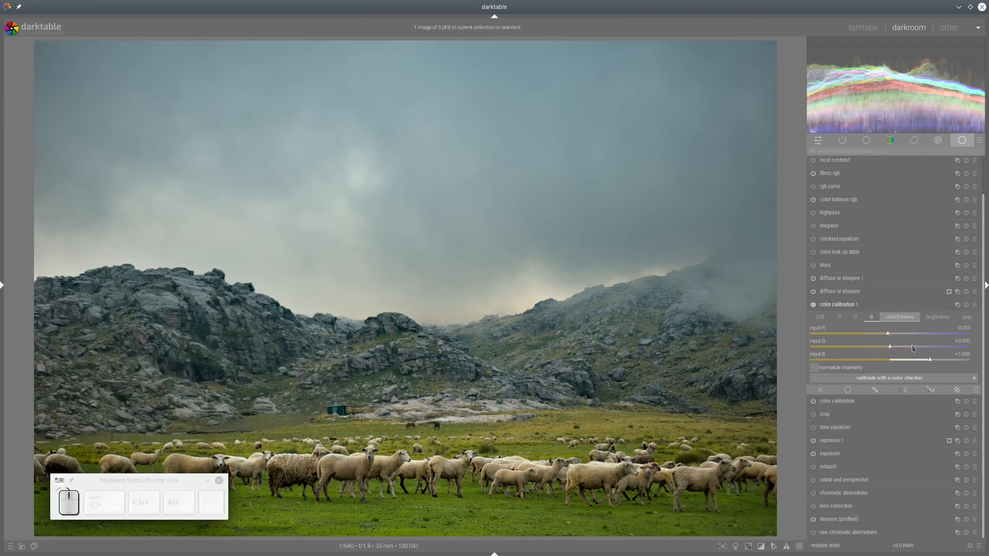
click(932, 359)
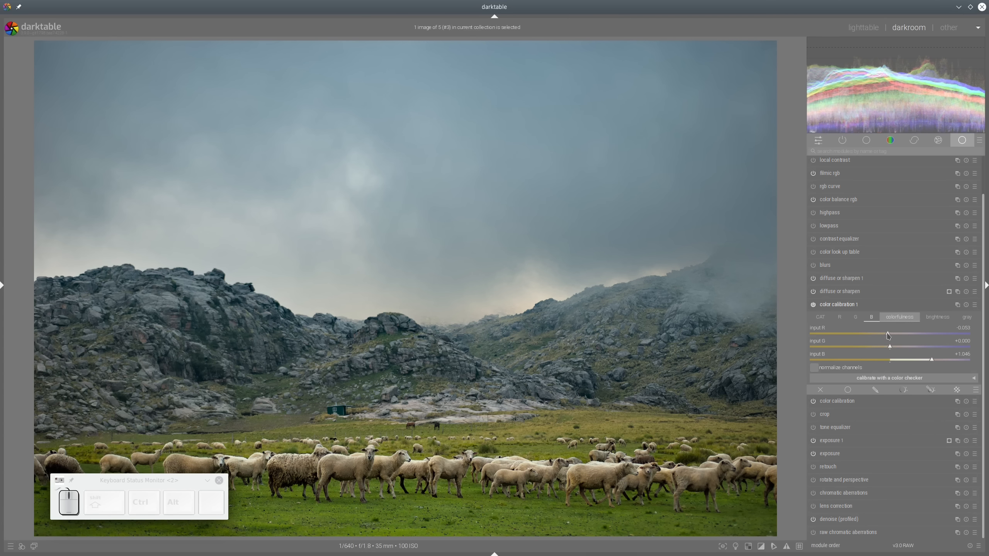
drag(889, 336, 887, 334)
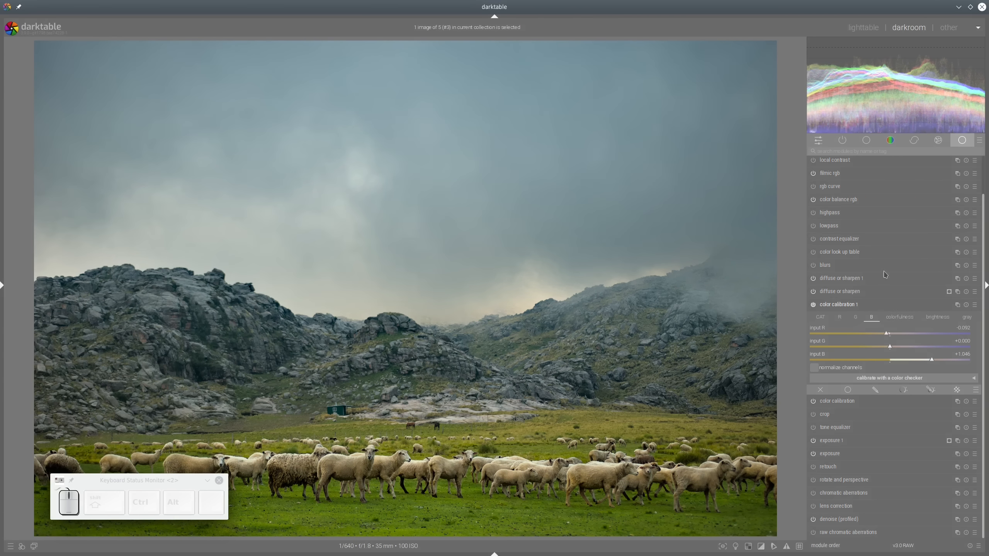
Step: Show the photo in color assessment mode and compare it with and without the second color calibration instance
click(737, 547)
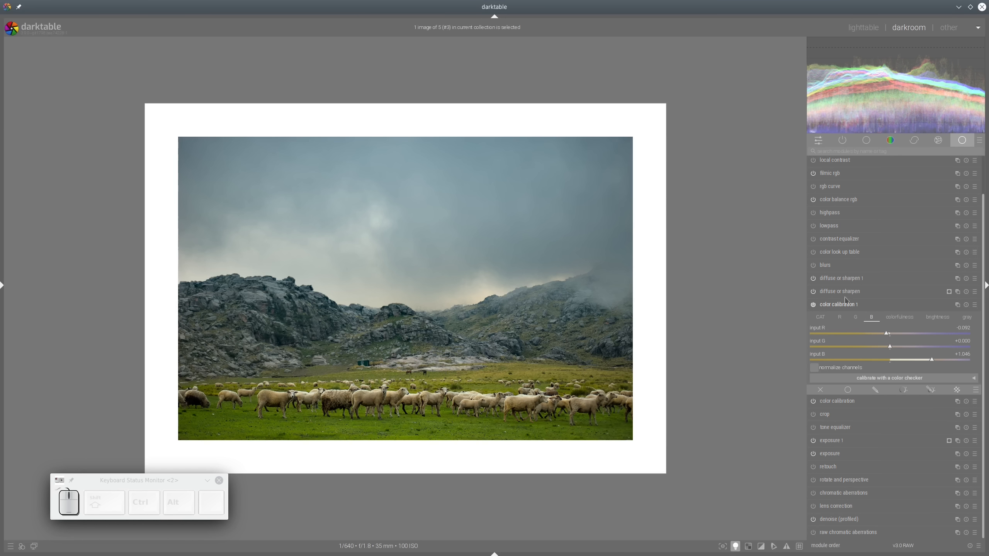
click(813, 305)
click(814, 306)
Step: Raise the red channel's input R to about +1.18, compare the effect, collapse color calibration 1 and leave color assessment mode
click(840, 317)
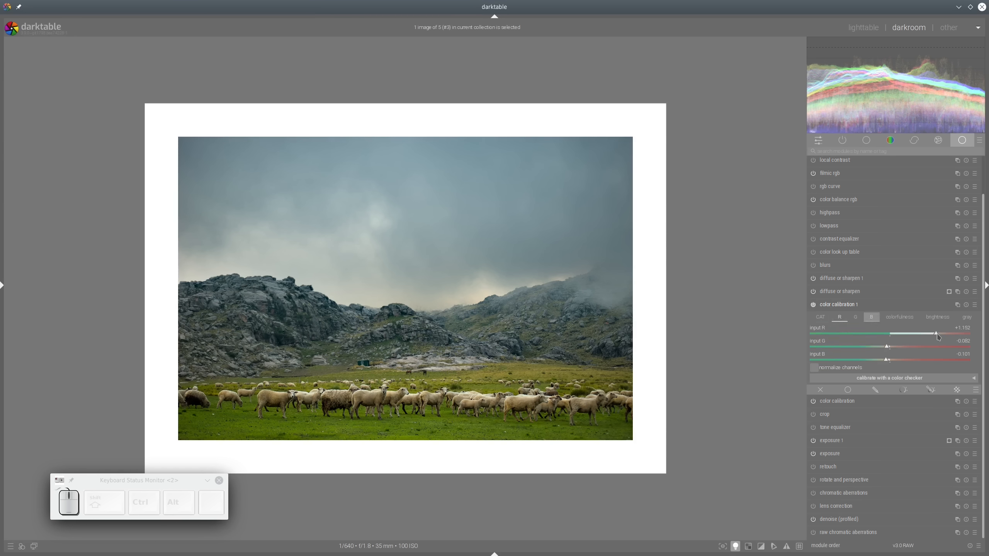
click(937, 337)
click(814, 306)
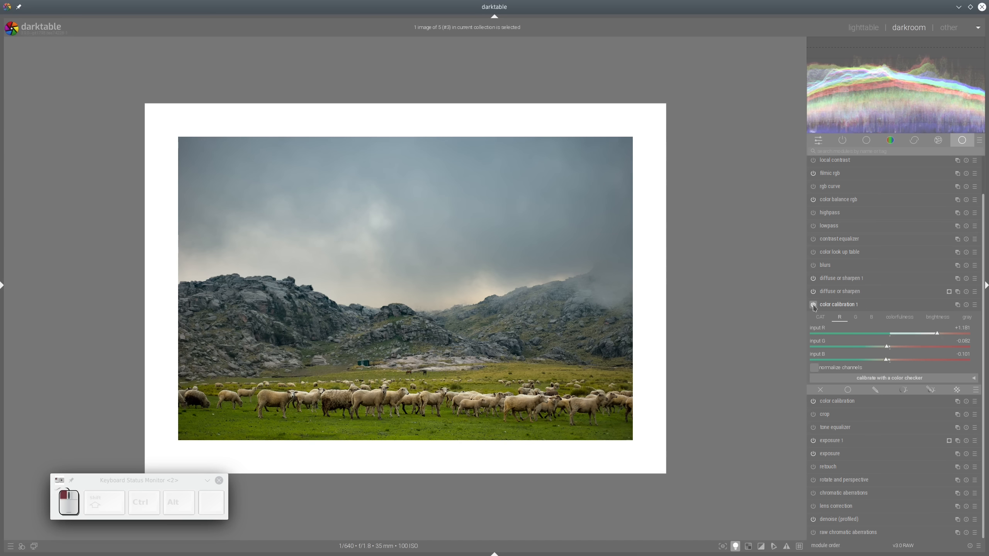
click(814, 305)
click(814, 305)
click(813, 305)
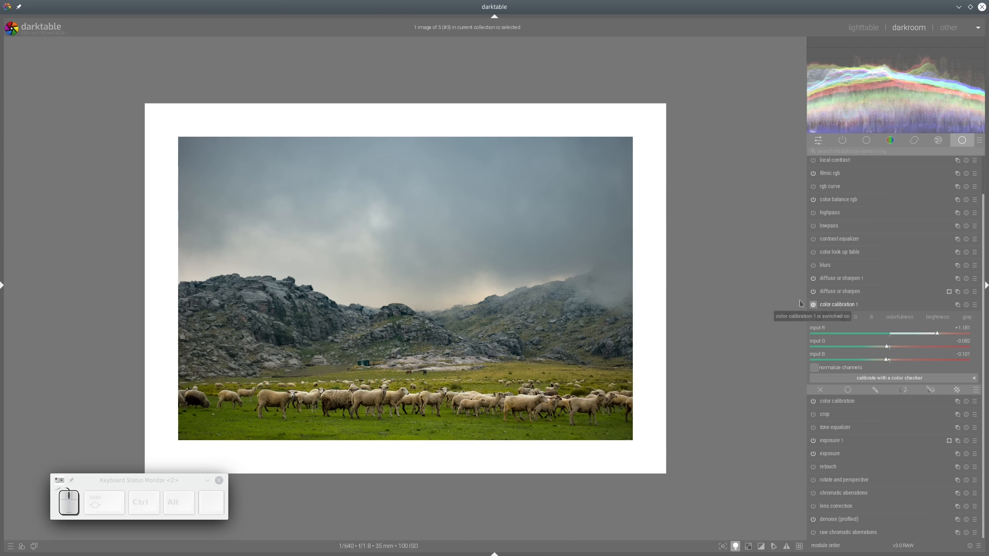
click(863, 306)
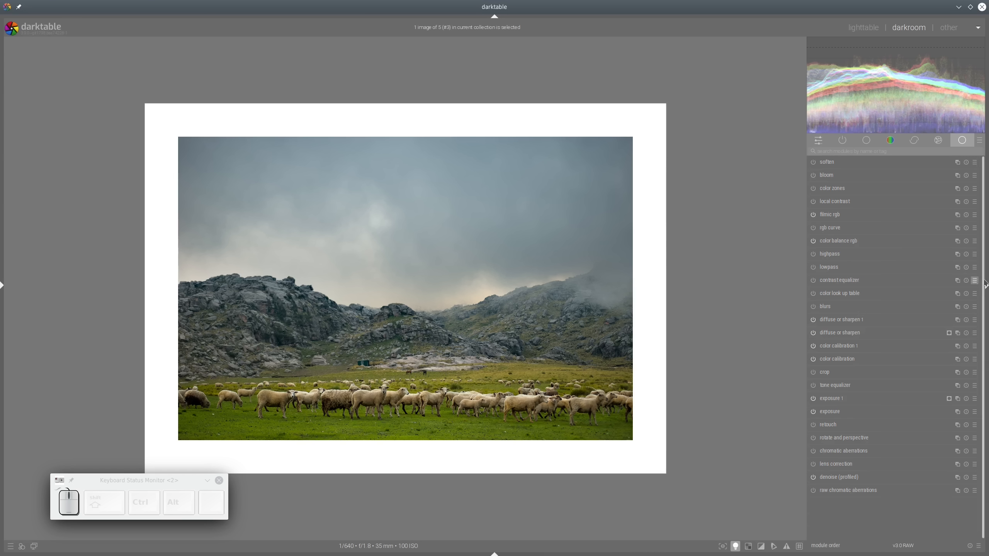
click(736, 547)
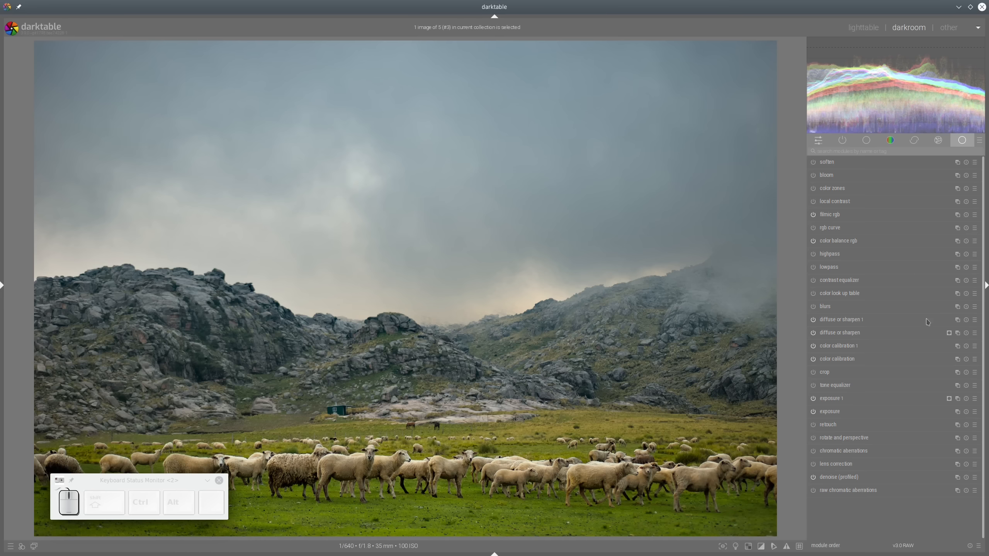
Step: Enable the tone equalizer and move it above diffuse or sharpen 1 in the module order
click(814, 385)
click(849, 387)
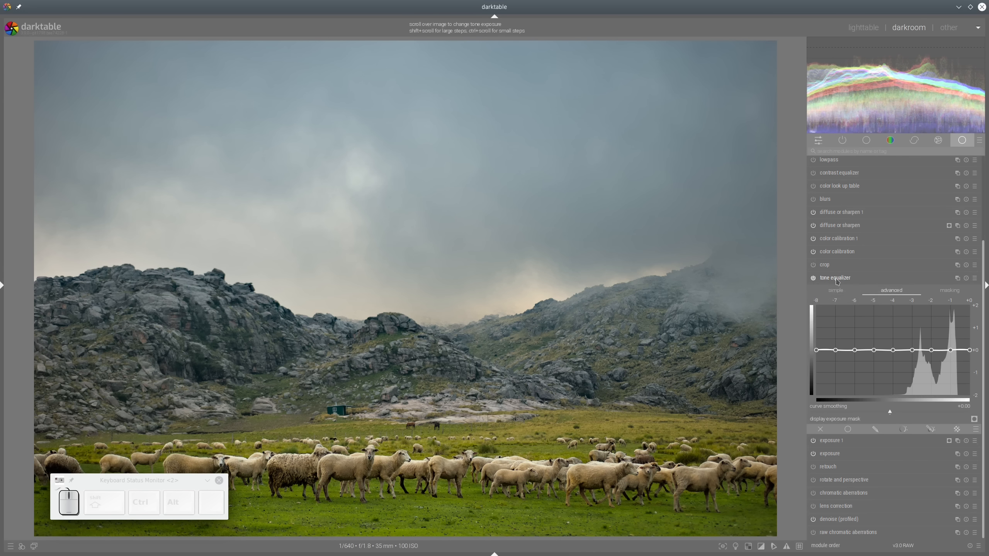
ctrl+shift+drag(838, 281, 848, 221)
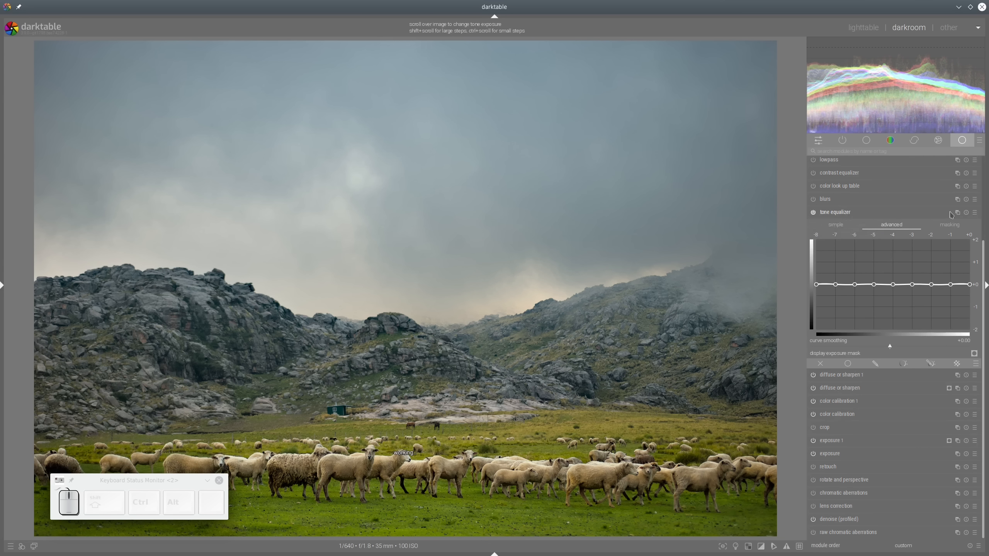
Step: Set preserve details to no in the tone equalizer's masking options
click(950, 225)
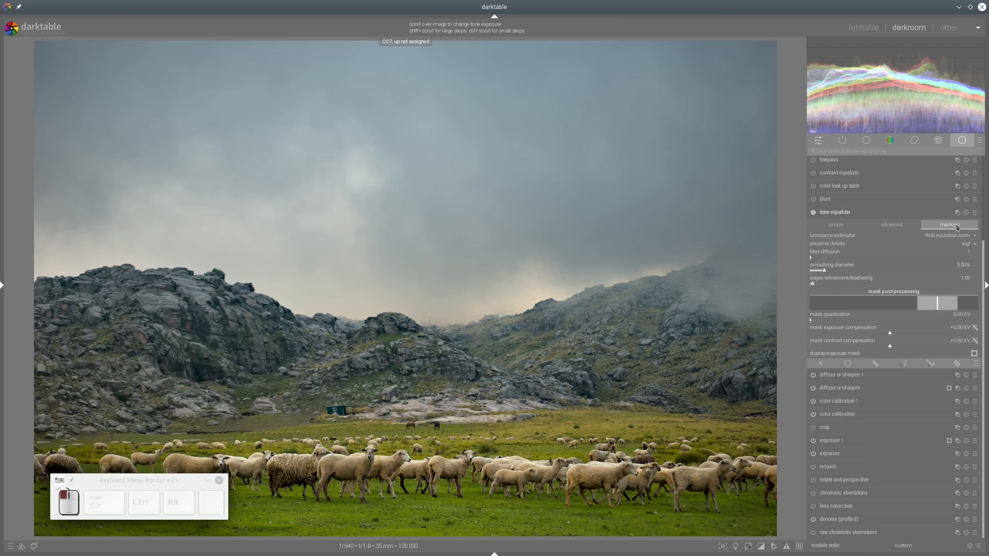
click(971, 245)
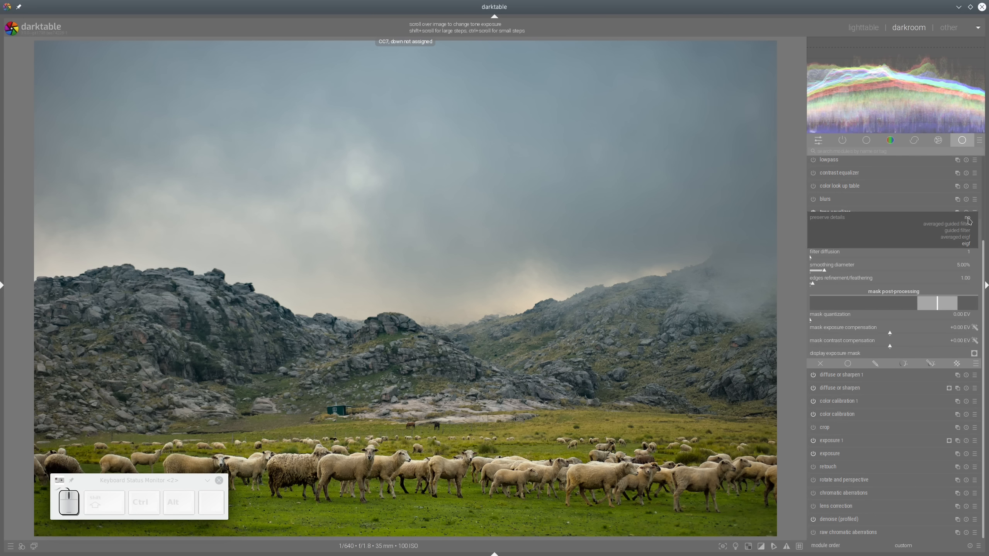
click(968, 218)
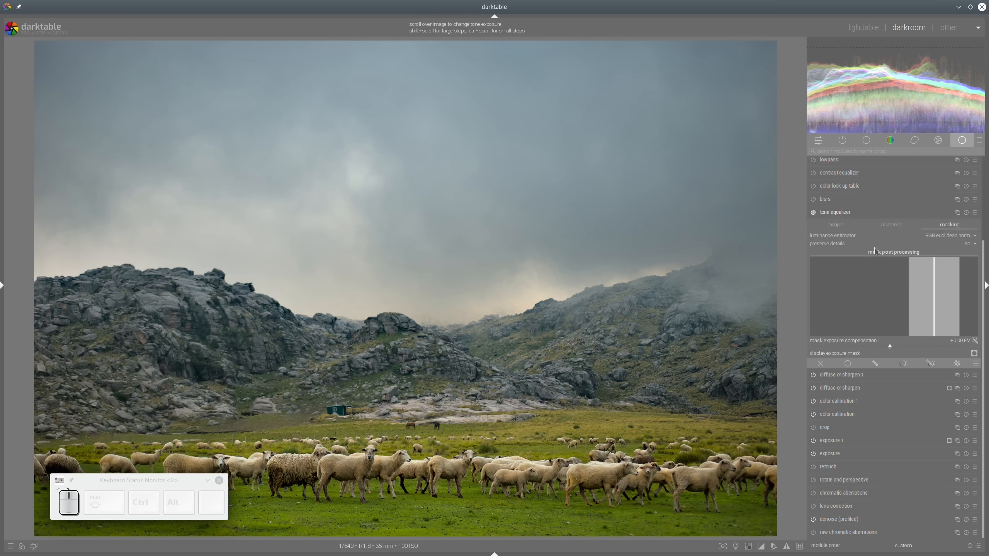
click(846, 248)
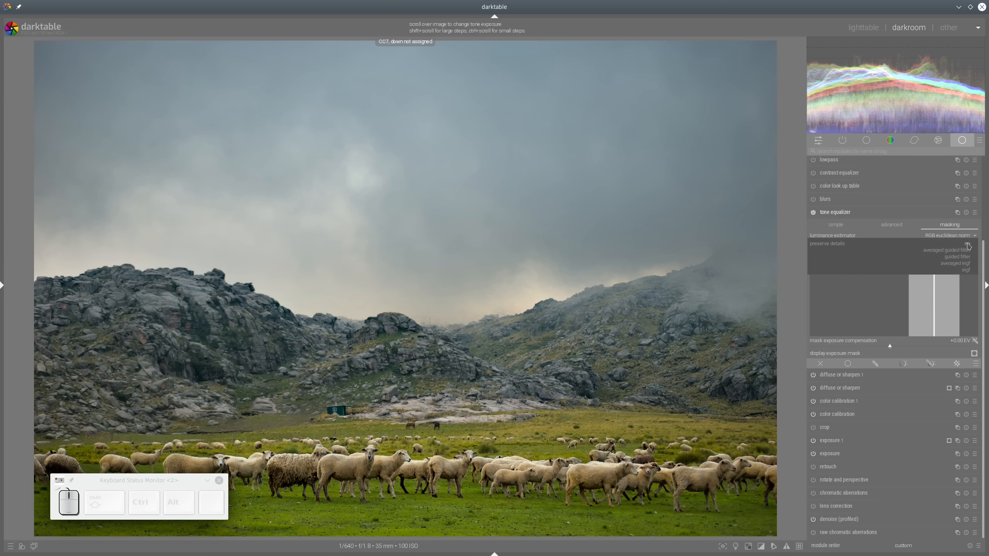
click(846, 246)
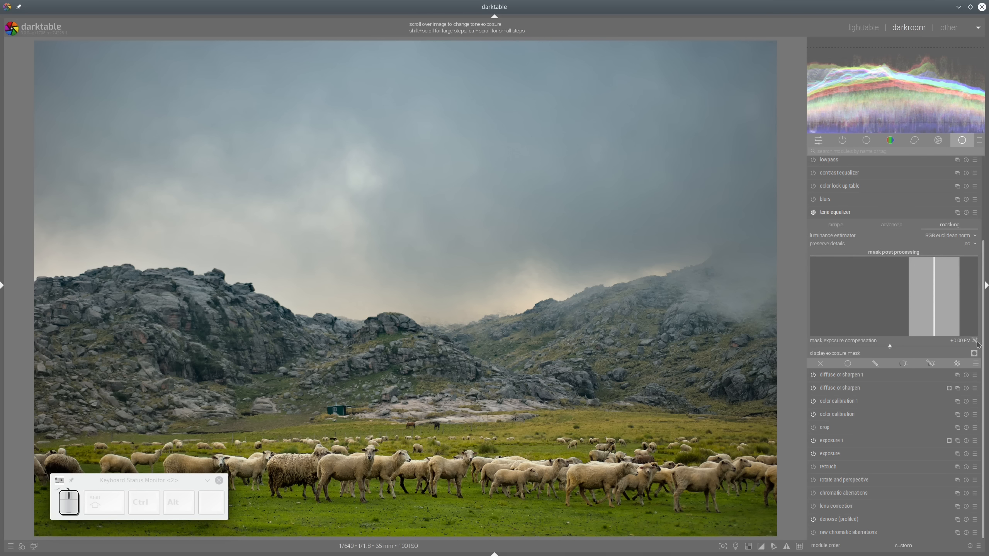
Step: Raise the tone equalizer curve at -1 EV to about +0.5 EV, lower it slightly around -4 EV, and compare the effect
click(899, 229)
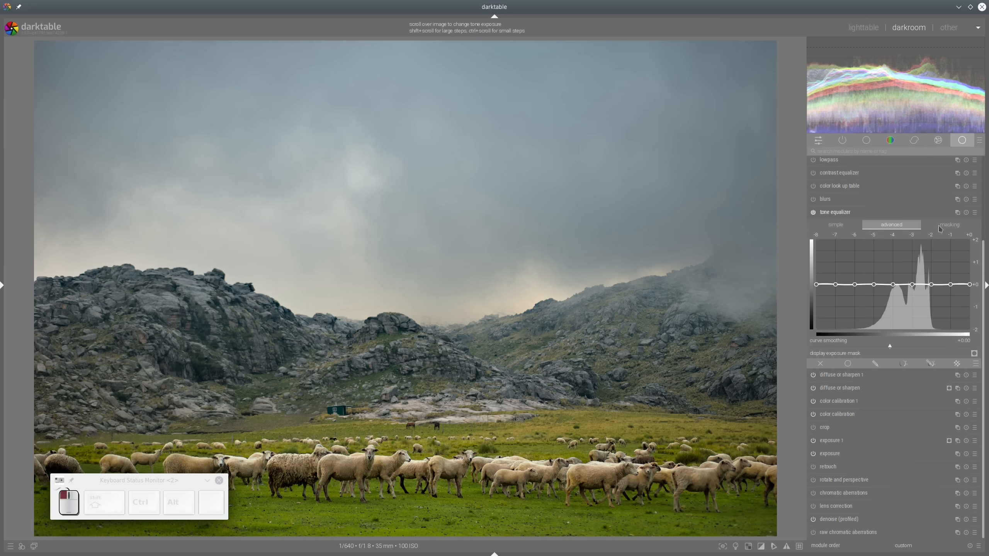
drag(950, 283, 959, 261)
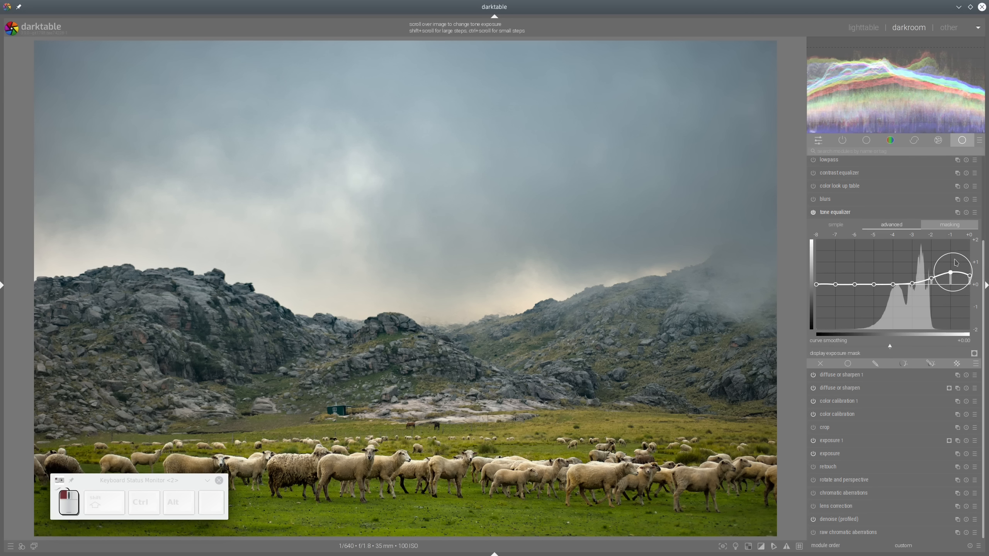
drag(906, 253, 895, 254)
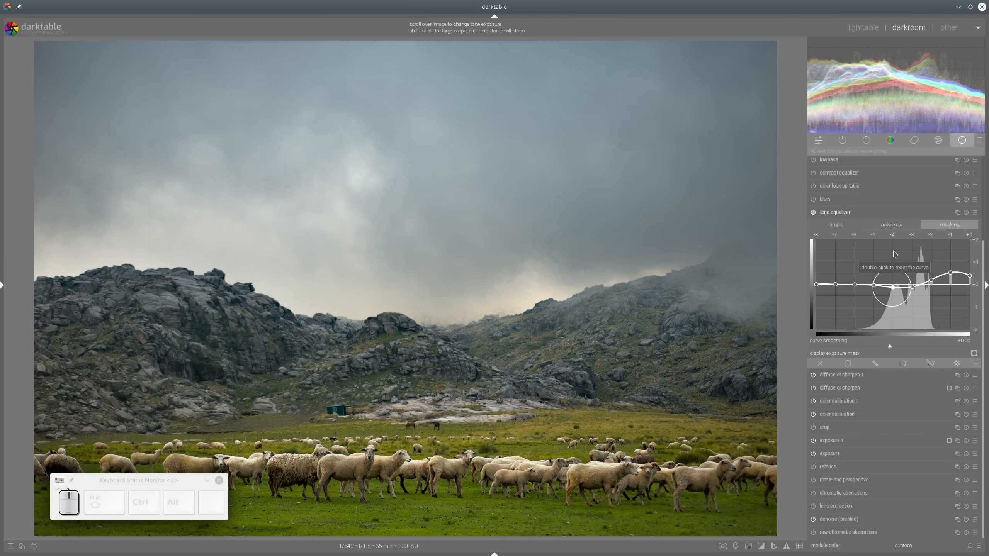
click(813, 213)
click(813, 213)
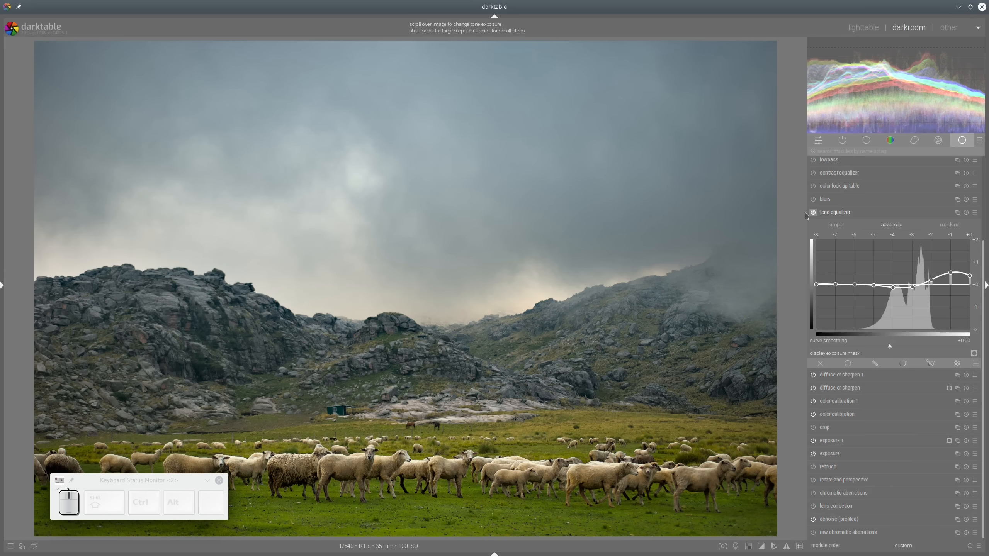
Step: Collapse the tone equalizer and compare the photo with and without it in color assessment mode
click(859, 213)
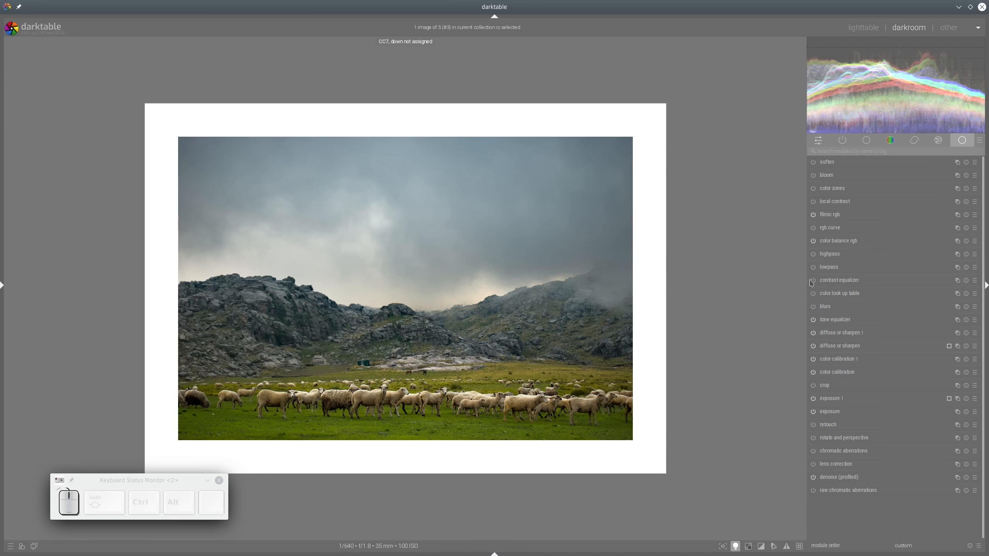
click(813, 320)
click(814, 320)
click(813, 320)
click(813, 321)
click(814, 321)
click(813, 320)
Step: Add a new tone equalizer instance with preserve details set to no and check its curve histogram
click(957, 320)
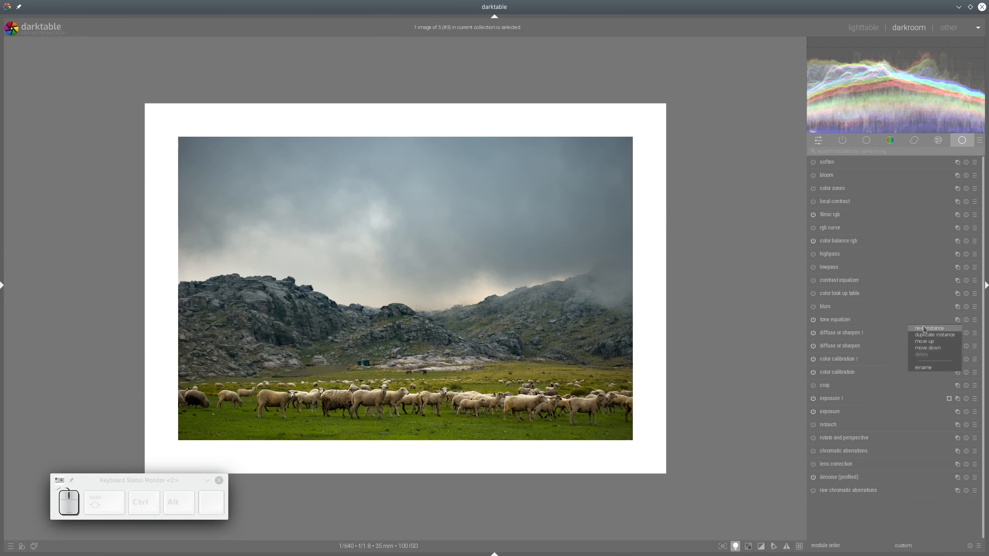
click(925, 330)
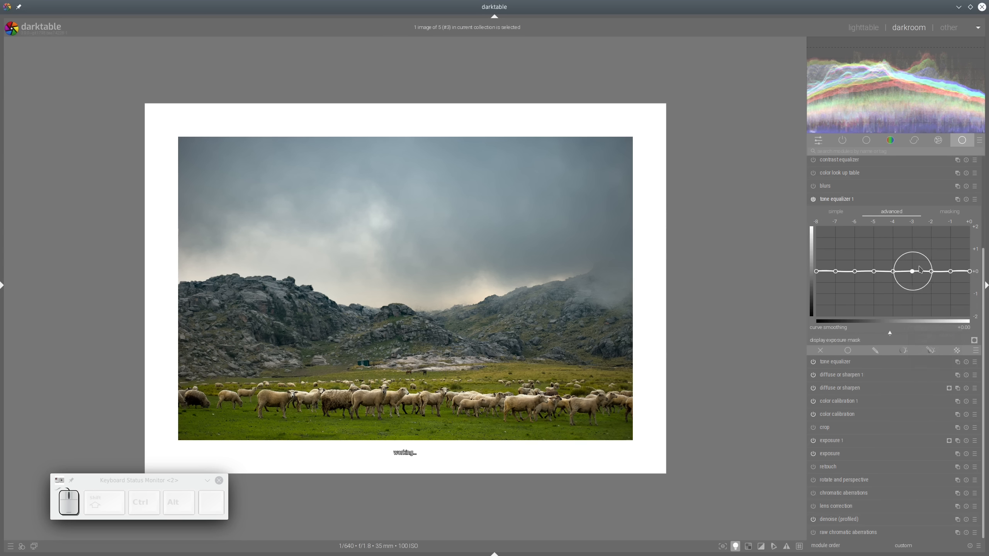
click(951, 213)
click(972, 232)
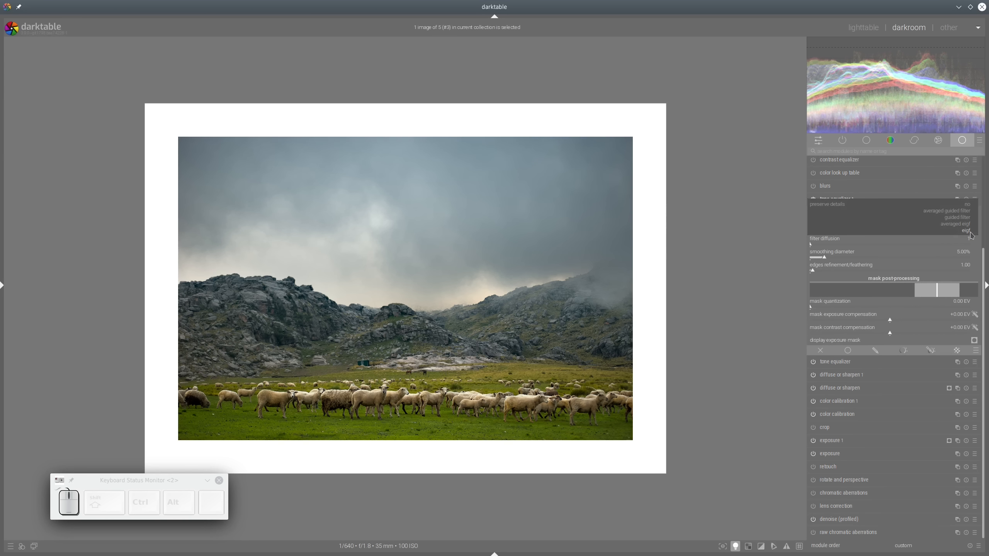
click(960, 207)
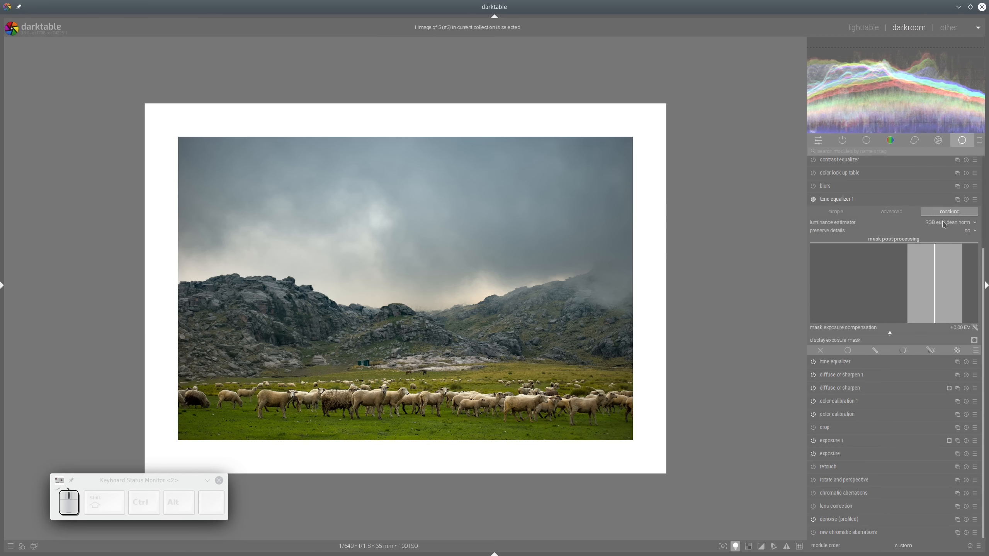
click(893, 214)
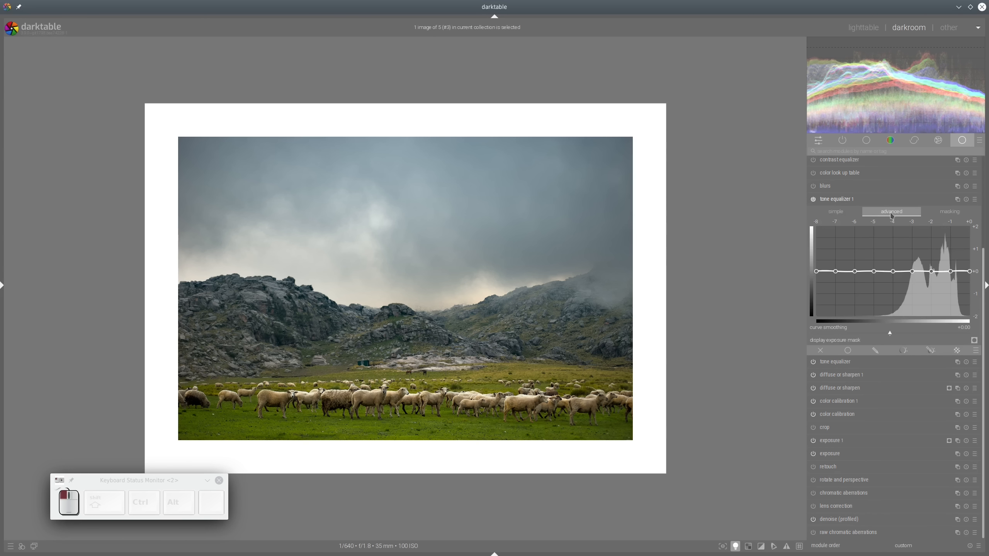
Step: Automatically adjust the new tone equalizer's mask exposure compensation to about -1.28 EV, briefly preview the exposure mask and return to the curve
click(950, 214)
click(975, 328)
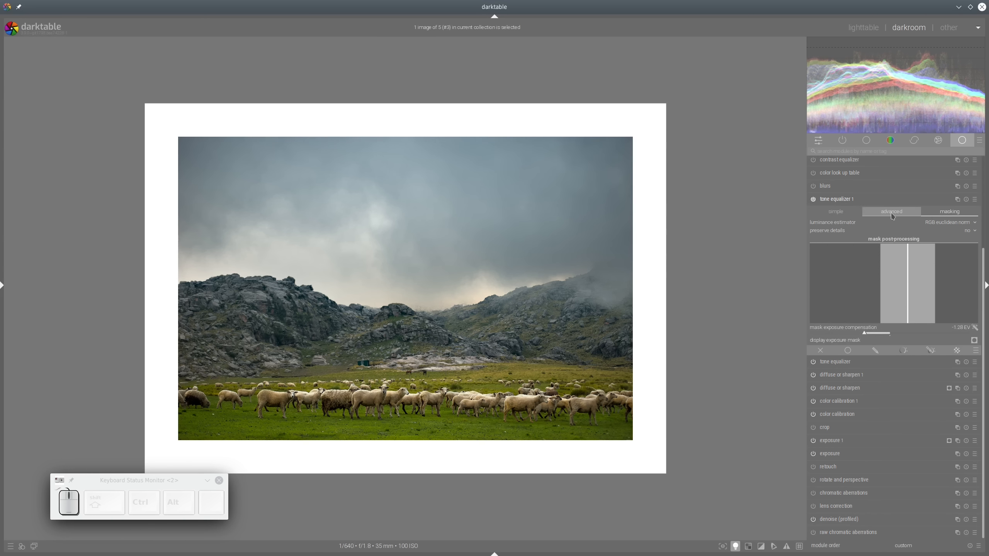
click(974, 340)
click(974, 340)
click(898, 213)
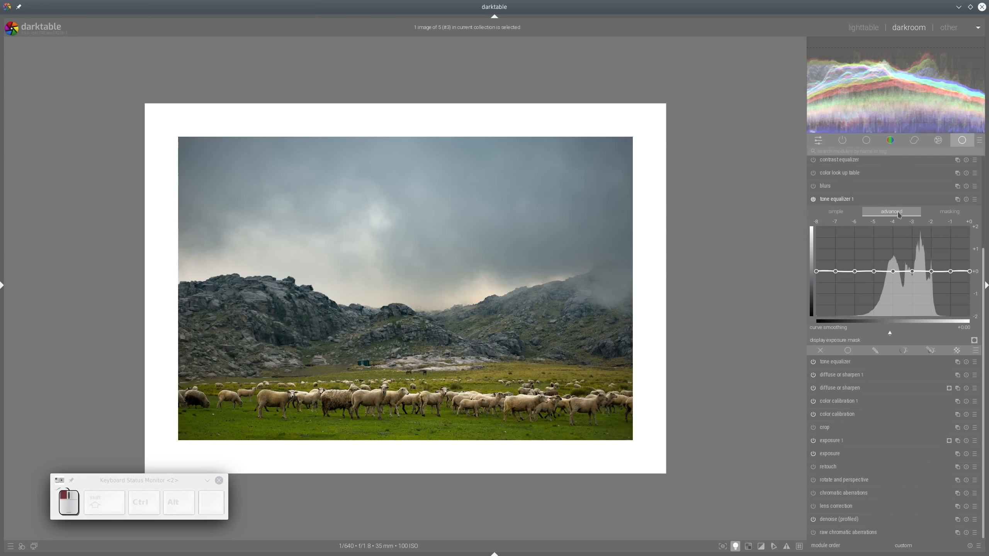
Step: Give tone equalizer 1 a drawn and parametric mask with a horizontal gradient across the mountains, tightening its transition and curving it about 10%
click(931, 350)
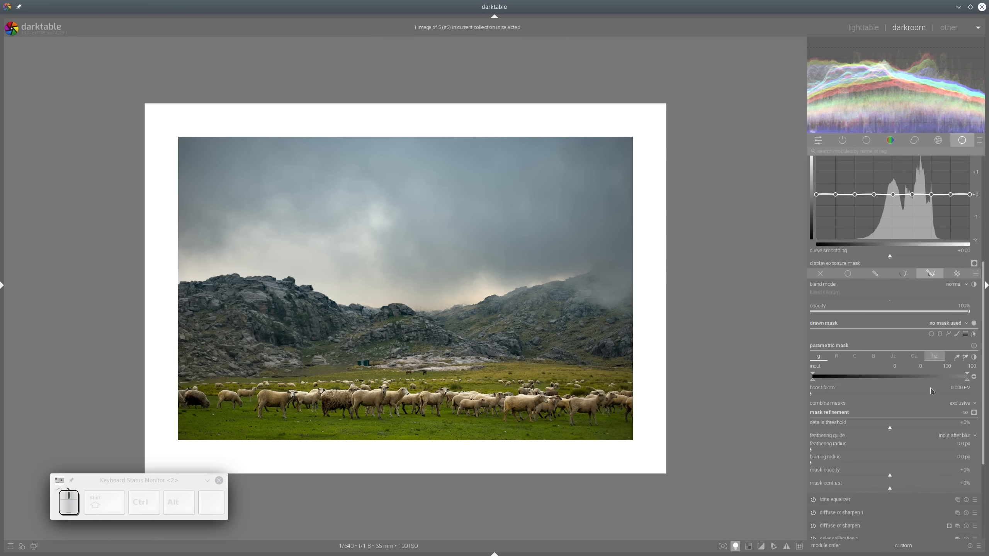
click(966, 334)
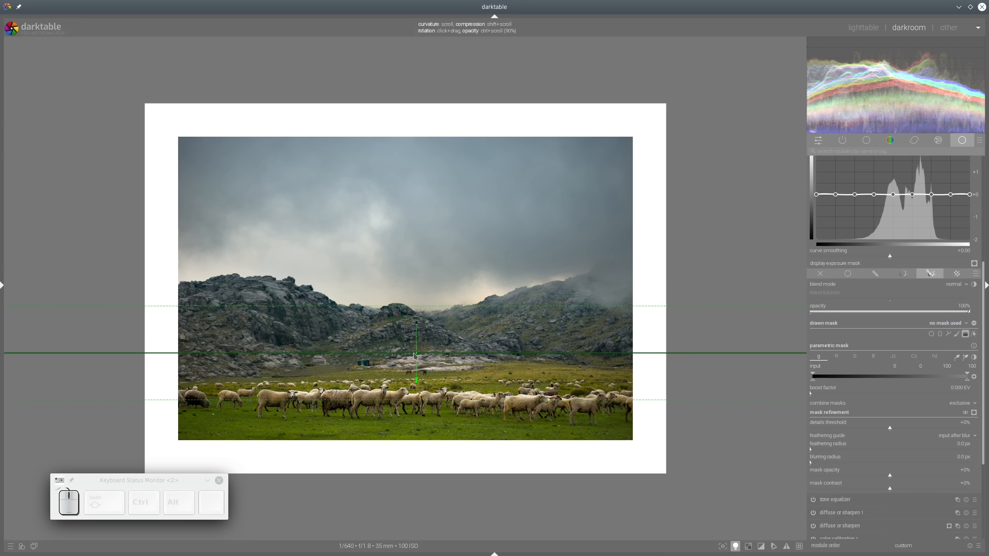
click(421, 320)
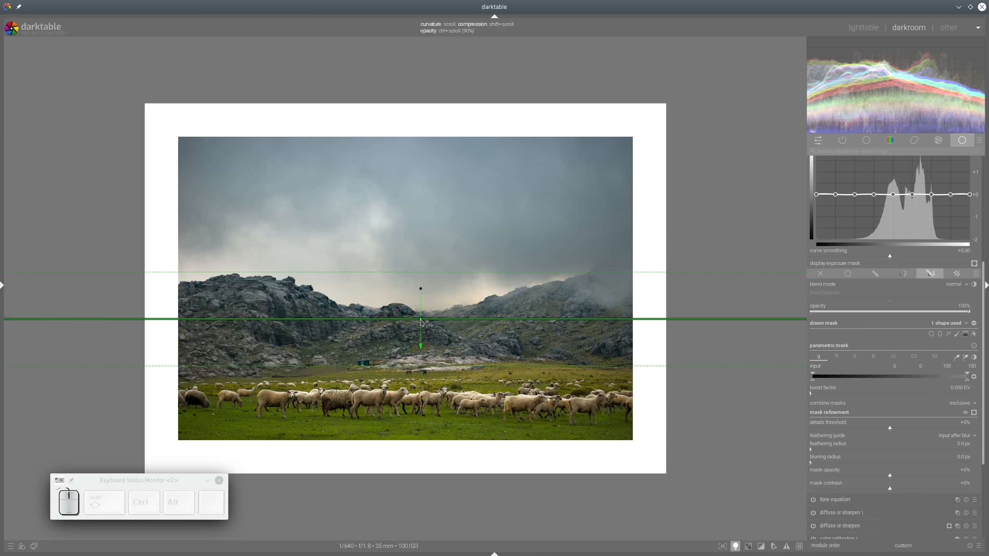
shift+scroll(422, 323, up, 3)
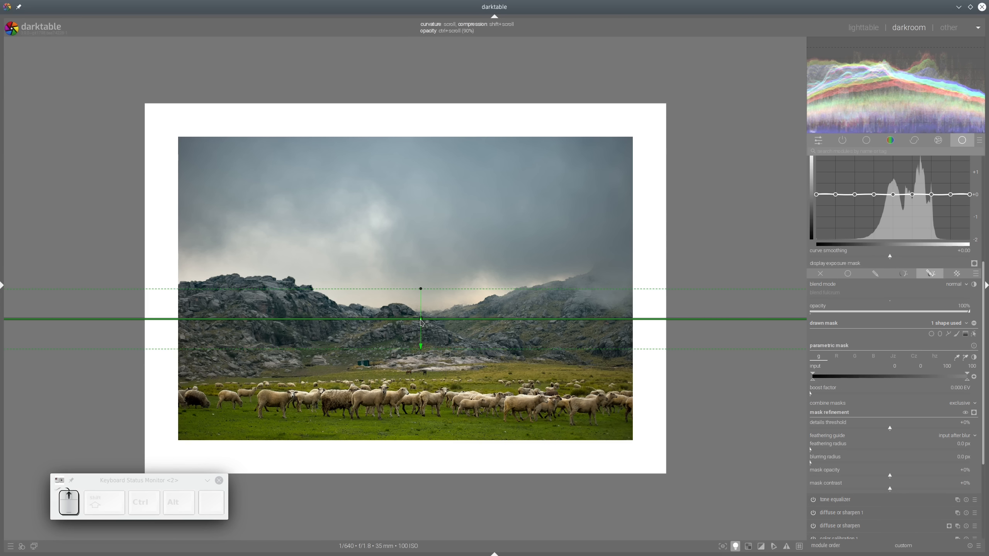
scroll(421, 324, up, 5)
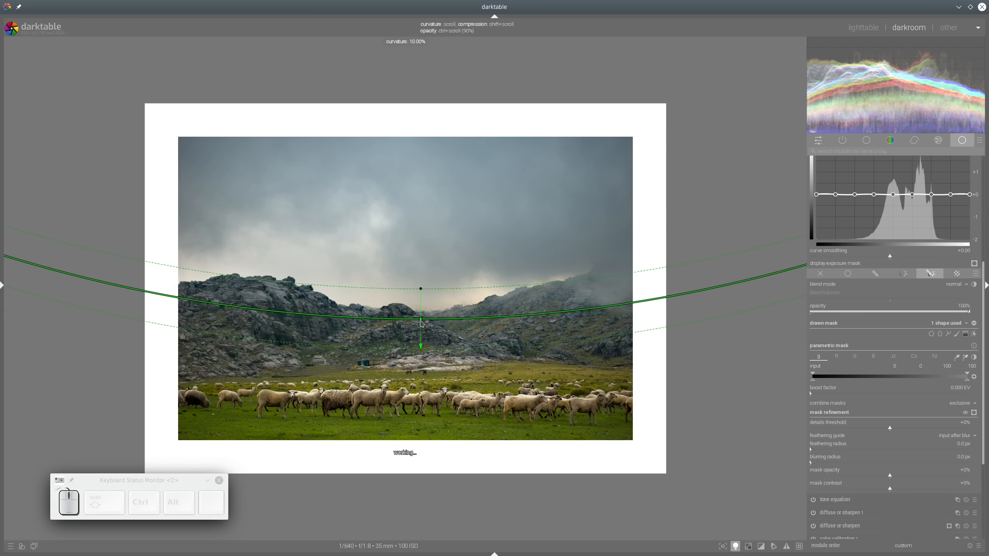
drag(419, 326, 421, 330)
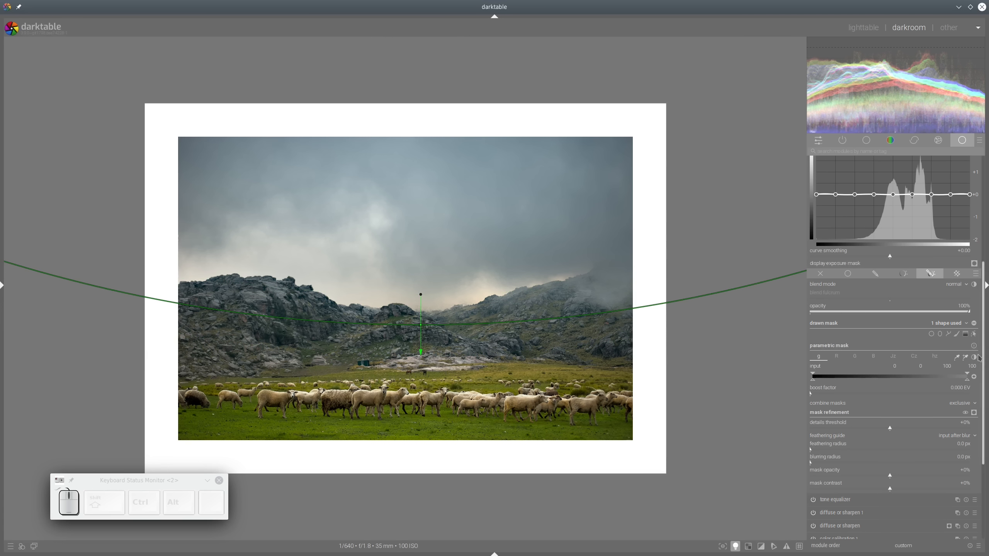
Step: Invert tone equalizer 1's drawn mask to cover the foreground, widen the gradient's transition and raise its opacity, checking the mask overlay
click(974, 413)
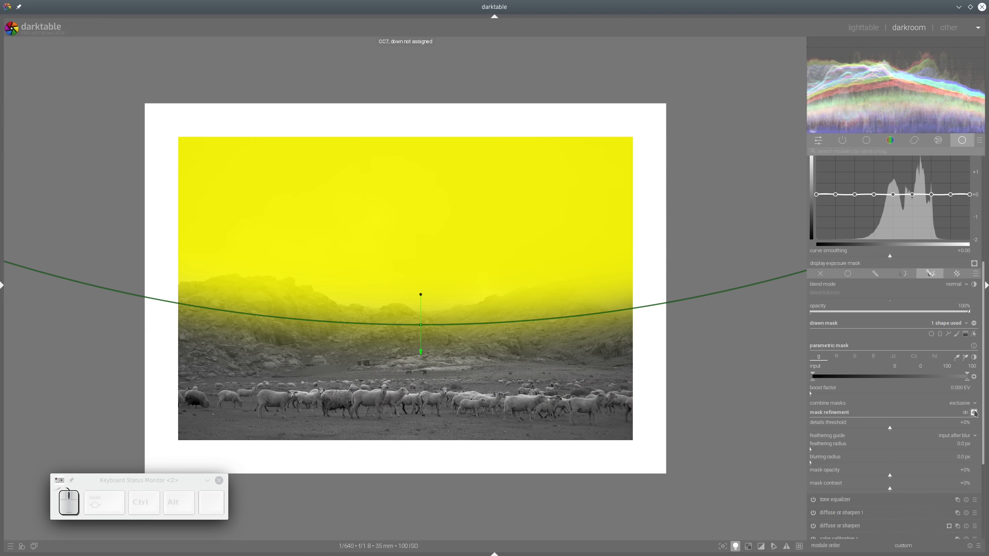
click(975, 324)
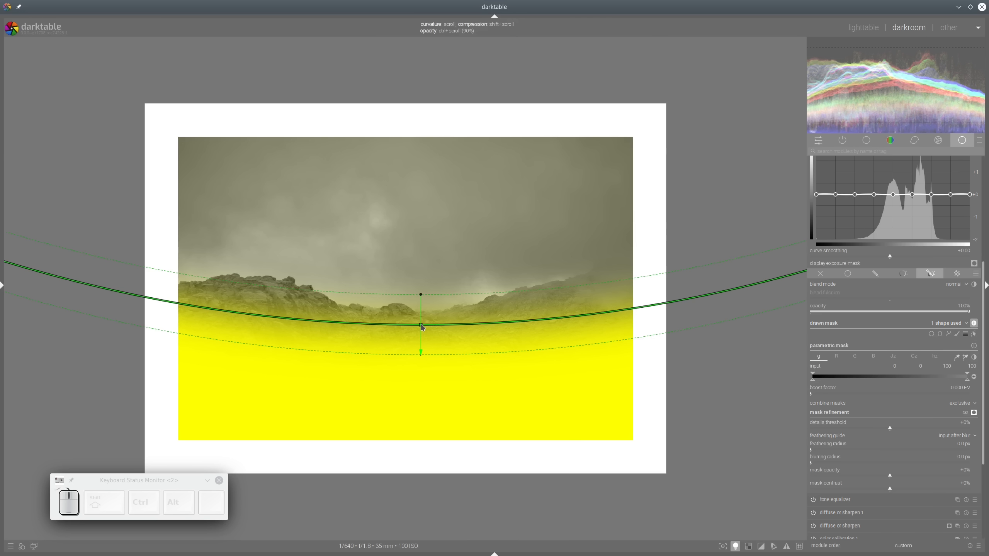
shift+scroll(423, 328, up, 5)
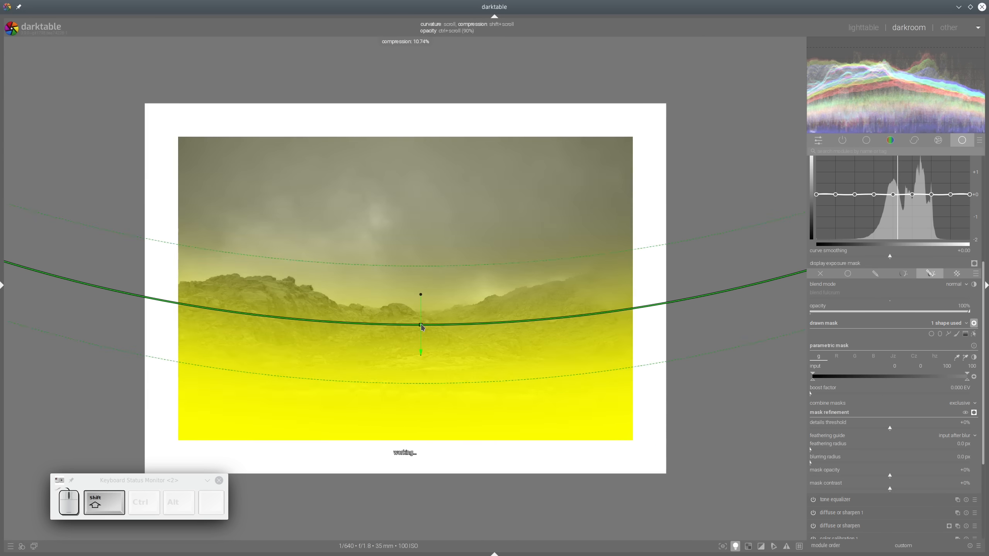
shift+scroll(423, 328, down, 2)
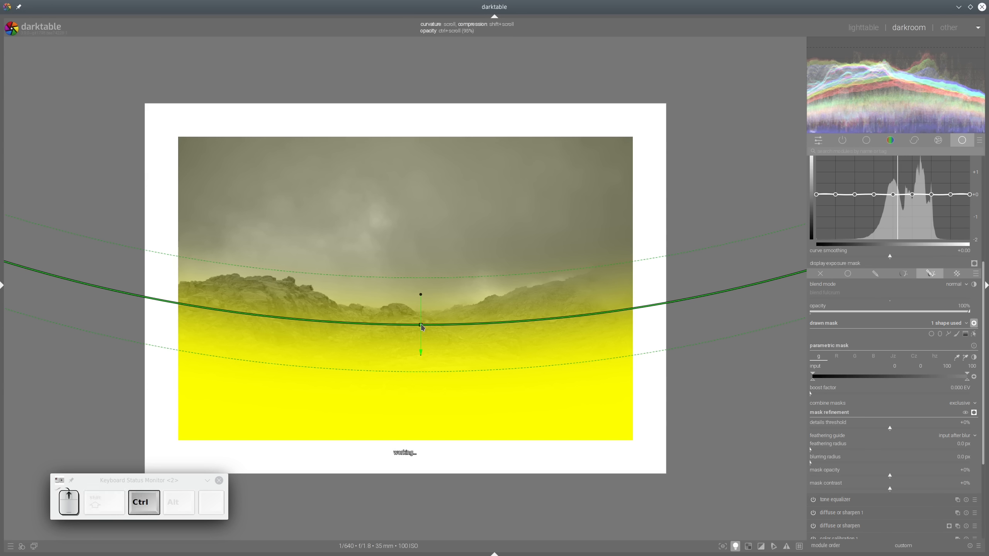
ctrl+scroll(423, 327, up, 2)
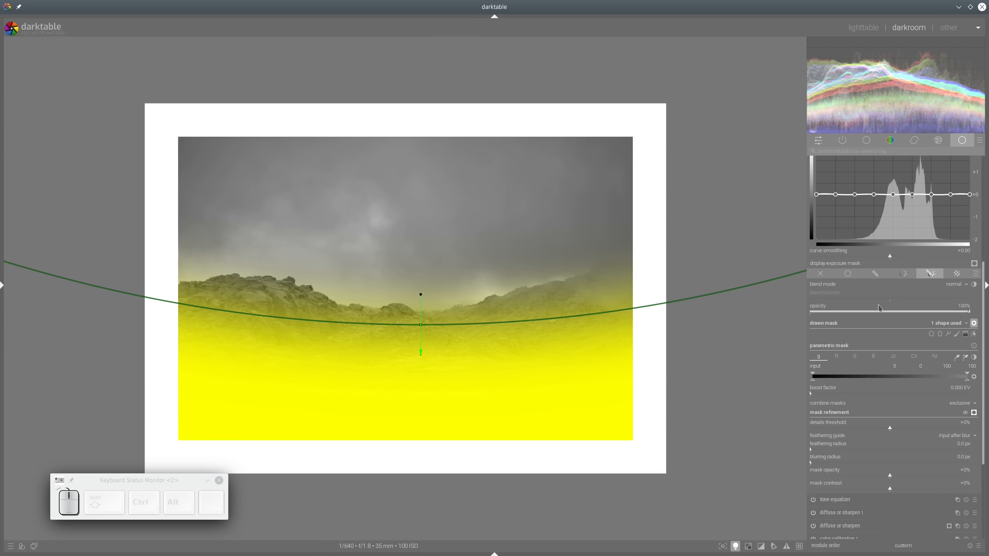
click(974, 413)
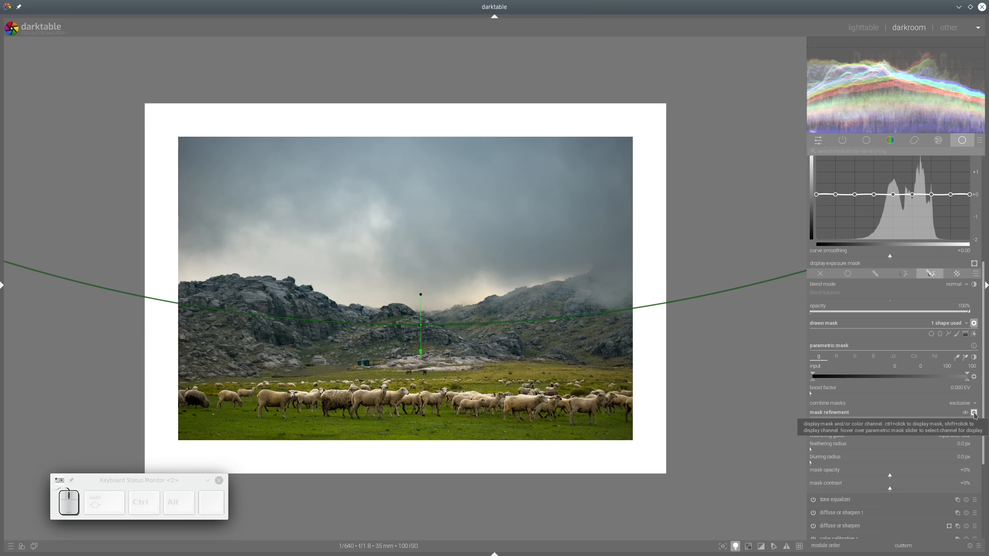
click(974, 334)
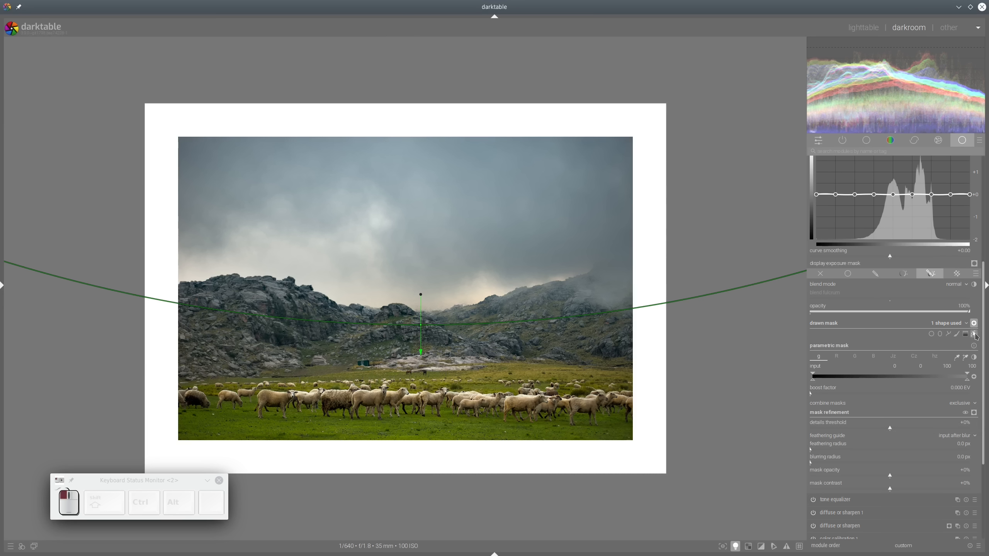
Step: Raise tone equalizer 1's curve to about +0.6 EV around -3 to -2 EV and compare the photo with the module off and on
scroll(892, 277, up, 4)
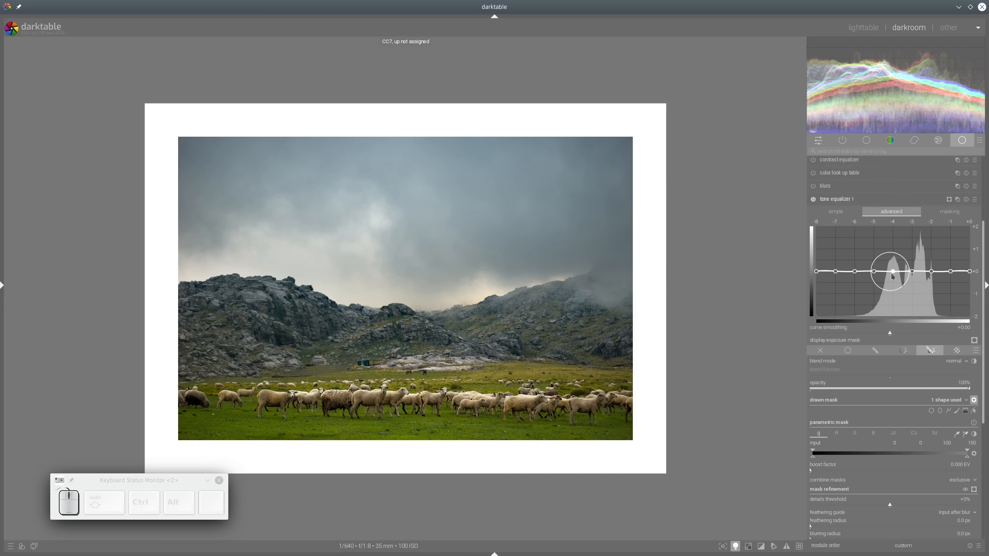
drag(929, 273, 892, 248)
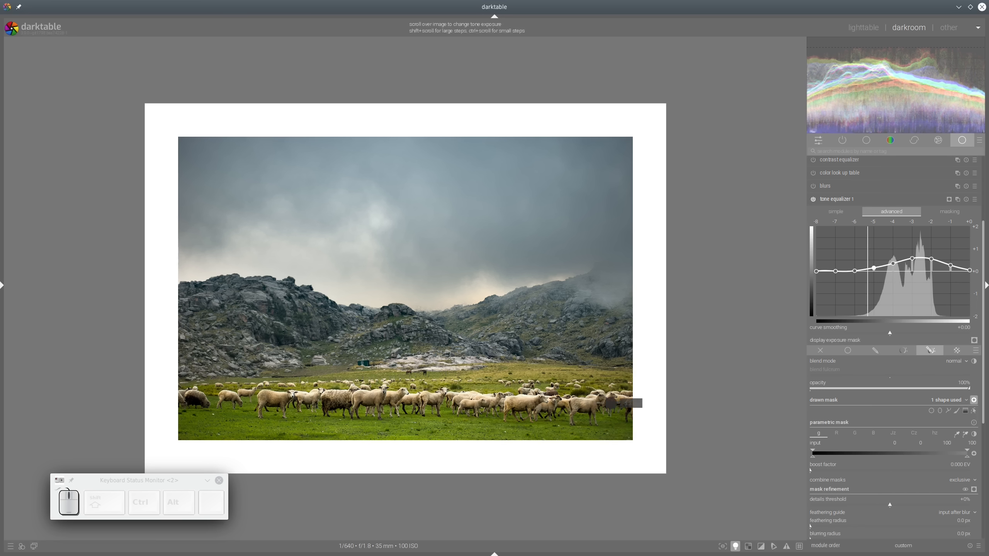
click(813, 200)
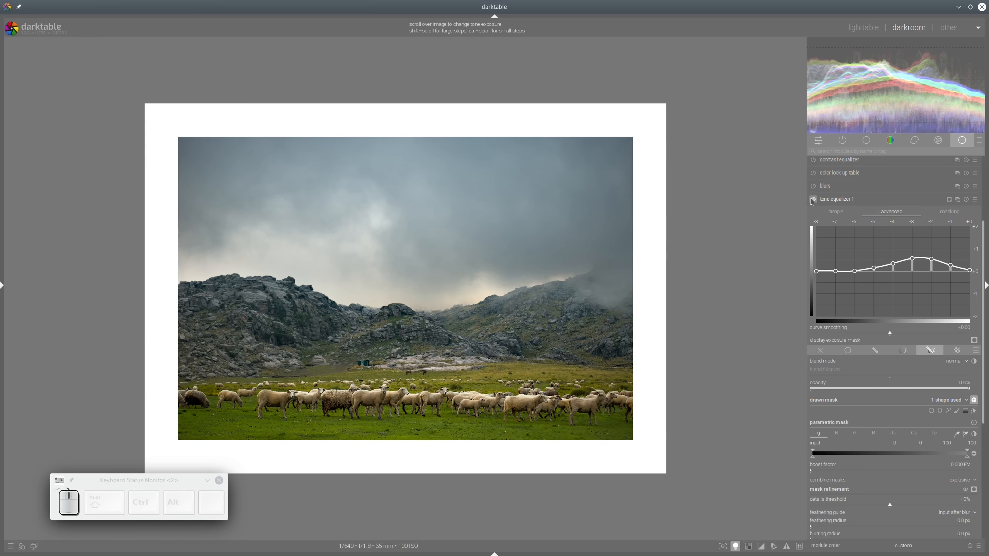
click(812, 199)
click(812, 200)
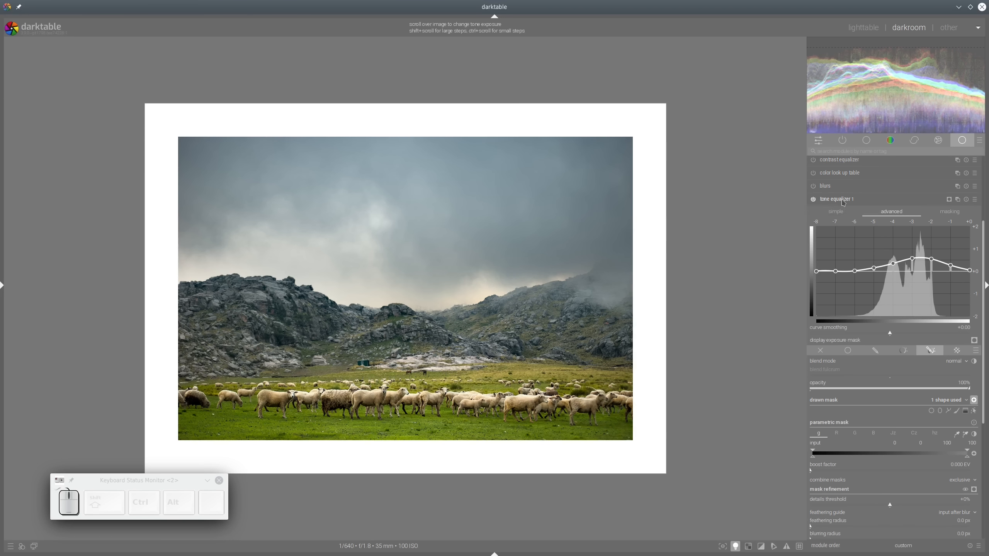
Step: Collapse tone equalizer 1 and compare the photo with and without color assessment conditions
click(842, 201)
click(736, 546)
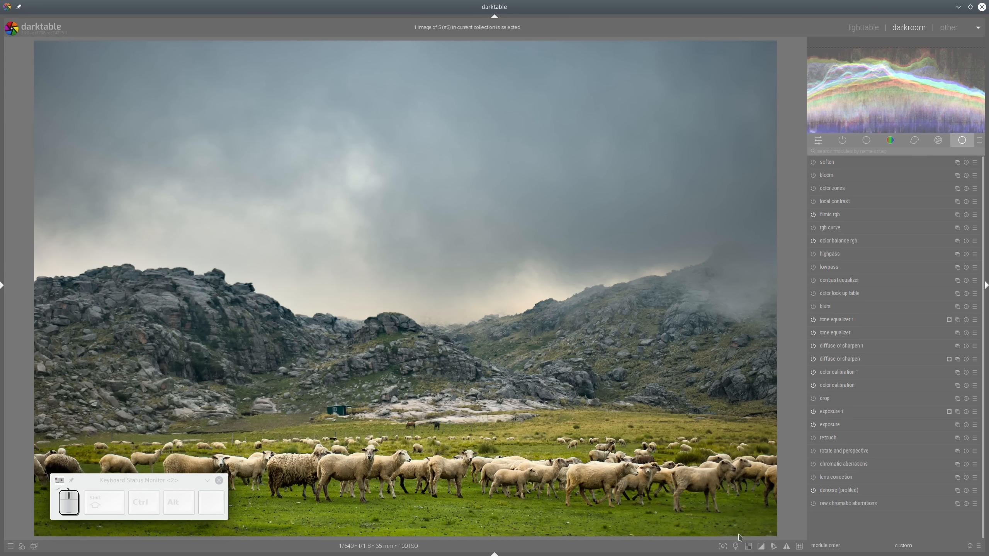
click(736, 546)
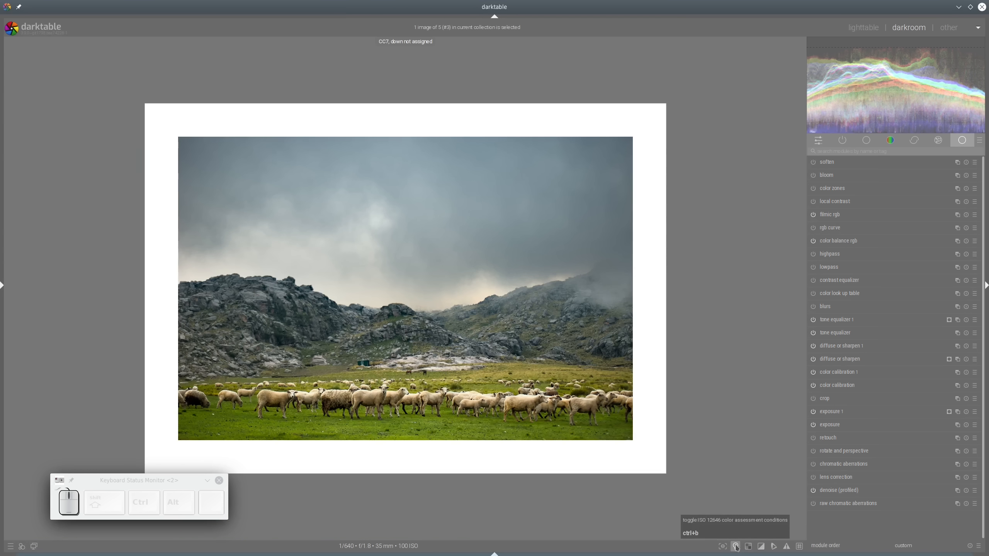
click(736, 546)
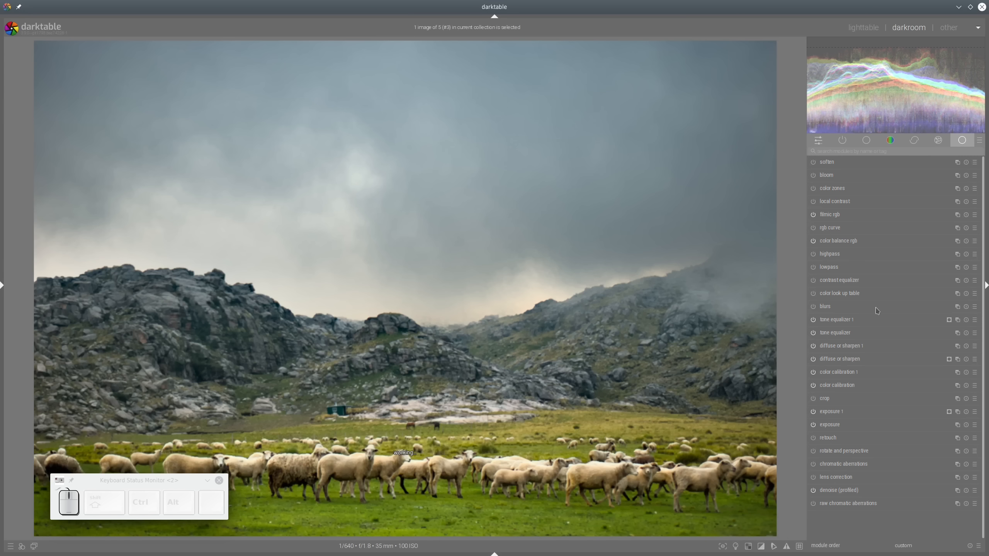
Step: Try eigf and guided filter as tone equalizer 1's preserve details option, restore it to no and collapse the module
click(841, 319)
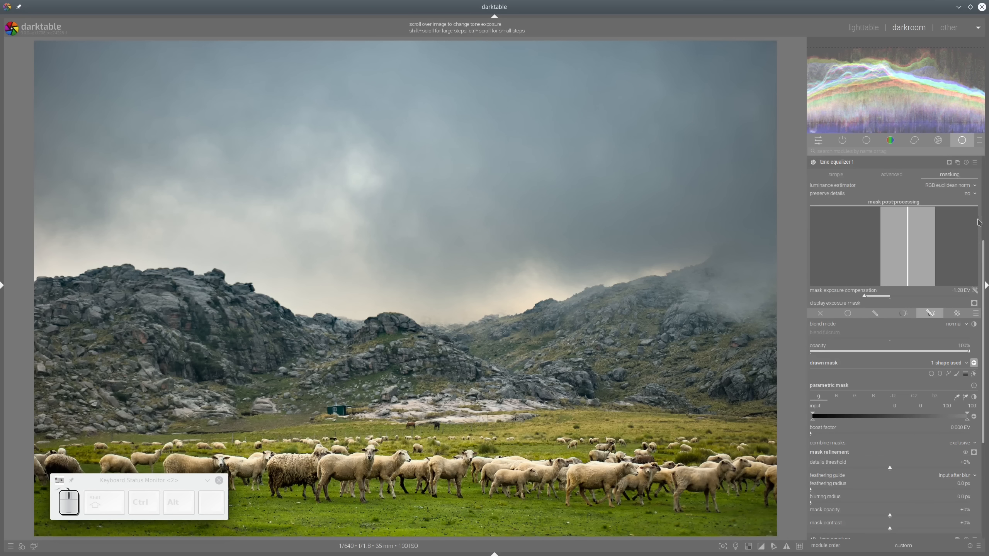
click(970, 194)
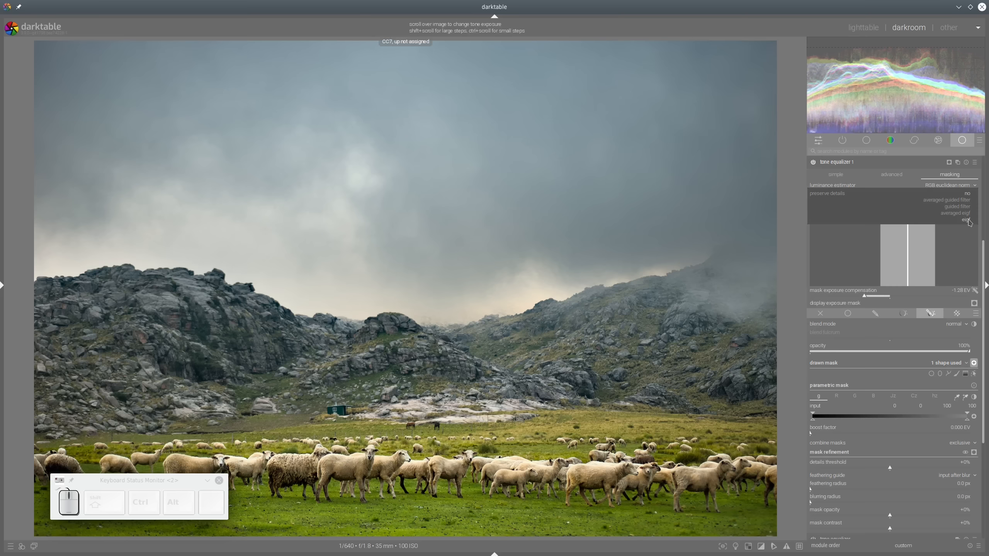
click(969, 221)
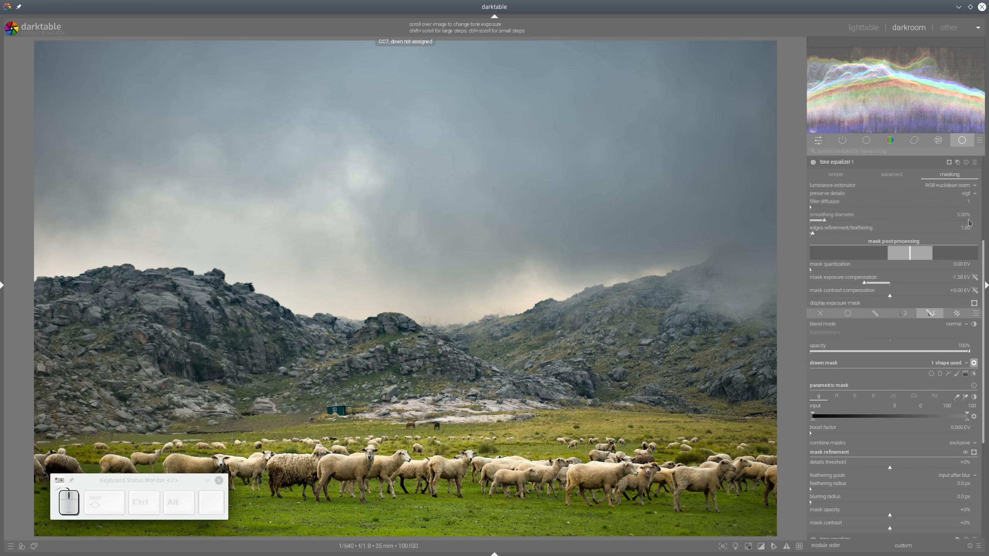
click(970, 194)
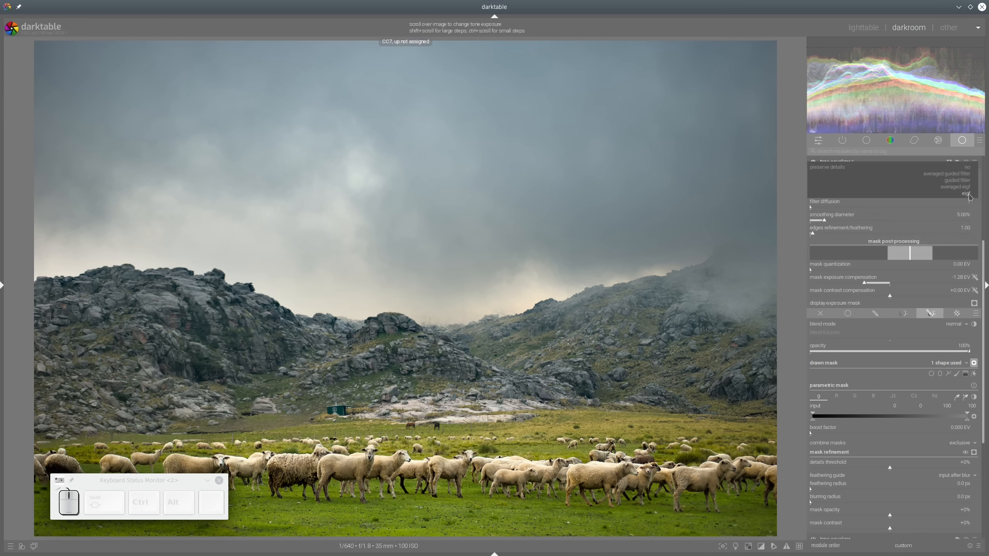
click(970, 188)
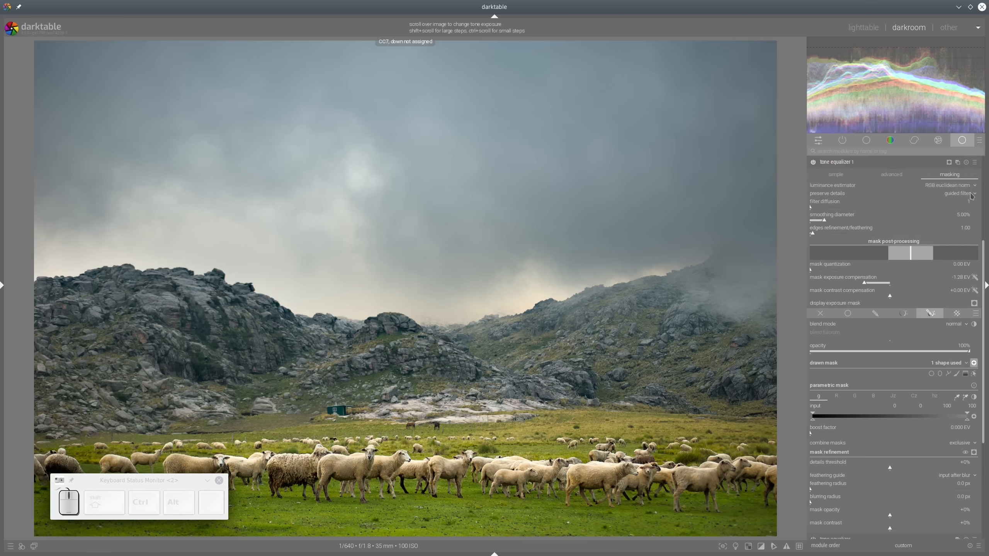
click(972, 196)
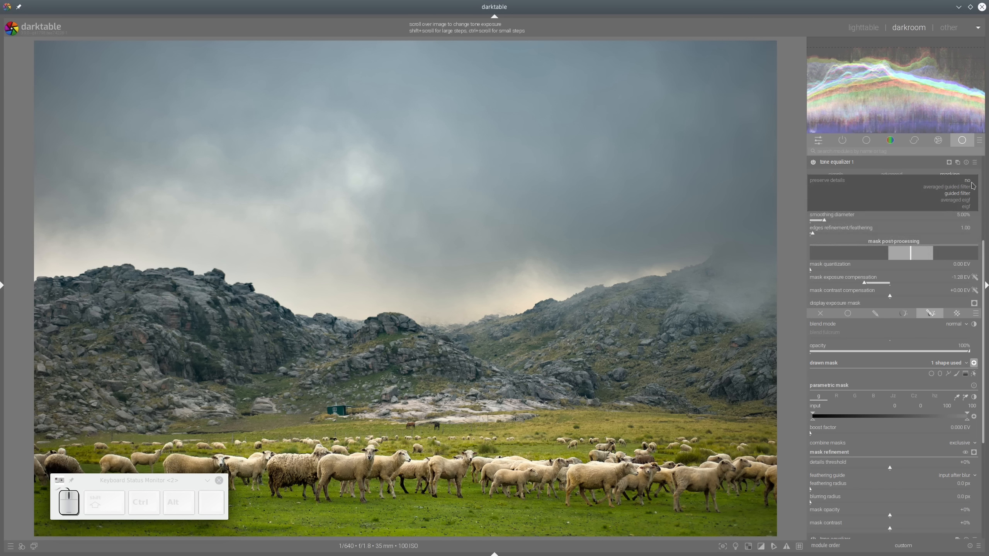
click(973, 185)
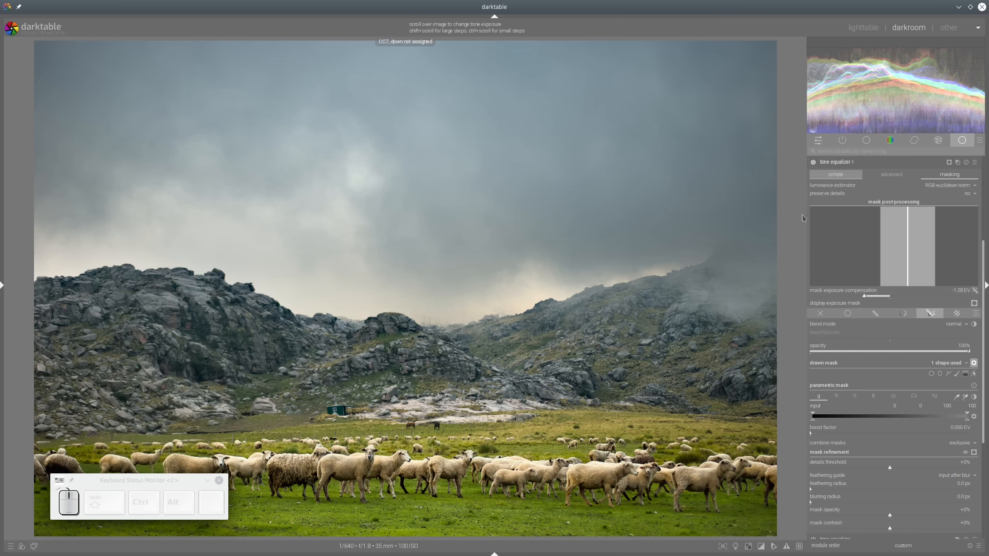
click(845, 164)
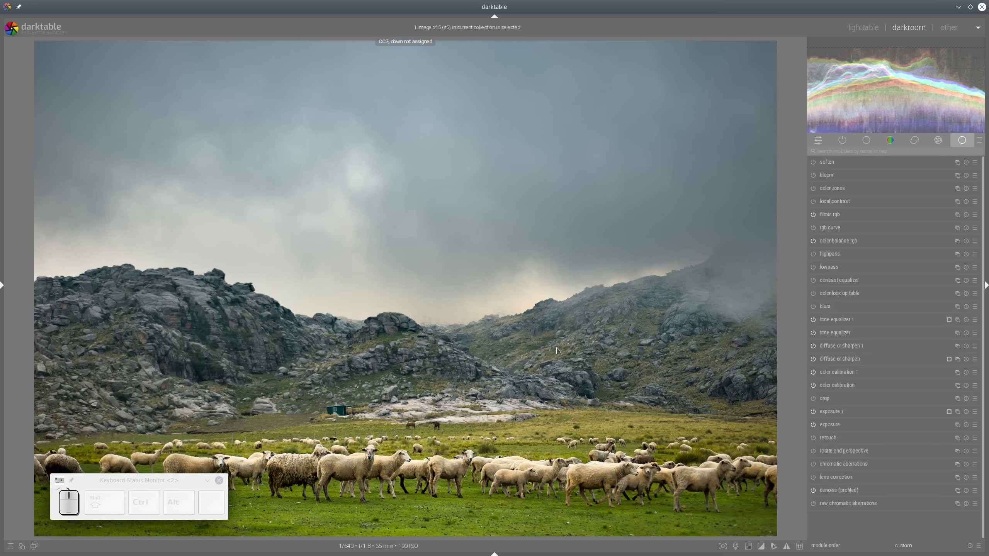
Step: Check the whole photo in color assessment mode, and examine the mountain ridge and sheep up close
click(736, 547)
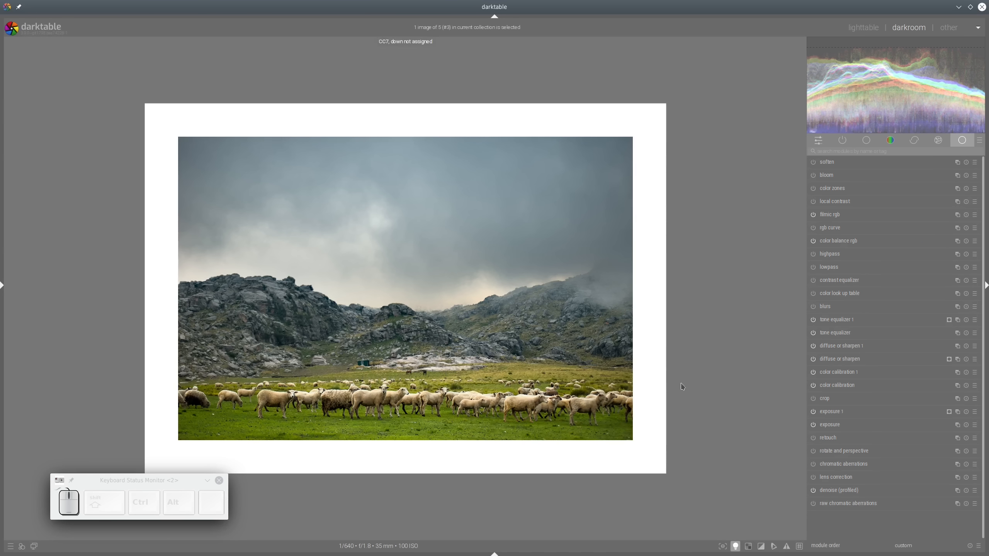
click(736, 546)
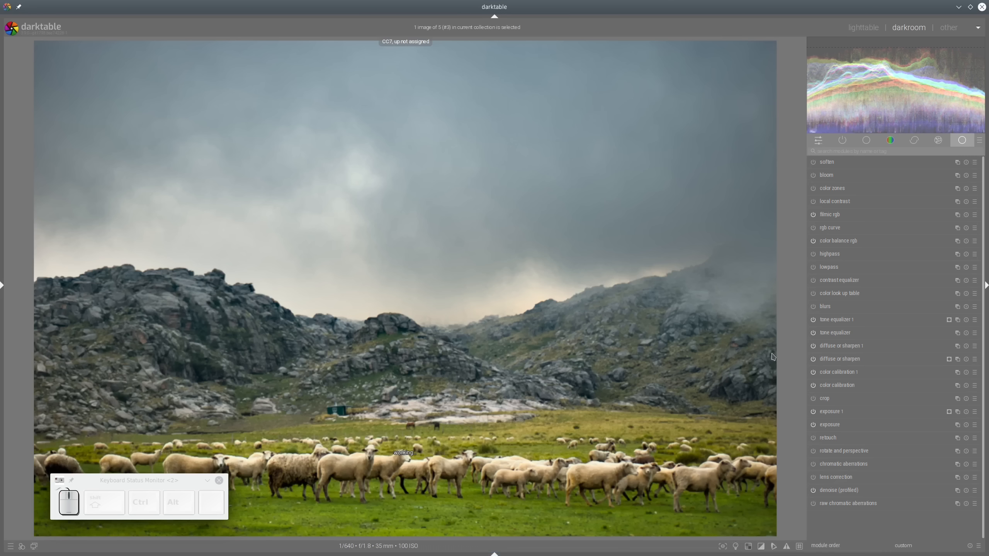
scroll(447, 341, up, 2)
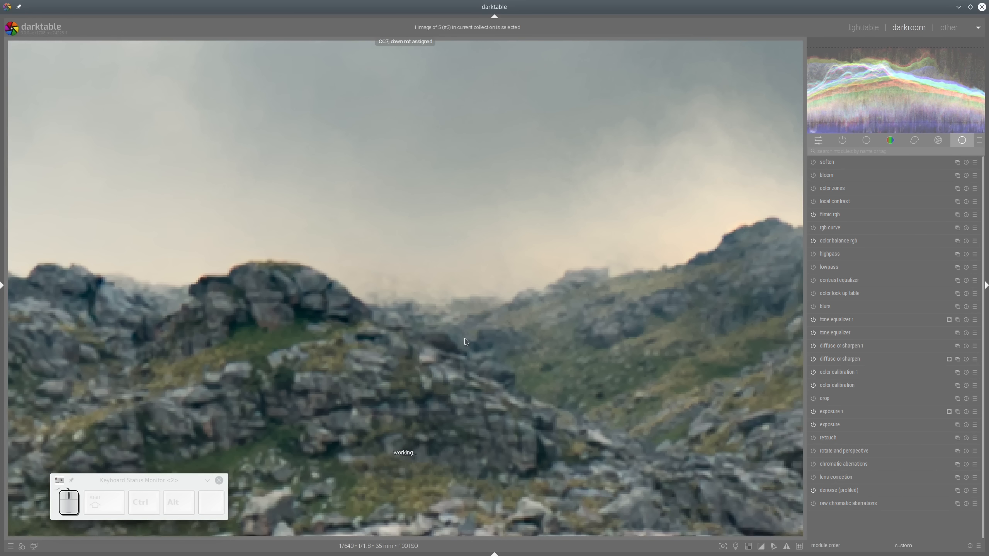
scroll(275, 347, up, 2)
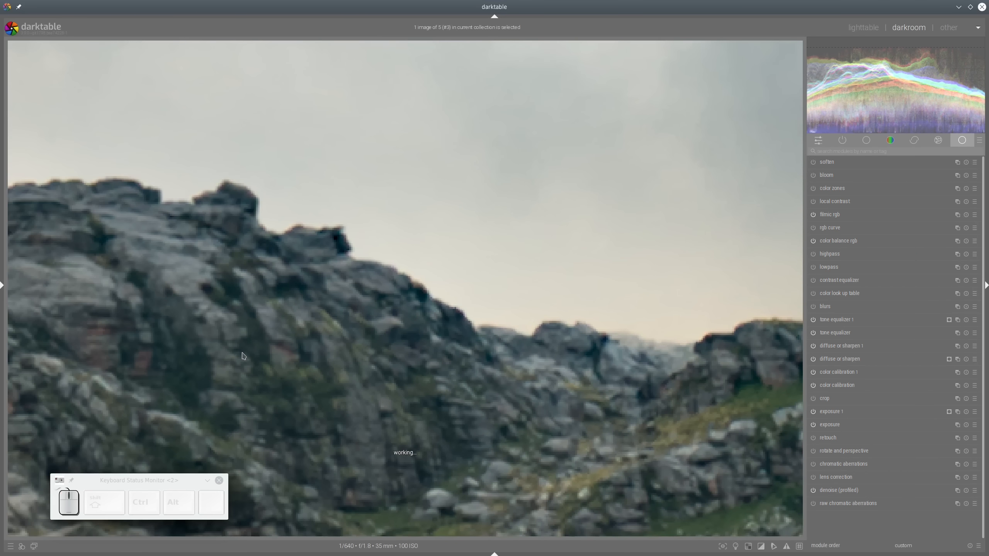
drag(268, 393, 343, 211)
scroll(501, 338, down, 3)
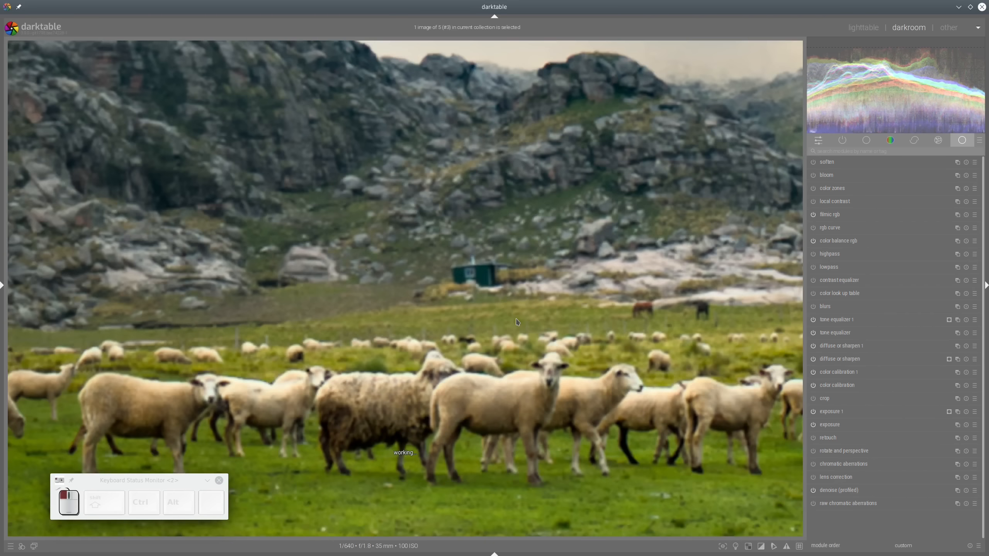
Step: Enable raw chromatic aberrations and examine the rocks and sheep up close
scroll(518, 321, down, 1)
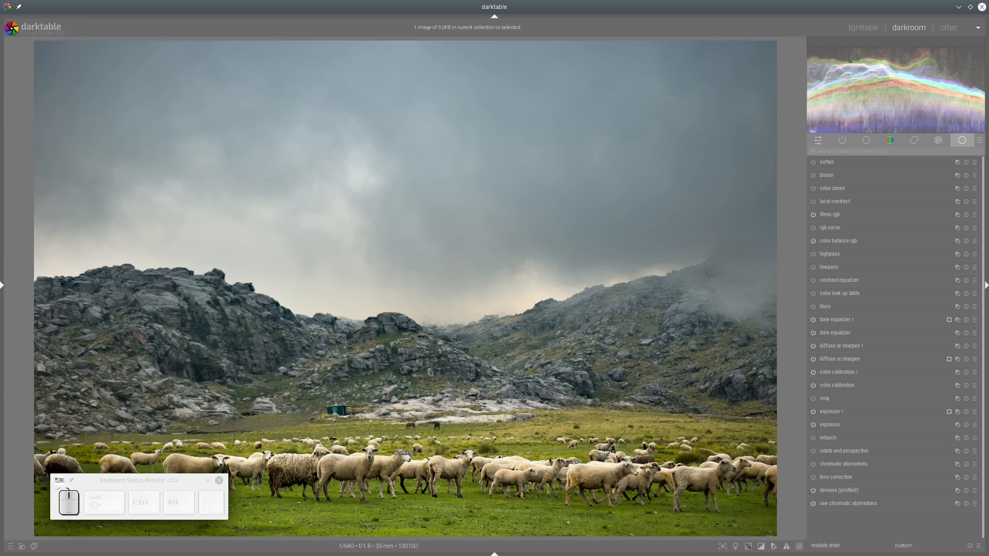
scroll(430, 373, up, 2)
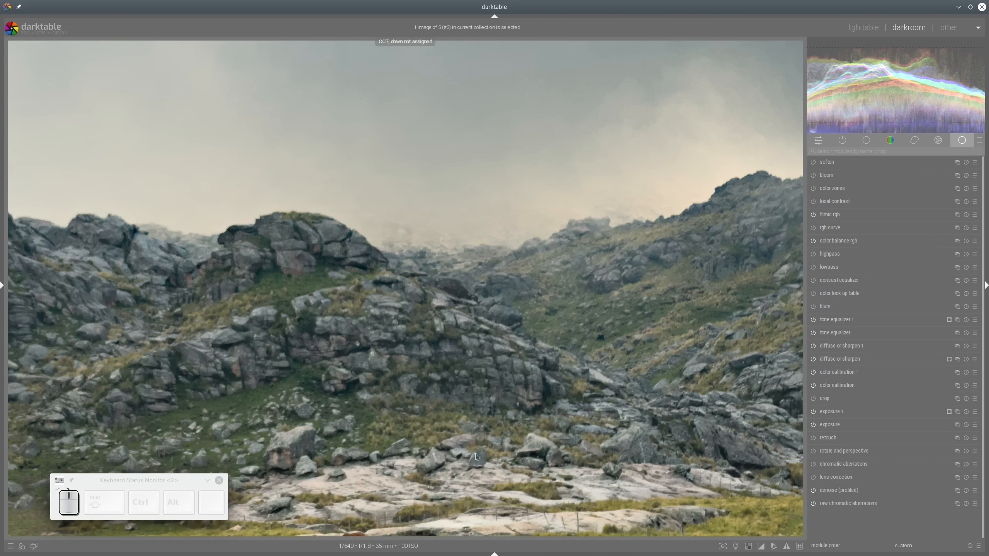
drag(483, 464, 461, 318)
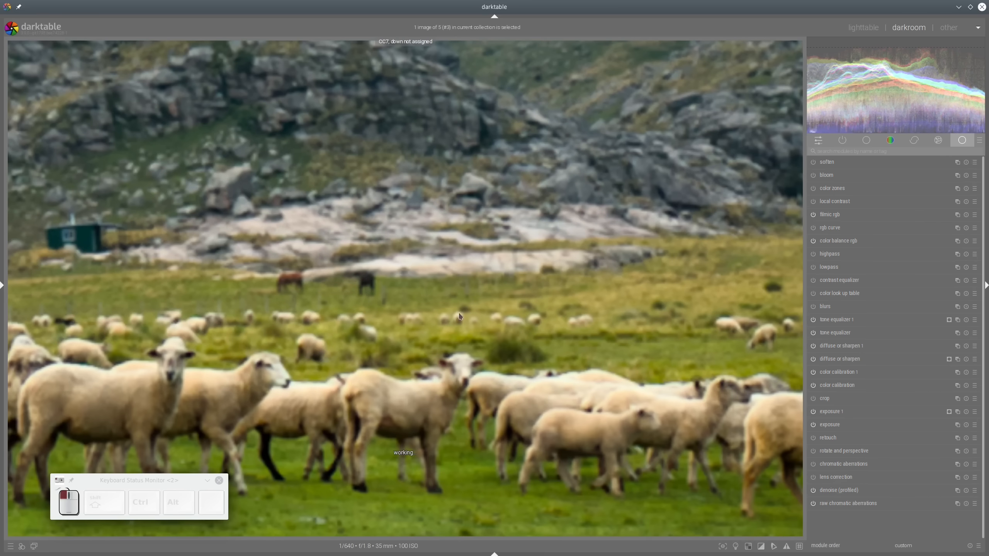
scroll(488, 368, down, 4)
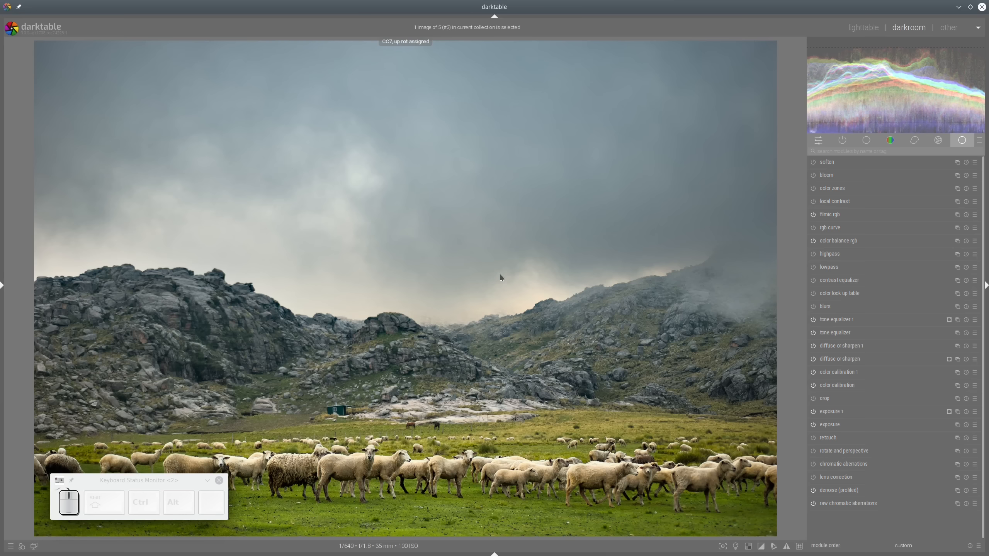
Step: Take a snapshot of the photo at its color calibration history state, and show it against the latest history step
key(ctrl+shift+l)
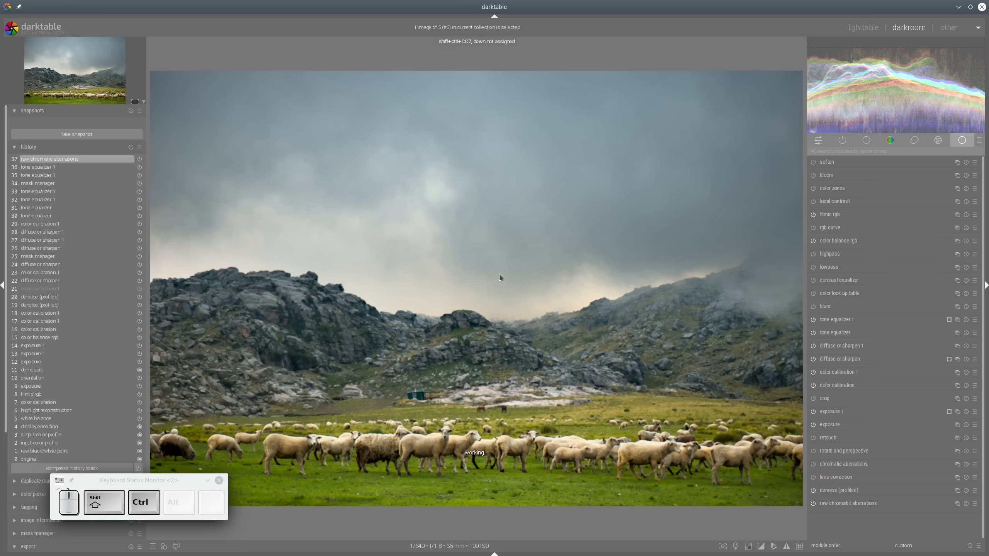
scroll(115, 259, down, 5)
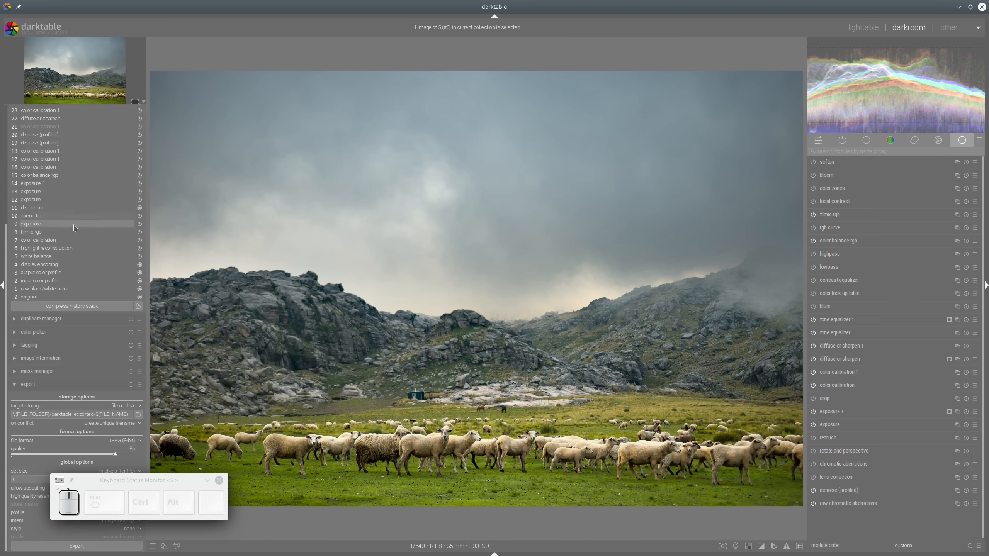
click(47, 240)
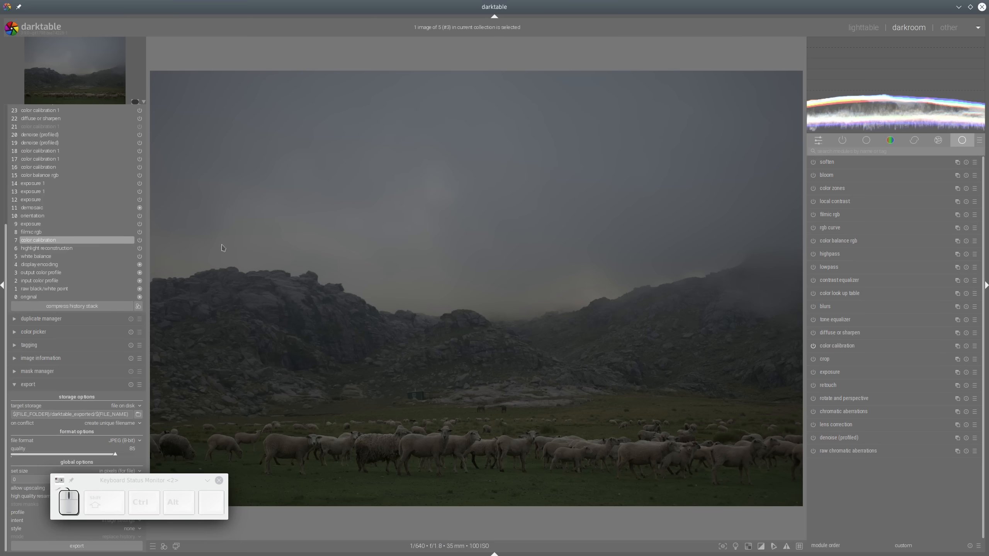
scroll(78, 211, up, 5)
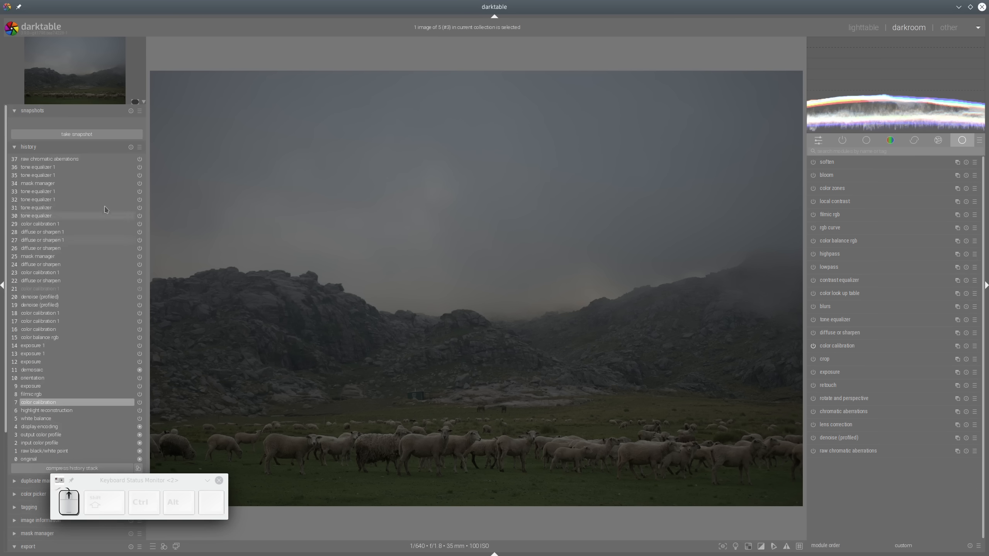
click(78, 134)
click(51, 124)
click(49, 158)
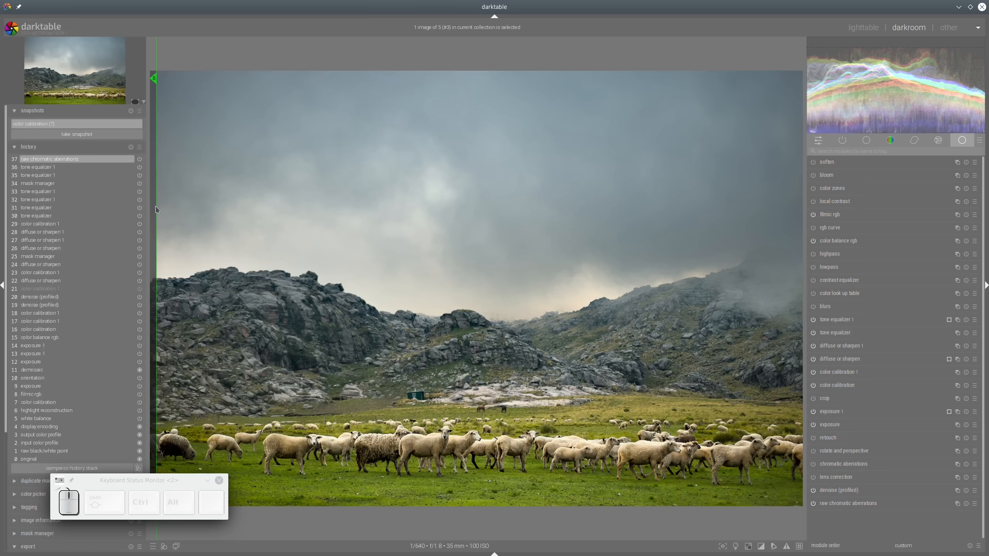
Step: Sweep the snapshot dividing line across the sheep landscape to compare the early state with the finished edit
drag(158, 210, 119, 317)
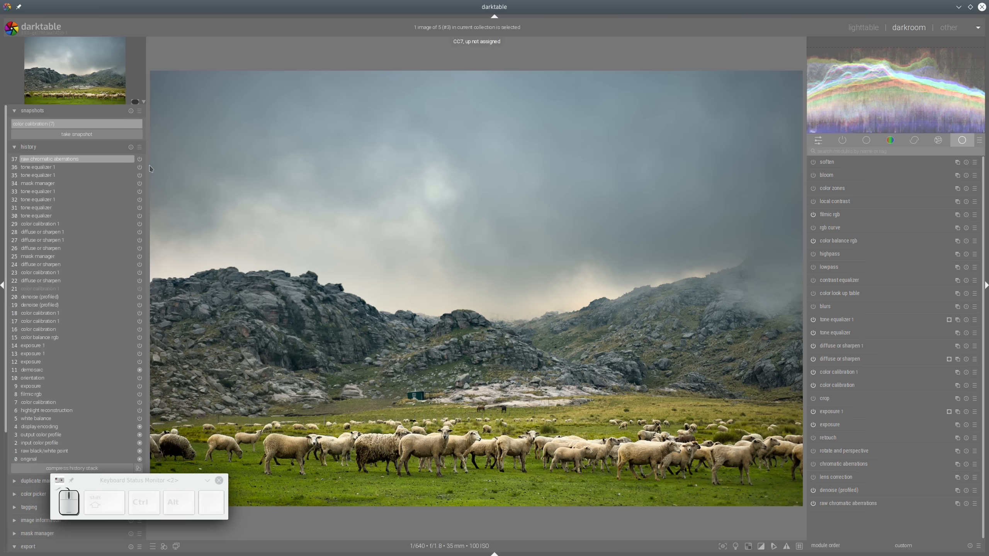
drag(153, 169, 225, 238)
drag(454, 276, 122, 294)
drag(154, 238, 106, 263)
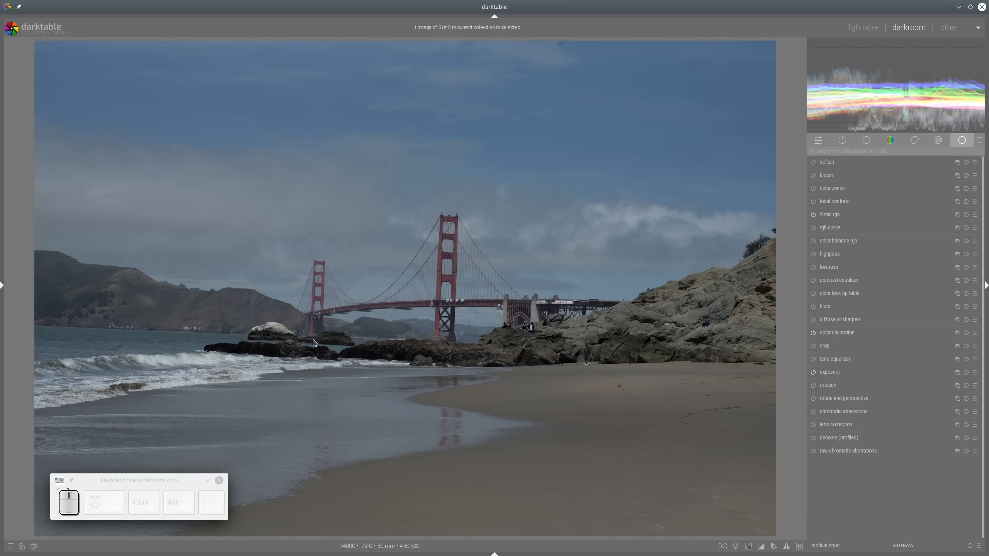
key(ctrl+shift)
mouse_move(521, 225)
mouse_down()
mouse_move(381, 197)
mouse_move(619, 332)
mouse_move(444, 207)
mouse_up()
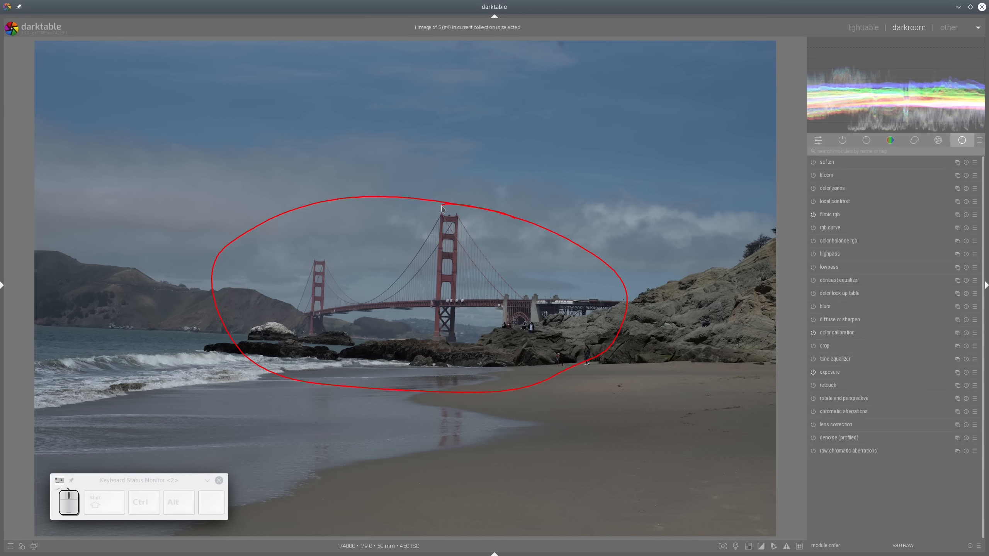
key(shift+super+F11)
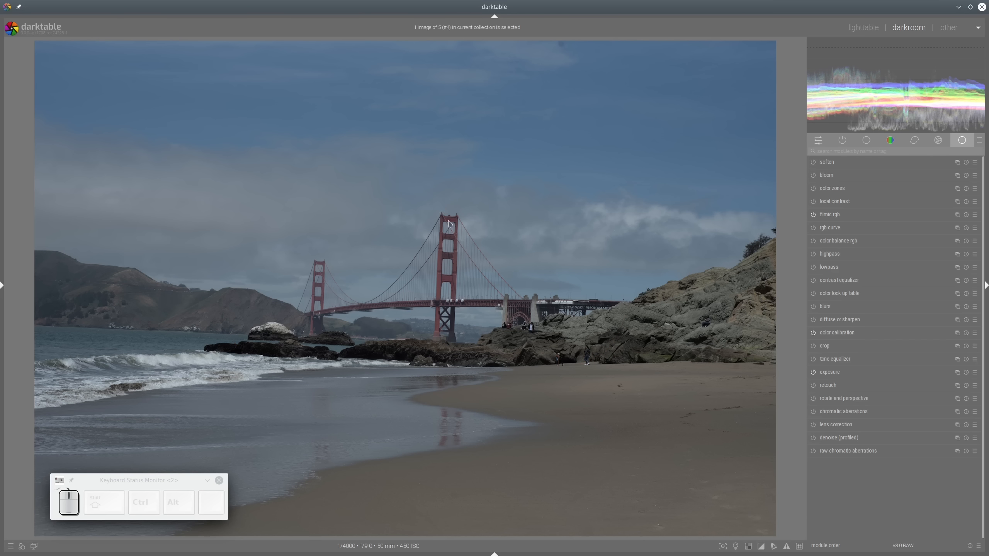
mouse_move(366, 382)
mouse_down()
mouse_move(607, 371)
mouse_move(737, 393)
mouse_move(728, 467)
mouse_move(613, 532)
mouse_move(310, 518)
mouse_move(304, 439)
mouse_move(395, 389)
mouse_up()
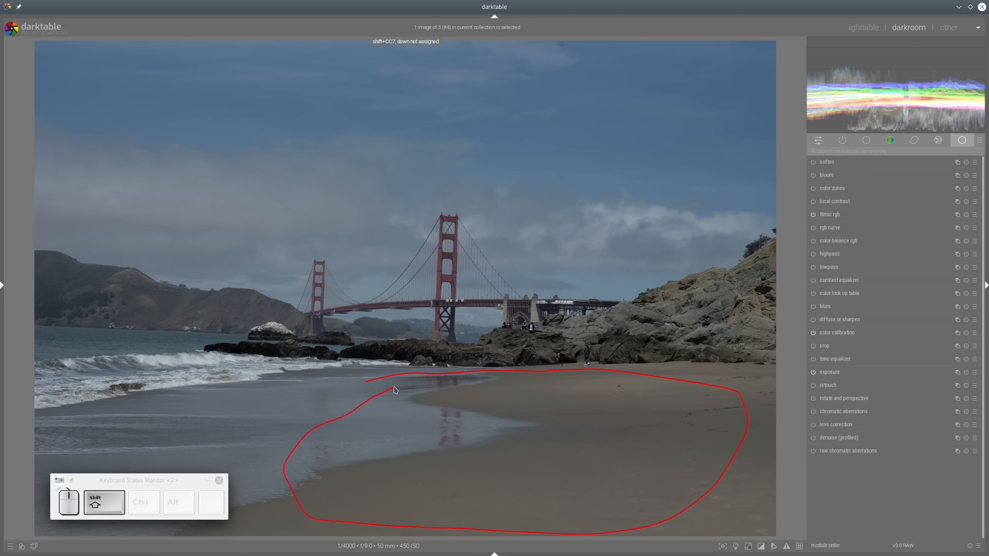
key(shift+super+F11)
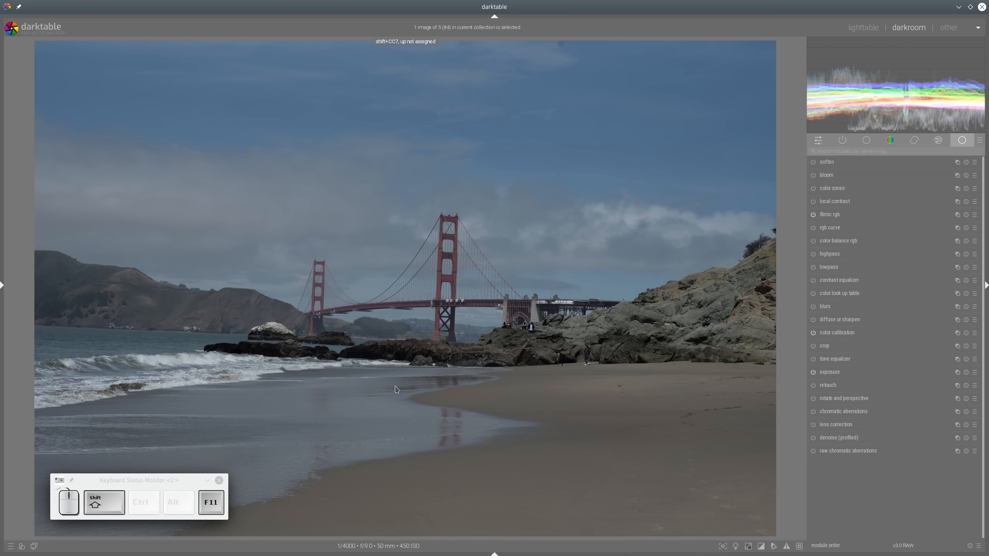
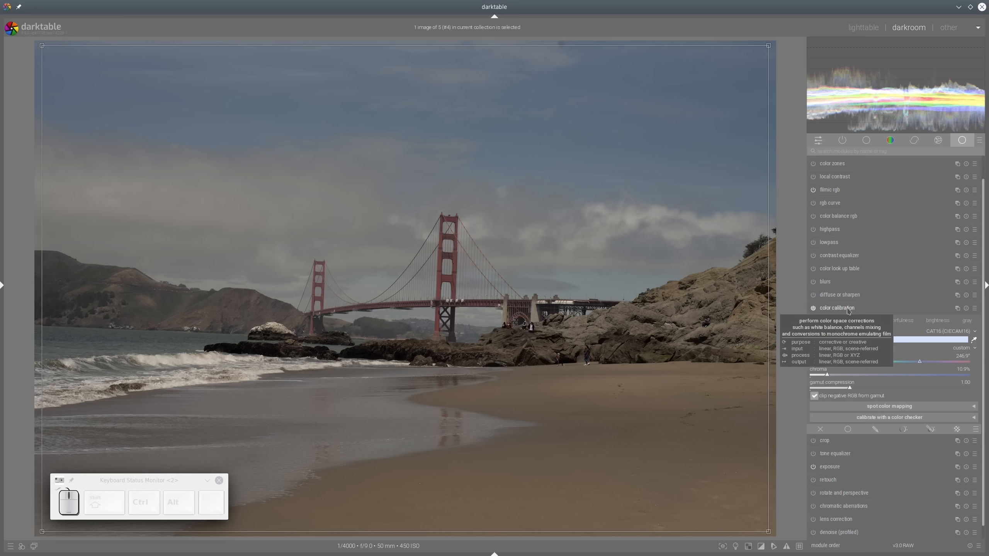
Step: Collapse color calibration and set color balance rgb's perceptual saturation to +64.34% for shadows and +17.59% for mid-tones
click(848, 308)
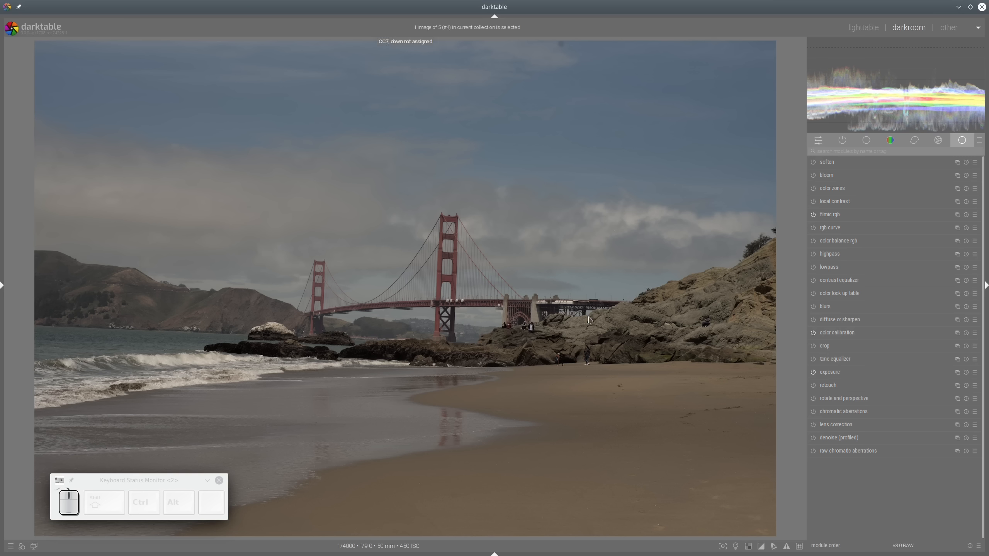
click(854, 241)
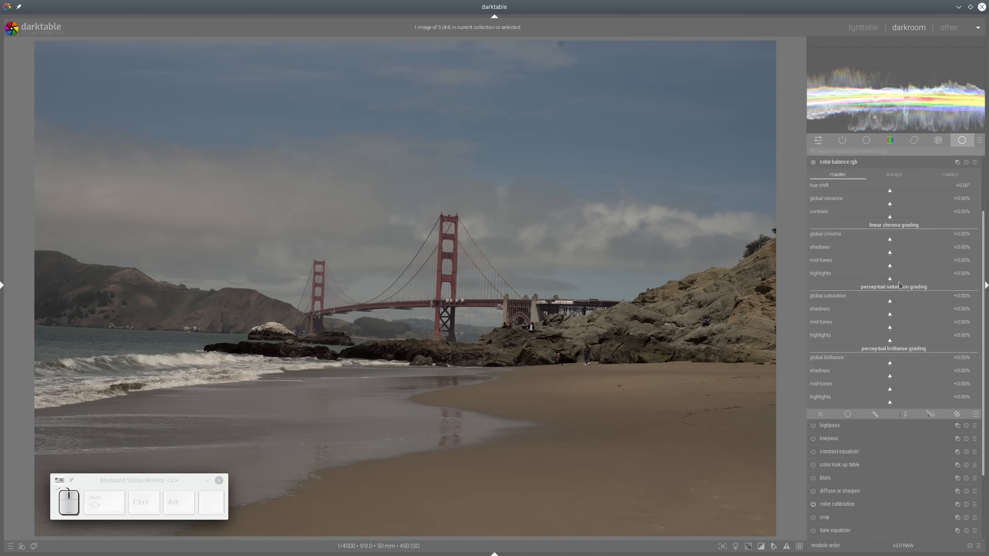
click(942, 315)
click(904, 327)
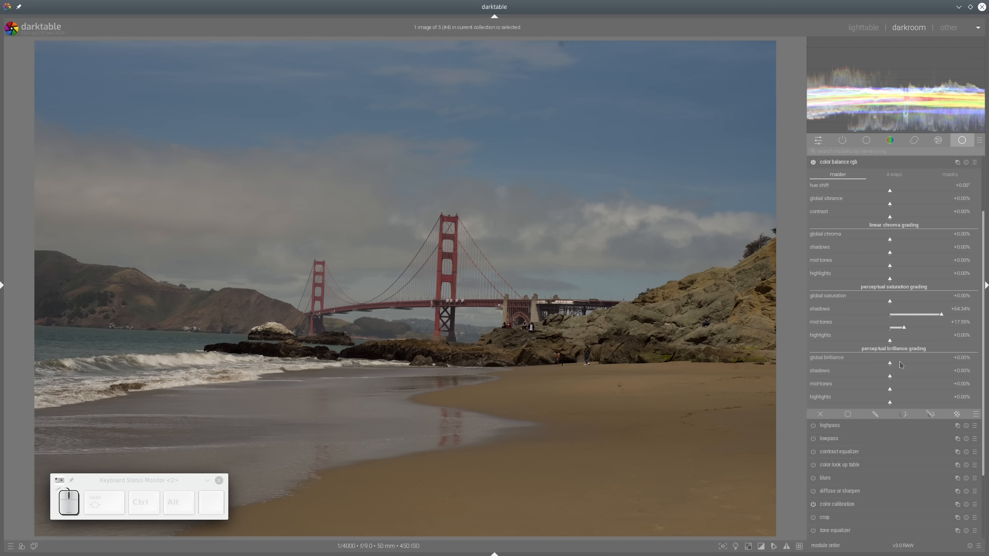
Step: Set color balance rgb's perceptual brilliance to +61.93% for highlights, +8.92% for mid-tones and -1.20% for shadows
click(928, 405)
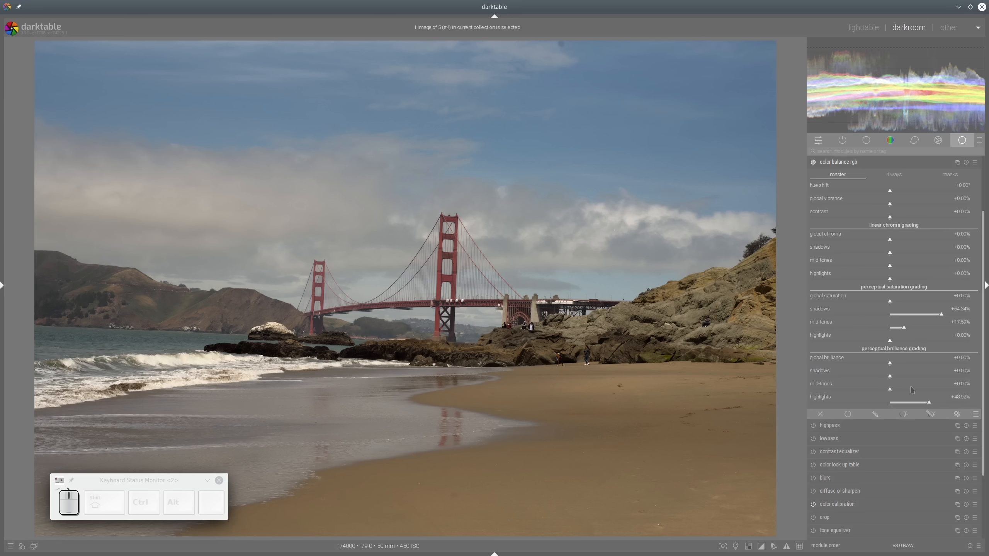
click(939, 404)
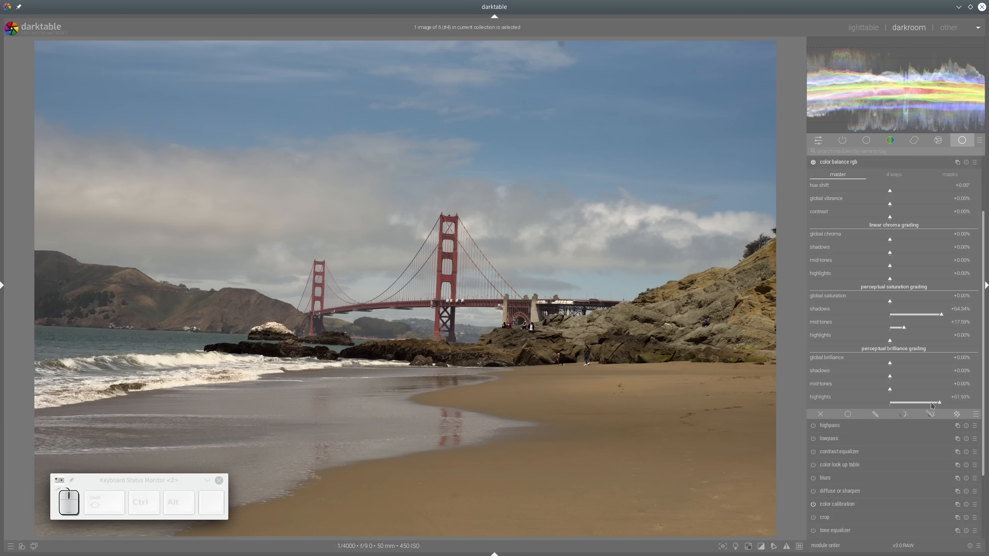
click(899, 390)
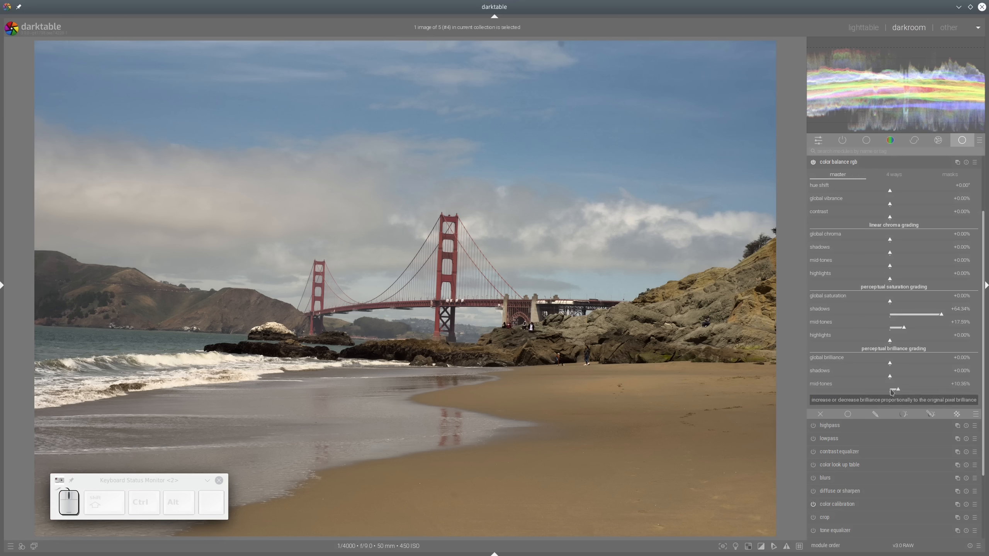
click(896, 390)
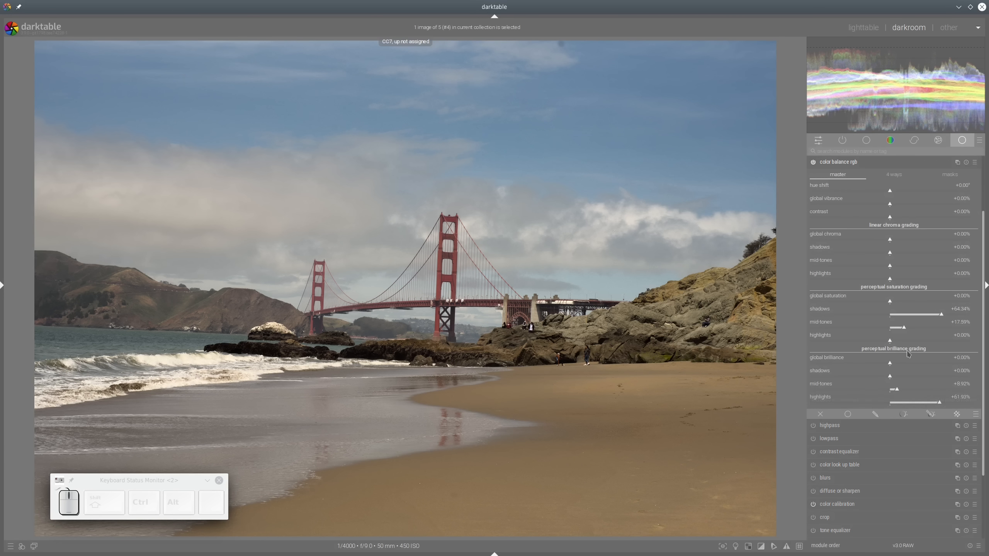
click(884, 378)
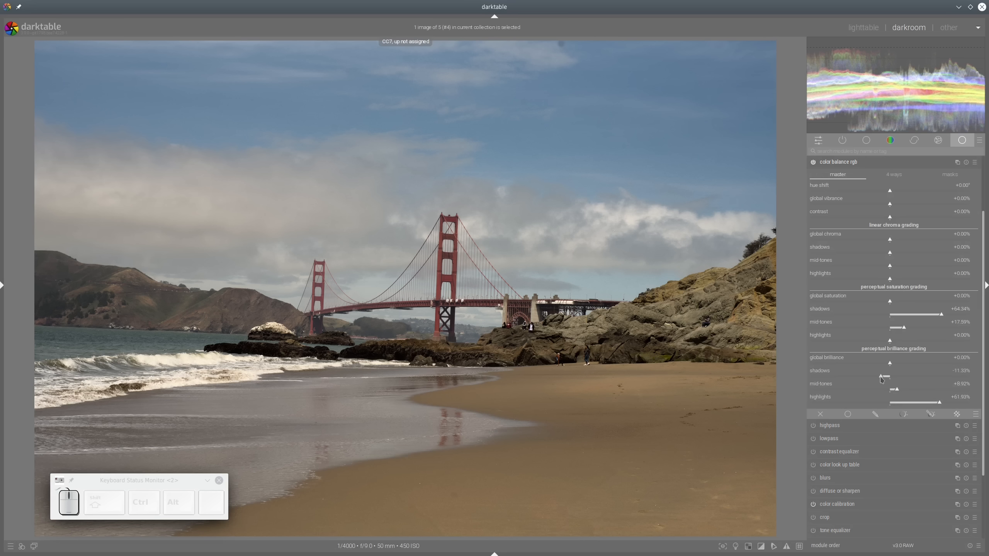
click(890, 378)
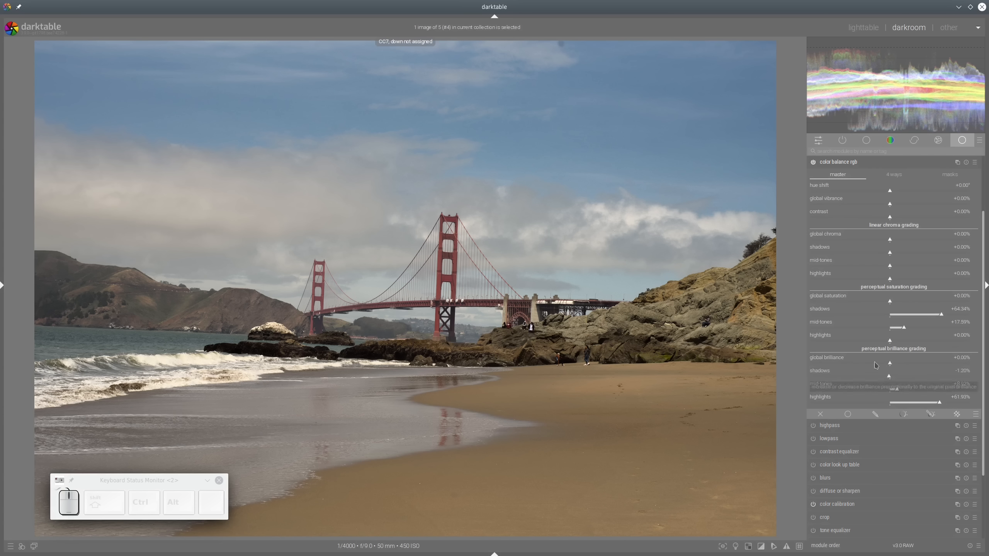
Step: Set perceptual brilliance to -8.43% global, +17.11% mid-tones and +60.48% highlights, and compare the photo with color balance rgb off and on
click(885, 366)
click(885, 366)
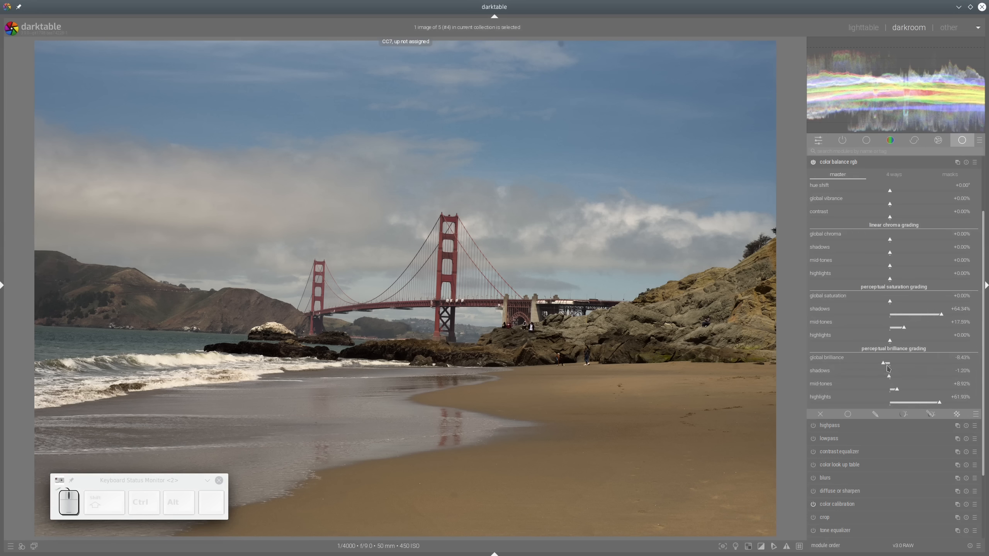
click(946, 404)
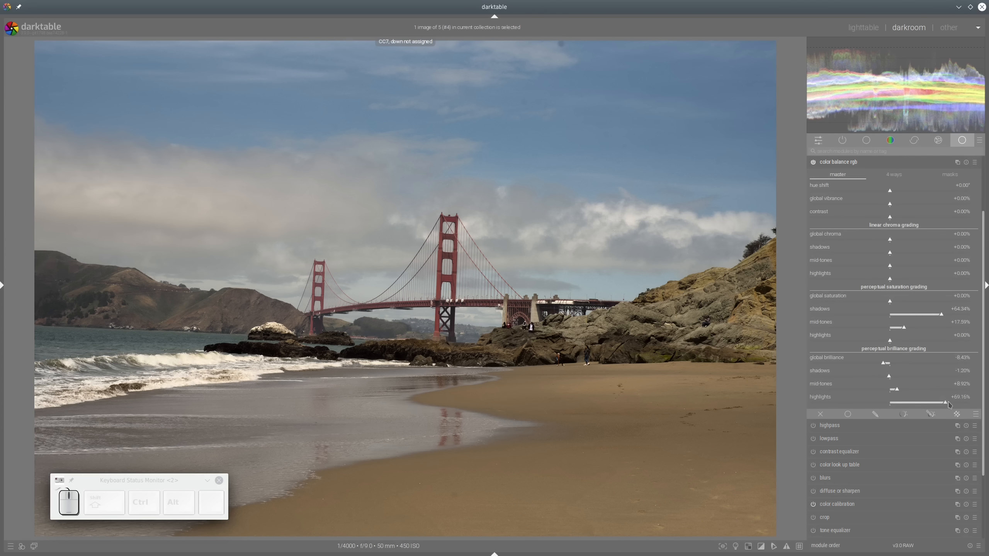
click(904, 390)
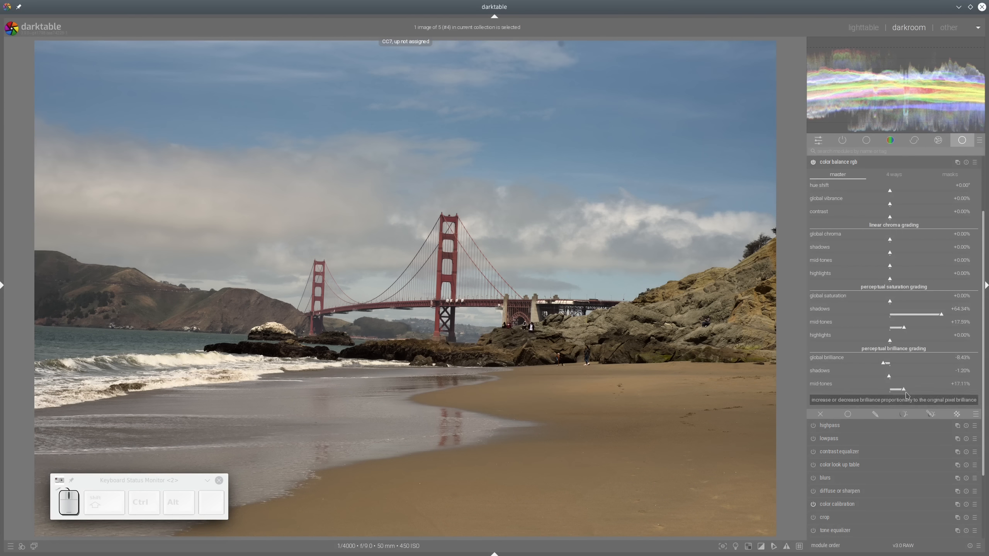
click(939, 404)
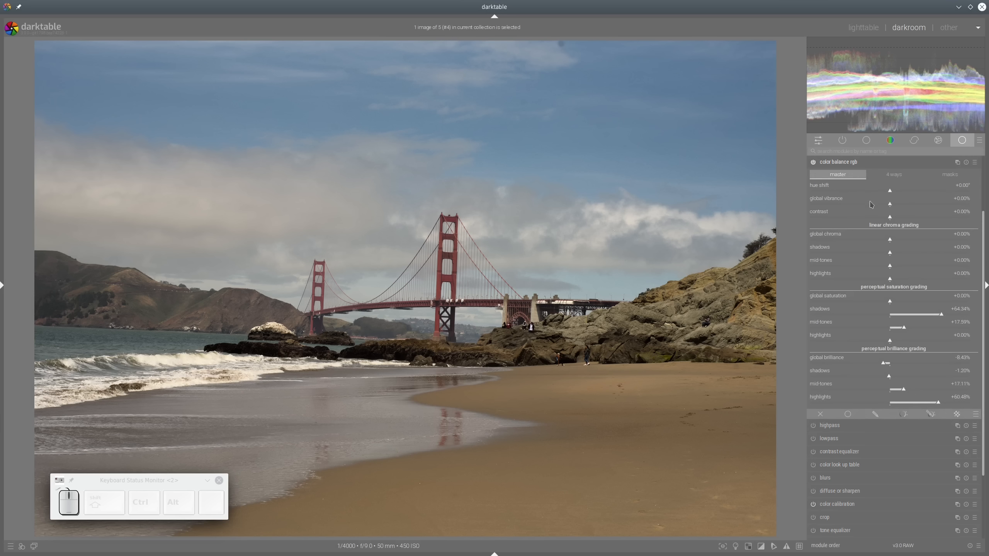
click(813, 163)
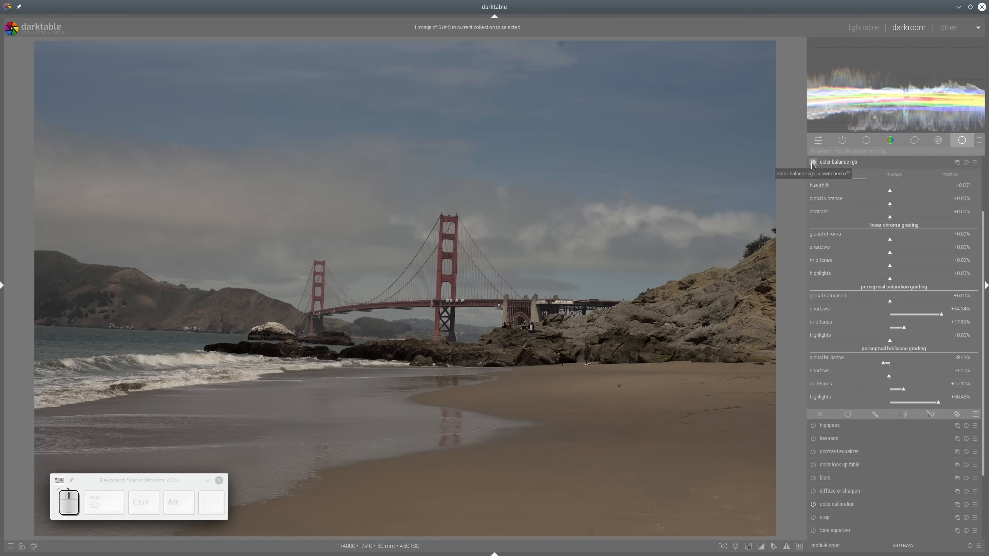
click(813, 163)
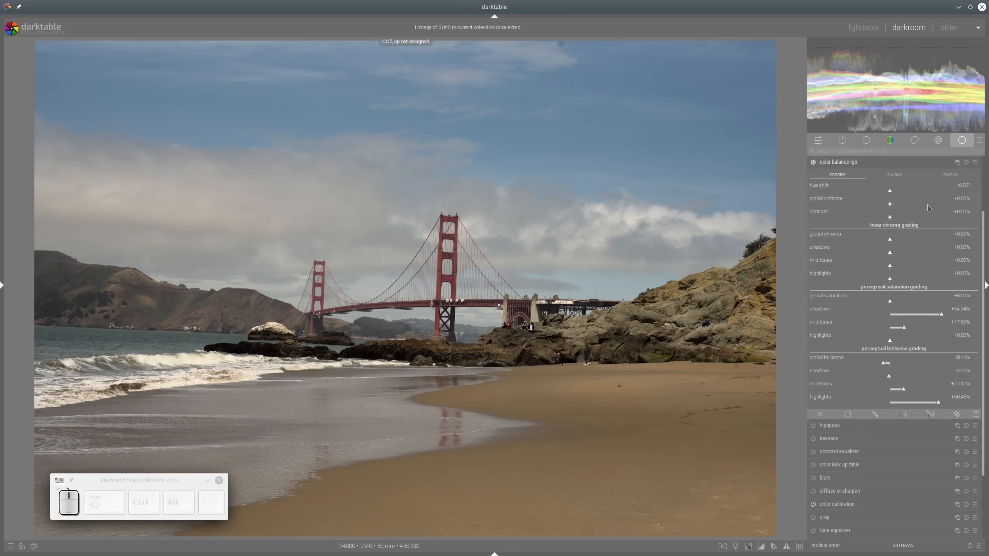
Step: Set color balance rgb's global vibrance to +35.30% and linear chroma shadows to +16.63%, and collapse the module
drag(932, 206, 947, 208)
click(911, 253)
click(903, 253)
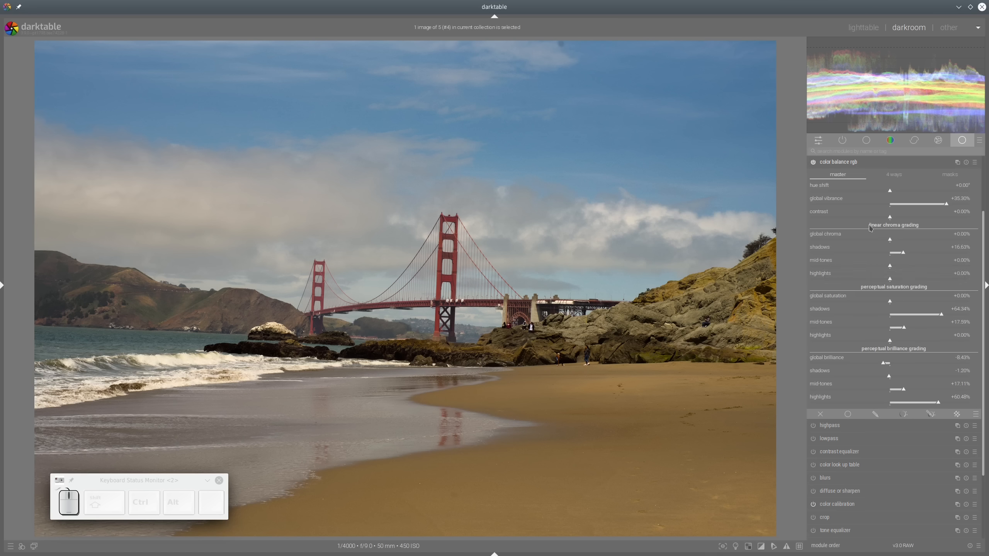
scroll(908, 232, up, 3)
click(903, 240)
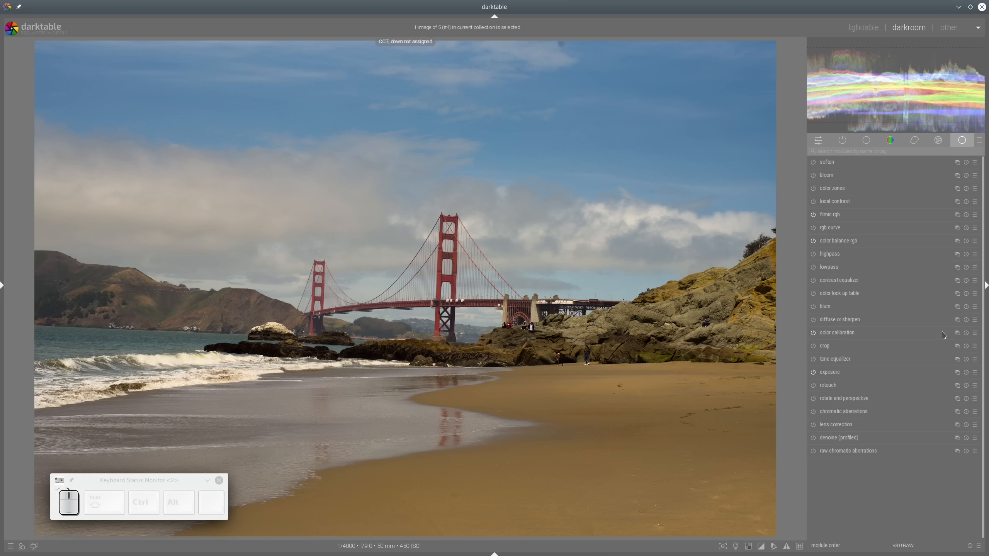
Step: Create a new instance of color calibration and enable a drawn and parametric mask for it
click(958, 333)
click(931, 342)
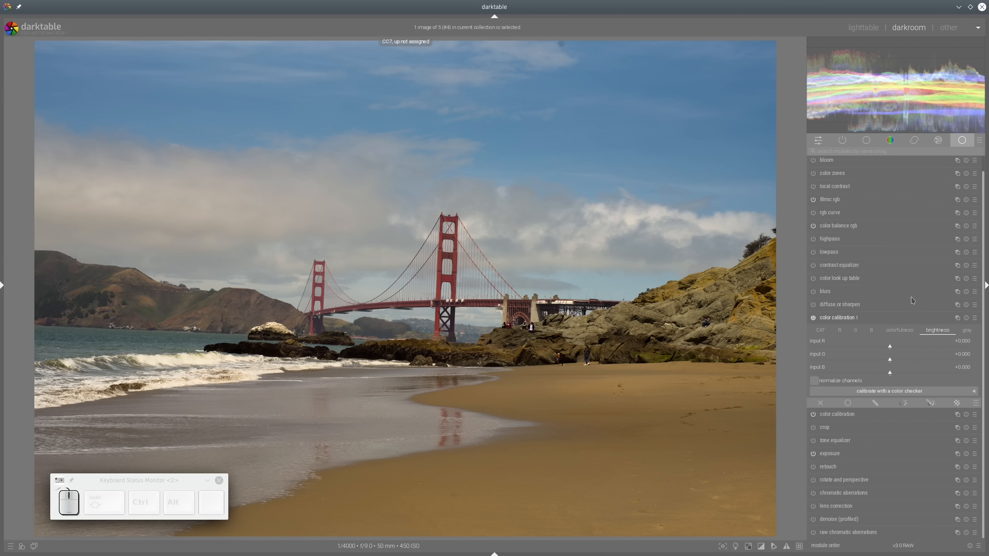
click(931, 404)
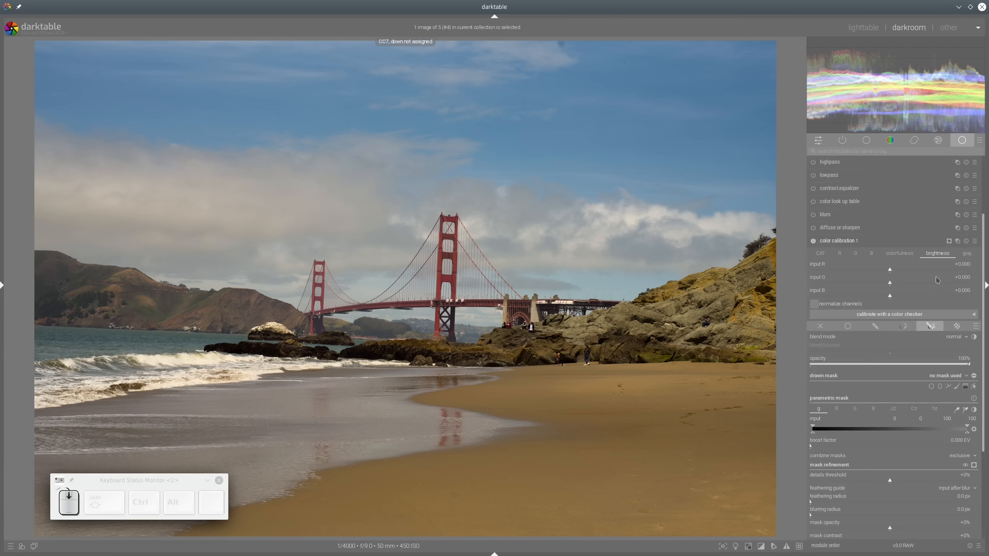
Step: Draw a gradient mask covering the sky, with its line tilted slightly along the shoreline at the foot of the bridge
click(966, 386)
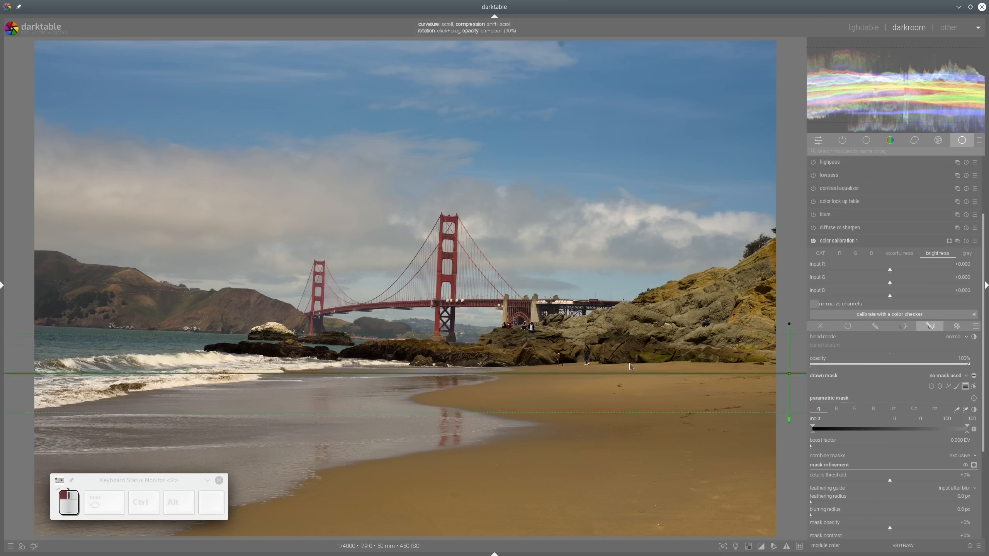
click(425, 353)
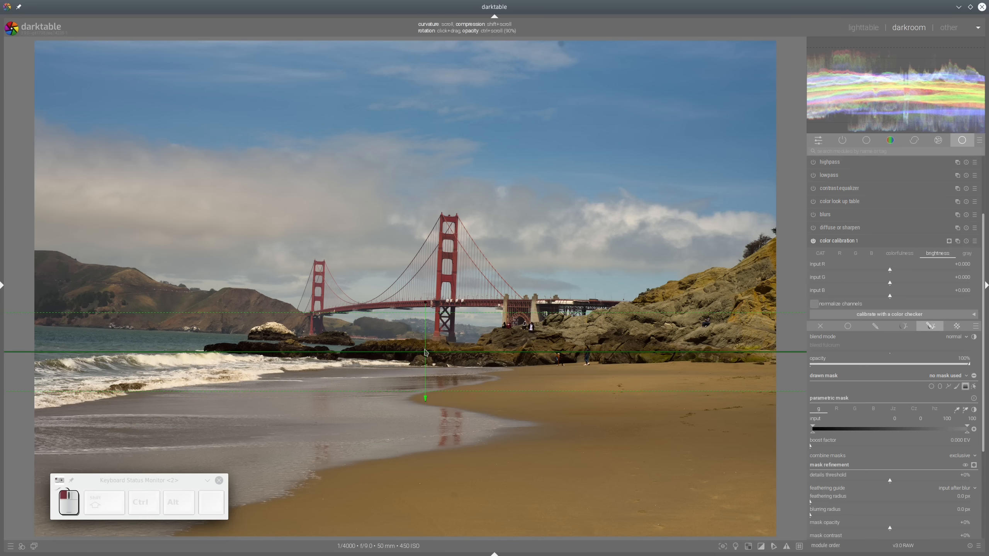
mouse_move(426, 352)
mouse_down()
mouse_move(427, 341)
mouse_move(428, 352)
mouse_up()
mouse_move(428, 308)
mouse_down()
mouse_move(428, 357)
mouse_move(429, 301)
mouse_up()
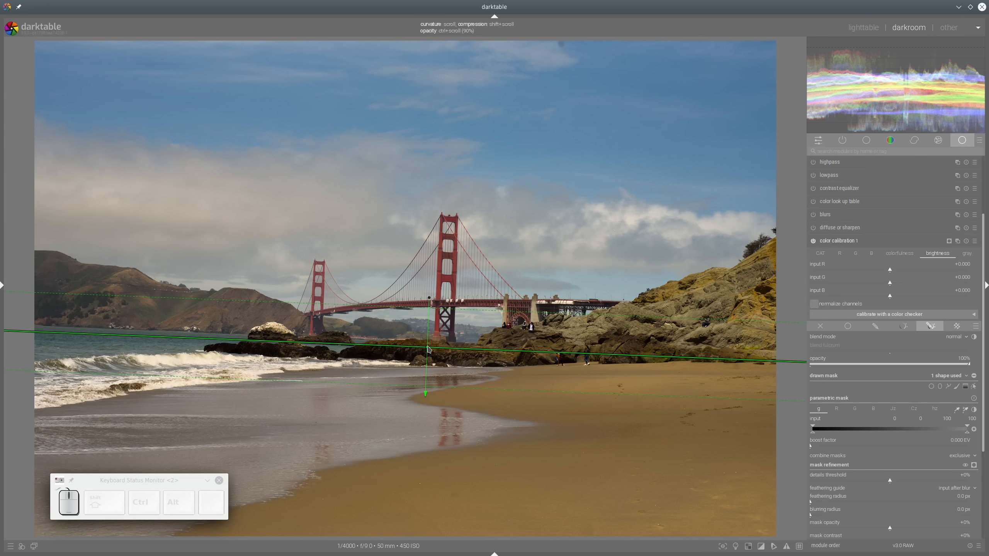
key(shift)
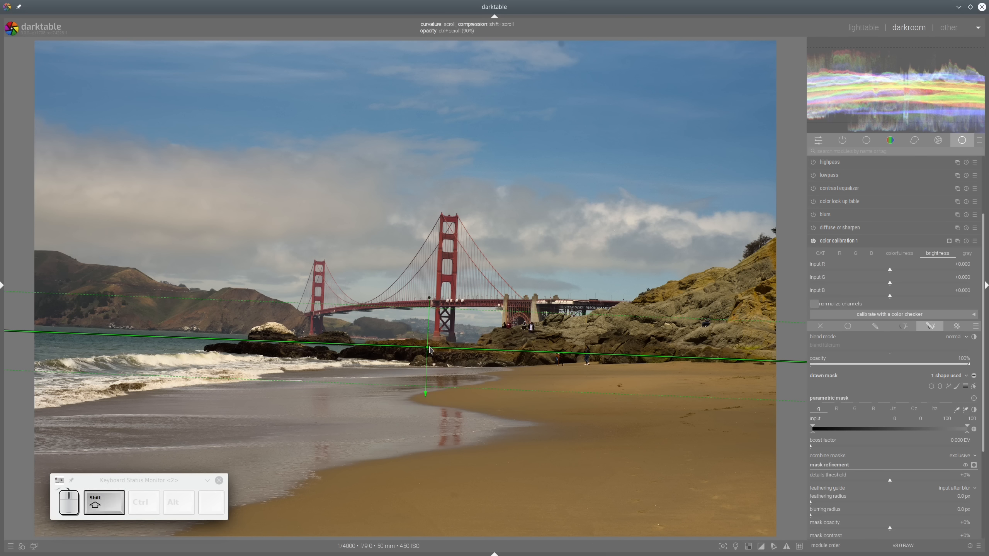
ctrl+scroll(431, 350, up, 2)
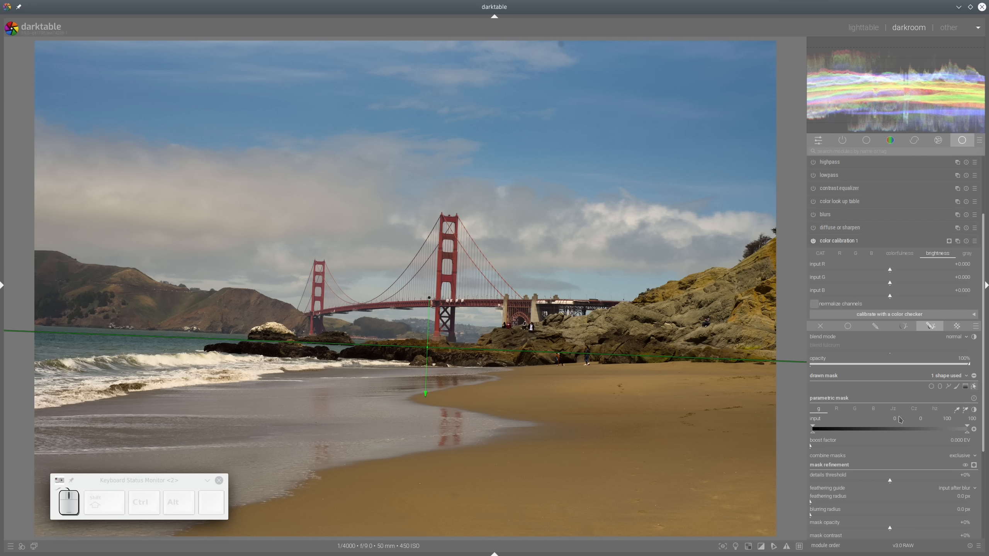
Step: Set the mask's feathering radius to 53.6 px and preview the mask, ending with the overlay and gradient guides hidden
scroll(840, 460, down, 2)
click(844, 463)
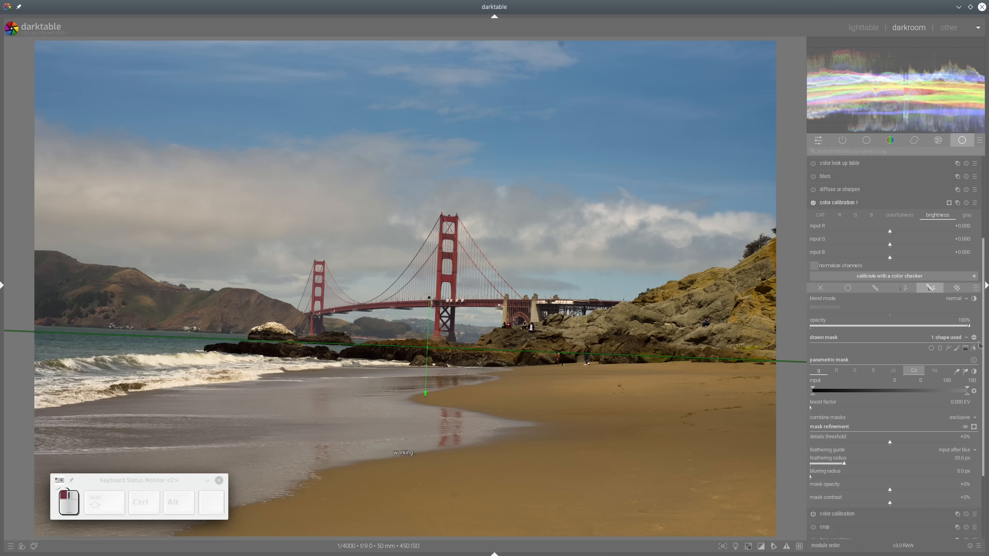
click(974, 427)
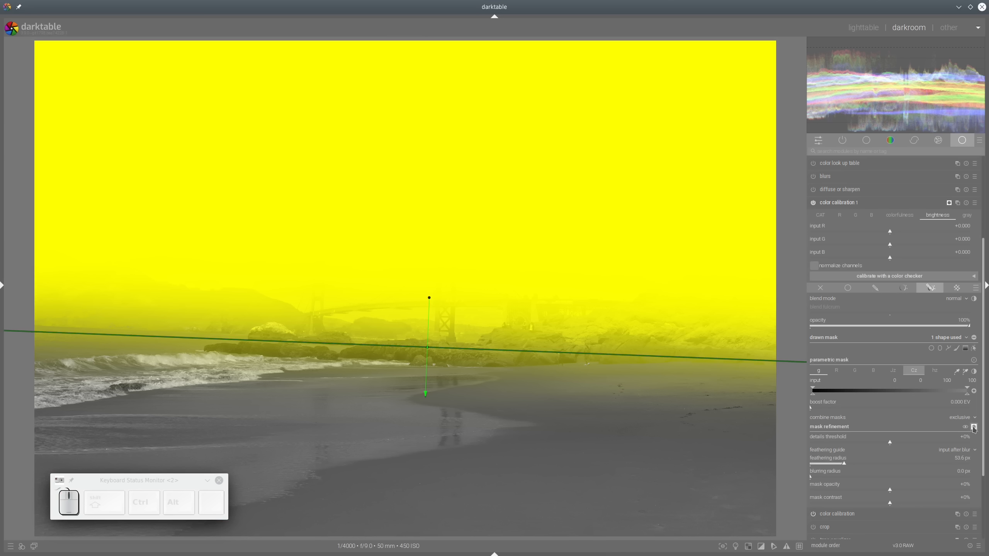
click(975, 427)
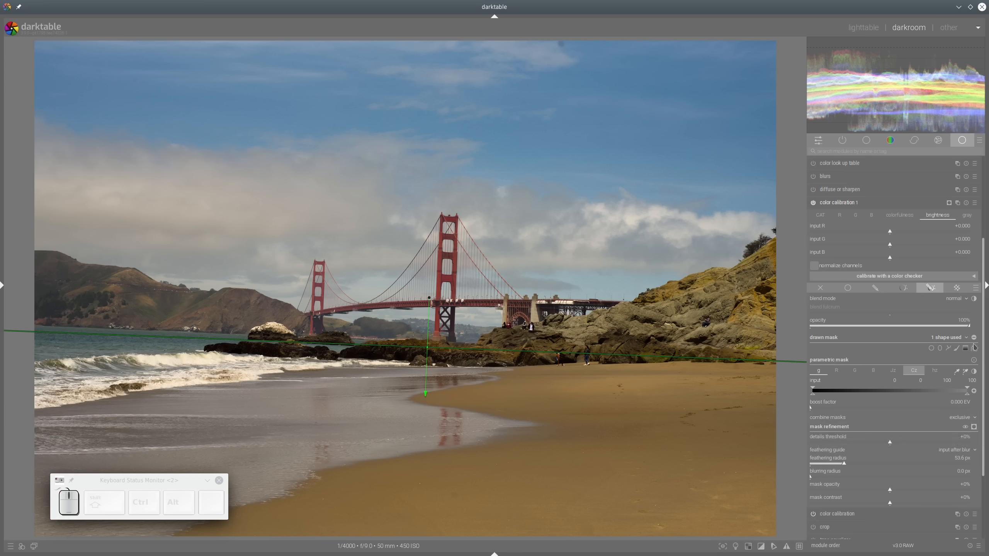
click(975, 348)
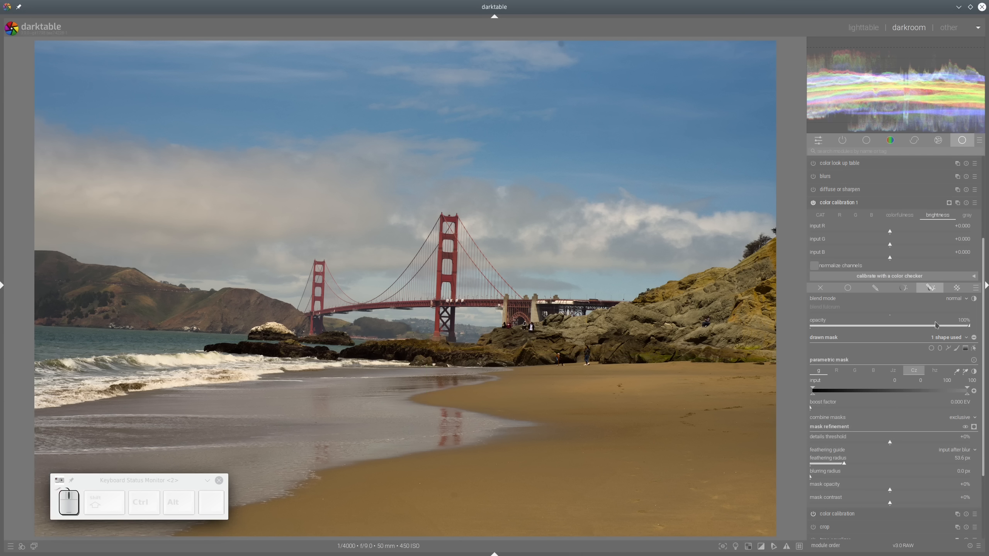
Step: Set the color calibration 1 brightness inputs to R +0.340, G +0.176 and B -0.658
scroll(938, 326, up, 2)
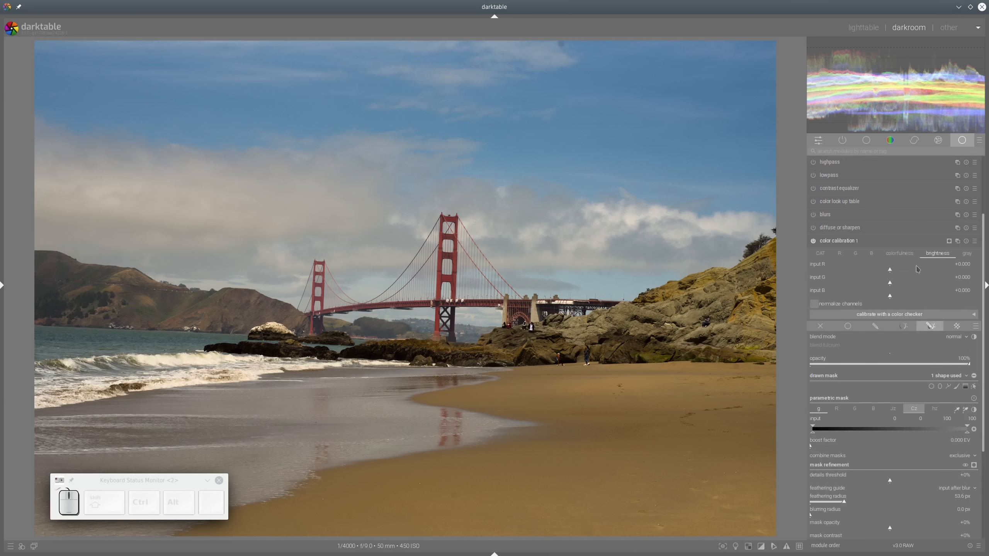
click(852, 297)
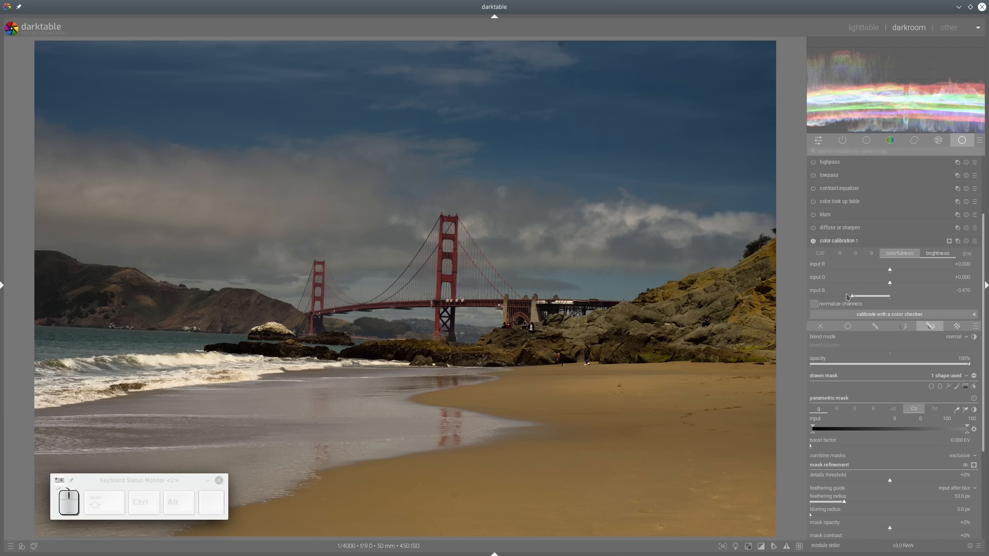
click(848, 297)
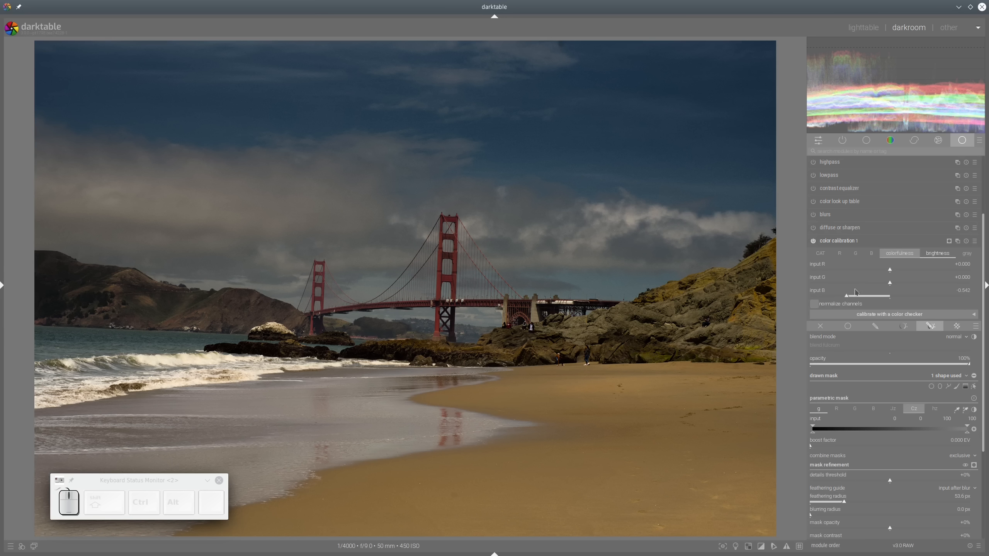
click(911, 272)
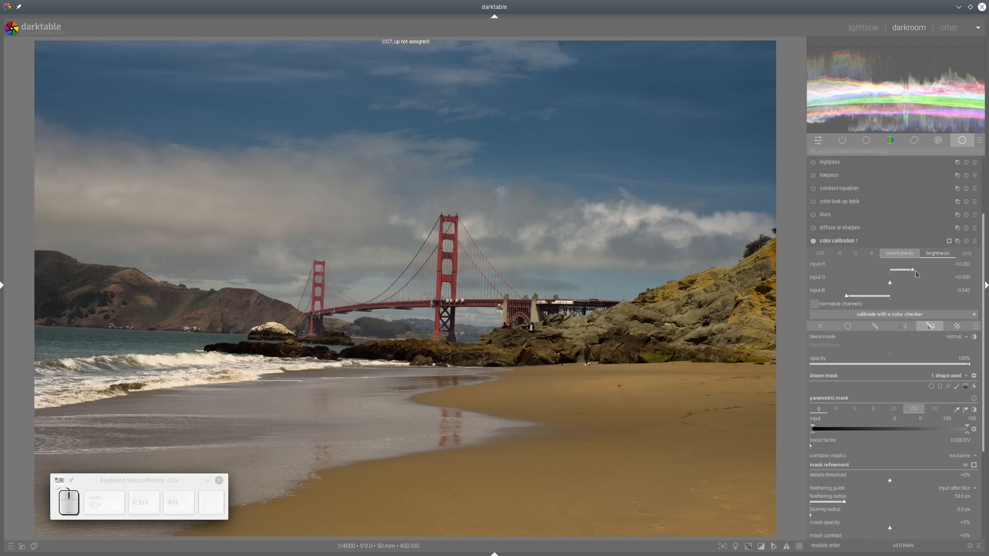
click(918, 272)
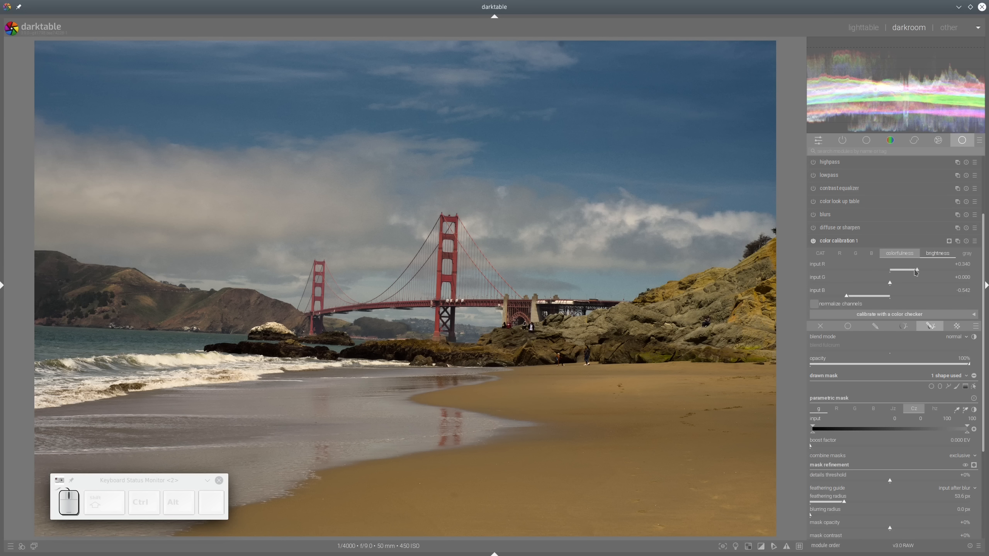
click(903, 283)
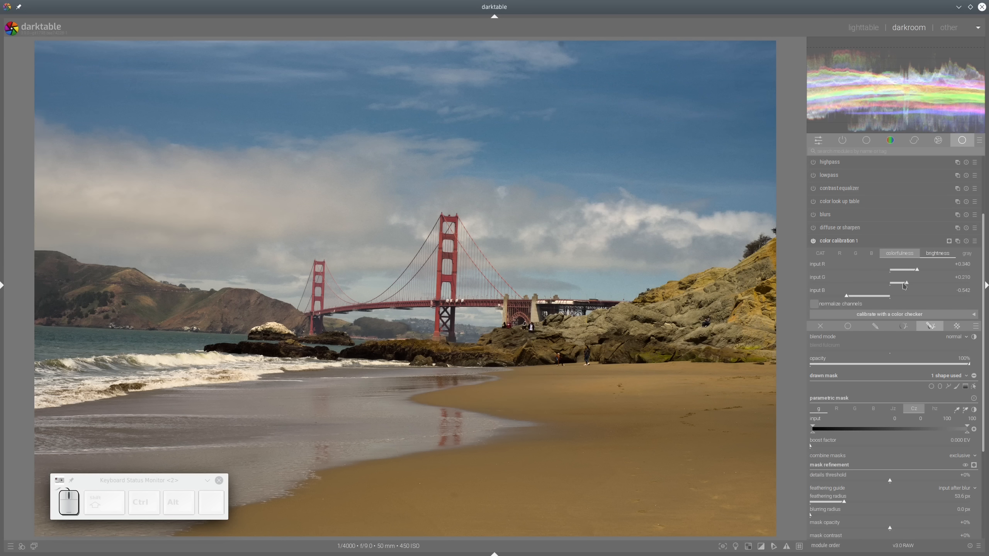
click(904, 285)
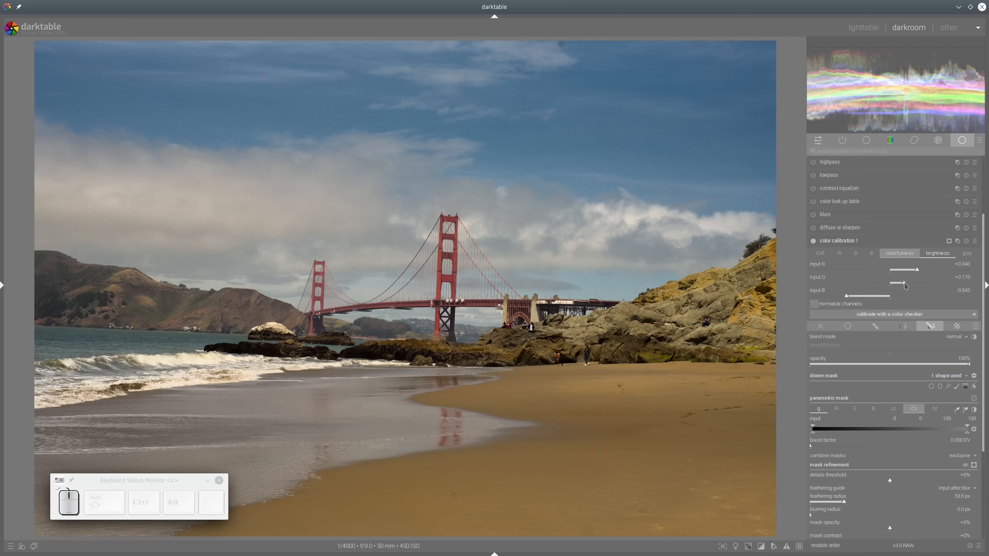
click(839, 297)
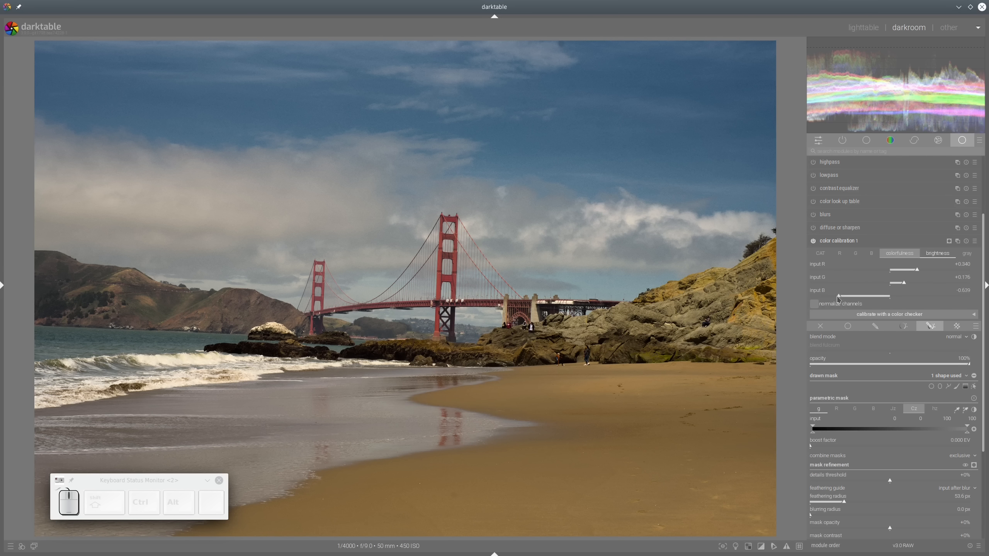
click(839, 298)
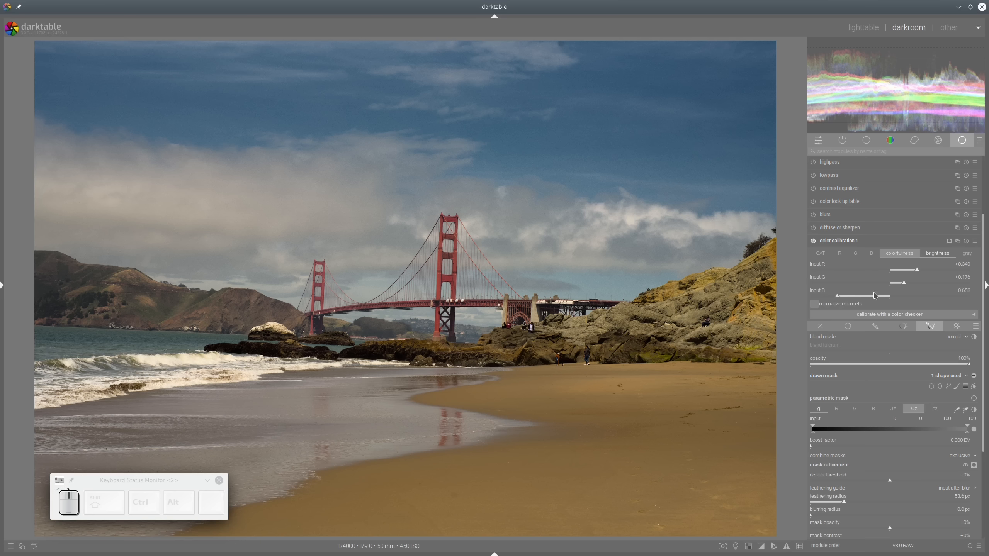
Step: Compare the photo with color calibration 1 switched off and on, leaving it on
click(813, 242)
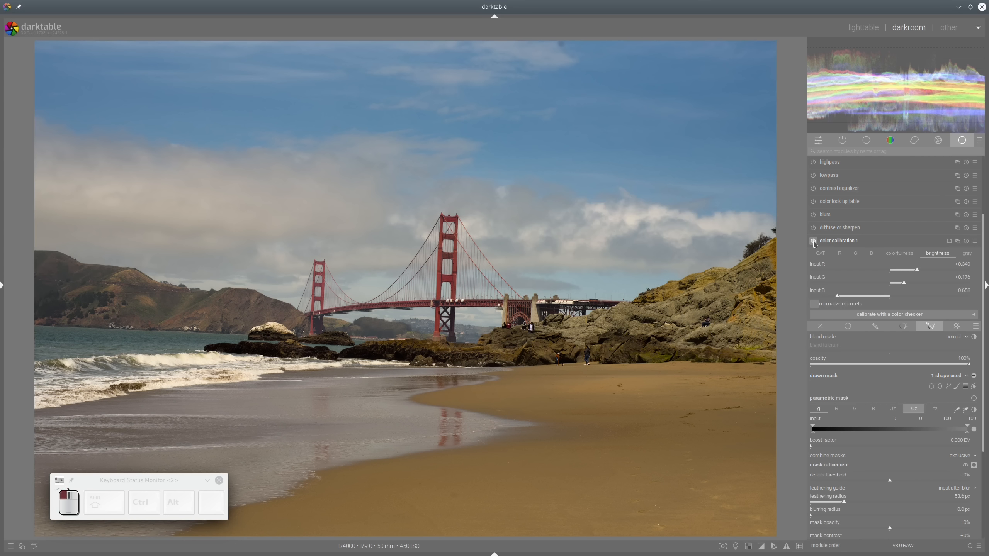
click(814, 241)
click(814, 241)
click(814, 241)
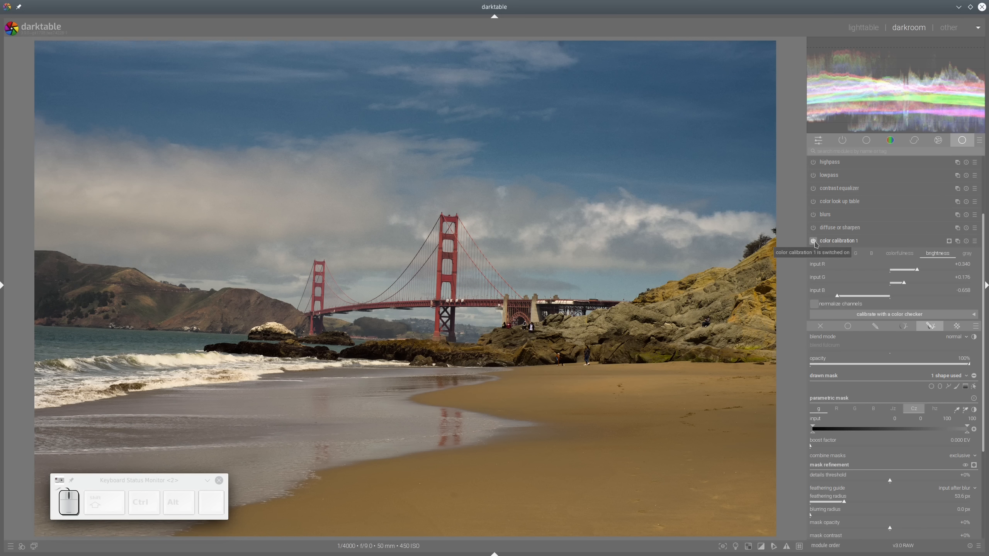
click(813, 241)
click(813, 241)
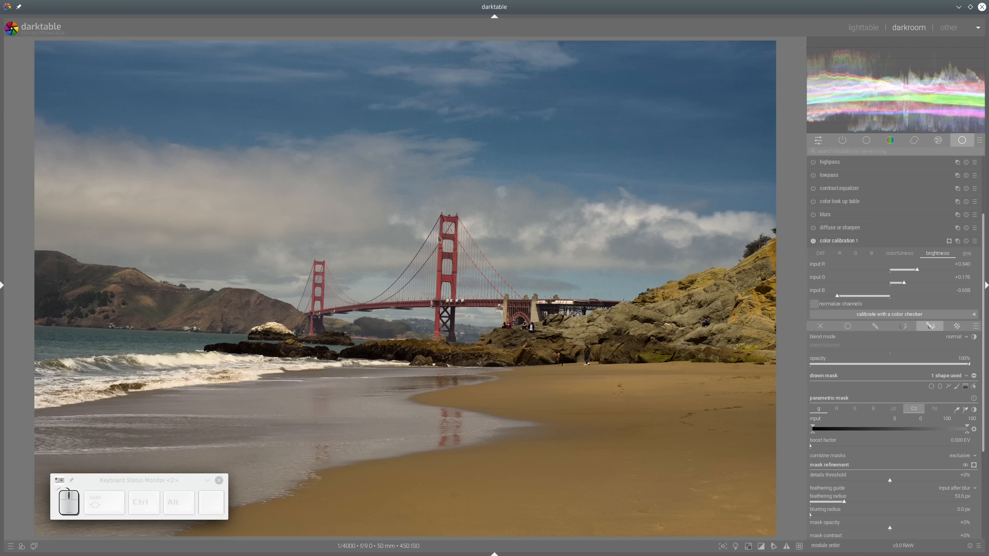
click(814, 242)
click(814, 241)
Step: Inspect the noise in the sky near the bridge, and enable denoise (profiled) with its default settings
scroll(568, 244, up, 3)
scroll(578, 246, up, 2)
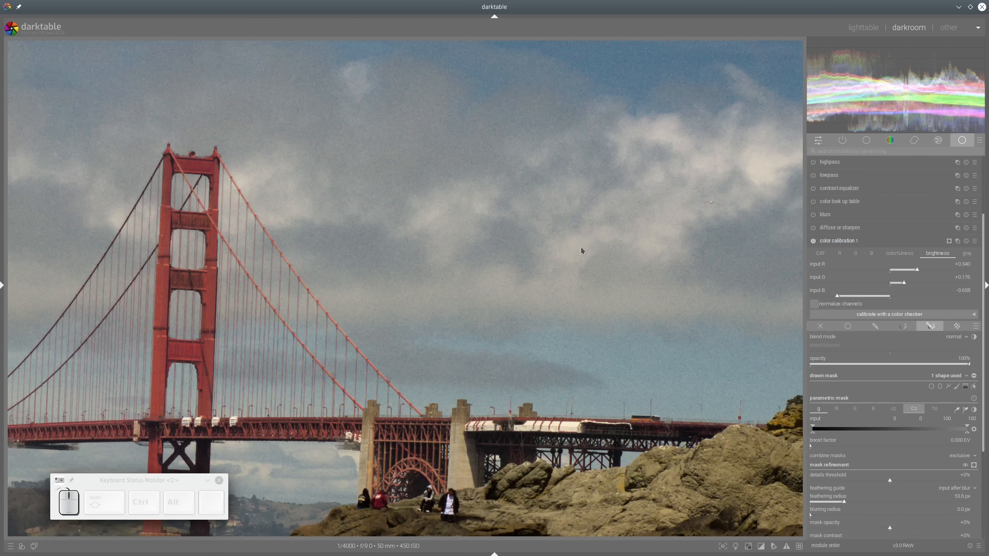
click(850, 240)
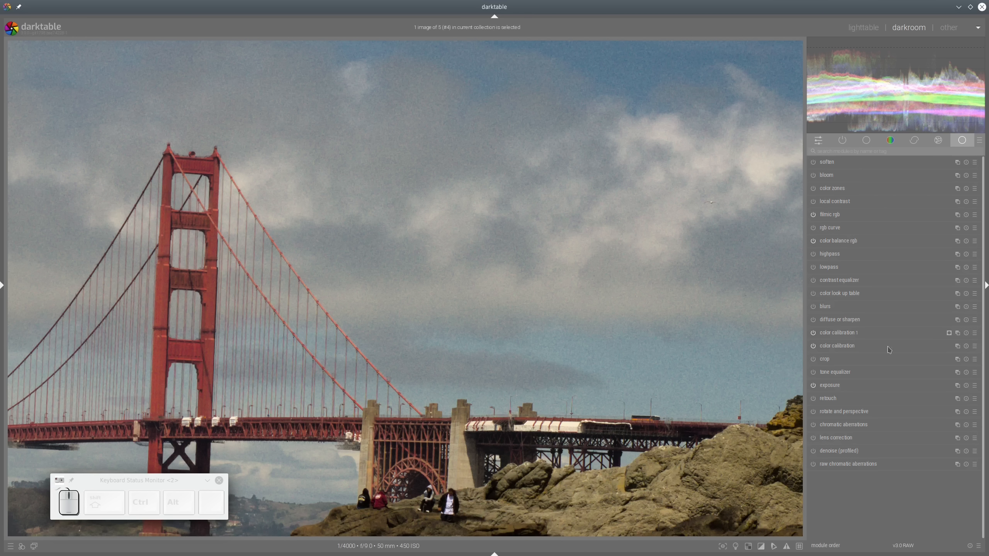
click(848, 453)
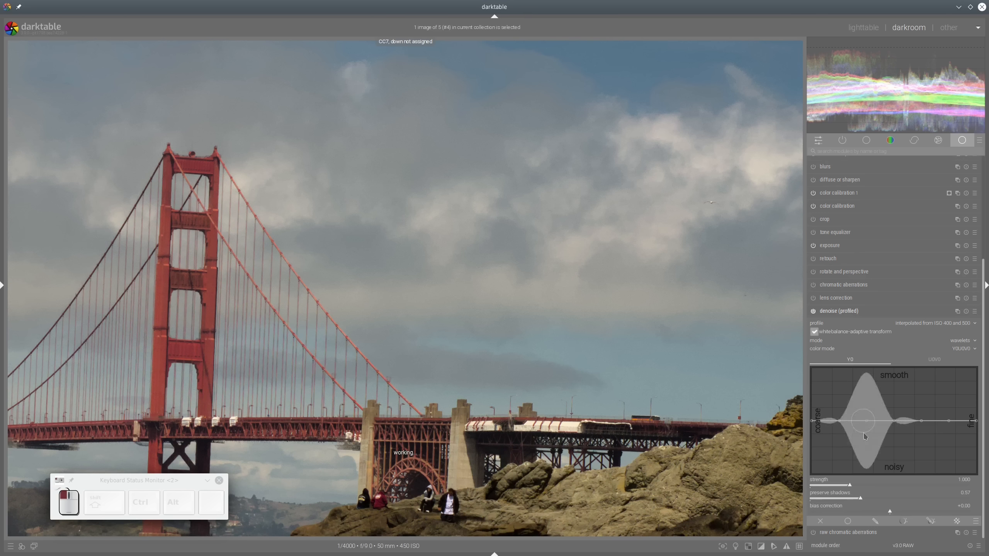
click(840, 310)
scroll(416, 261, down, 4)
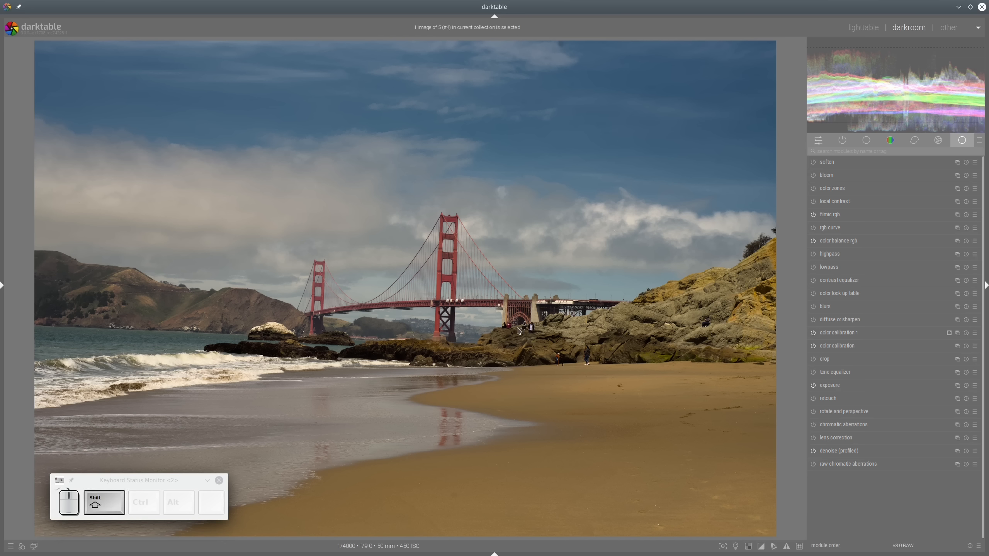
mouse_move(518, 328)
mouse_down()
mouse_move(742, 242)
mouse_move(790, 400)
mouse_move(602, 465)
mouse_move(394, 360)
mouse_move(532, 328)
mouse_up()
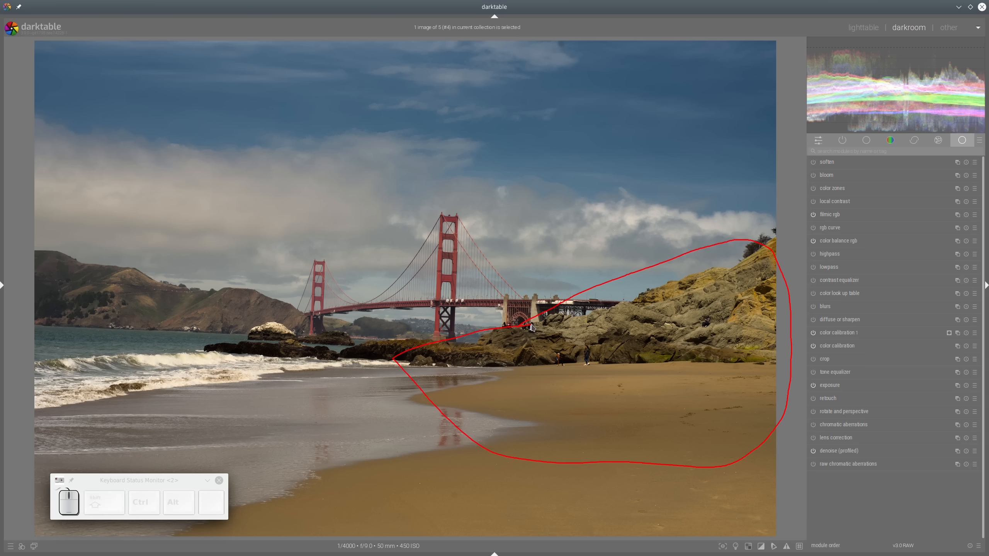
key(shift+super+F11)
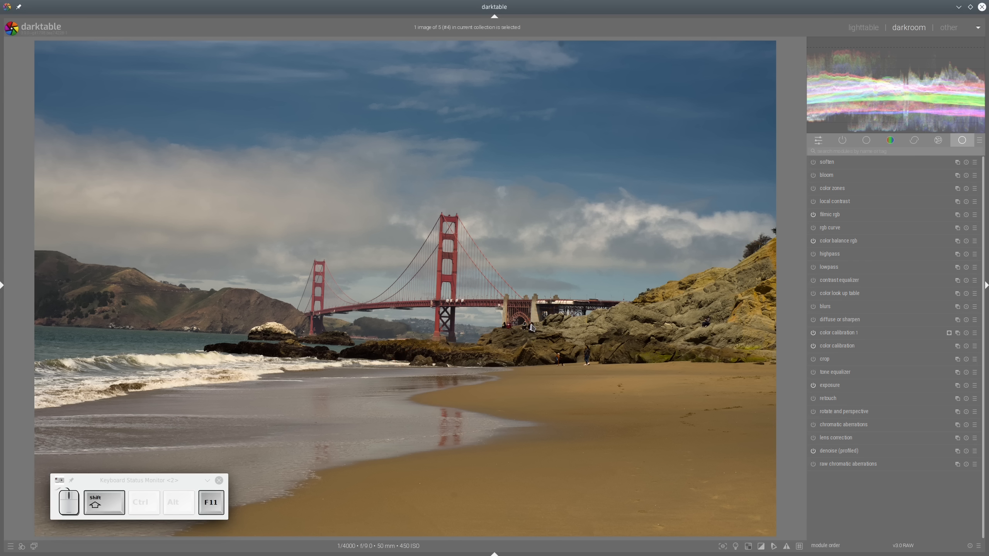
Step: Enable the tone equalizer, move it directly above color calibration 1 in the module order and expand it
click(813, 373)
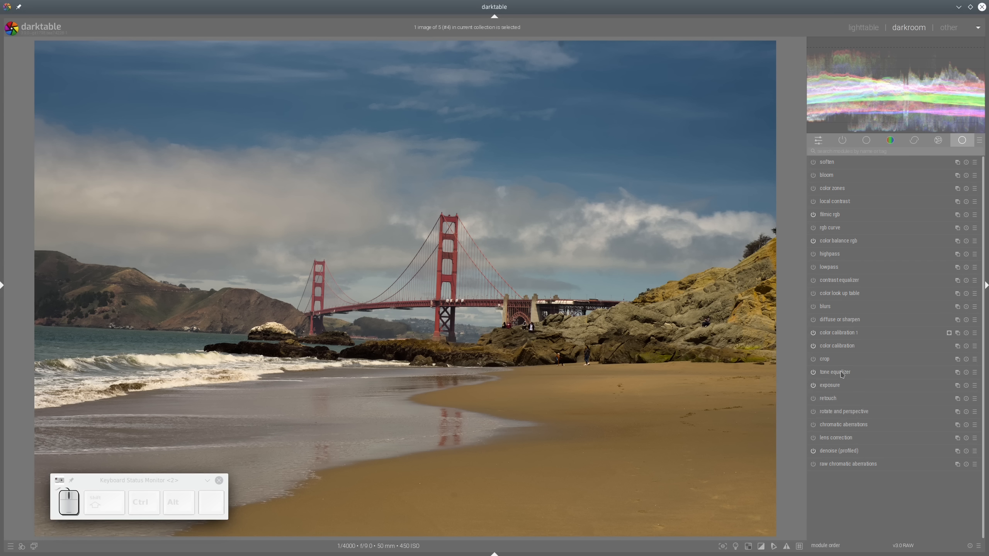
drag(842, 374, 843, 334)
mouse_move(841, 363)
click(842, 339)
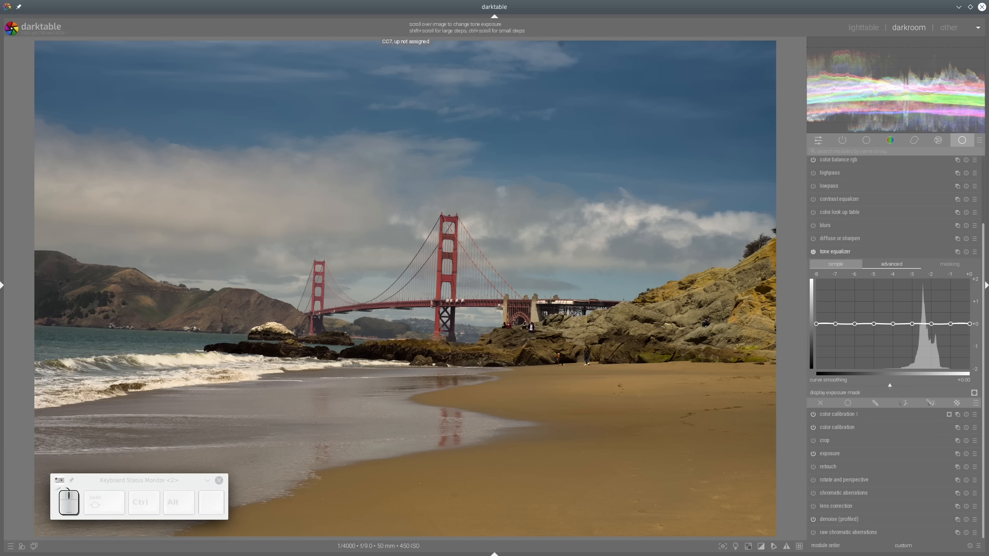
click(847, 254)
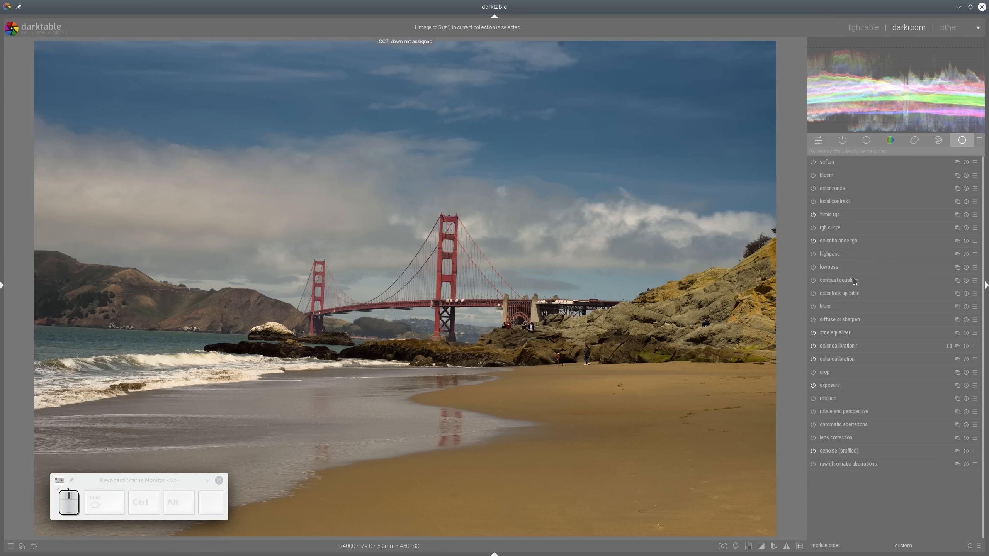
click(829, 334)
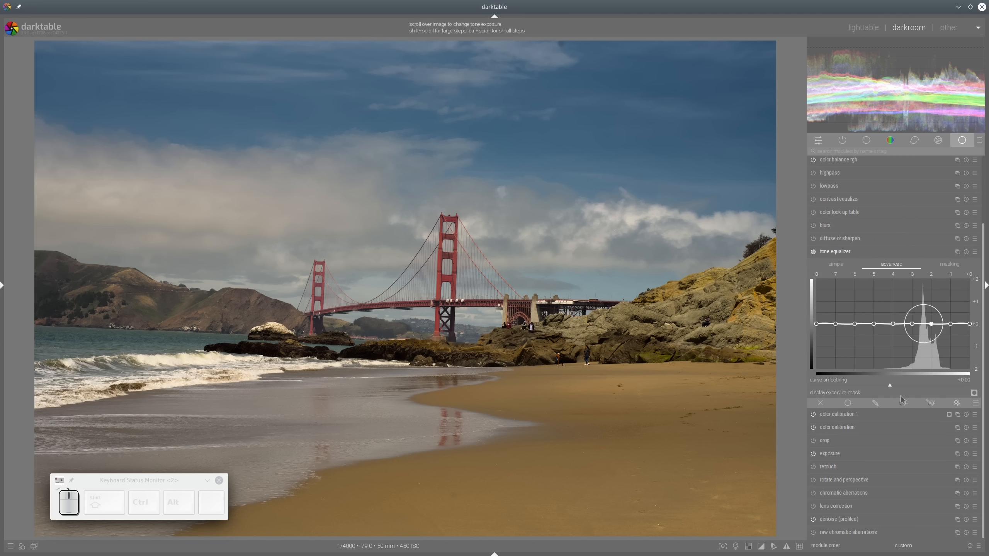
Step: Enable a drawn and parametric mask for the tone equalizer and set its hue range by sampling the yellowish rocks
click(931, 404)
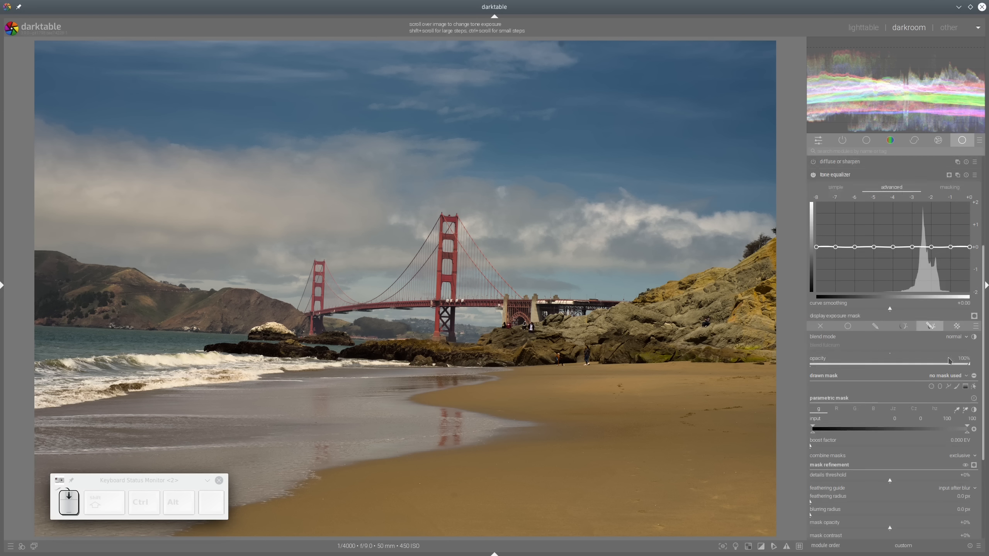
click(936, 375)
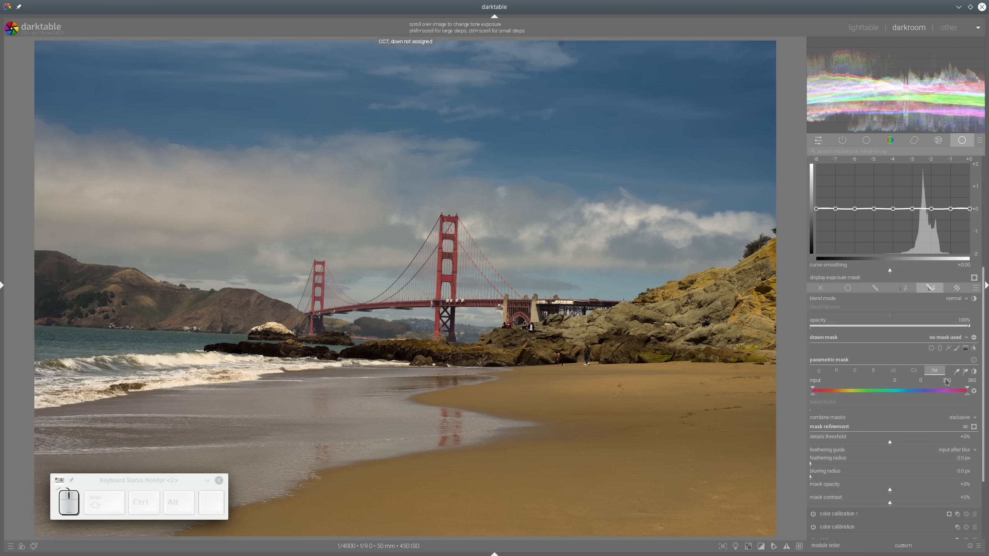
click(966, 372)
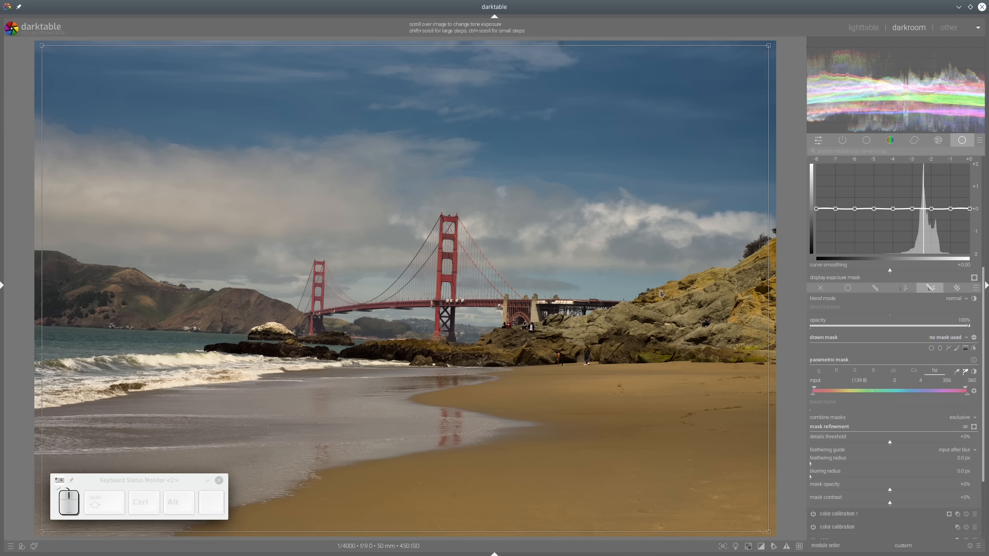
drag(660, 291, 710, 312)
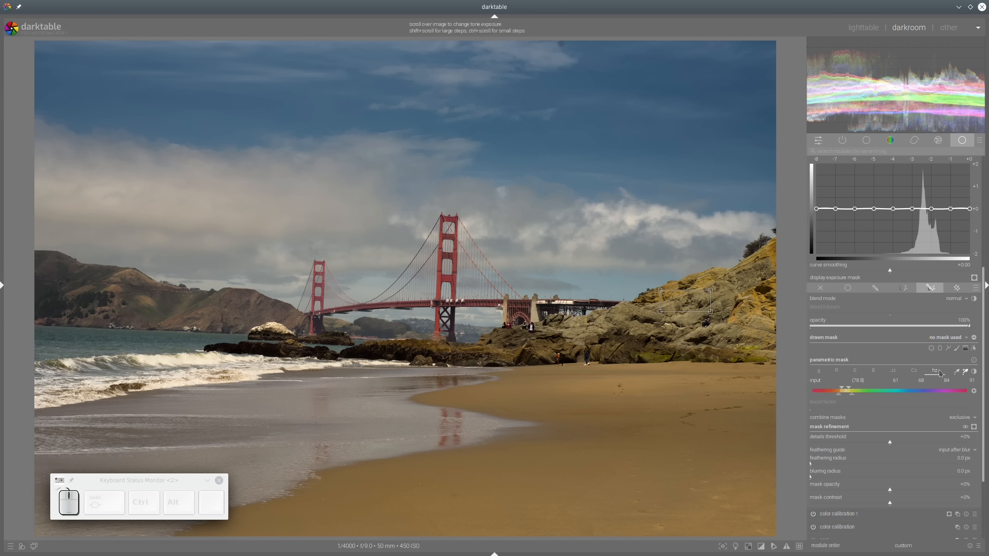
Step: Show the tone equalizer's mask over the photo and examine which areas the hue range selects
click(974, 427)
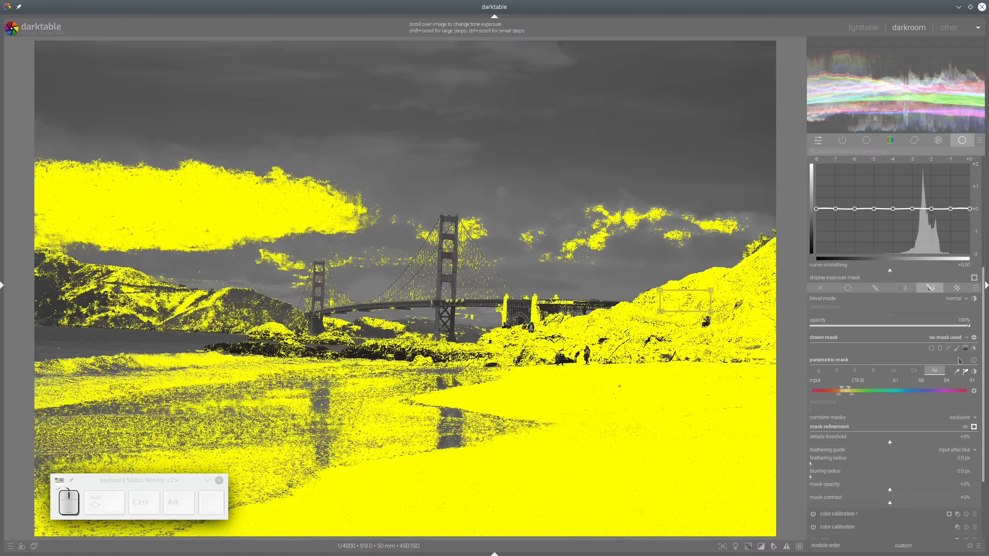
click(893, 371)
key(shift+super)
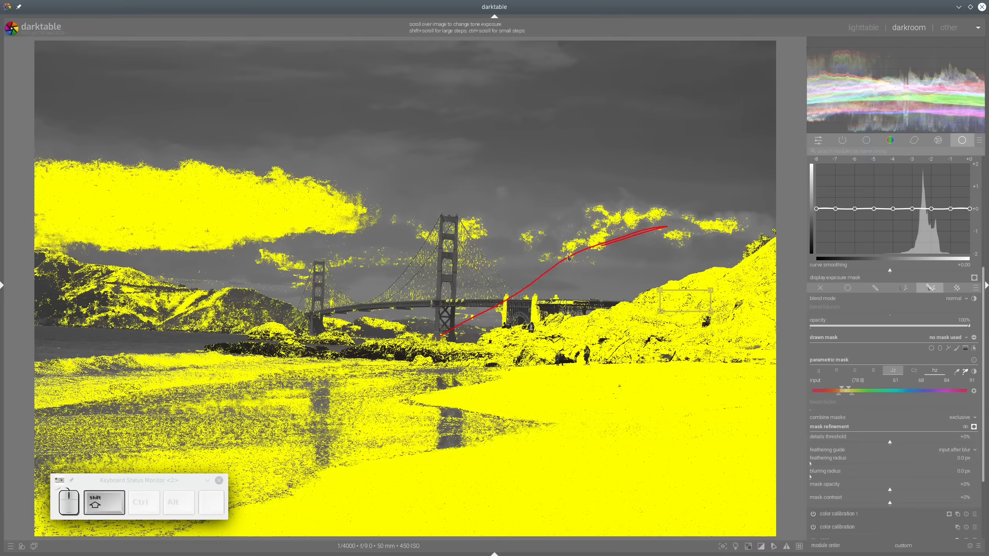
mouse_move(61, 535)
mouse_down()
mouse_move(249, 554)
mouse_move(692, 535)
mouse_move(788, 492)
mouse_move(783, 259)
mouse_move(647, 234)
mouse_up()
key(shift+super)
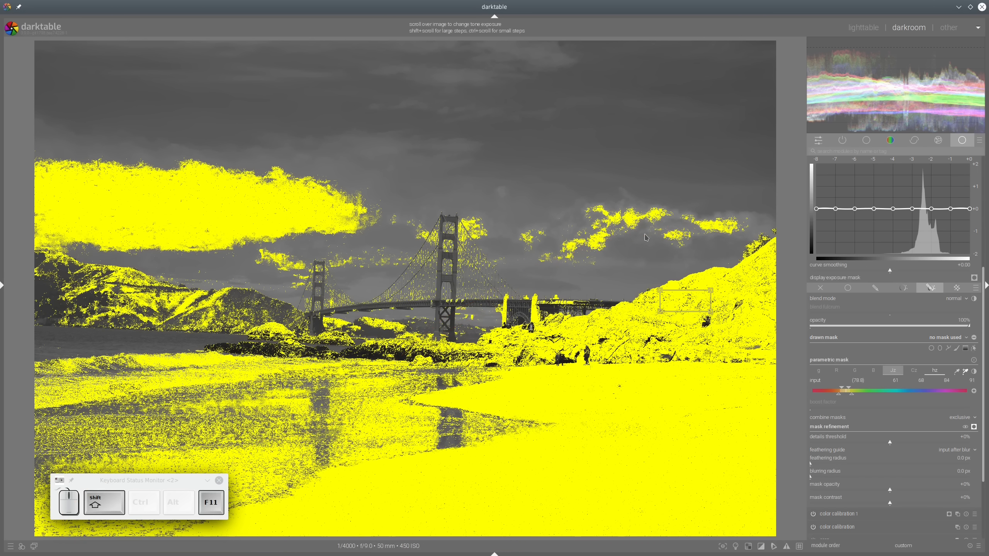
Step: Draw a path mask around the rocks and beach, and reduce its feather size
click(949, 348)
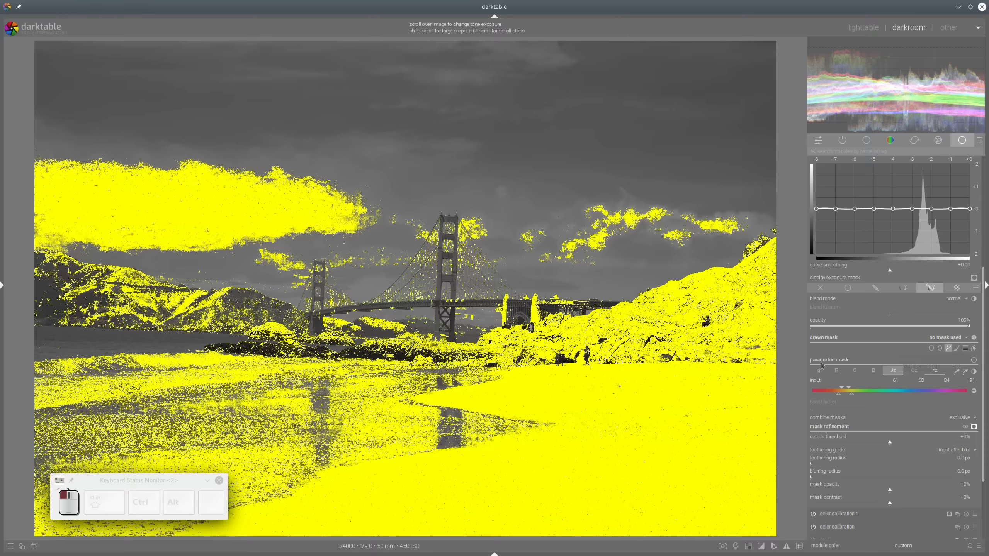
click(250, 415)
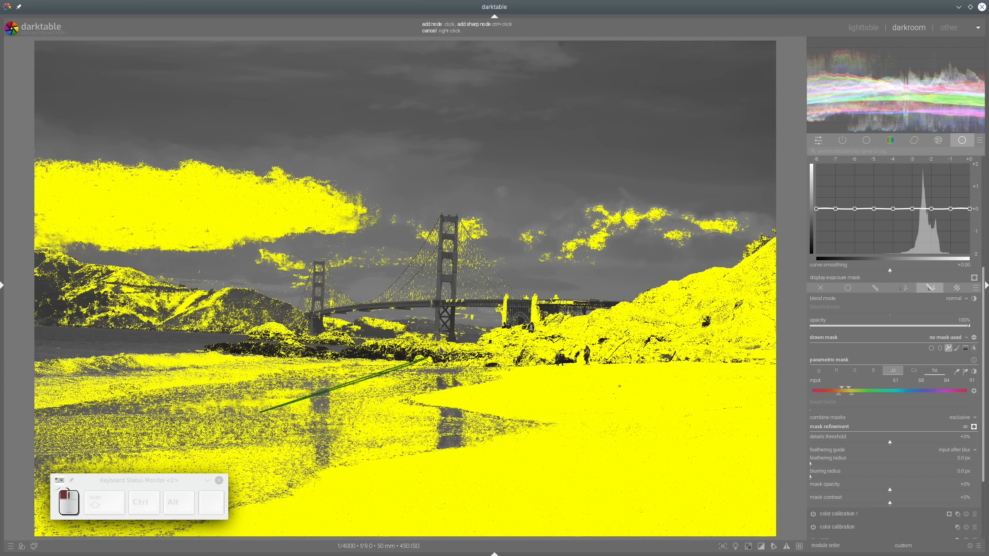
click(773, 232)
click(779, 529)
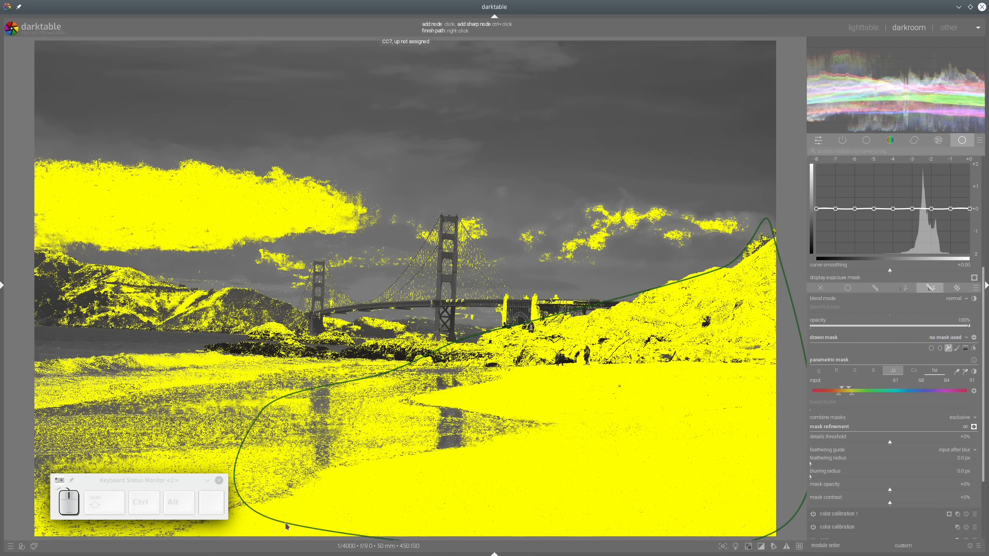
click(26, 534)
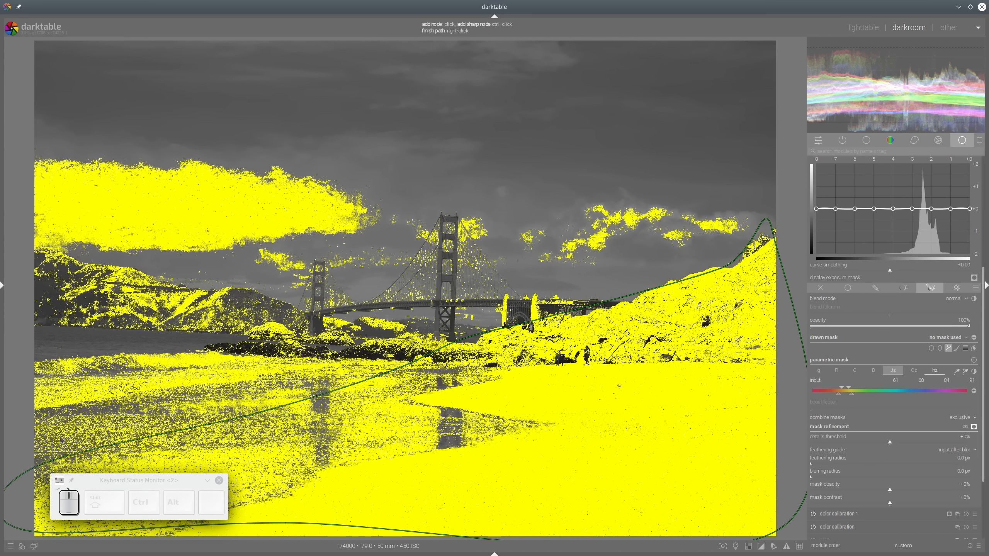
right_click(275, 414)
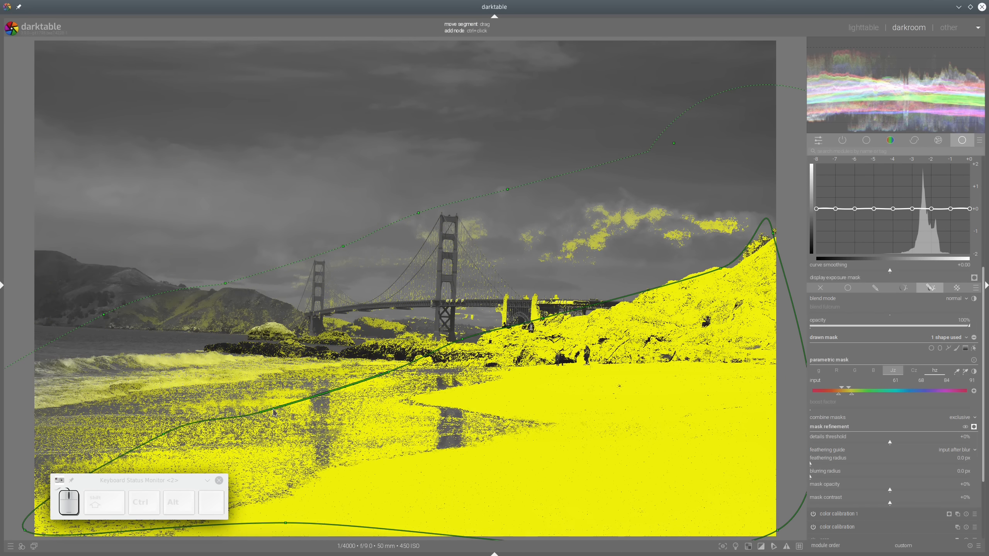
shift+scroll(436, 287, down, 5)
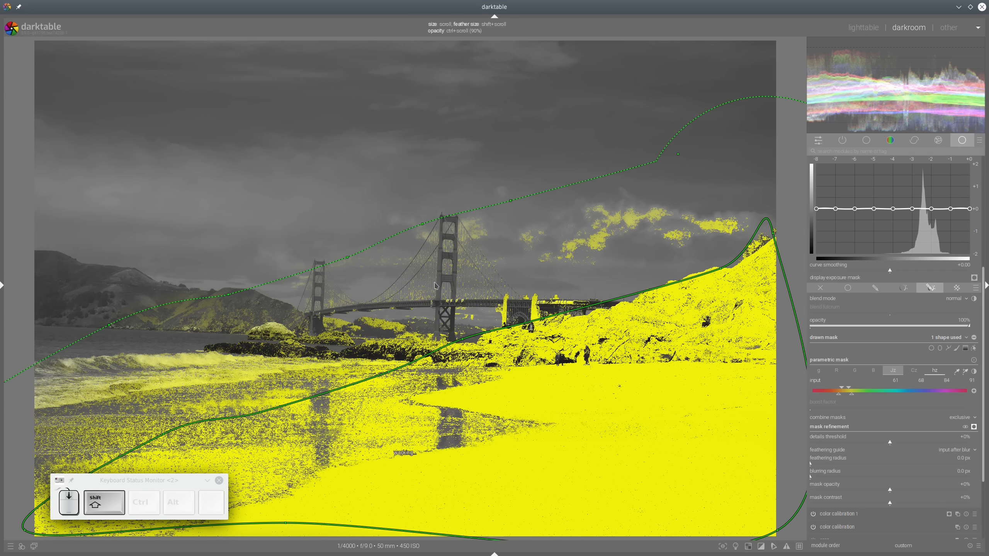
shift+scroll(440, 286, down, 2)
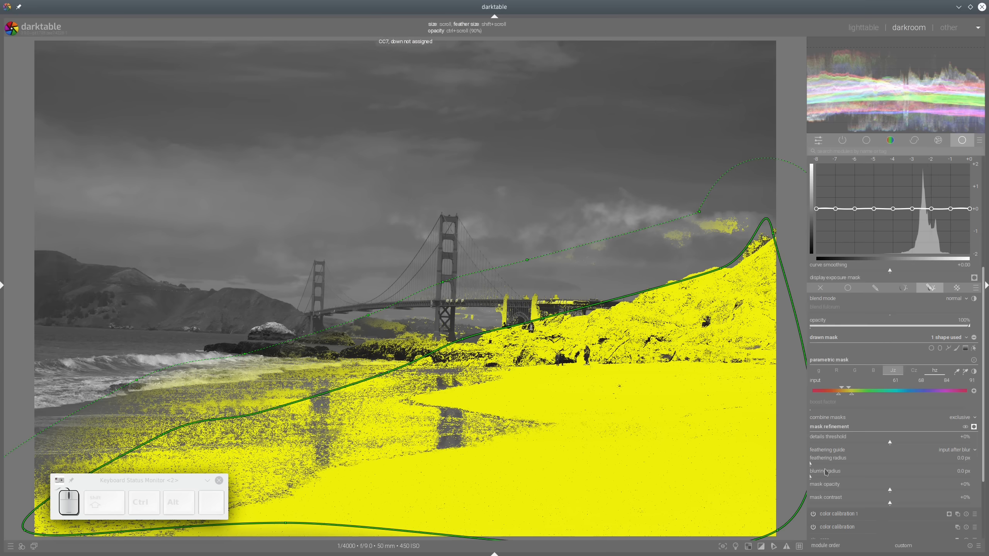
Step: Refine the tone equalizer's mask with a feathering radius of 99.4 px and a mask contrast of +18%
drag(852, 466, 862, 466)
click(875, 465)
click(855, 370)
click(905, 504)
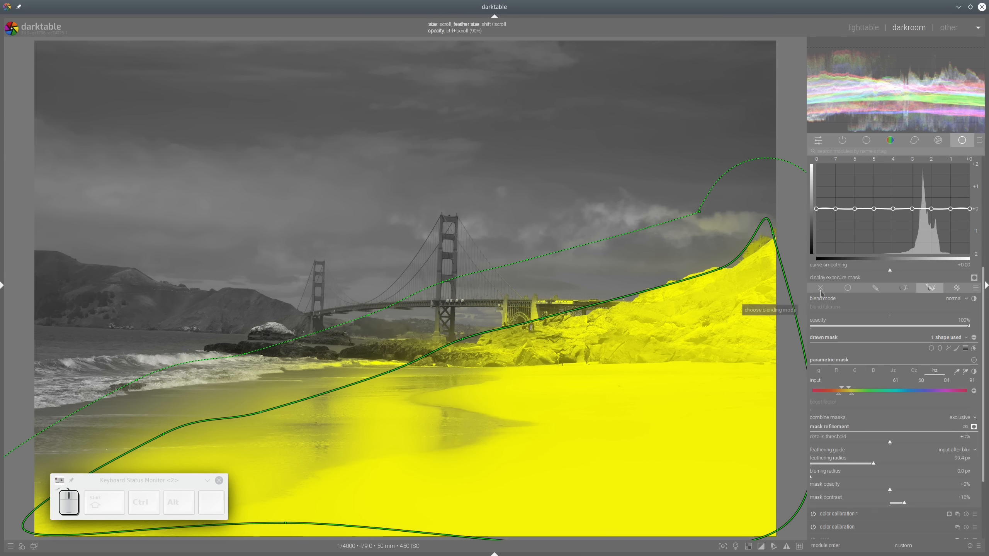
Step: Reshape the path to take in the dark rocks near the bridge tower, and hide the mask overlay and path outline
drag(463, 340, 465, 345)
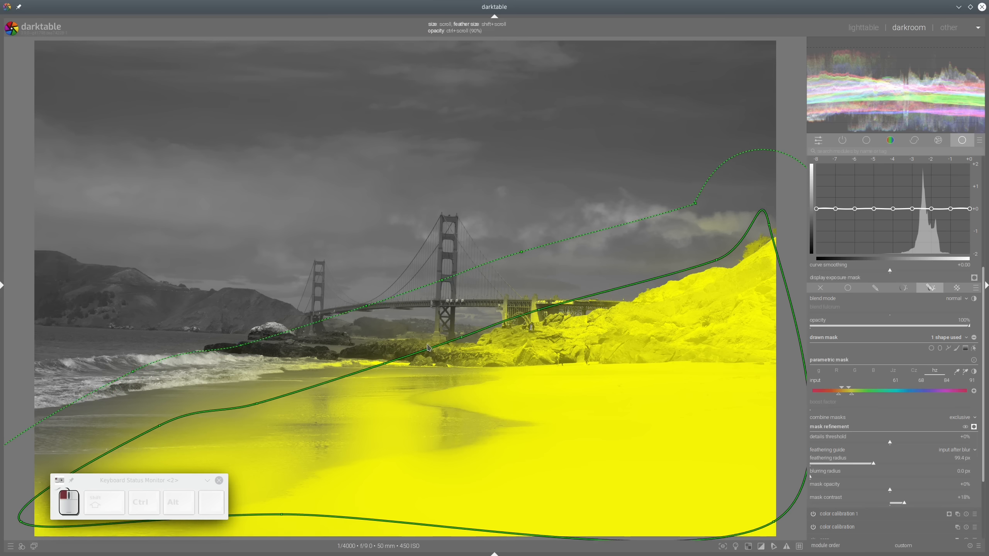
drag(434, 359, 410, 346)
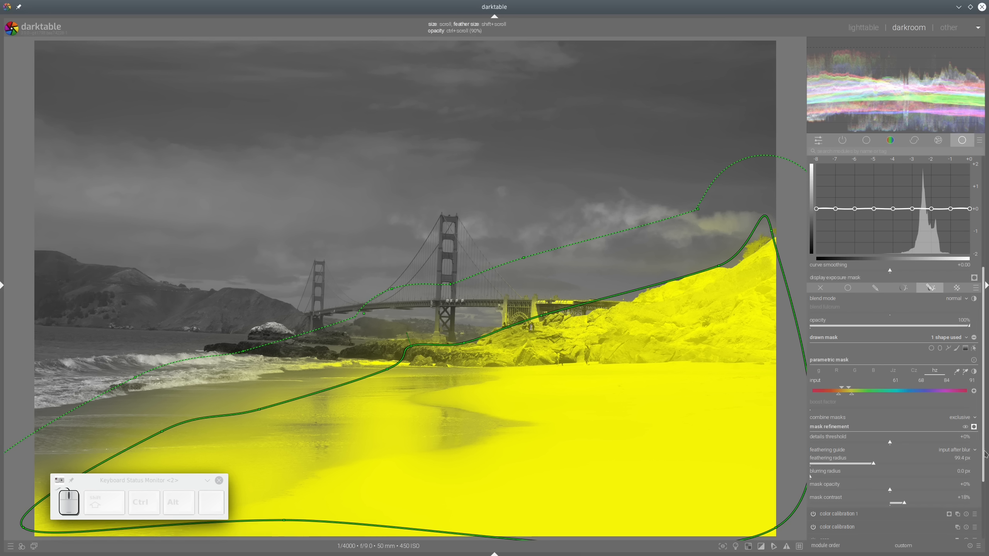
click(975, 427)
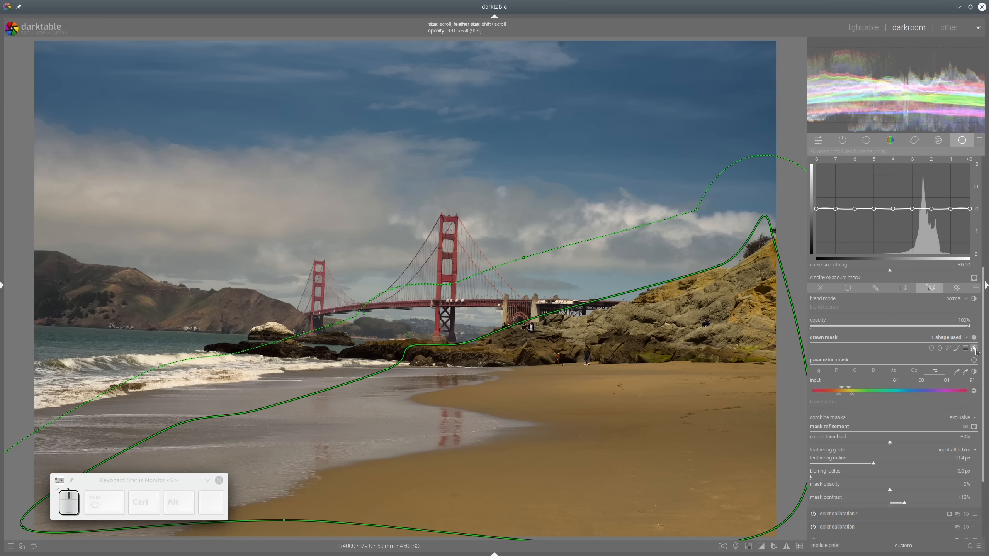
click(975, 349)
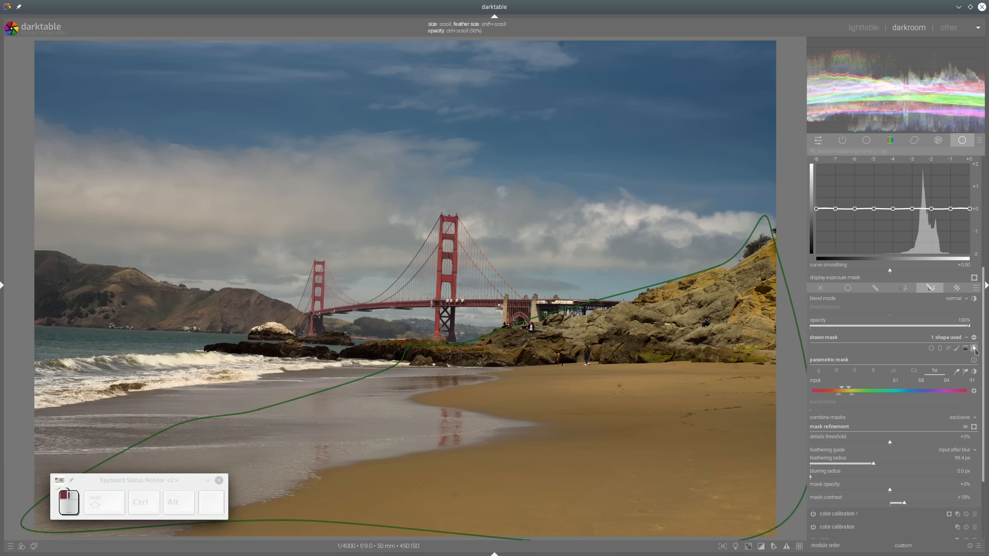
Step: Auto-adjust the tone equalizer's mask exposure compensation and set preserve details to no
scroll(962, 273, up, 3)
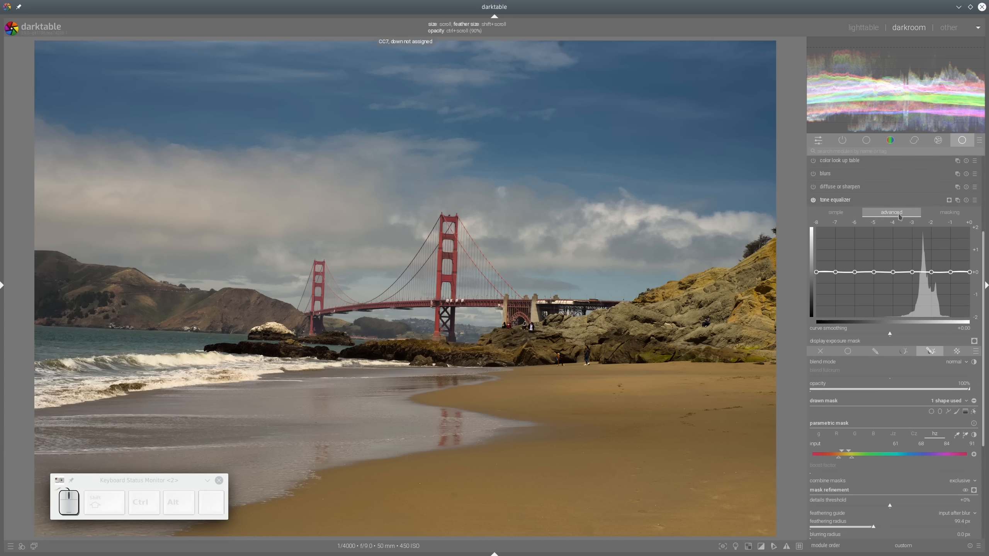
click(950, 214)
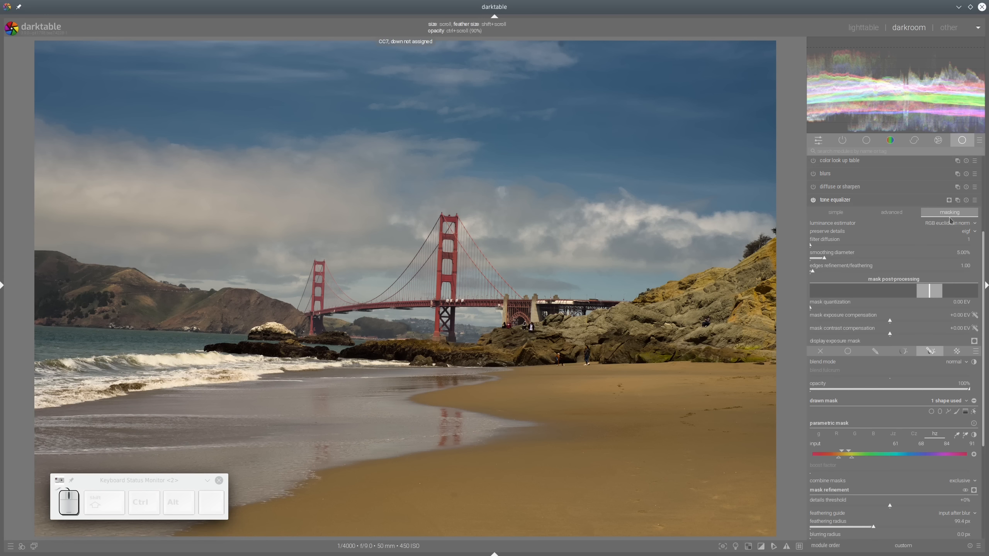
click(975, 315)
click(900, 213)
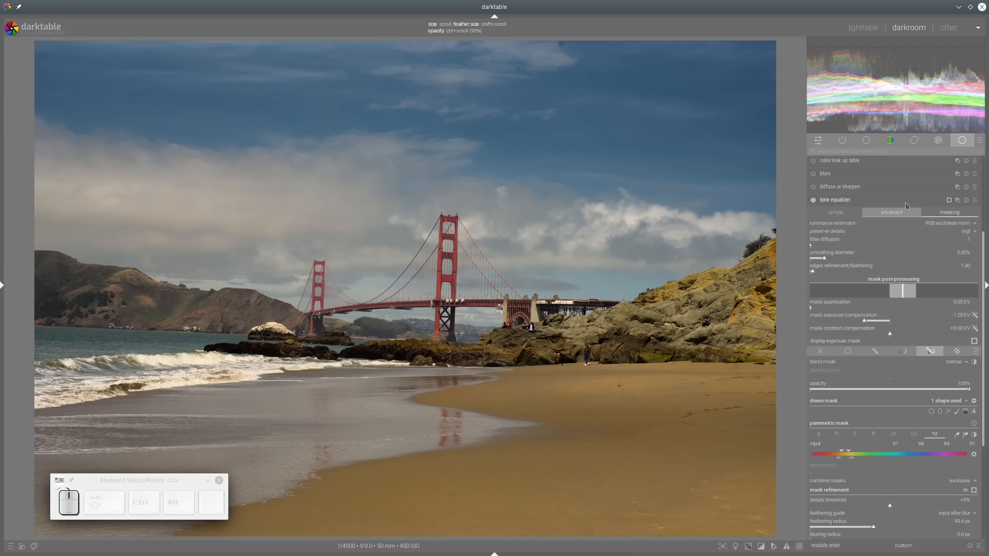
click(973, 233)
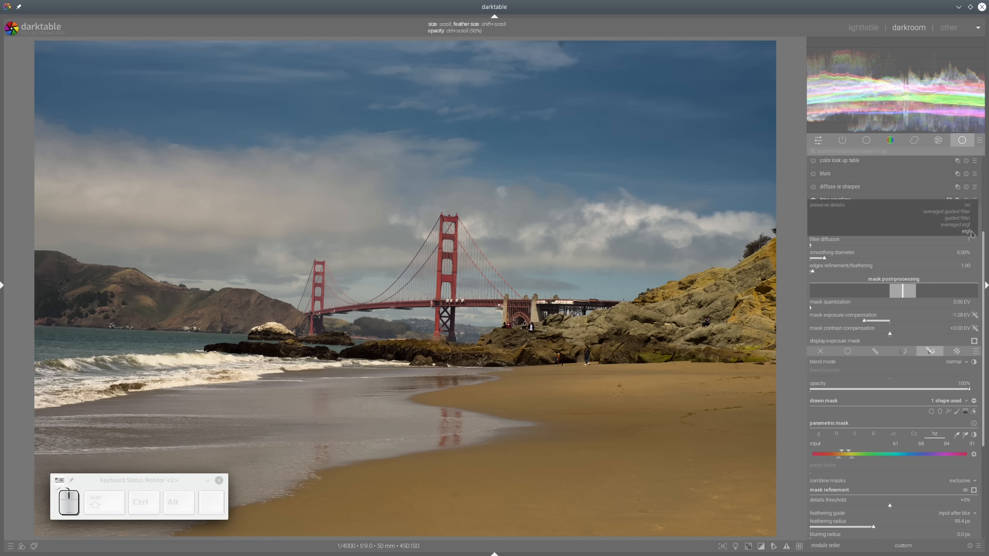
click(969, 209)
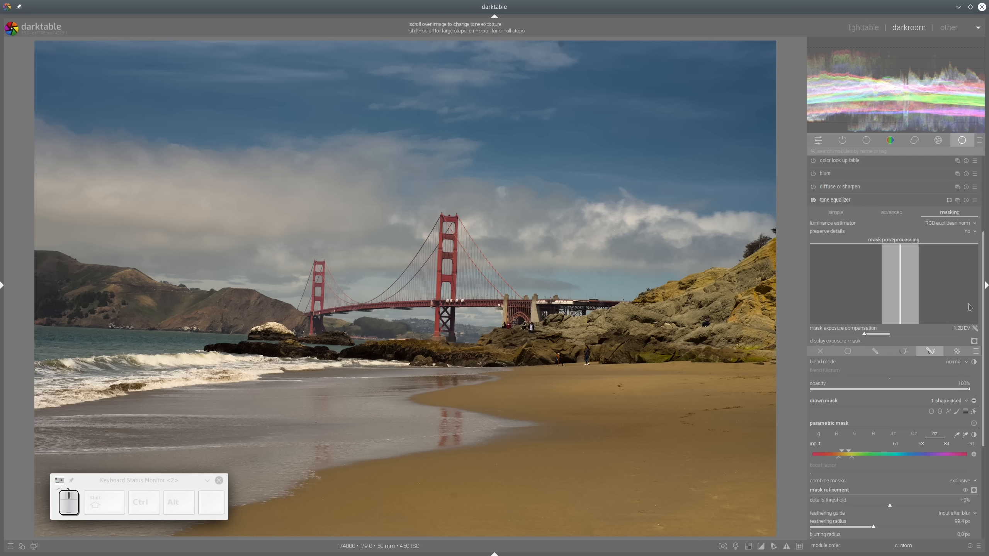
Step: Raise the tone equalizer curve around -3 and -2 EV, keeping the darkest tones near zero
click(891, 213)
drag(927, 269, 939, 250)
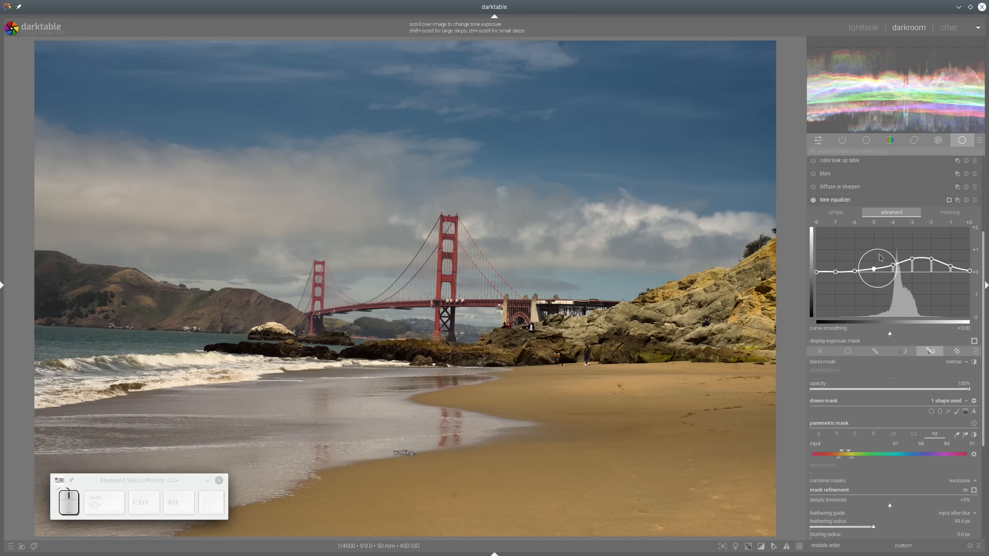
scroll(895, 264, up, 3)
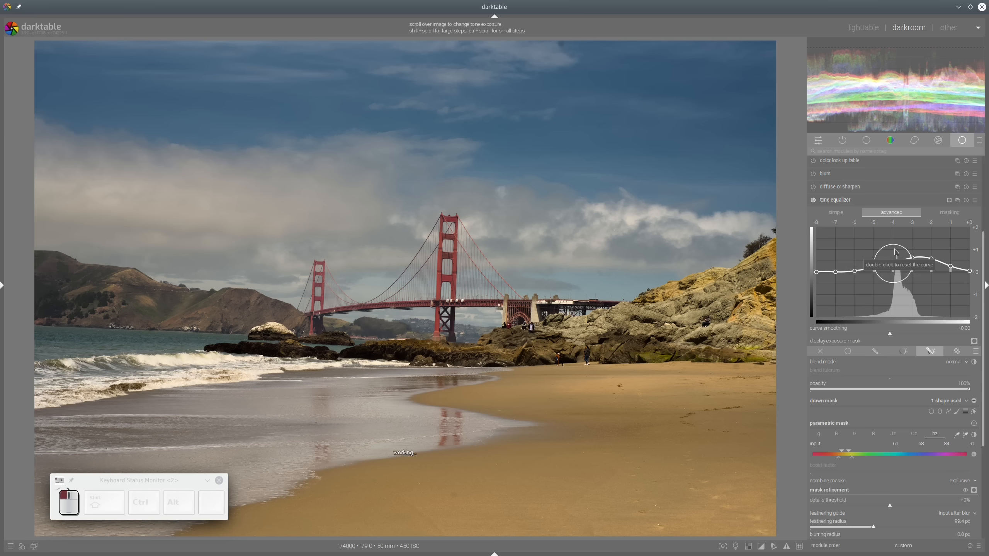
drag(859, 262, 860, 263)
drag(860, 262, 860, 264)
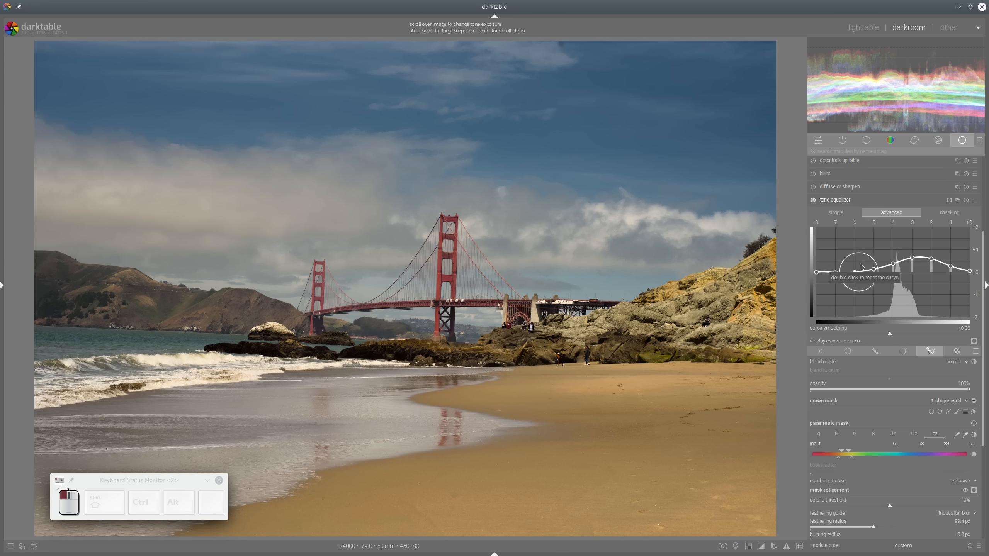
Step: Compare the photo with the tone equalizer switched off and on, leaving it on
click(813, 200)
click(813, 200)
click(813, 200)
click(813, 200)
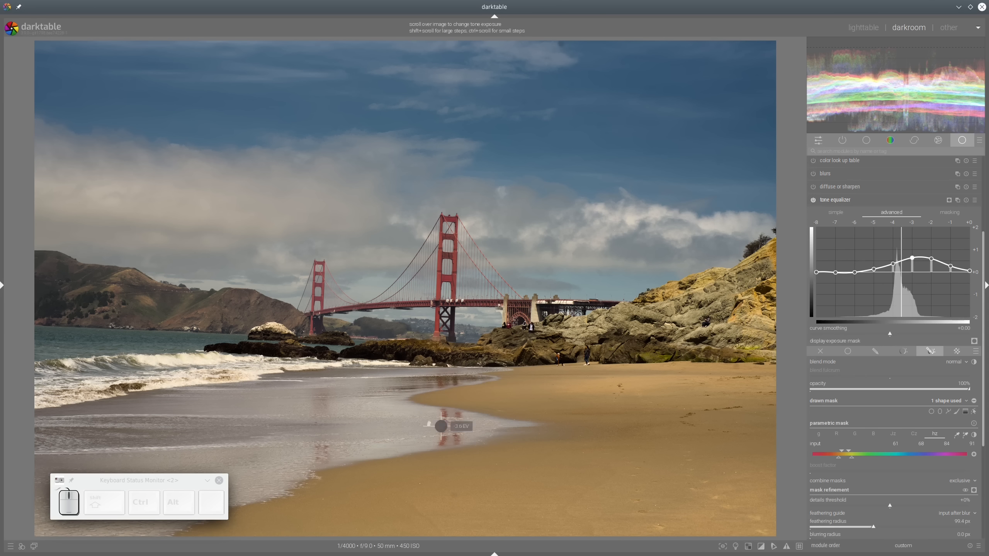
Step: Raise the tone equalizer curve slightly more at -3 EV and collapse the module
drag(916, 249, 916, 248)
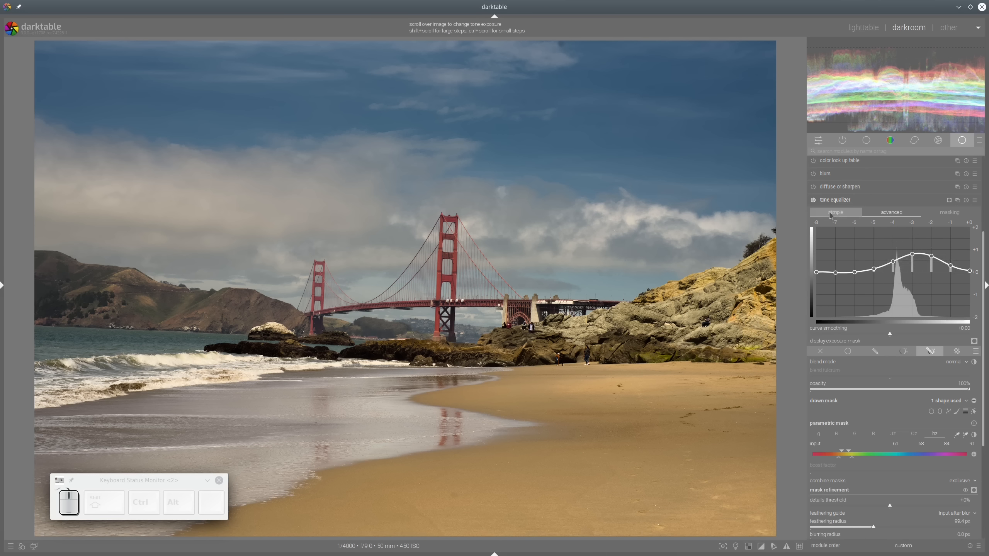
click(856, 199)
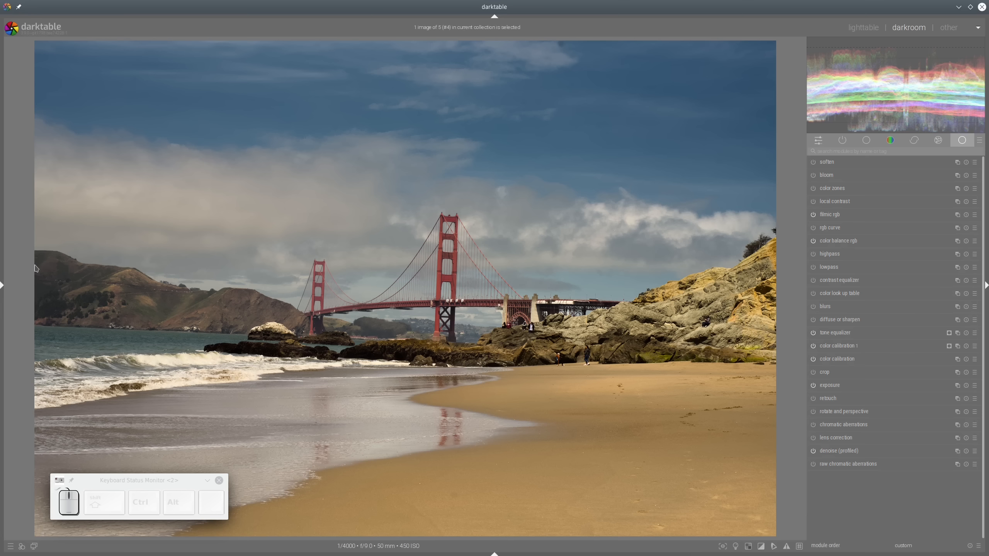
mouse_move(42, 255)
mouse_down()
mouse_move(385, 295)
mouse_move(457, 343)
mouse_move(313, 353)
mouse_move(129, 343)
mouse_move(57, 326)
mouse_move(23, 295)
mouse_move(32, 253)
mouse_up()
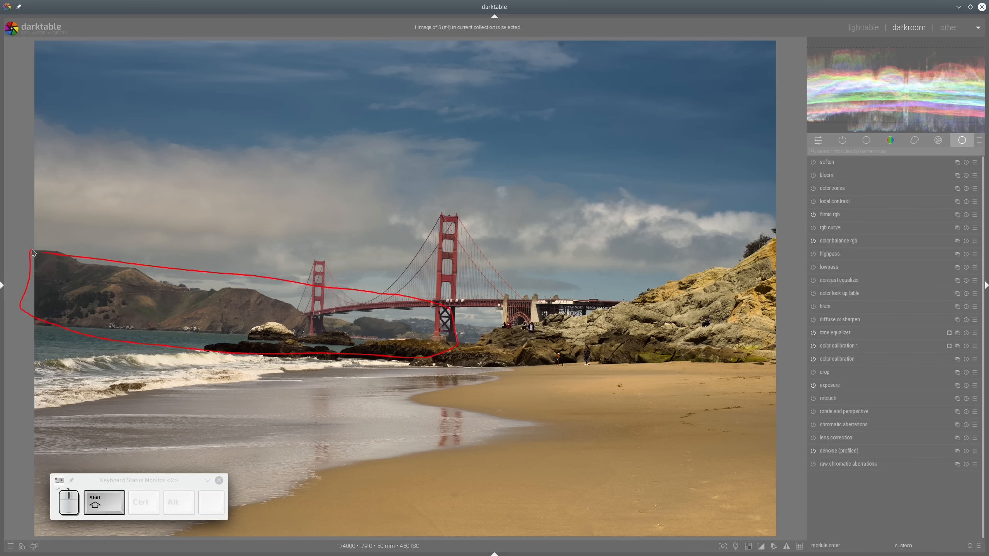
key(shift+super+F11)
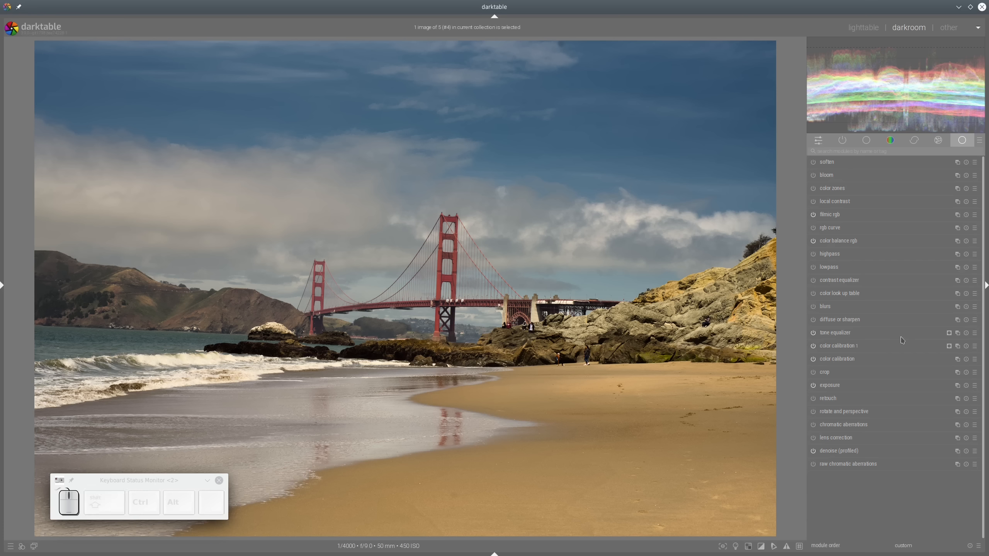
Step: Create a new instance of the tone equalizer and enable a drawn and parametric mask for it
click(957, 333)
click(939, 343)
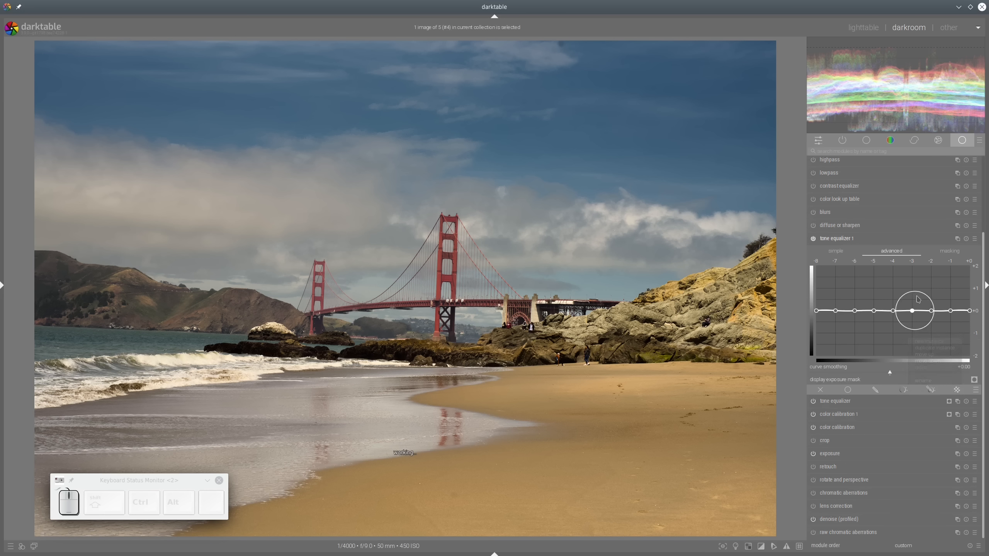
click(931, 390)
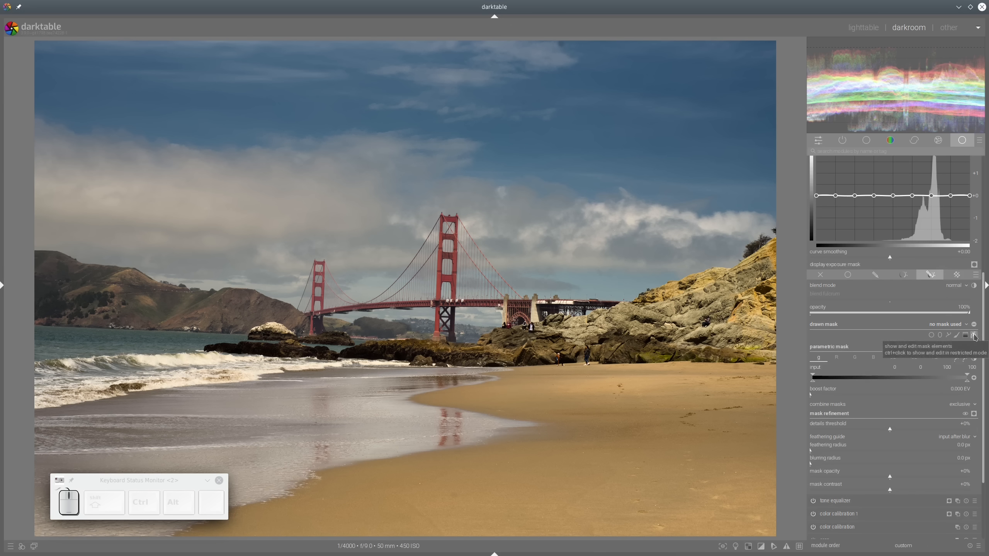
Step: Auto-adjust the mask exposure compensation of tone equalizer 1
scroll(951, 327, up, 5)
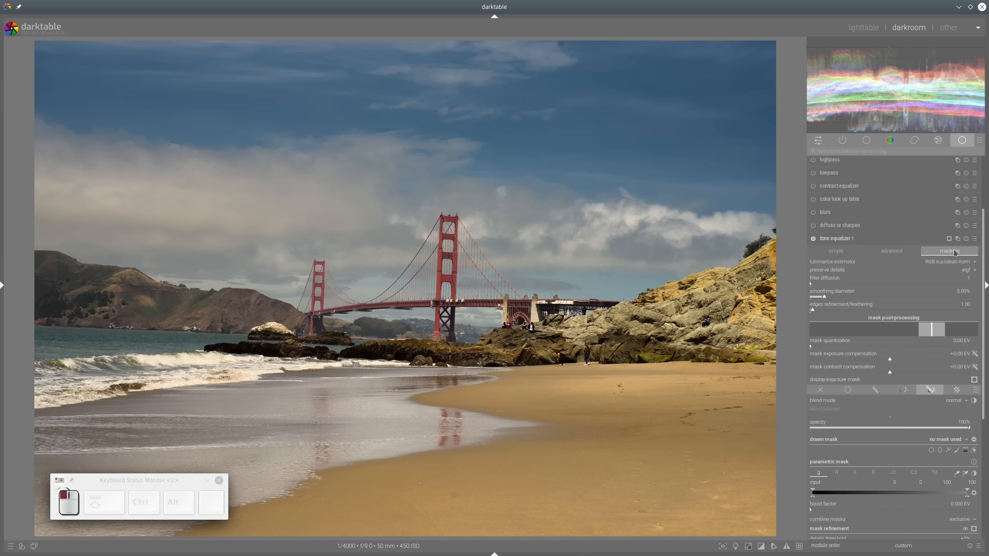
click(975, 355)
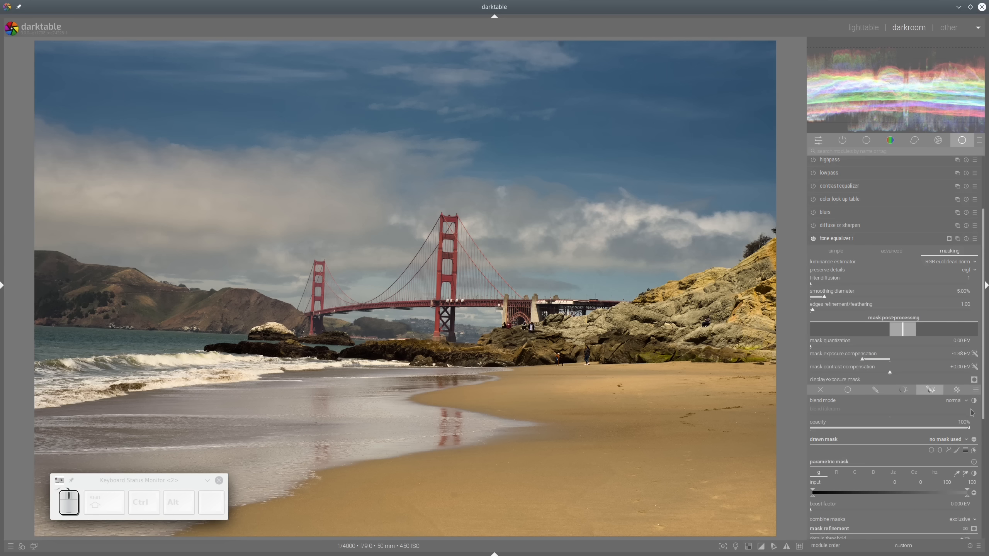
scroll(958, 437, down, 5)
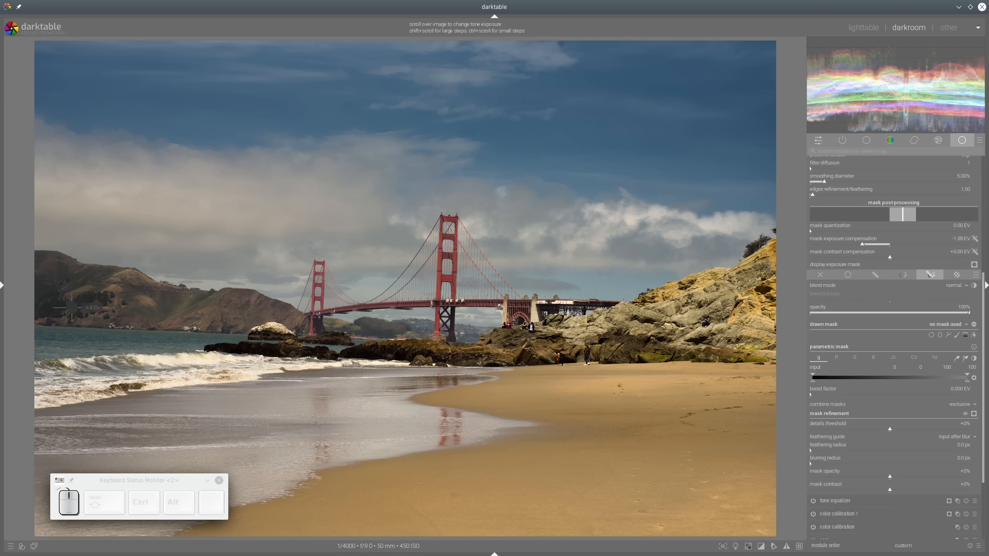
Step: Draw a closed path mask around the distant hills and the base of the bridge's far tower for the second tone equalizer instance
scroll(939, 265, up, 3)
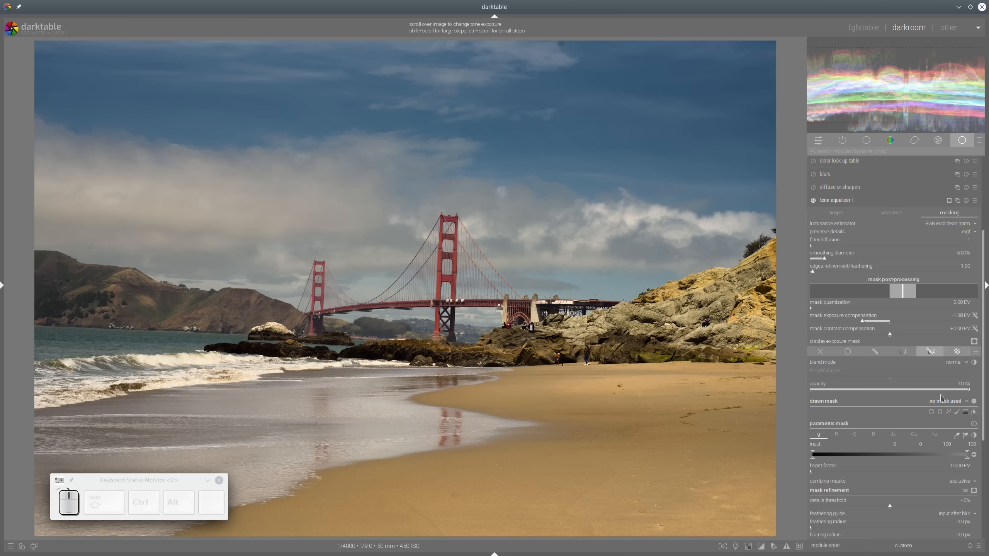
click(948, 412)
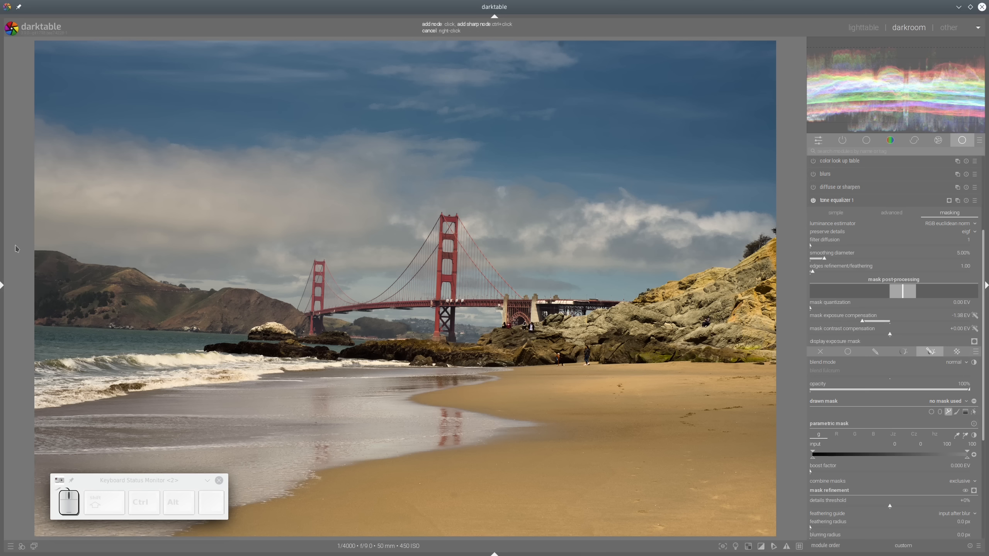
click(31, 254)
click(413, 326)
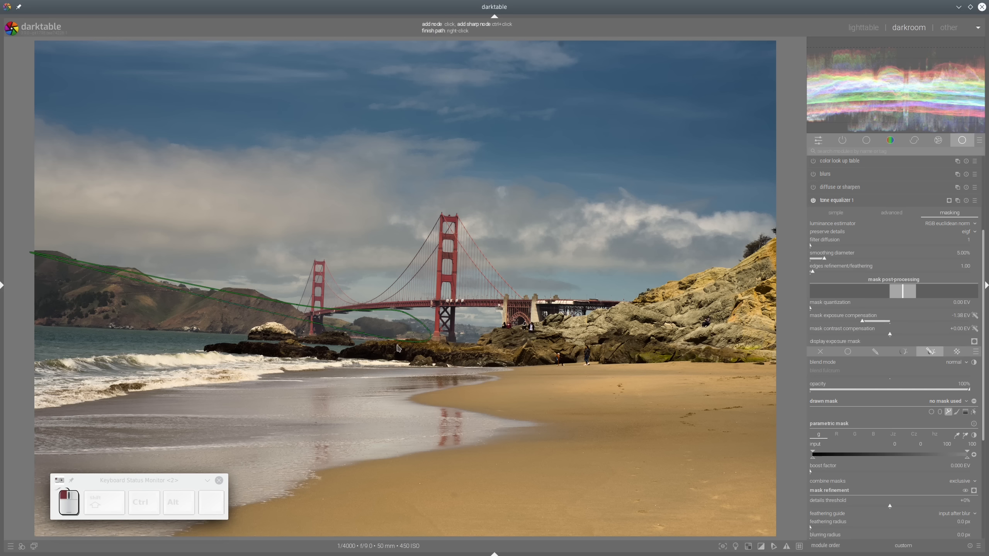
click(265, 334)
click(113, 336)
click(32, 331)
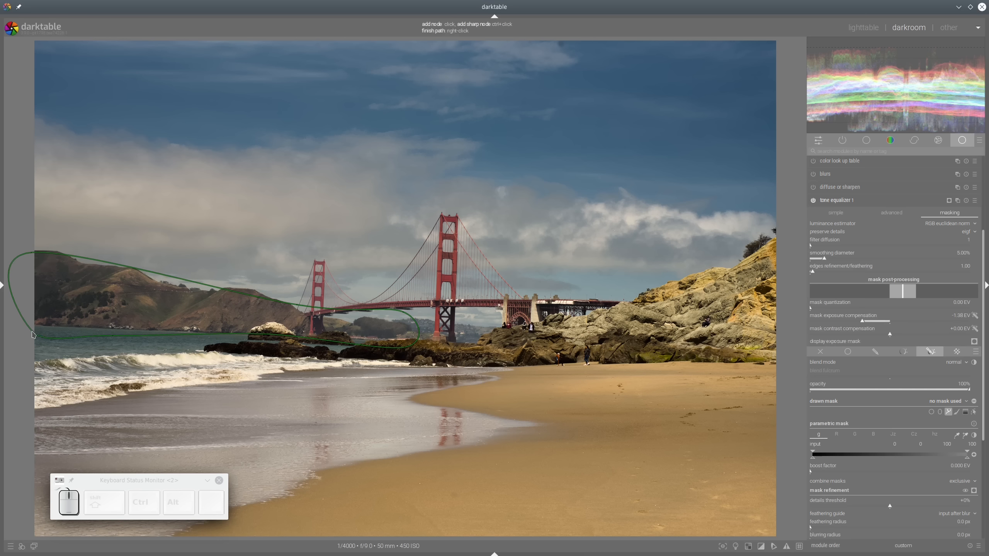
right_click(74, 310)
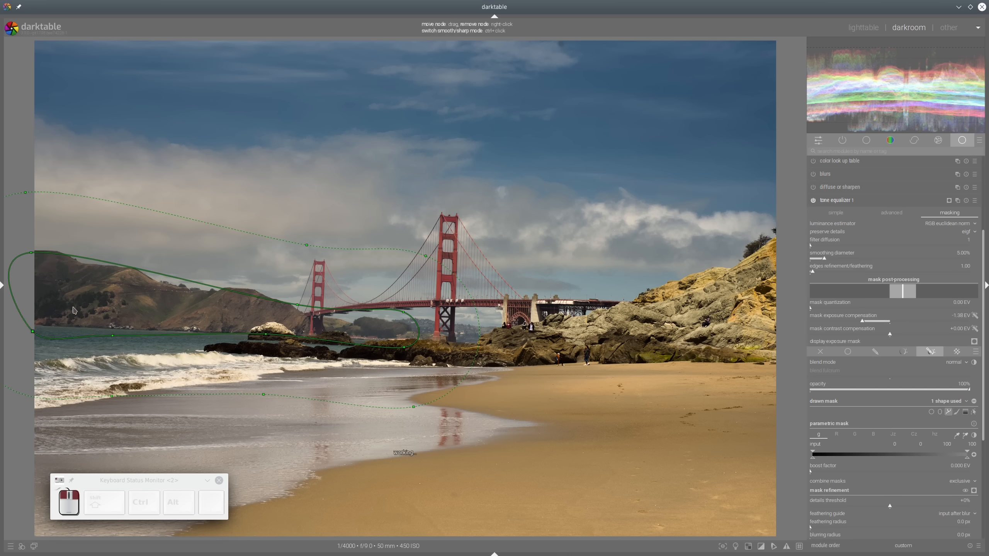
click(265, 335)
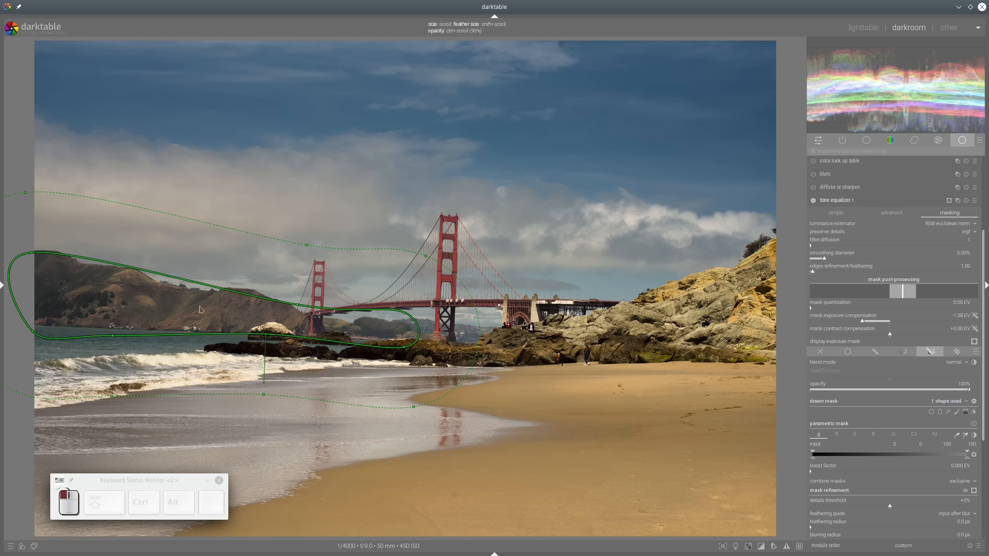
Step: Display the drawn mask and refine it with a feathering radius of 100 px and a mask contrast of +9%
scroll(885, 417, down, 4)
click(974, 414)
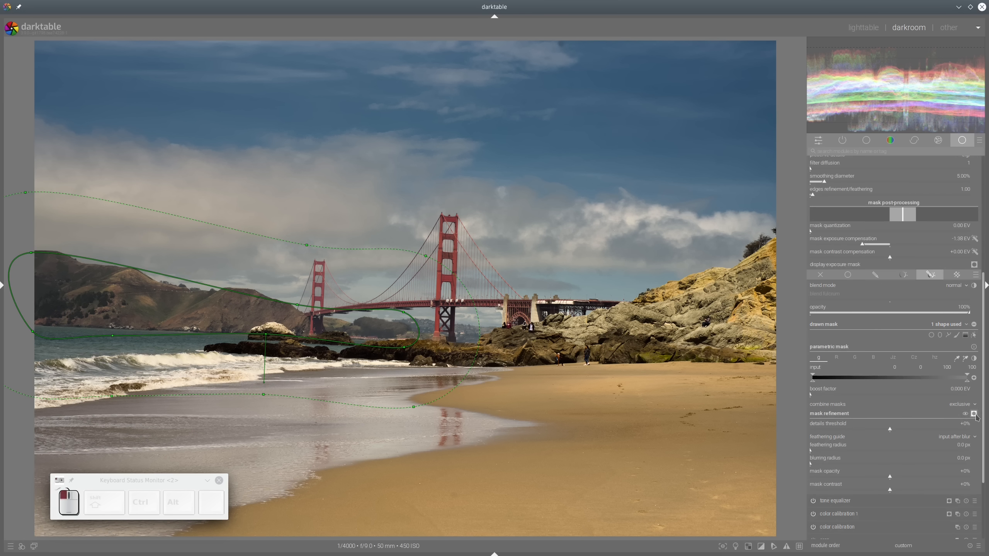
drag(836, 454, 844, 453)
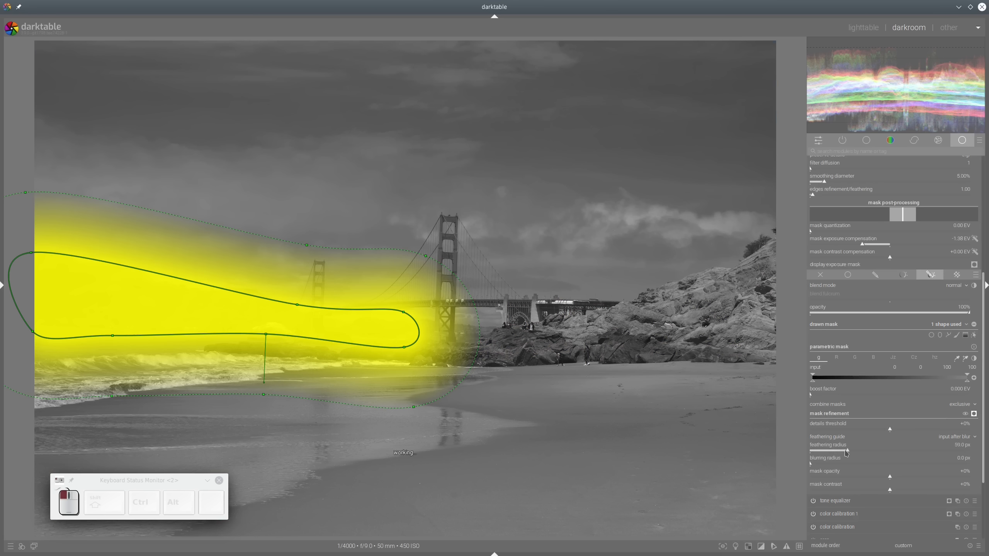
drag(905, 494, 913, 493)
click(895, 492)
click(874, 453)
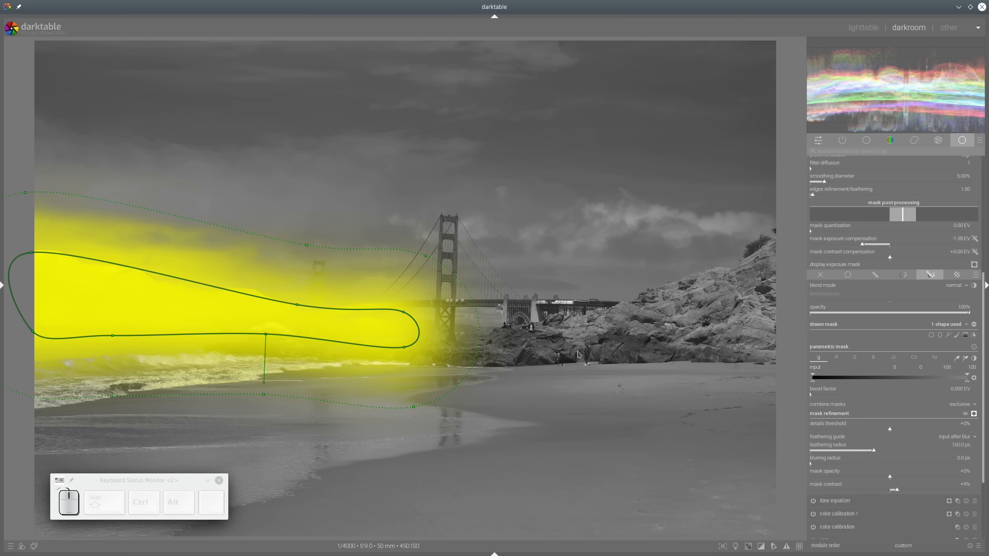
Step: Move the path's lower node beneath the bridge up to the shoreline, and hide the mask overlay
click(404, 348)
drag(404, 348, 404, 313)
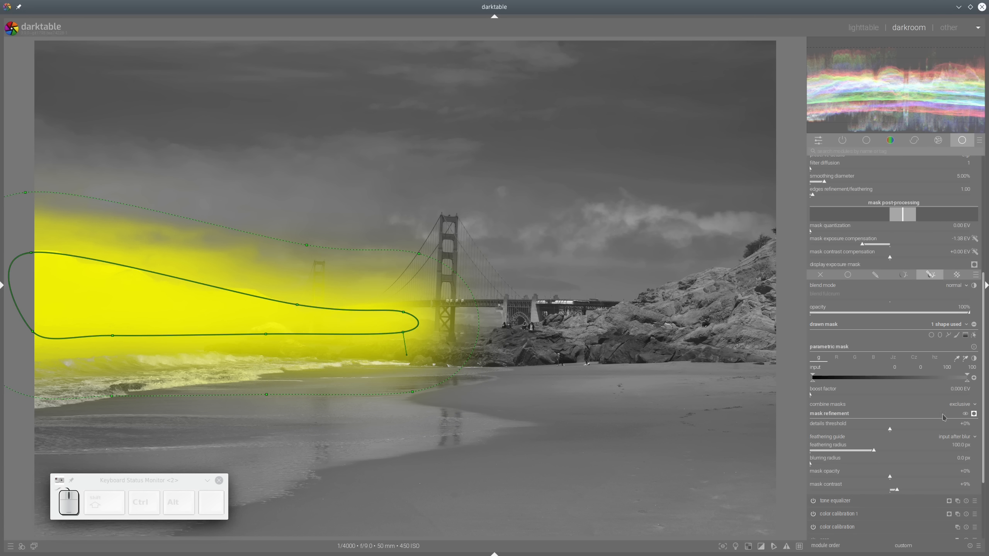
click(973, 406)
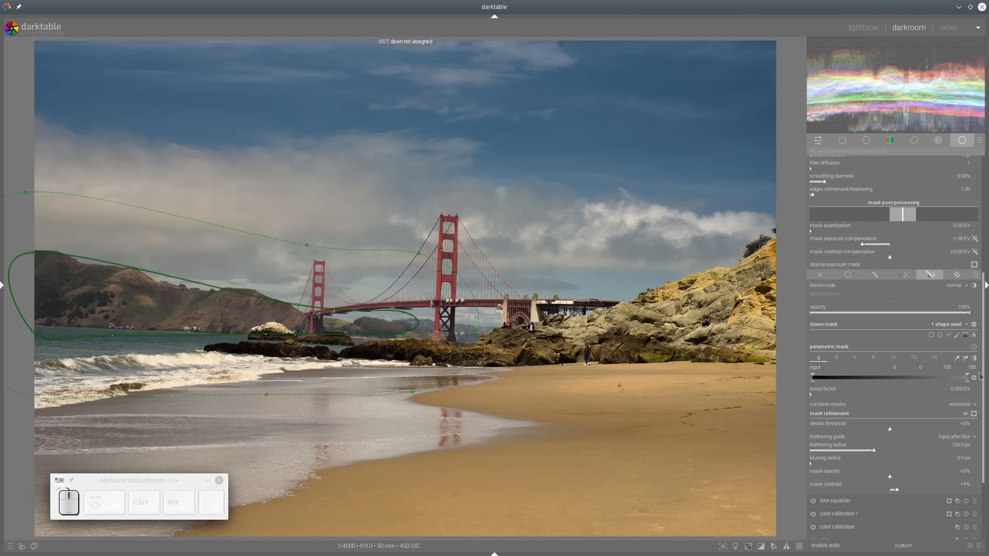
Step: Hide the path outline and raise the tone equalizer curve by about 0.6 EV around −5 to −4 EV to brighten the hills
scroll(914, 346, up, 3)
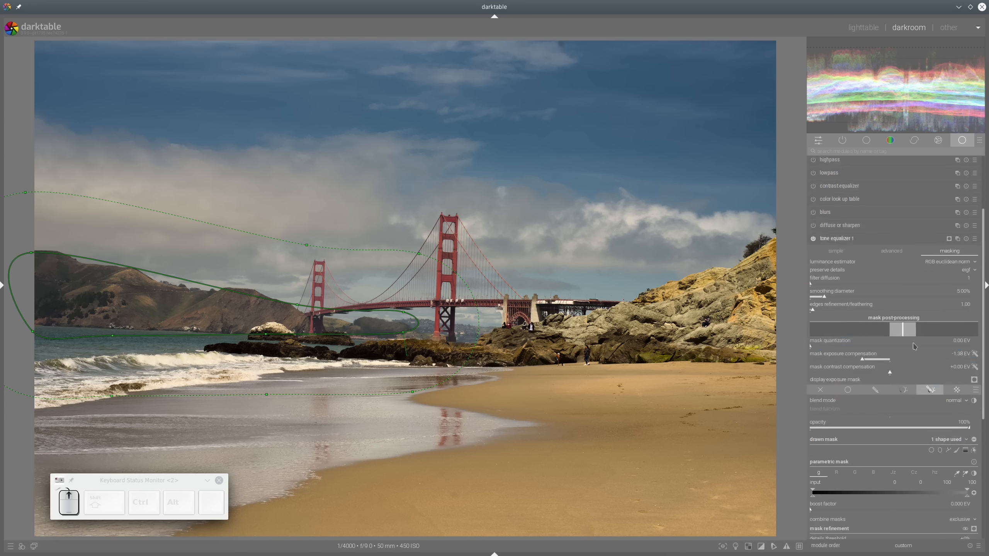
scroll(914, 346, up, 1)
scroll(925, 292, up, 1)
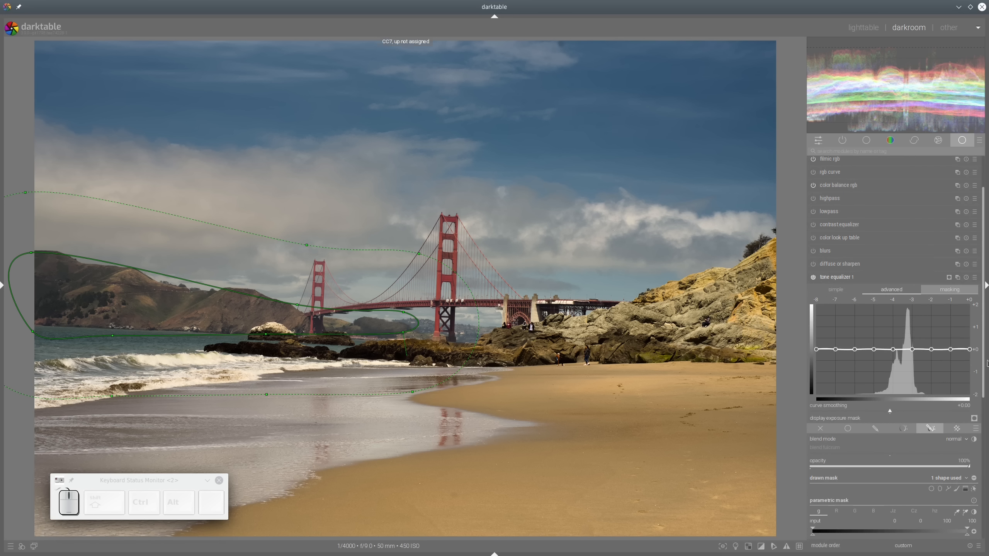
click(974, 489)
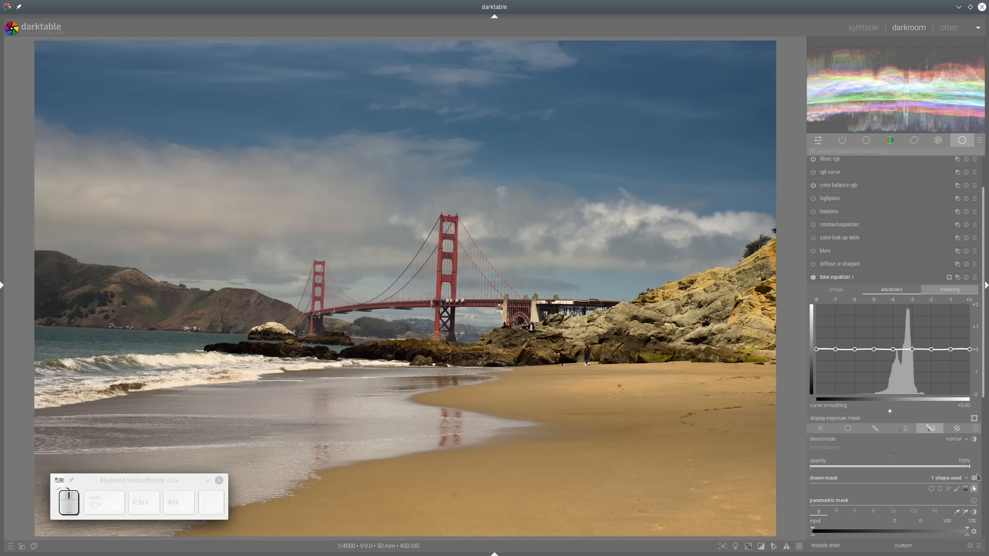
scroll(899, 318, up, 3)
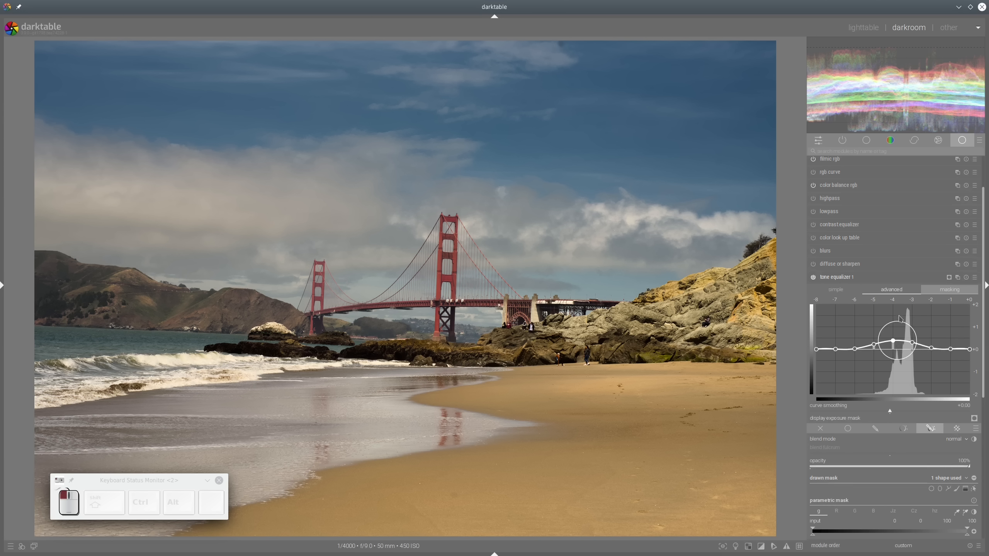
scroll(897, 316, up, 1)
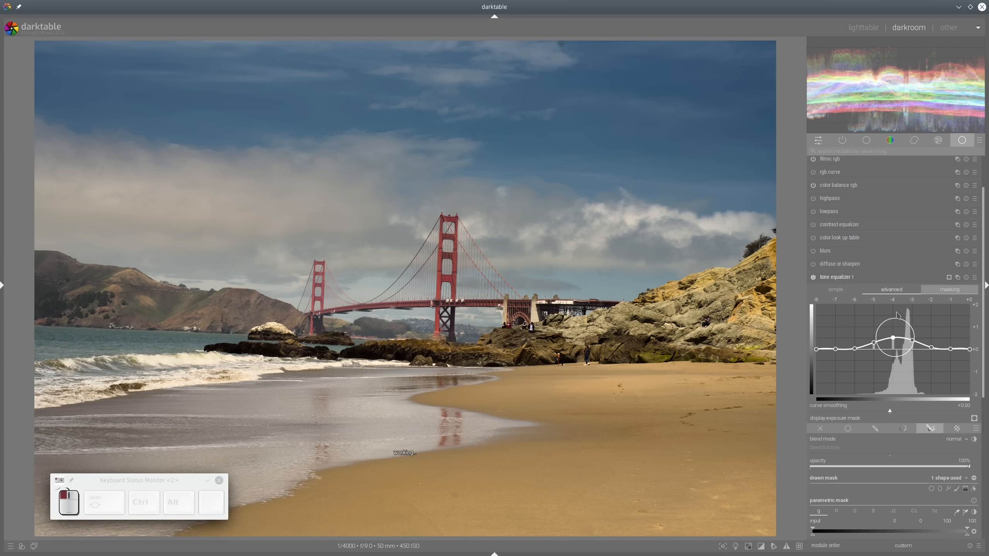
scroll(875, 315, up, 2)
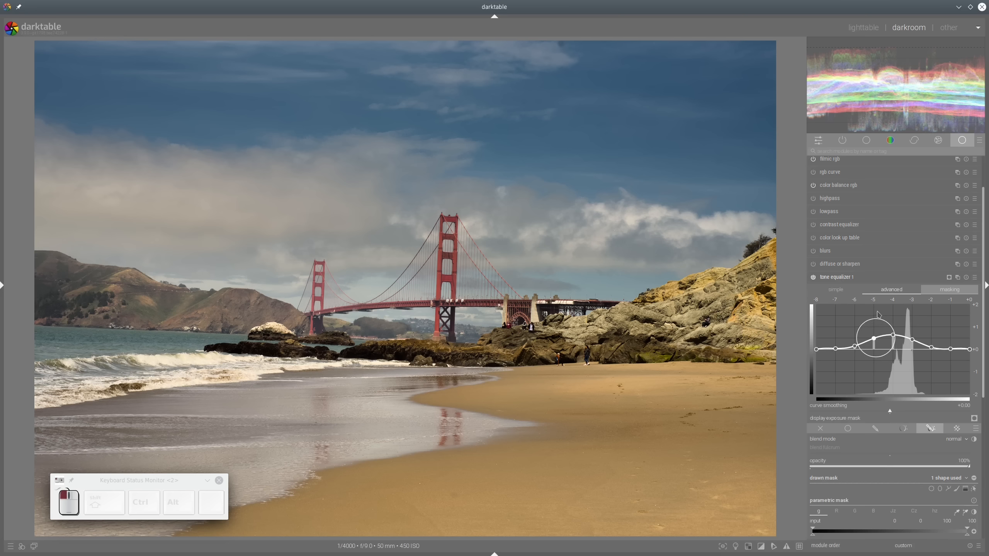
scroll(867, 316, up, 3)
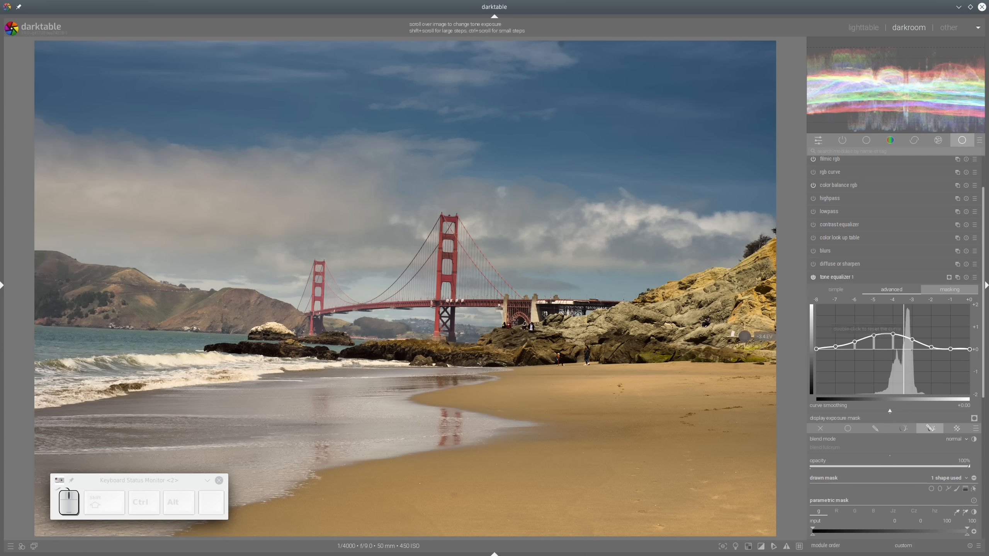
Step: Set the tone equalizer's preserve details to guided filter and the mask contrast compensation to +0.90 EV
click(966, 293)
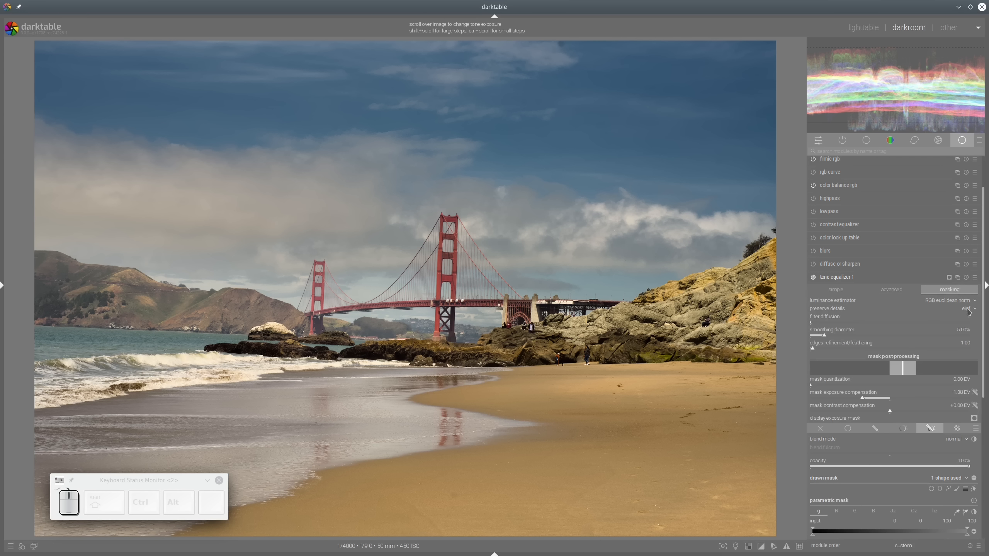
click(969, 310)
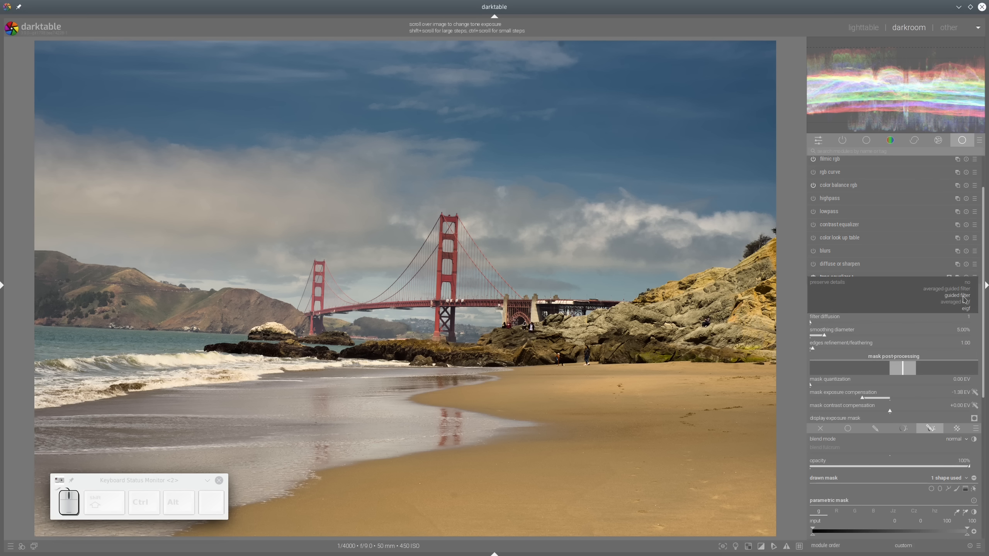
click(962, 296)
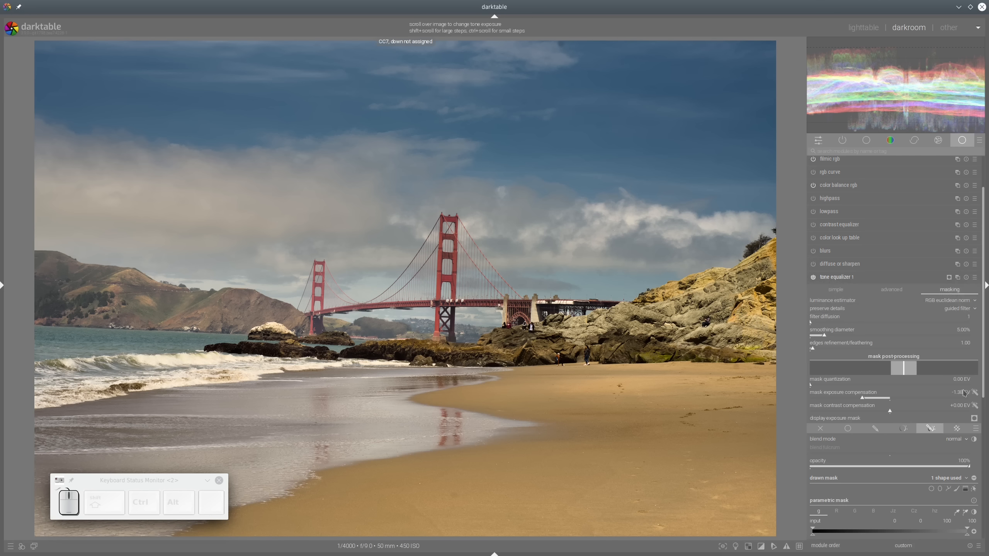
click(905, 413)
click(912, 412)
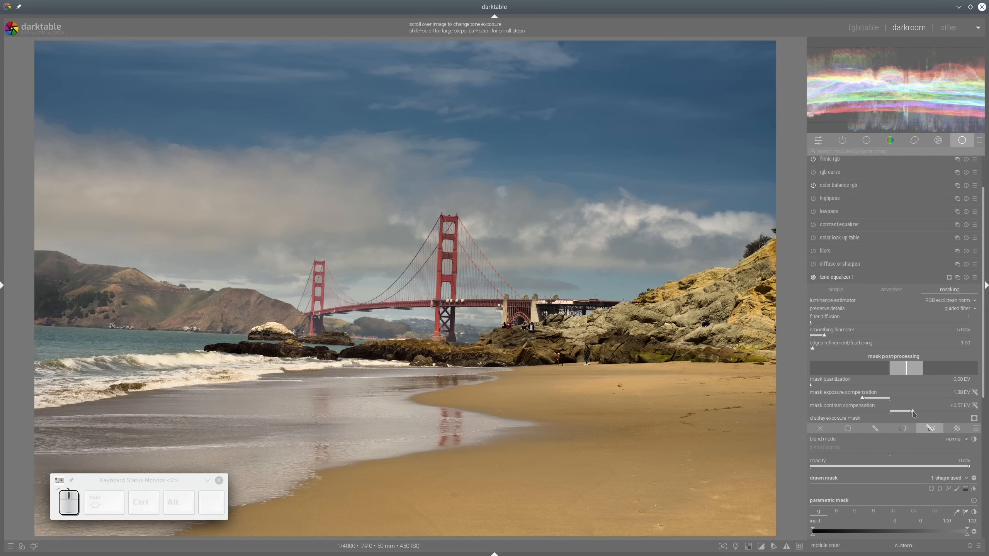
click(925, 411)
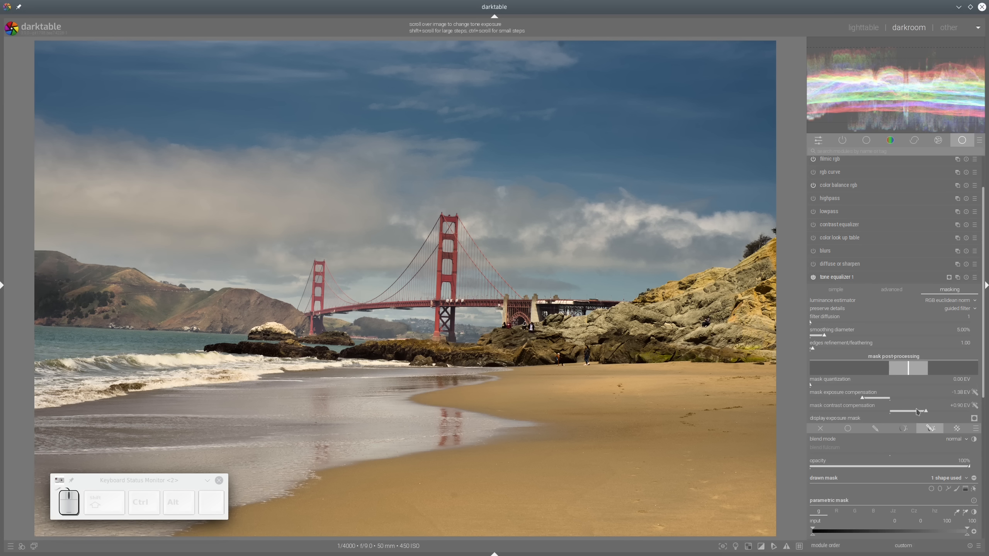
Step: Check the exposure mask while setting mask exposure compensation to −1.34 EV and mask contrast compensation to +0.53 EV
click(975, 418)
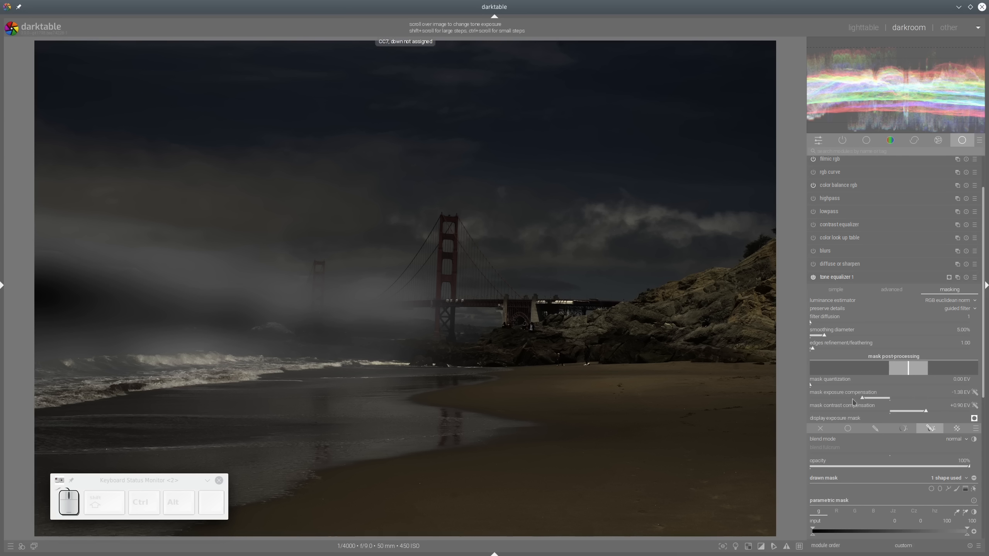
click(849, 400)
click(863, 400)
click(912, 411)
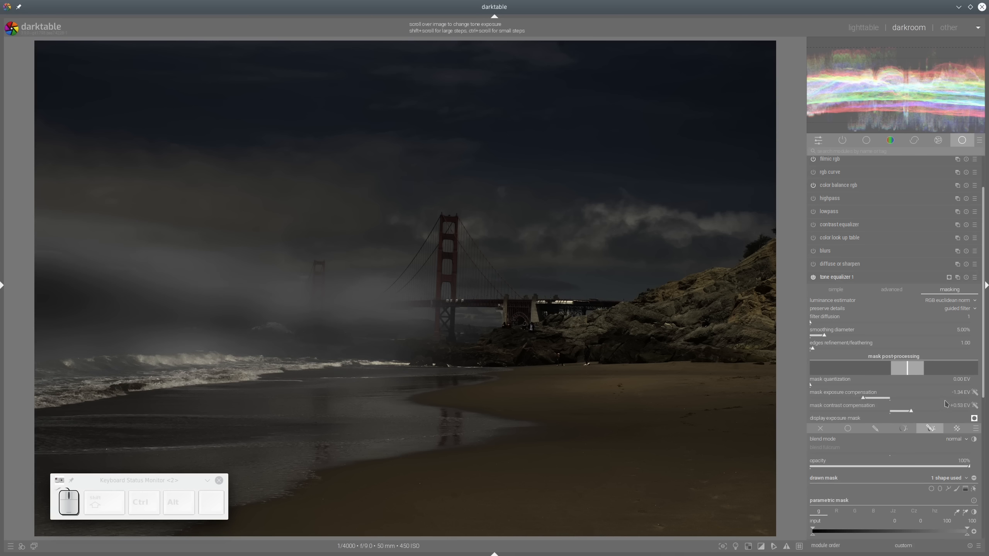
click(833, 387)
drag(834, 387, 405, 453)
click(974, 418)
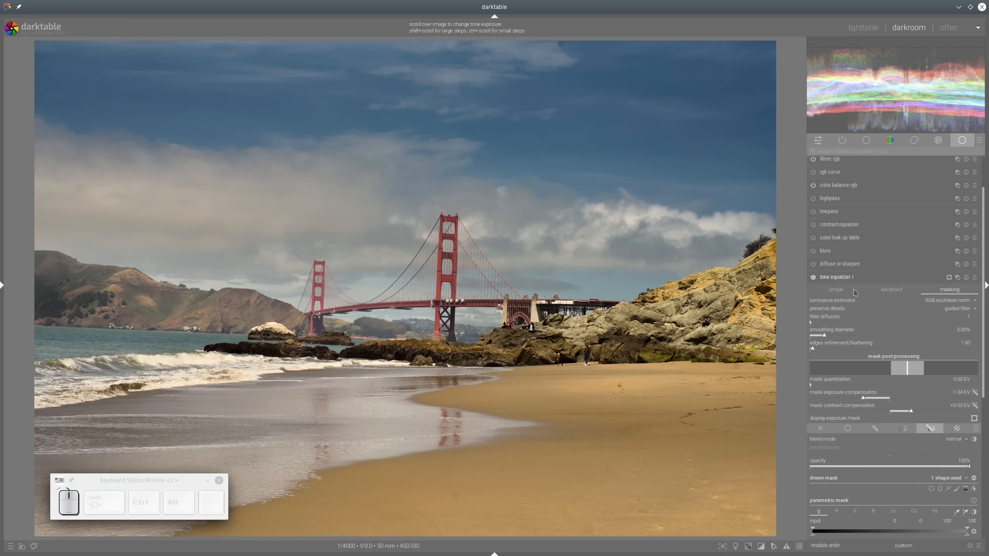
Step: Compare the image with the hills' tone equalizer instance off and on, leaving it enabled, and collapse its settings
click(814, 278)
click(813, 278)
click(813, 278)
click(812, 278)
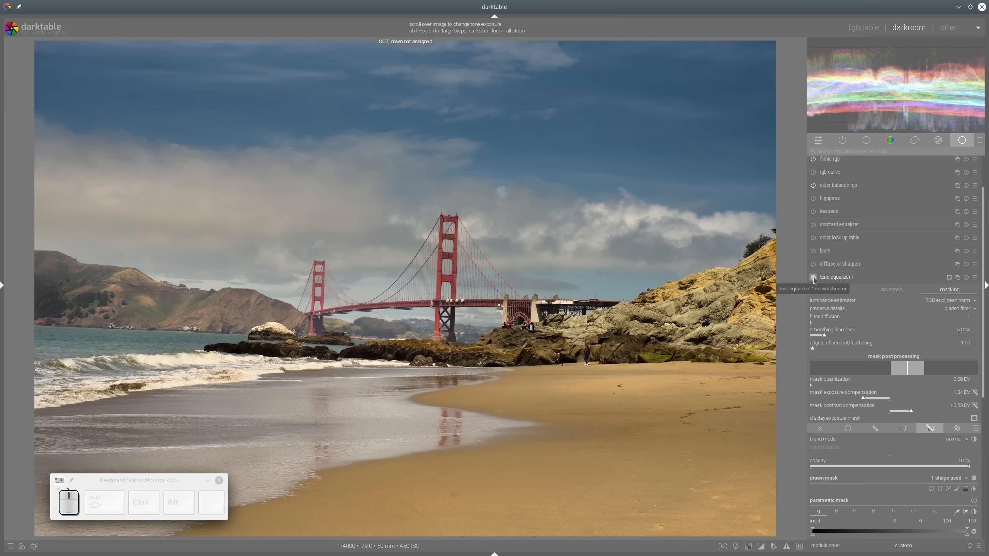
click(836, 278)
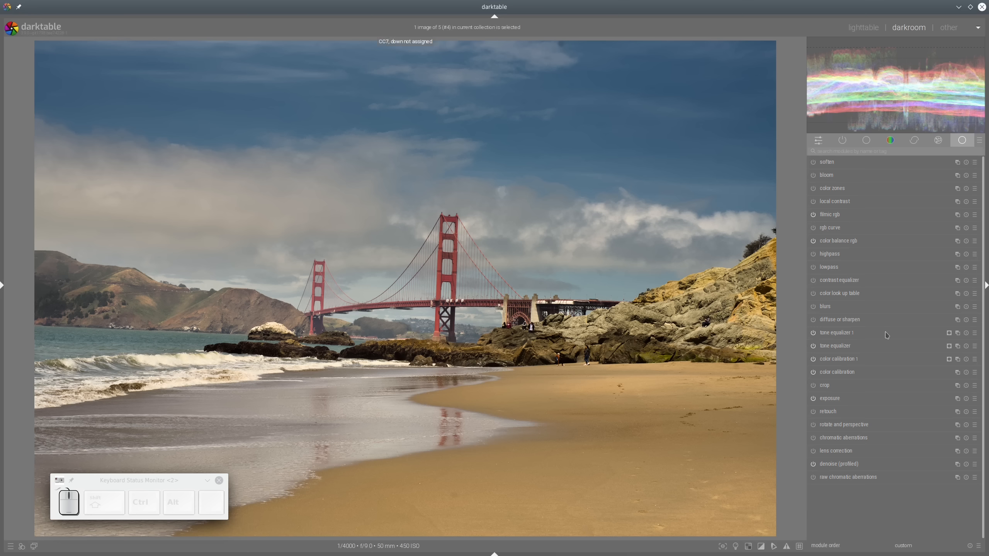
Step: Add a new tone equalizer instance and automatically adjust its mask exposure compensation
click(958, 334)
click(950, 342)
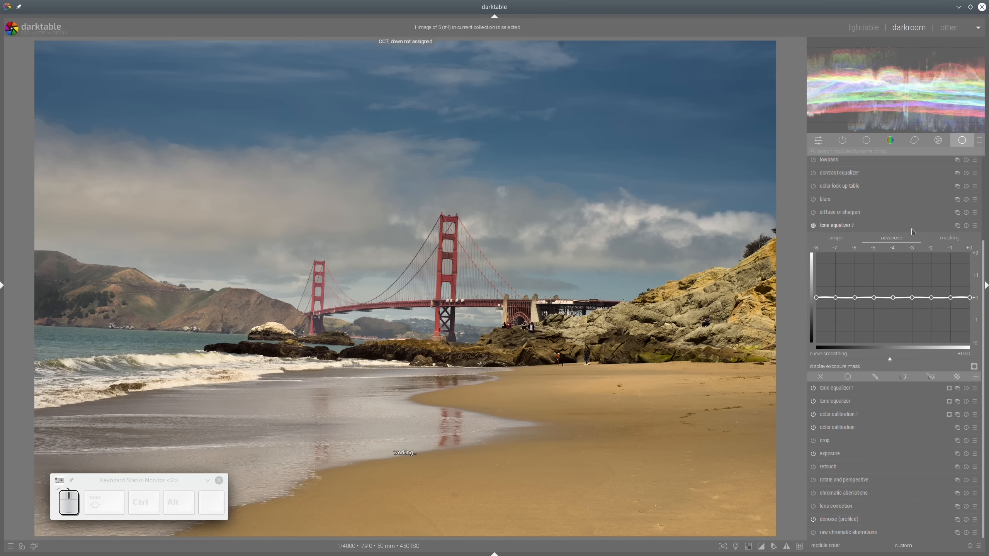
click(961, 242)
click(970, 259)
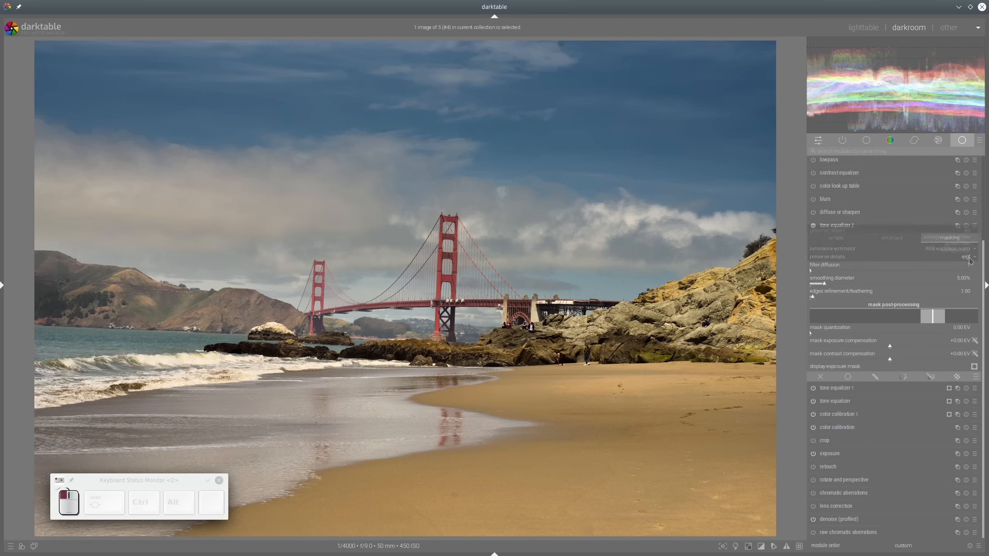
click(970, 258)
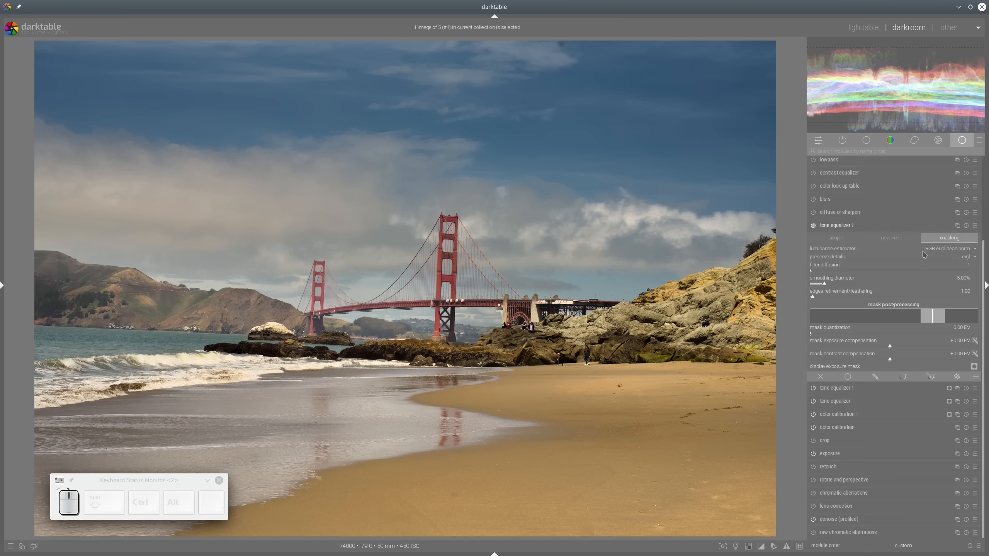
click(975, 341)
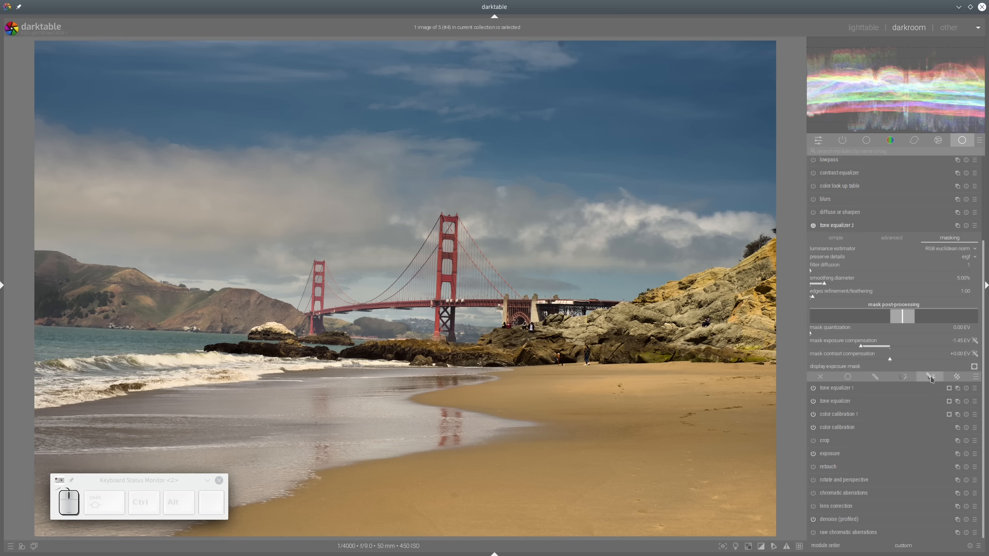
Step: Raise the new instance's curve slightly, by about 0.3 EV around −4 to −3 EV, to brighten the whole image
click(892, 238)
scroll(919, 281, up, 2)
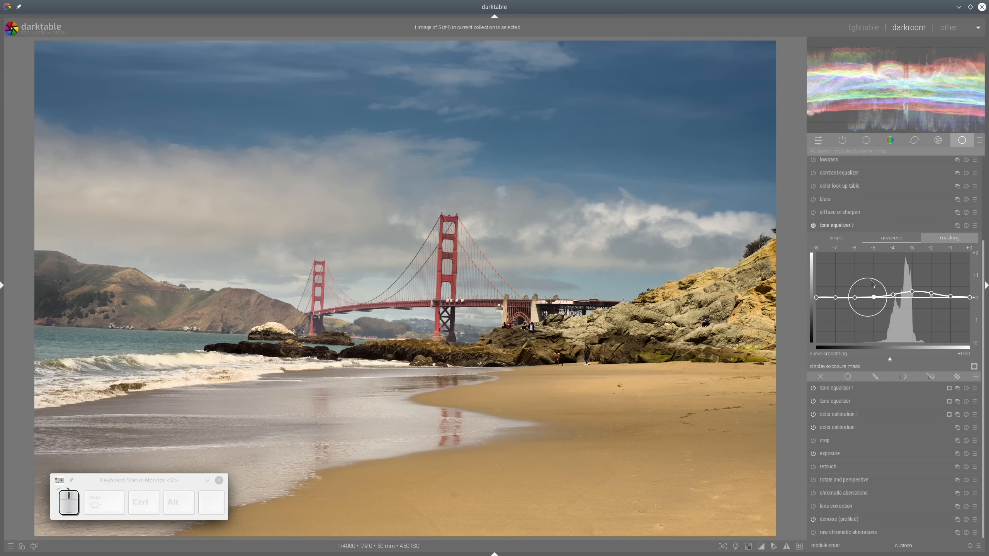
scroll(892, 285, up, 1)
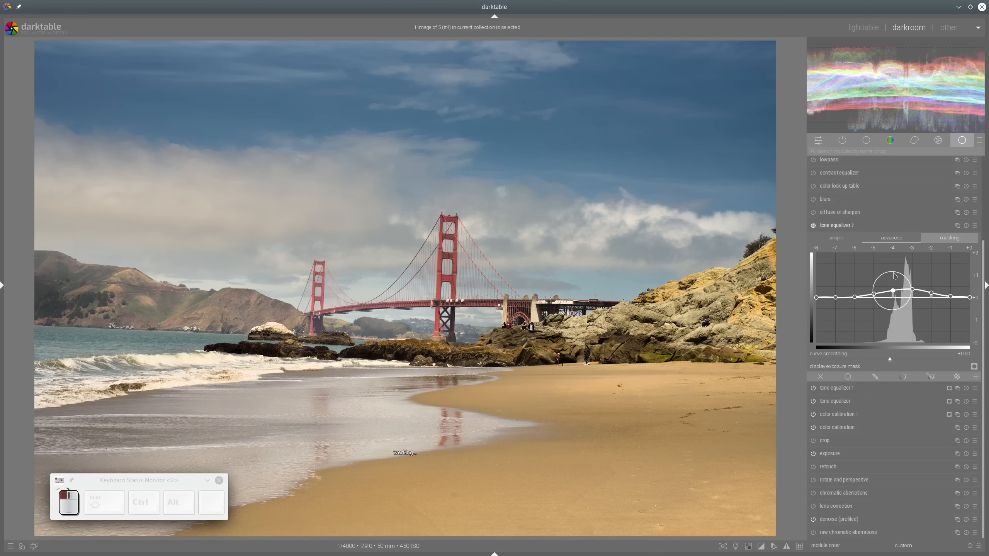
scroll(895, 276, up, 1)
scroll(895, 276, down, 1)
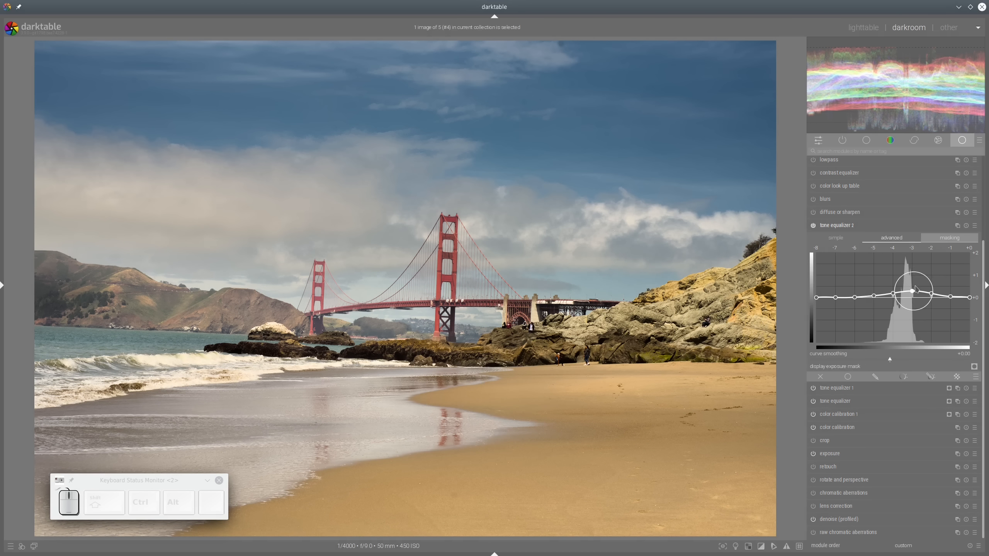
Step: Set the new tone equalizer instance's preserve details option to guided filter in its masking settings
click(949, 236)
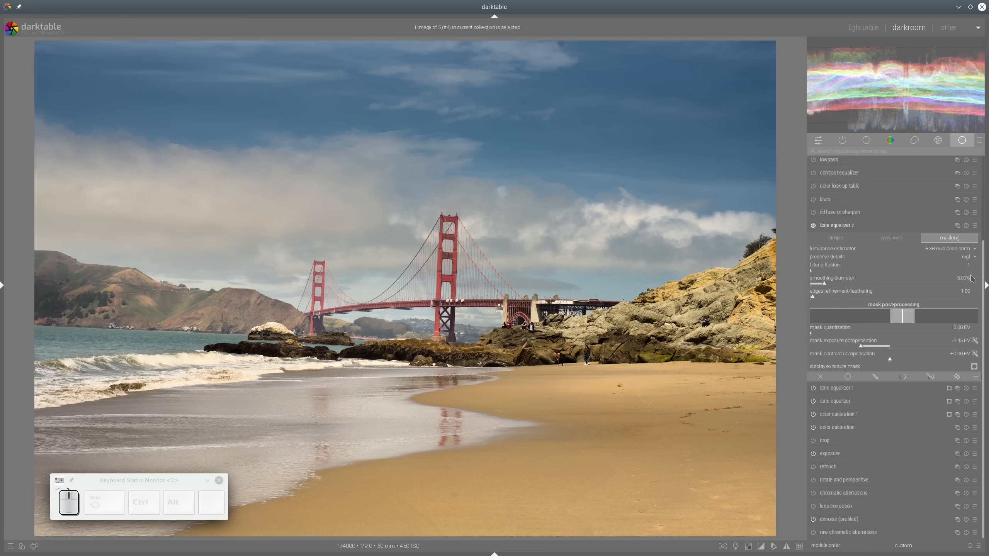
click(970, 258)
click(968, 246)
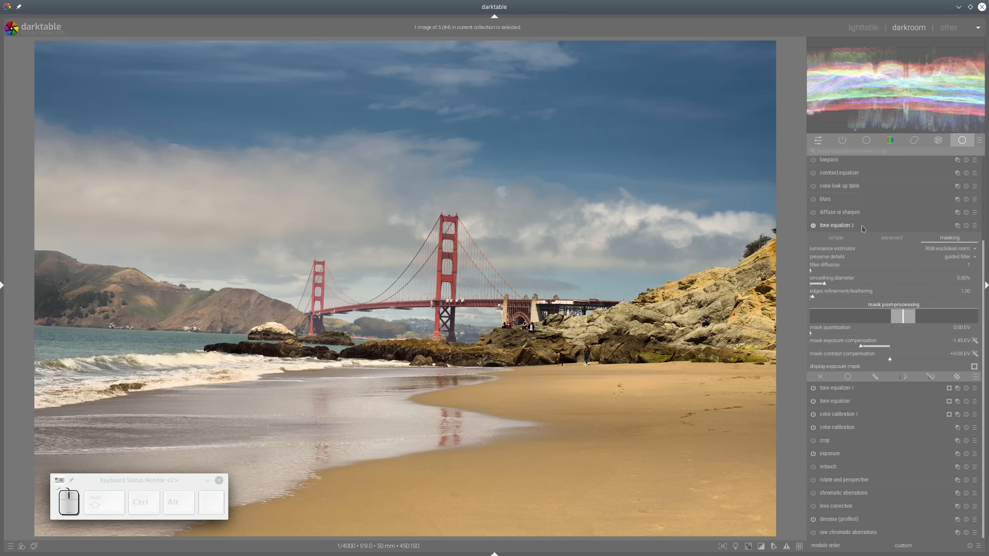
Step: Compare the photo with the new tone equalizer instance off and on, leave it enabled, and collapse its settings
click(813, 226)
click(813, 226)
click(813, 226)
click(834, 226)
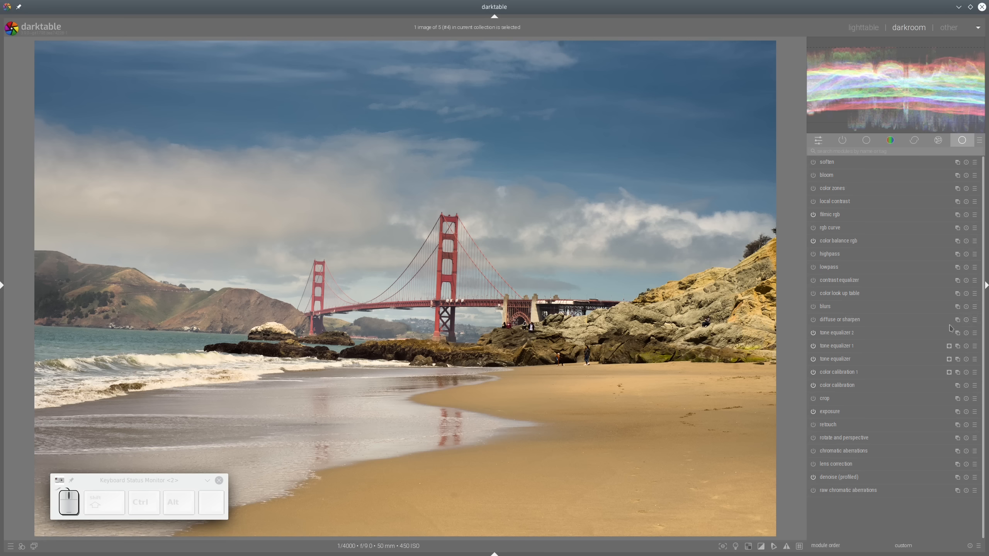
Step: Apply the "add local contrast" preset of diffuse or sharpen, review its settings, and collapse the module
click(975, 320)
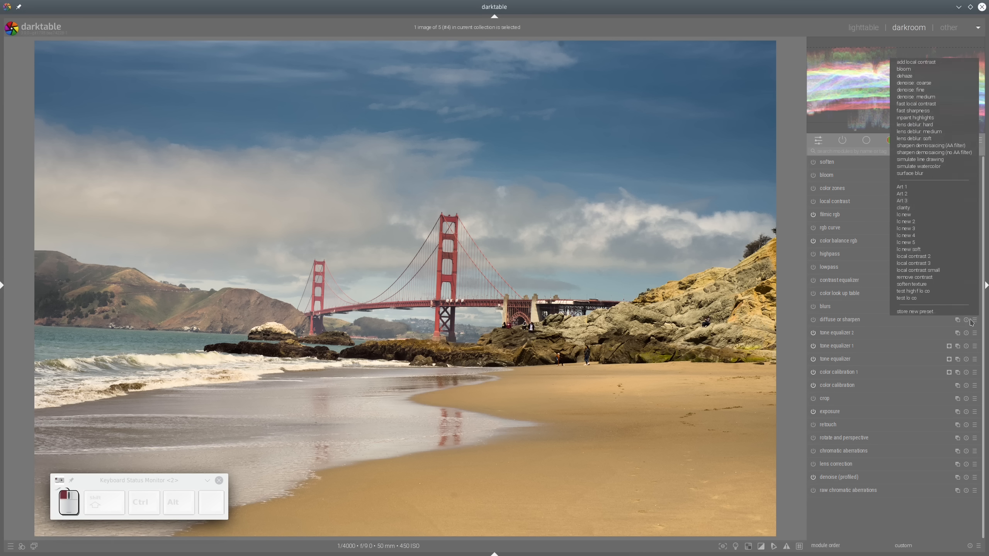
click(940, 64)
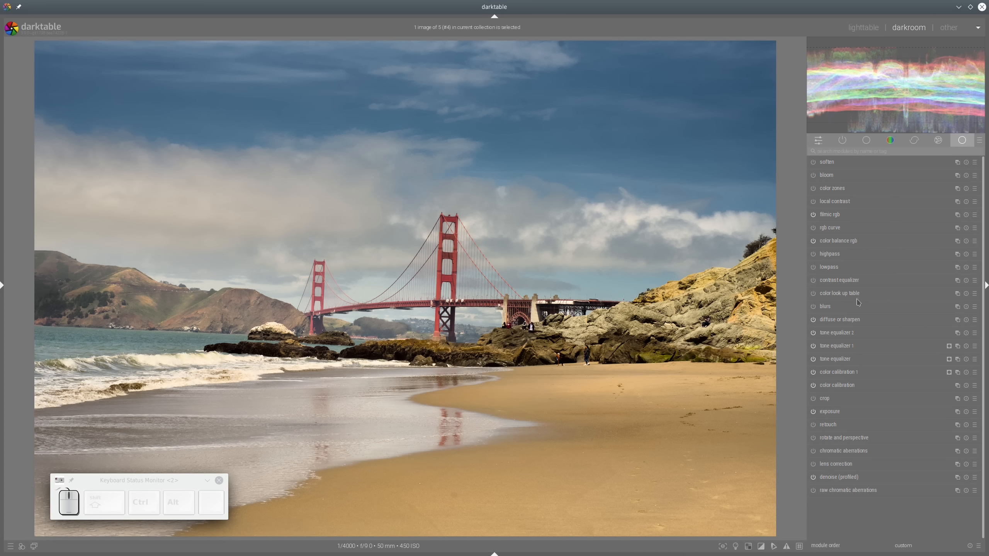
click(845, 320)
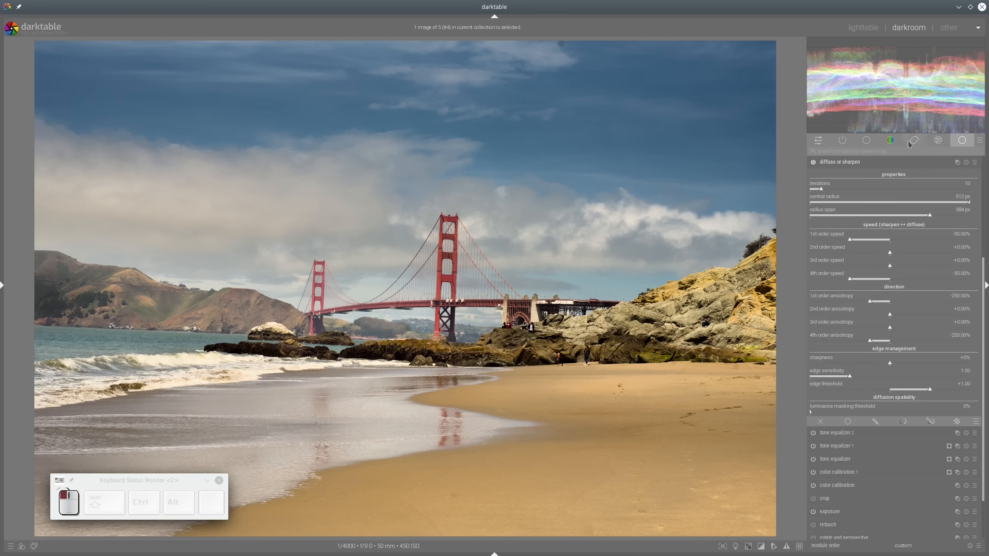
click(846, 162)
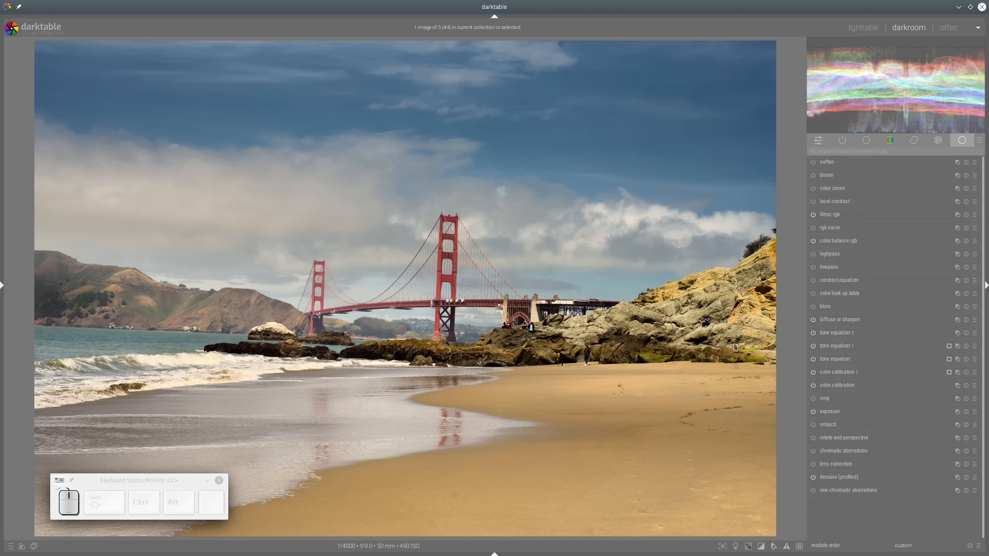
Step: Lower the exposure module's correction for the whole image to about +0.333 EV
click(834, 416)
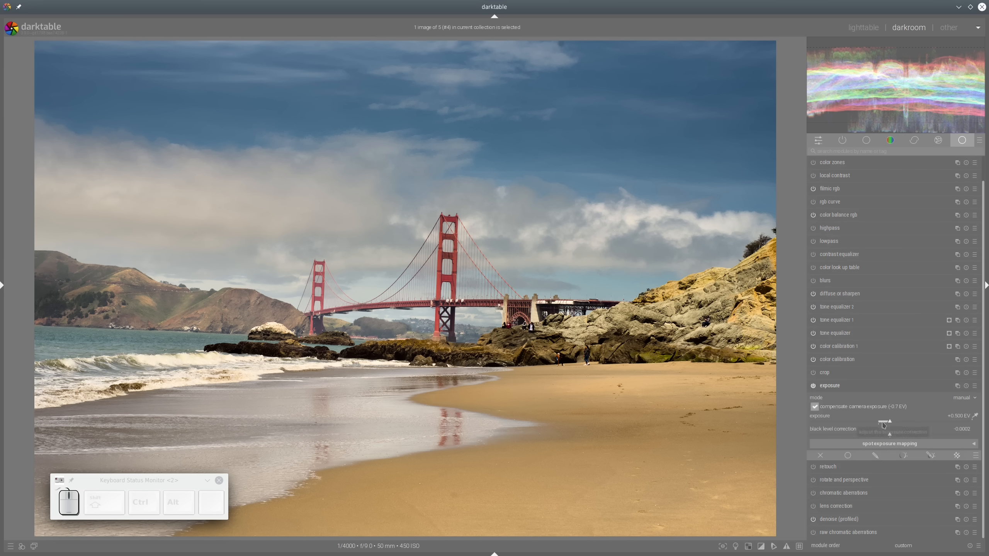
click(882, 422)
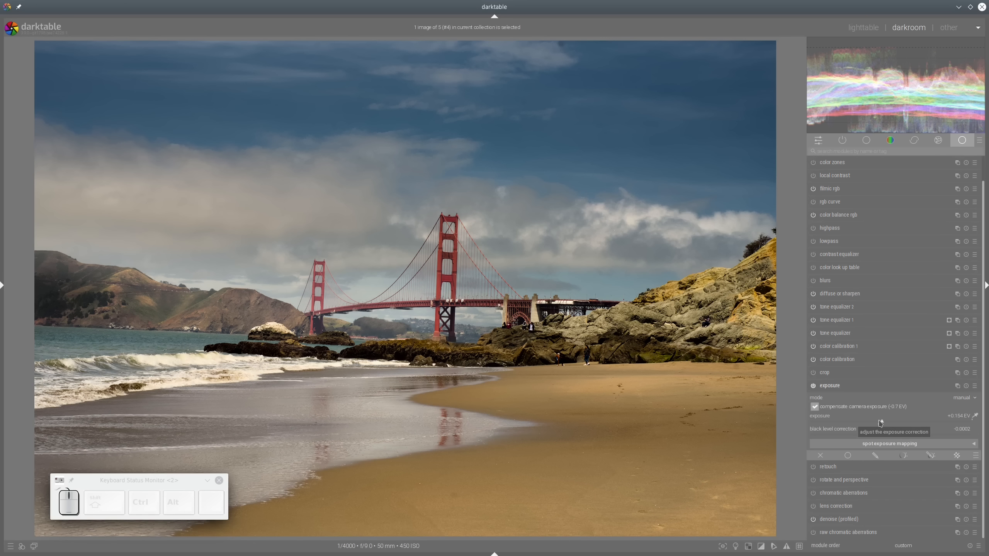
click(883, 424)
click(887, 424)
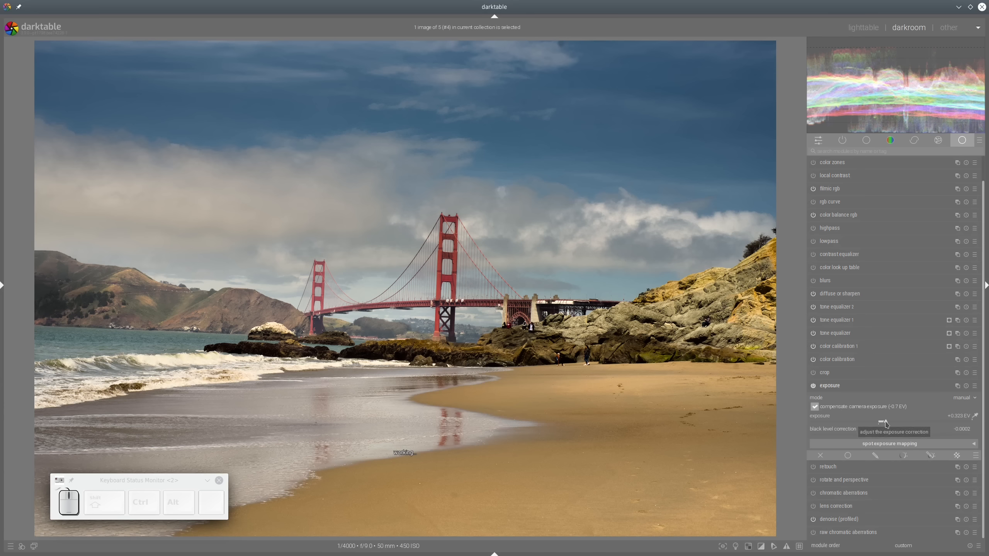
Step: Add a new instance of the exposure module
click(957, 387)
click(930, 394)
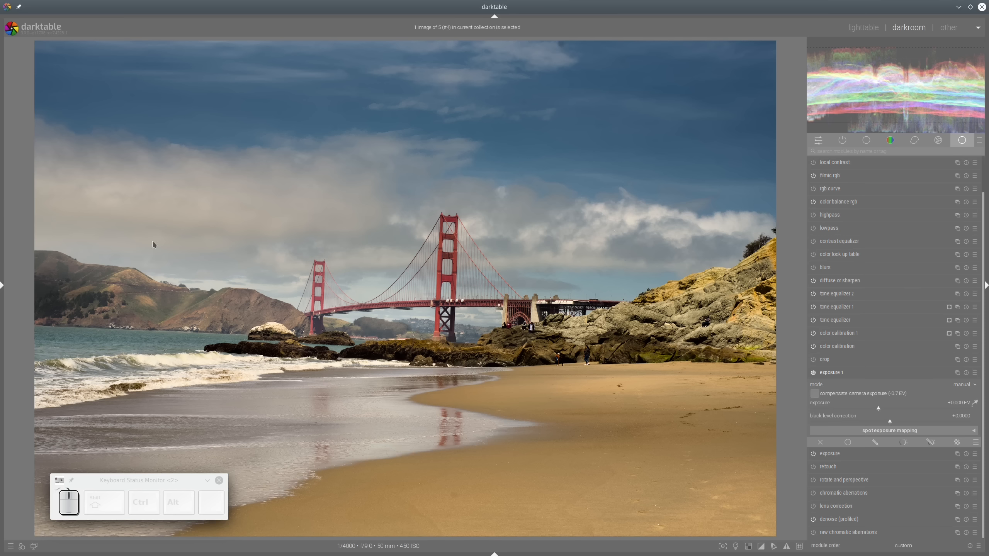
mouse_move(32, 171)
mouse_down()
mouse_move(692, 198)
mouse_move(768, 249)
mouse_move(797, 330)
mouse_move(772, 425)
mouse_move(671, 454)
mouse_move(191, 439)
mouse_move(53, 448)
mouse_move(2, 378)
mouse_move(23, 162)
mouse_up()
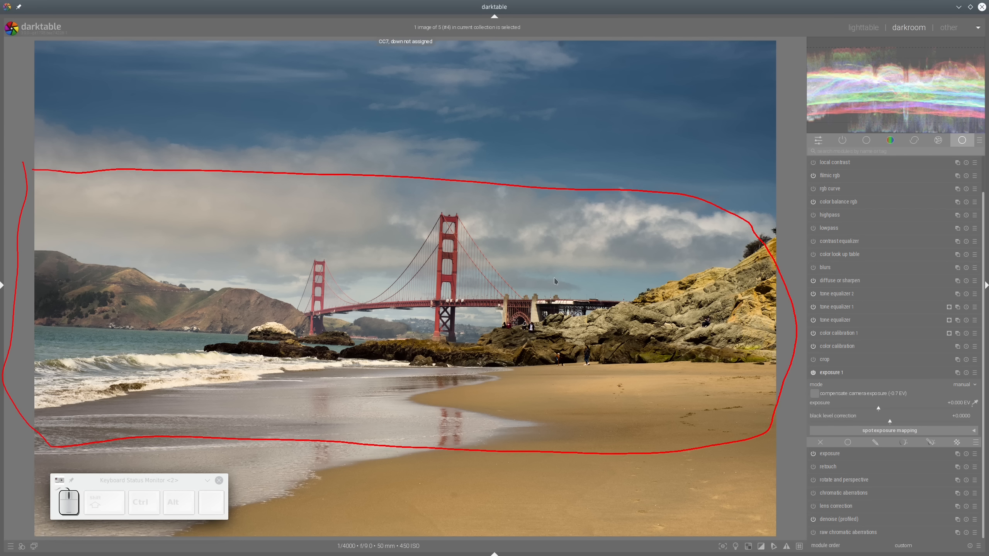
key(shift+super+F11)
Step: Enable a drawn and parametric mask and draw a closed eight-node path around the band from the hills past the bridge to the rocks
click(931, 443)
click(949, 426)
click(33, 258)
click(285, 292)
click(453, 258)
click(765, 238)
click(779, 389)
click(388, 356)
click(109, 373)
click(22, 352)
right_click(22, 352)
Step: Widen the path mask's feather to about 38.48% and shift the two upper middle nodes to smooth its upper edge
shift+scroll(382, 261, up, 5)
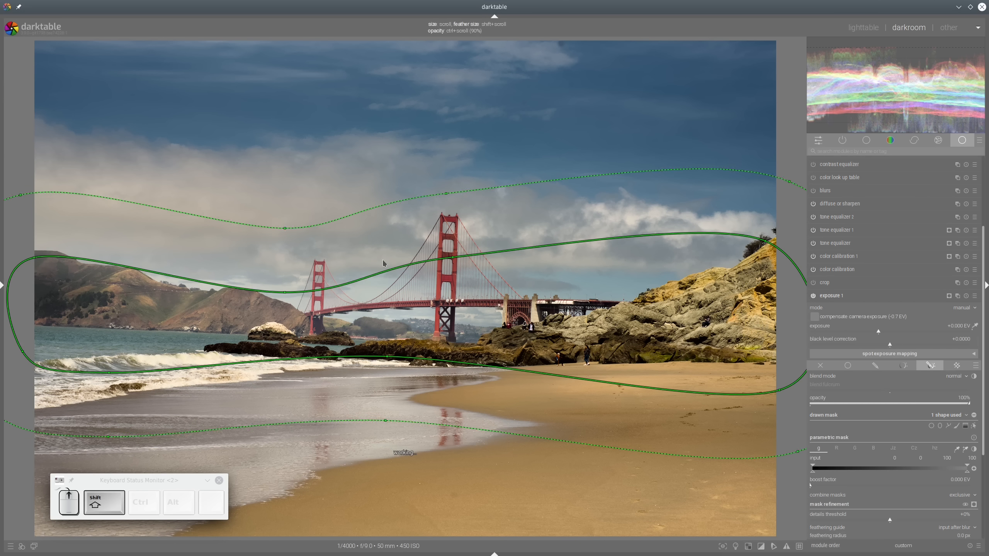
shift+scroll(381, 260, up, 5)
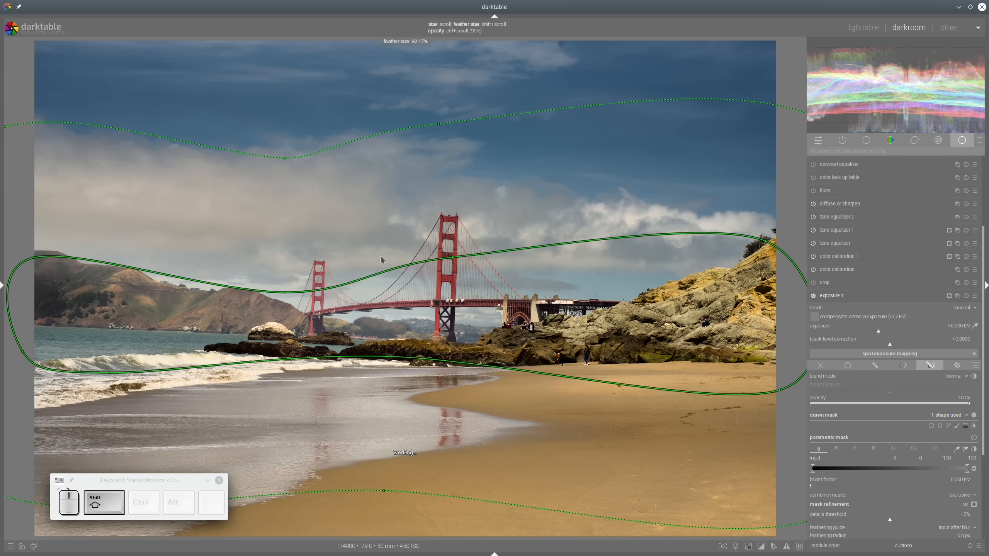
drag(453, 258, 474, 271)
drag(285, 292, 281, 288)
shift+scroll(455, 220, up, 1)
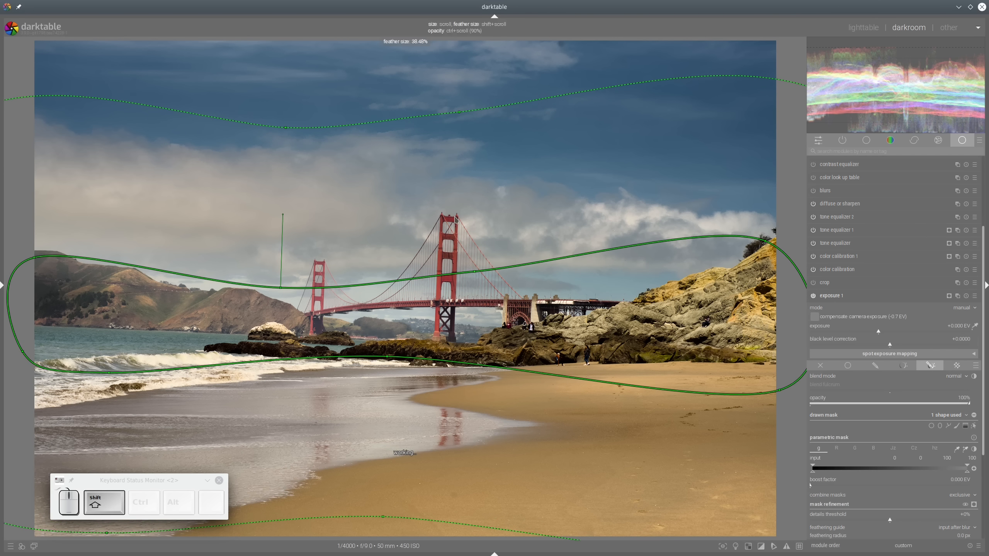
Step: Using the mask overlay, raise the path's opacity to 100% and invert the drawn mask, leaving the overlay hidden
click(974, 504)
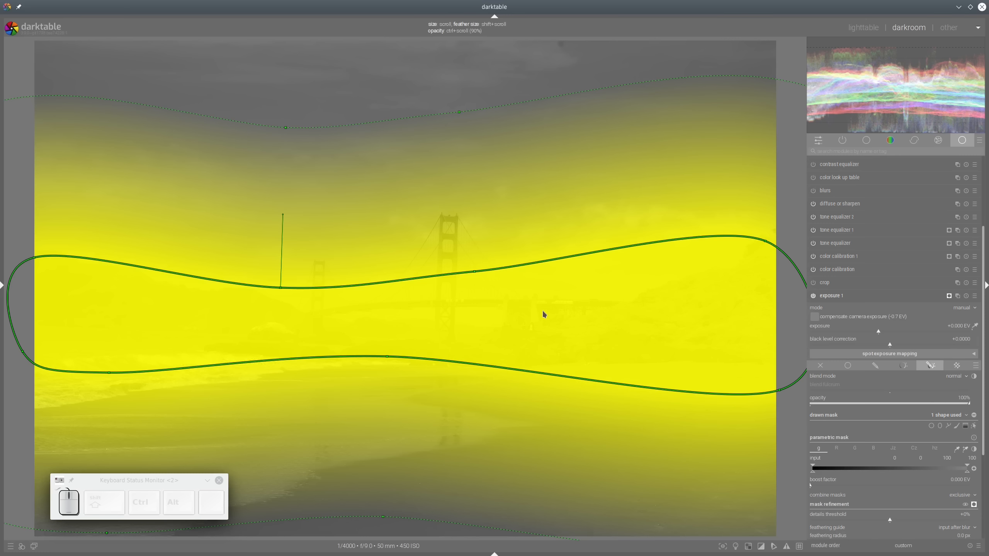
ctrl+scroll(544, 312, up, 2)
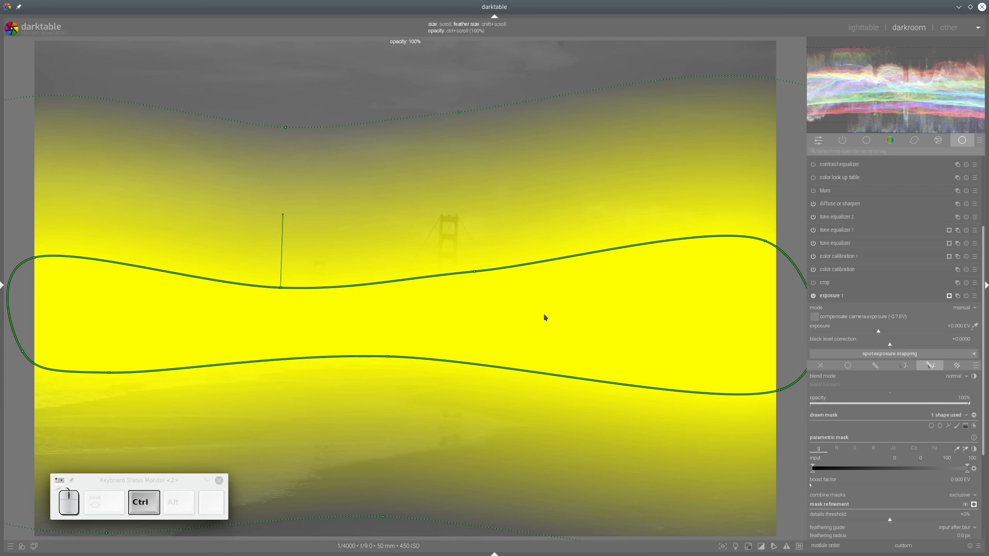
click(974, 415)
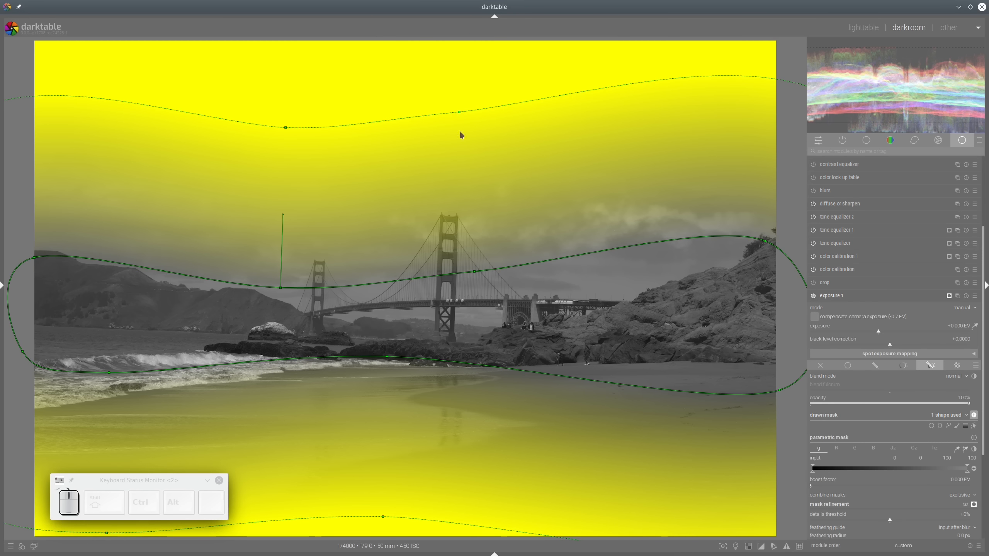
click(975, 505)
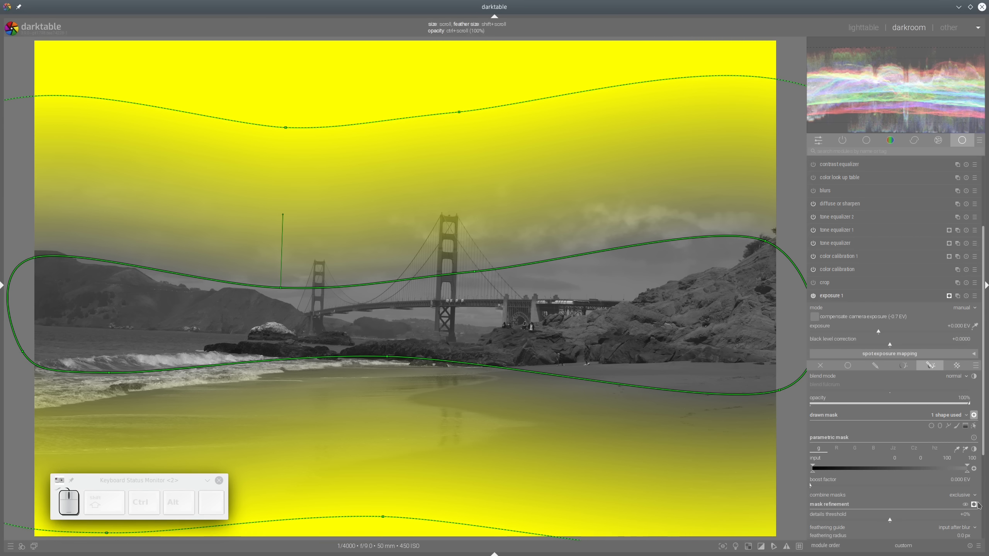
click(975, 505)
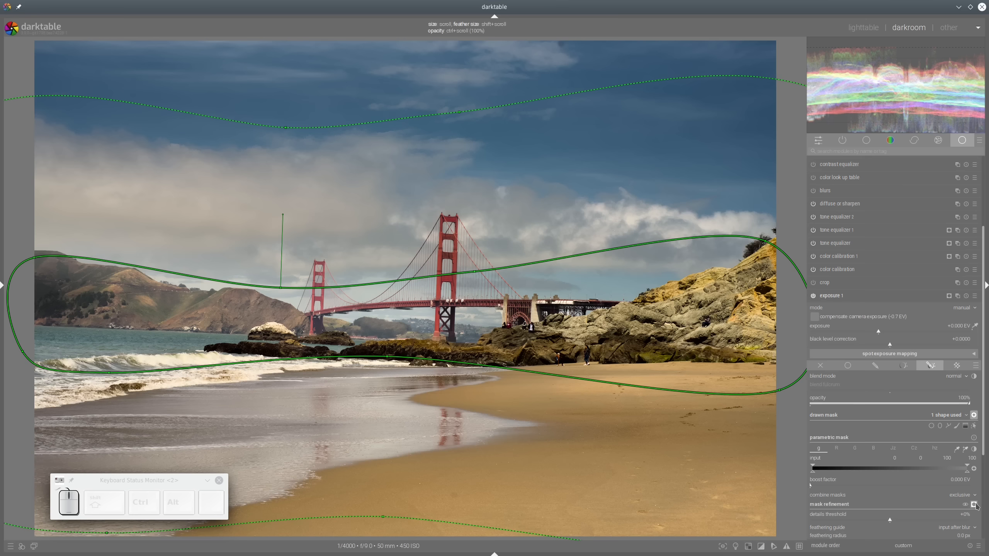
Step: Set the mask's feathering radius to about 81.3 px and hide the path outline
scroll(894, 456, down, 3)
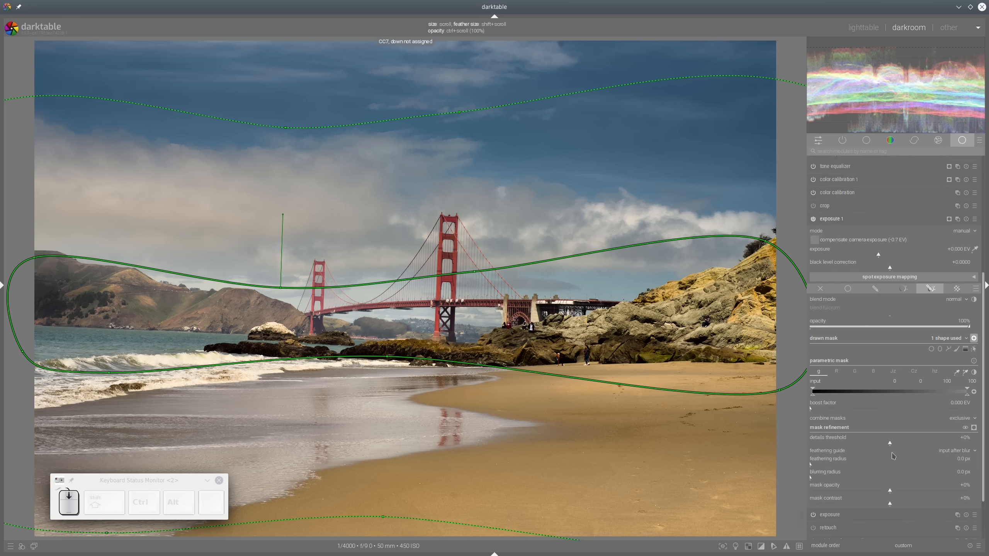
click(862, 464)
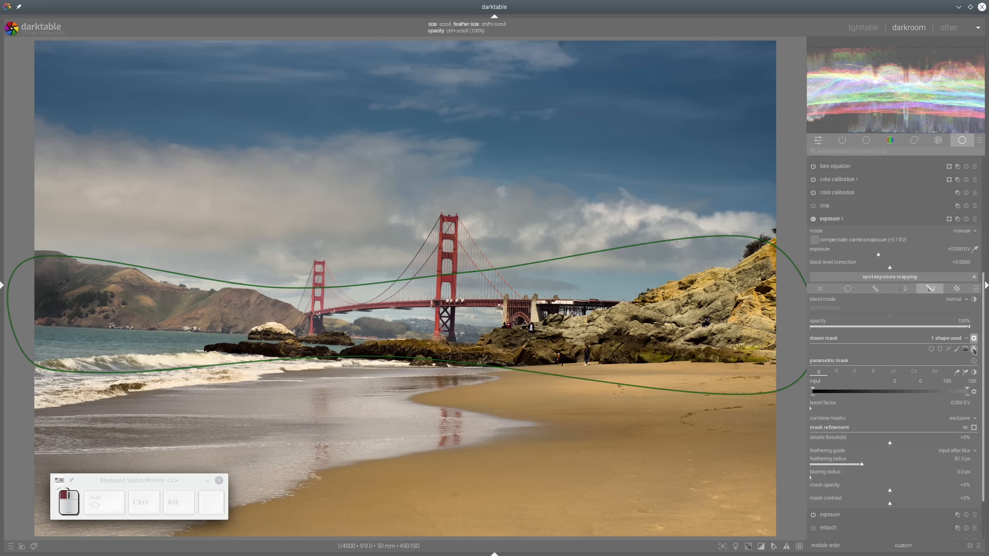
click(974, 350)
Step: Set the masked exposure instance to about −0.588 EV and check the photo in color assessment mode
click(858, 254)
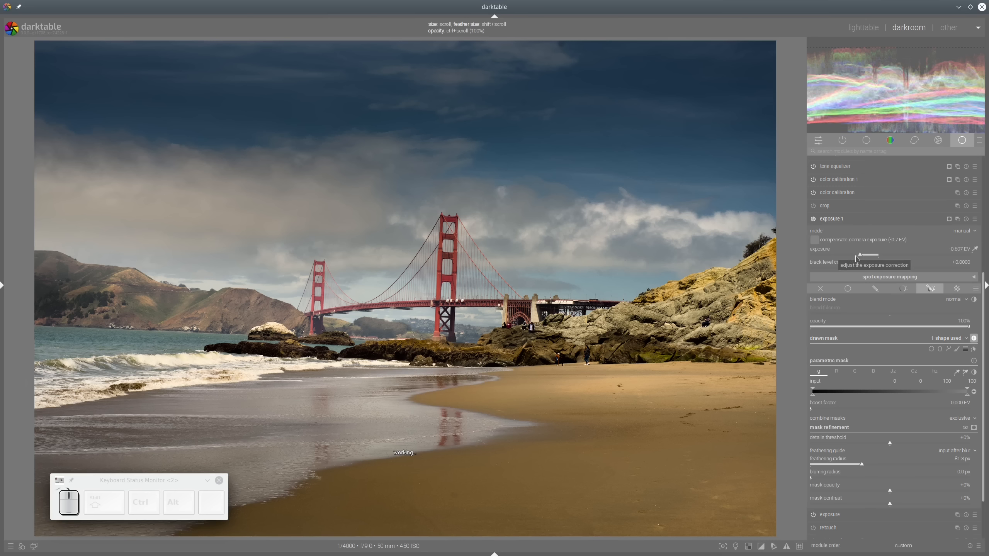
click(866, 256)
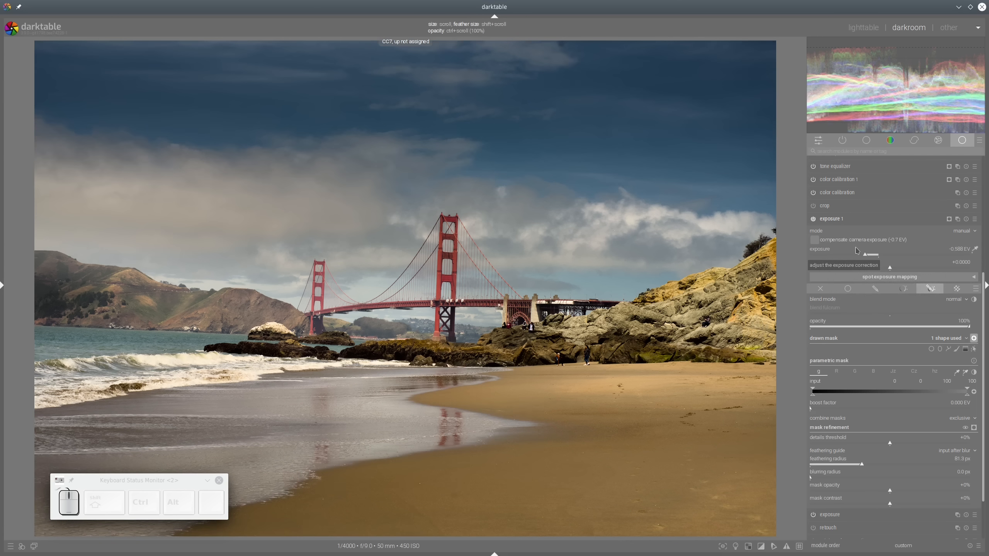
click(735, 546)
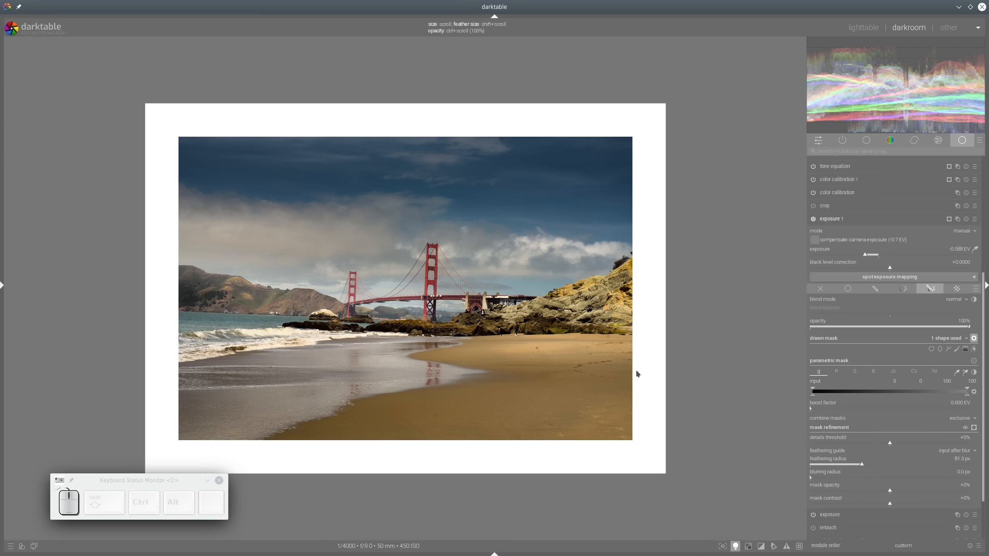
click(735, 545)
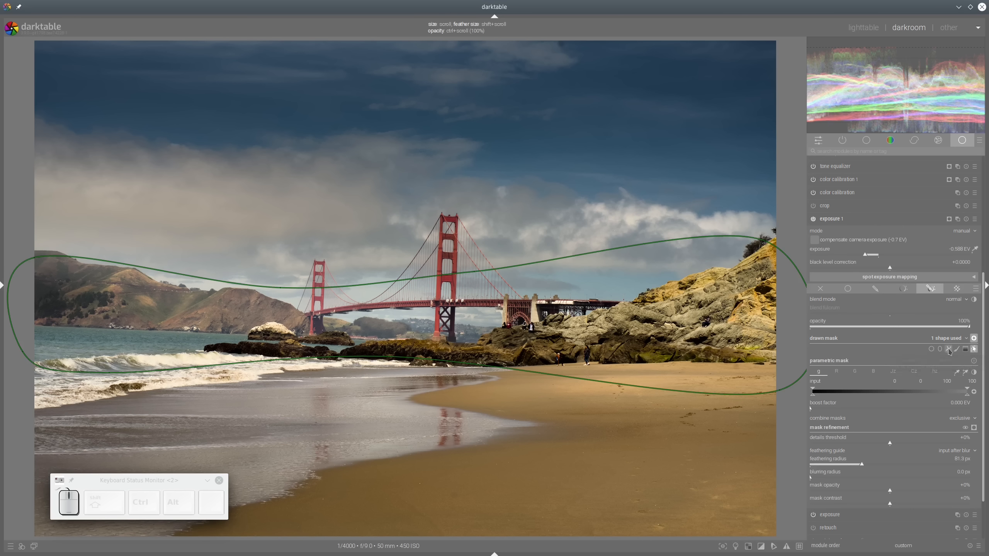
Step: Move the two middle feather nodes of the path mask up near the sky's upper edge, with the outline hidden again
click(975, 352)
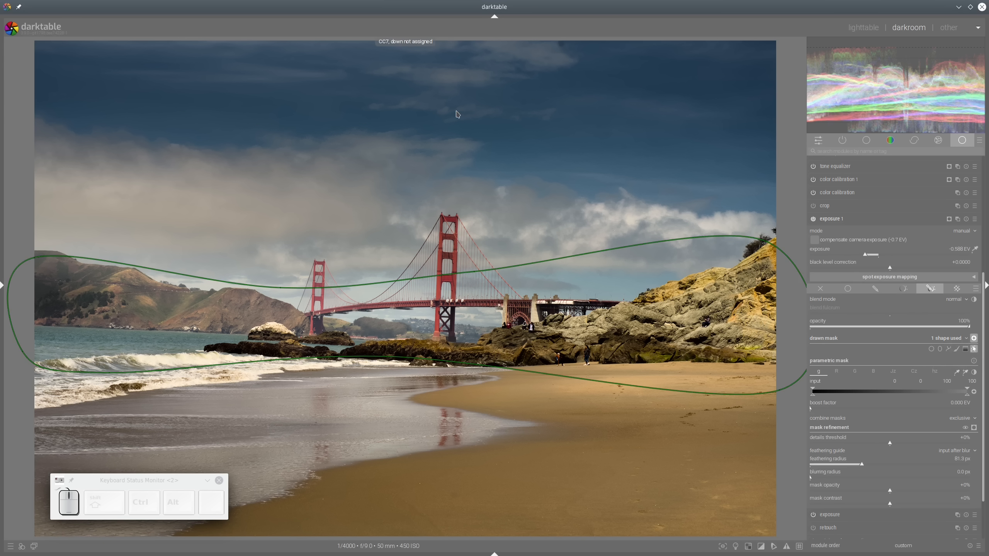
drag(460, 116, 454, 62)
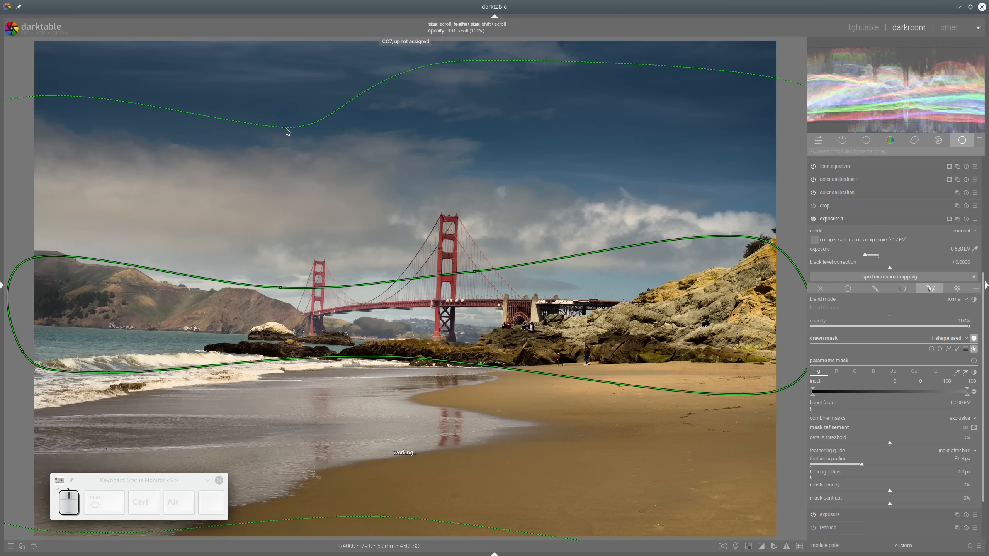
drag(286, 131, 288, 69)
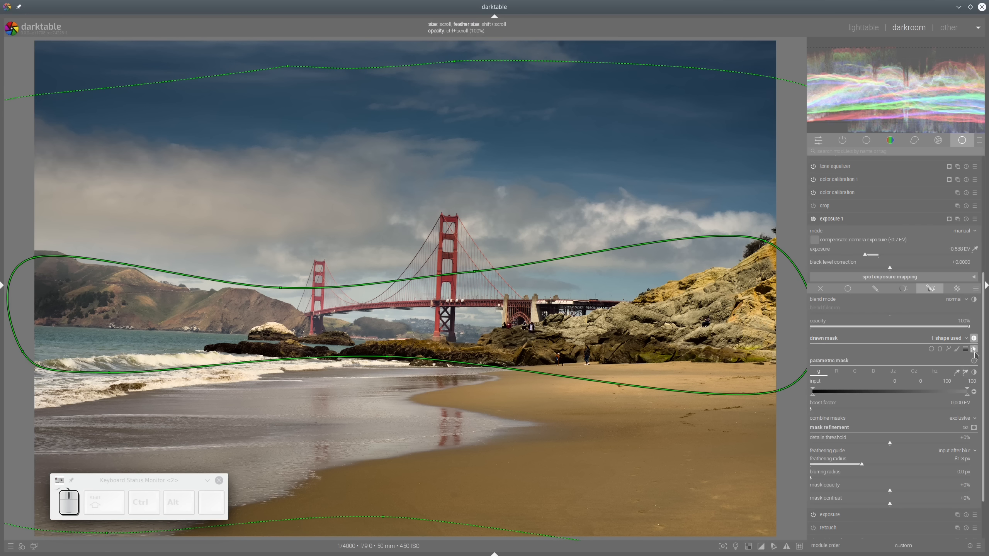
click(975, 351)
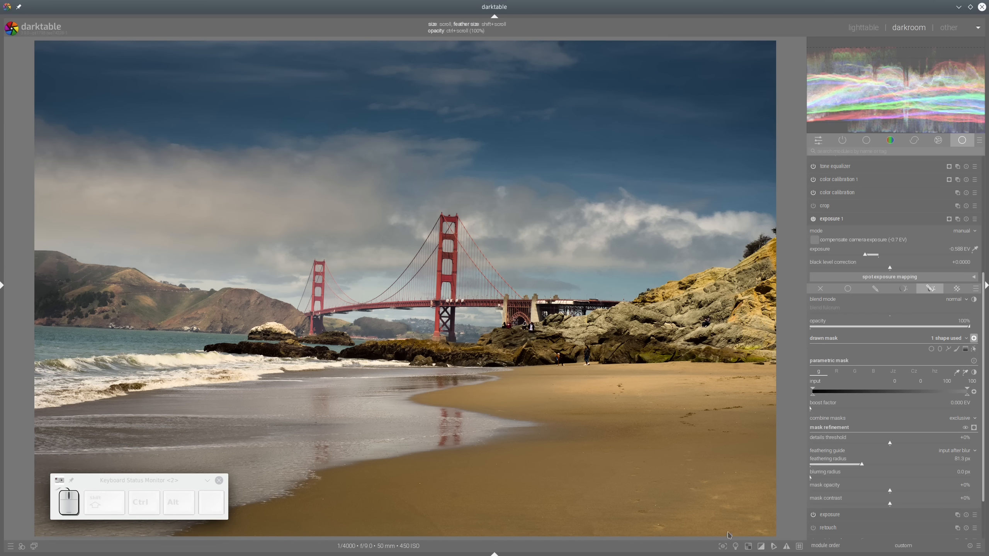
Step: In color assessment mode, raise the path's two upper corner feather nodes and move its node at the rocks slightly down and outward
click(736, 546)
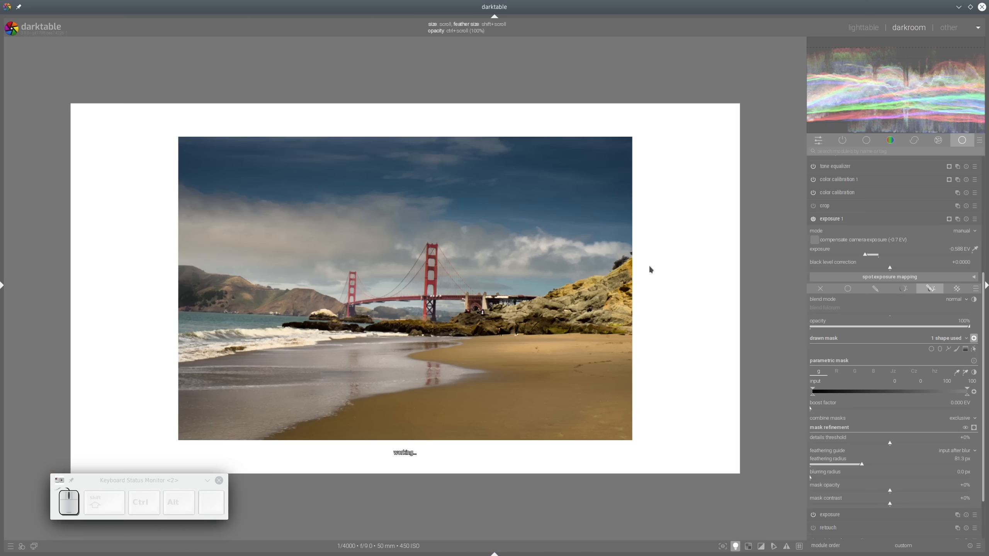
click(974, 350)
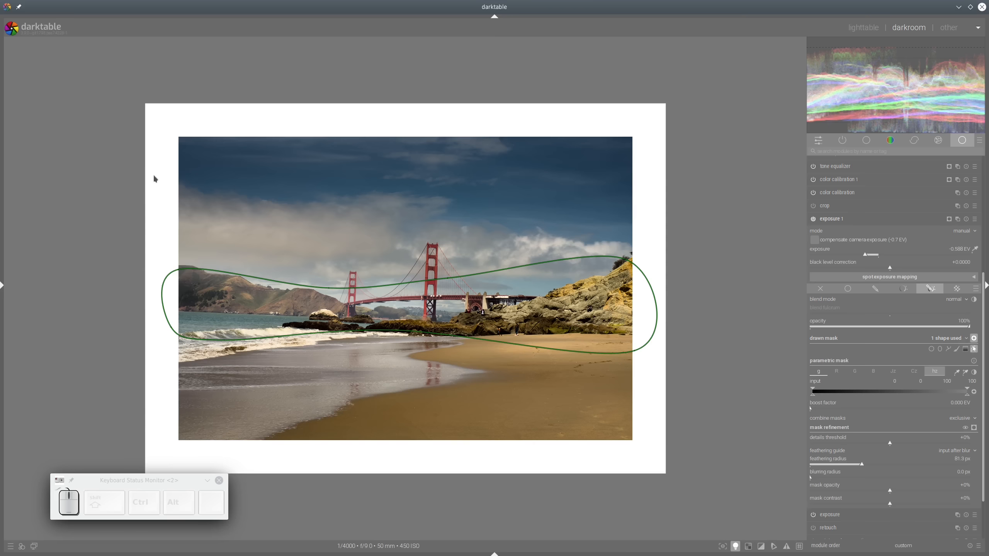
drag(155, 176, 155, 150)
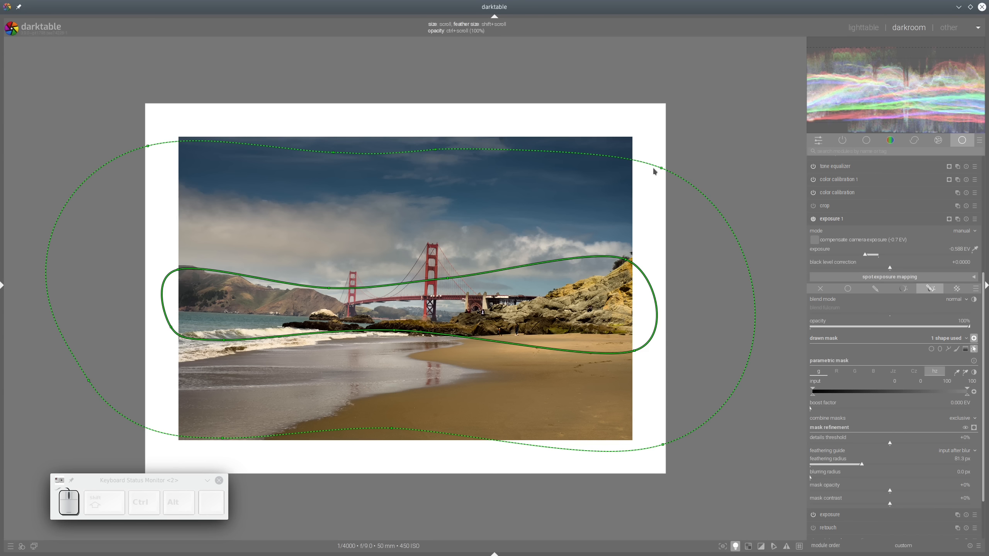
drag(662, 168, 668, 148)
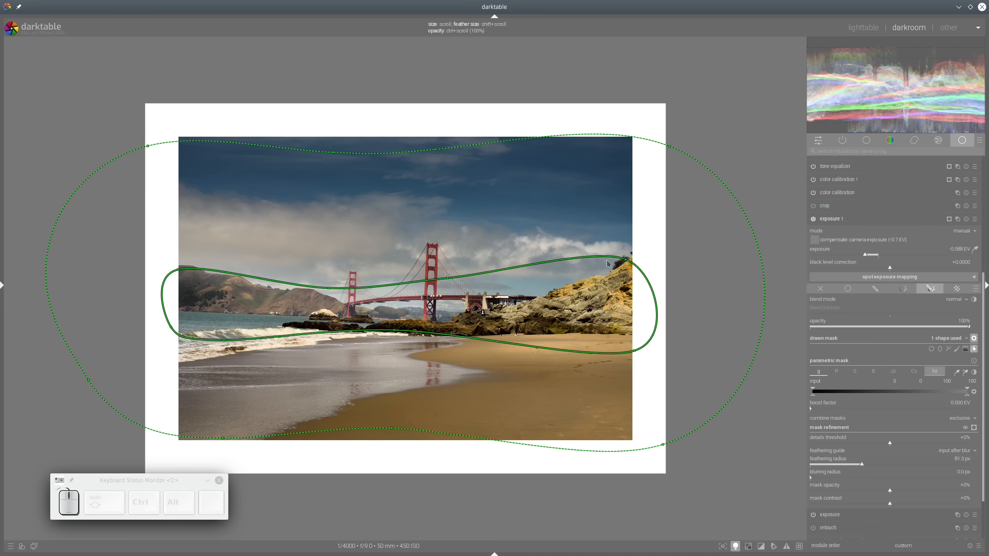
drag(626, 260, 642, 269)
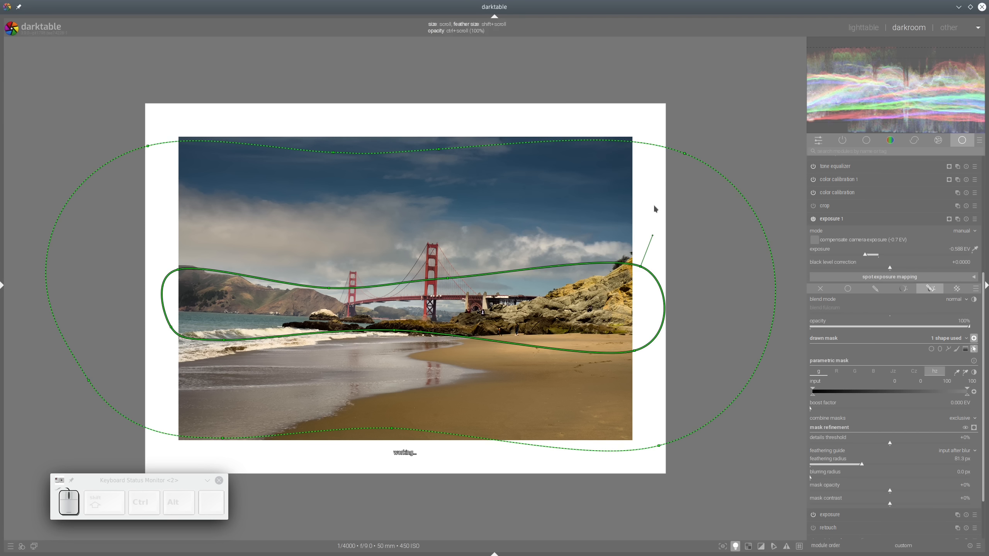
Step: Nudge the mask path's node at the main bridge tower slightly up and collapse the exposure 1 module
mouse_move(450, 282)
mouse_down()
mouse_move(448, 291)
mouse_move(449, 279)
mouse_up()
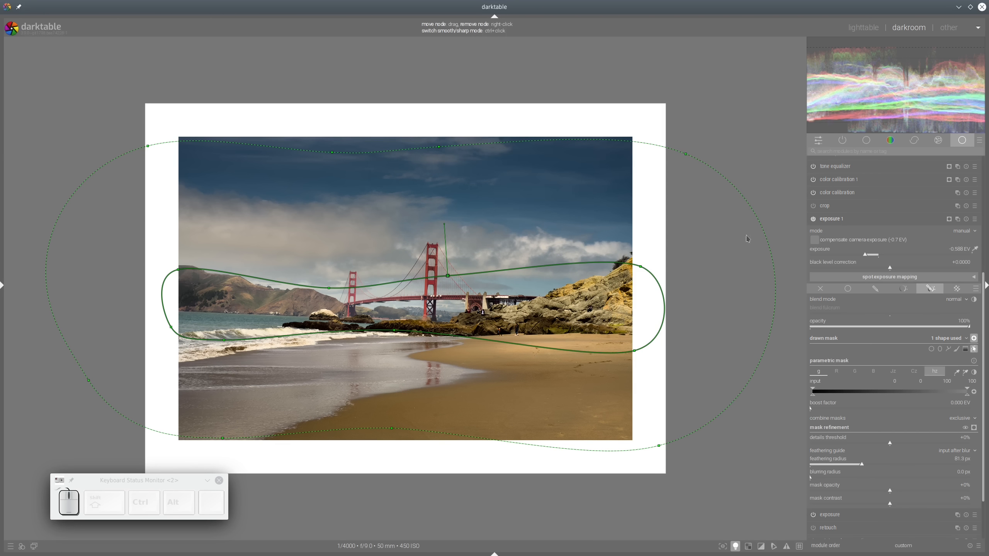
click(851, 223)
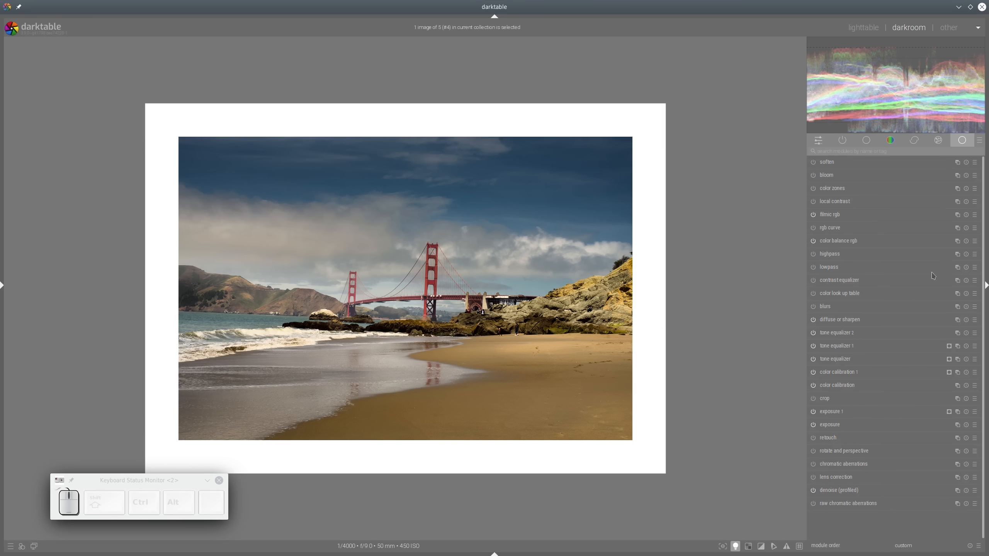
click(815, 412)
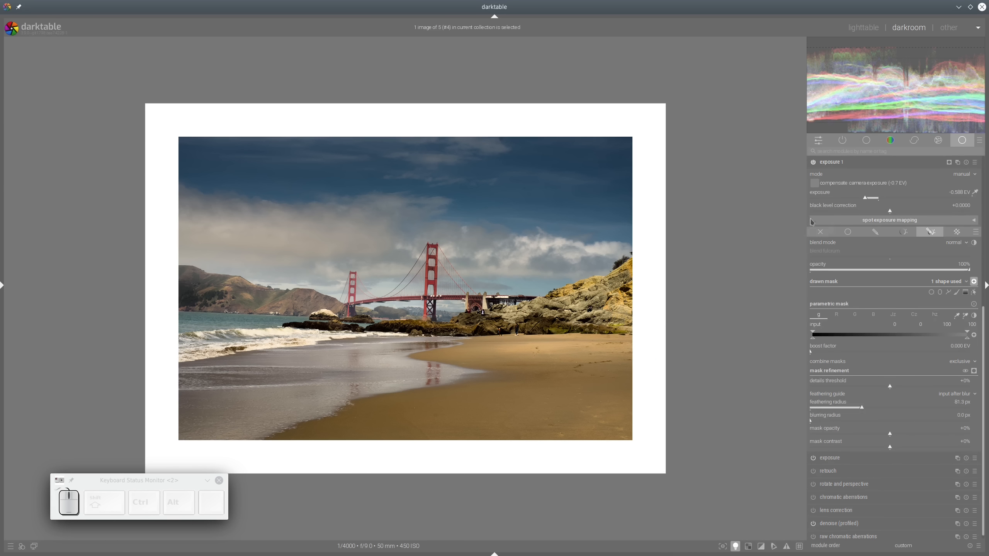
click(830, 161)
Step: Compare the photo with exposure 1 off and on, and leave color assessment mode
click(813, 413)
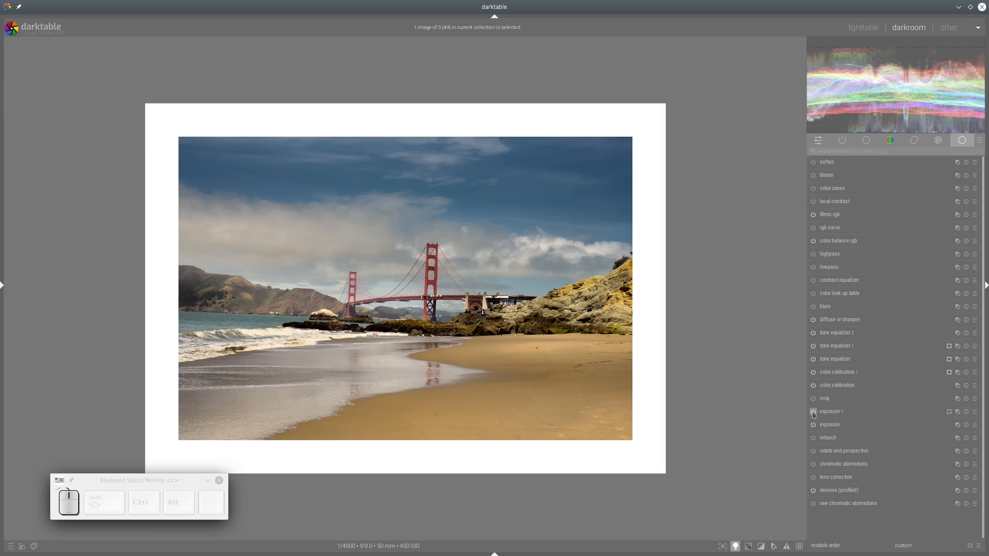
click(813, 412)
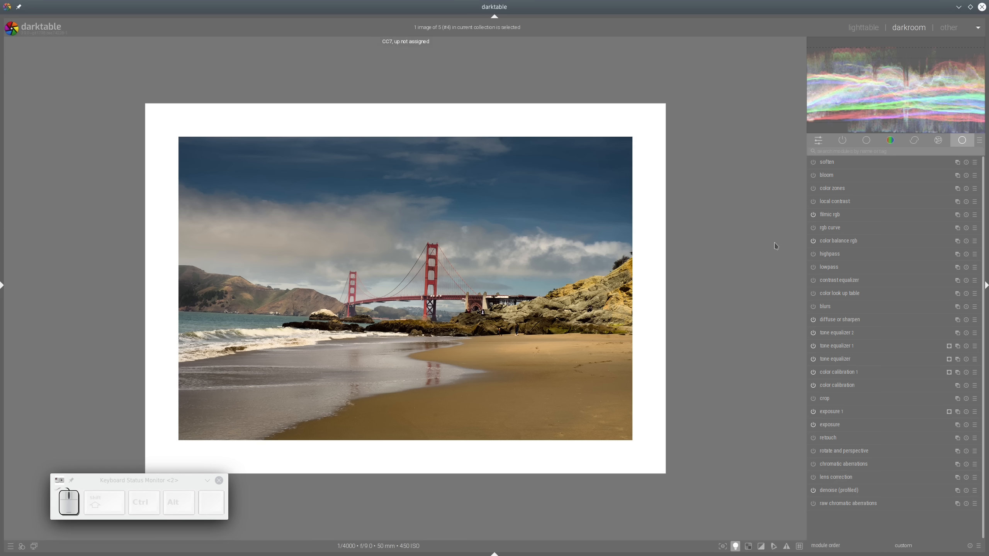
click(736, 547)
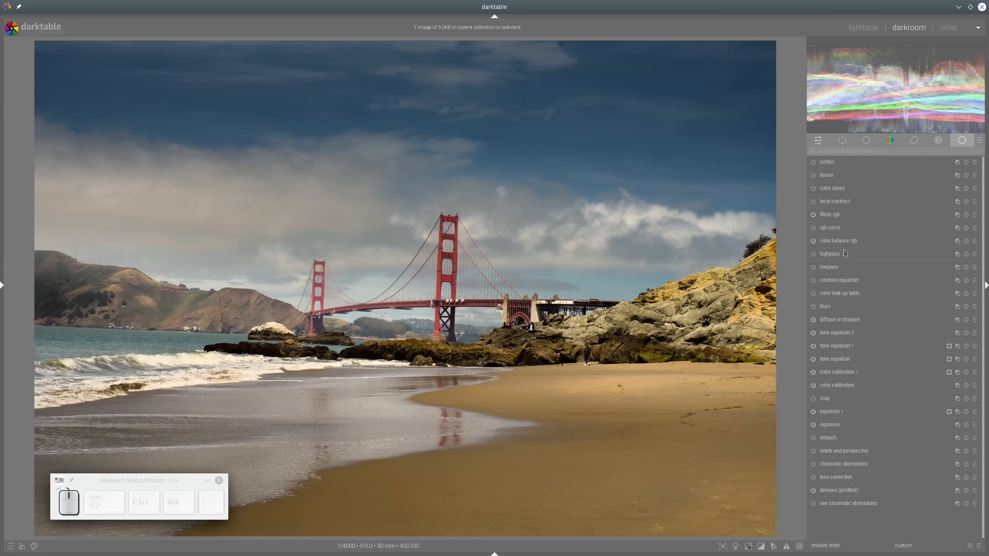
Step: Create a new color balance rgb instance with a drawn and parametric mask, using the hz hue channel
click(957, 242)
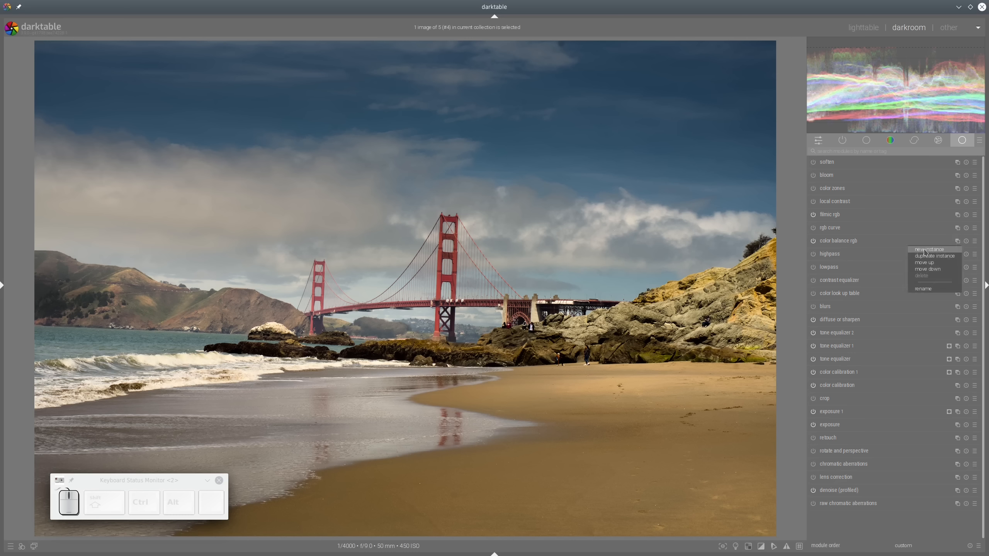
click(929, 249)
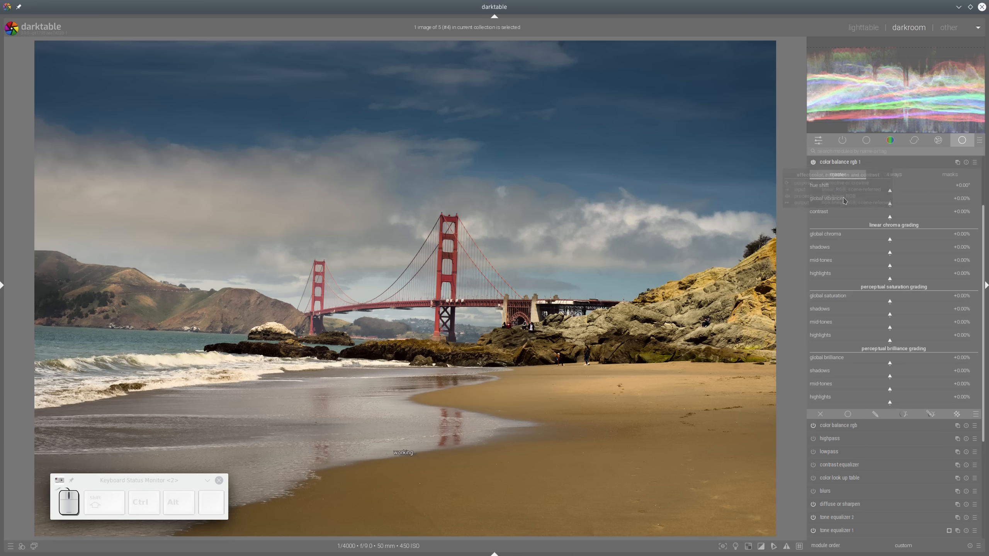
click(931, 413)
click(934, 385)
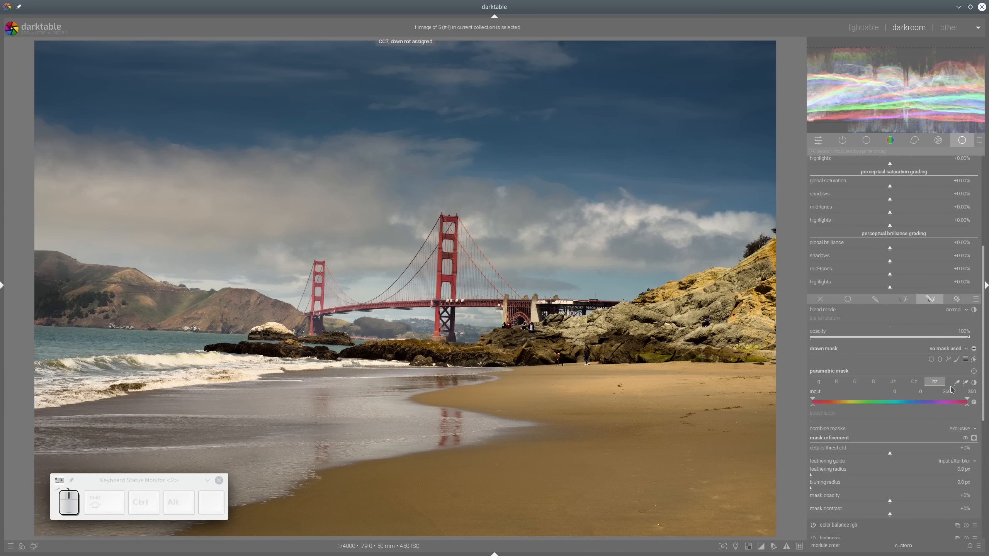
Step: Set the mask's hue range from a sample of the red main bridge tower and display the mask
click(966, 384)
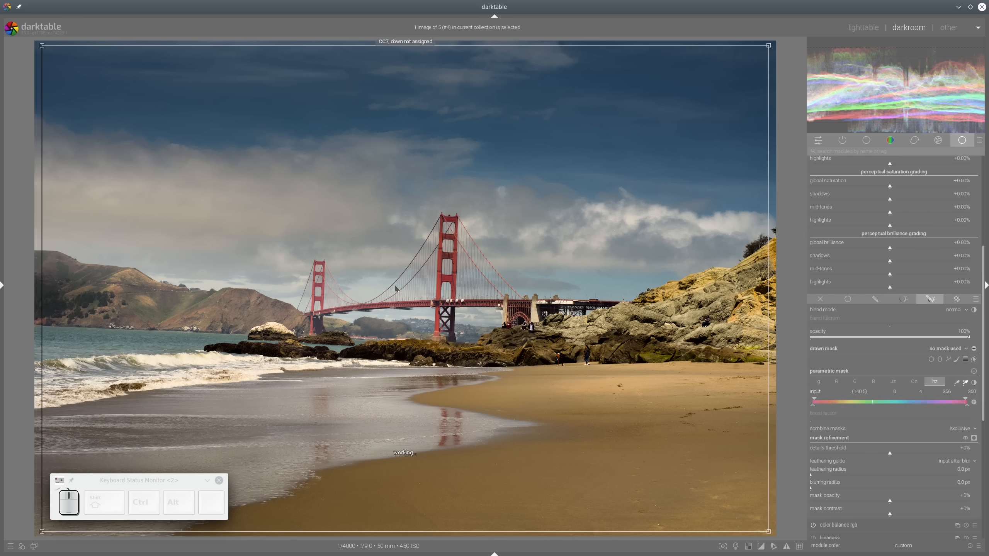
click(442, 278)
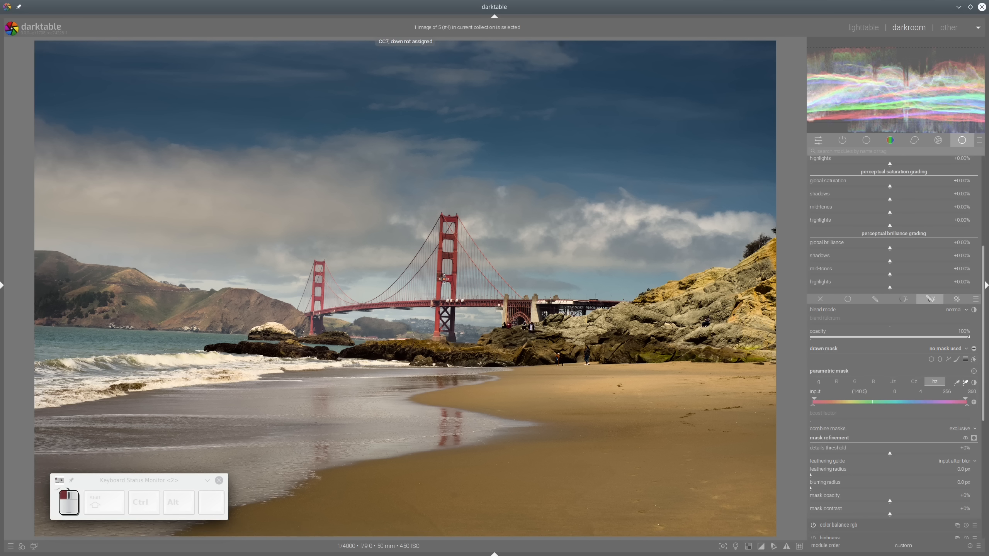
click(974, 438)
scroll(906, 398, down, 4)
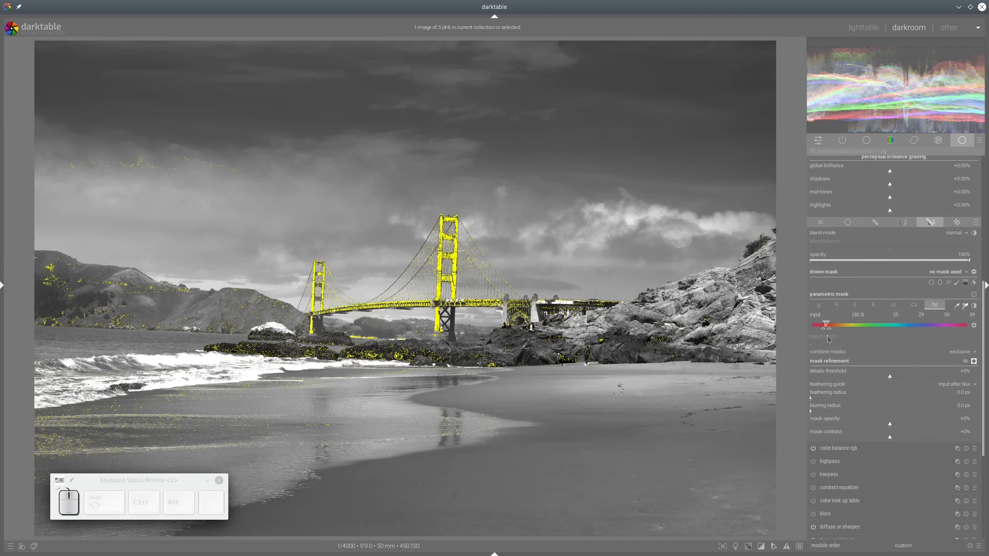
Step: Refine the bridge mask with a 41 px feathering radius, upper hue limits of 48 and 54, and +29% mask contrast
click(836, 398)
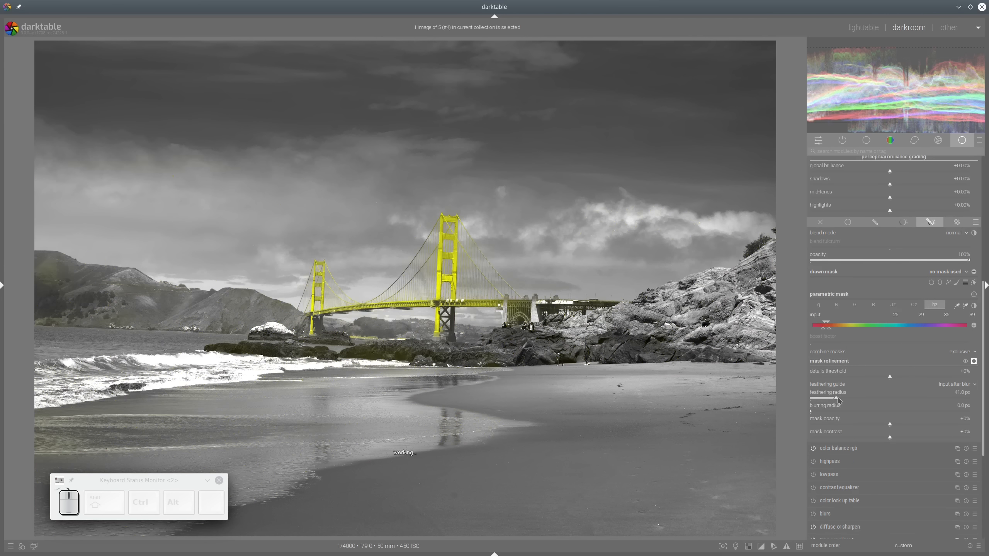
mouse_move(830, 332)
mouse_down()
mouse_move(839, 332)
mouse_move(833, 325)
mouse_up()
click(914, 439)
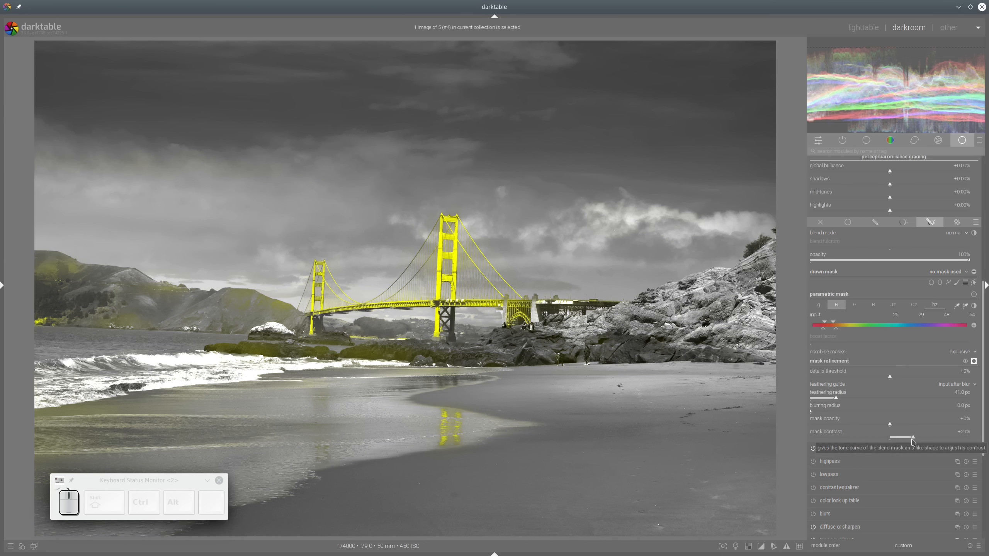
Step: Draw a closed path mask around the bridge, extending down around the main tower's reflection in the wet sand
click(949, 283)
click(308, 308)
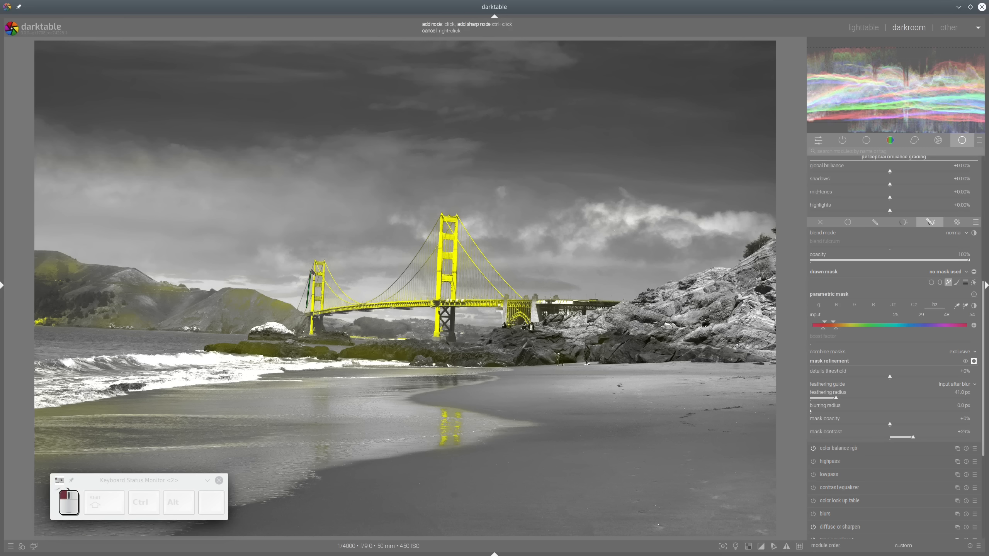
drag(314, 266, 434, 231)
click(443, 224)
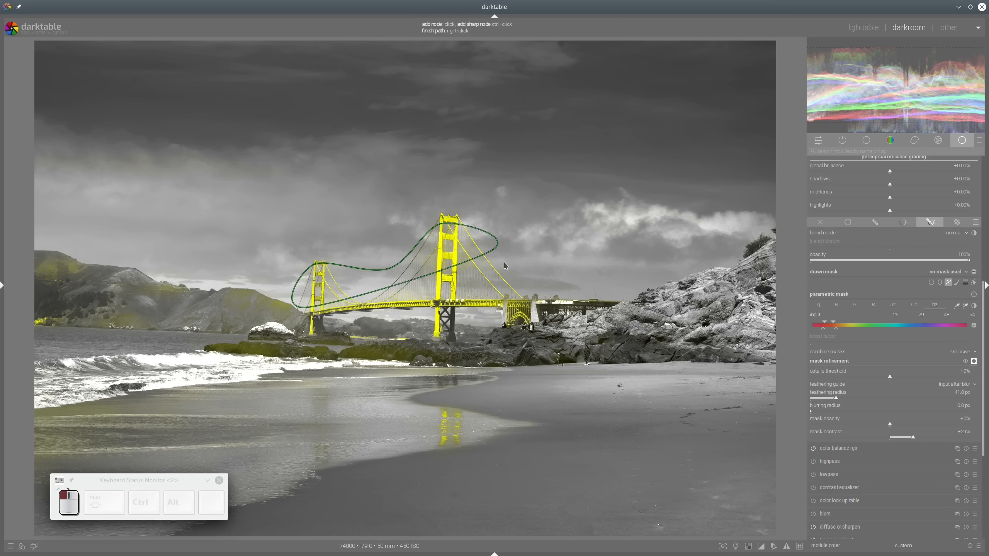
click(589, 312)
click(485, 339)
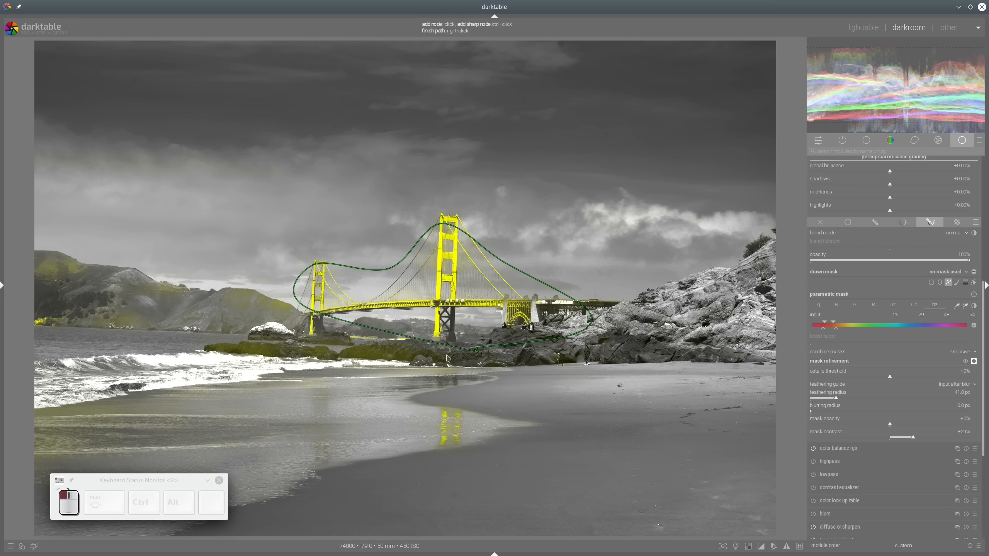
click(452, 465)
click(427, 375)
click(337, 351)
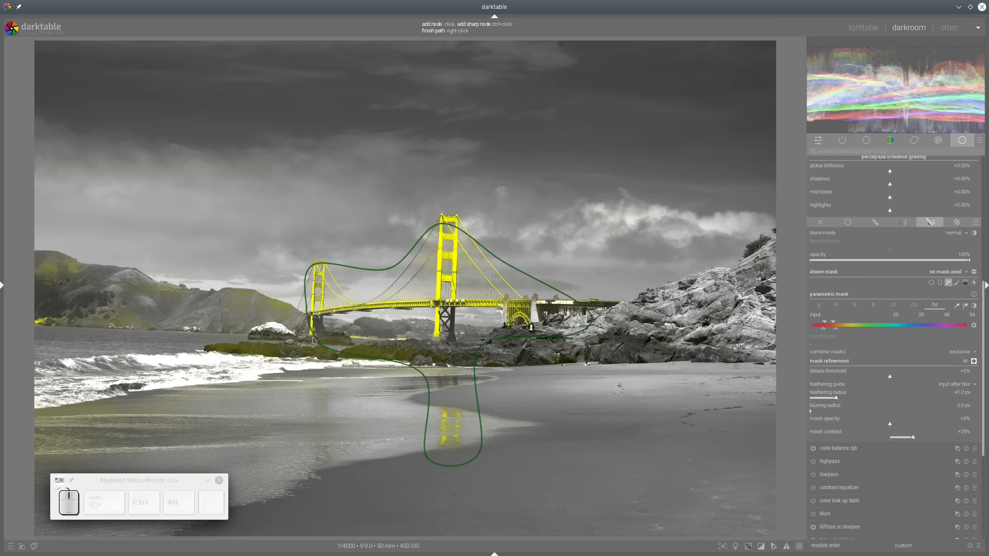
click(312, 337)
right_click(454, 288)
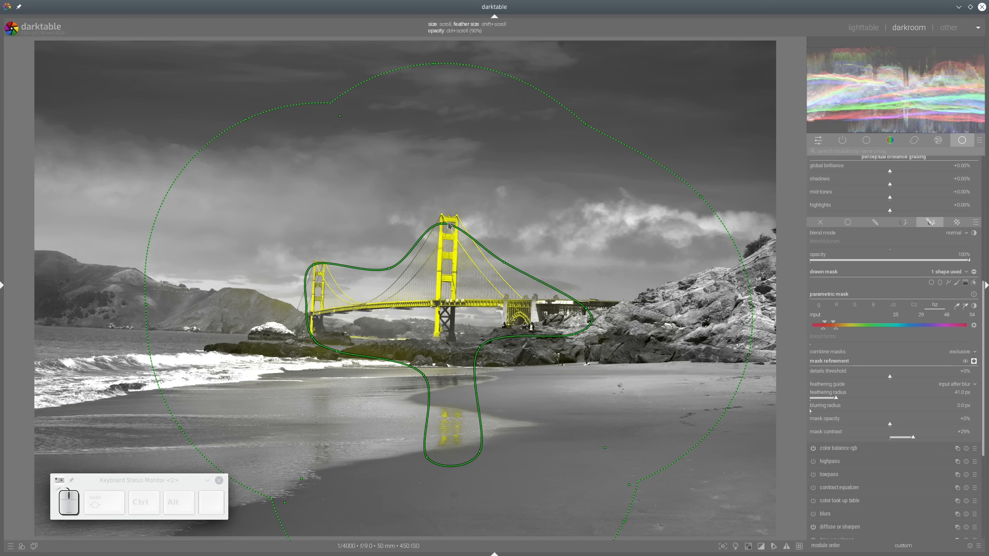
Step: Shrink the path's feather area, raise its top node to the main tower's tip, and set the shape's opacity to 100%
shift+scroll(444, 227, down, 2)
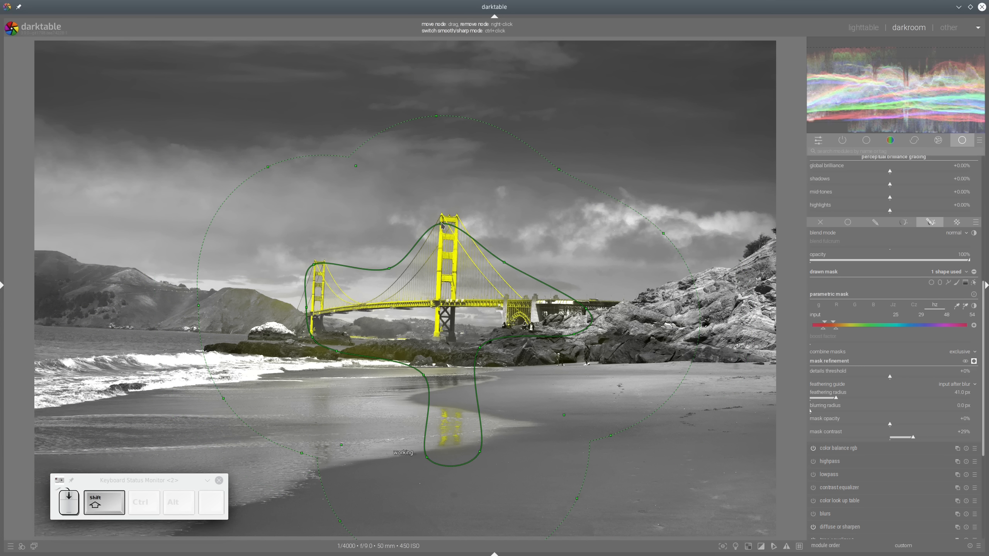
shift+scroll(443, 226, down, 2)
click(443, 227)
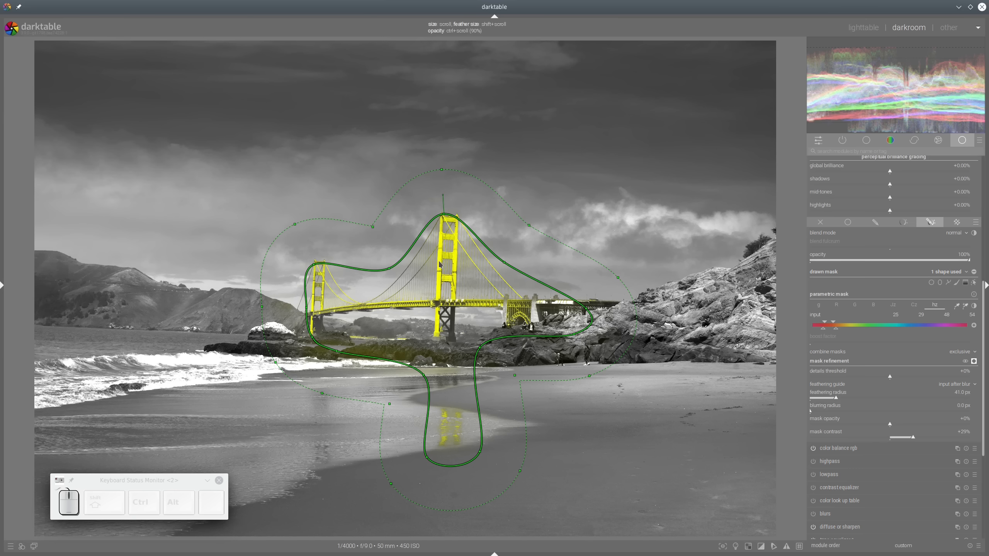
ctrl+scroll(439, 264, up, 2)
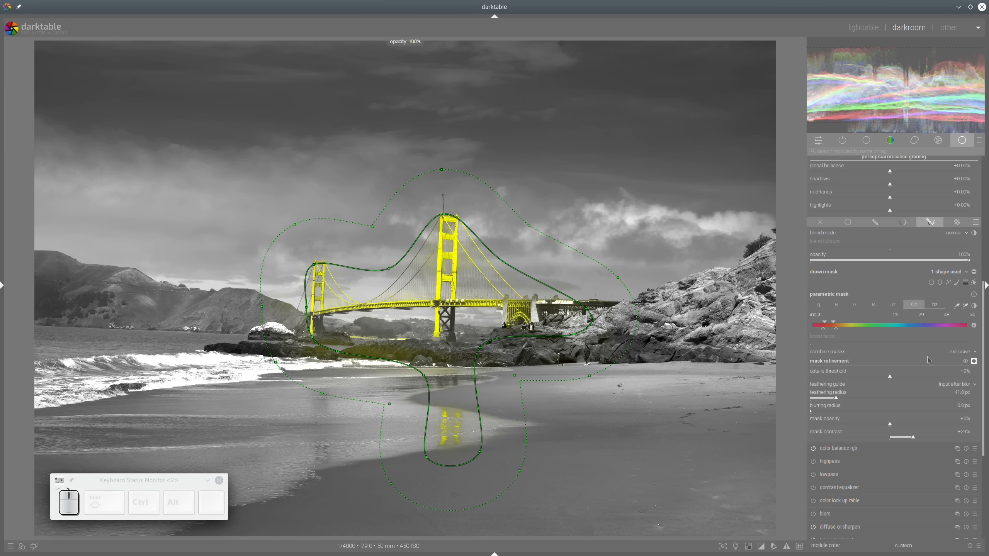
Step: Hide the yellow mask display and the path outline
scroll(931, 365, up, 3)
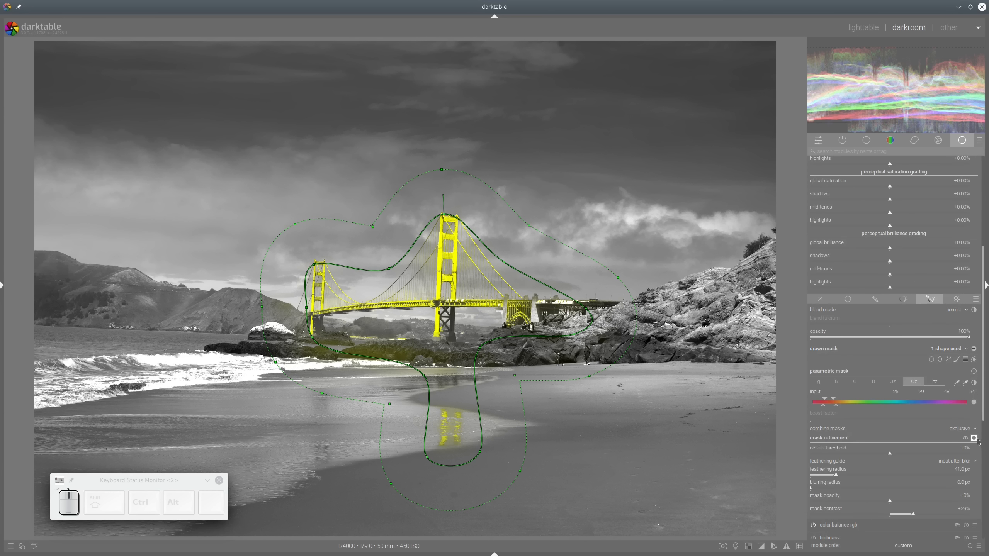
click(975, 438)
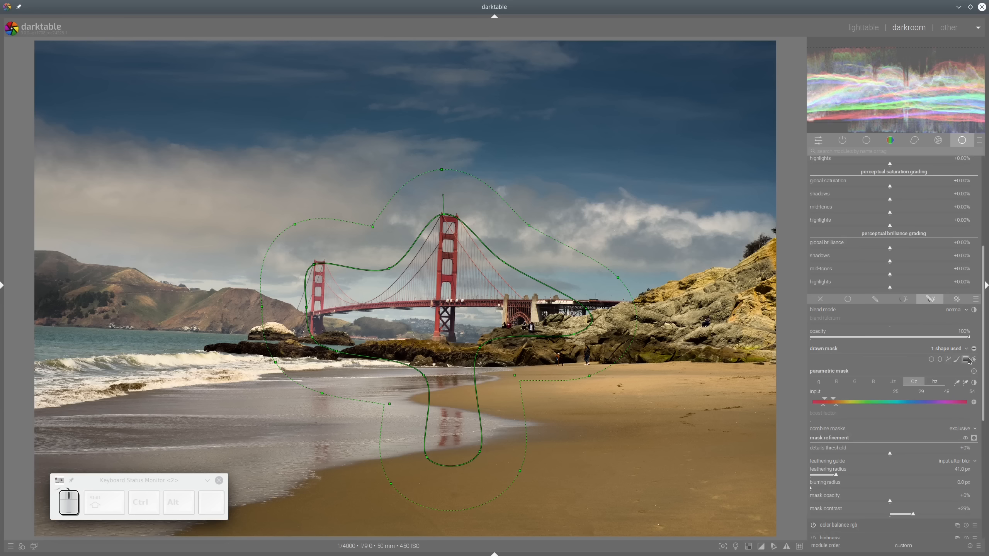
click(975, 361)
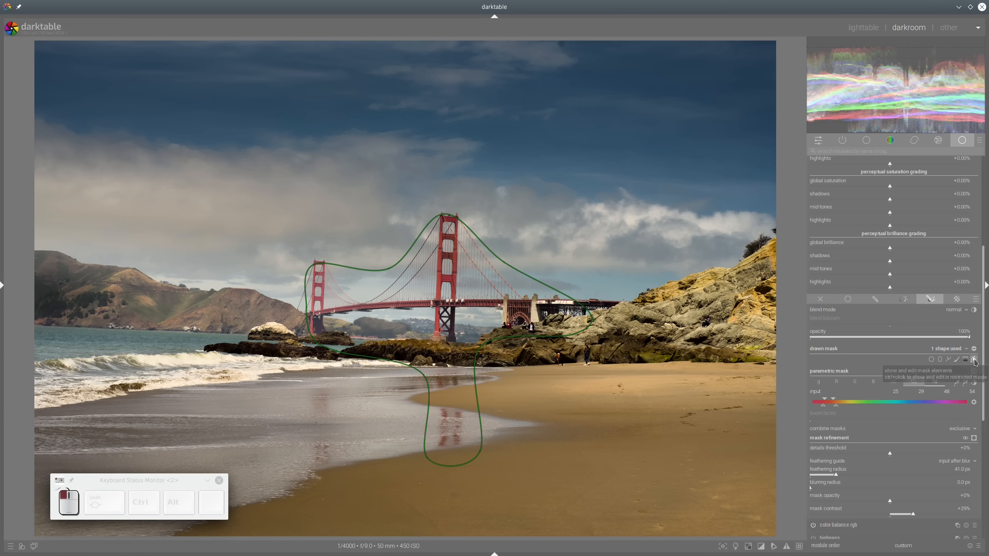
Step: Brighten the masked bridge with perceptual brilliance of about +20.96% for mid-tones and +34.40% for highlights
scroll(919, 339, up, 1)
scroll(919, 338, up, 2)
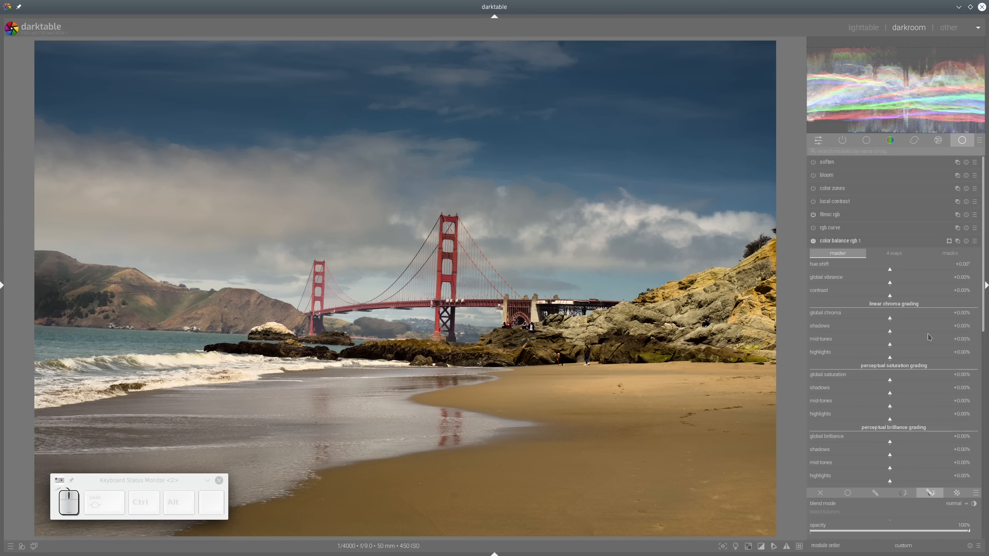
scroll(936, 350, up, 1)
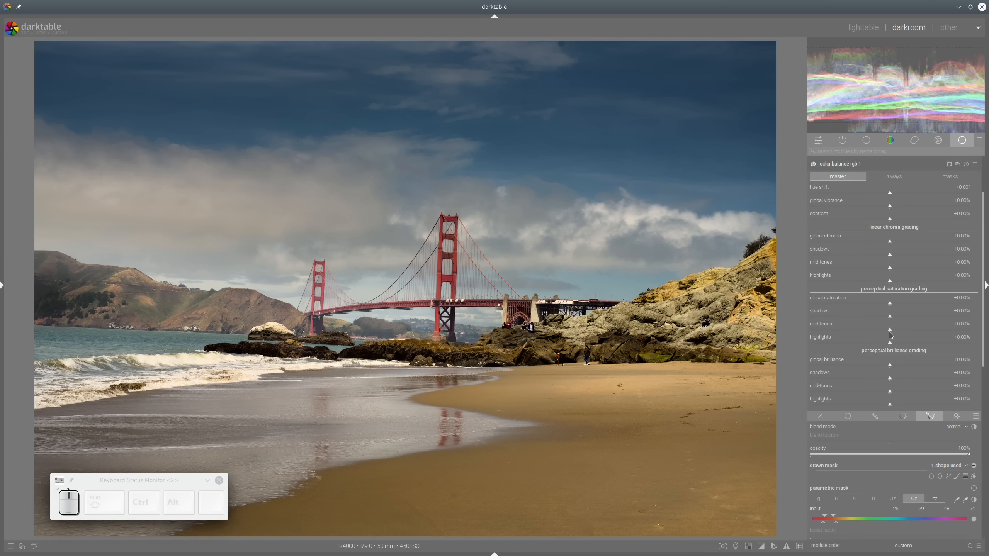
drag(917, 406, 905, 391)
click(911, 391)
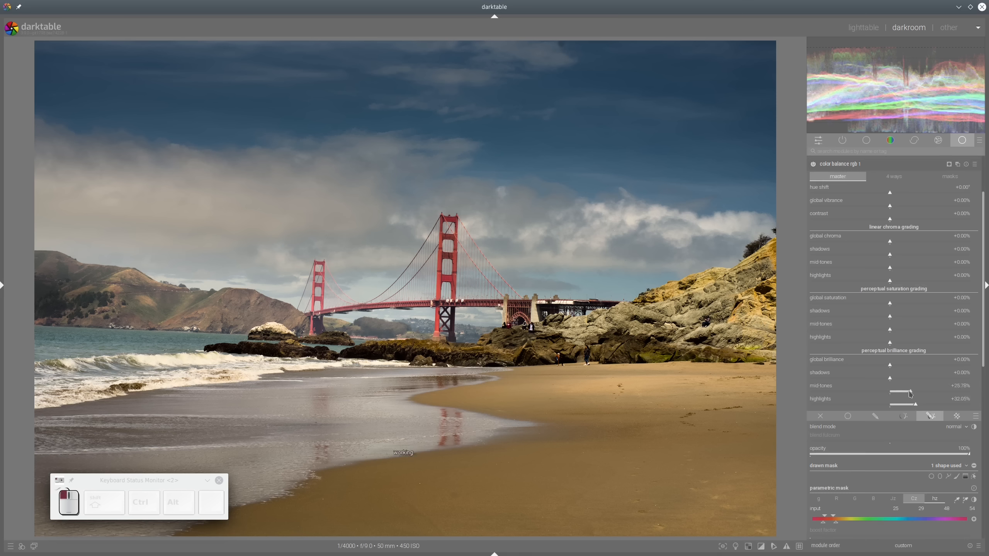
click(925, 405)
click(913, 404)
click(907, 392)
click(919, 406)
Step: Compare the photo with color balance rgb 1 off and on, and check the result in color assessment mode
scroll(856, 273, up, 3)
click(813, 241)
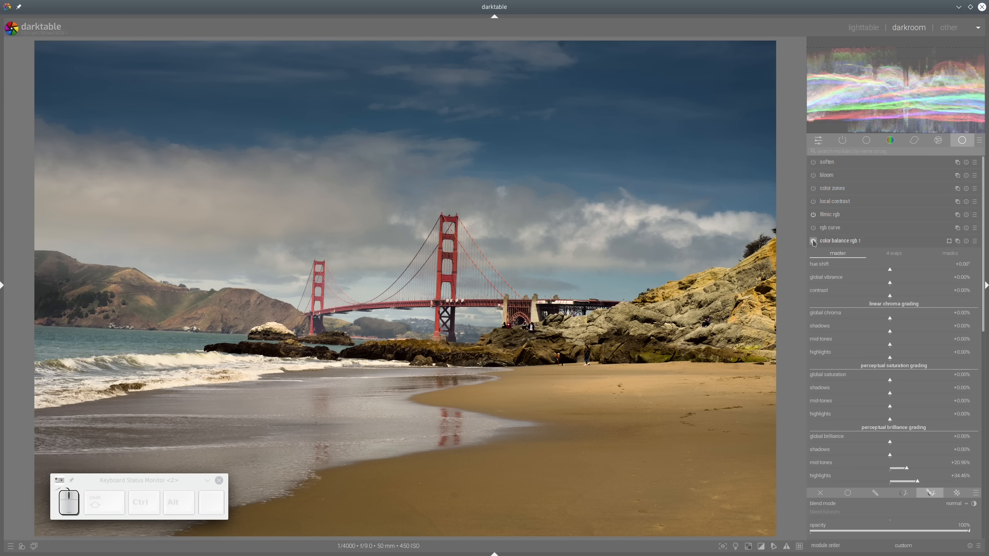
click(813, 242)
click(813, 241)
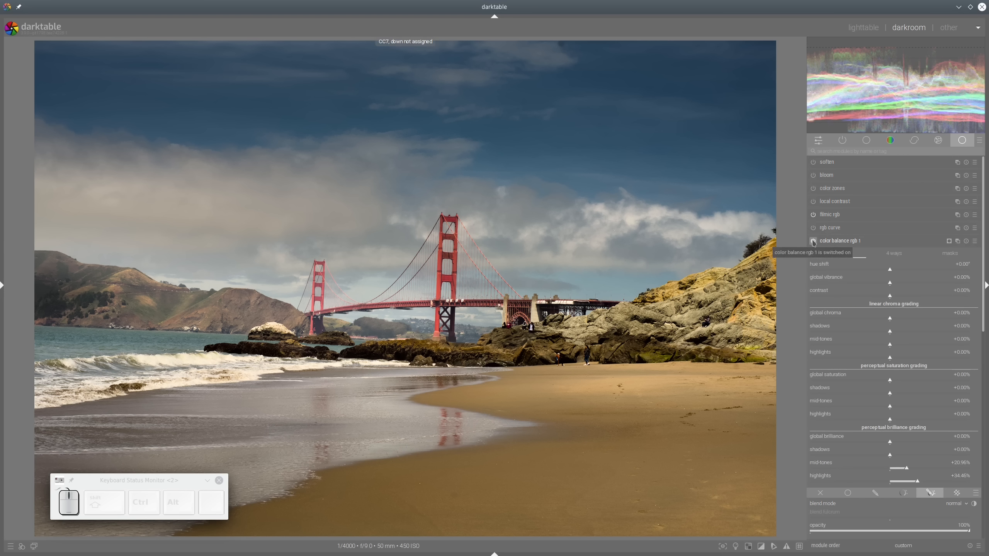
click(813, 241)
click(813, 241)
click(837, 241)
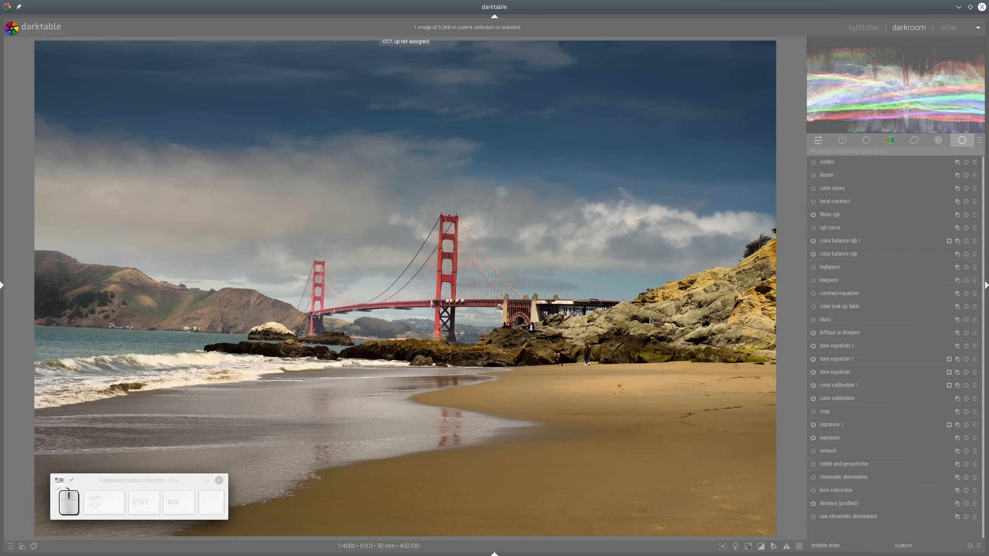
click(735, 546)
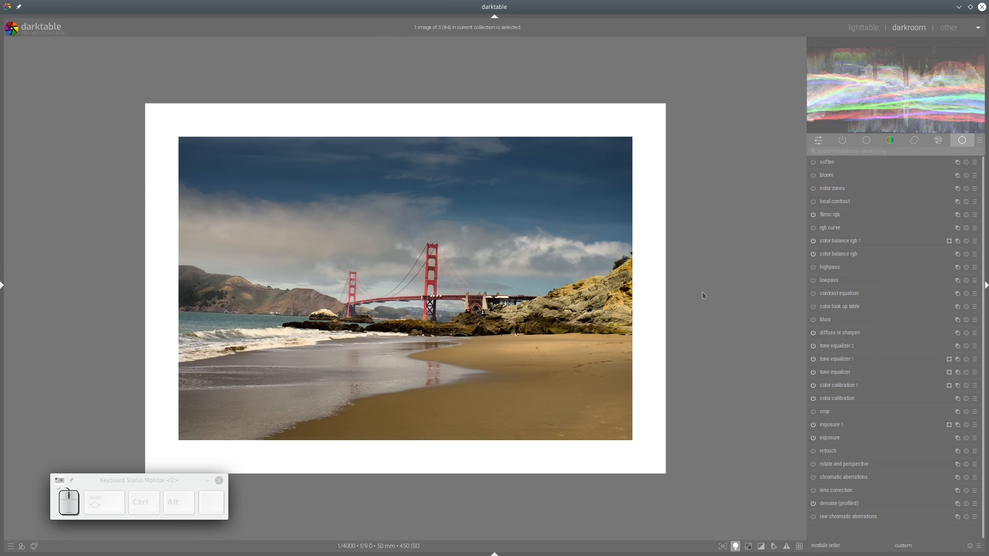
click(735, 547)
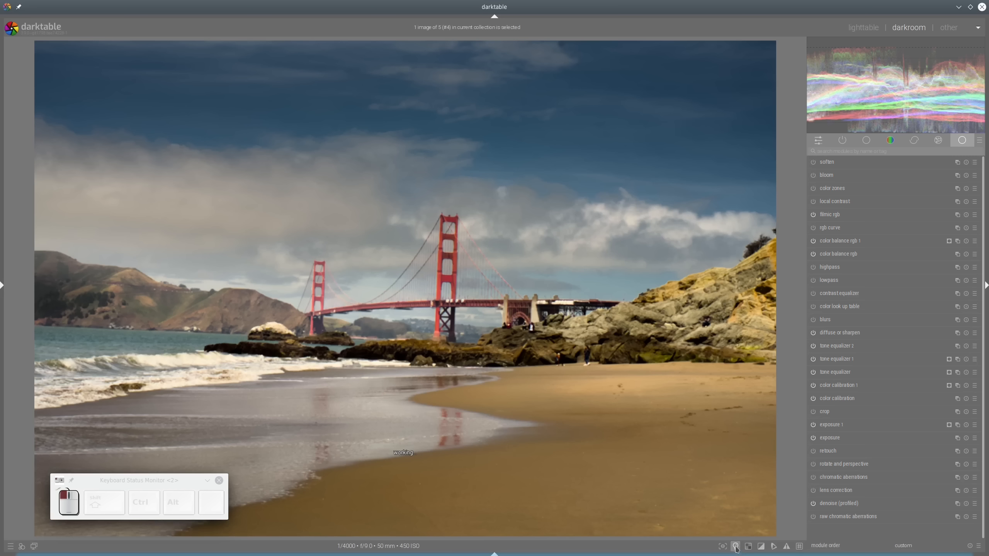
Step: Take a snapshot of the beach photo at history step 7, color calibration
key(ctrl+shift+l)
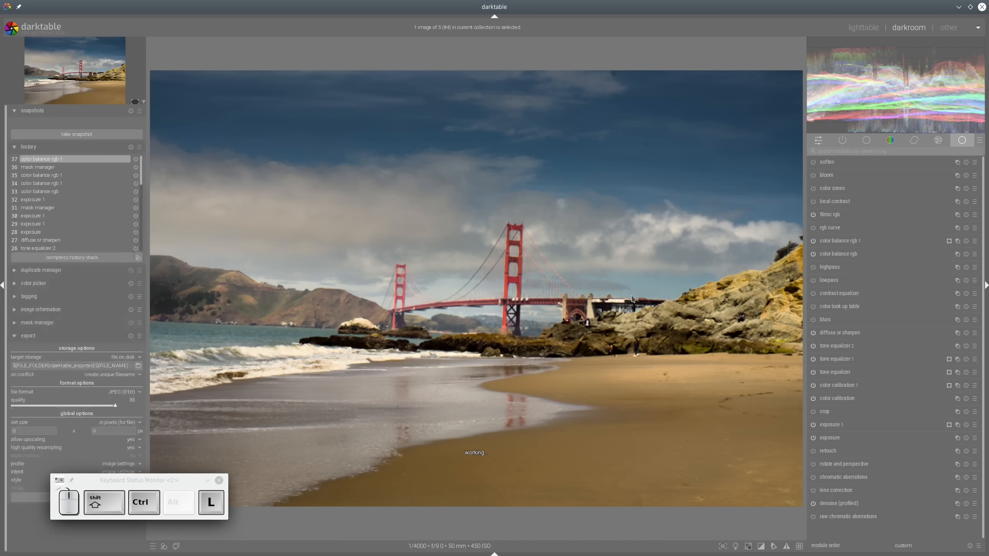
scroll(43, 282, down, 4)
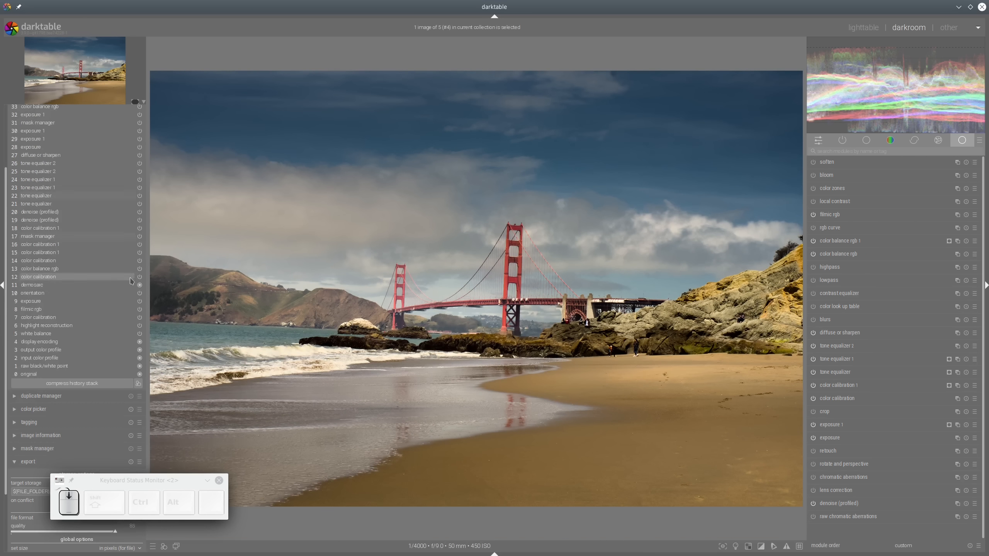
click(43, 319)
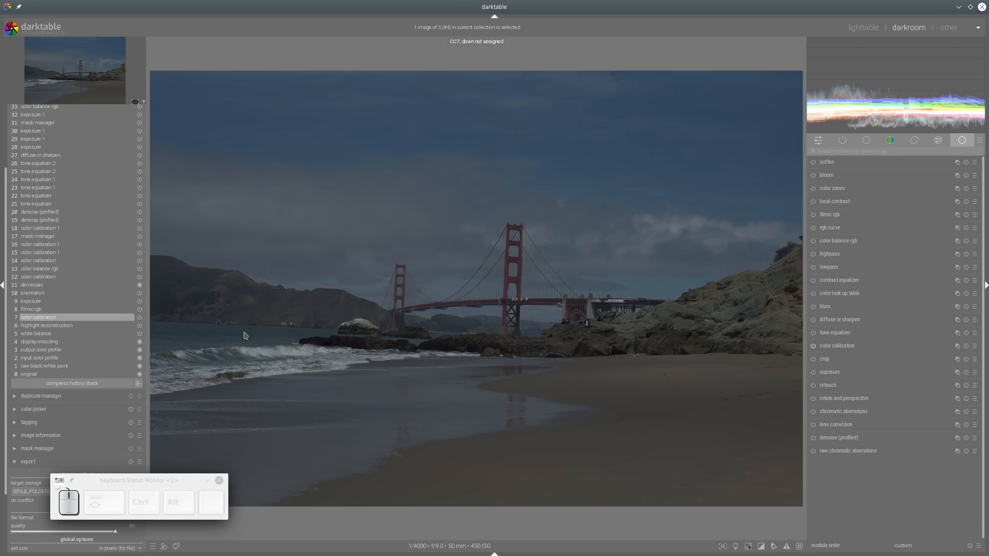
scroll(62, 140, up, 4)
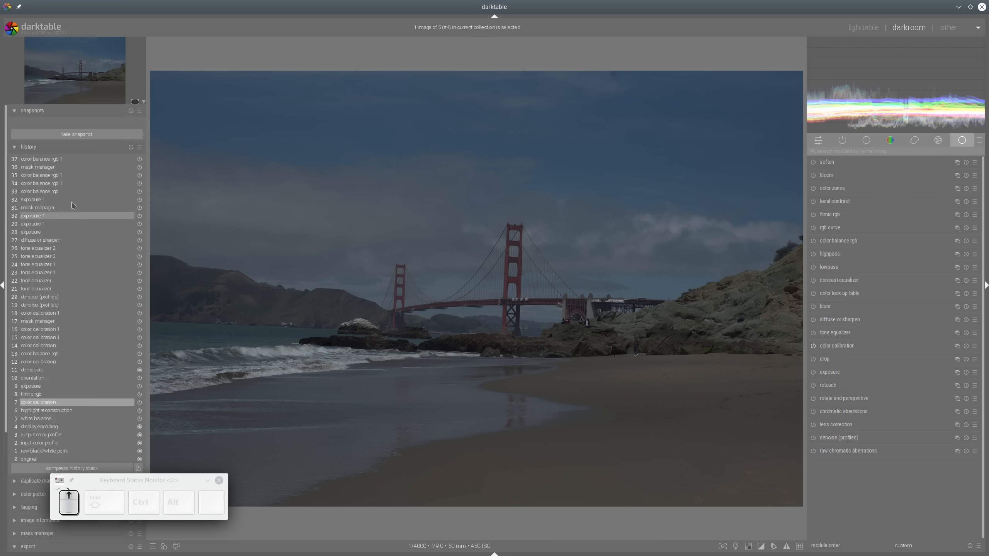
click(67, 134)
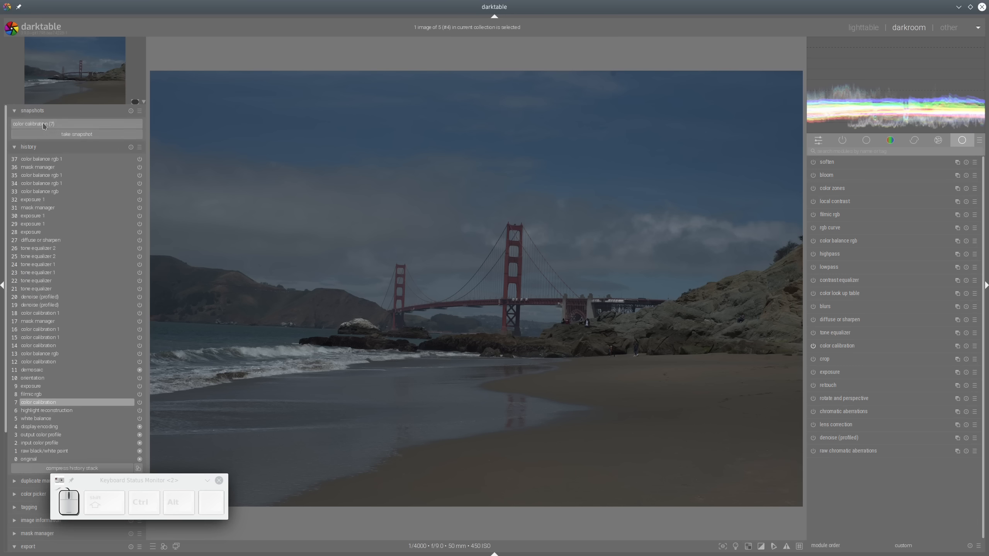
Step: Return to the latest history step, color balance rgb 1, and compare the finished photo with the snapshot across the image
click(58, 159)
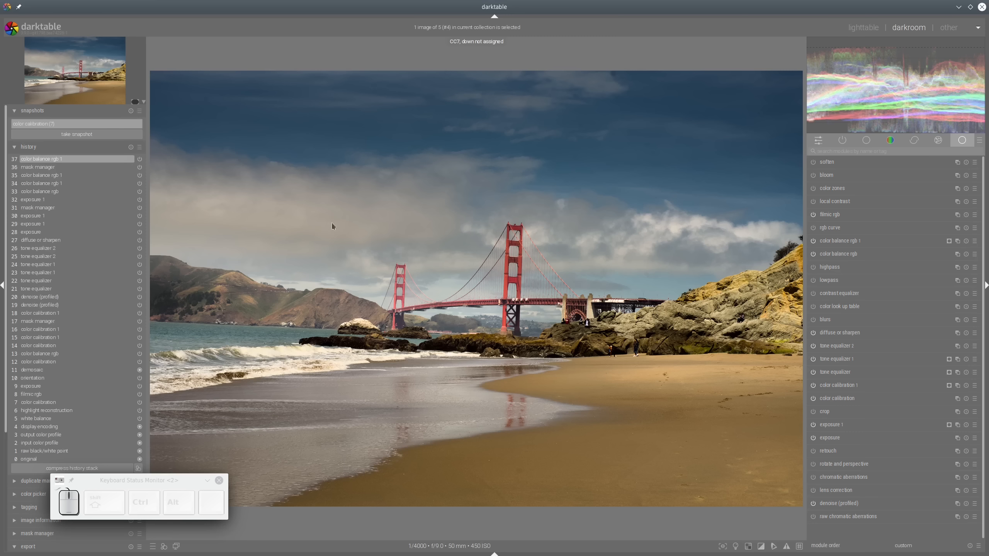
click(71, 128)
drag(188, 215, 127, 294)
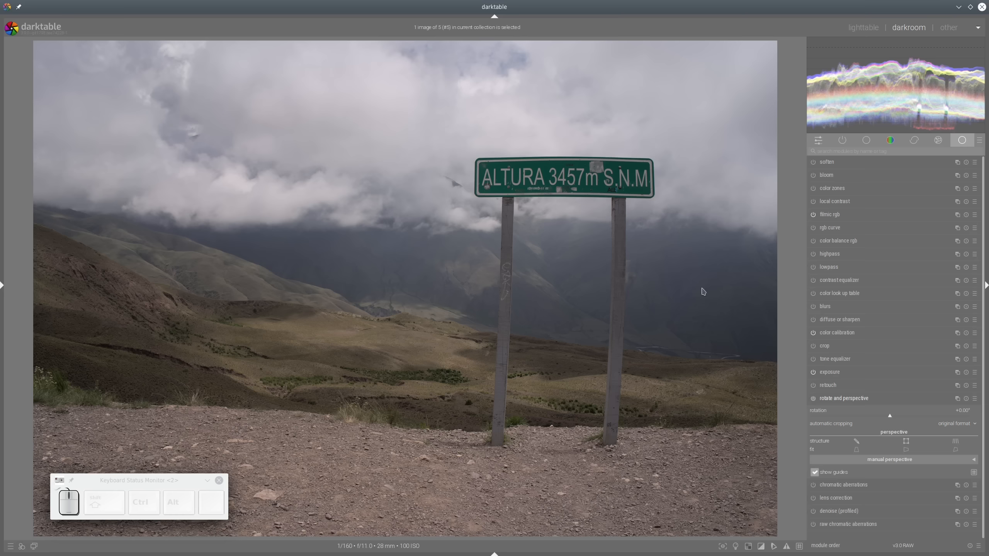
Step: Set the road sign photo's white balance in color calibration by sampling the illuminant from the whole image
click(873, 334)
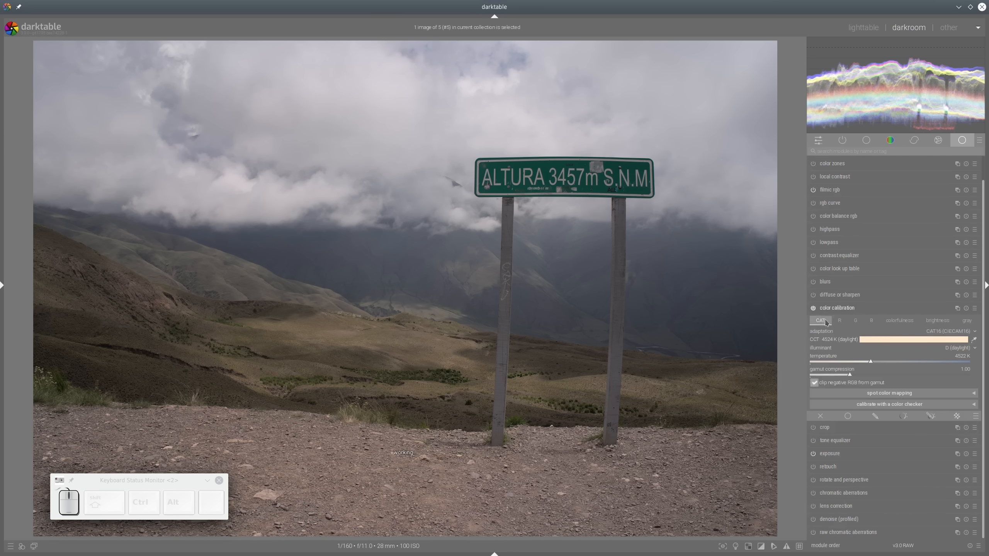
click(974, 339)
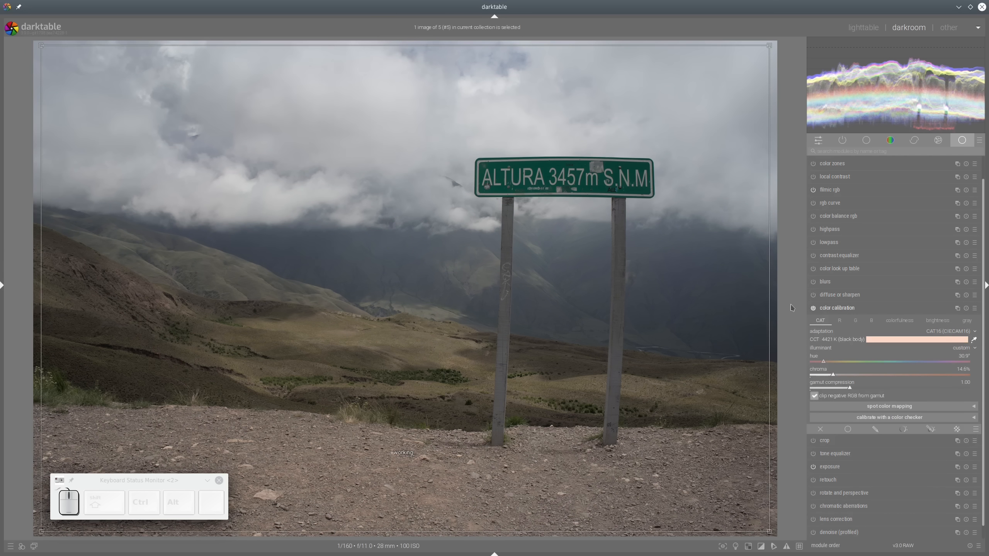
click(839, 309)
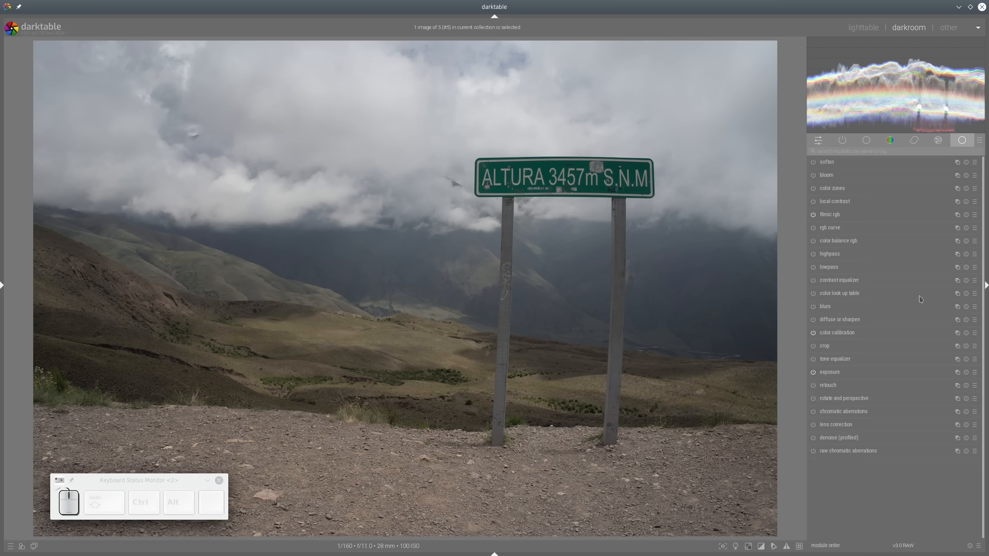
Step: Enable lens correction and denoise (profiled) for the road sign photo, keeping their default settings
click(813, 425)
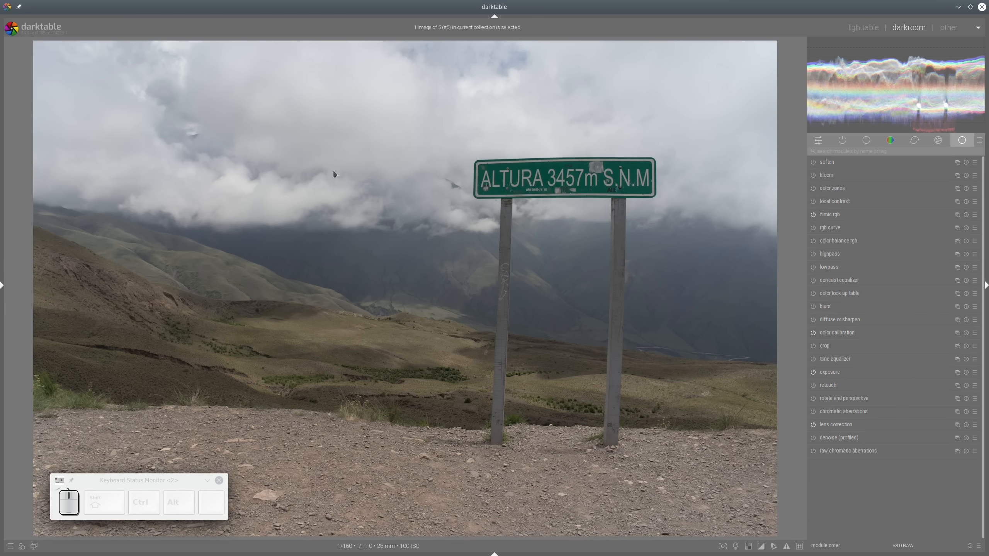
click(813, 438)
click(845, 440)
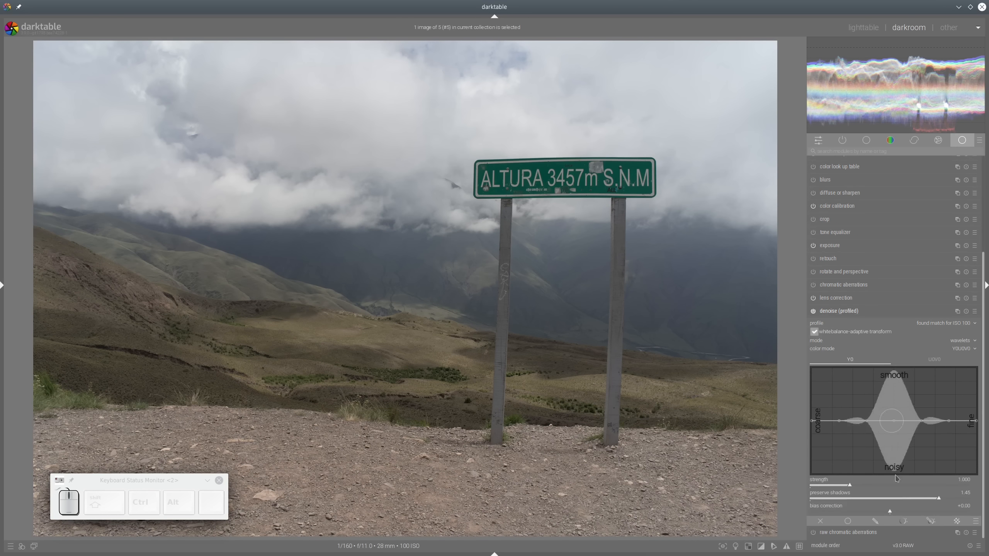
click(841, 311)
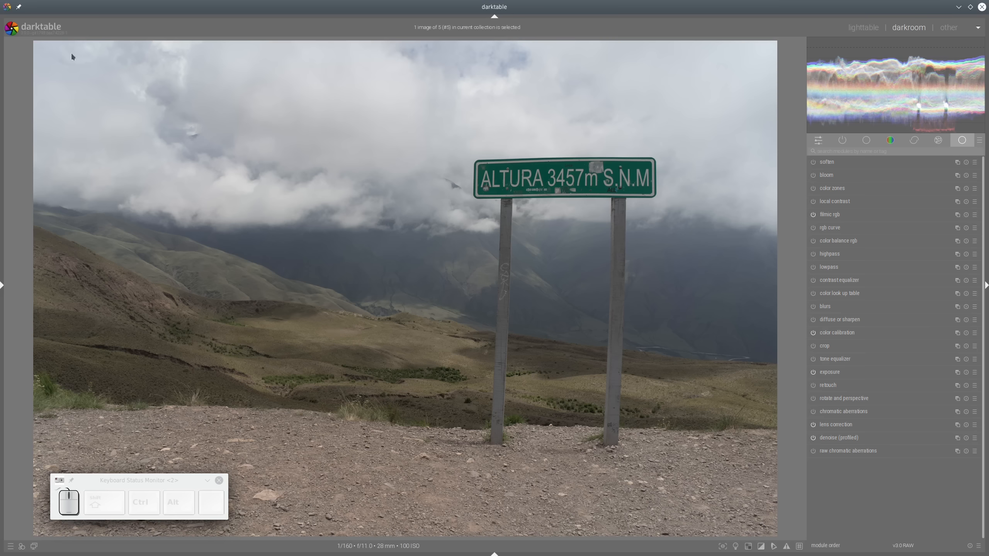
mouse_move(56, 46)
mouse_down()
mouse_move(693, 70)
mouse_move(710, 196)
mouse_move(459, 208)
mouse_move(108, 198)
mouse_move(82, 66)
mouse_up()
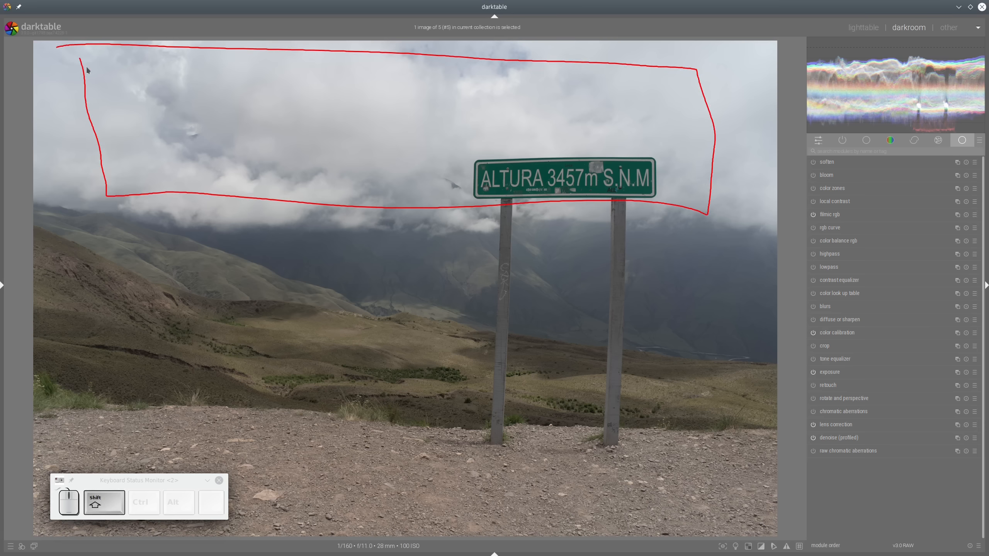
key(Escape)
mouse_move(75, 222)
mouse_down()
mouse_move(548, 226)
mouse_move(740, 238)
mouse_move(765, 316)
mouse_move(723, 415)
mouse_move(707, 418)
mouse_move(318, 392)
mouse_move(111, 393)
mouse_move(61, 379)
mouse_move(73, 230)
mouse_up()
key(Escape)
mouse_move(101, 414)
mouse_down()
mouse_move(366, 431)
mouse_move(438, 202)
mouse_move(730, 185)
mouse_move(719, 443)
mouse_move(775, 511)
mouse_move(64, 502)
mouse_move(132, 426)
mouse_up()
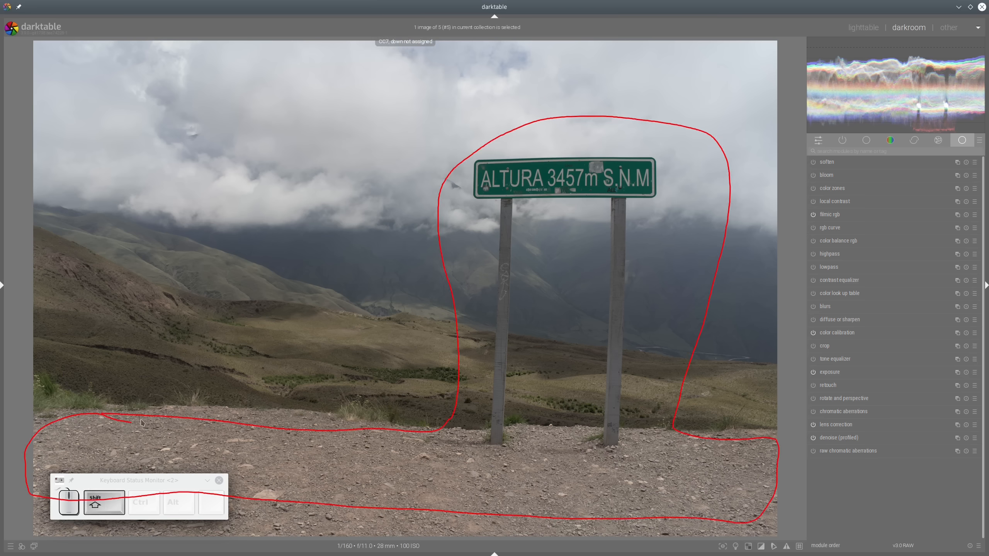
key(shift+F11)
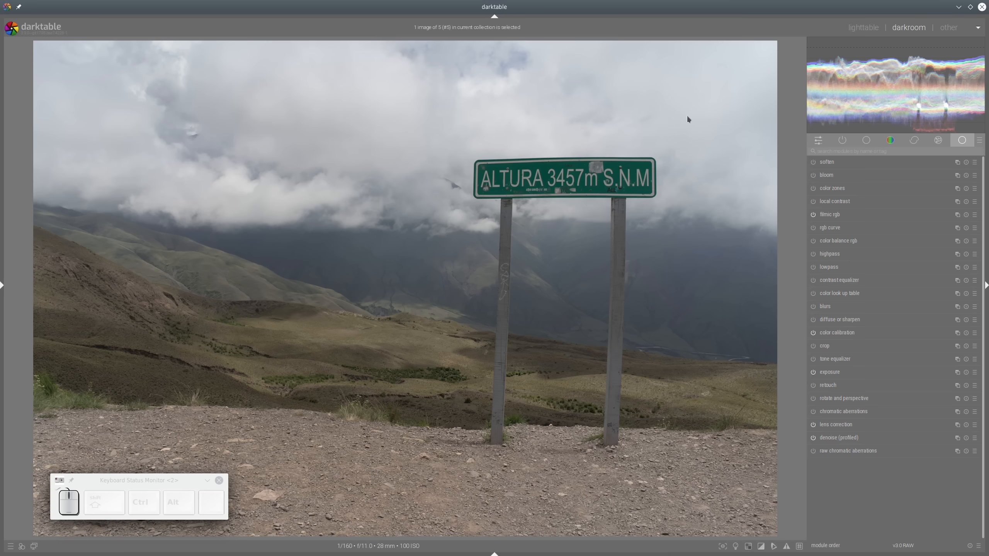
Step: Enable the tone equalizer and automatically adjust its mask exposure compensation
click(813, 359)
click(954, 304)
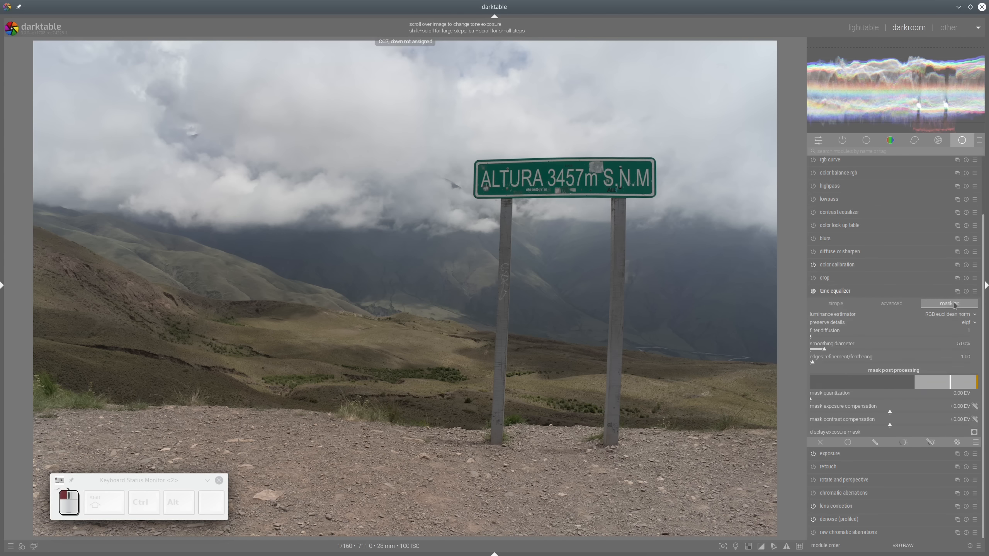
click(975, 407)
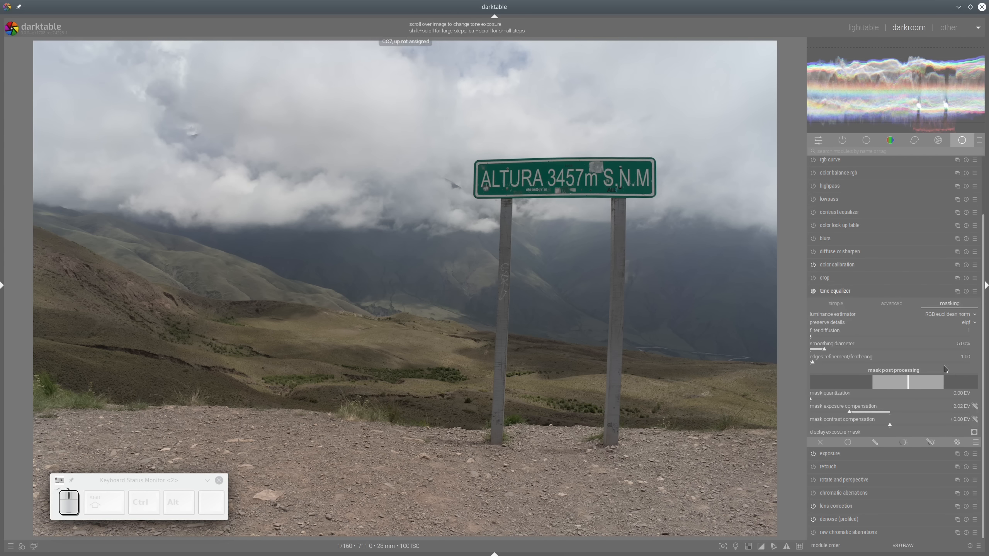
Step: Give the tone equalizer a drawn and parametric mask with a closed path enclosing the cloudy sky down to the sign
click(930, 443)
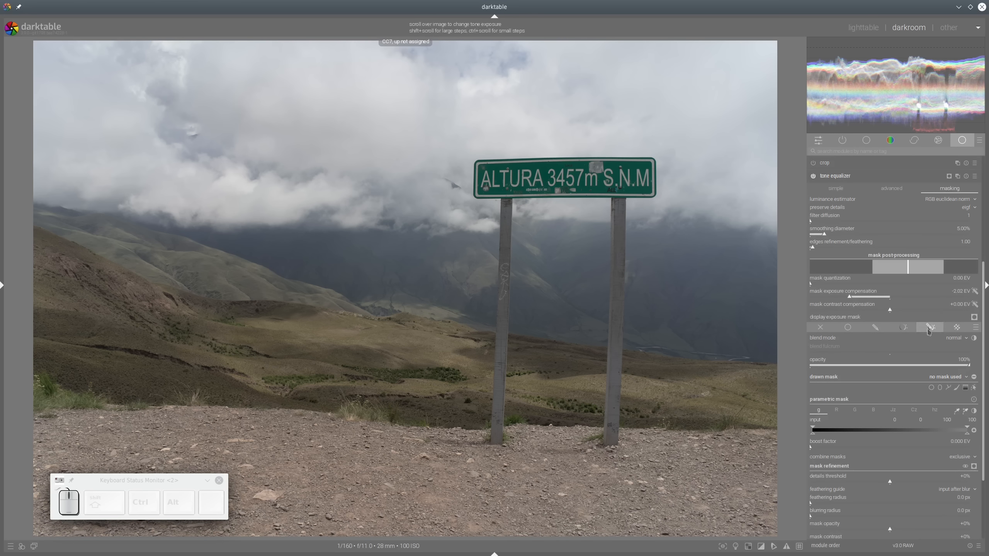
click(931, 328)
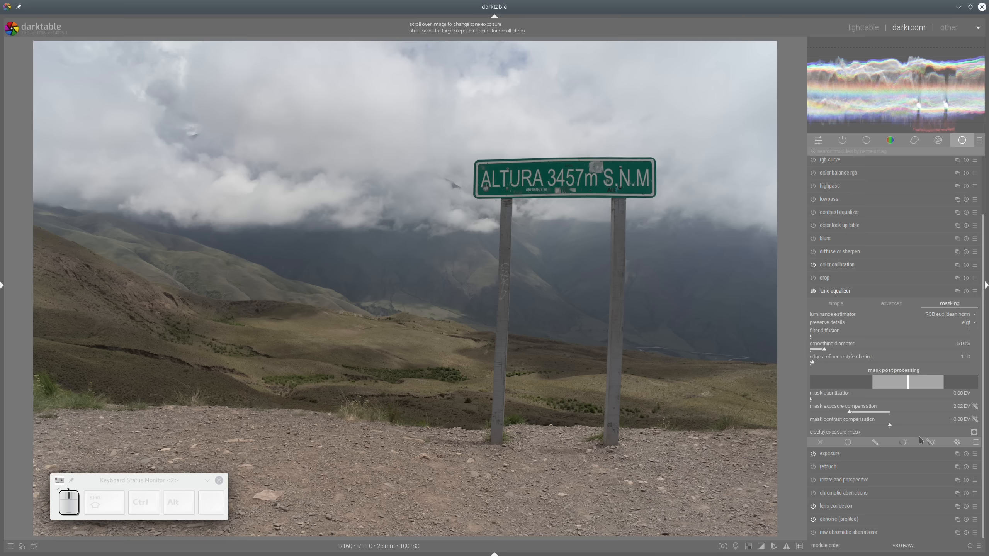
click(930, 443)
click(948, 349)
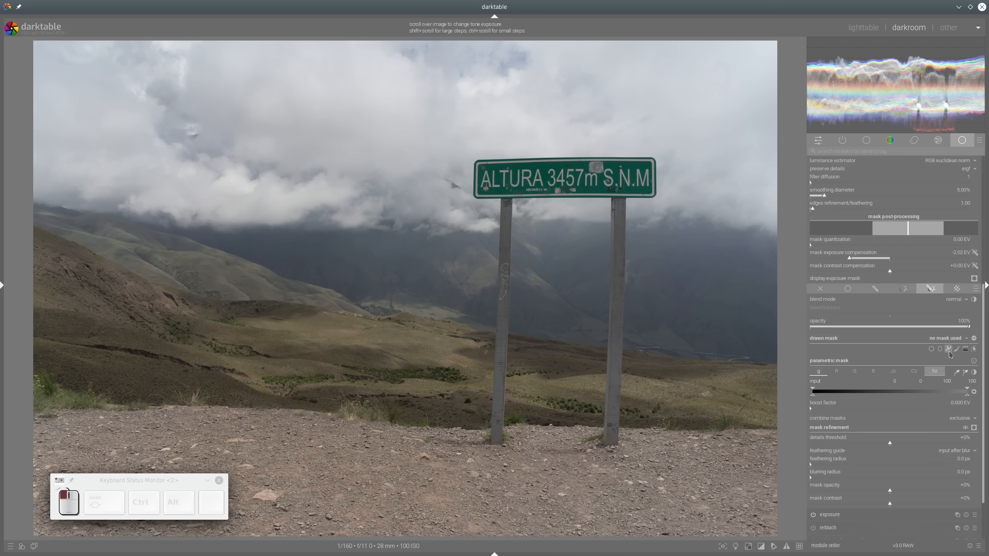
click(25, 35)
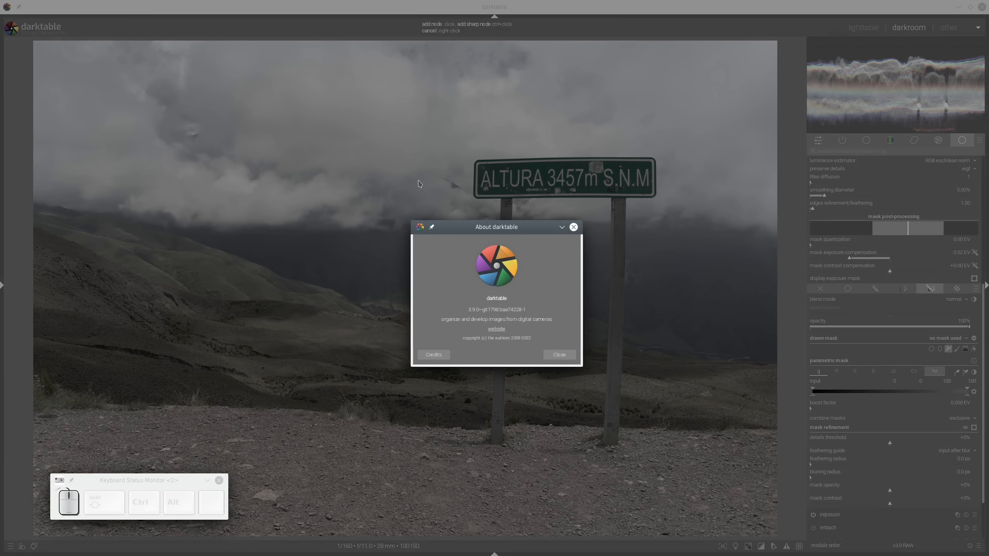
click(559, 355)
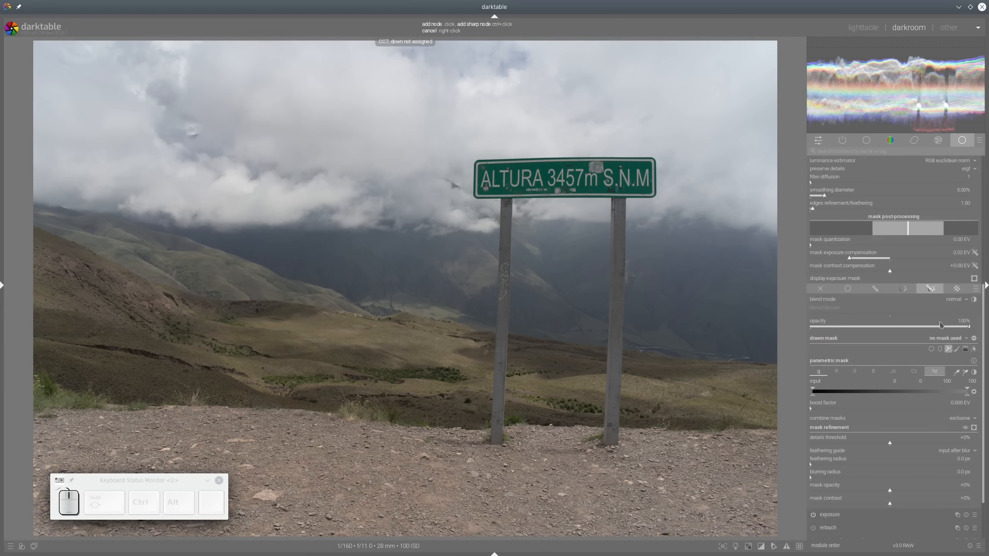
click(22, 42)
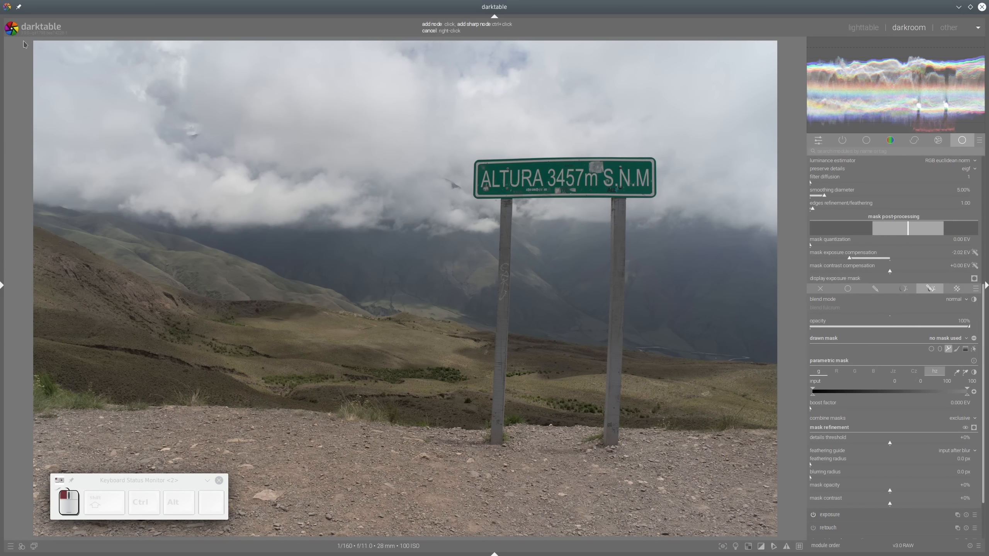
click(783, 48)
click(751, 210)
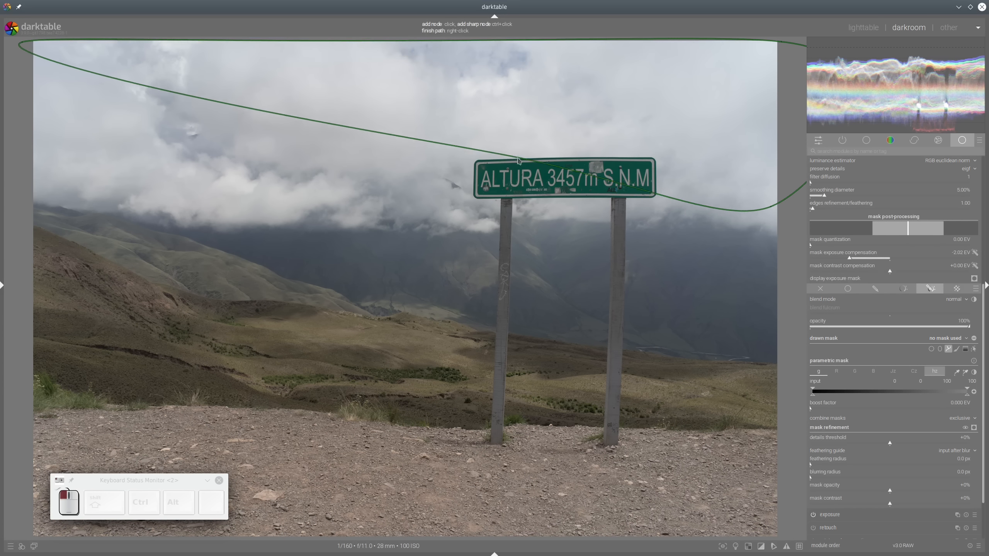
click(254, 192)
click(19, 166)
right_click(126, 141)
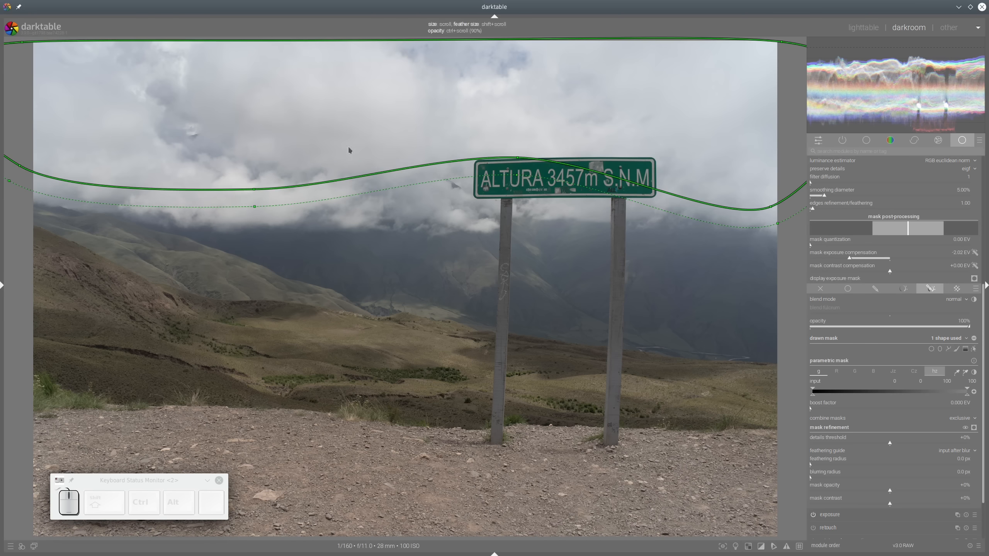
Step: Widen the sky path's feather area down over the hills and level its lower edge through the middle of the sign
drag(254, 189, 256, 201)
drag(517, 158, 518, 198)
scroll(519, 200, up, 3)
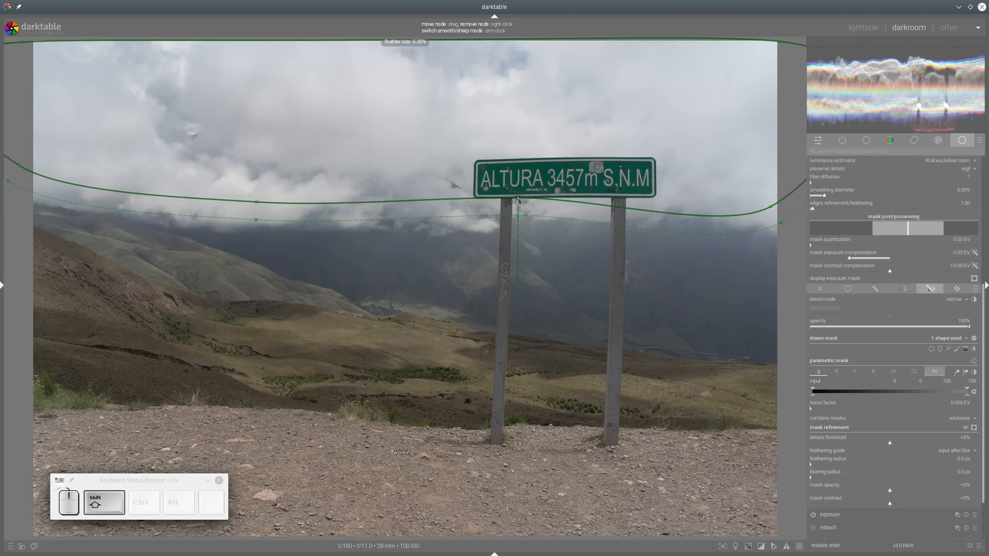
scroll(518, 199, up, 3)
drag(518, 200, 521, 176)
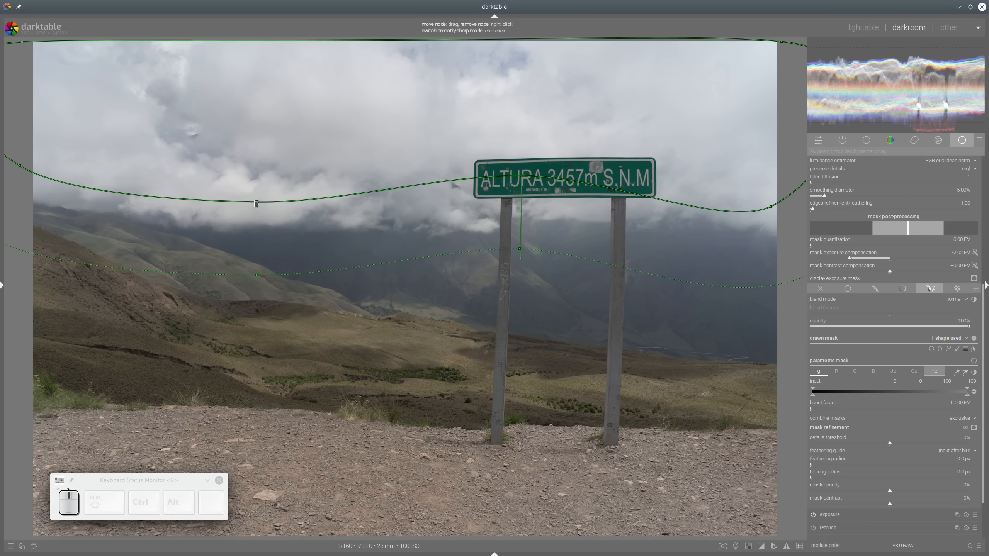
drag(256, 202, 257, 183)
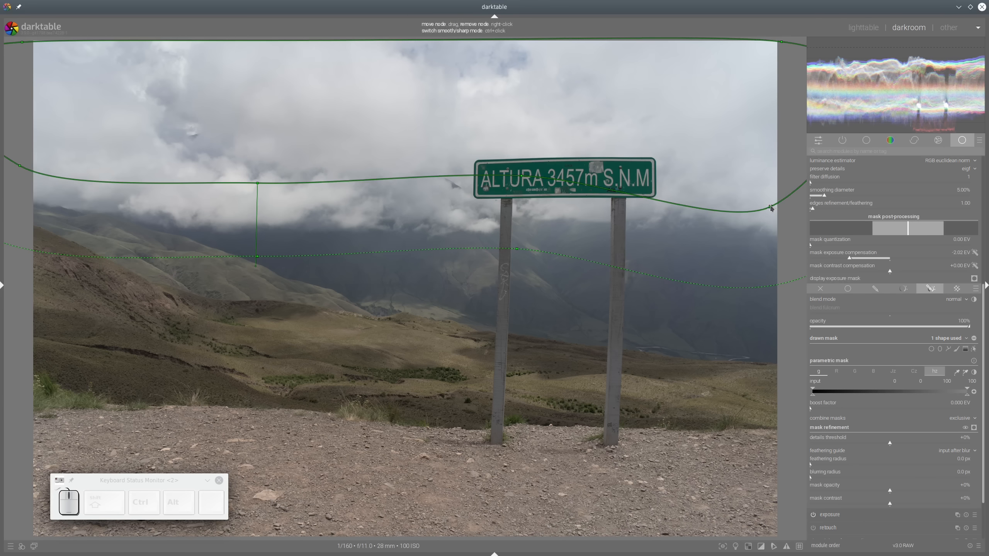
drag(771, 208, 782, 178)
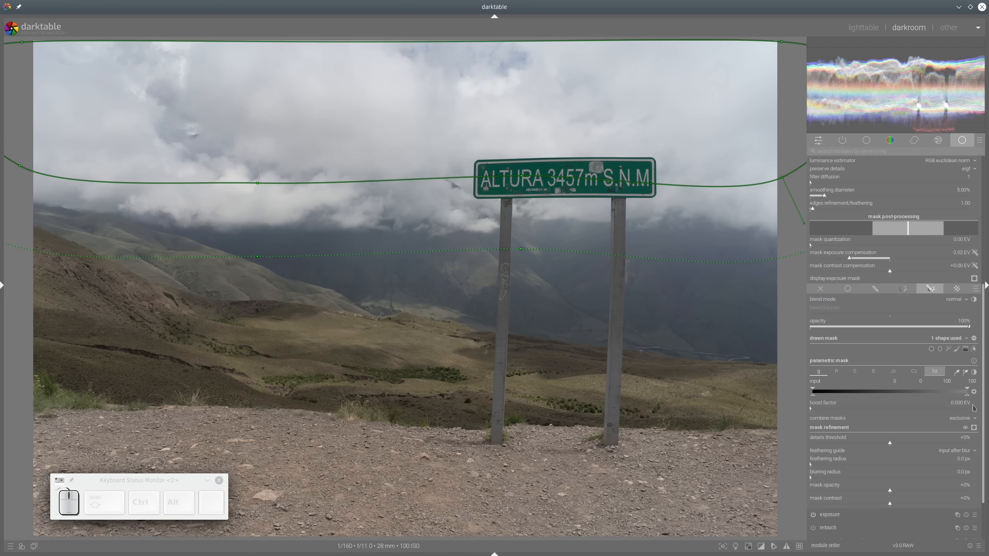
Step: Set the mask's feathering radius to about 65.1 px and raise the path at the sign and right edge while checking the mask display
click(974, 429)
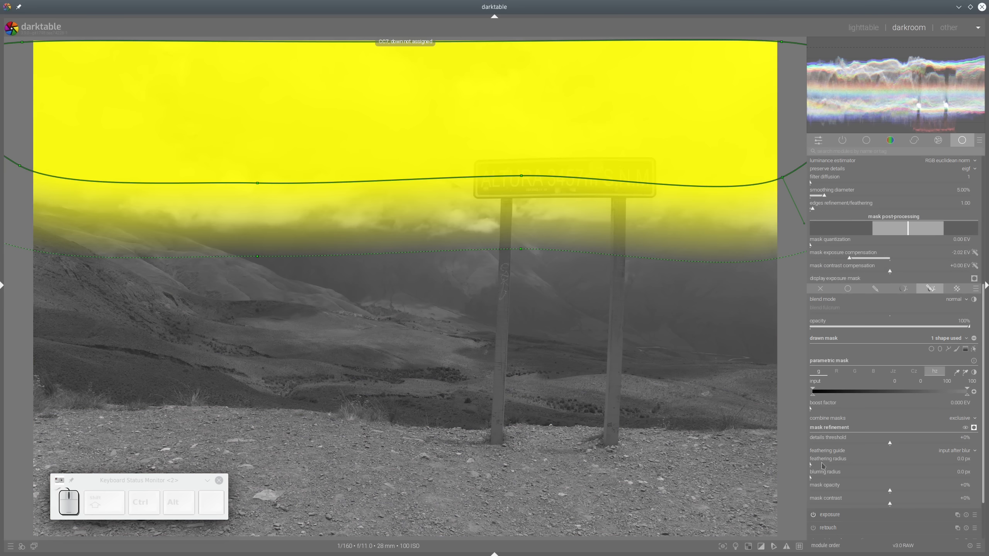
click(852, 465)
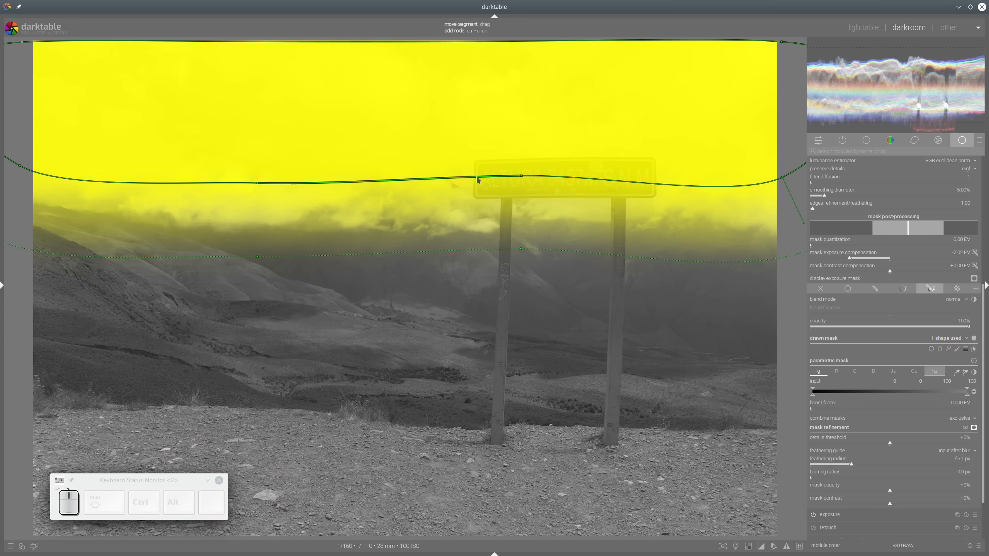
drag(521, 175, 522, 156)
drag(781, 181, 784, 165)
drag(521, 158, 521, 166)
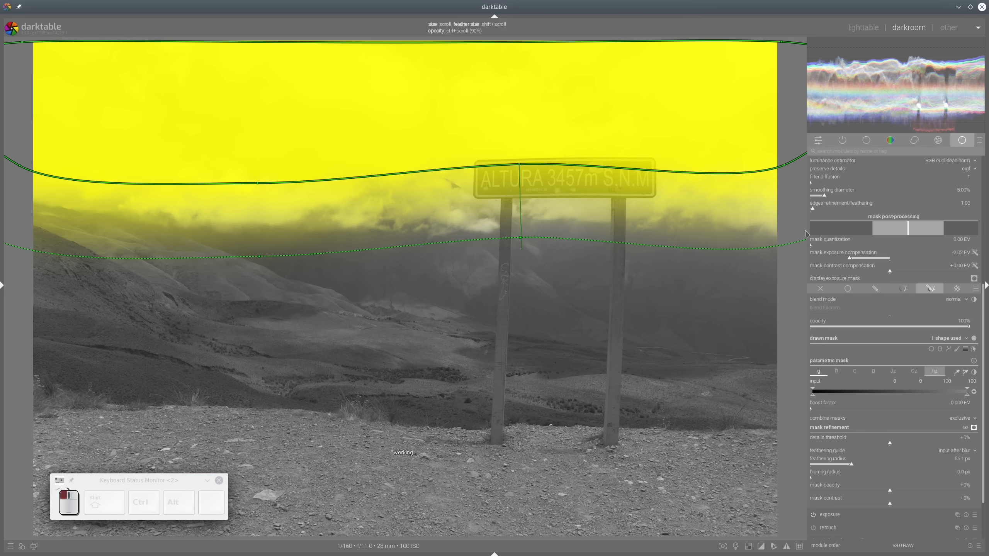
click(974, 428)
Step: Hide the mask and path overlays and darken the sky's bright tones by lowering the tone equalizer curve around -1 EV
scroll(934, 308, up, 3)
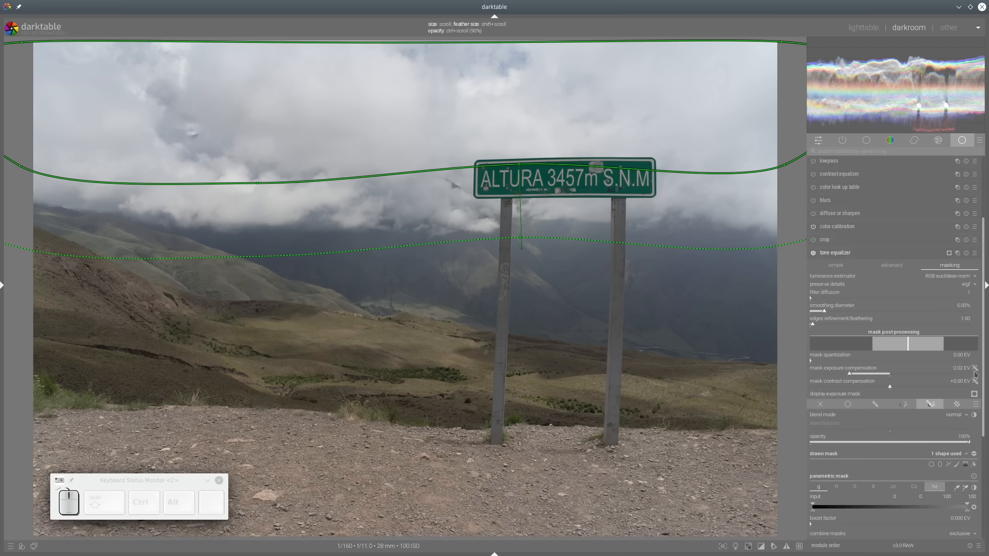
scroll(976, 370, down, 1)
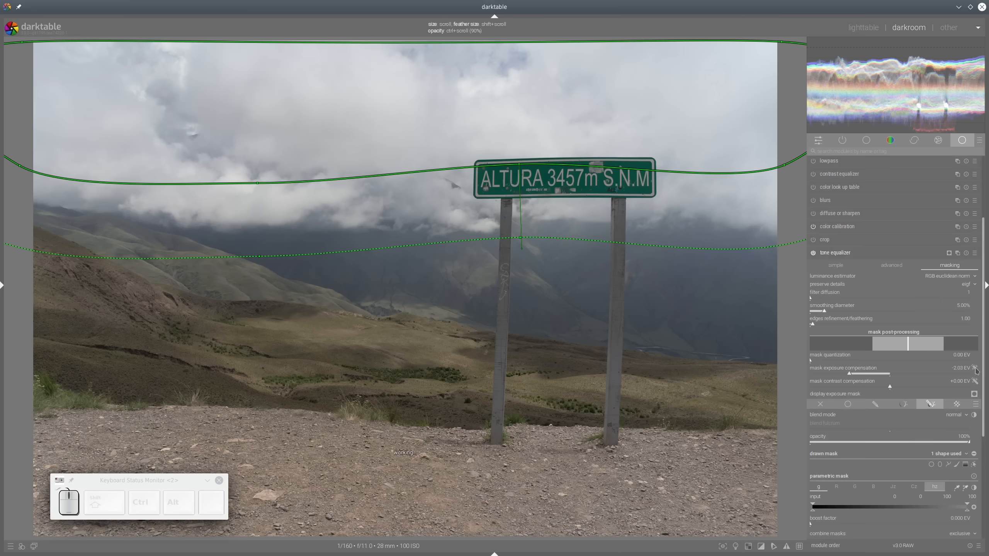
click(892, 267)
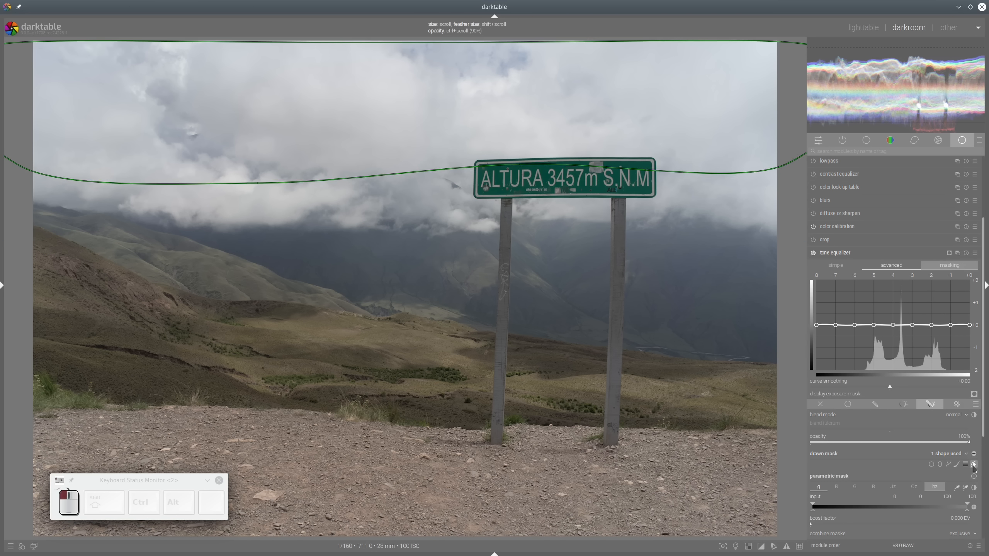
scroll(957, 321, down, 3)
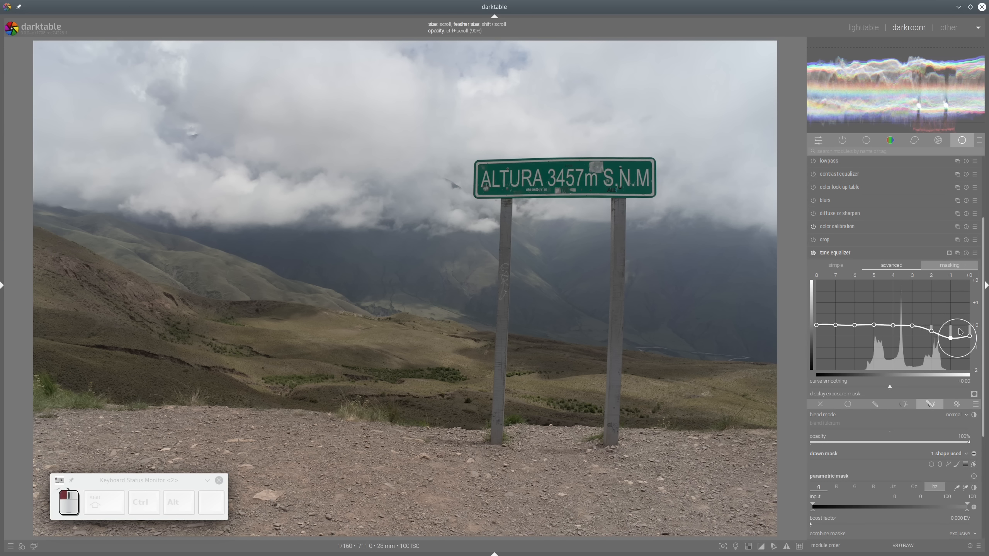
mouse_move(955, 314)
mouse_down()
mouse_move(909, 306)
mouse_move(949, 307)
mouse_up()
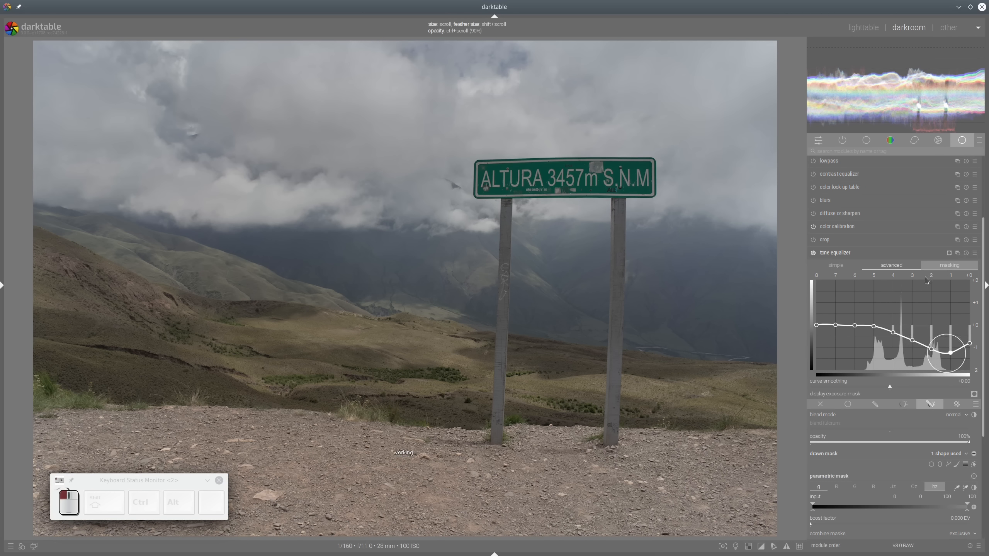
click(938, 253)
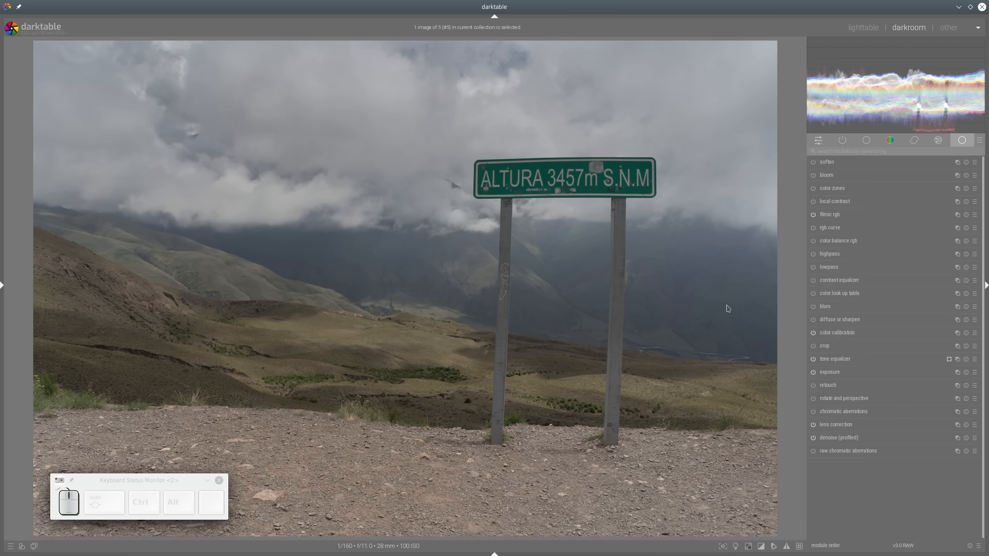
Step: In color balance rgb, set the perceptual brilliance of highlights to +33.98% and of shadows to -10.84%
click(830, 241)
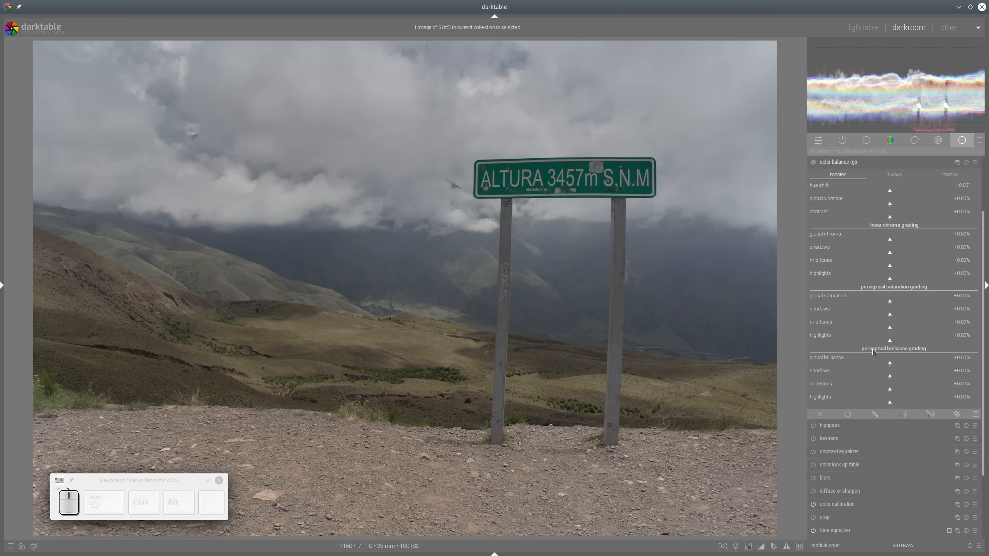
drag(926, 404, 921, 403)
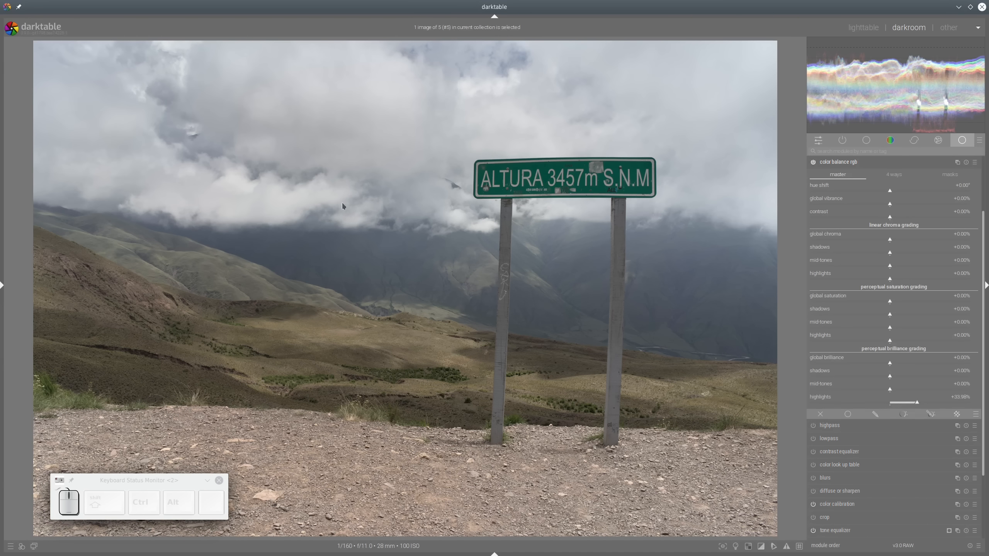
click(879, 378)
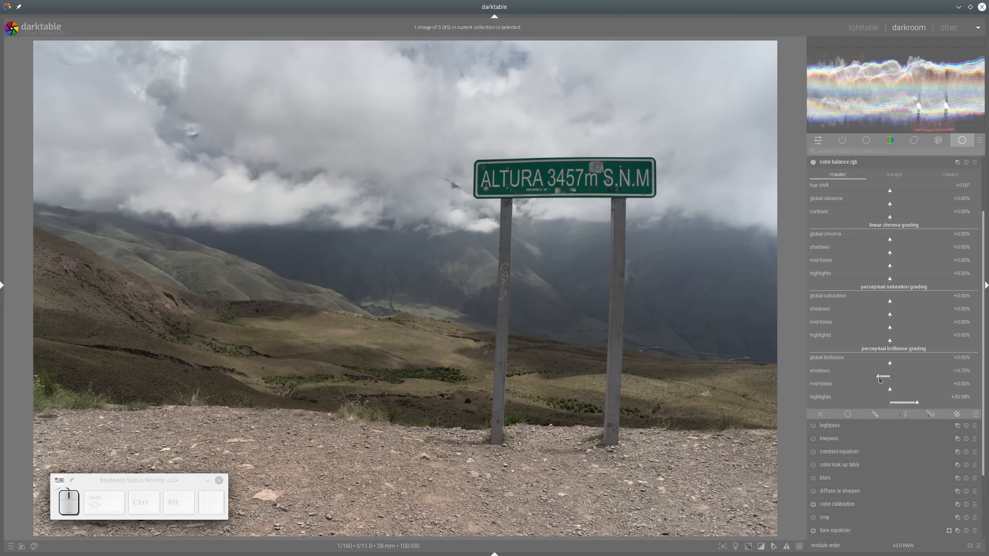
click(883, 378)
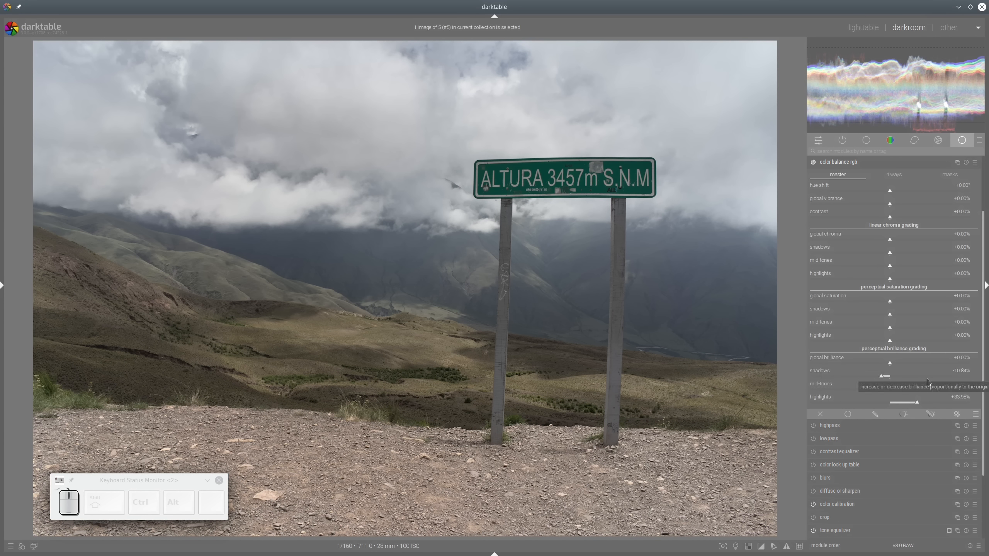
Step: Set perceptual saturation to +71.08% for shadows and +37.35% for mid-tones, global vibrance to +27.11%, and linear chroma of shadows to +30.12%
click(947, 316)
click(920, 327)
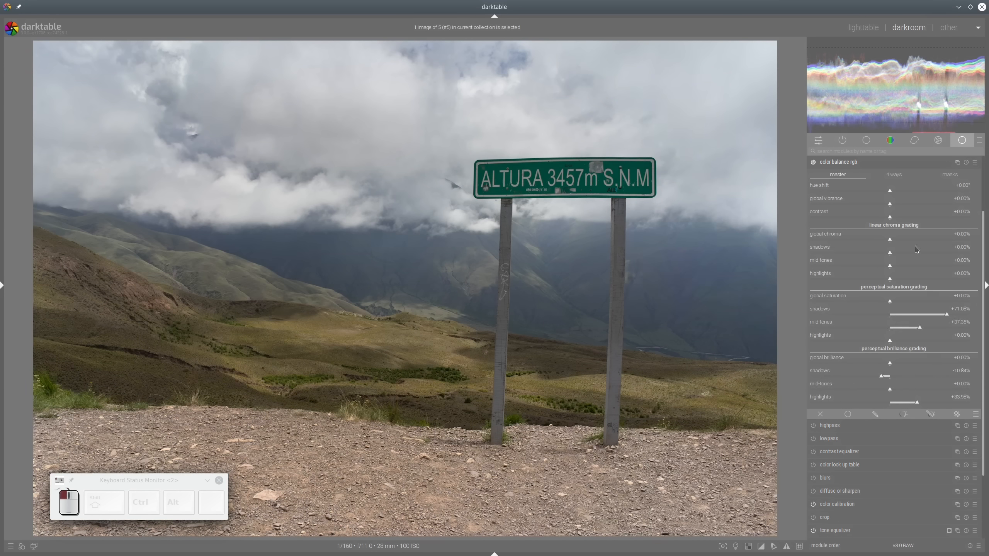
click(933, 206)
click(923, 254)
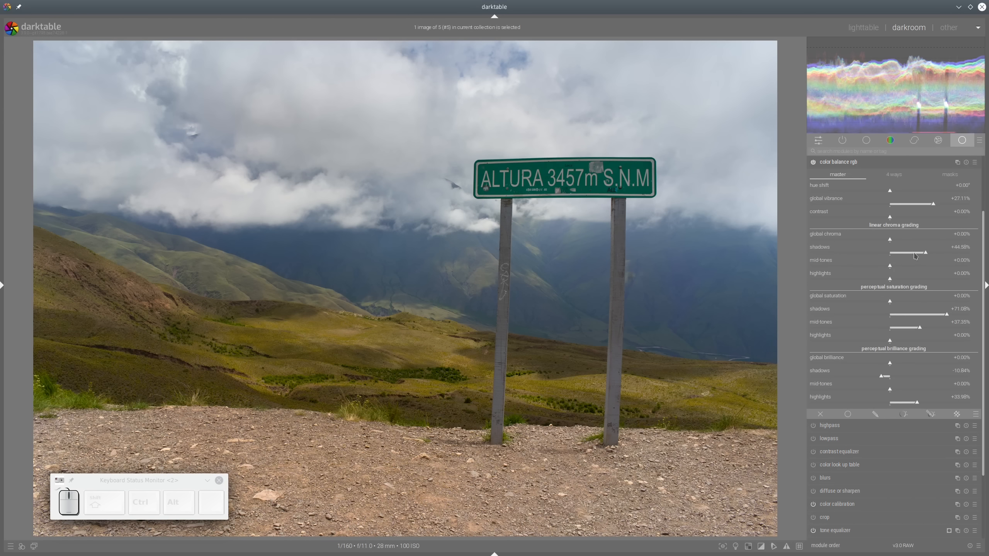
click(915, 254)
drag(877, 344, 887, 344)
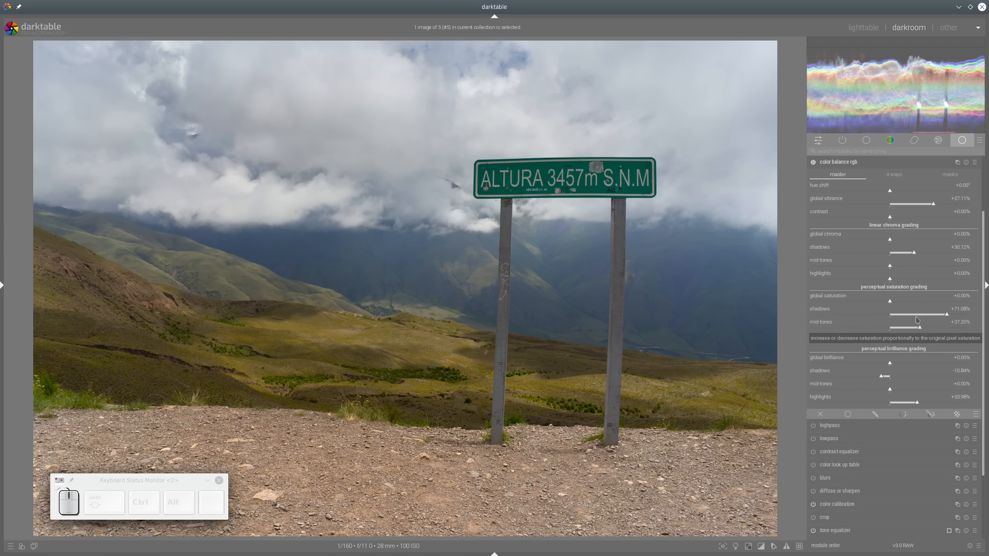
click(819, 164)
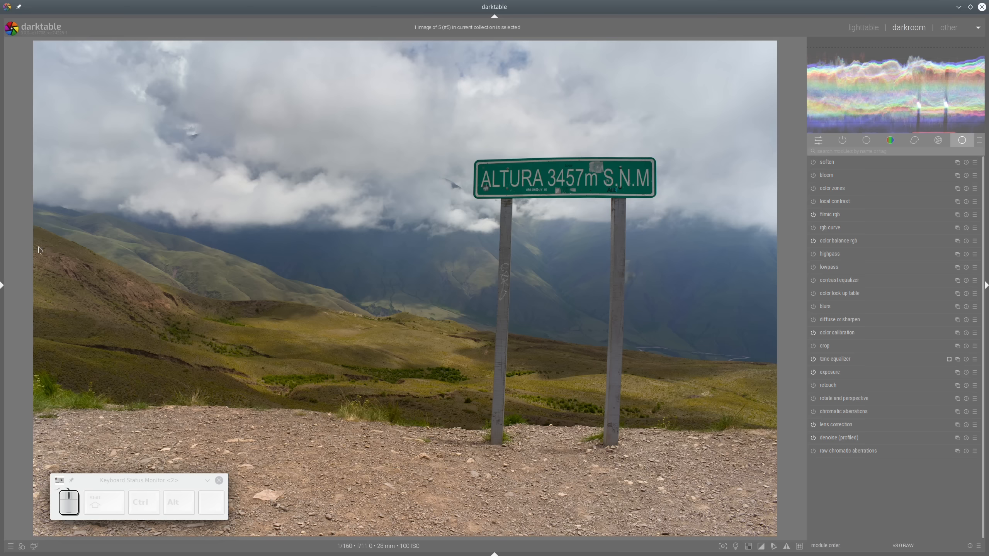
mouse_move(43, 232)
mouse_down()
mouse_move(508, 253)
mouse_move(747, 340)
mouse_move(192, 386)
mouse_move(36, 244)
mouse_up()
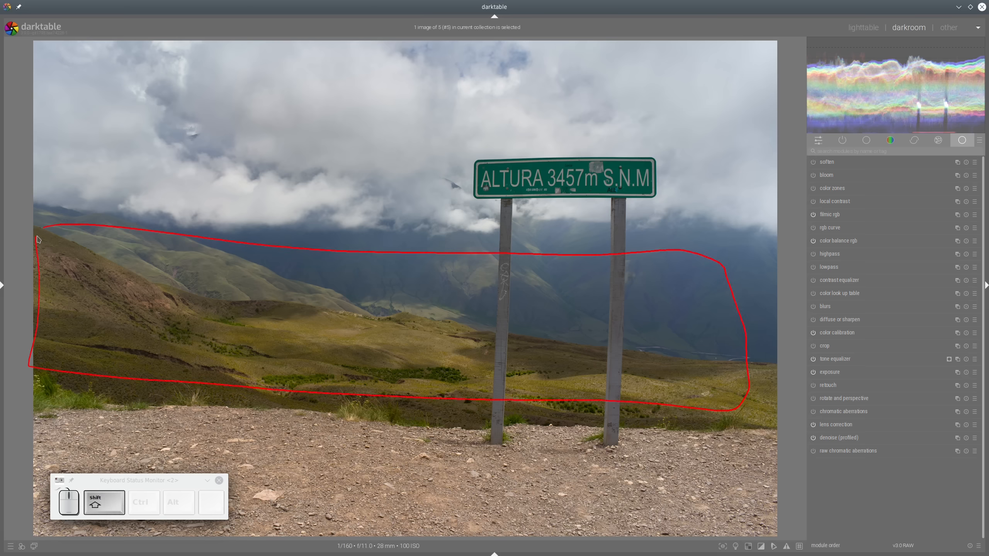
key(shift+super+F11)
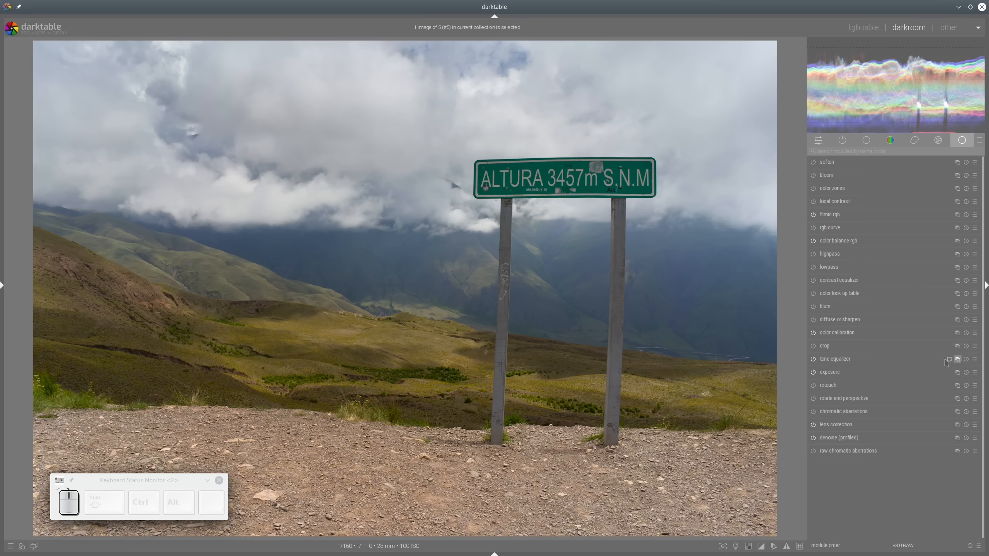
Step: Create a new tone equalizer instance with automatic mask exposure compensation and a drawn and parametric mask
click(957, 360)
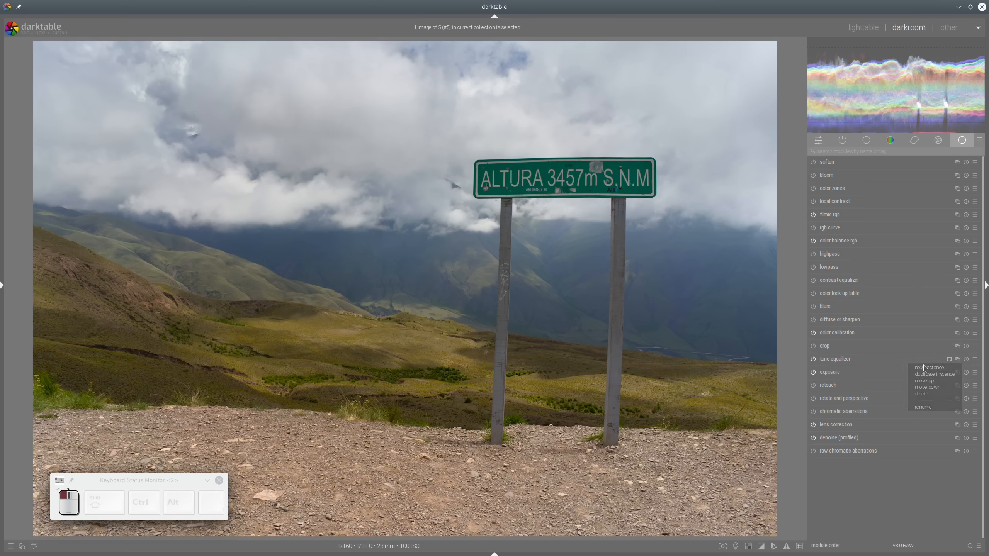
click(925, 368)
click(957, 359)
click(930, 368)
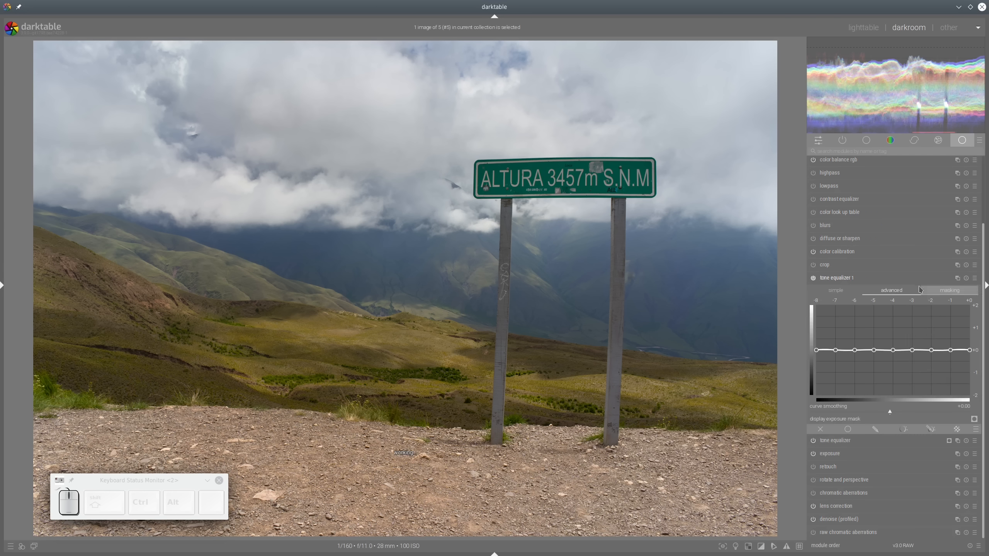
click(945, 290)
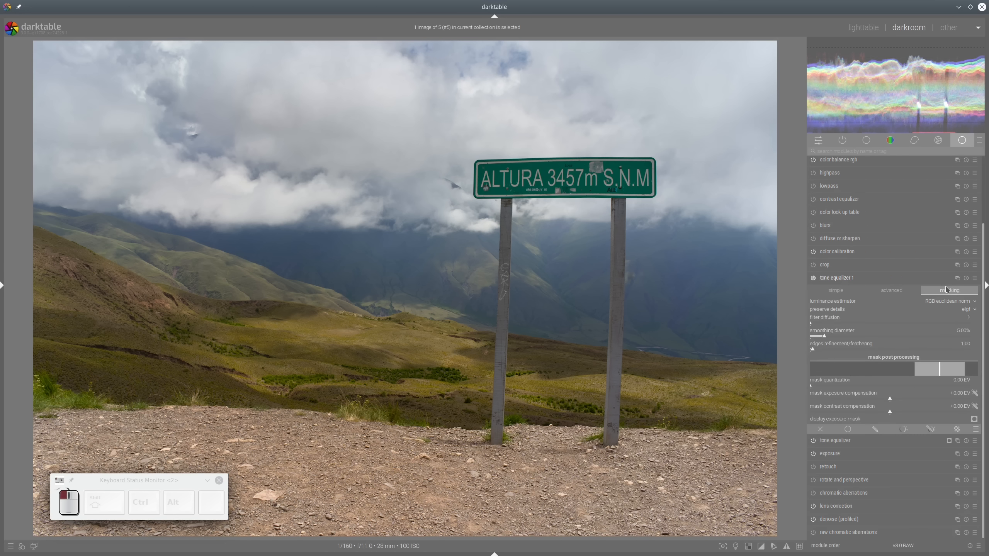
click(975, 394)
click(930, 429)
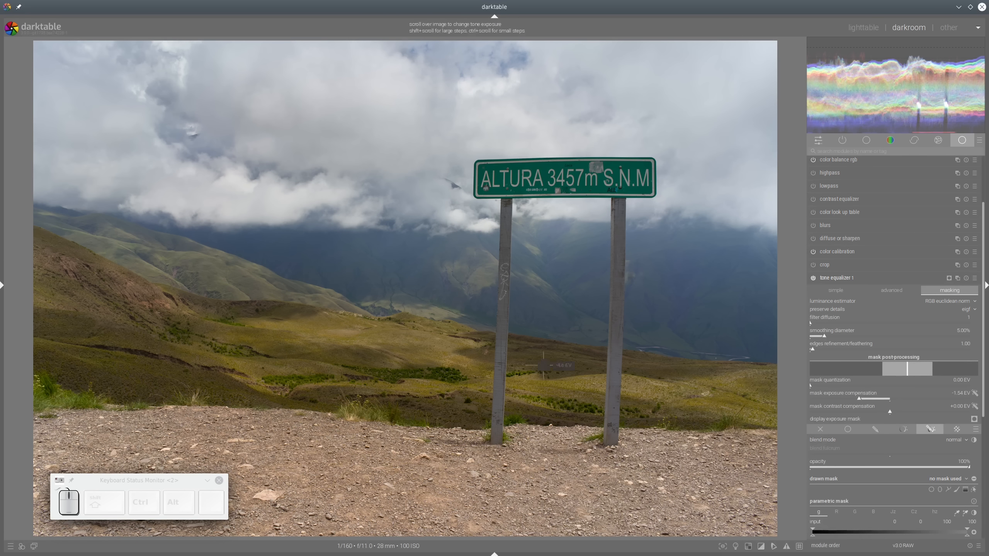
Step: Draw a closed path mask around the hills and valley between the clouds and the gravel, and widen its feather area
scroll(923, 382, down, 4)
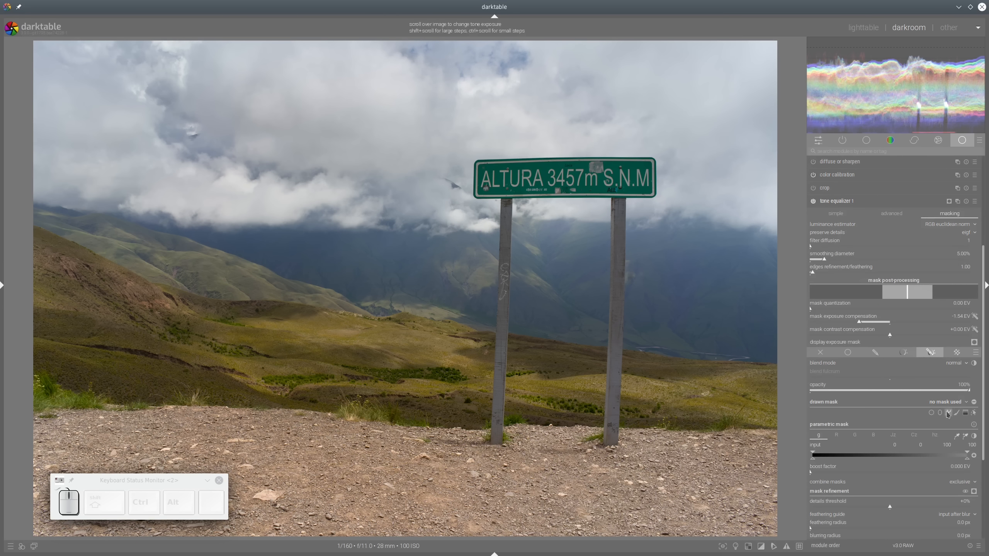
click(949, 414)
click(47, 239)
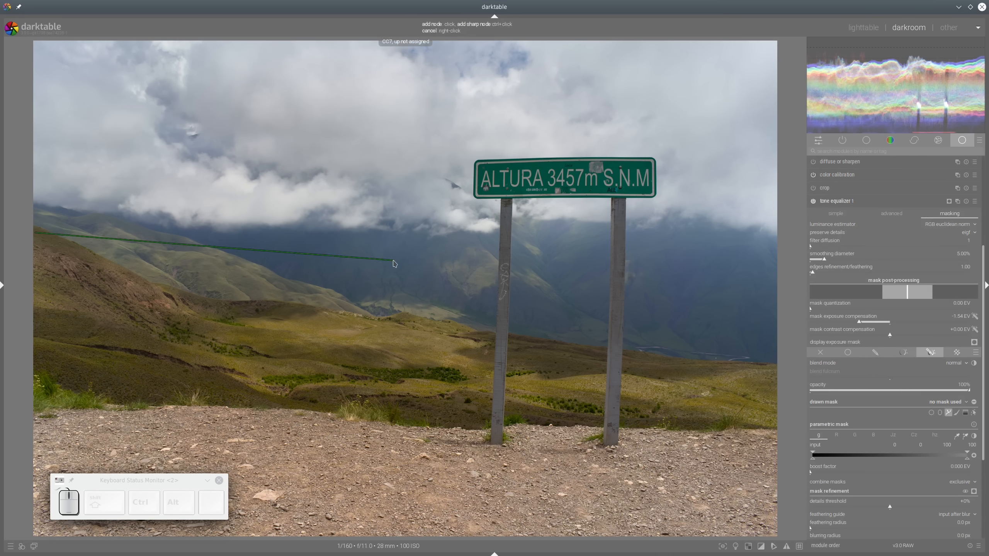
click(700, 241)
click(746, 283)
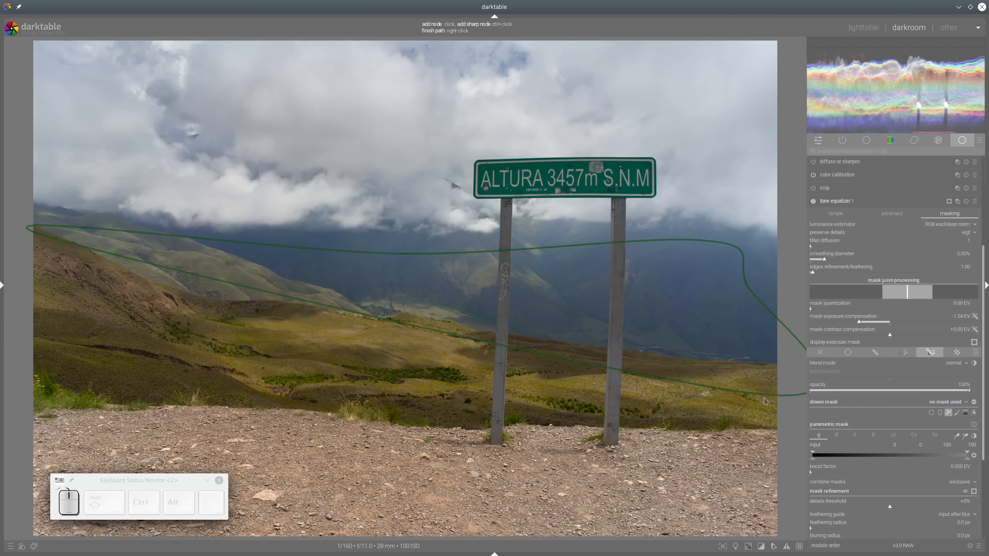
click(759, 405)
click(403, 383)
click(124, 370)
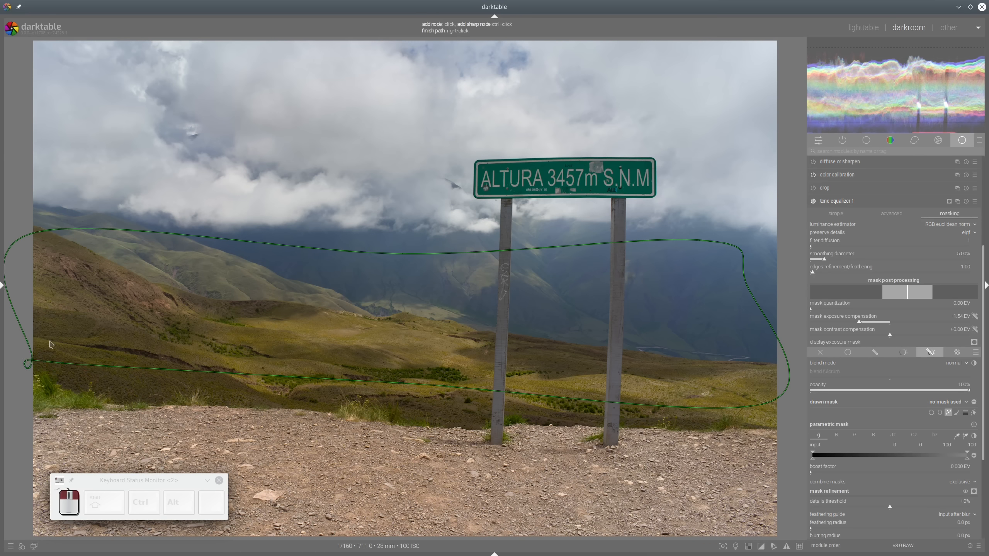
right_click(350, 229)
shift+scroll(350, 229, down, 5)
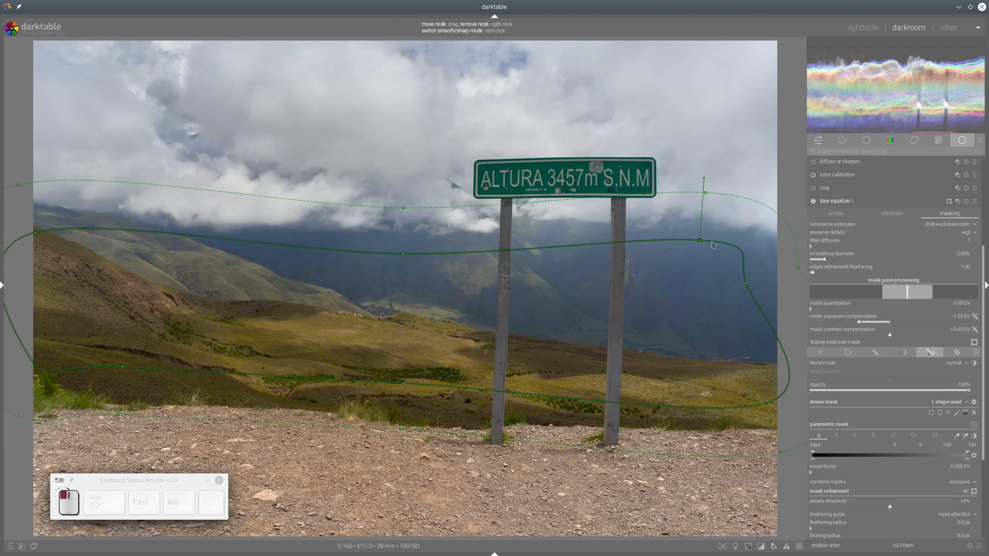
Step: Move the path's upper-right nodes out towards the photo's right edge and lower the middle of its bottom edge slightly
drag(700, 241, 734, 242)
drag(747, 286, 779, 291)
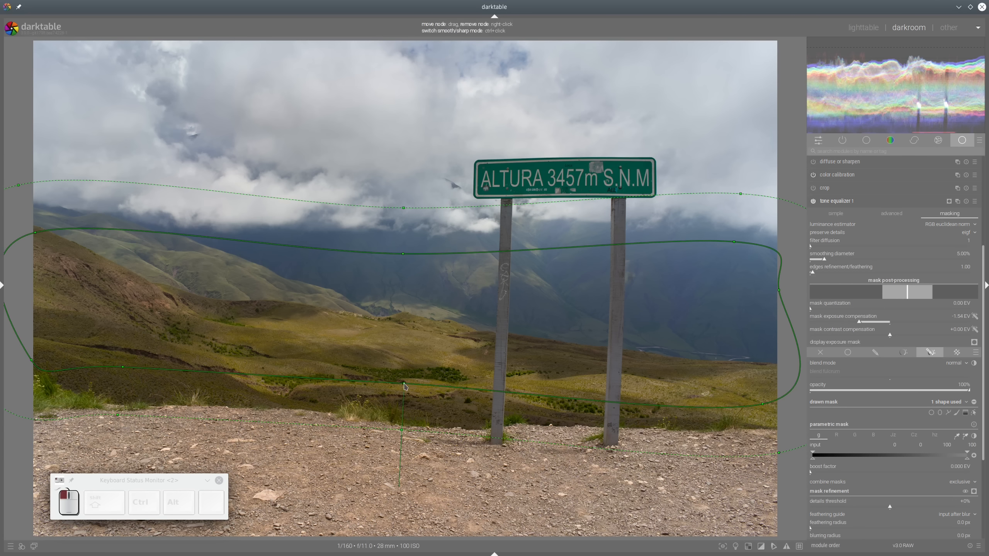
drag(409, 390, 406, 402)
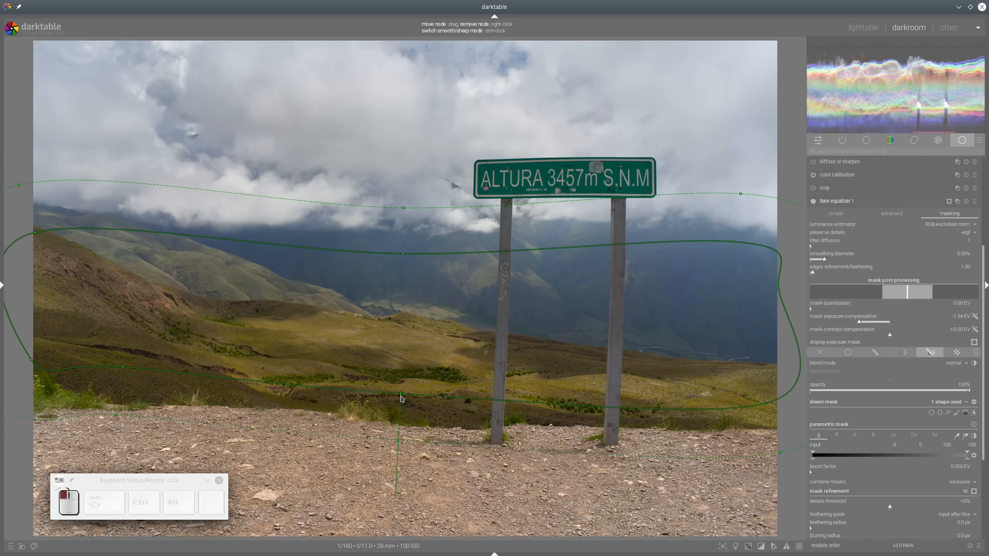
Step: With the mask displayed, set its feathering radius to 117.5 px and contrast to +15%, and lower the path's lower-left node
click(974, 492)
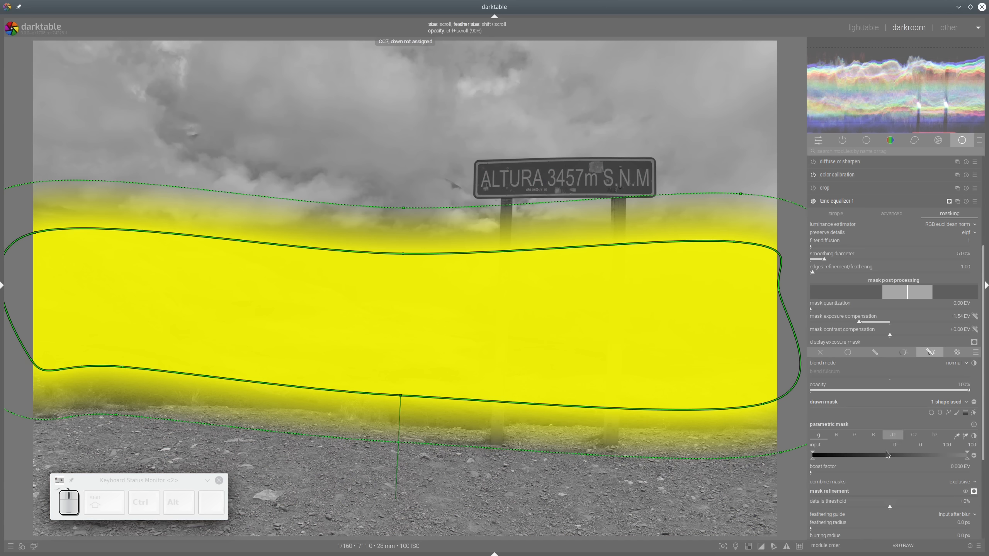
scroll(873, 468, down, 4)
click(861, 452)
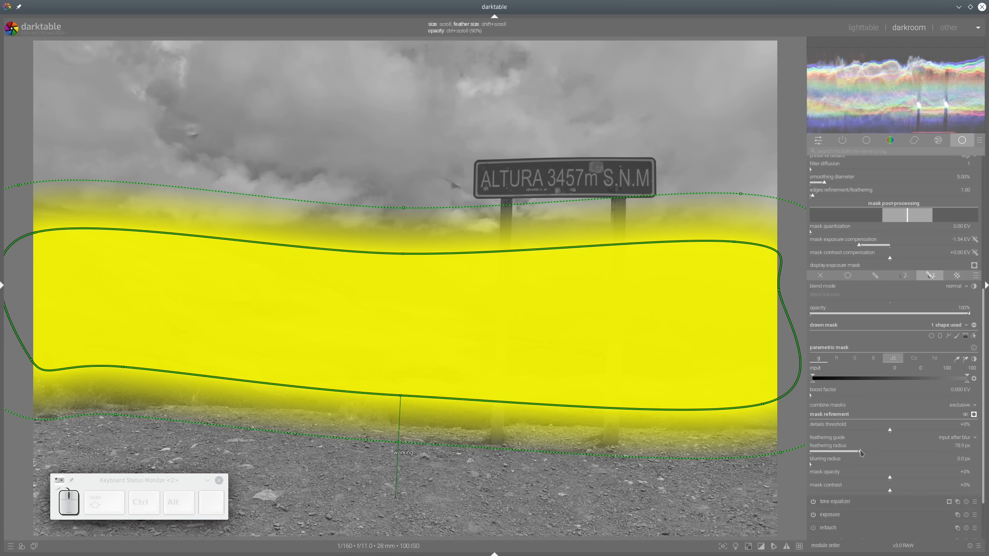
click(885, 453)
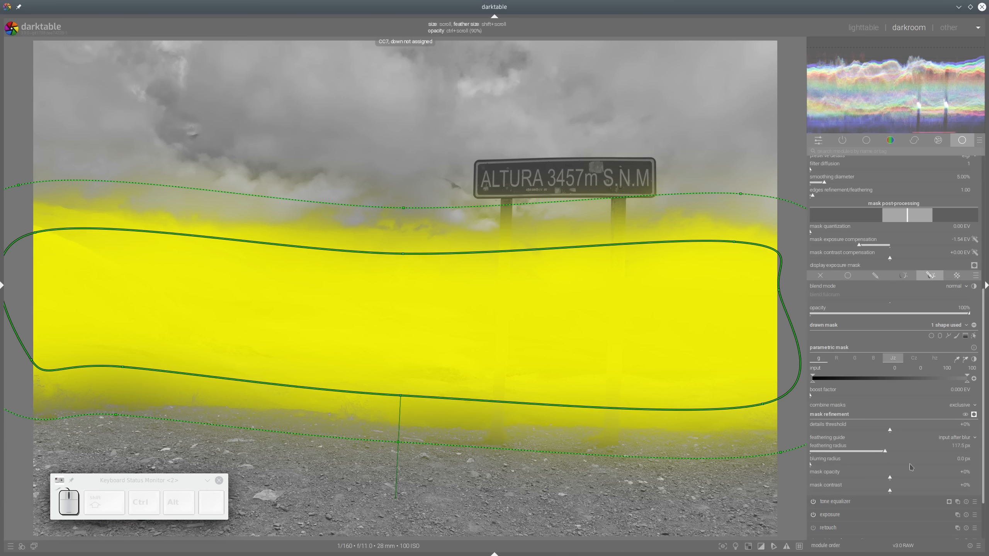
click(906, 492)
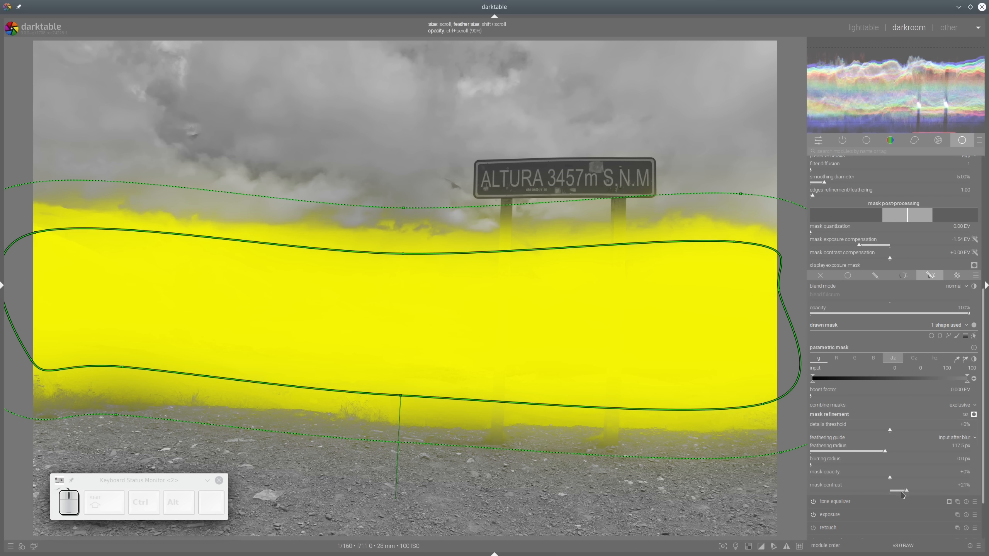
click(902, 491)
drag(123, 367, 114, 376)
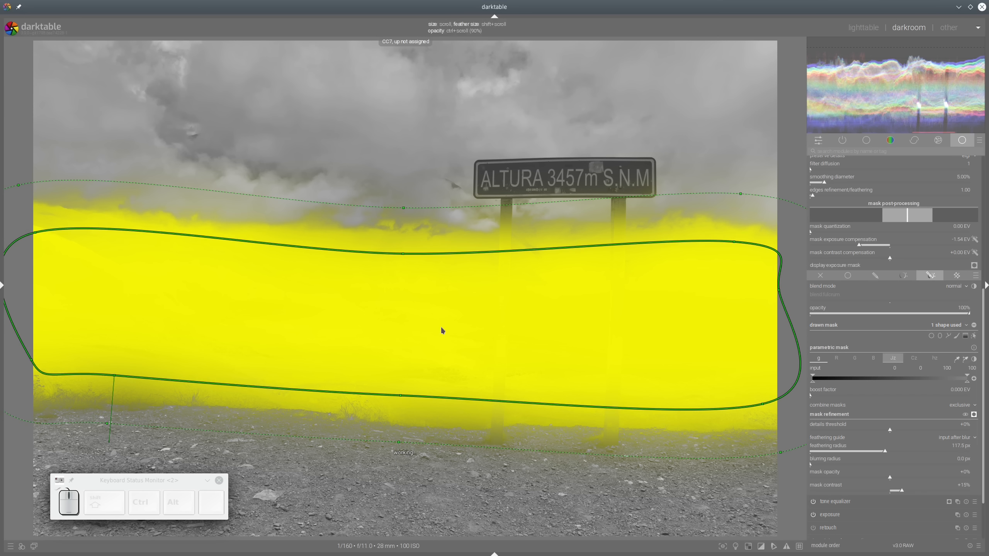
Step: Hide the mask and path overlays and lower the second tone equalizer's mask exposure compensation to -1.88 EV
click(974, 416)
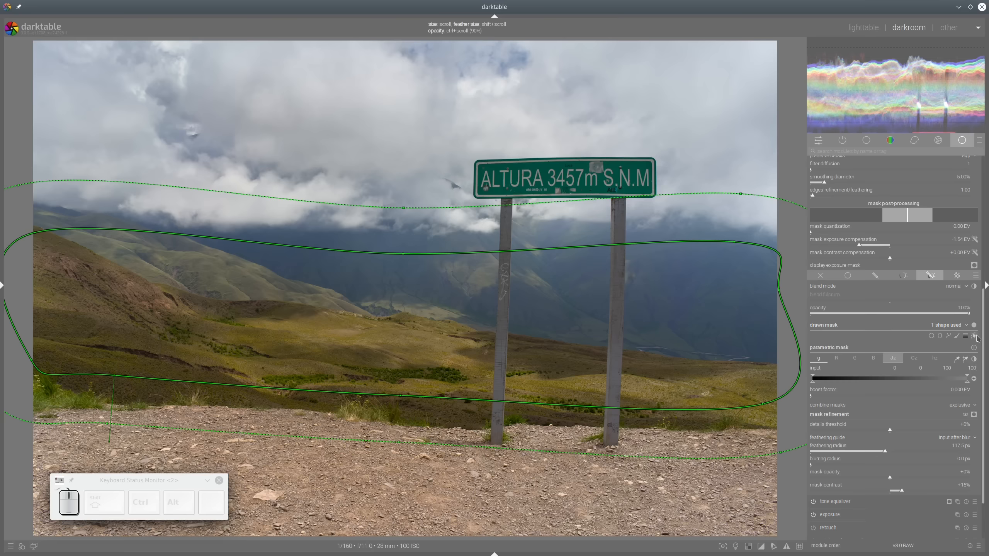
click(974, 335)
scroll(893, 259, up, 5)
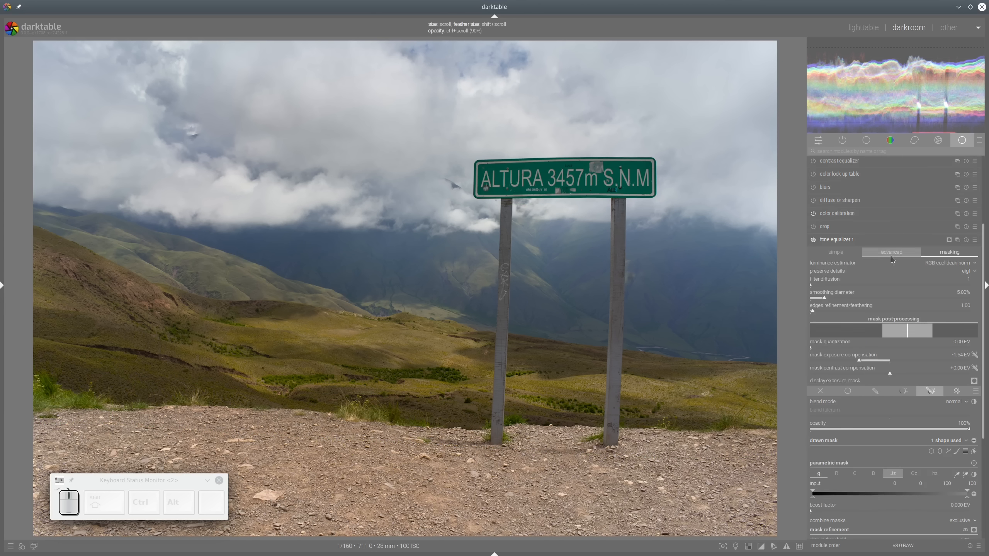
click(895, 254)
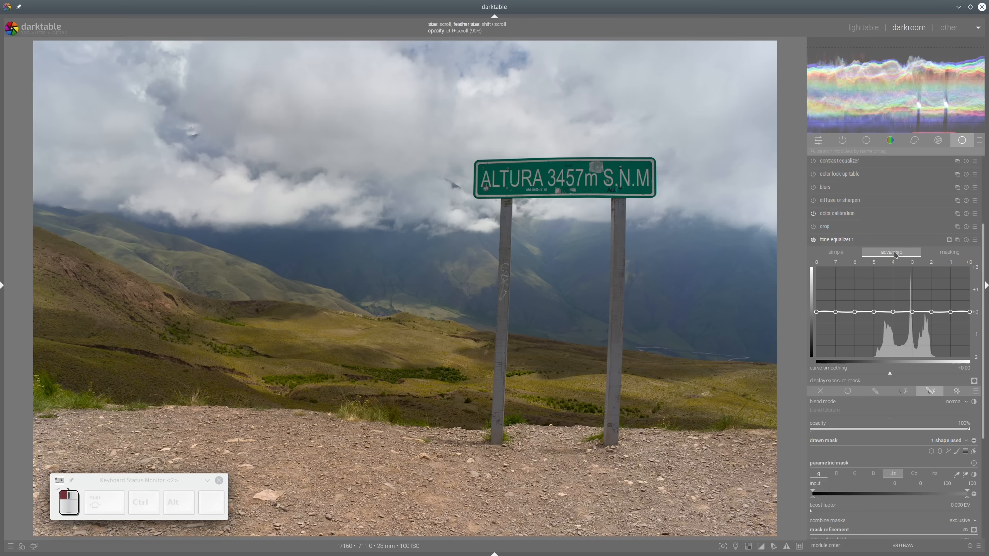
click(952, 253)
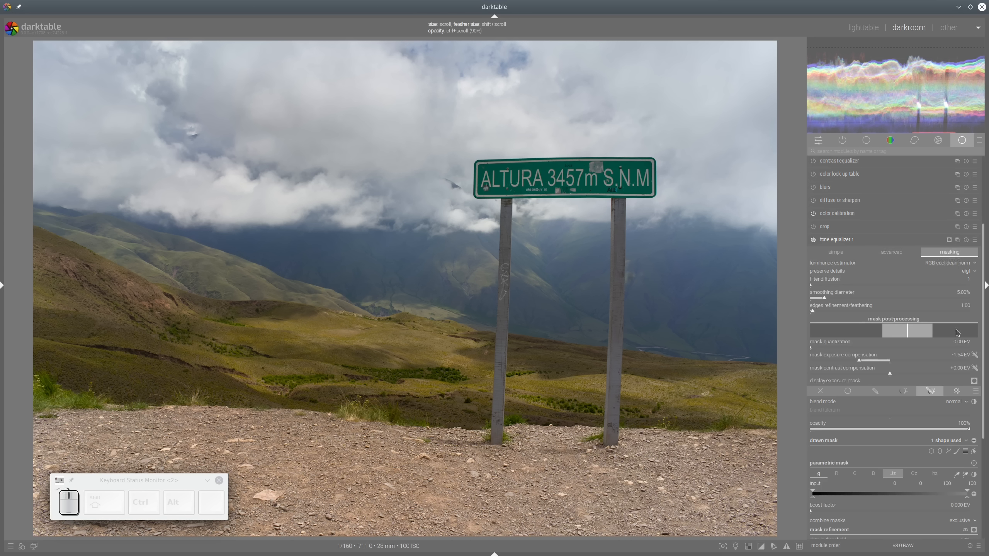
click(853, 361)
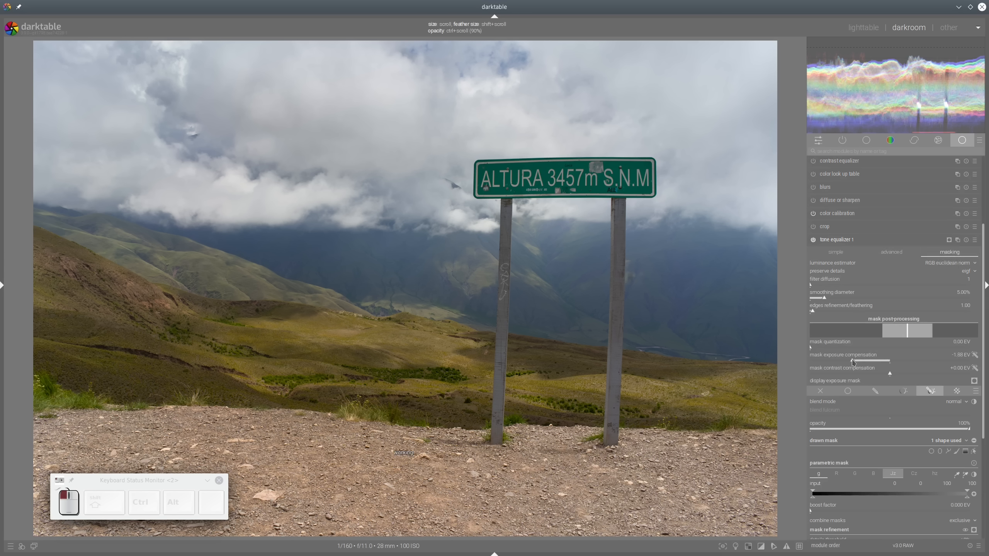
Step: Set mask contrast compensation to +0.36 EV and mask exposure compensation to -1.38 EV, checking the exposure mask, and hide that mask again
click(974, 381)
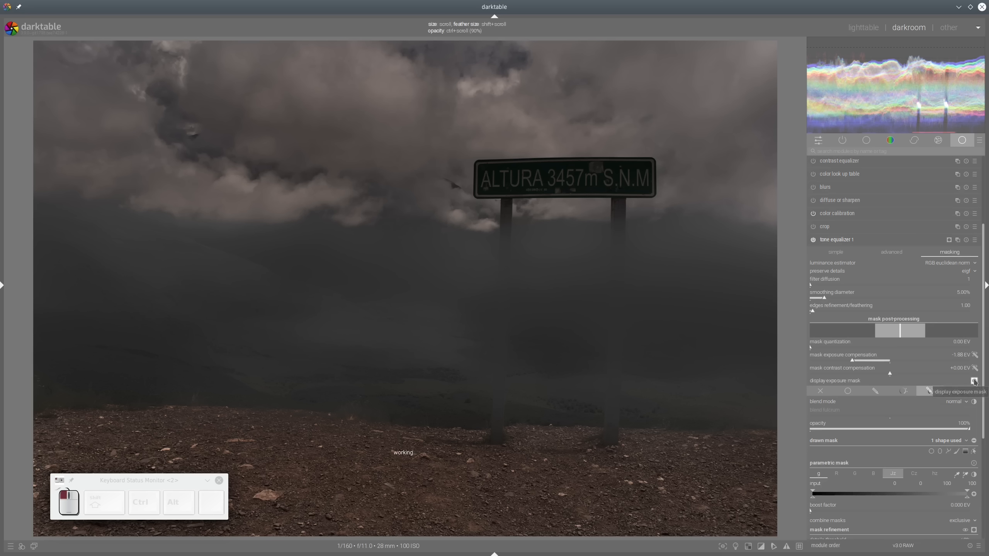
click(974, 381)
click(905, 374)
click(975, 381)
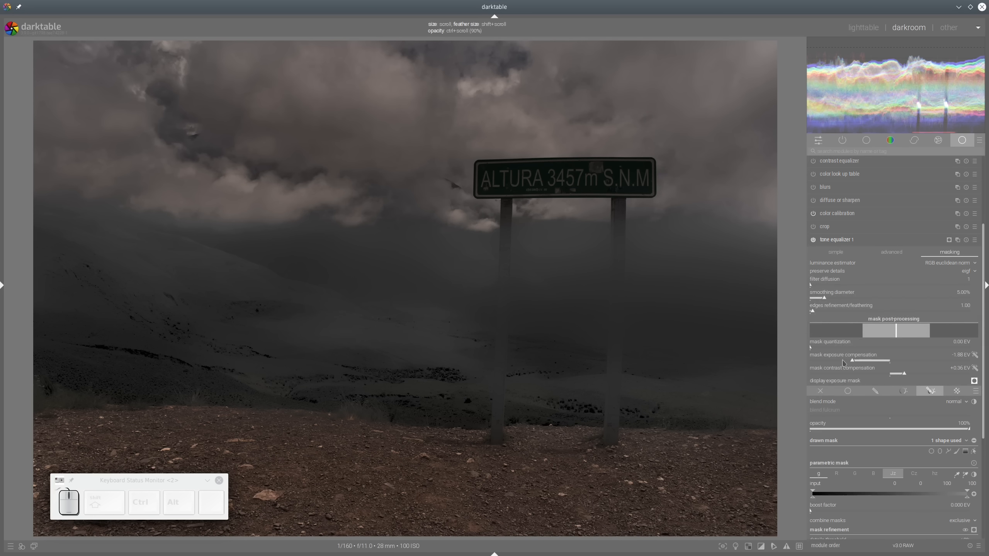
click(867, 365)
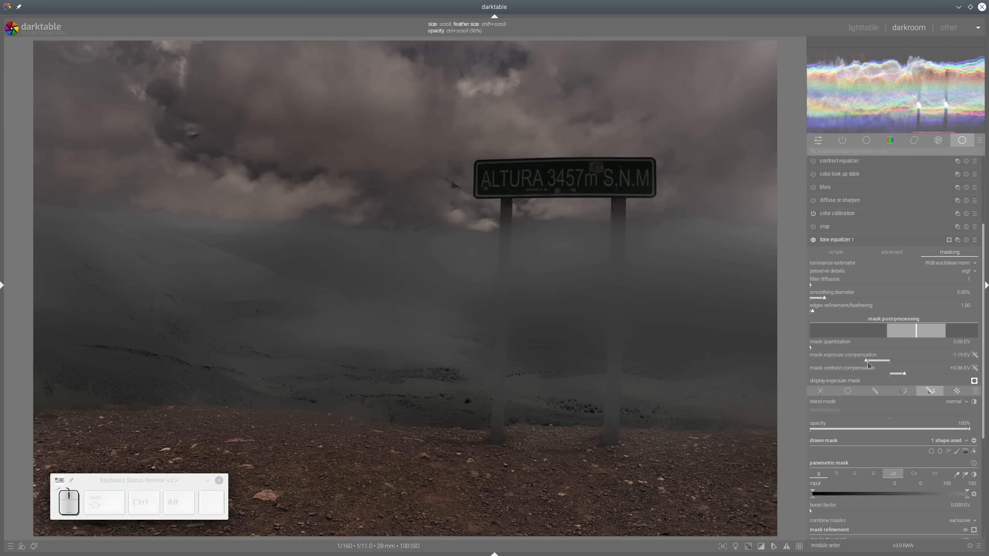
click(861, 363)
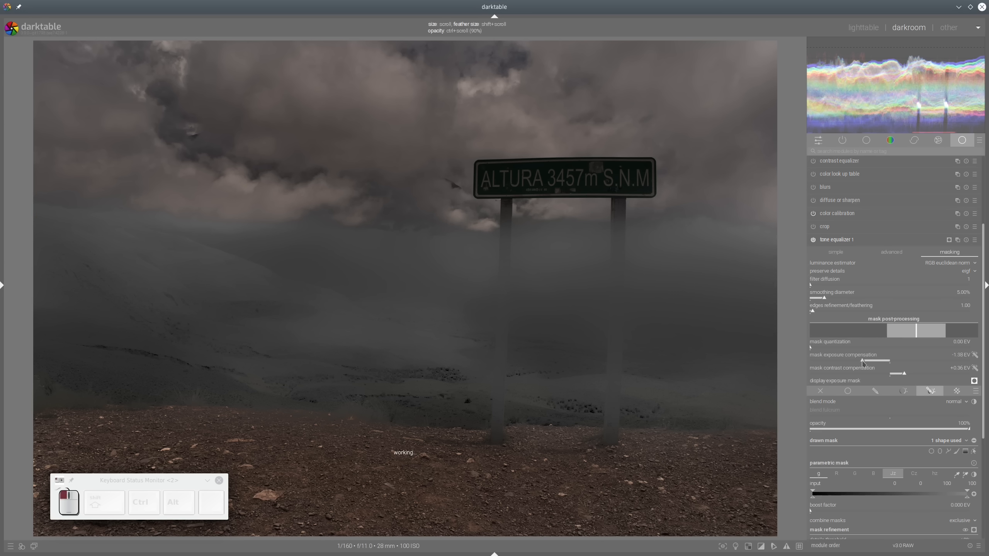
click(975, 382)
Step: Shape the tone curve for the hills, lowering the shadows around -6 to -5 EV and raising the tones from -3 EV upwards
click(892, 252)
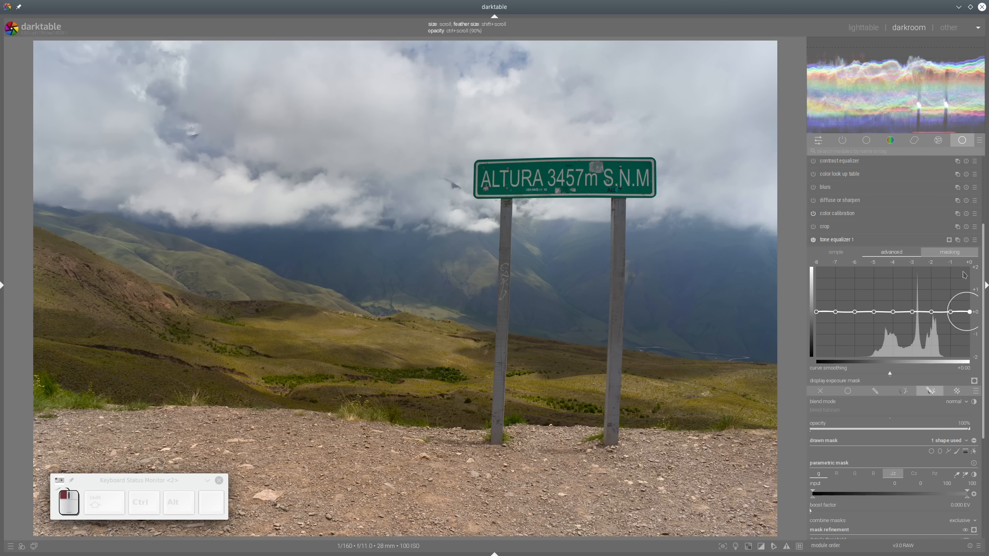
drag(929, 290, 913, 275)
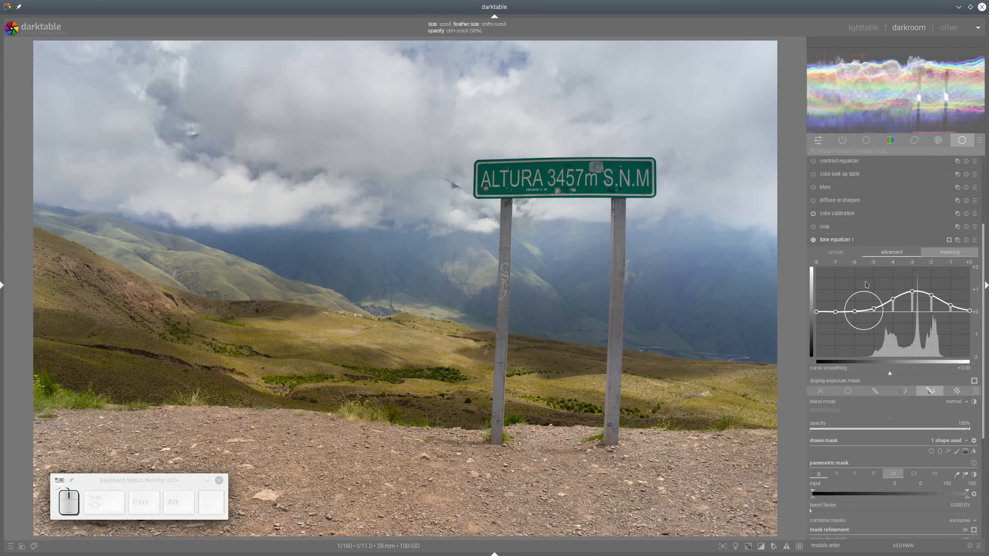
drag(874, 310, 962, 275)
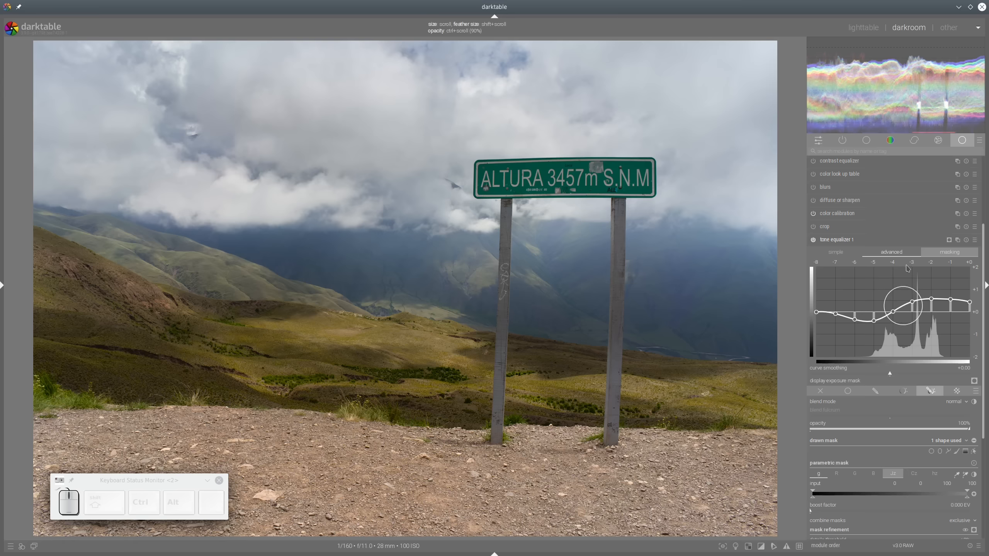
Step: Set the second tone equalizer's preserve details option to no
click(950, 252)
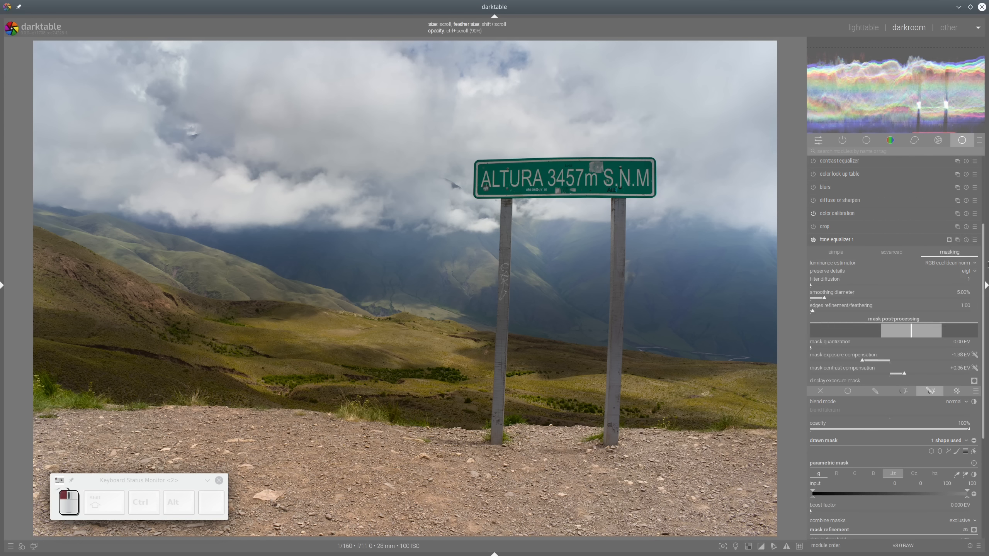
click(971, 272)
click(969, 245)
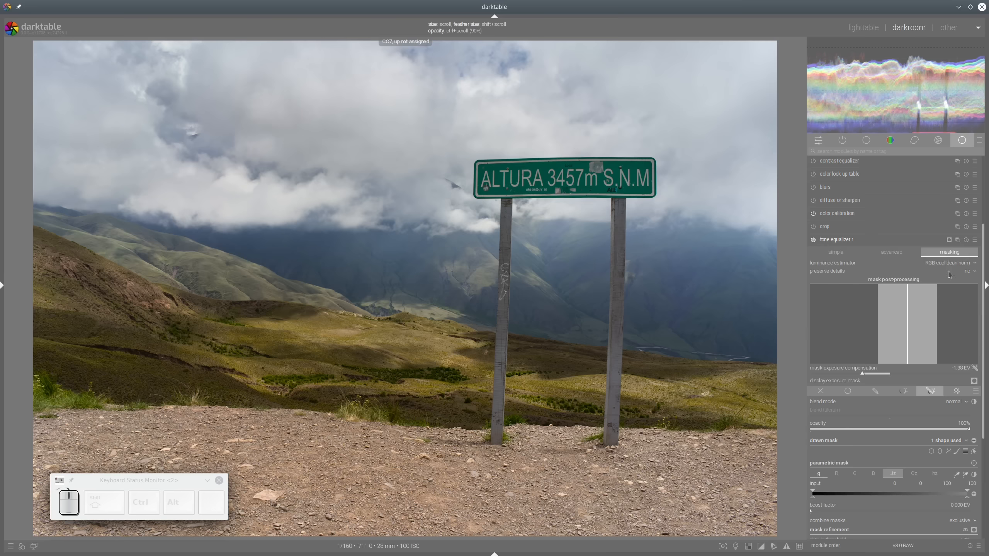
Step: Refine the tone curve, lowering the node at -6 EV to about -0.6 EV and raising the node at -3 EV to about +0.75 EV
click(895, 254)
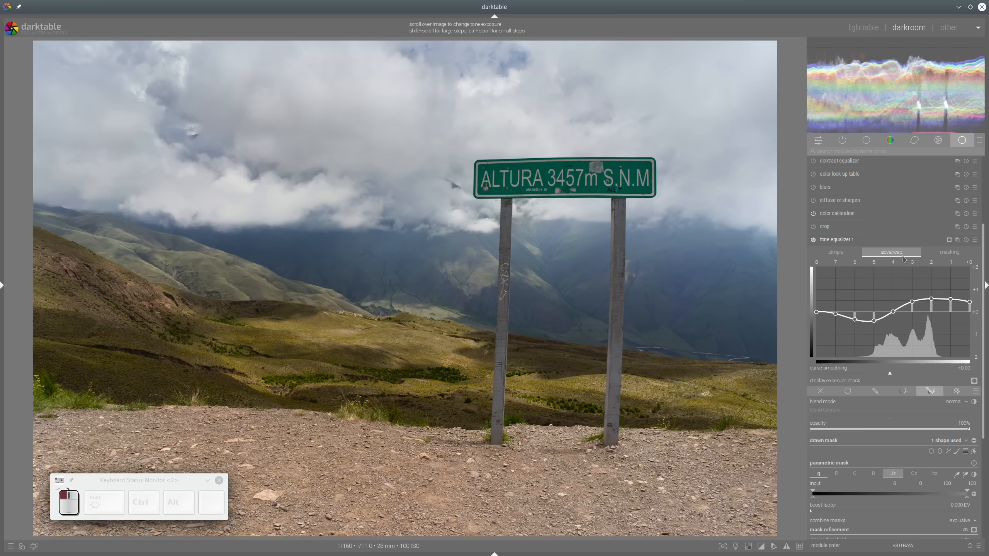
drag(954, 295, 907, 287)
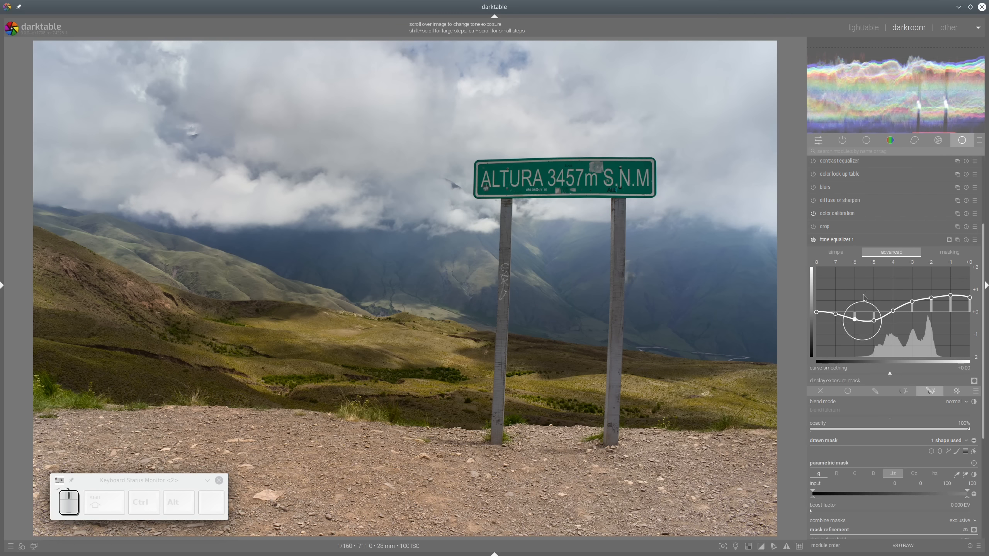
drag(862, 293, 911, 279)
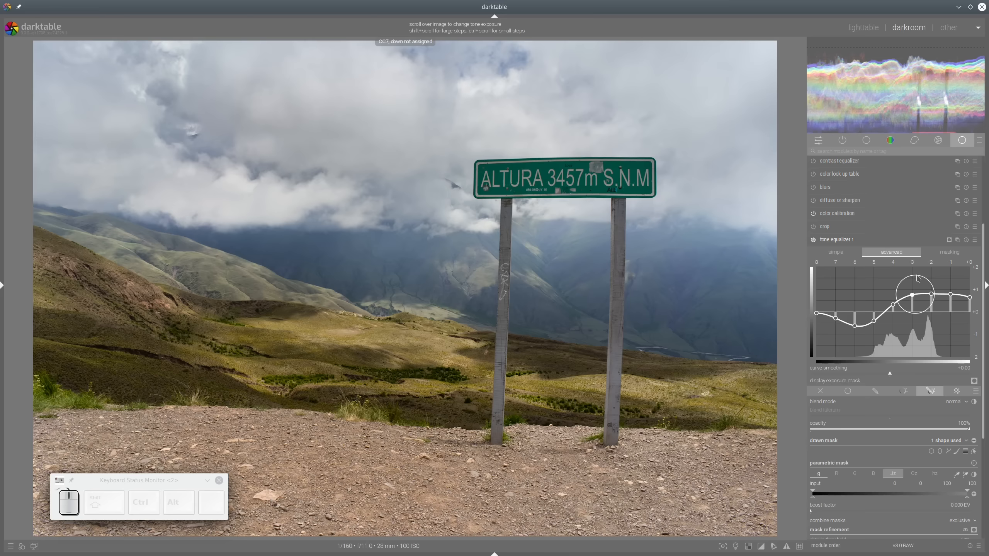
Step: Collapse the second tone equalizer and switch it off and on repeatedly to compare the hills with and without it
click(931, 240)
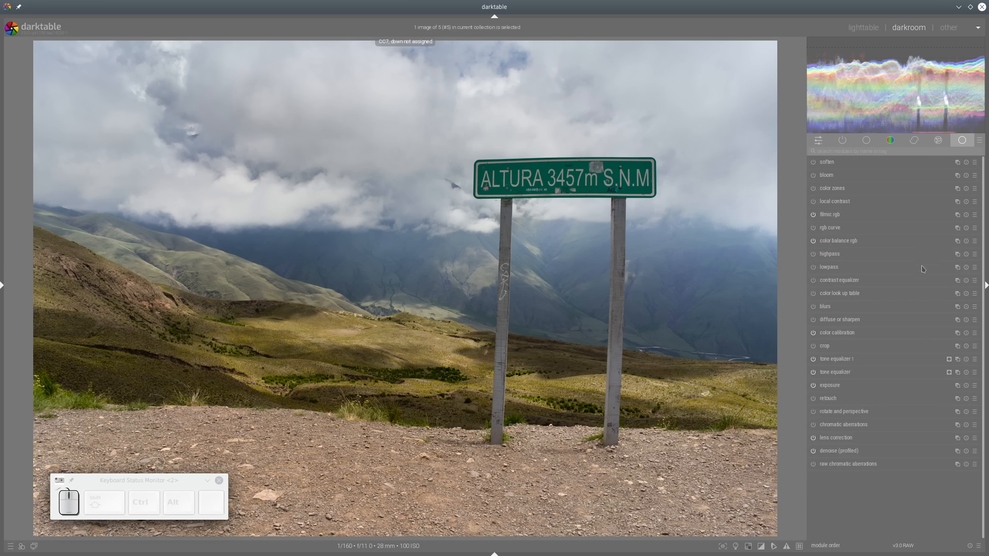
click(813, 359)
click(813, 359)
click(813, 359)
click(813, 359)
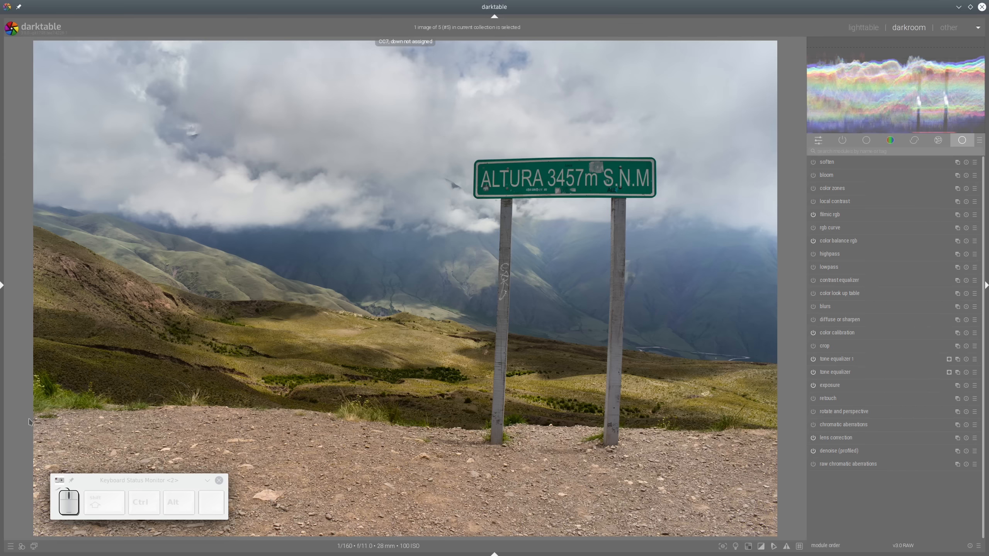
mouse_move(31, 413)
mouse_down()
mouse_move(244, 407)
mouse_move(805, 436)
mouse_move(793, 461)
mouse_move(67, 449)
mouse_move(14, 431)
mouse_move(43, 404)
mouse_up()
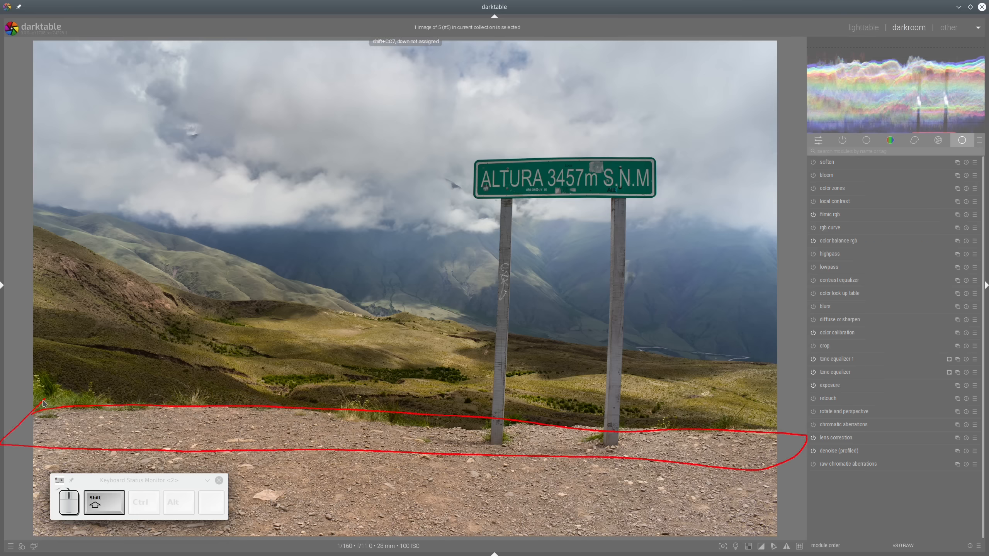
key(shift+F9)
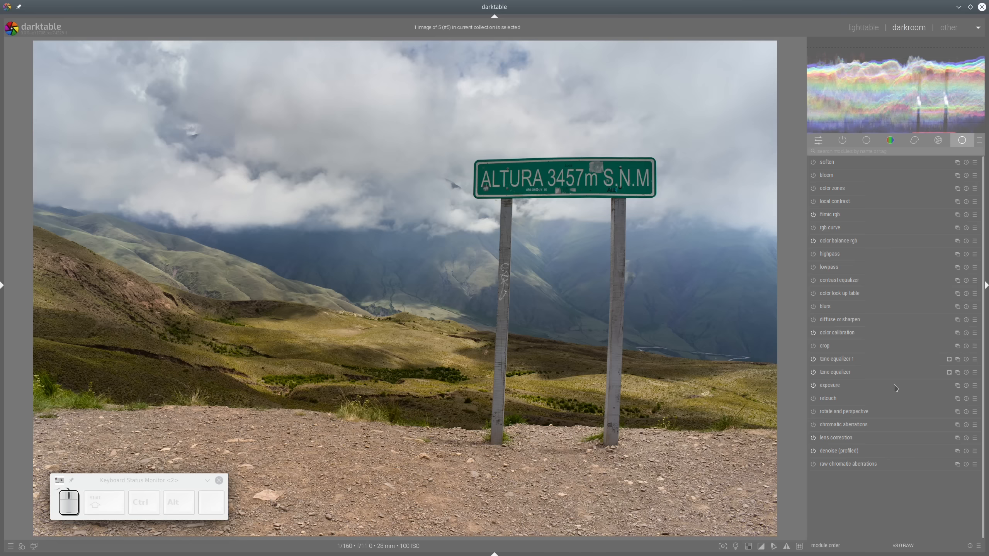
Step: Create a new exposure instance and draw a closed path mask around the gravel foreground across the photo's full width
click(957, 386)
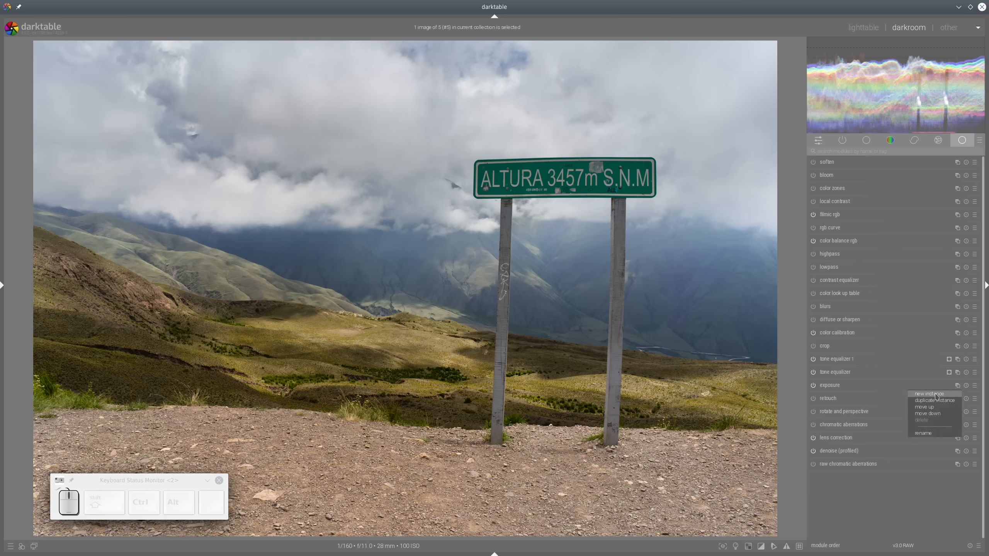
click(935, 390)
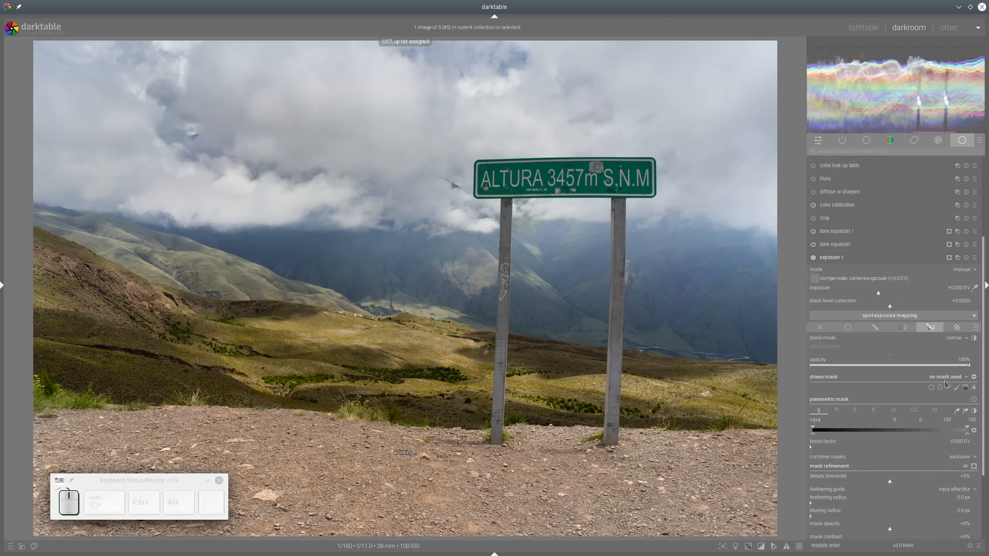
click(949, 388)
click(23, 460)
click(777, 471)
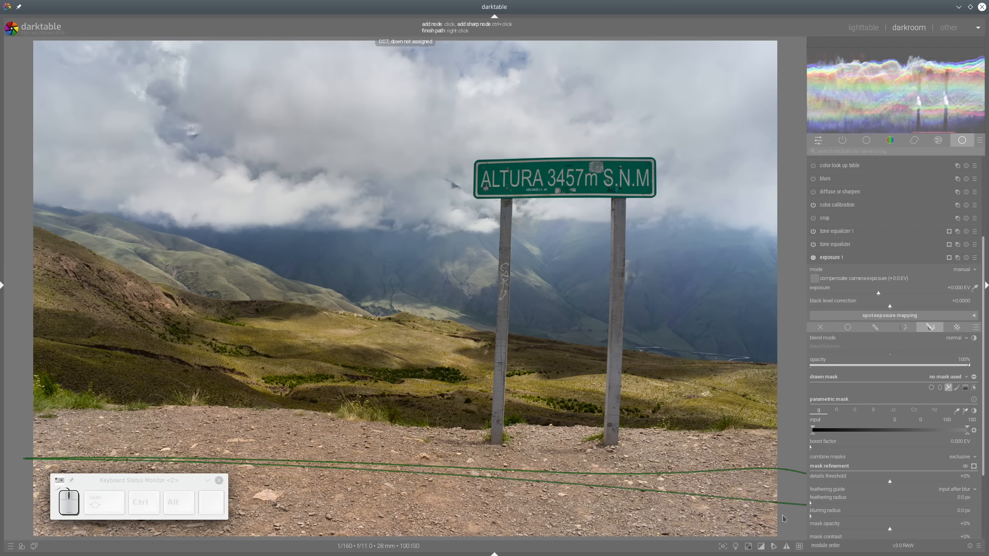
click(28, 541)
right_click(28, 541)
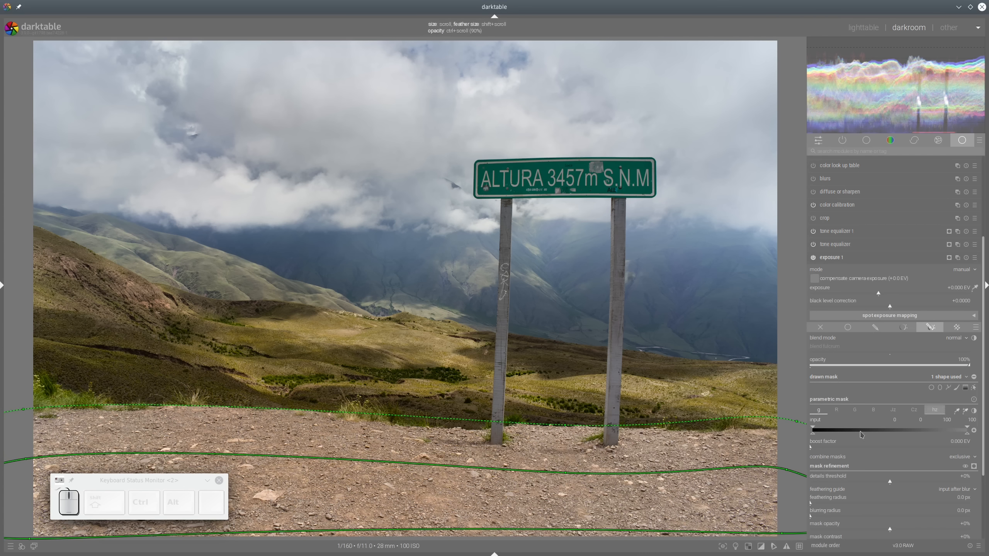
Step: With the mask displayed, set its feathering radius to 81.3 px and raise the path's opacity to 100%
scroll(855, 505, down, 2)
click(862, 464)
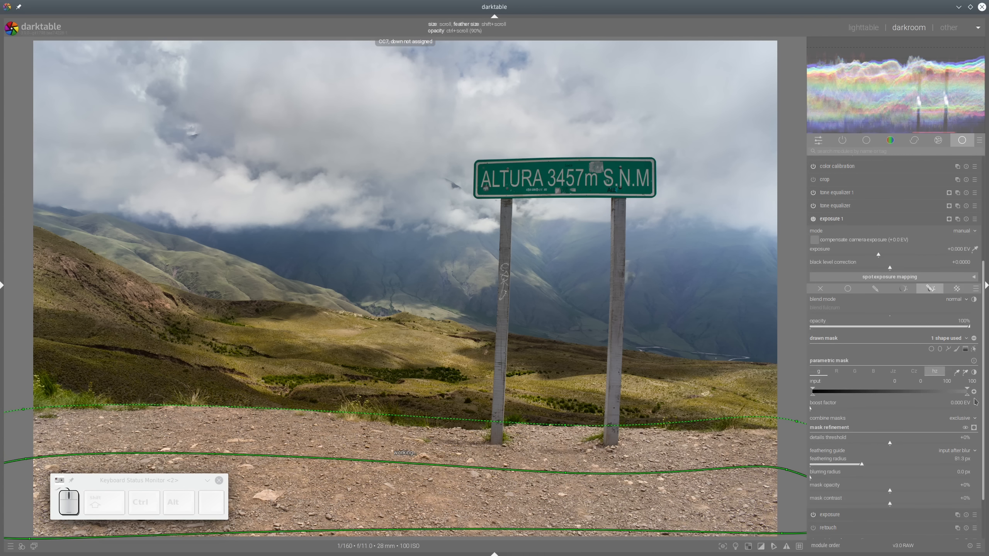
click(975, 428)
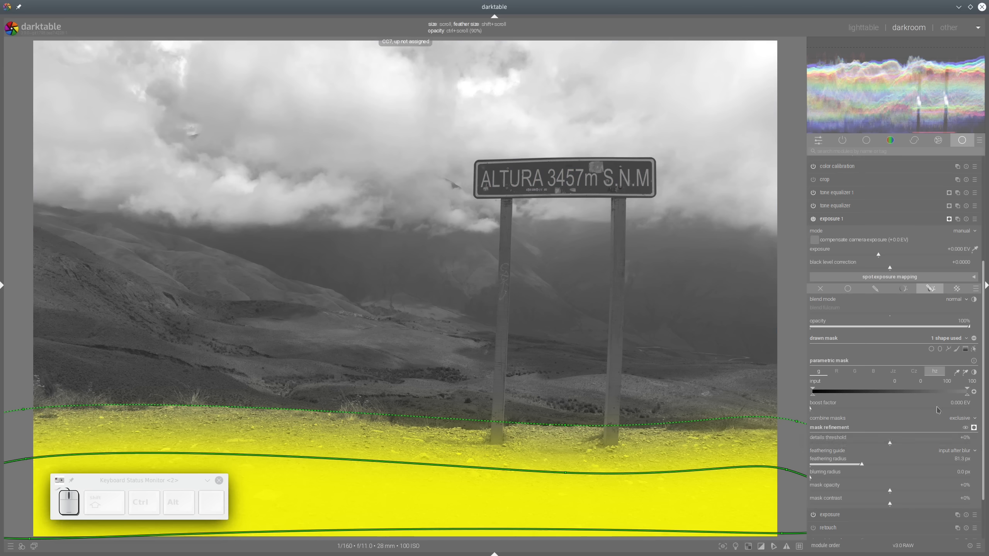
scroll(920, 415, down, 2)
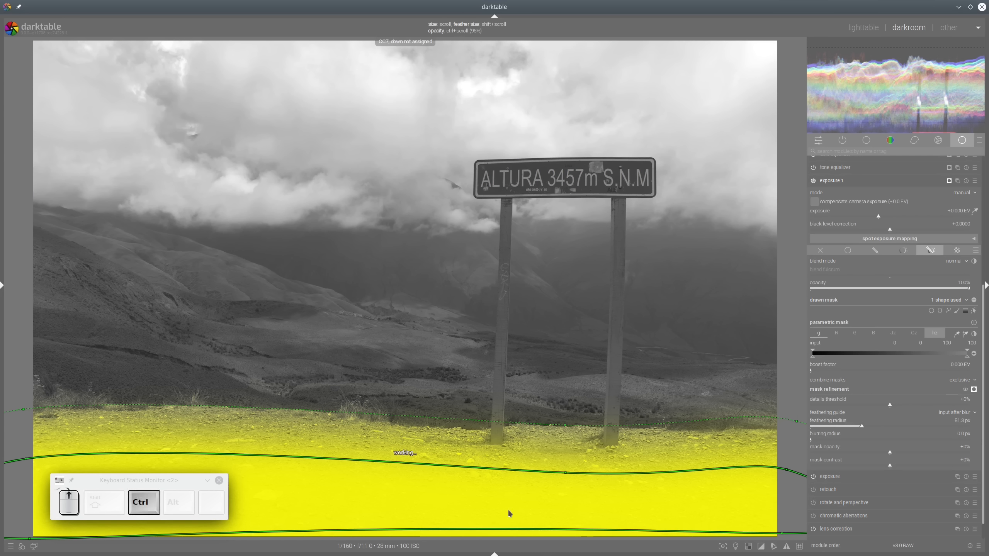
ctrl+scroll(594, 514, up, 2)
Step: Hide the mask and darken the gravel by setting the new instance's exposure to about -0.89 EV
click(974, 389)
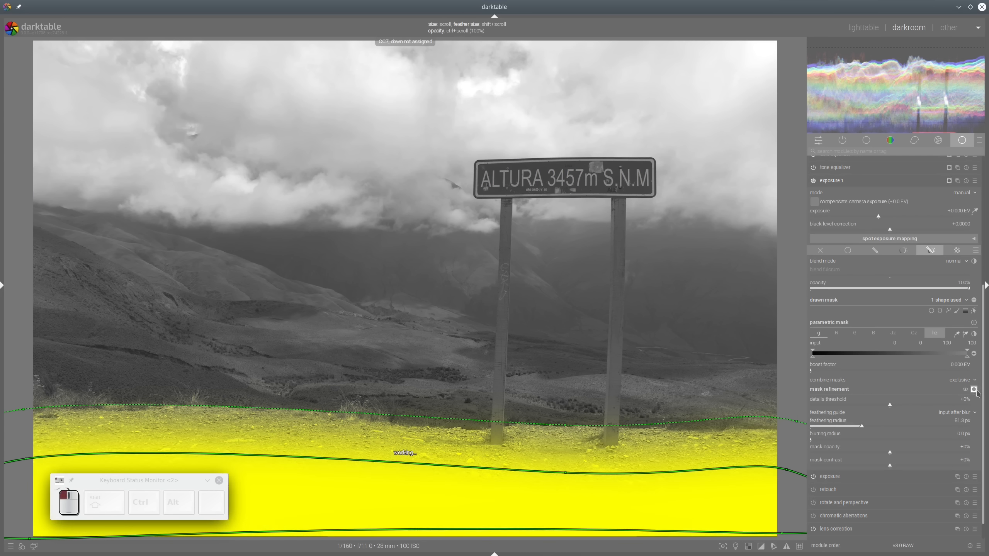
scroll(969, 300, up, 6)
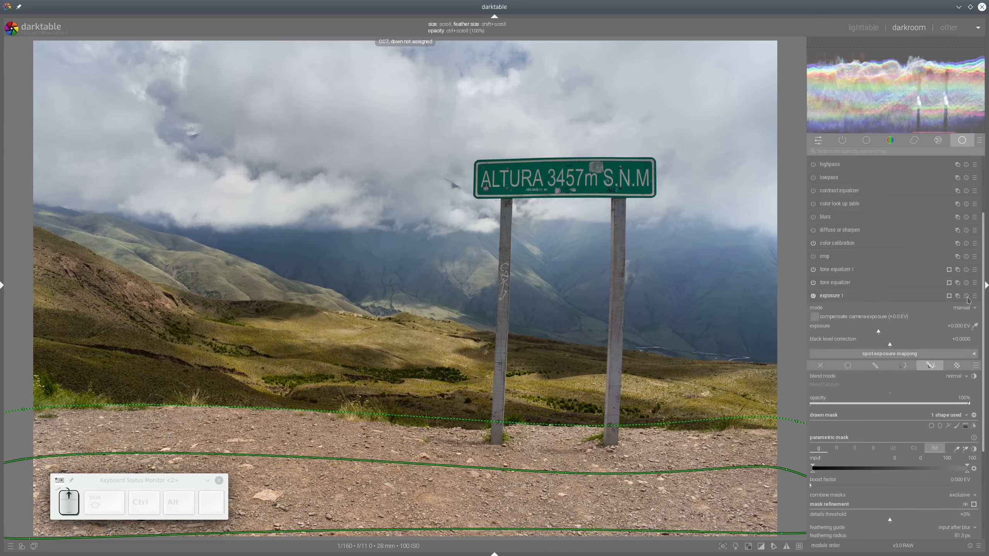
click(858, 331)
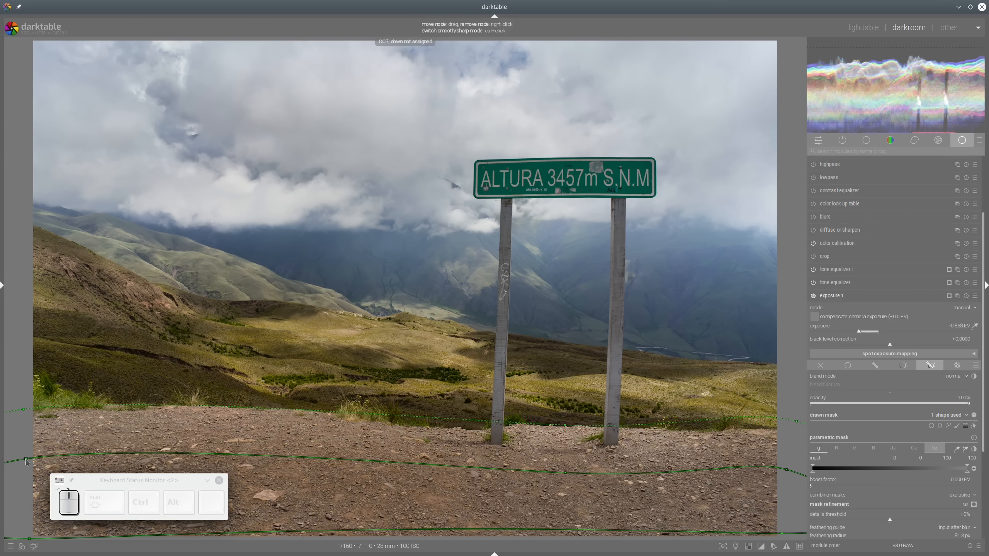
Step: Move the gravel path's upper-left node slightly outwards, lower its upper edge and upper-right node, and move its lower-right node below the photo
drag(26, 459, 18, 460)
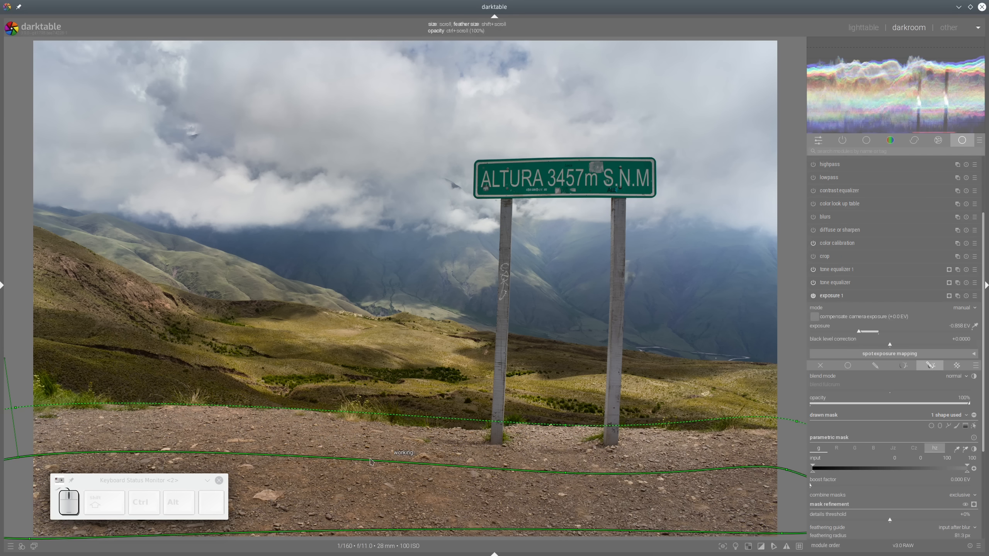
drag(366, 464, 365, 471)
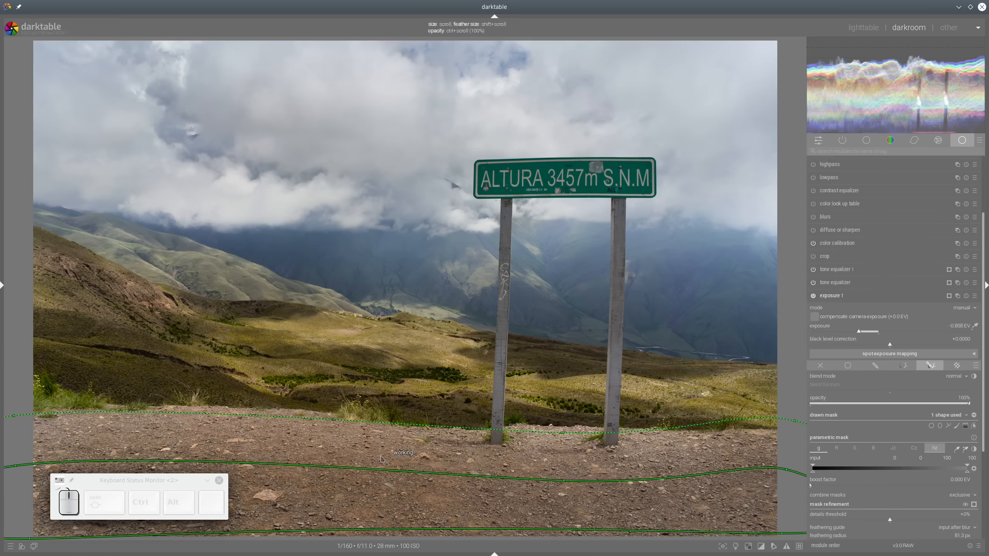
drag(787, 470, 791, 476)
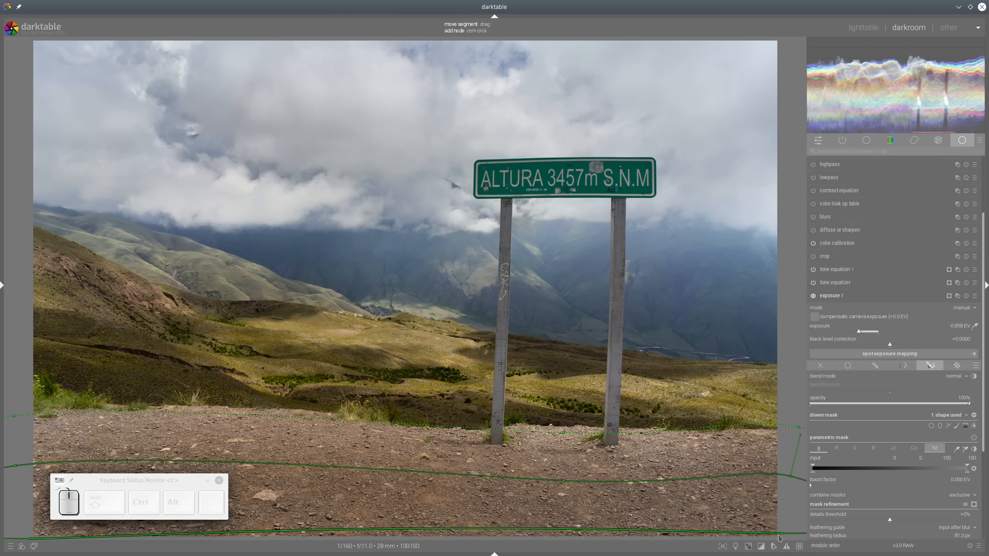
drag(782, 533, 783, 542)
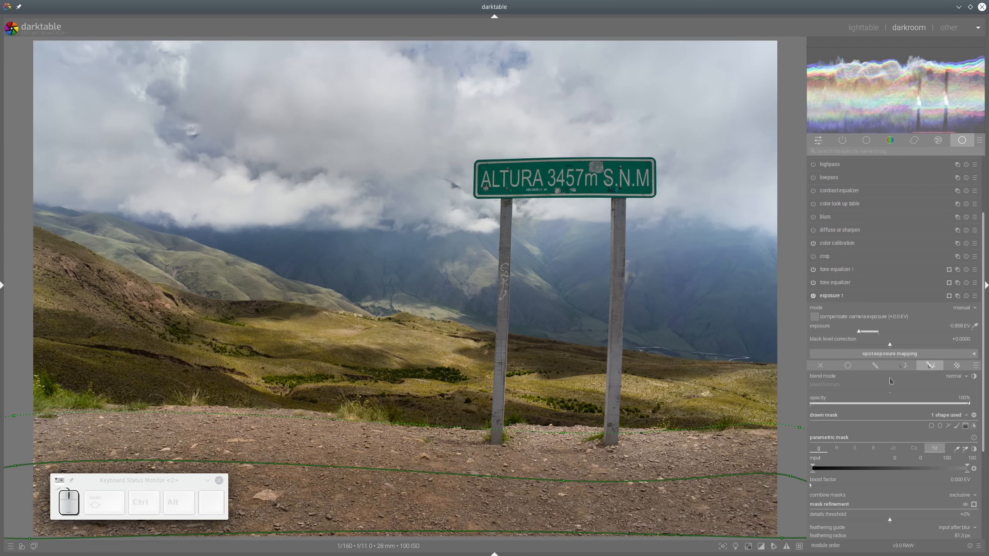
Step: Lower the gravel instance's exposure slightly further, then check the whole photo under color assessment conditions
drag(856, 334, 854, 334)
click(857, 296)
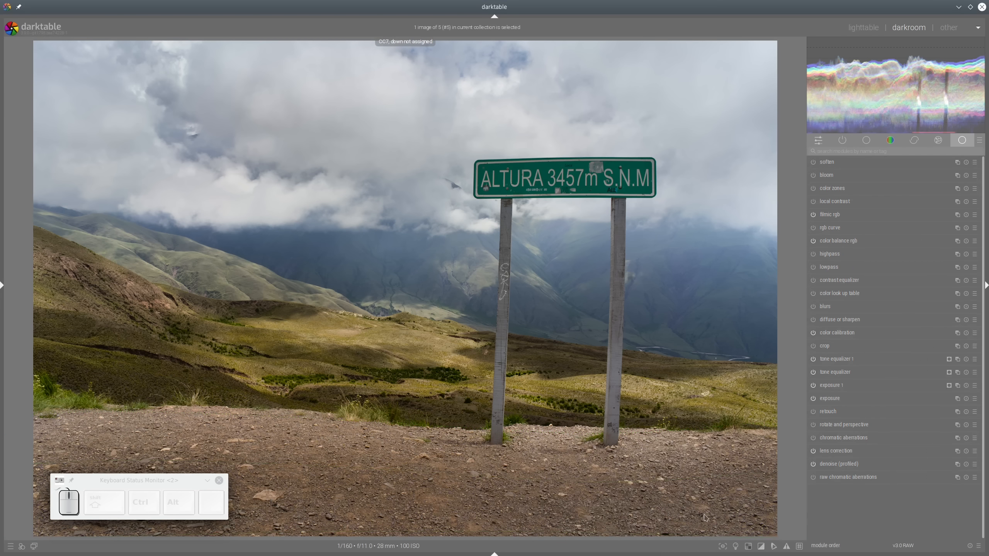
click(735, 546)
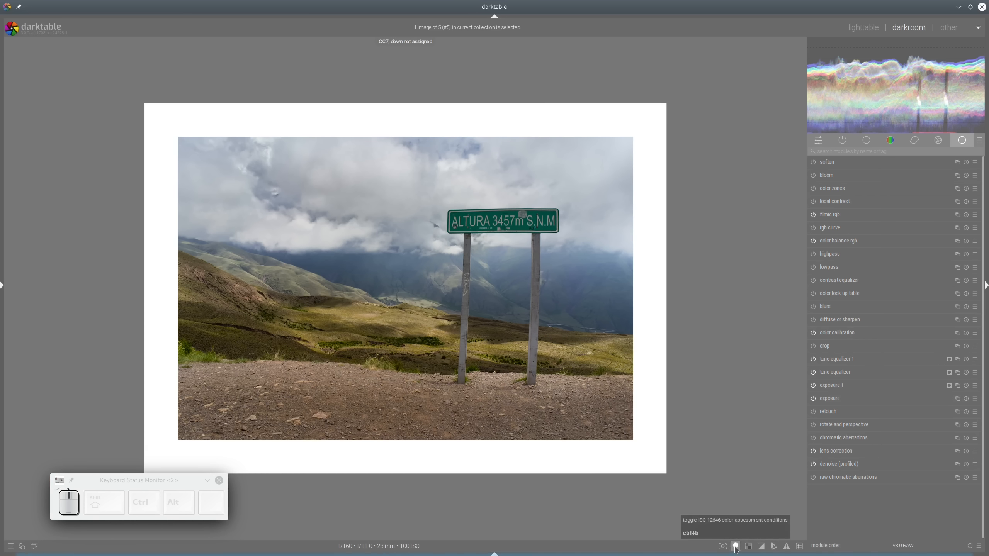
click(736, 548)
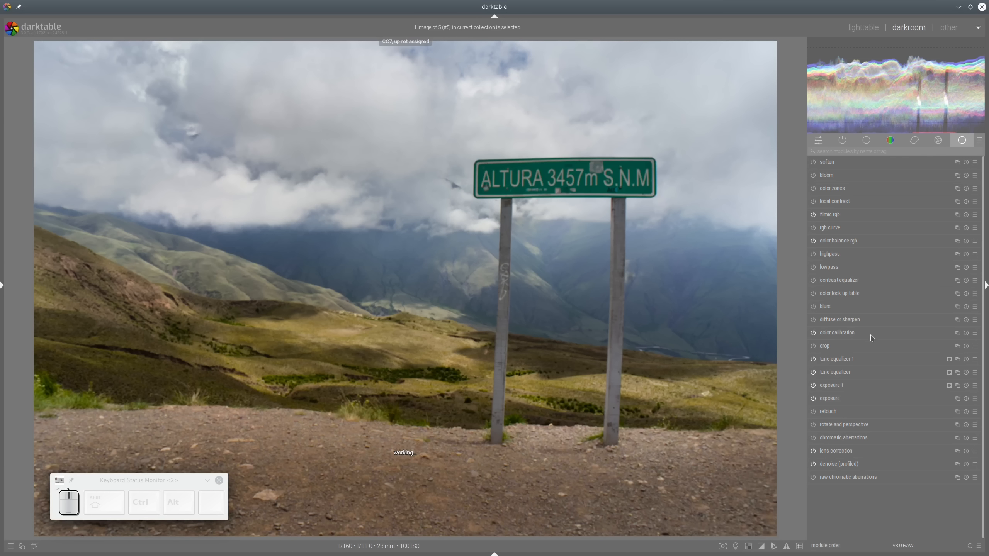
Step: In the sky's tone equalizer, pull the curve's brightest tones further down and lower the sky path's lower edge around the sign
click(849, 374)
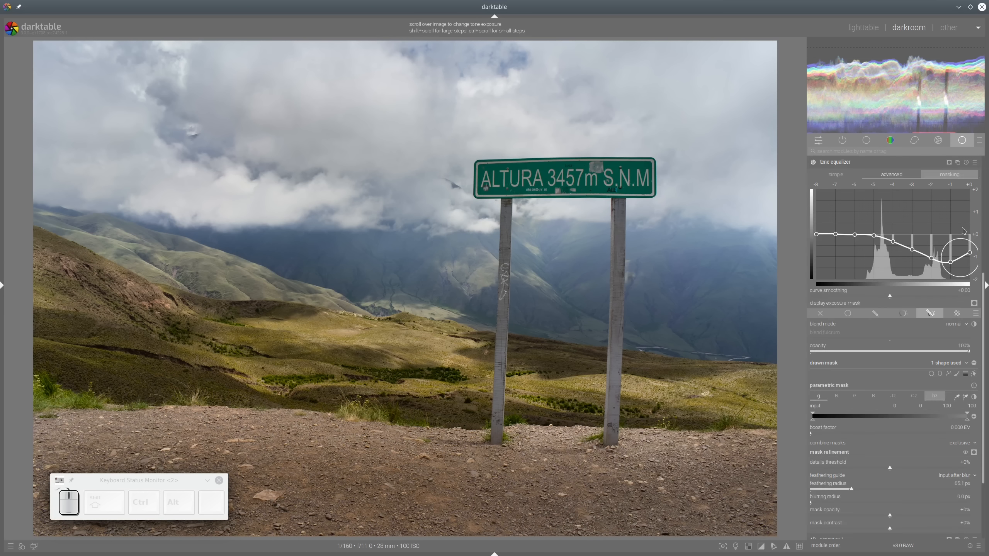
mouse_move(963, 231)
mouse_down()
mouse_move(973, 250)
mouse_move(951, 245)
mouse_up()
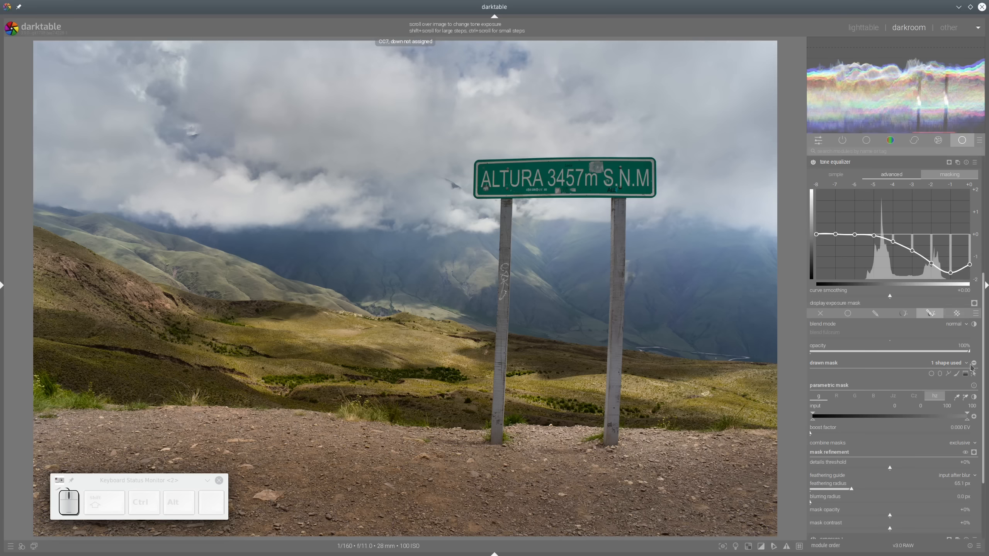
click(974, 374)
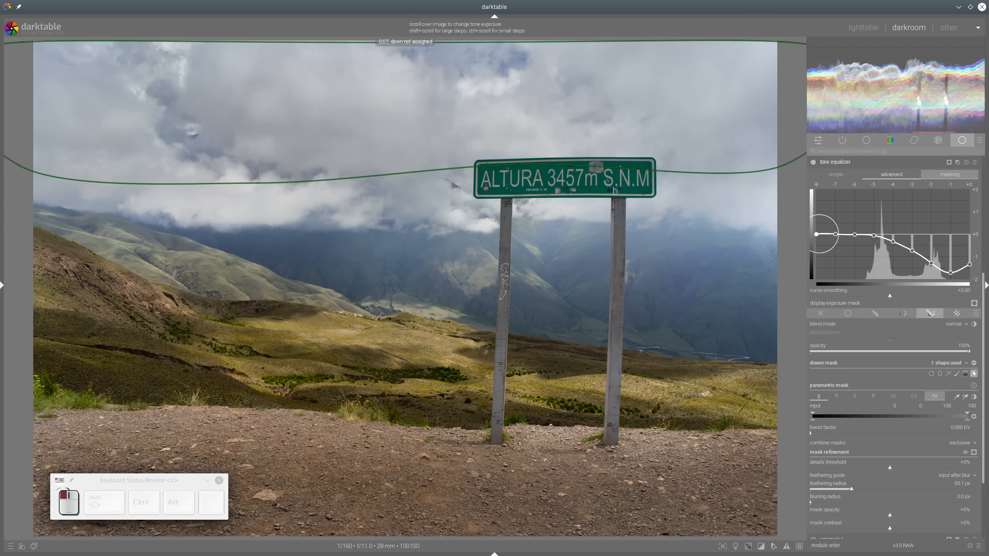
drag(521, 169, 711, 202)
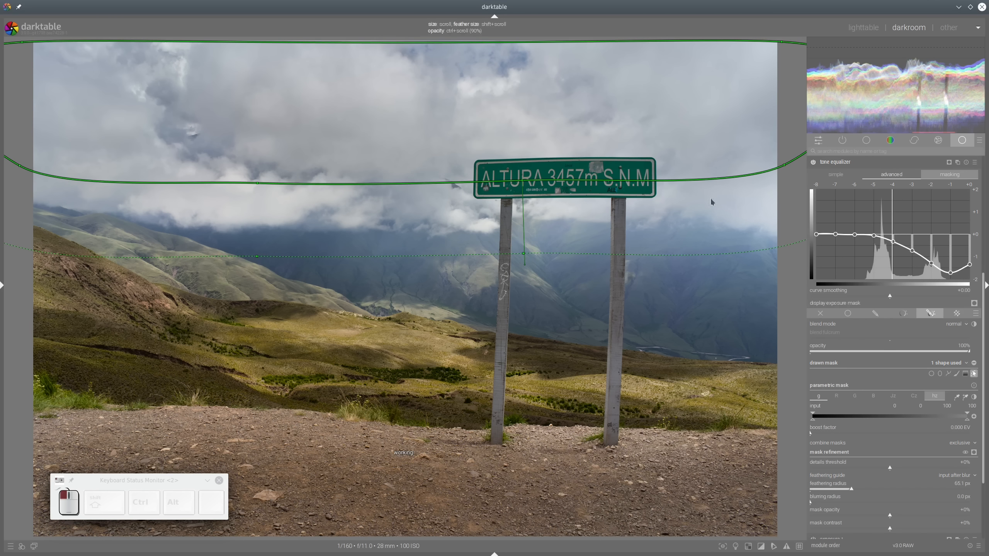
click(974, 374)
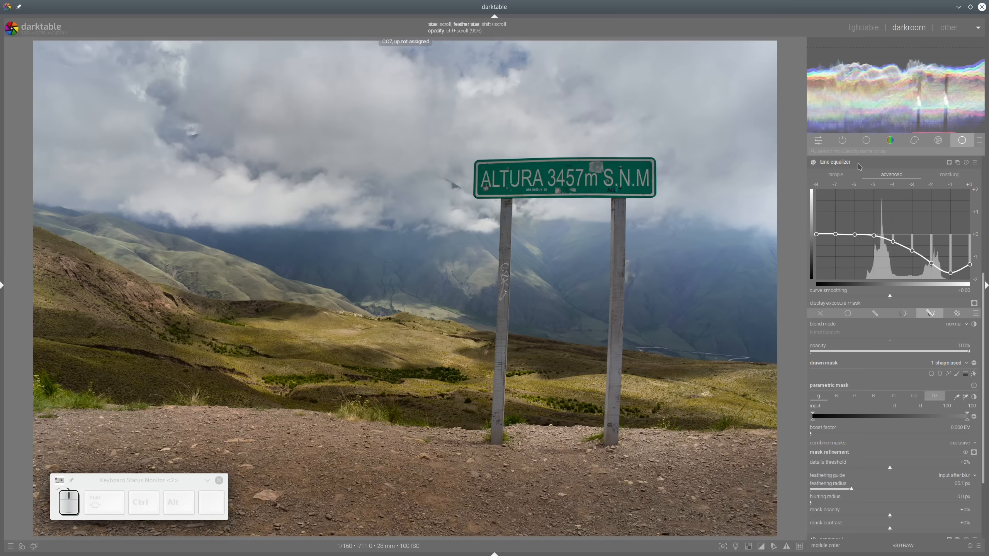
click(837, 161)
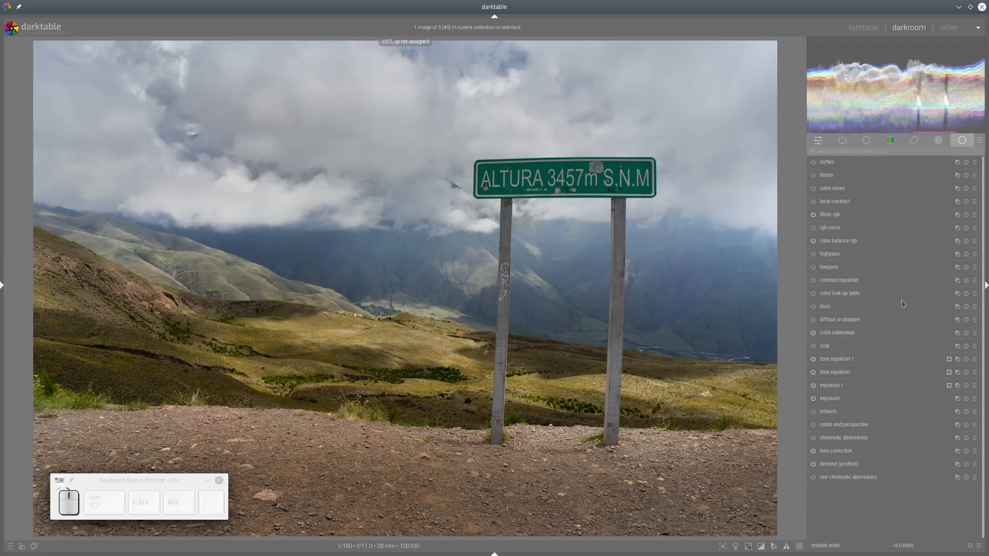
Step: In color balance rgb, set the perceptual brilliance of the mid-tones to 15.66% and of the highlights to 48.43%
click(844, 242)
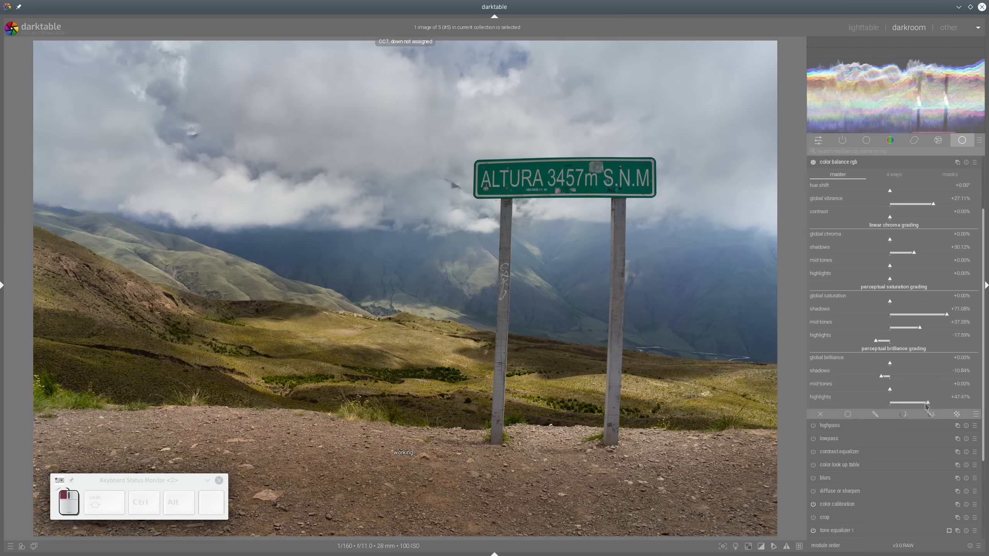
click(927, 404)
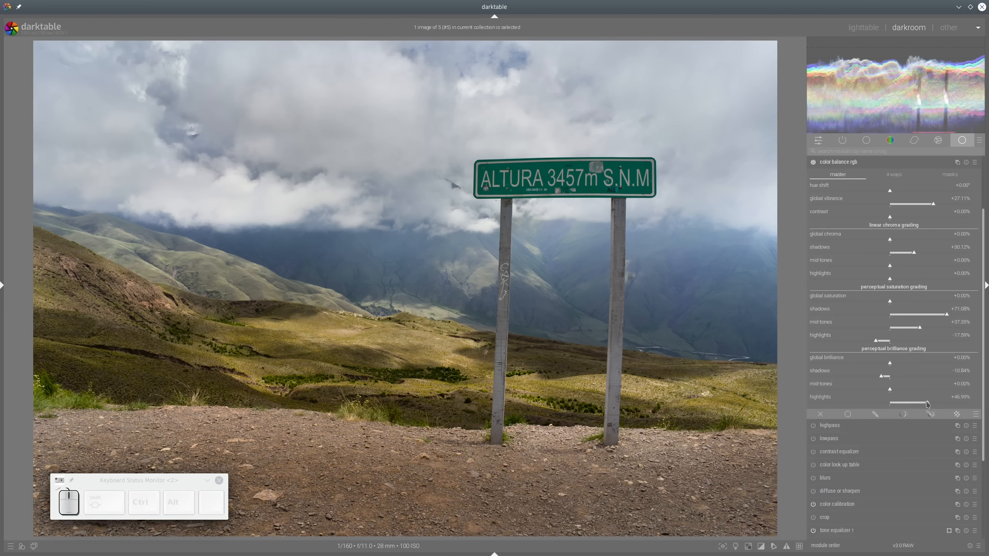
click(900, 391)
click(902, 390)
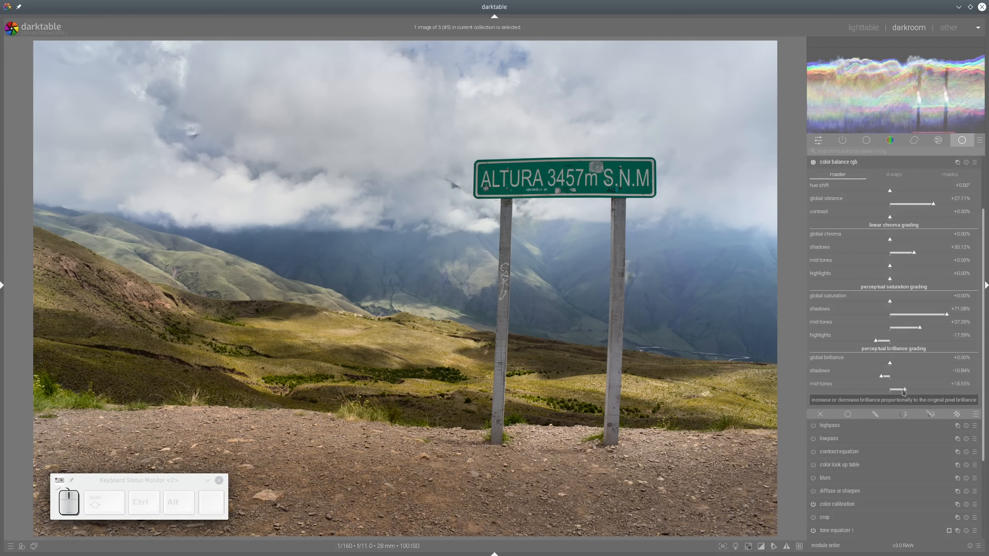
scroll(896, 392, down, 3)
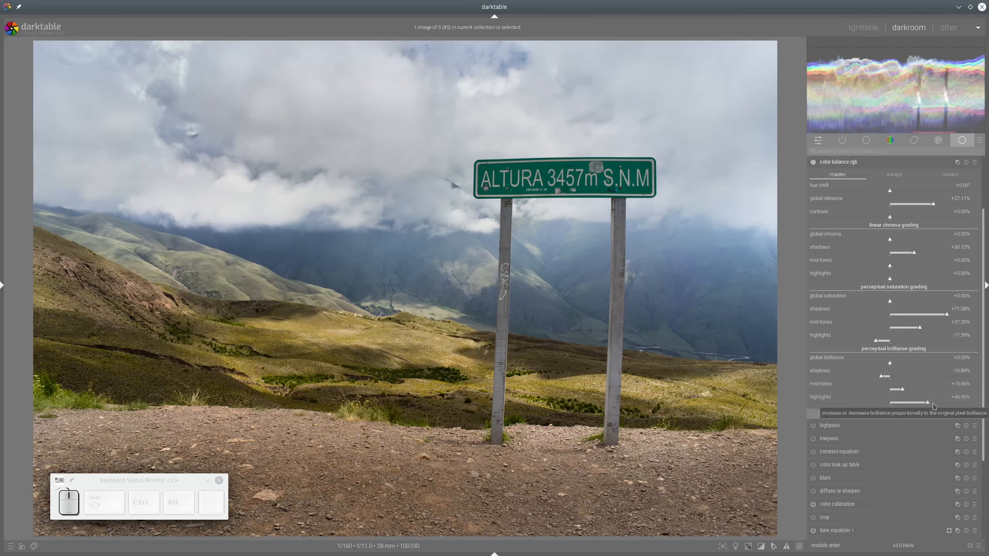
scroll(933, 407, up, 5)
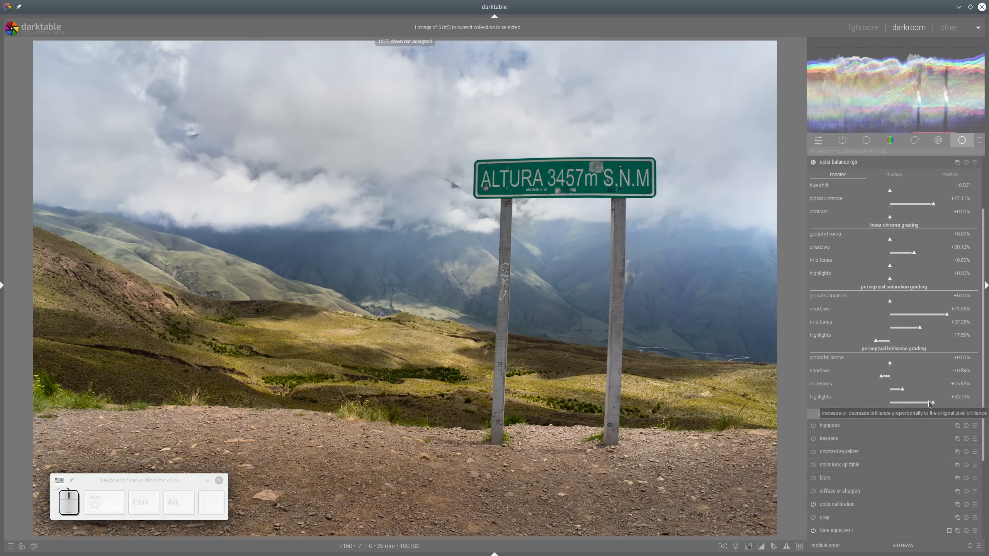
scroll(930, 402, down, 5)
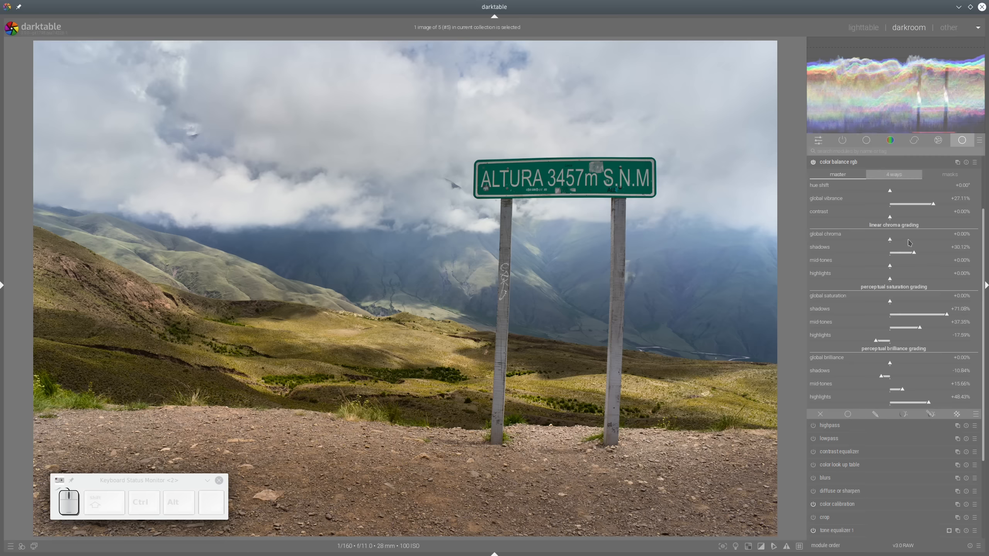
Step: Set global vibrance to 36.27%, linear chroma shadows to 55.66% and mid-tones to 29.64%, reduce highlights chroma slightly, and check under color assessment conditions
click(948, 208)
click(934, 254)
click(907, 267)
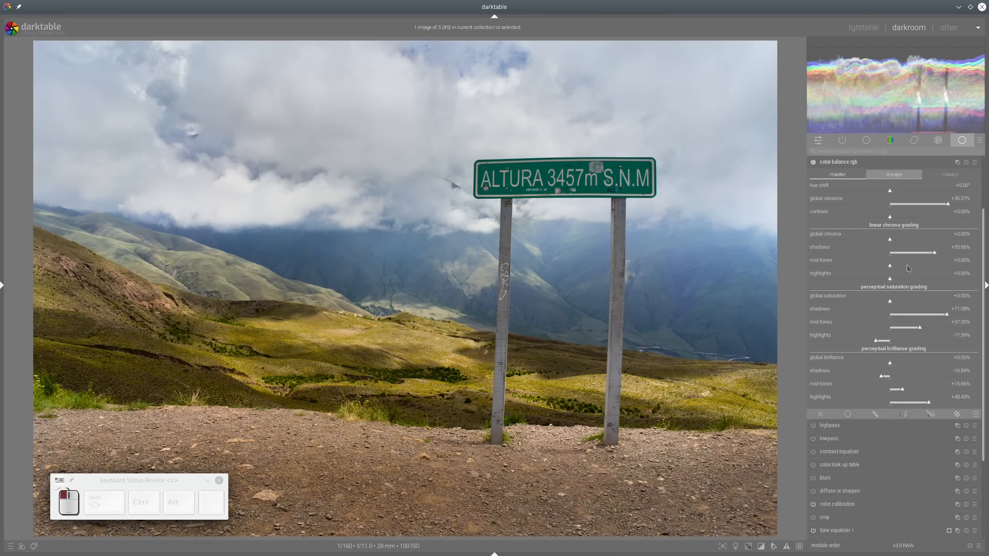
click(914, 267)
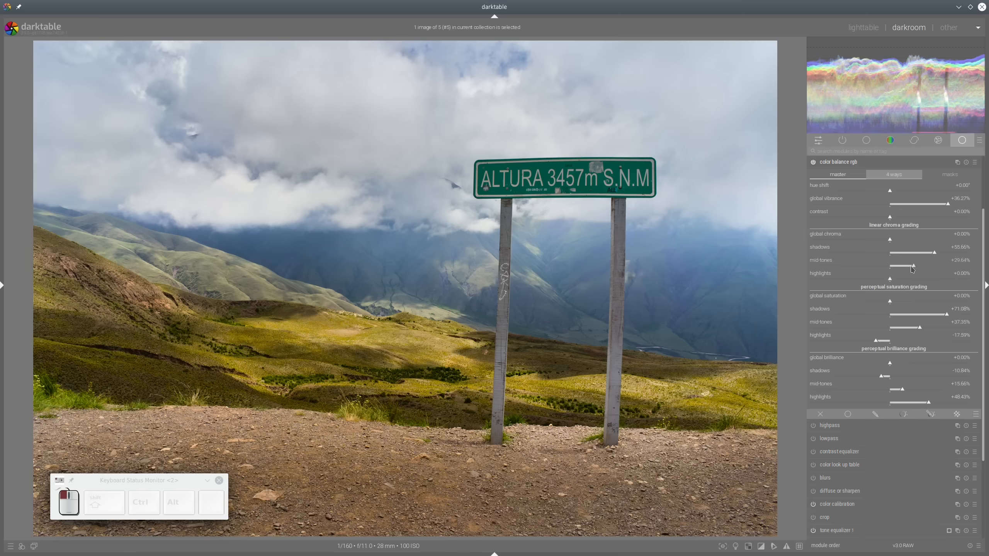
click(883, 280)
click(867, 166)
click(735, 545)
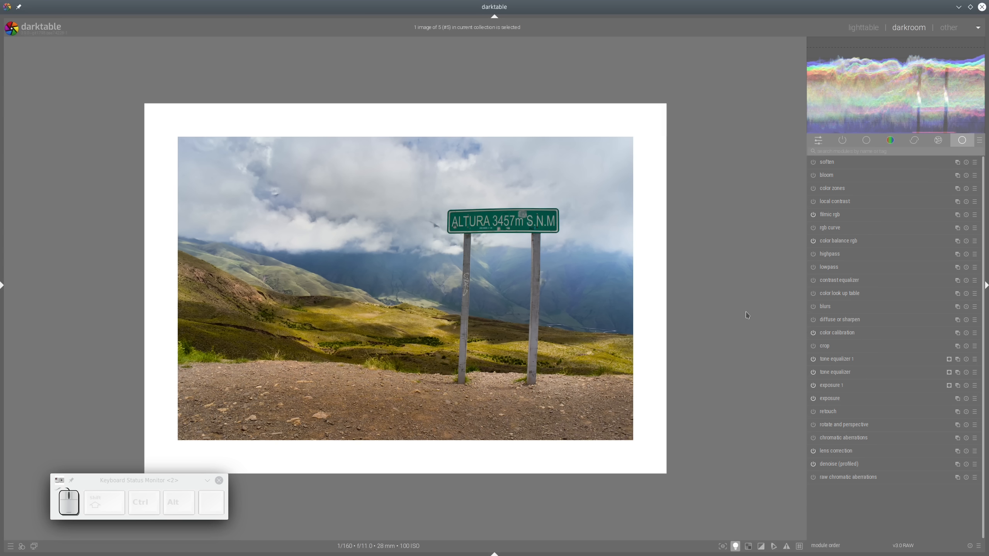
click(735, 546)
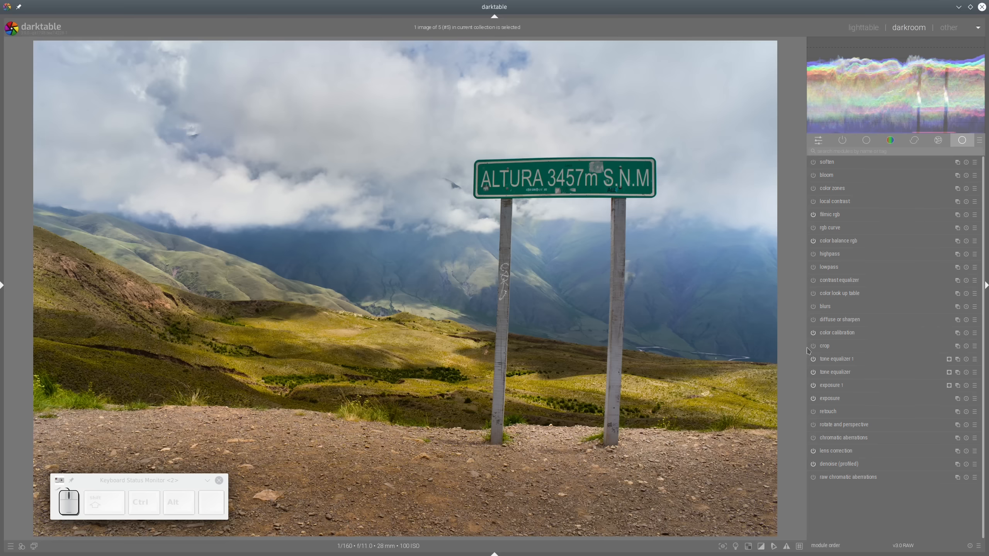
Step: Create another tone equalizer instance, show its masking settings, and enable combined drawn and parametric masking
click(958, 386)
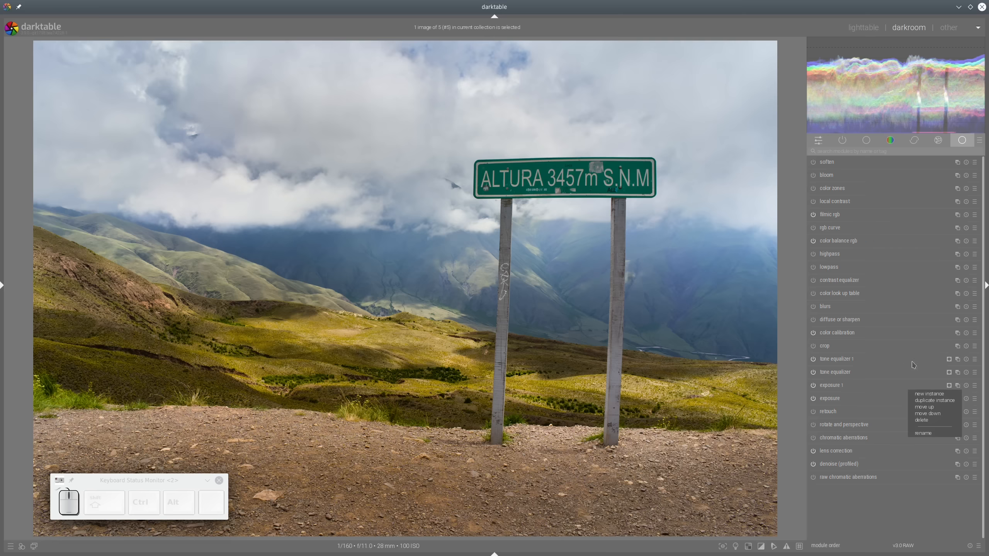
click(958, 361)
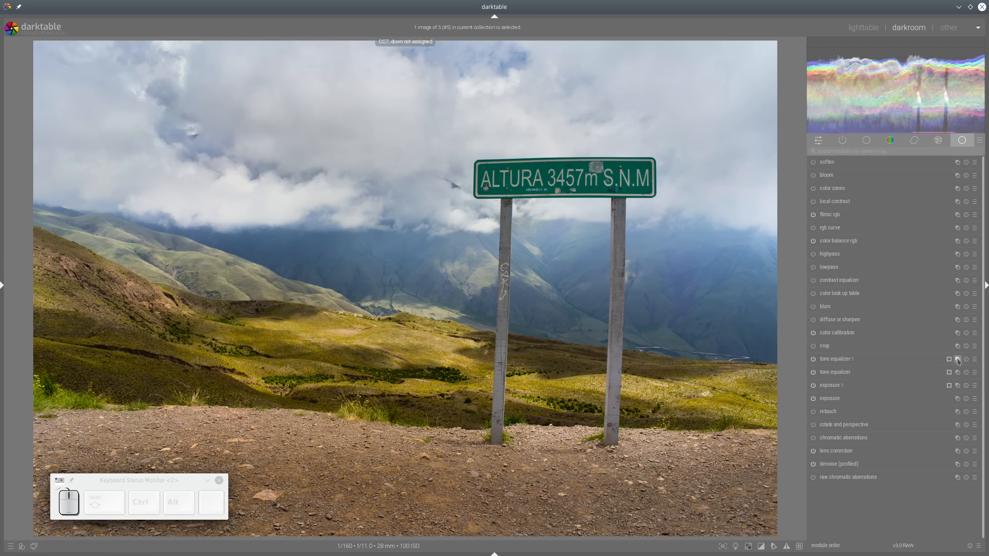
click(957, 360)
click(930, 368)
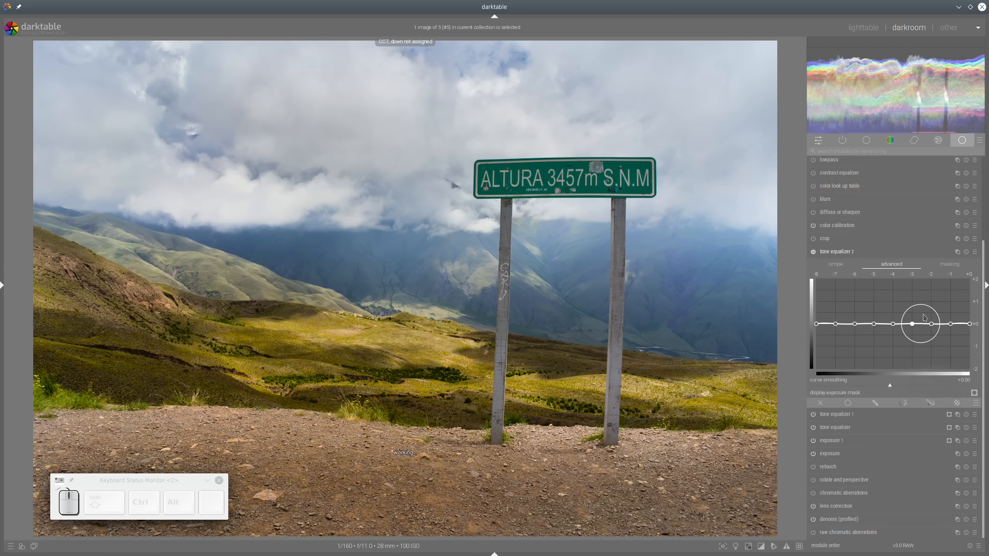
click(950, 265)
click(930, 403)
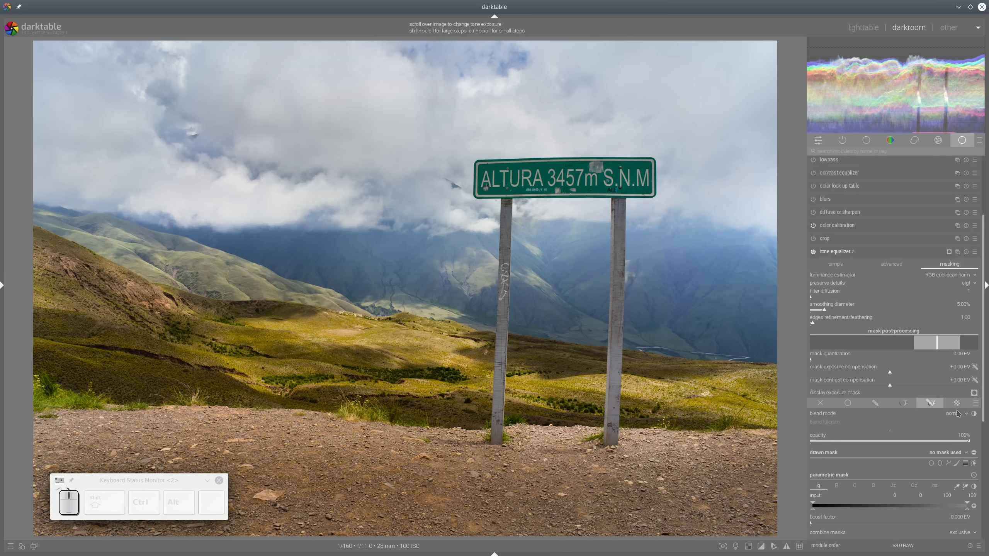
Step: Draw a closed path mask with four sharp corner nodes around the sign board's lettering and reduce its feather size to 23.11%
scroll(947, 424, down, 2)
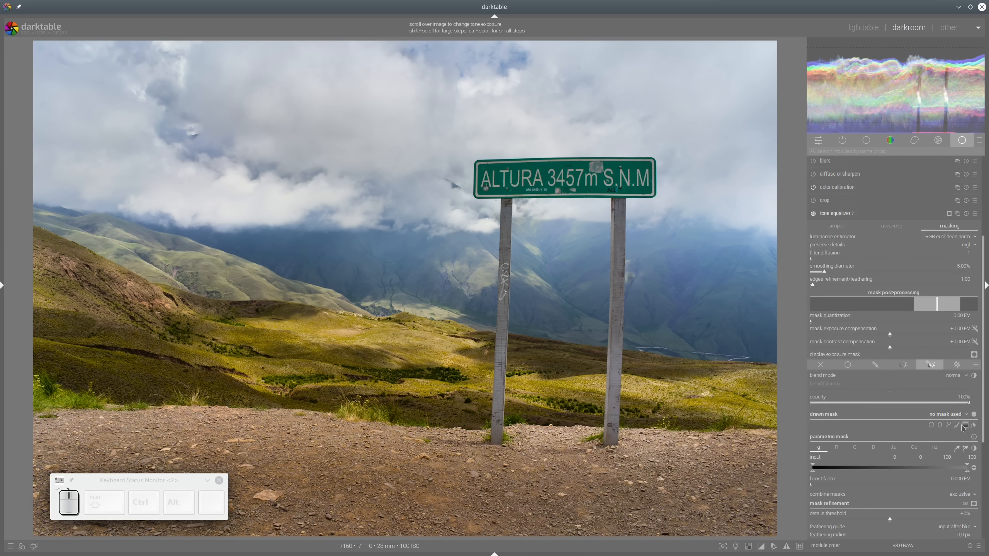
click(949, 425)
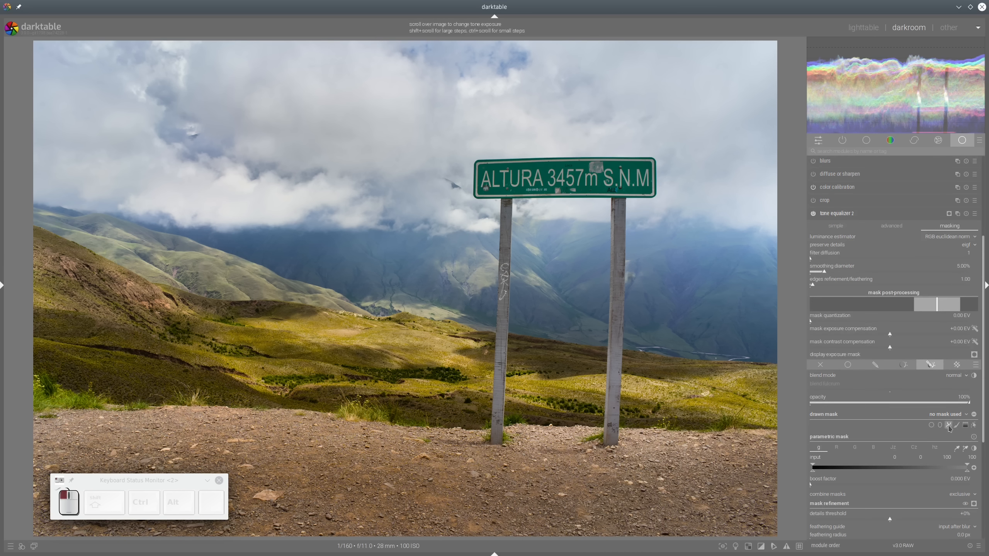
ctrl+click(485, 170)
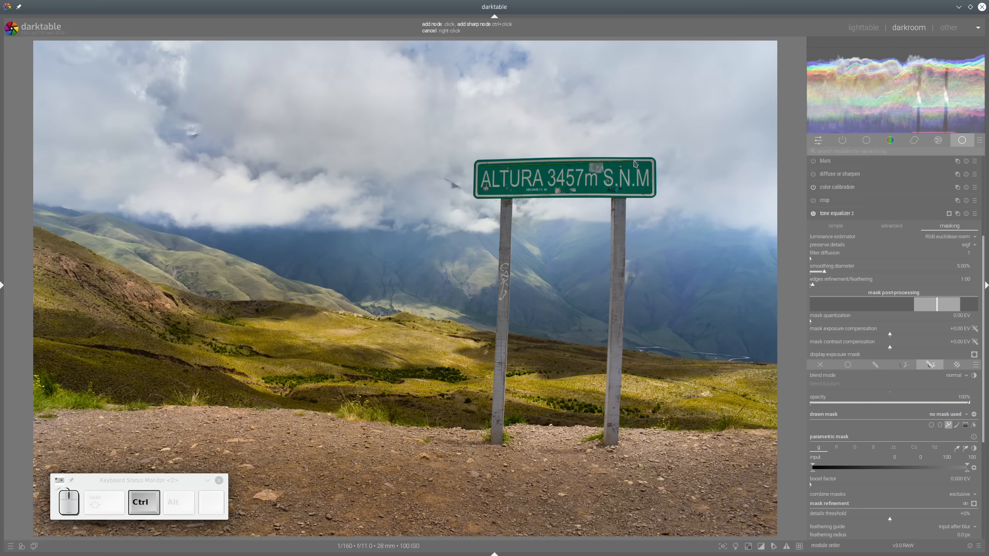
ctrl+click(645, 194)
ctrl+click(645, 194)
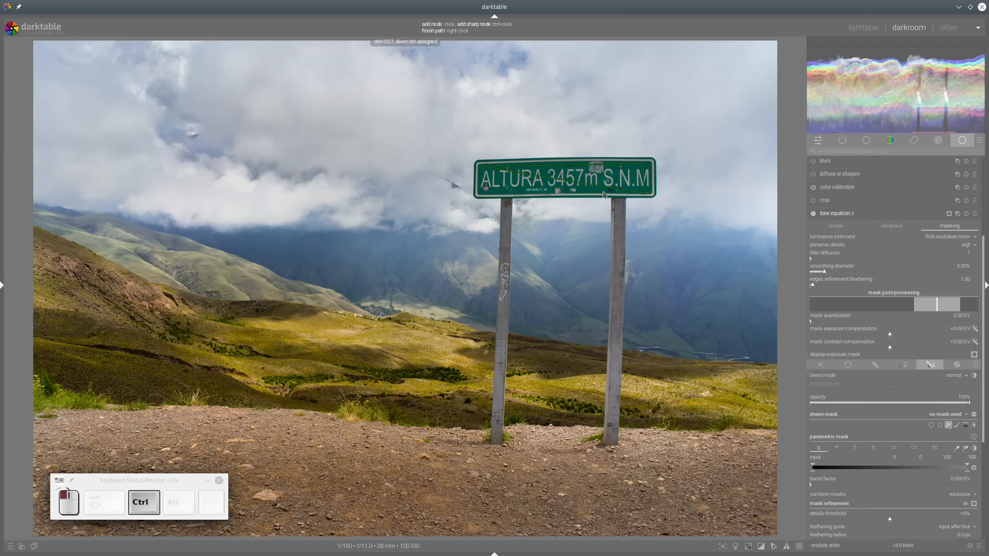
ctrl+click(483, 196)
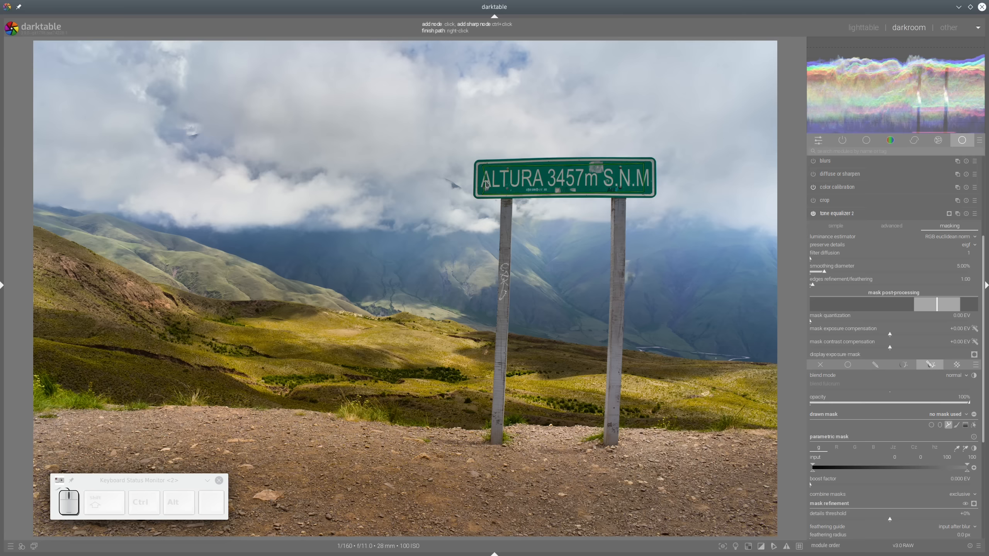
right_click(554, 186)
scroll(584, 156, down, 5)
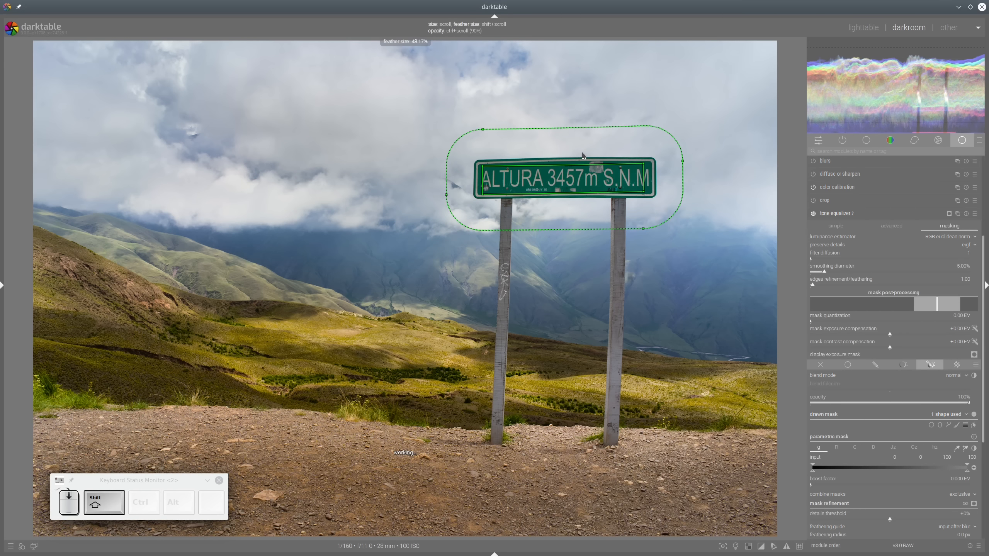
scroll(583, 156, down, 2)
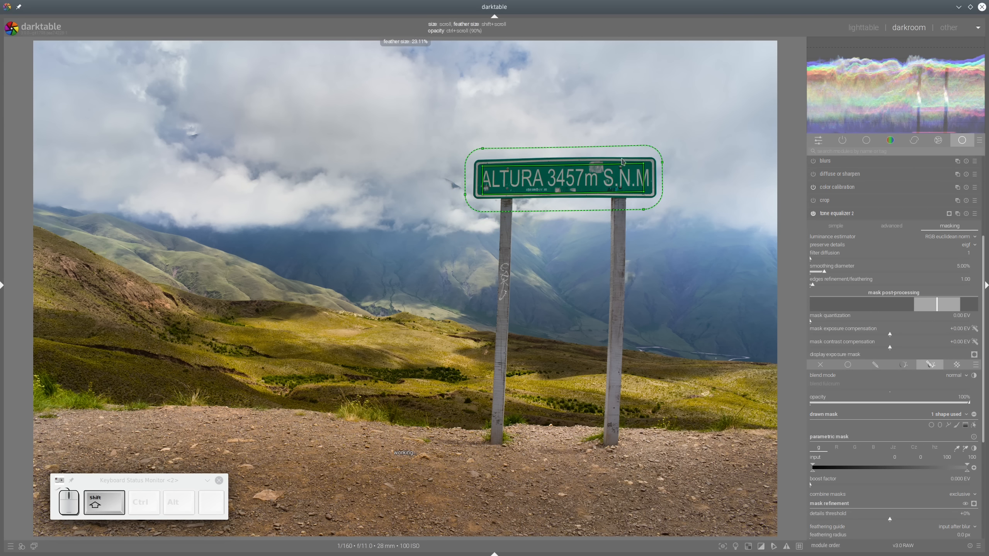
Step: Move the sign path's right nodes outwards, add a node midway along its lower and upper edges, and reduce the feather size to 16.62%
click(645, 164)
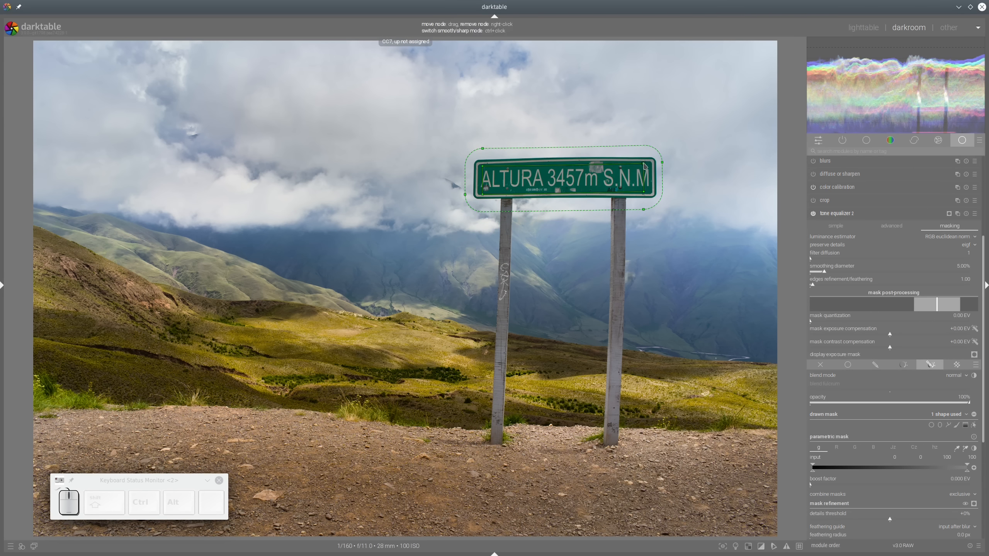
drag(649, 167, 646, 196)
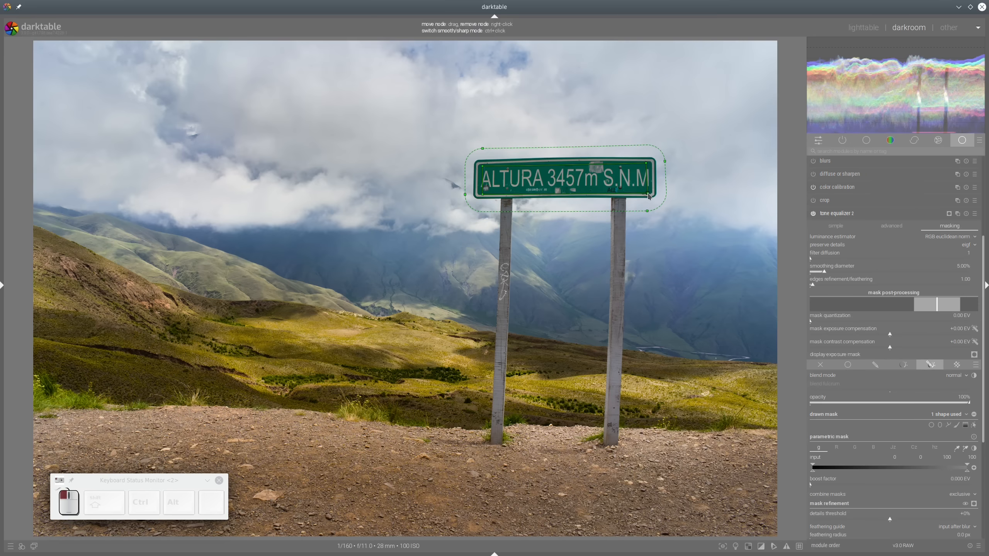
ctrl+click(566, 194)
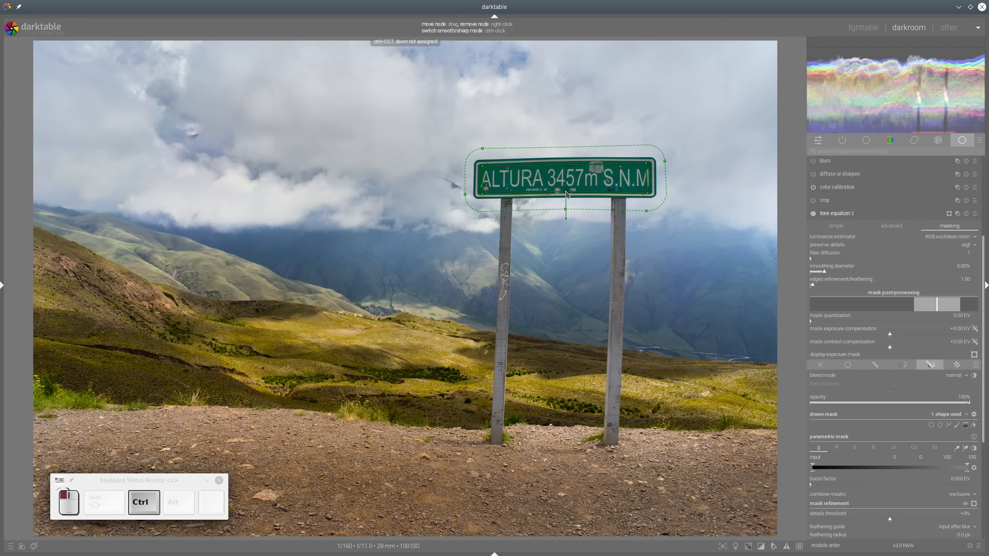
drag(561, 167, 562, 167)
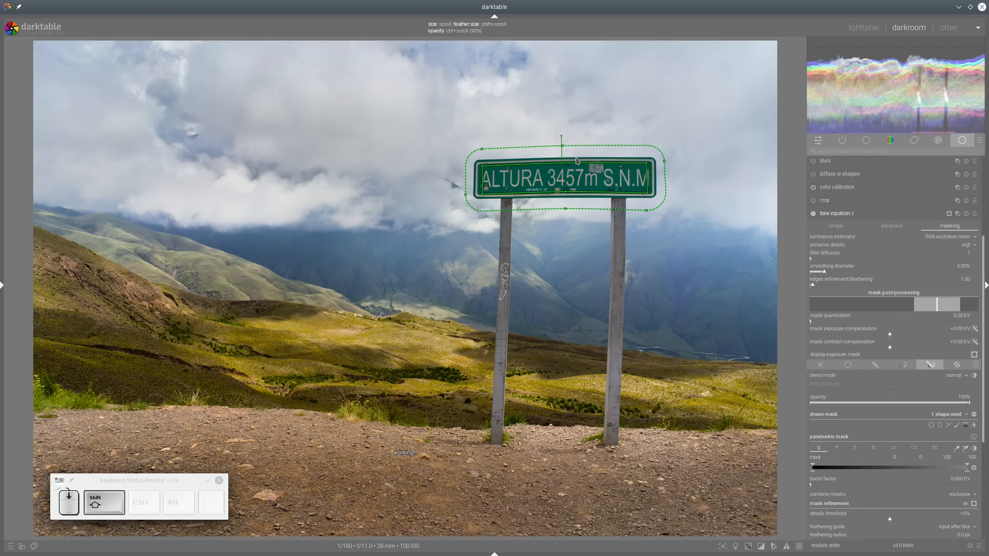
shift+scroll(577, 162, up, 5)
shift+scroll(578, 161, up, 1)
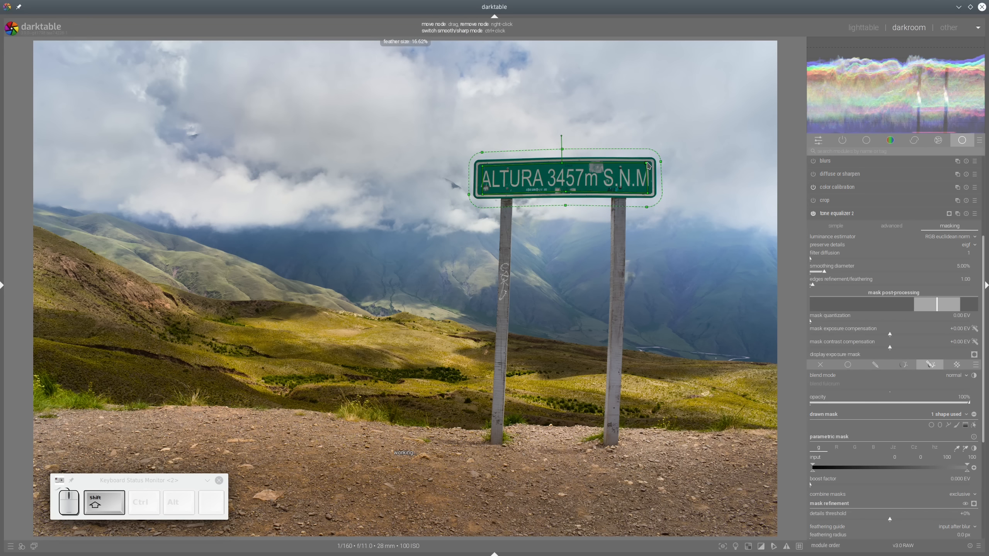
Step: Nudge the sign path's upper-right and left nodes outwards, display the mask, and set the shape's opacity to 100%
drag(647, 163, 649, 164)
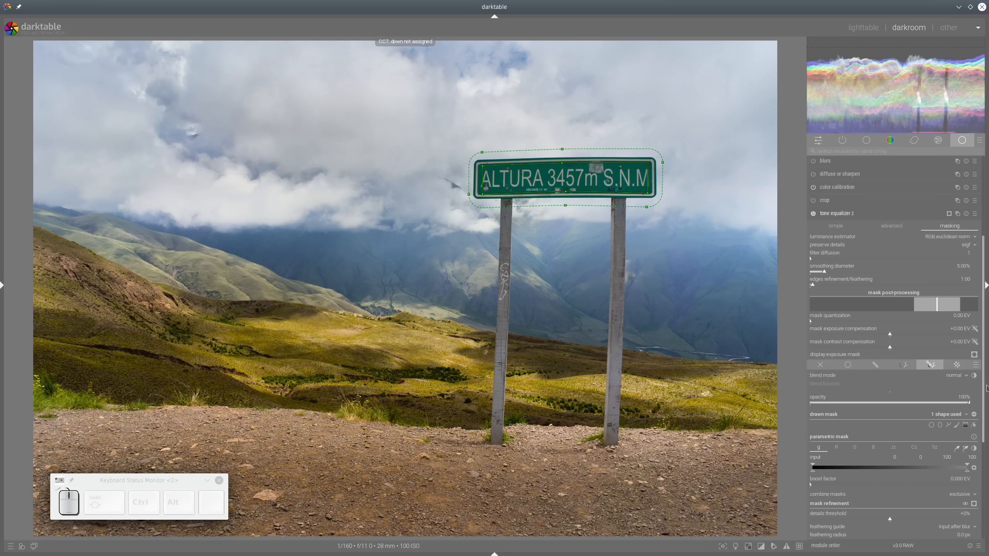
click(975, 438)
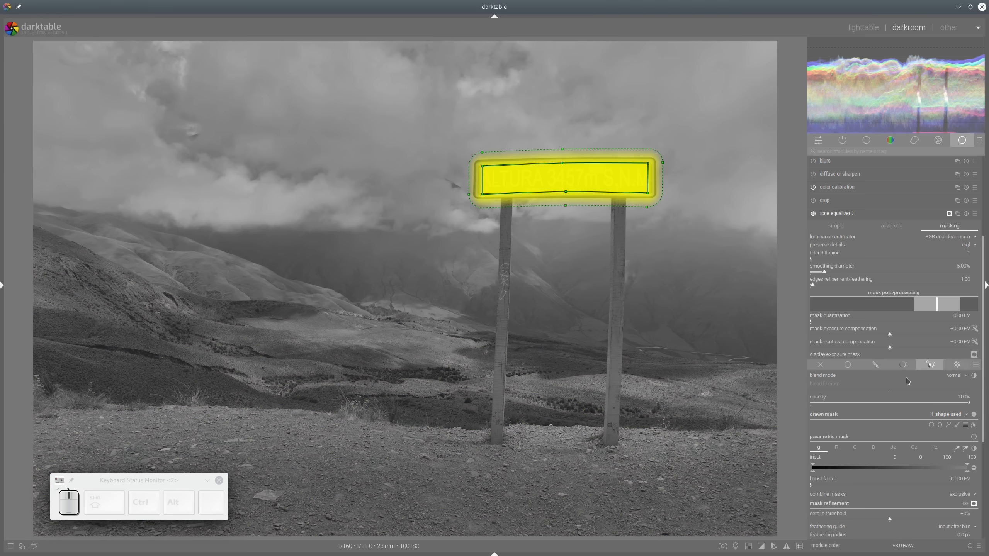
scroll(907, 382, down, 5)
ctrl+scroll(586, 179, up, 1)
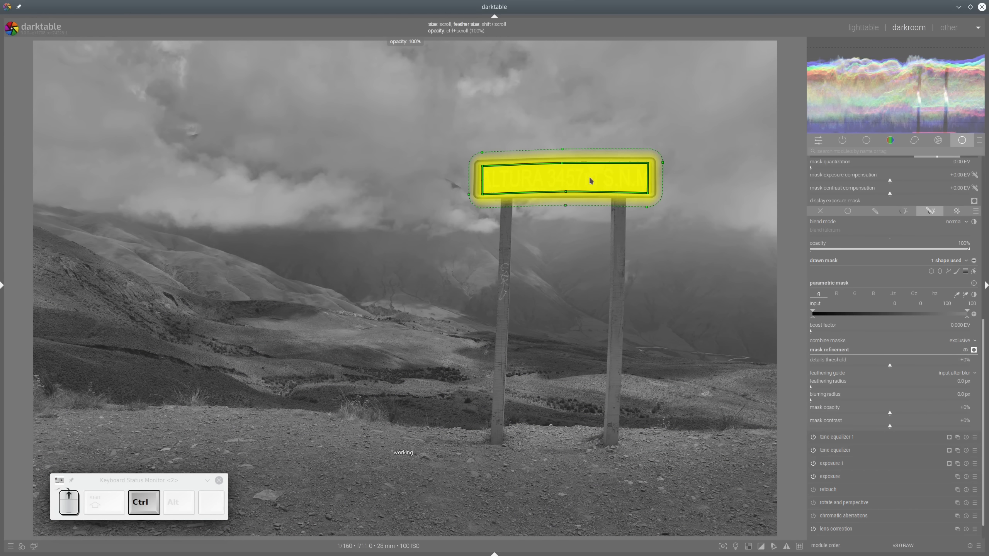
ctrl+scroll(589, 178, up, 1)
drag(483, 194, 482, 168)
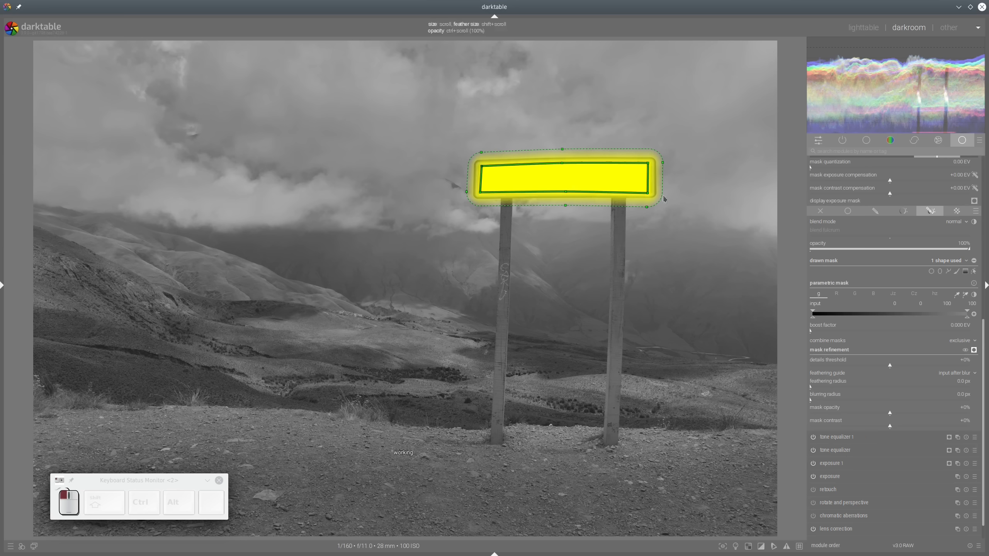
Step: Refine the sign mask with a 60.8 px feathering radius and +47% mask contrast, and hide the mask overlay and path outline
click(850, 388)
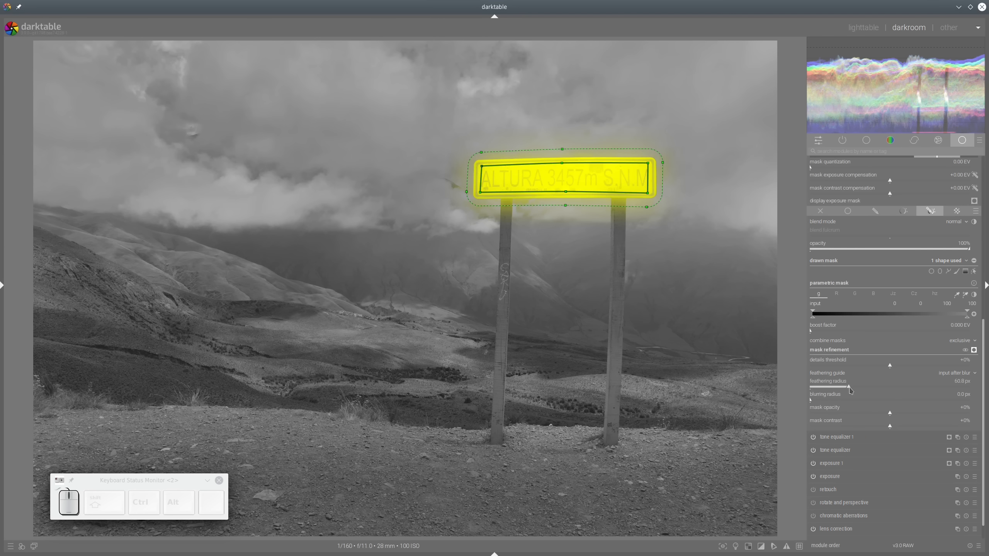
scroll(900, 428, up, 5)
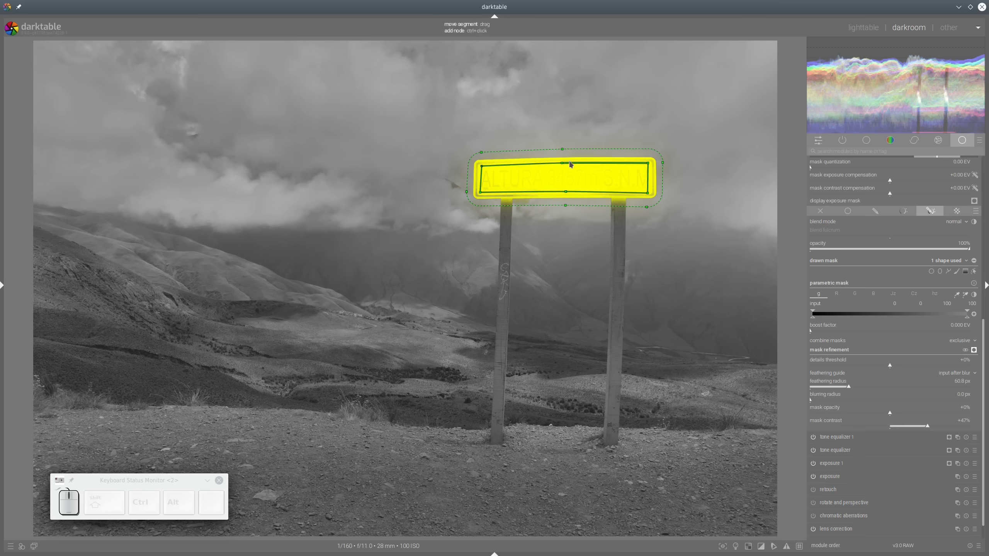
scroll(568, 157, up, 5)
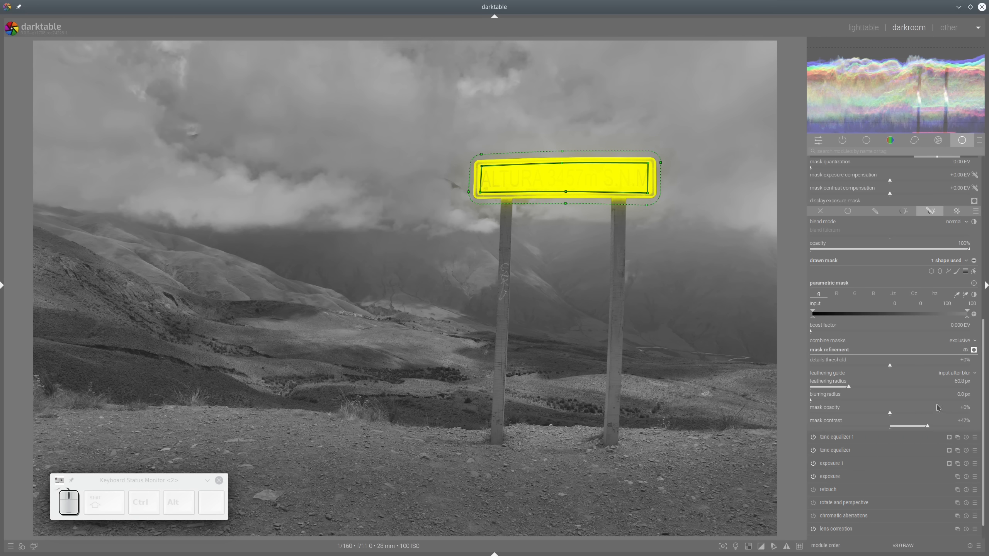
click(975, 350)
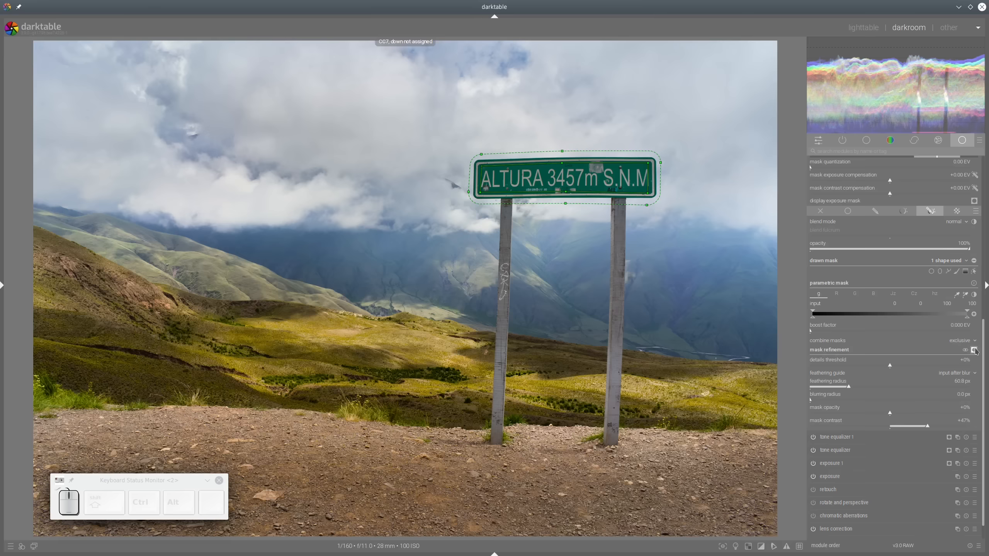
drag(986, 331, 986, 304)
click(974, 323)
click(975, 324)
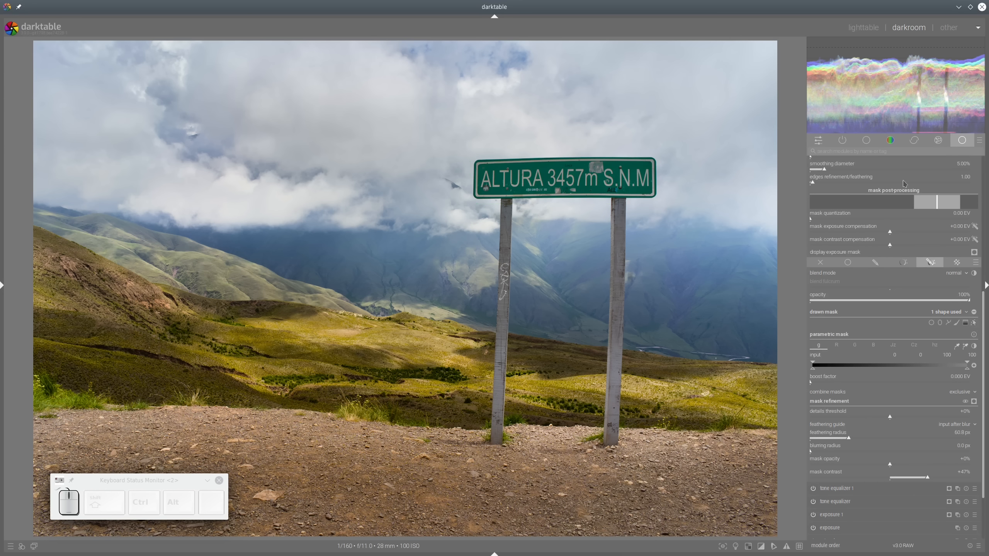
Step: Set the sign tone equalizer's mask exposure compensation to -1.43 EV and raise its curve around -2 EV to about +1.8 EV
scroll(858, 178, up, 5)
click(892, 239)
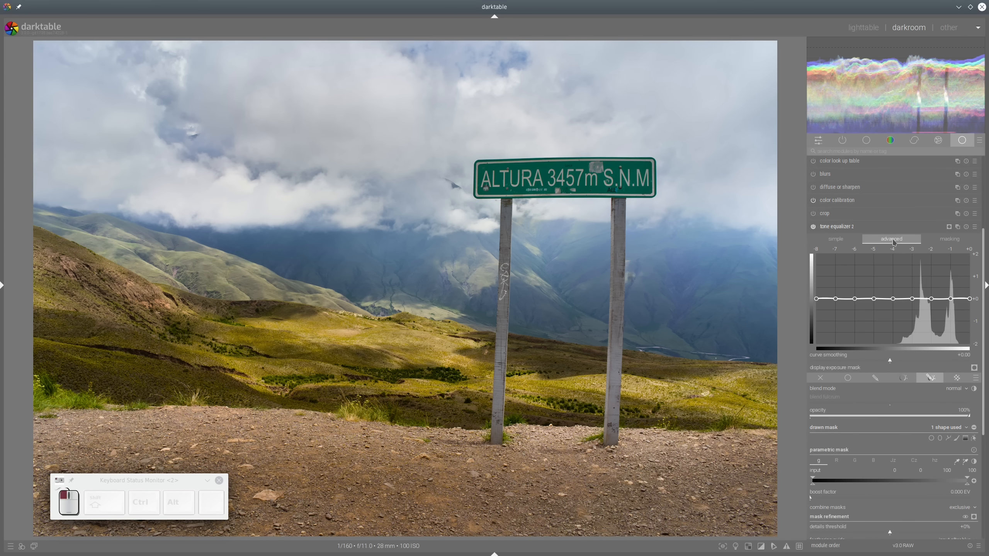
click(954, 242)
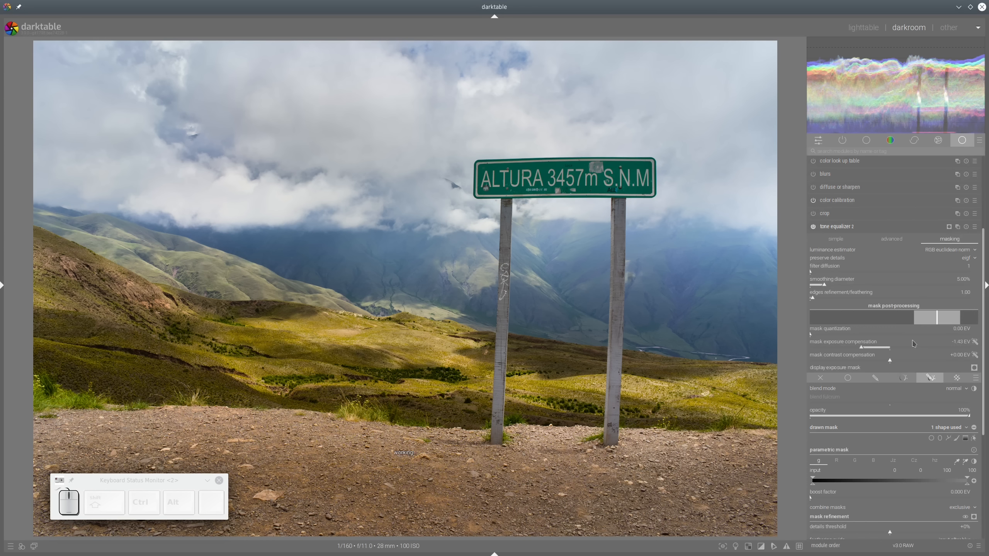
click(892, 241)
drag(929, 299, 939, 260)
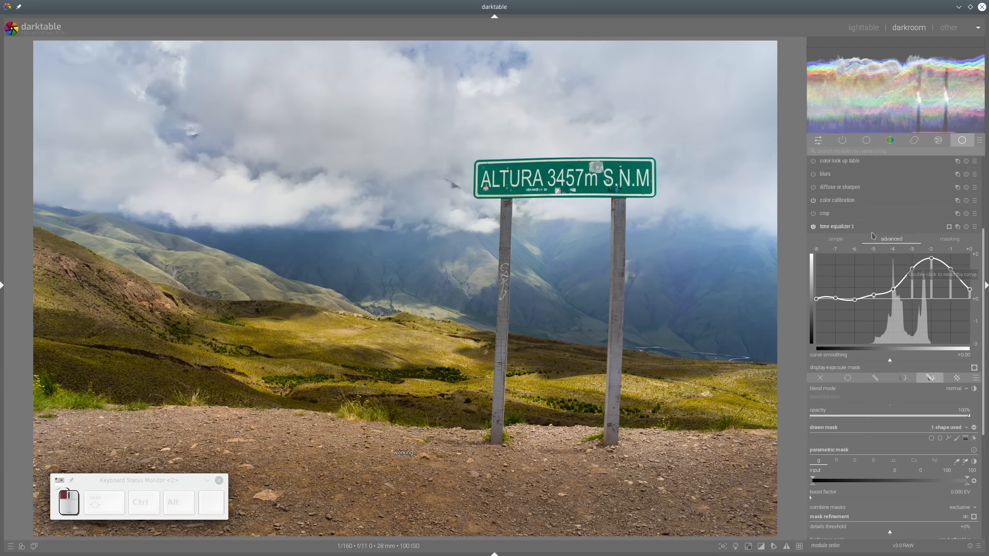
click(937, 227)
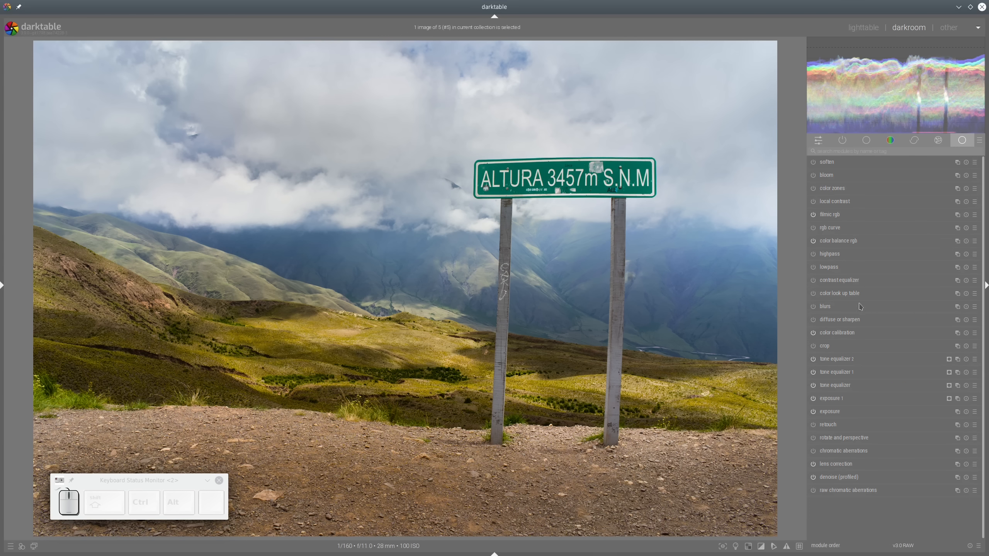
Step: Check the photo under color assessment conditions and lower the masked gravel exposure instance to -1.364 EV
click(736, 546)
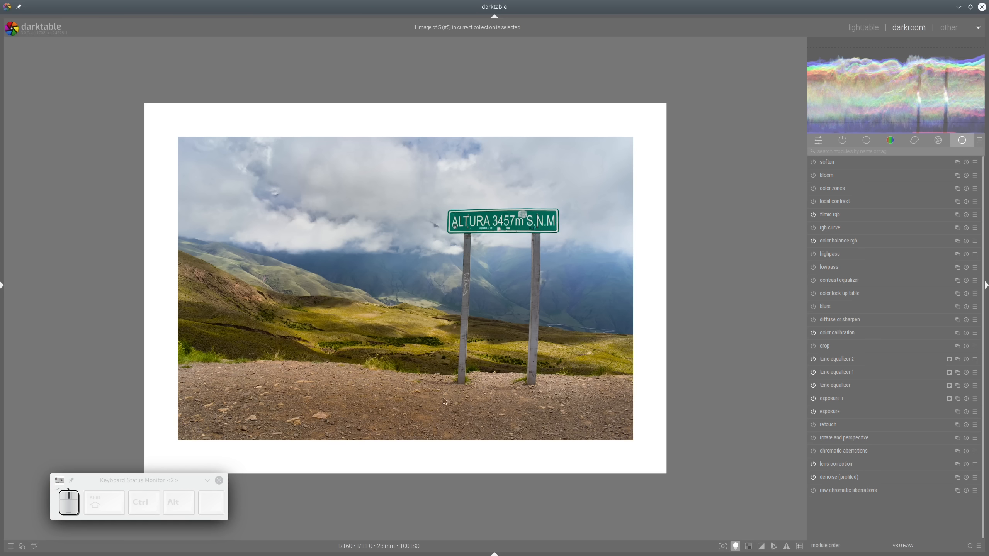
click(736, 545)
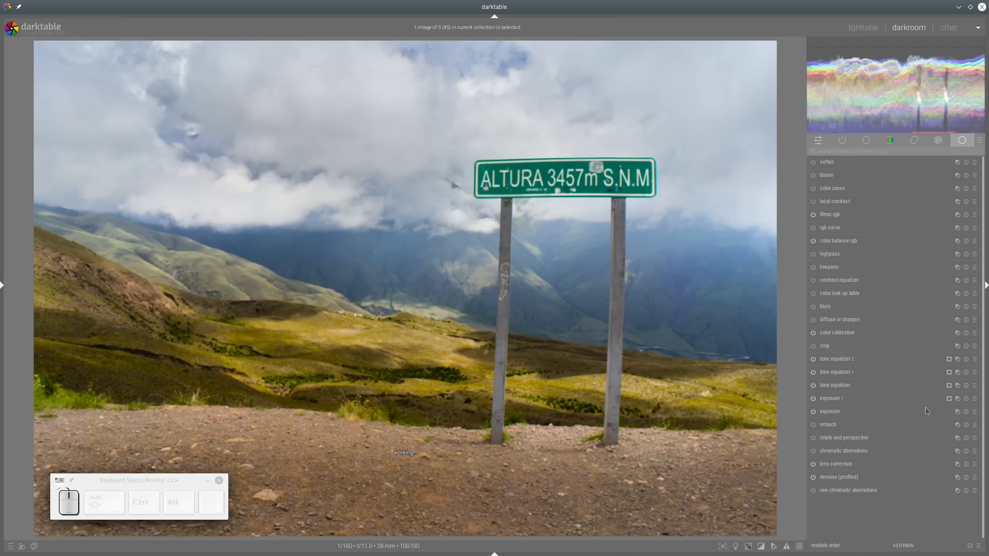
click(825, 398)
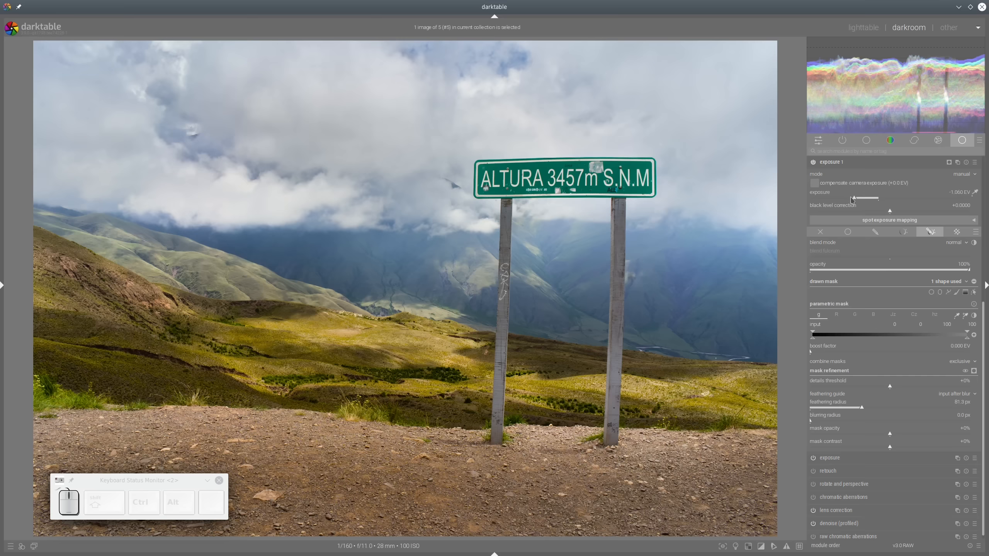
drag(852, 201, 848, 200)
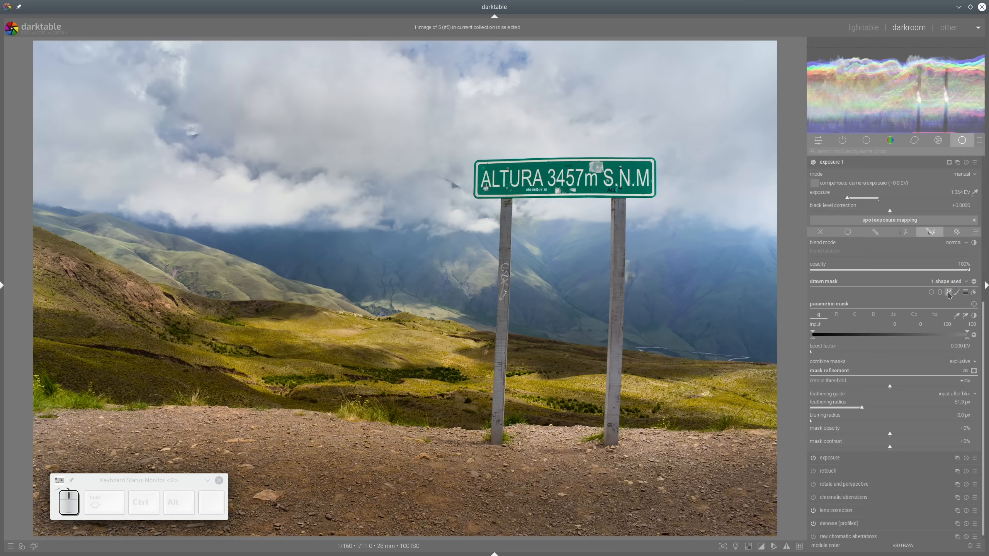
Step: Show the gravel exposure path, shift its upper left and middle nodes down, adjust its feather size, and move the right node slightly outwards
click(974, 292)
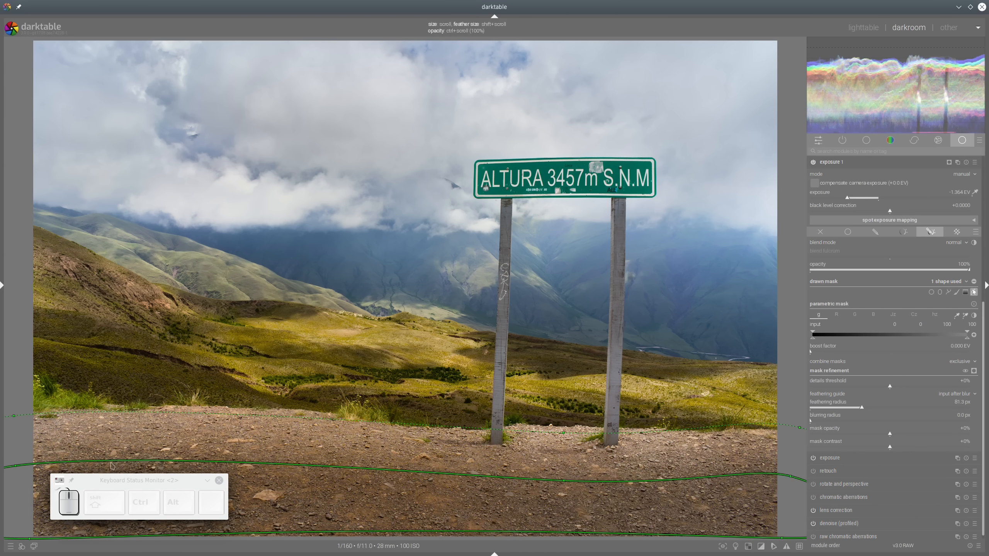
drag(17, 466, 566, 490)
shift+scroll(552, 460, up, 2)
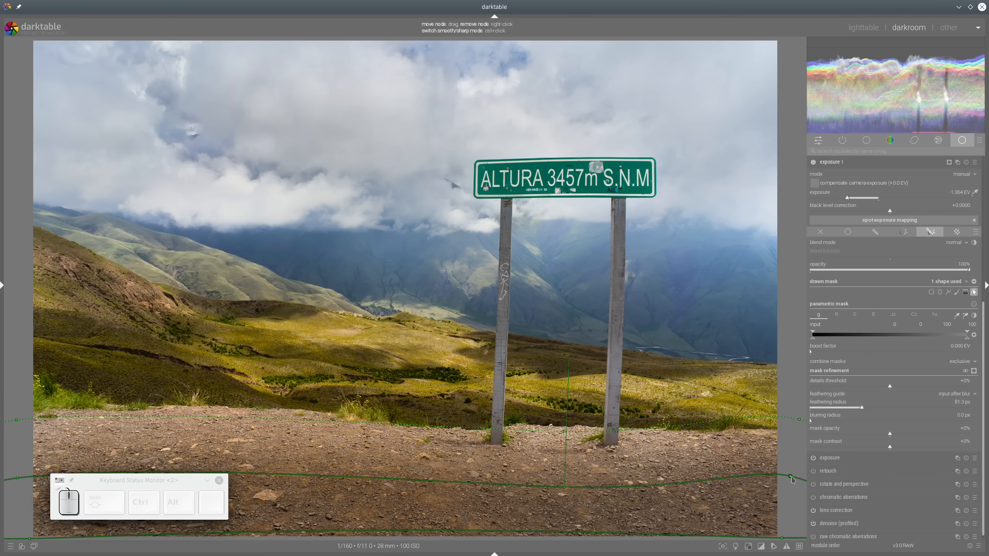
drag(792, 480, 804, 482)
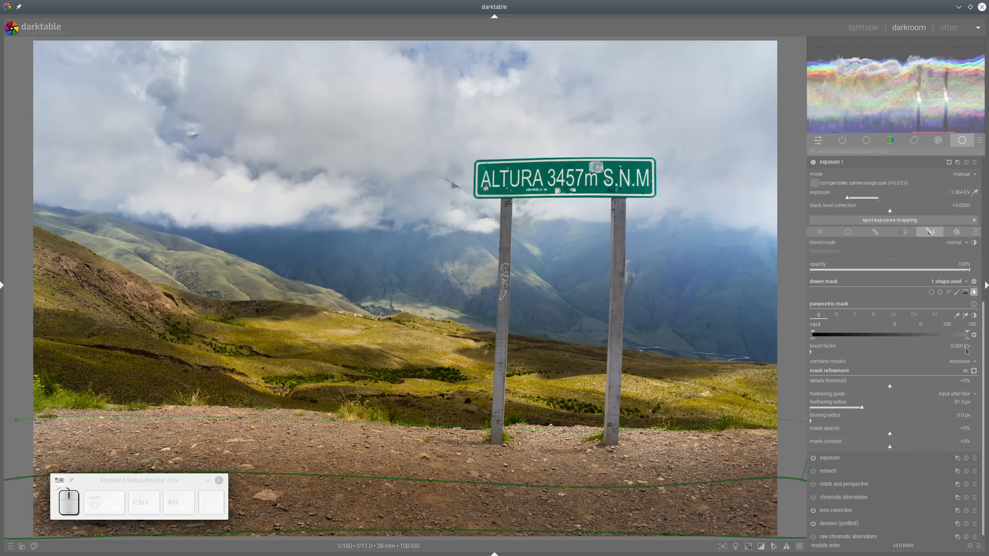
Step: Set the gravel instance's exposure to -1.482 EV and check the photo under color assessment conditions
click(842, 199)
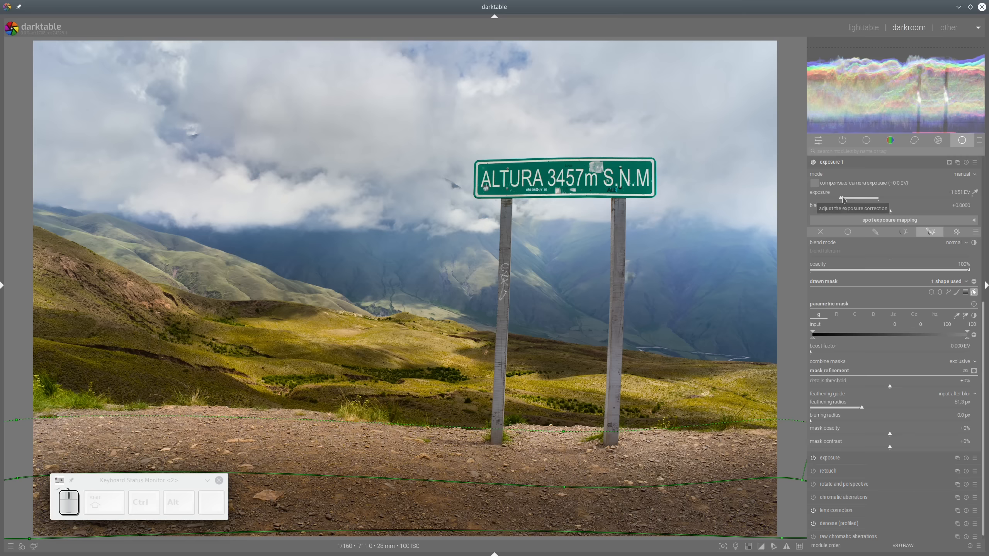
click(843, 199)
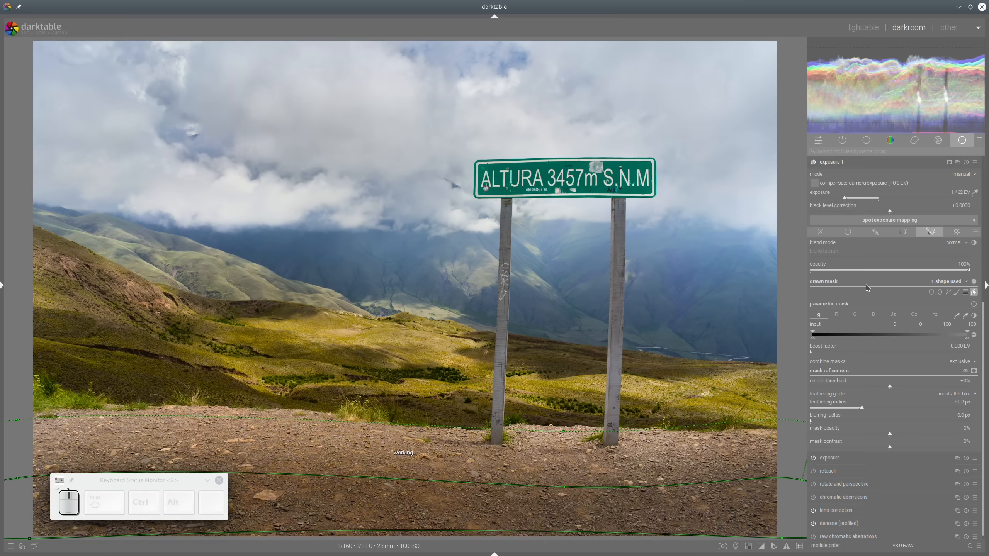
click(841, 168)
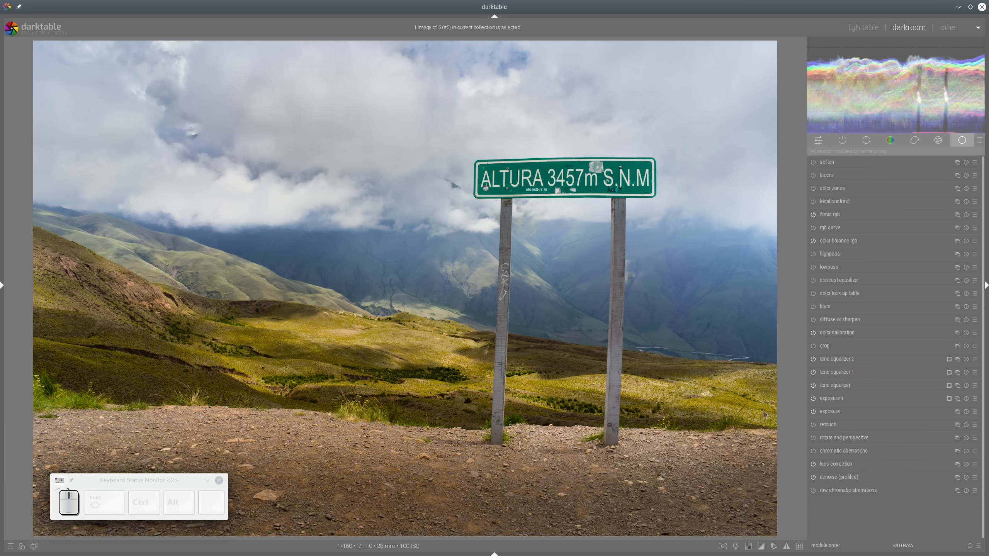
click(736, 547)
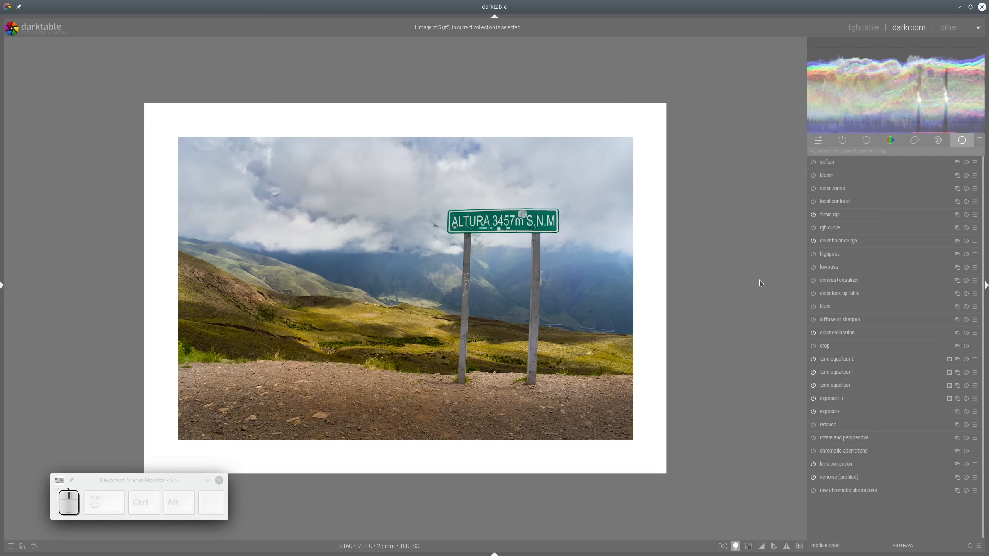
click(736, 546)
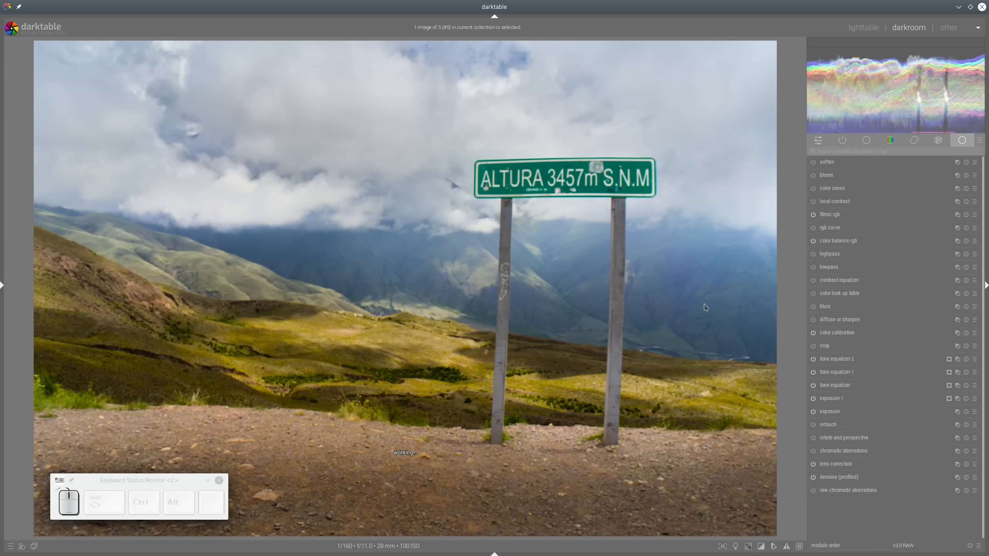
Step: Take a snapshot of the lens correction state at history step 13 and return to the latest edit at step 34
key(ctrl+shift+l)
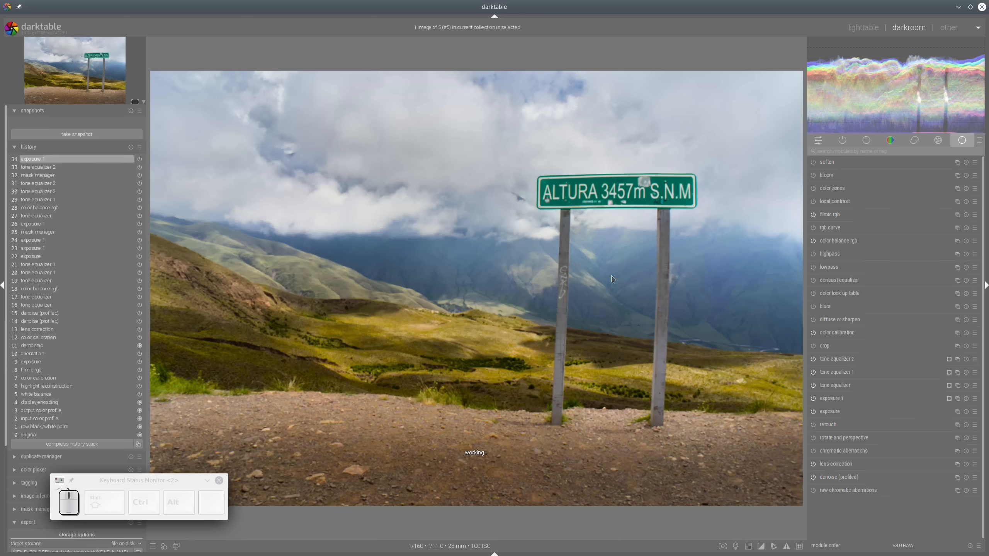
click(54, 338)
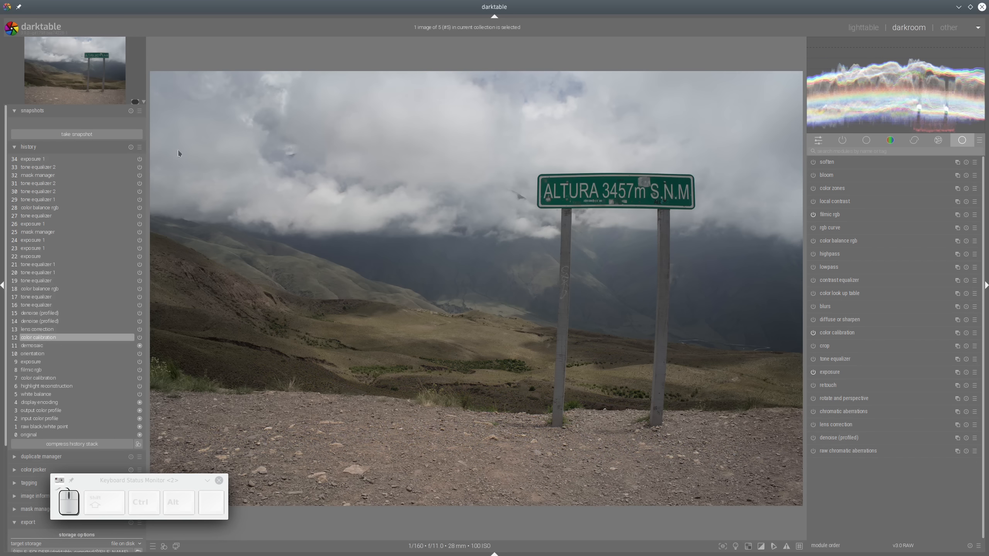
click(42, 331)
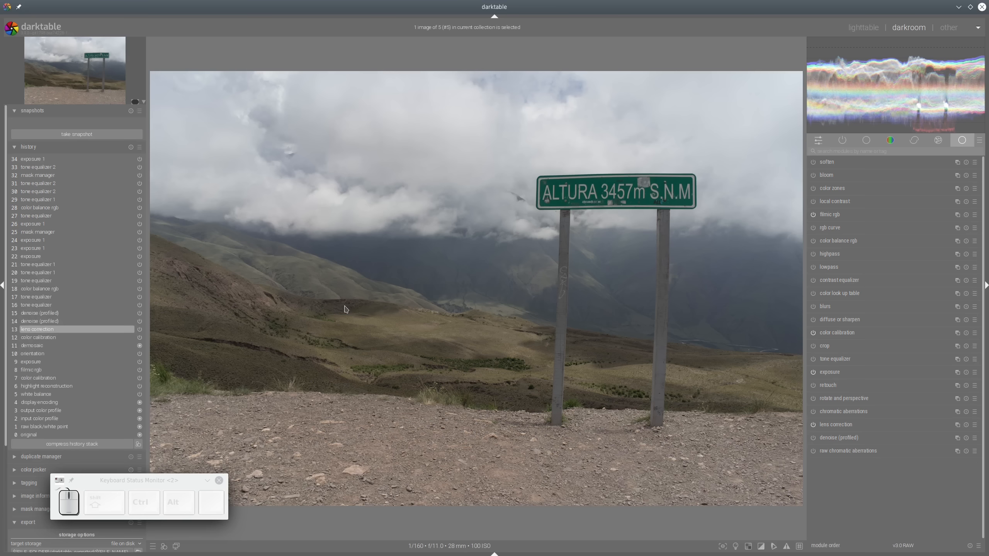
click(65, 135)
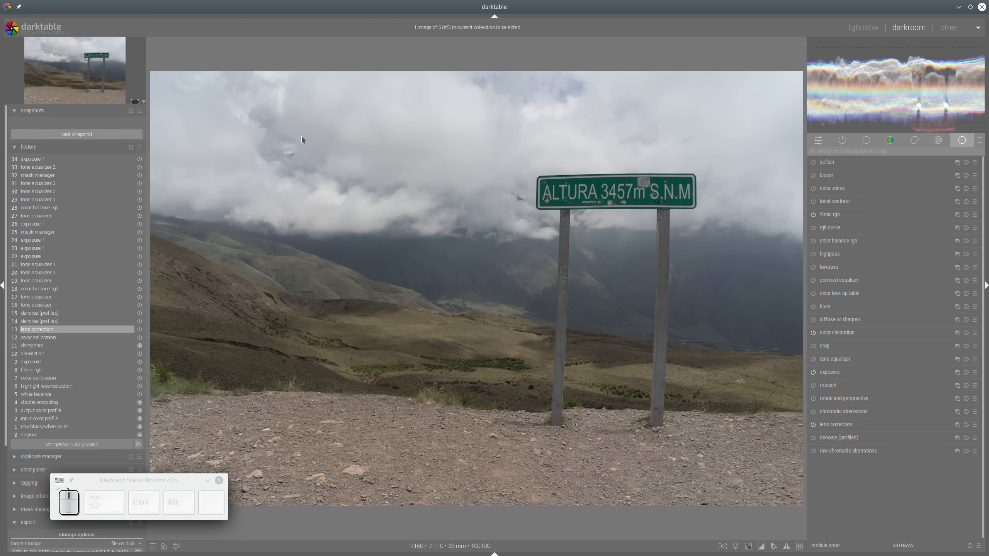
click(42, 160)
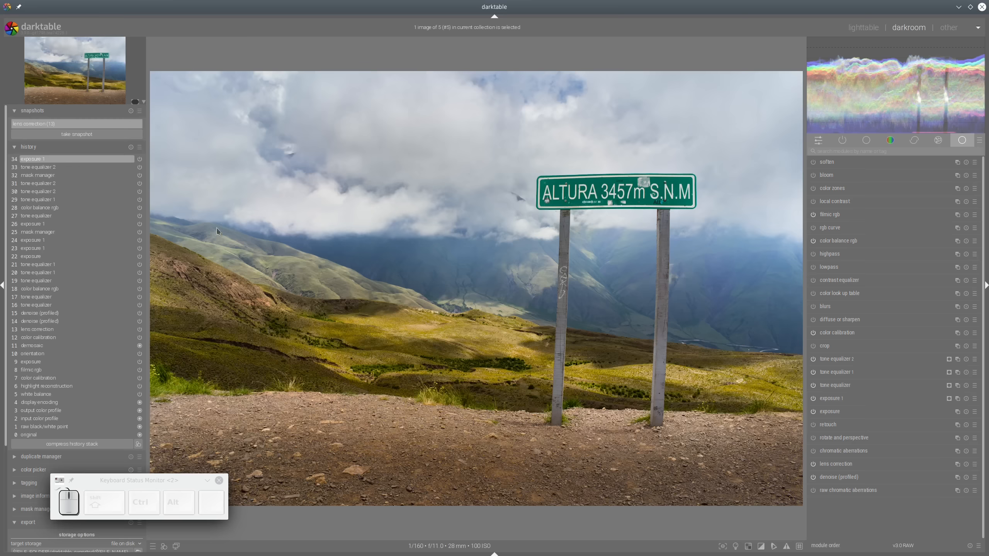
Step: Compare the lens correction snapshot with the finished edit using the split line, and clear the snapshots
click(424, 237)
click(50, 124)
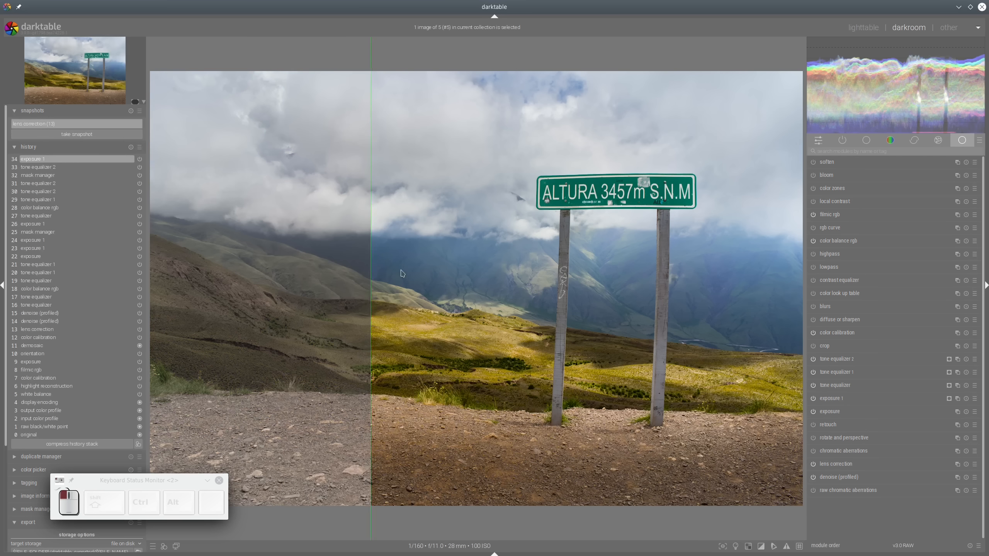
drag(207, 298, 130, 332)
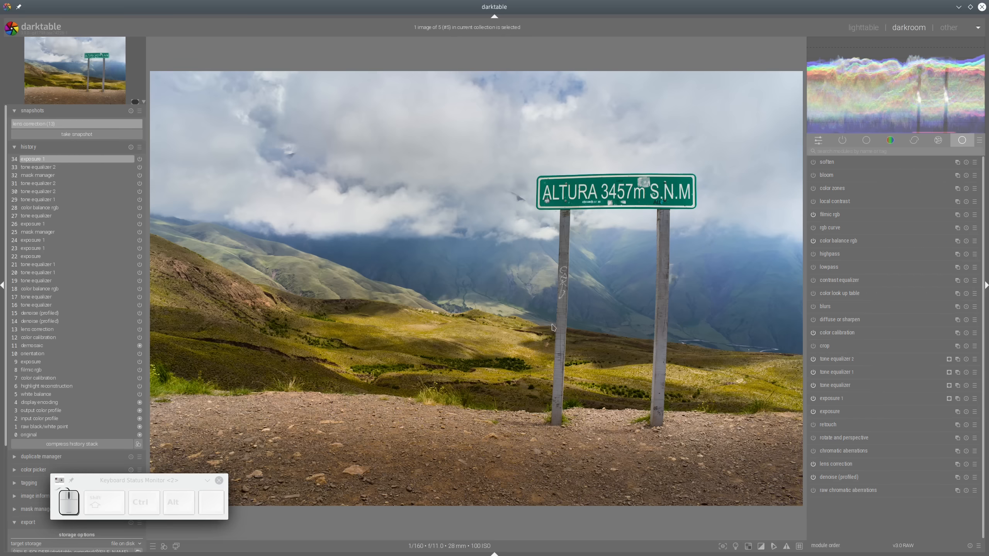
click(131, 110)
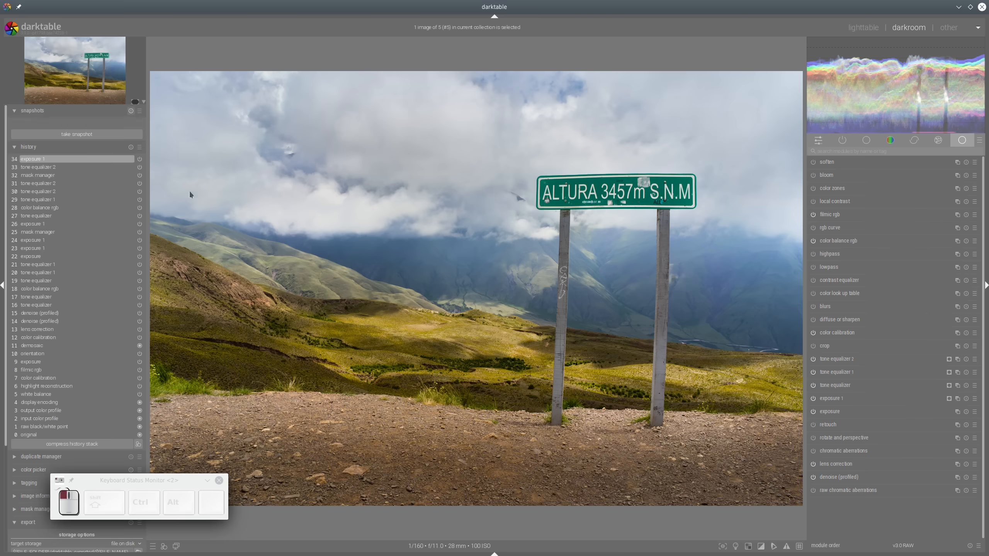